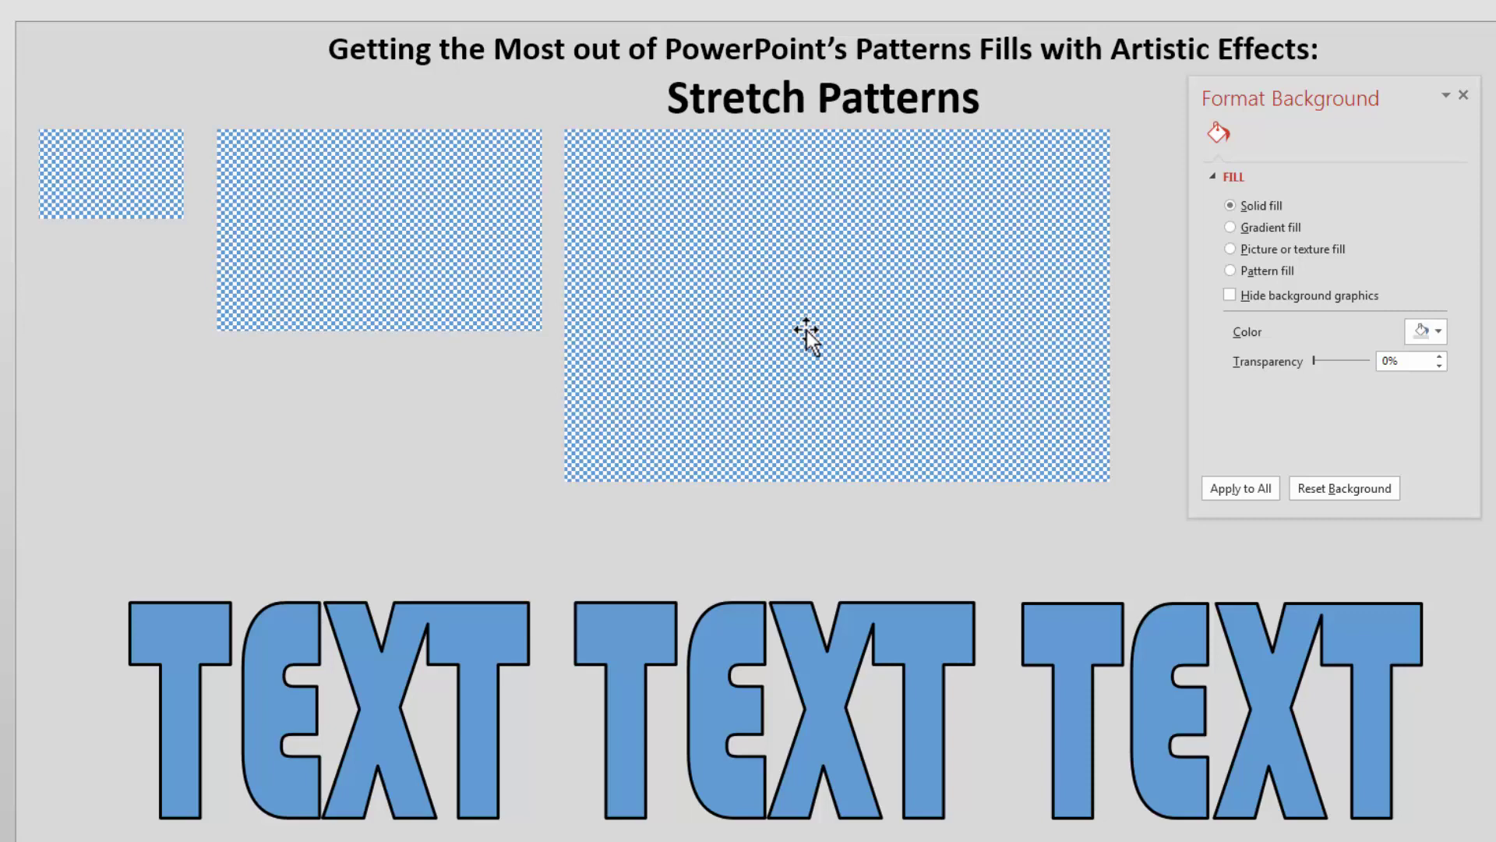
# Fill the first TEXT with a copy of the small checkered rectangle, using it as a picture fill from the clipboard
pyautogui.click(163, 199)
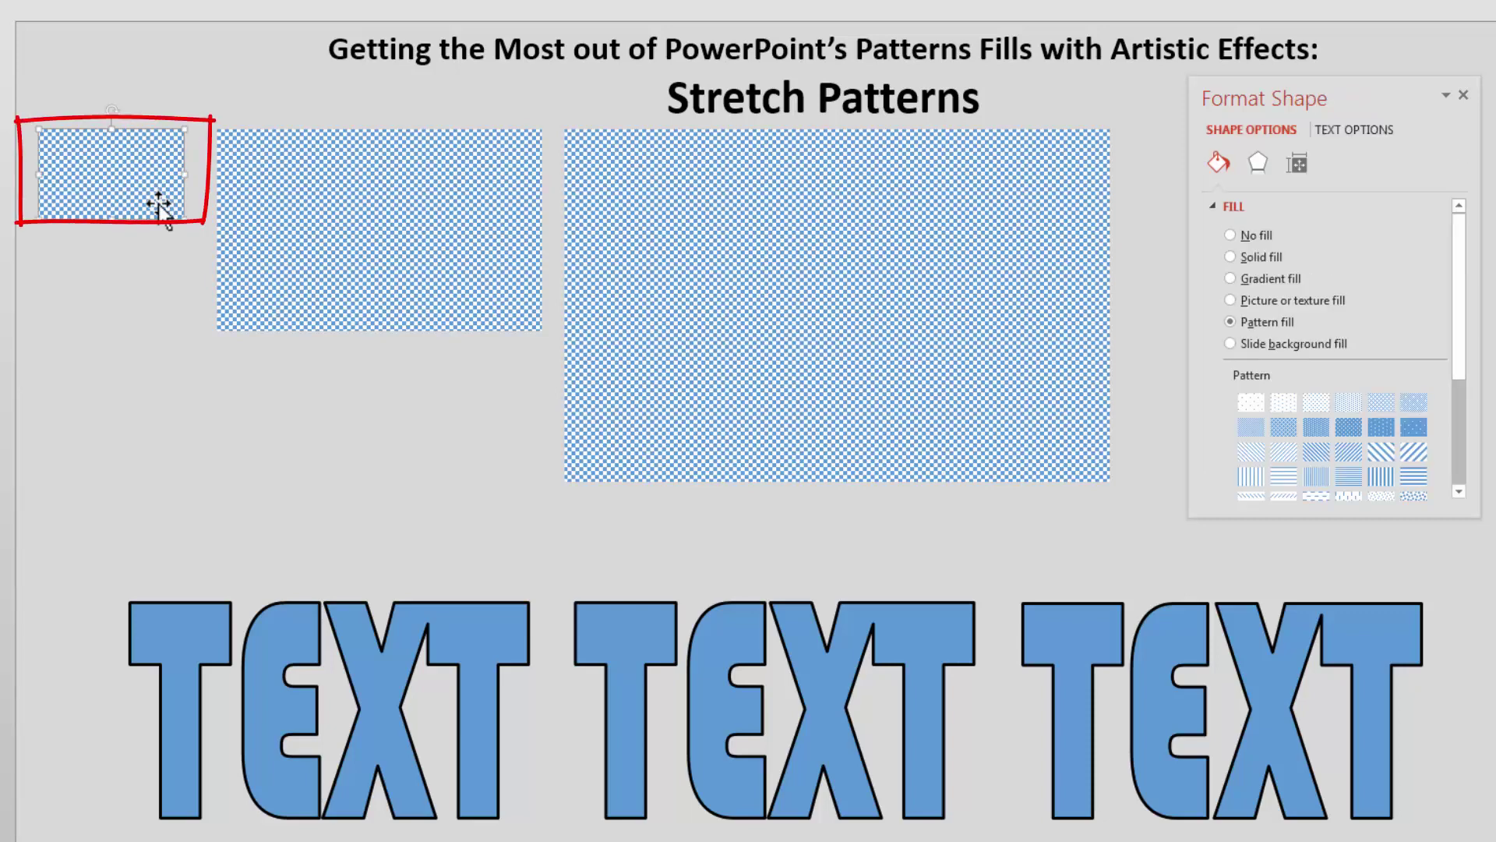
pyautogui.click(323, 654)
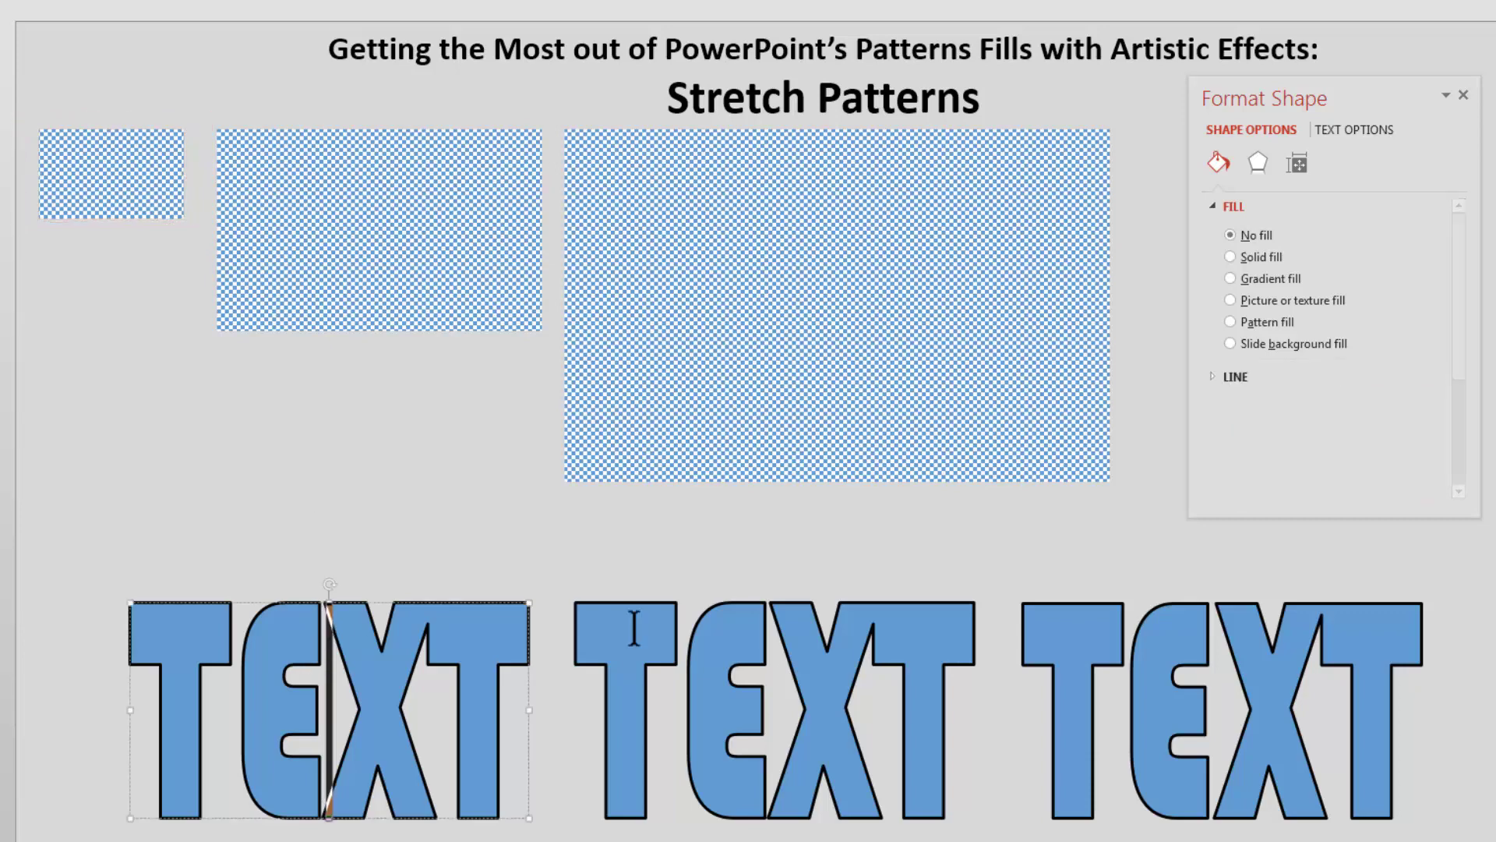
pyautogui.click(1316, 133)
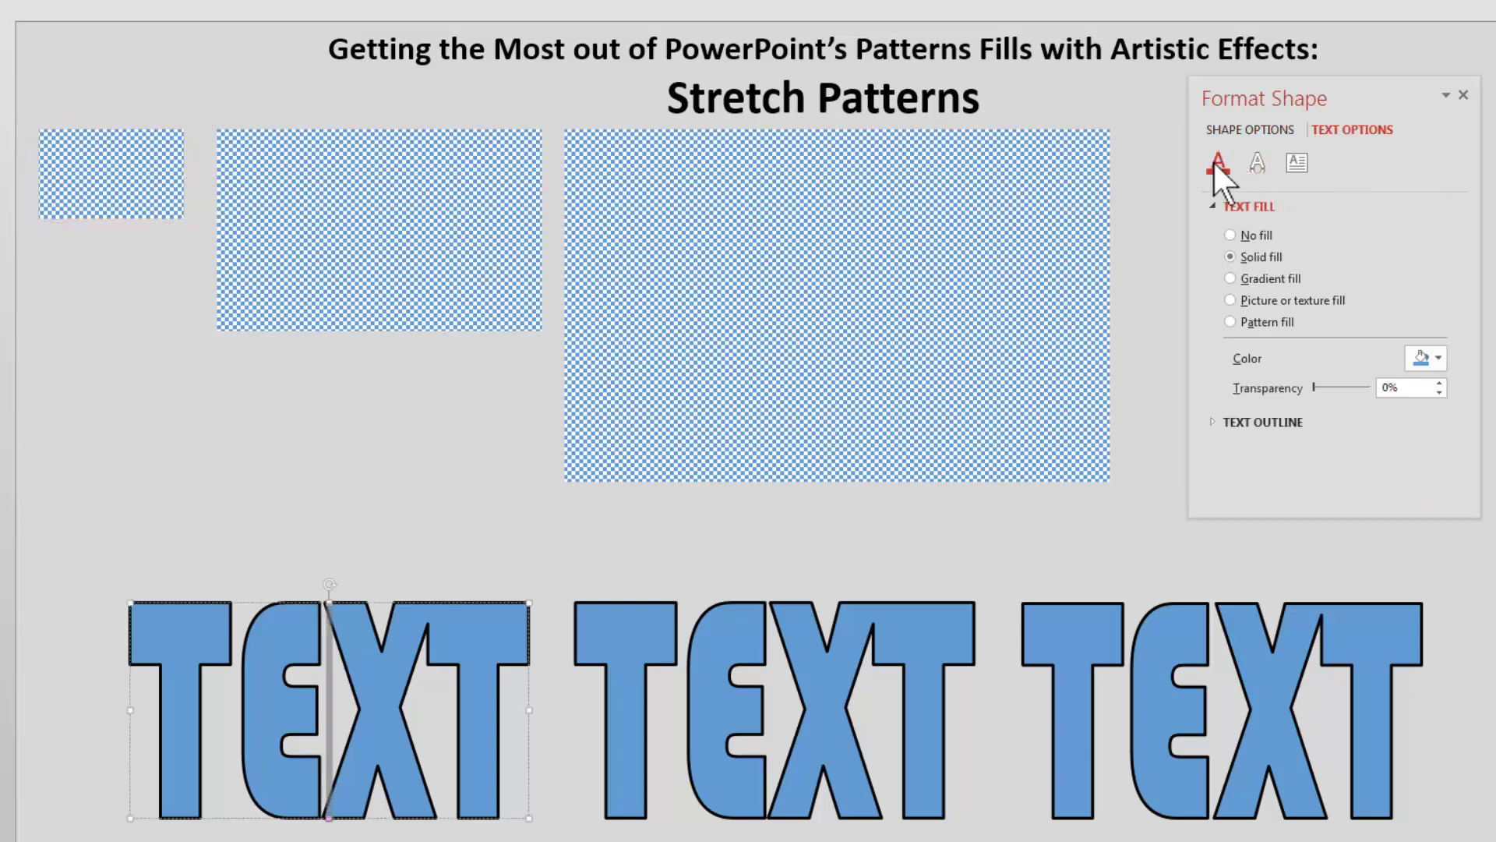
pyautogui.click(1235, 301)
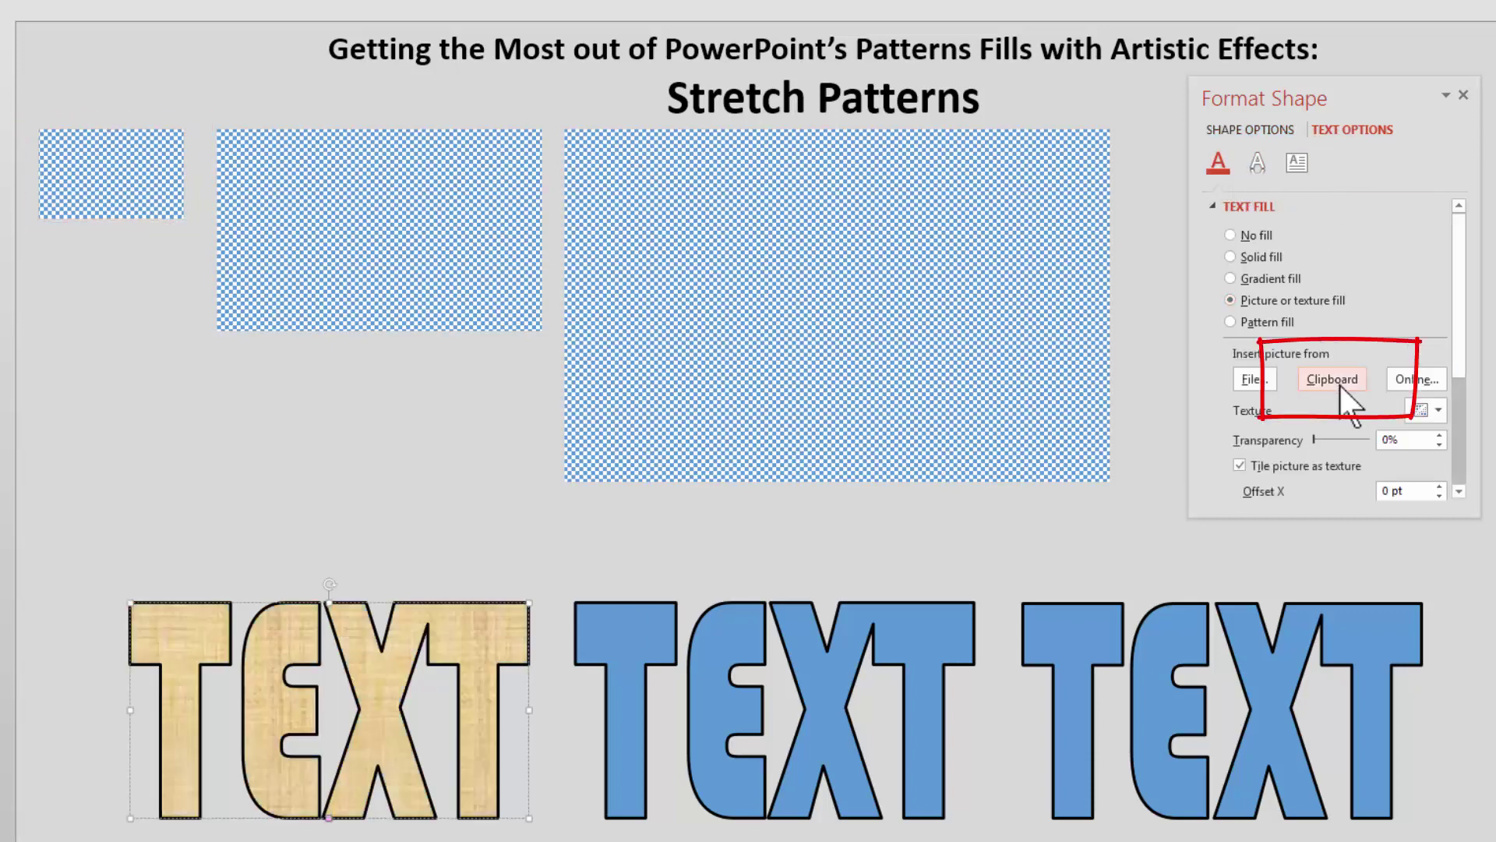
pyautogui.click(1332, 378)
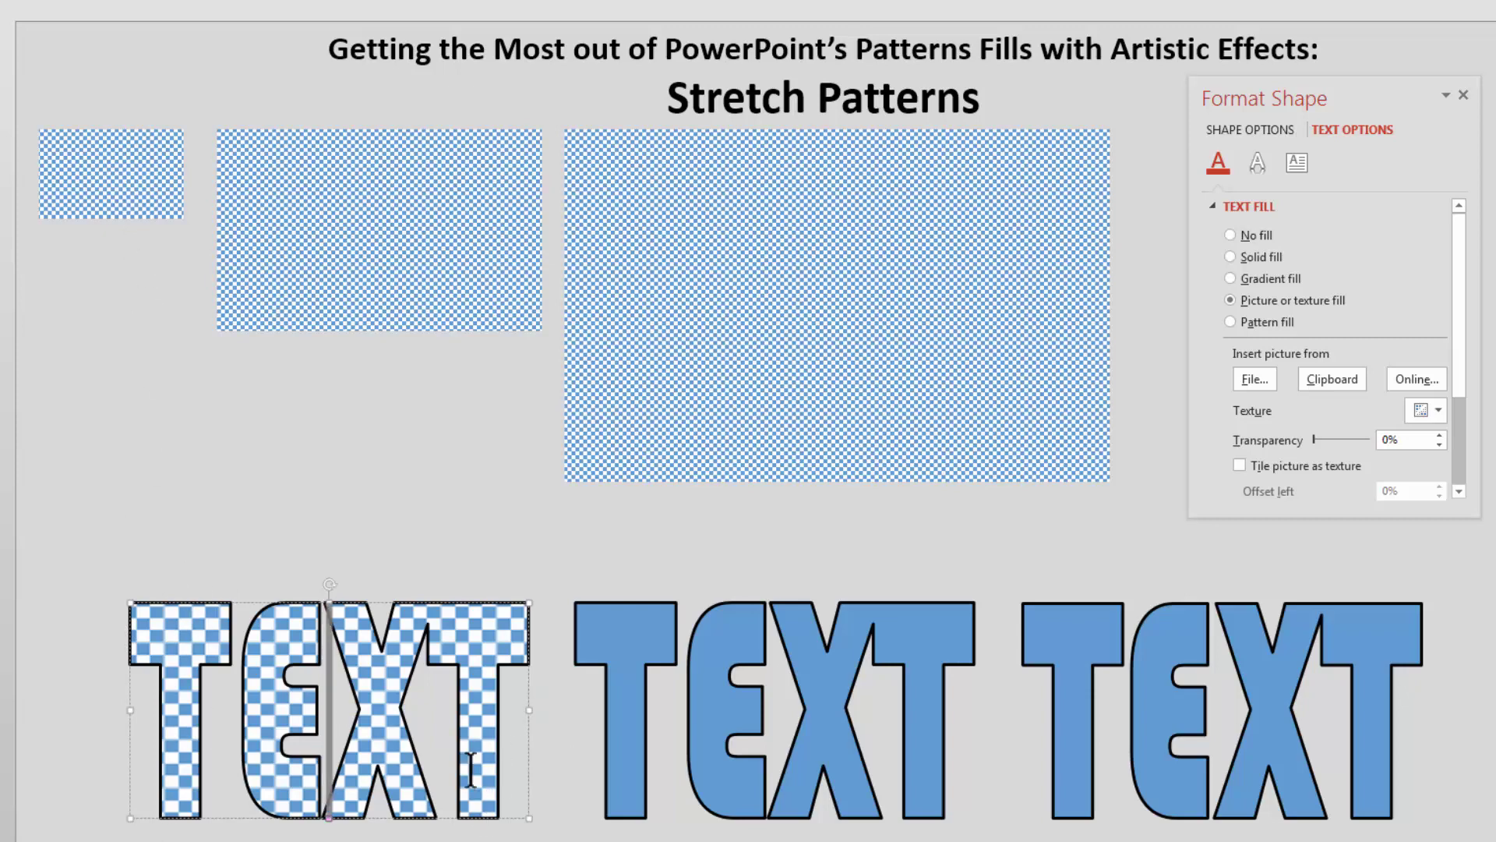
# Fill the middle TEXT with a copy of the medium checkered rectangle as a picture fill from the clipboard
pyautogui.click(399, 273)
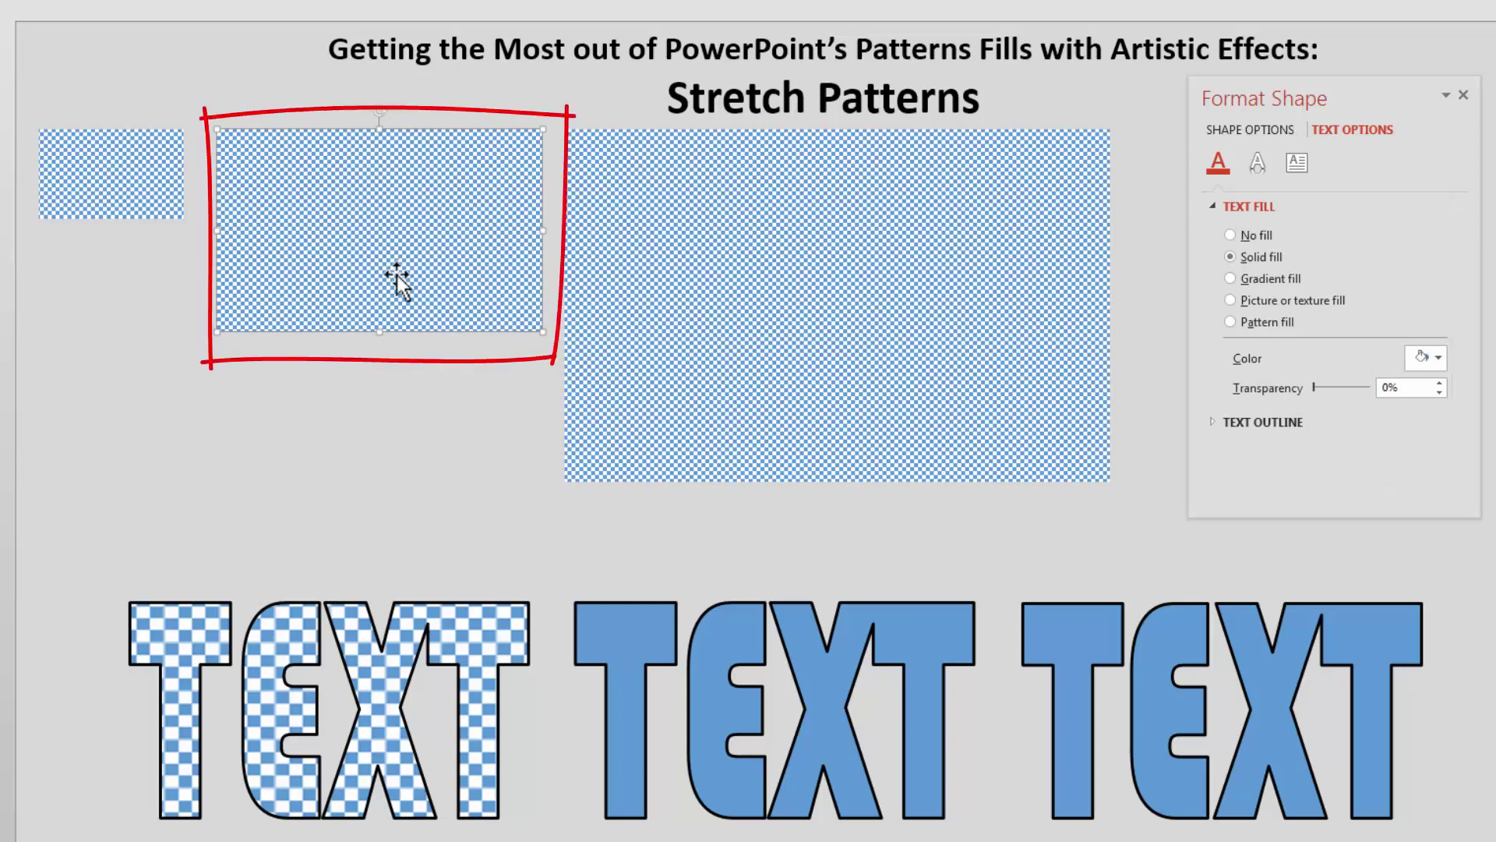
pyautogui.click(779, 717)
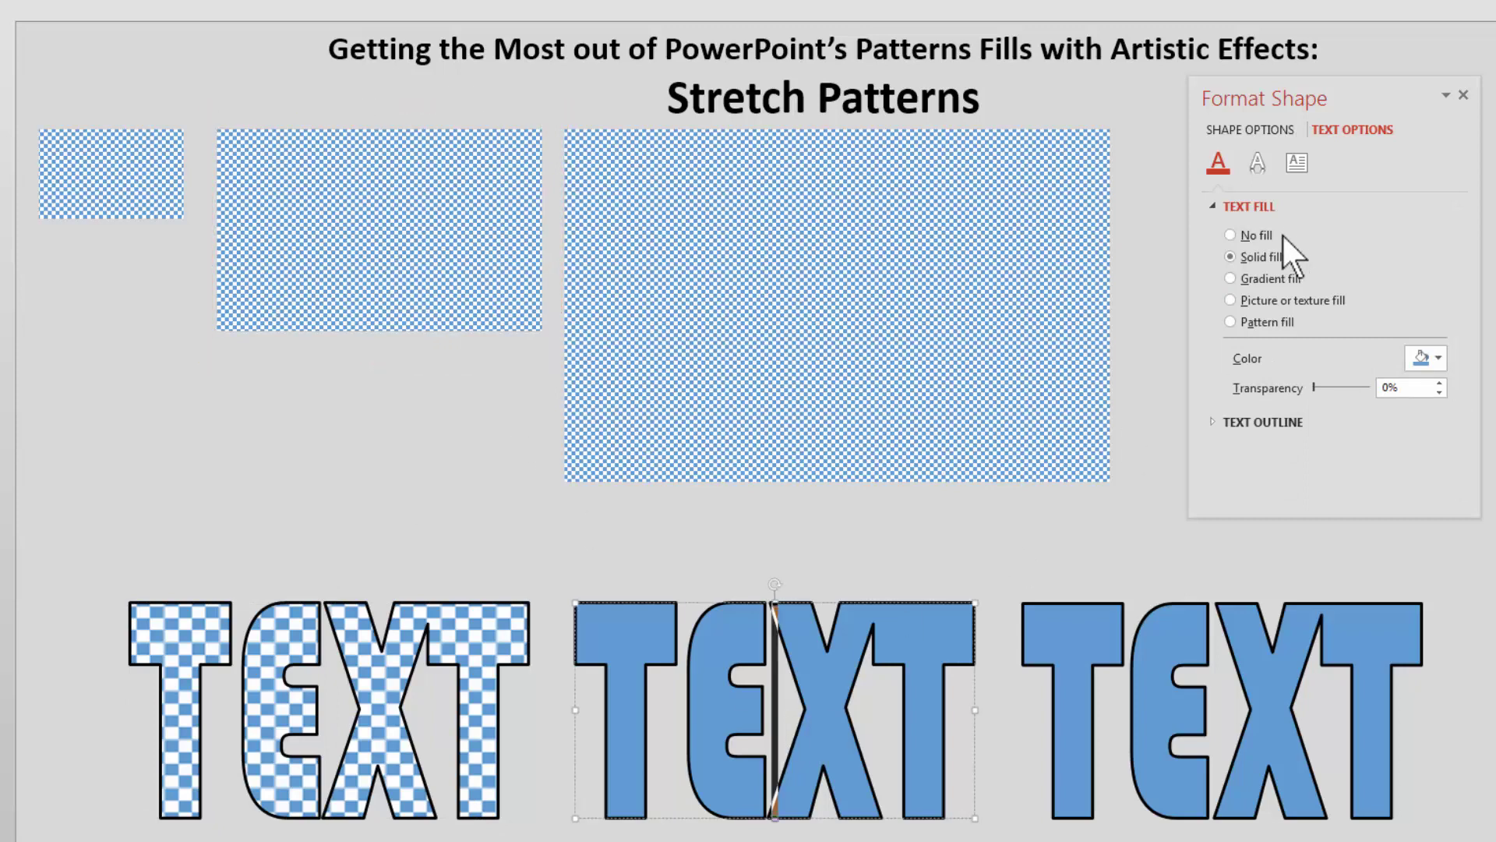
pyautogui.click(1303, 299)
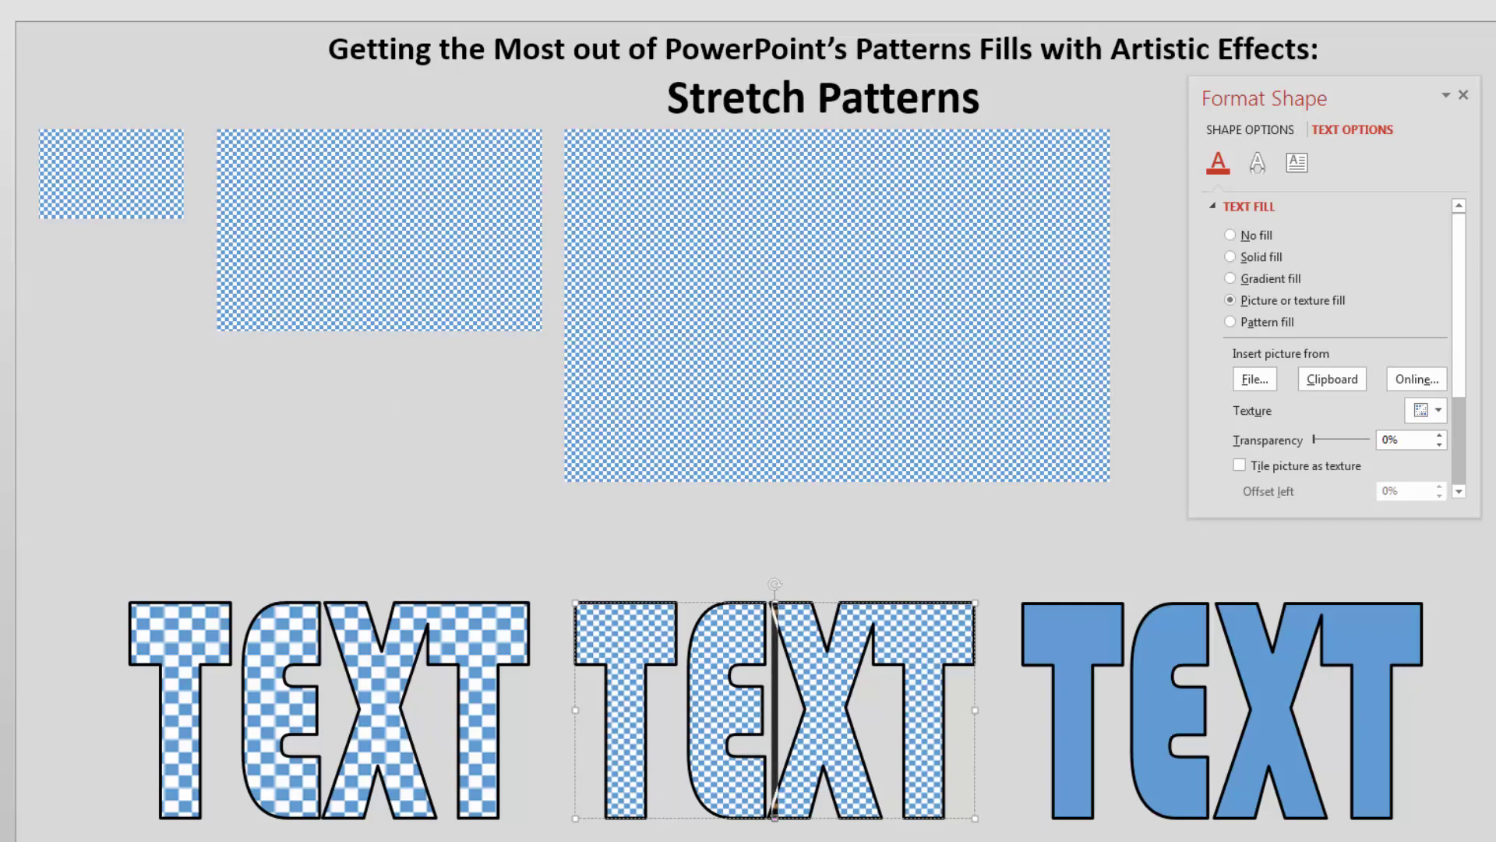
# Fill the third TEXT with a copy of the largest checkered rectangle as a picture fill from the clipboard
pyautogui.click(769, 354)
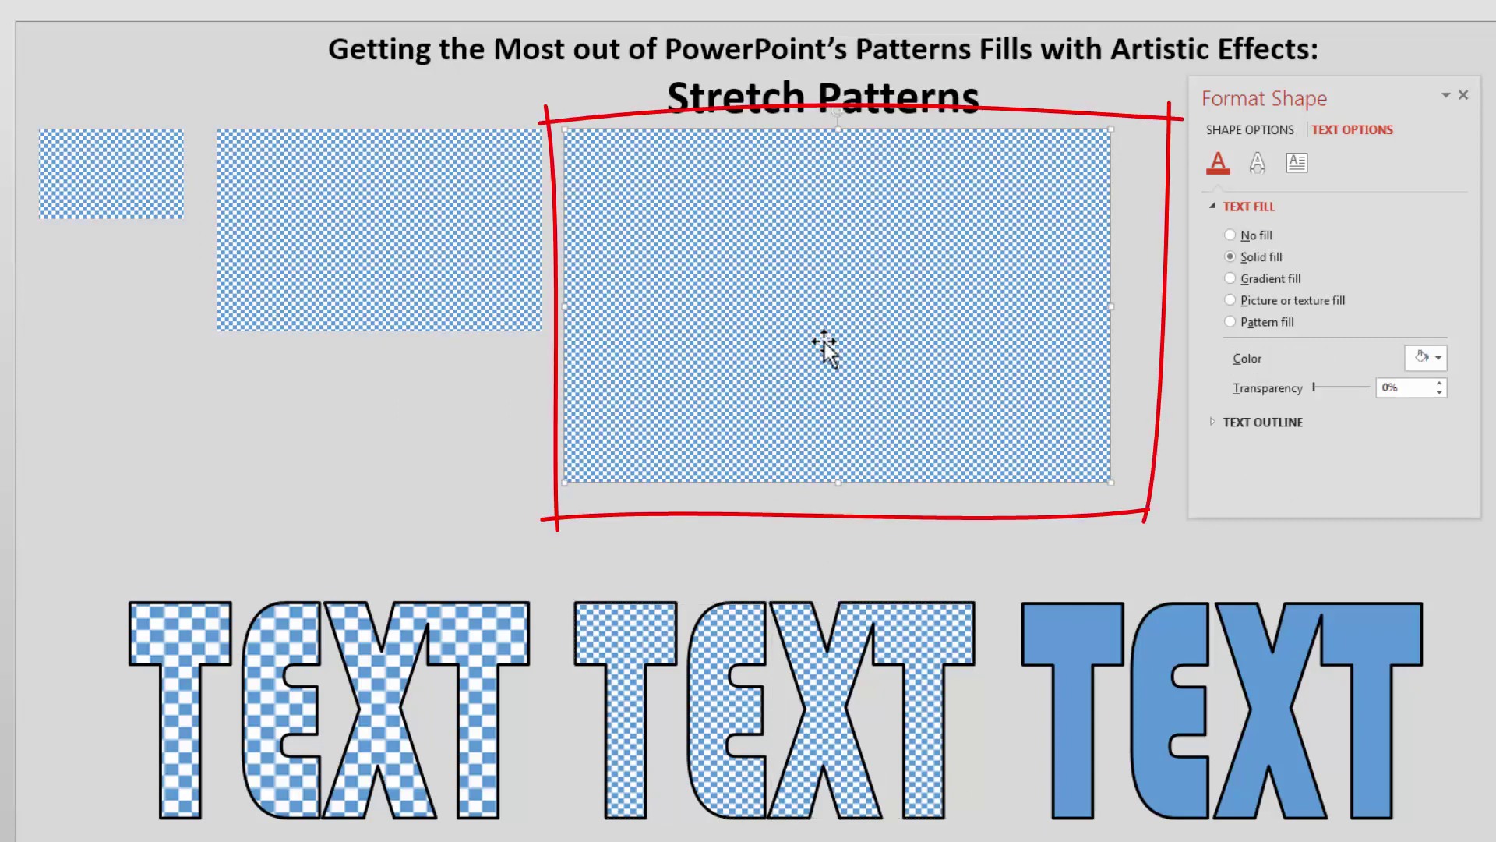
pyautogui.click(1232, 672)
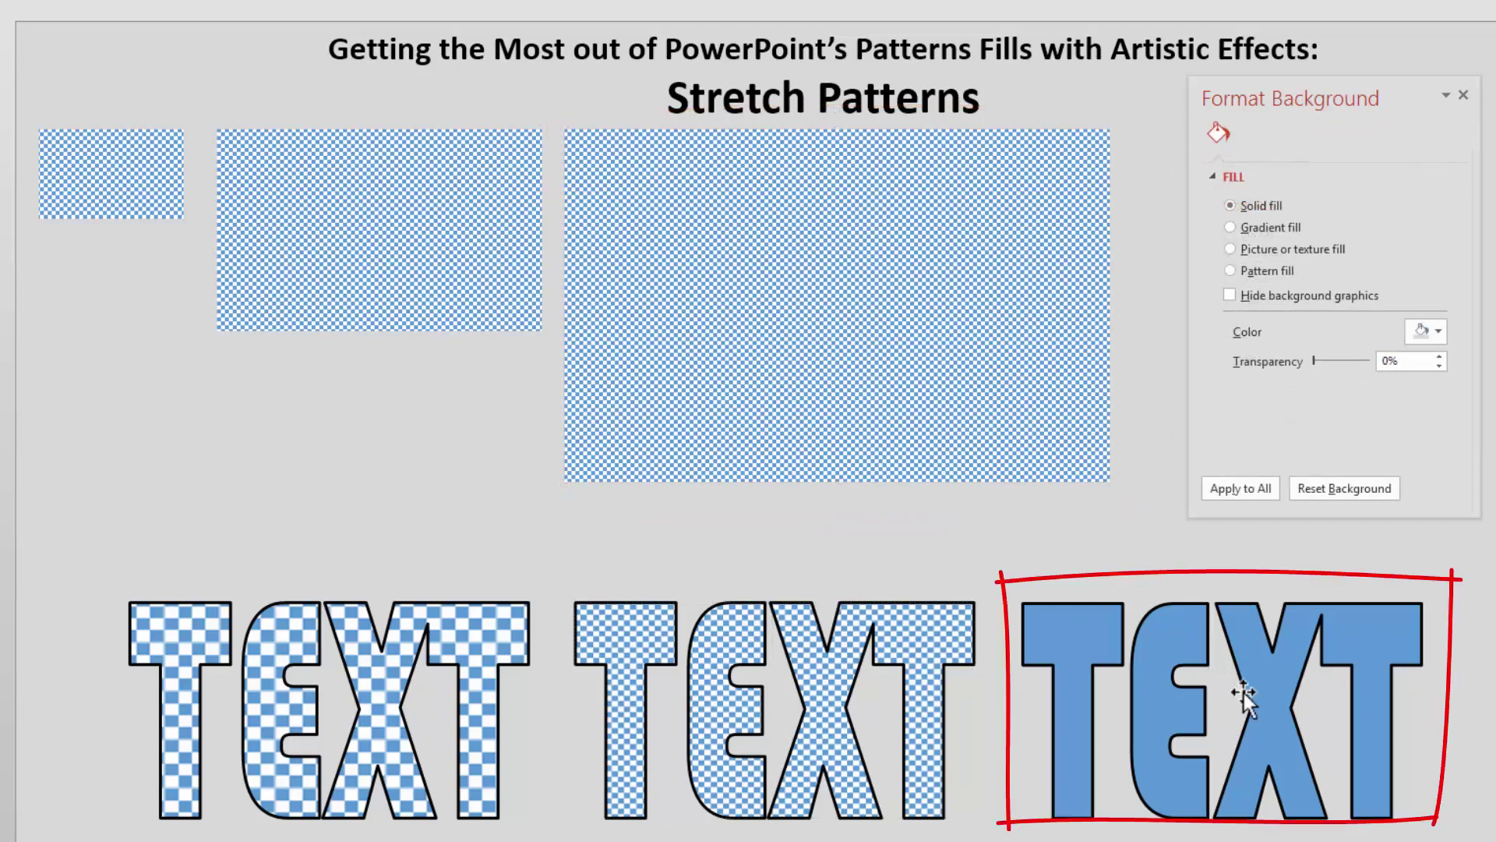
pyautogui.click(1243, 694)
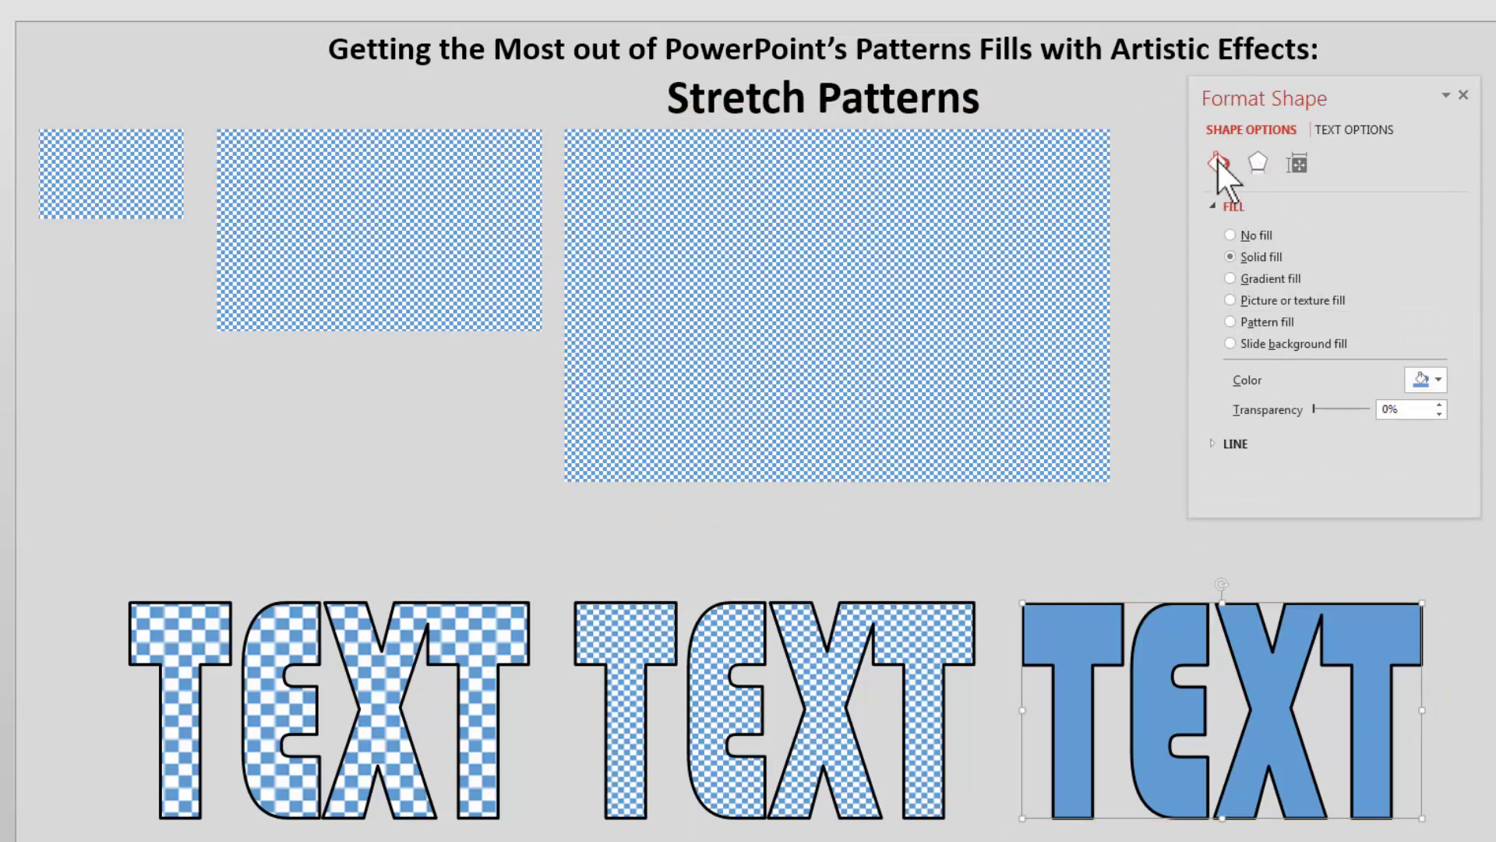
pyautogui.click(1296, 301)
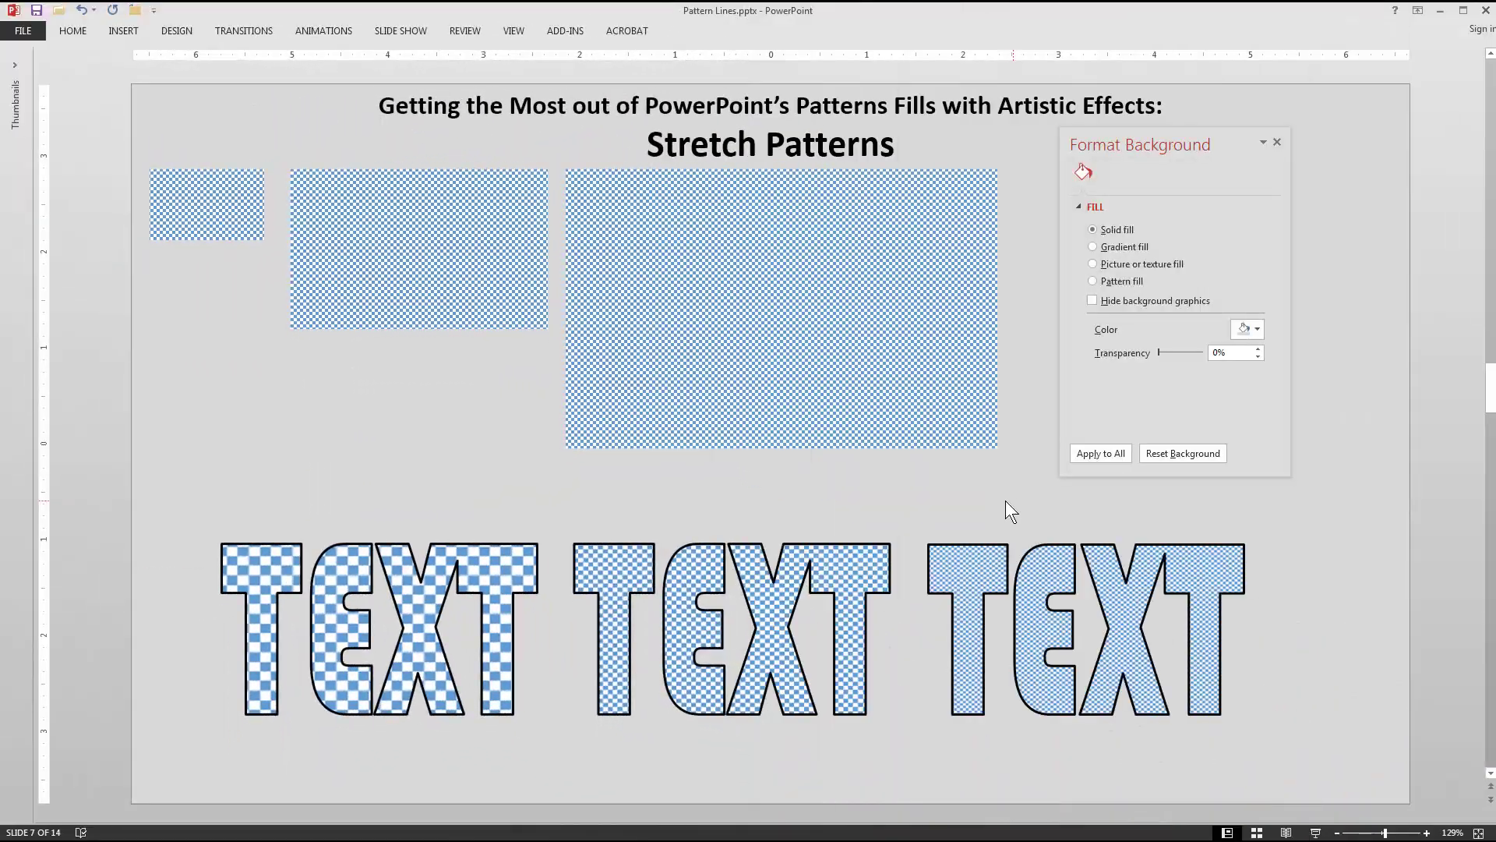
# Delete the largest checkered rectangle and paste a copy of the small and medium rectangles together as one picture
pyautogui.click(736, 301)
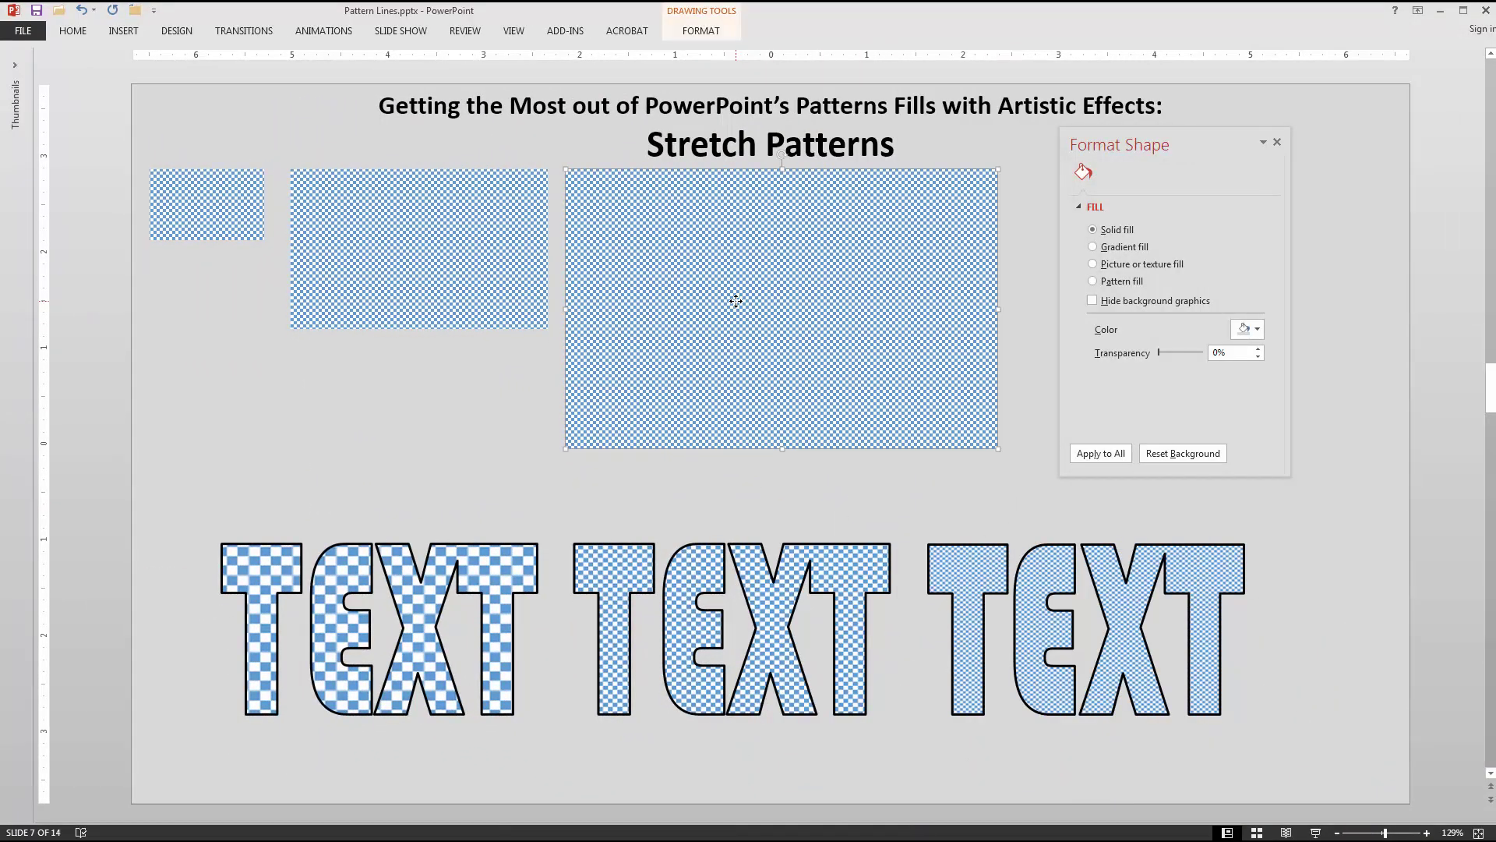
pyautogui.press('Delete')
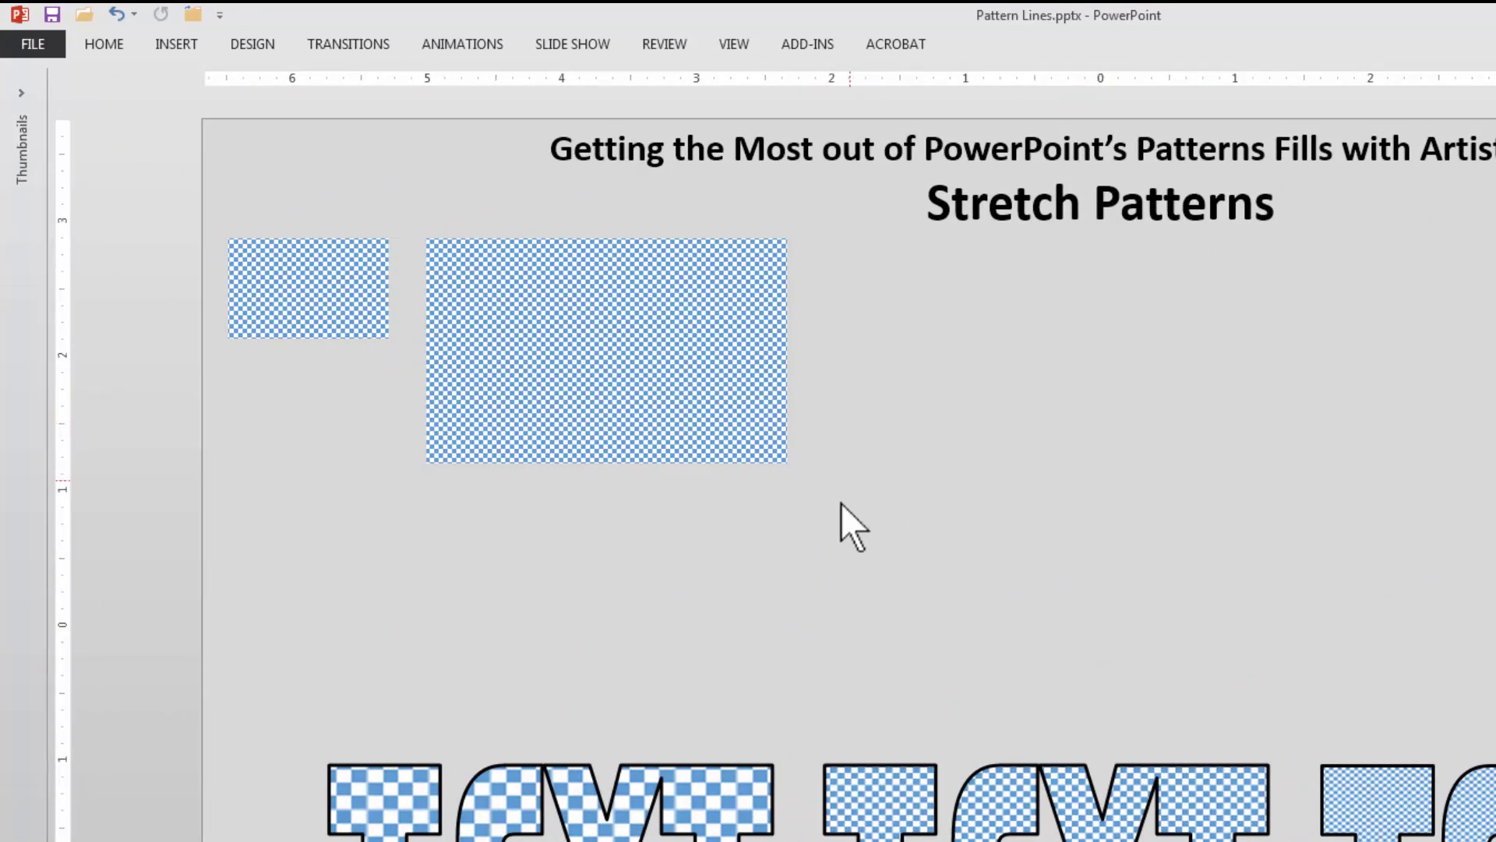
pyautogui.moveTo(909, 507)
pyautogui.mouseDown()
pyautogui.moveTo(418, 423)
pyautogui.moveTo(160, 170)
pyautogui.mouseUp()
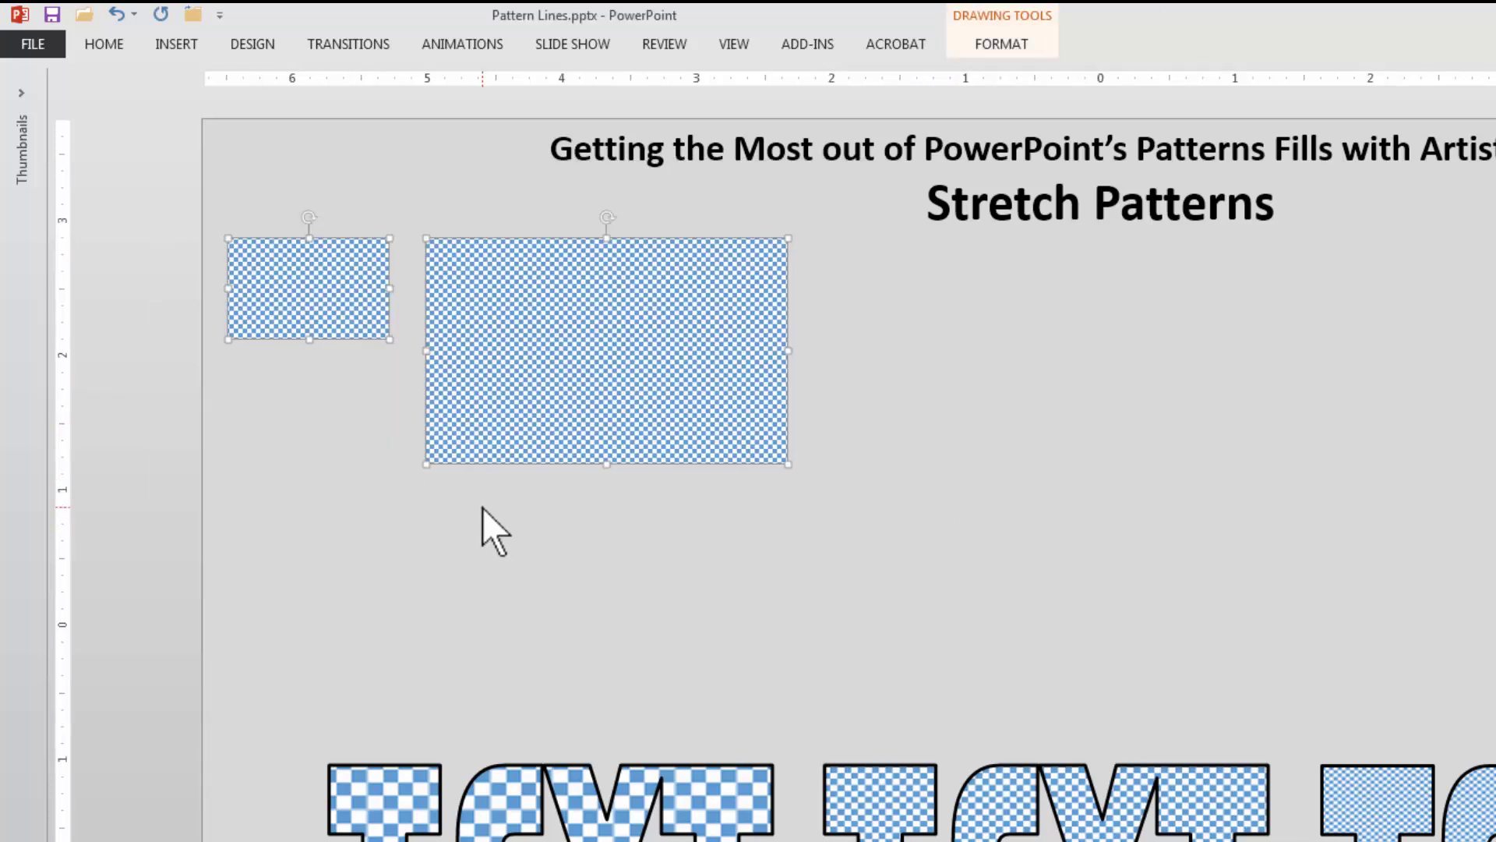
pyautogui.hotkey('ctrl', 'd')
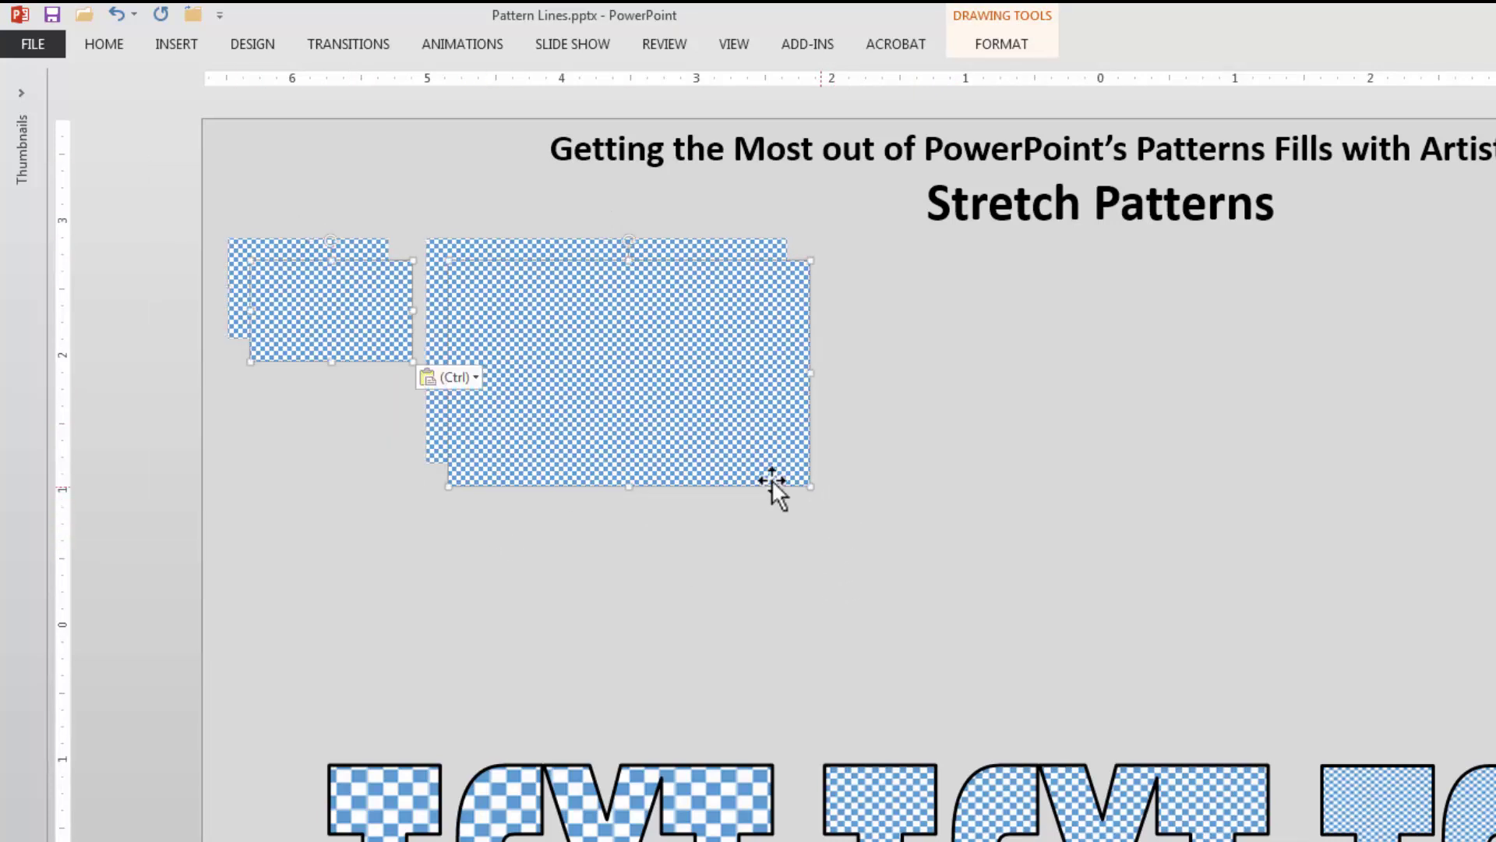
pyautogui.click(471, 379)
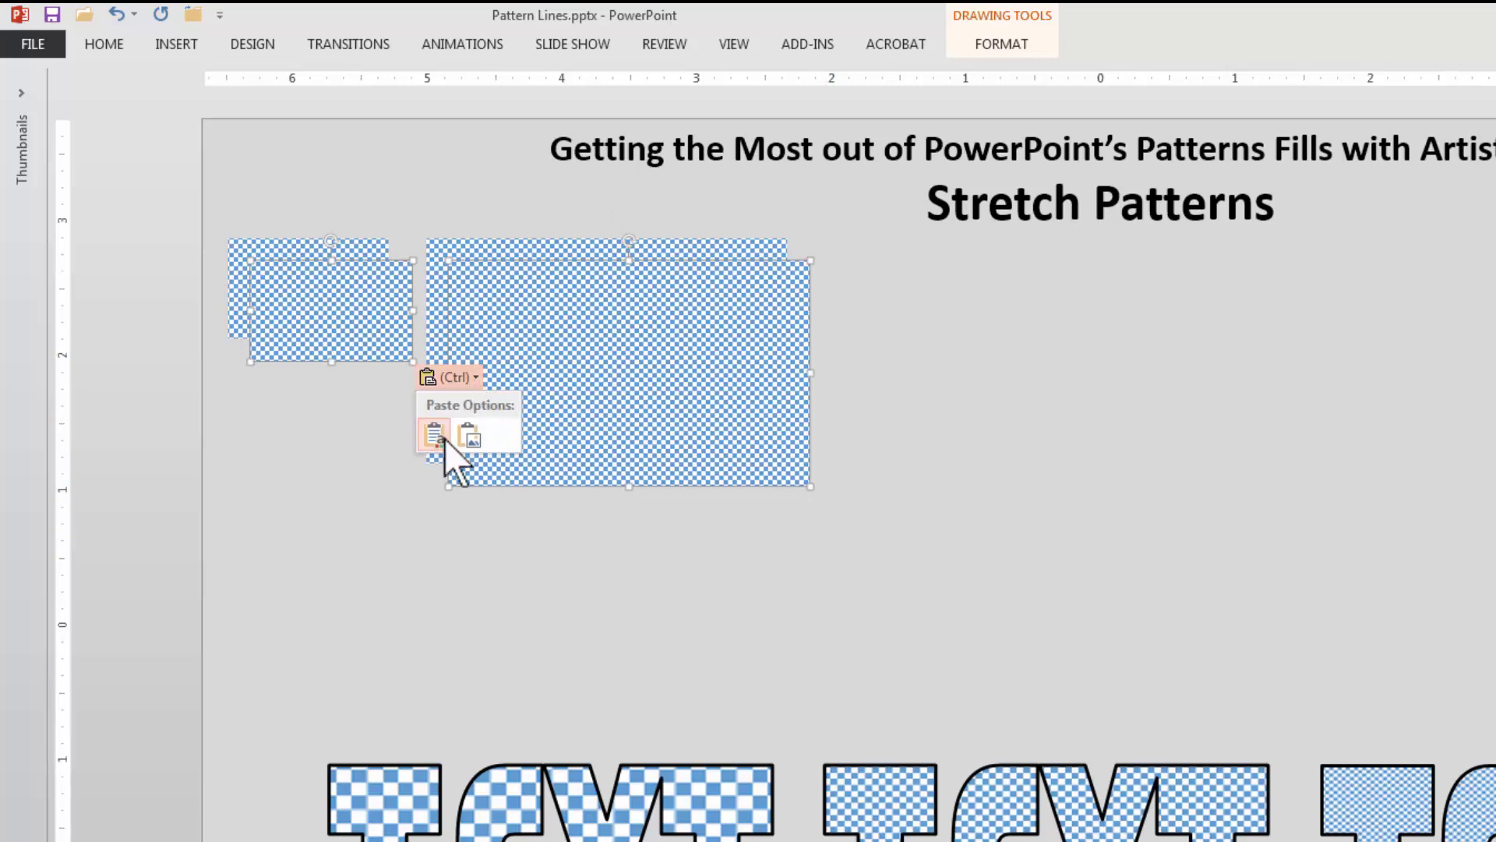
pyautogui.click(466, 438)
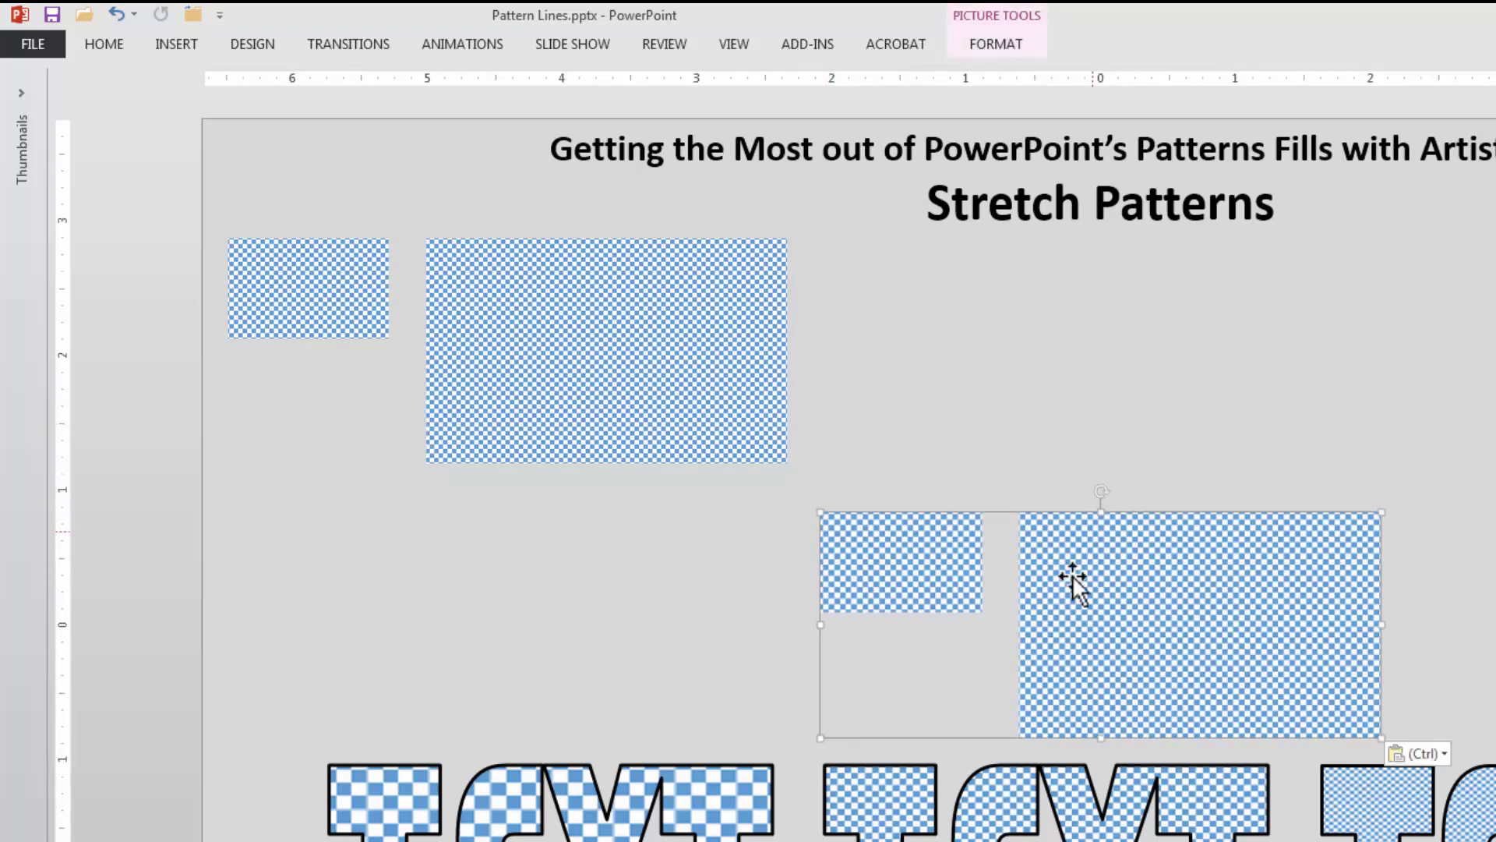
# Delete the two original checkered rectangles and move the pasted picture up into their place on the slide
pyautogui.click(703, 374)
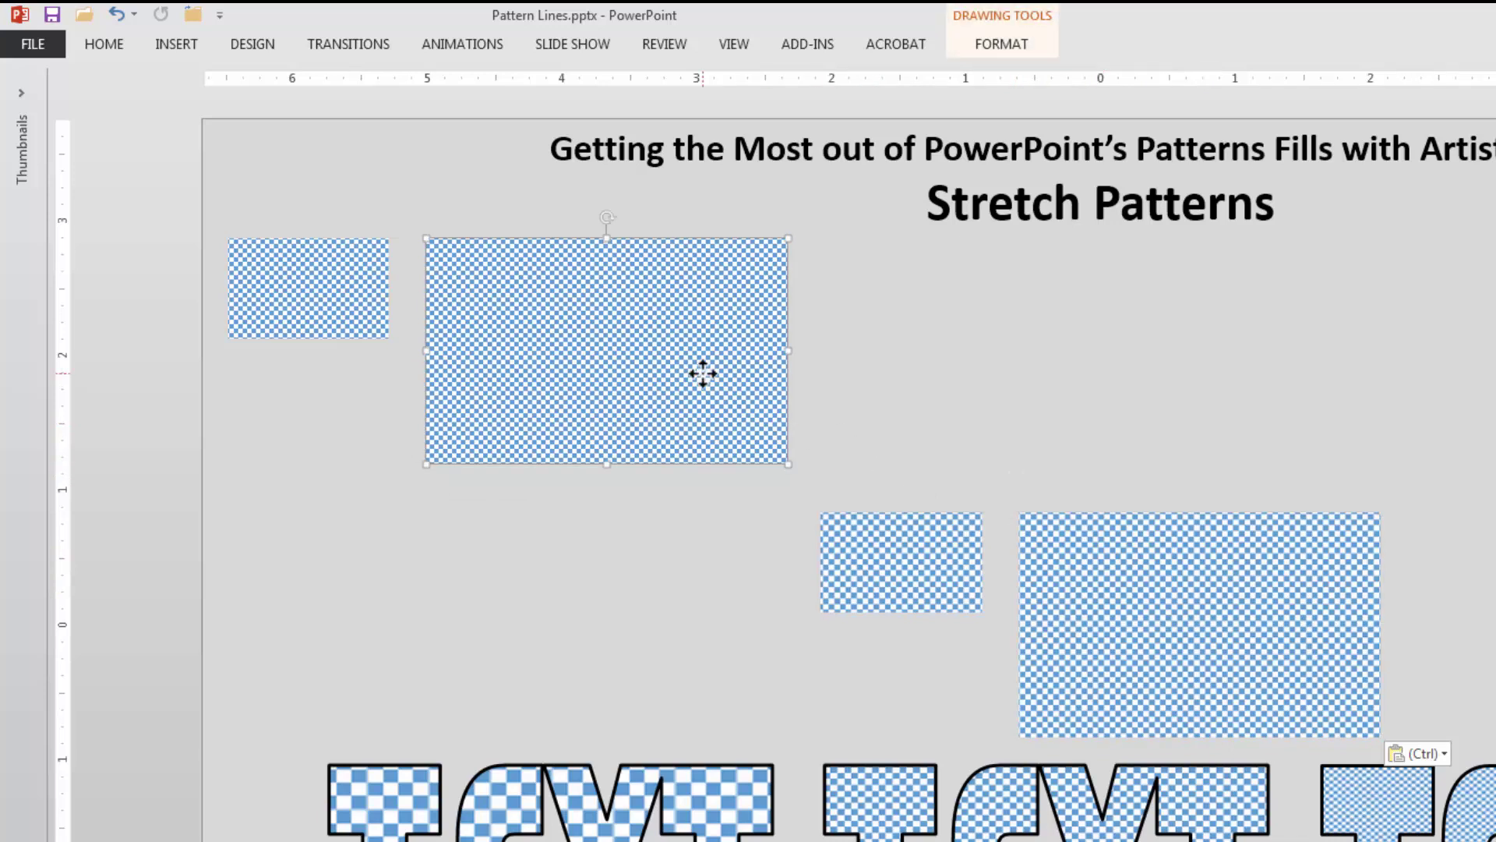
pyautogui.press('Delete')
pyautogui.click(361, 296)
pyautogui.press('Delete')
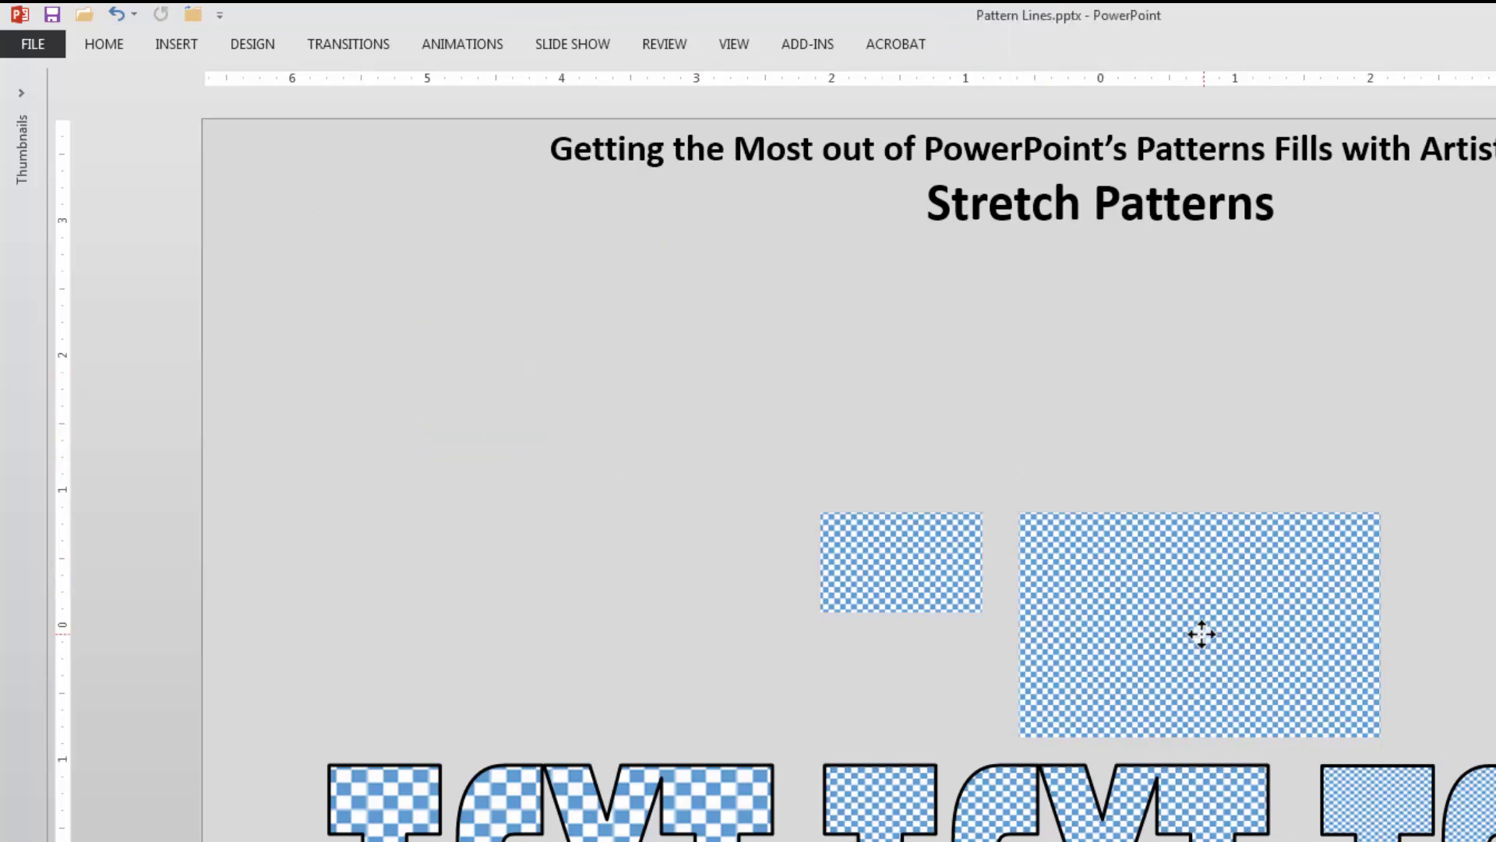
pyautogui.moveTo(1201, 634); pyautogui.dragTo(700, 362)
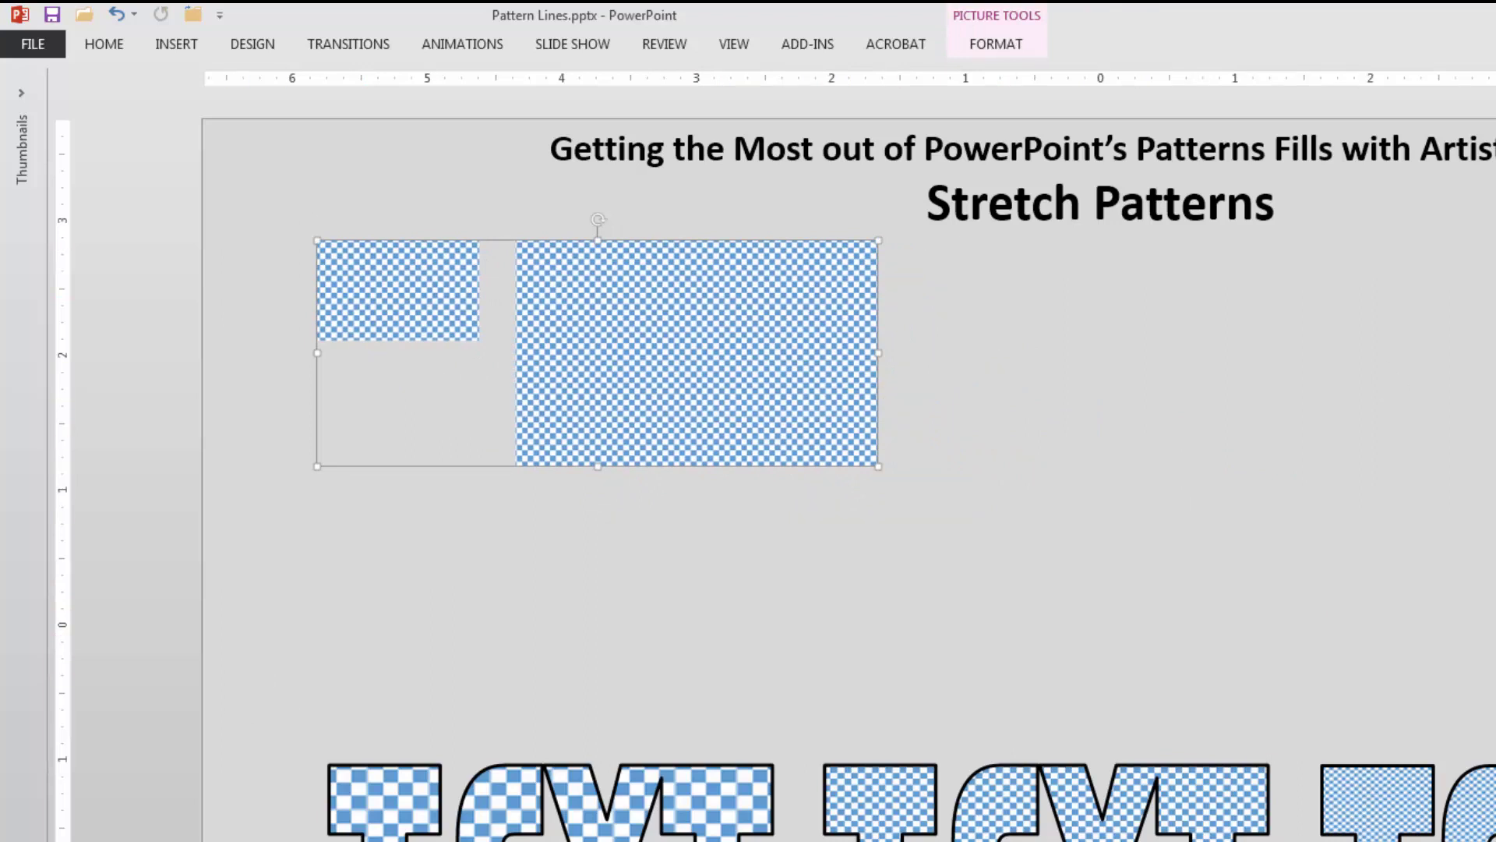
# Apply the Glow Edges artistic effect to the checkered picture and set its smoothness to 6
pyautogui.moveTo(1495, 190); pyautogui.dragTo(1169, 194)
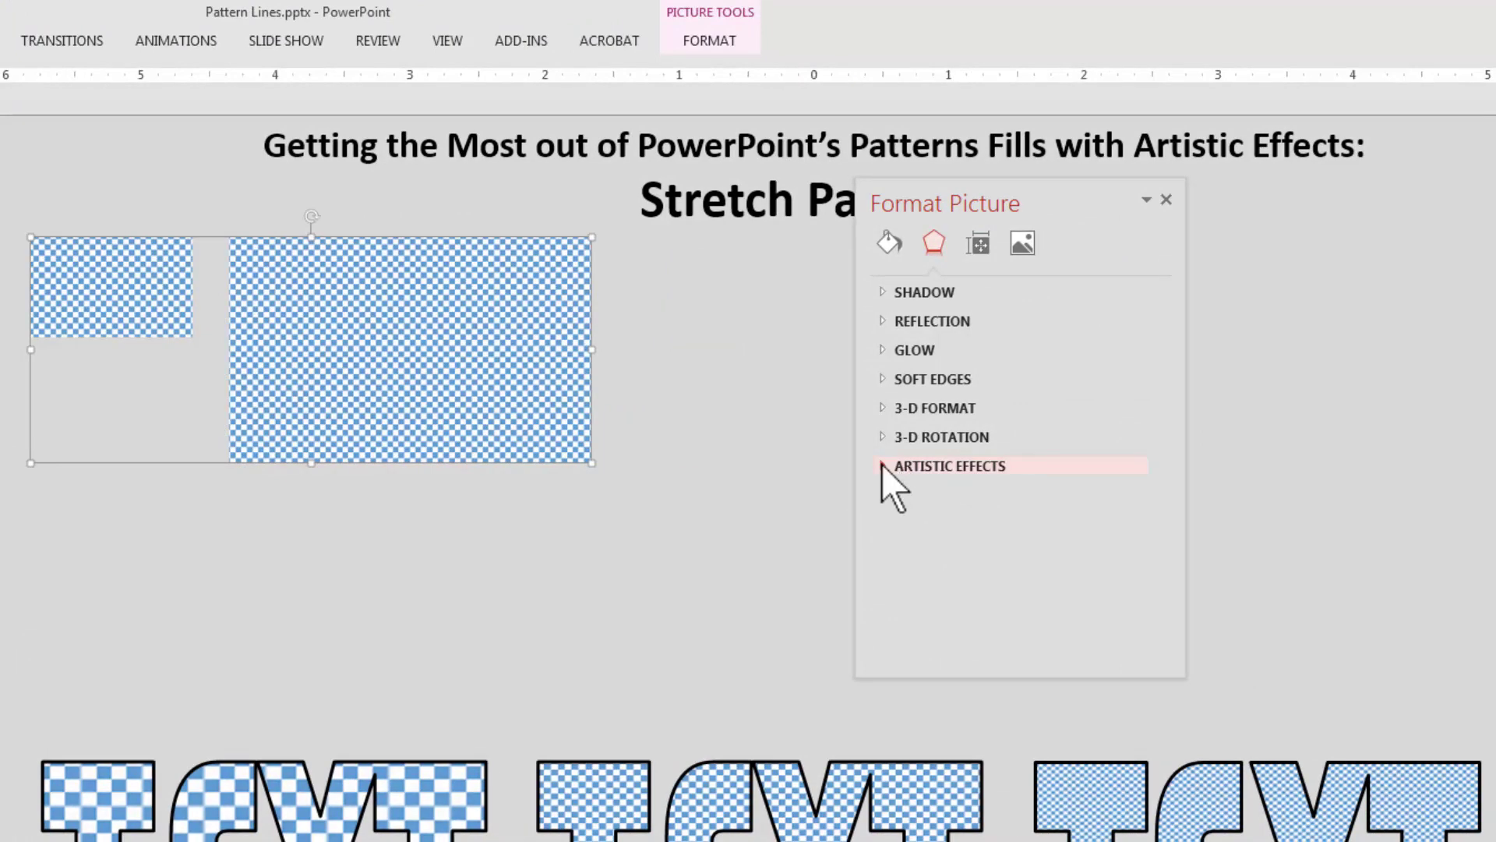
pyautogui.click(883, 465)
pyautogui.click(1125, 495)
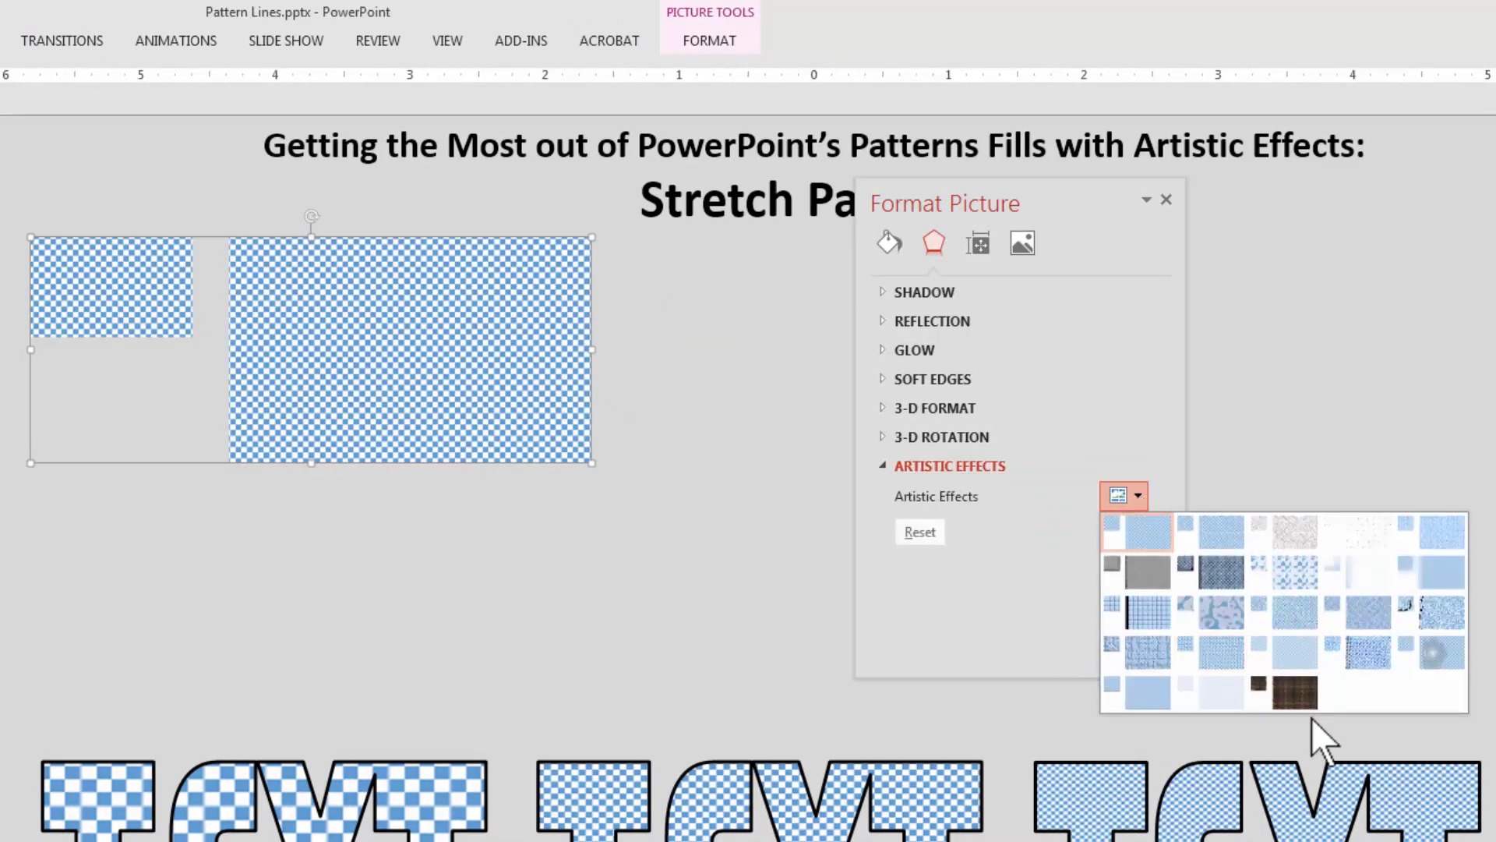
pyautogui.click(1295, 692)
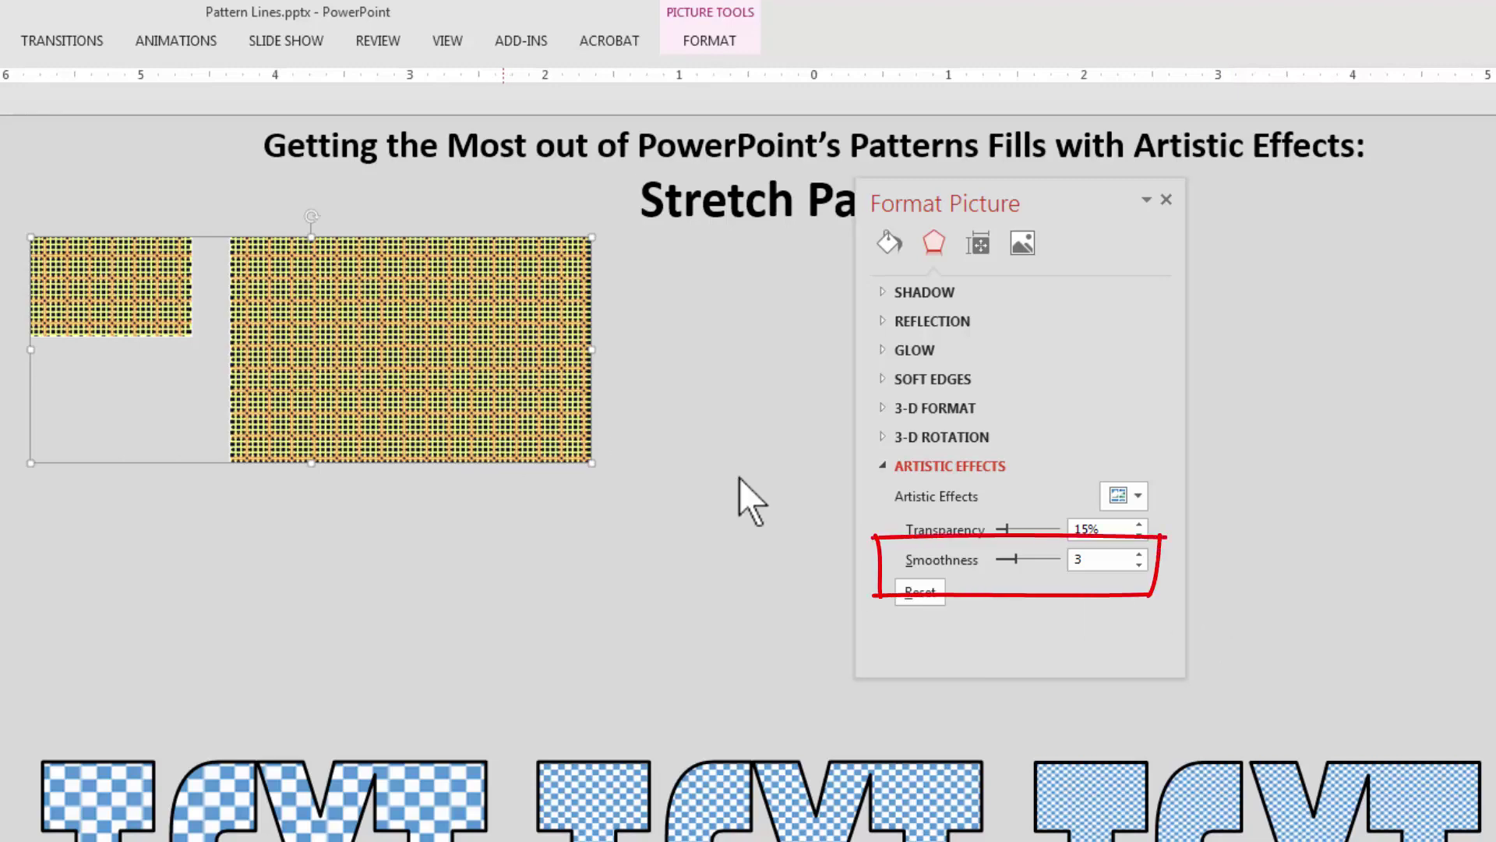
pyautogui.click(1138, 554)
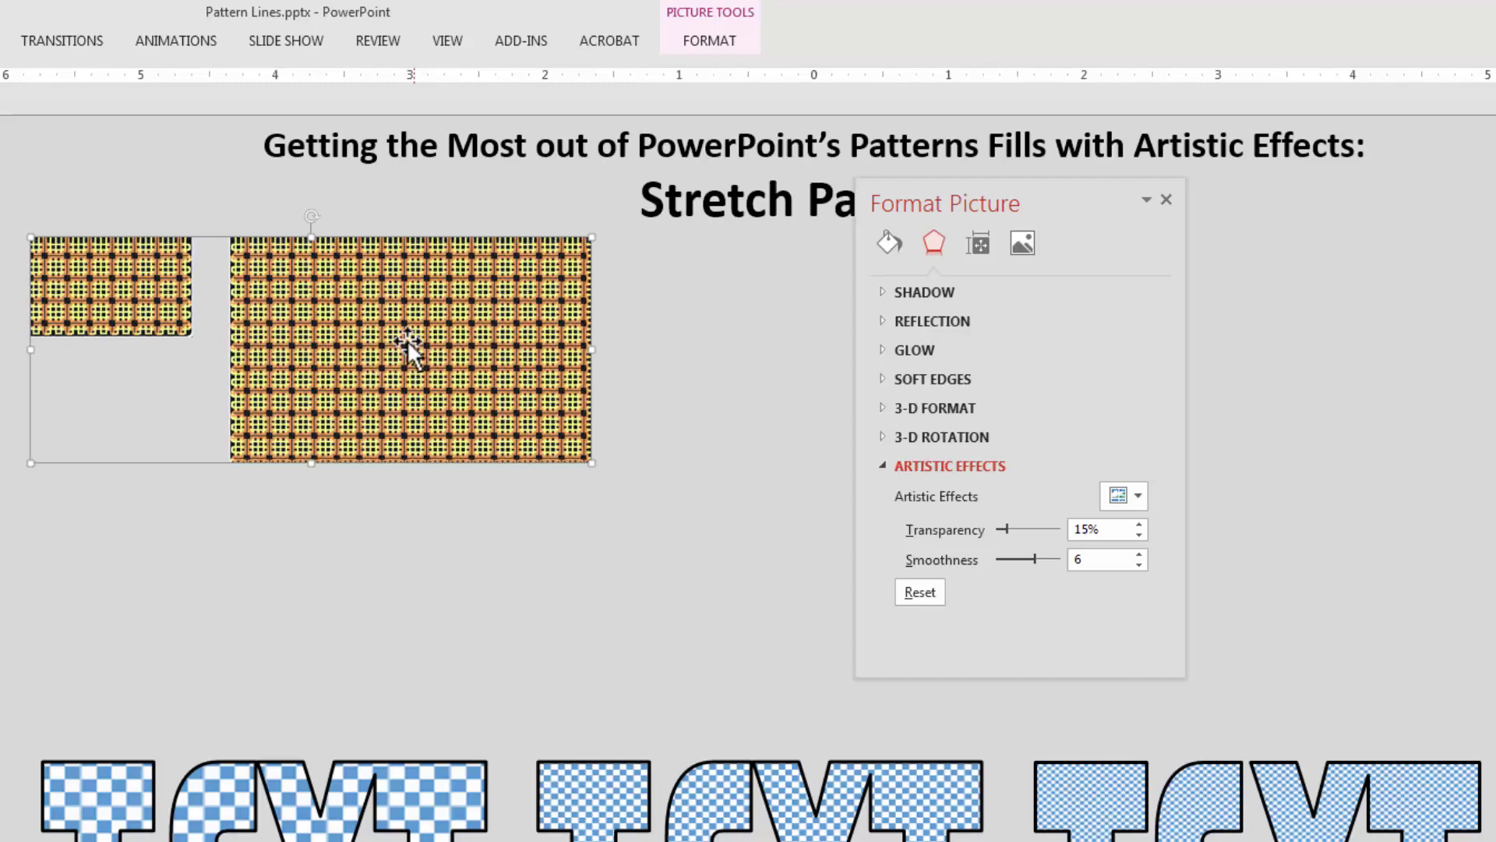
# Place a duplicate of the patterned picture below it, and crop the original to just inside its small rectangle
pyautogui.moveTo(365, 360); pyautogui.dragTo(472, 610)
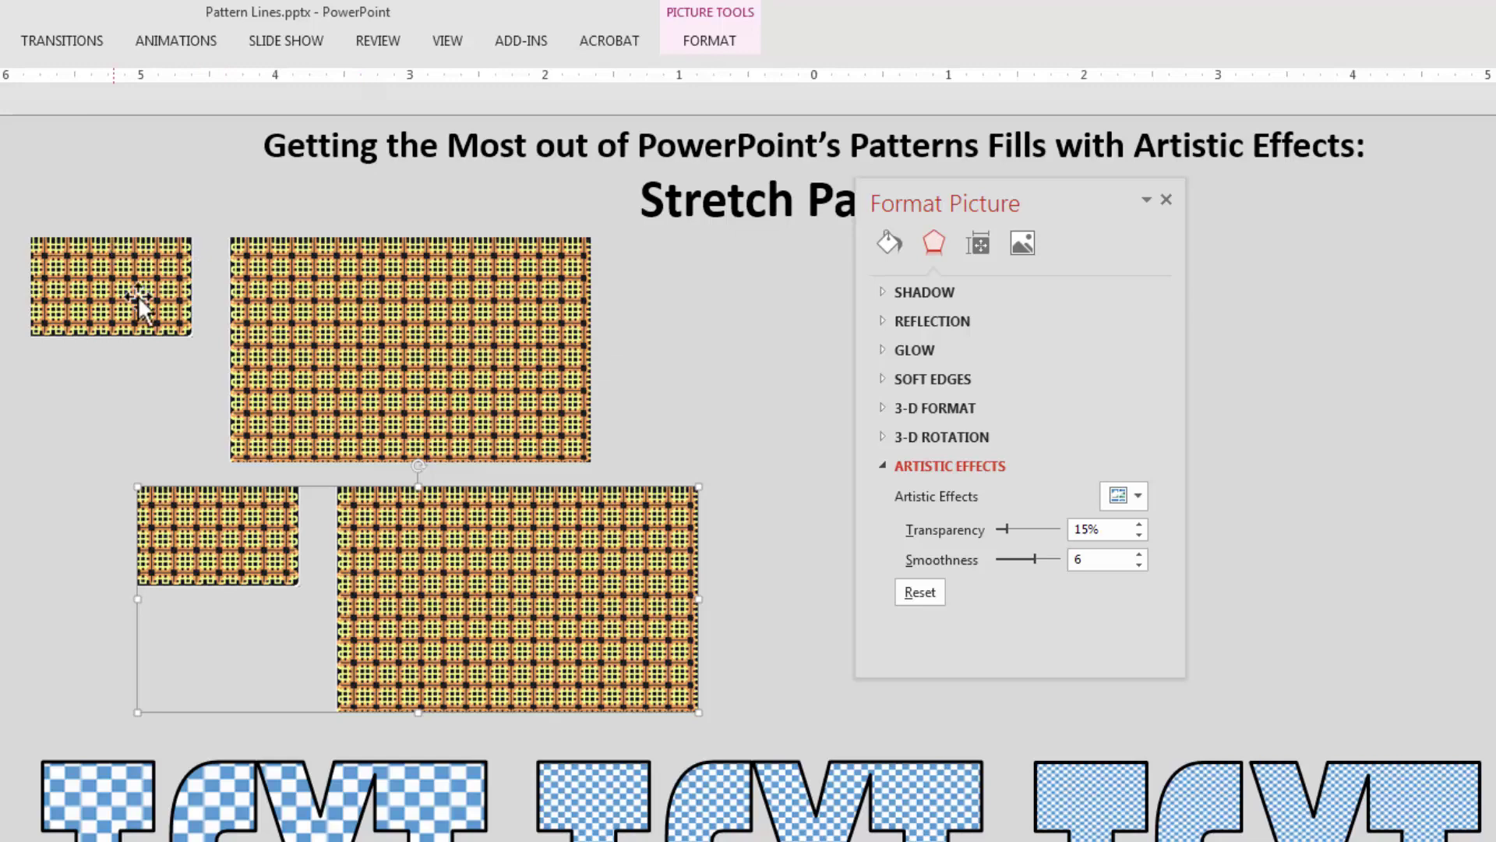
pyautogui.click(521, 321)
pyautogui.rightClick(521, 321)
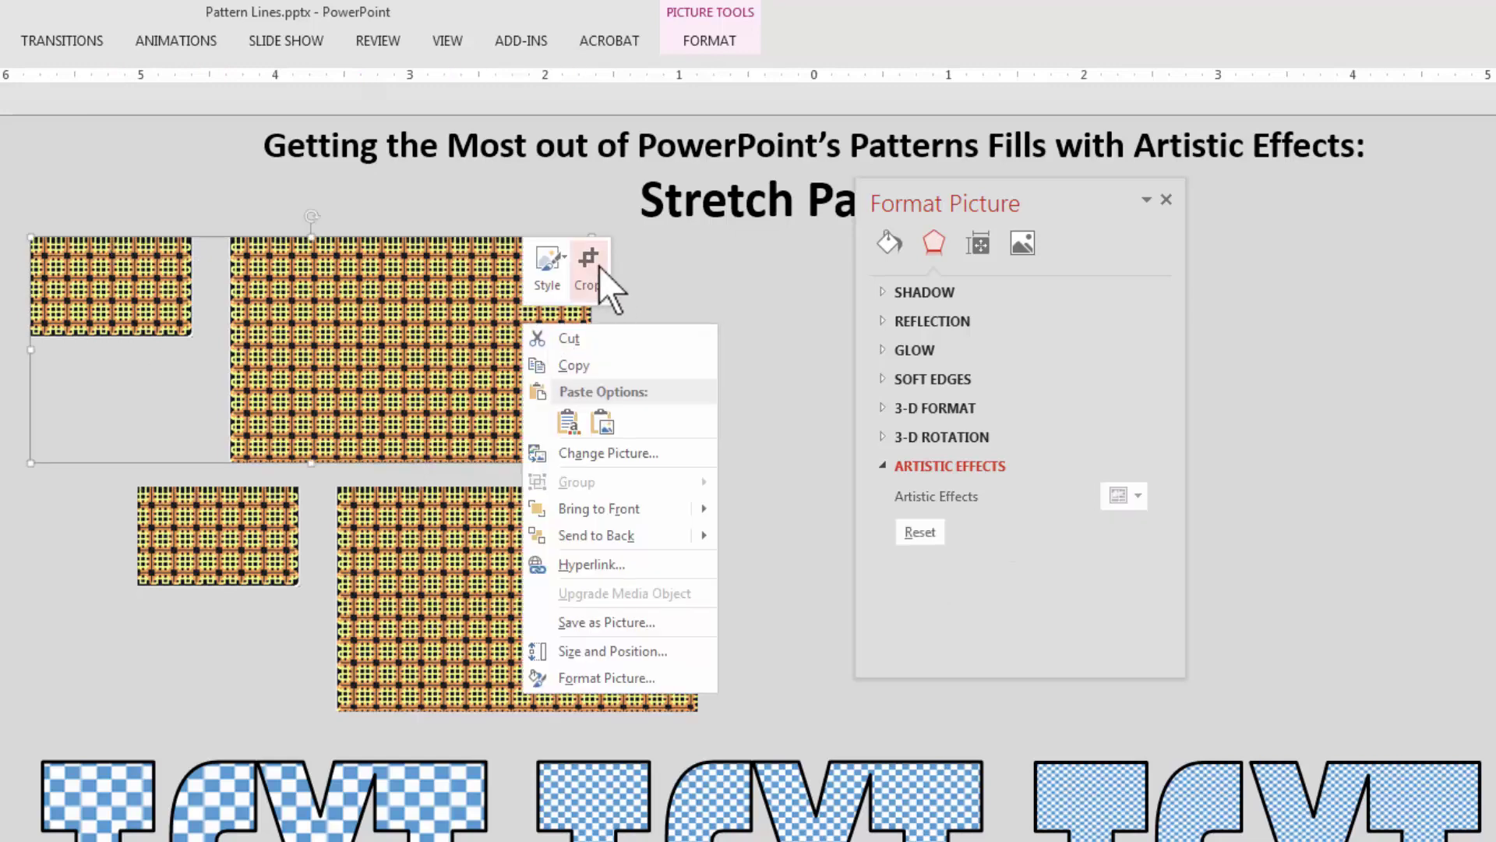
pyautogui.click(597, 269)
pyautogui.moveTo(592, 351); pyautogui.dragTo(189, 358)
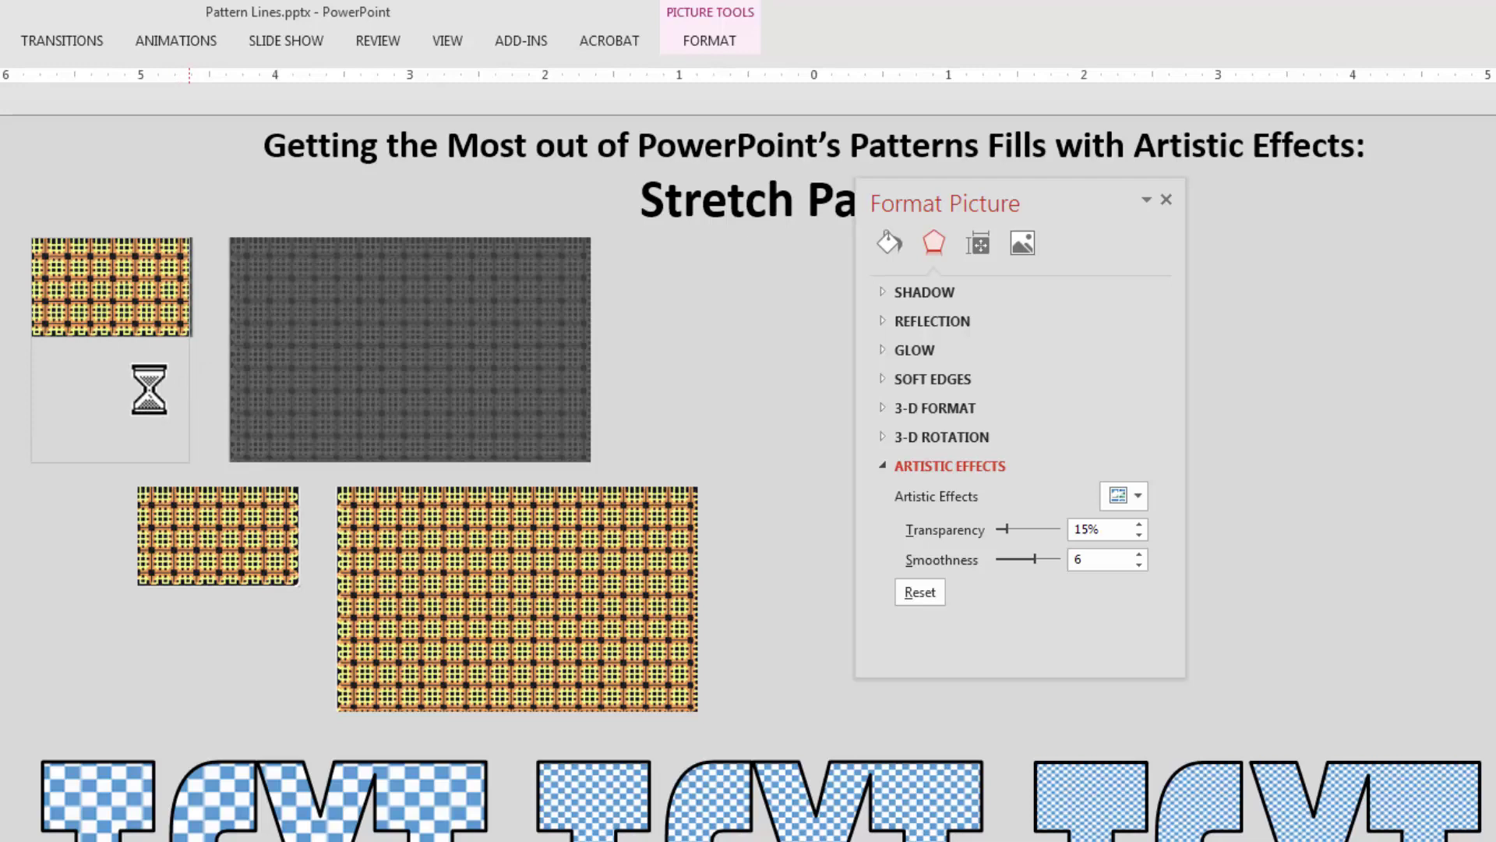
pyautogui.moveTo(126, 408); pyautogui.dragTo(131, 387)
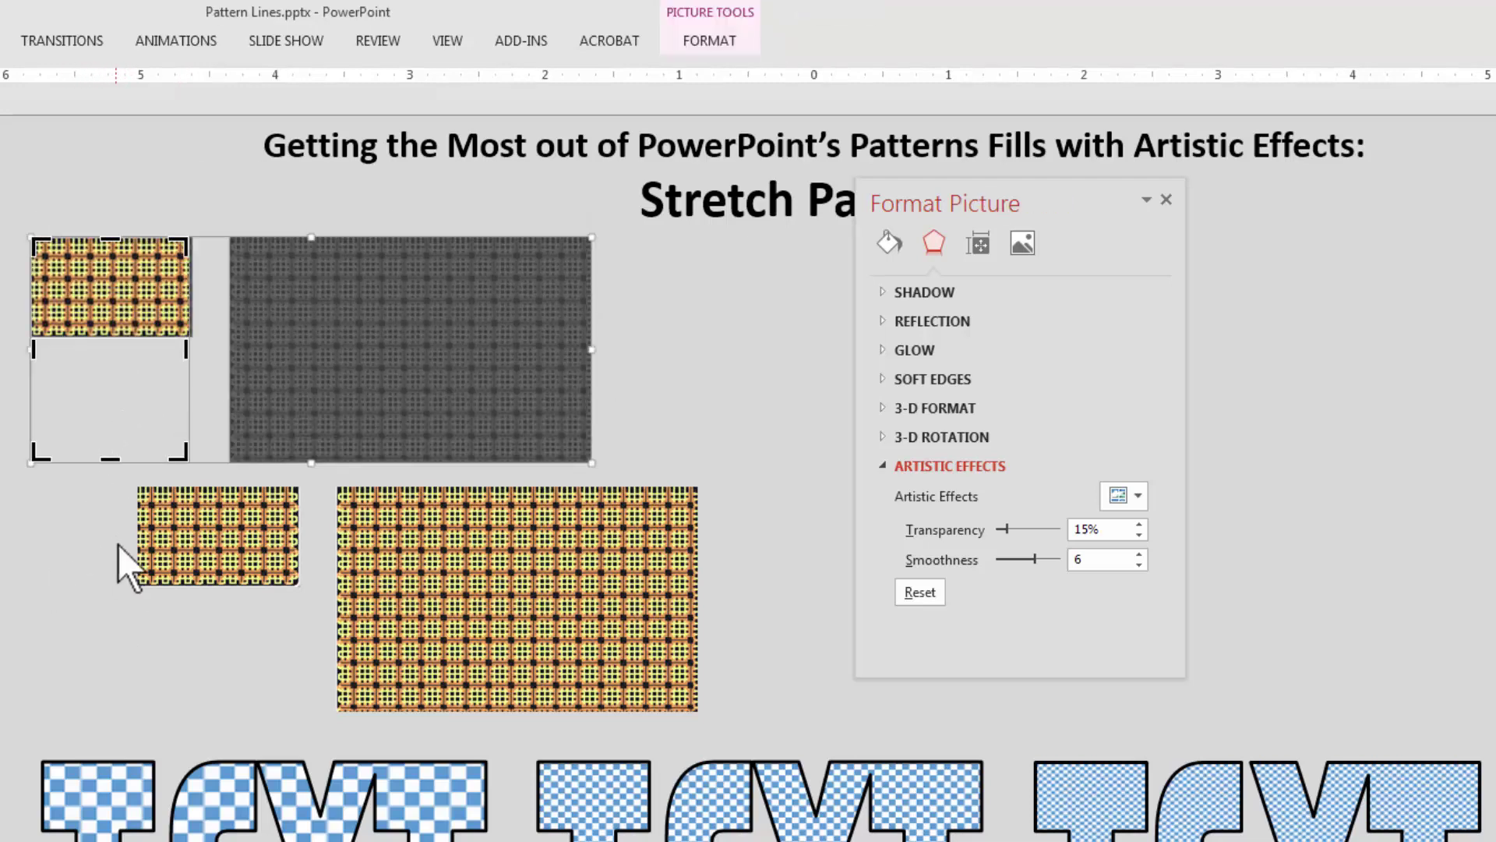
pyautogui.moveTo(115, 460); pyautogui.dragTo(115, 333)
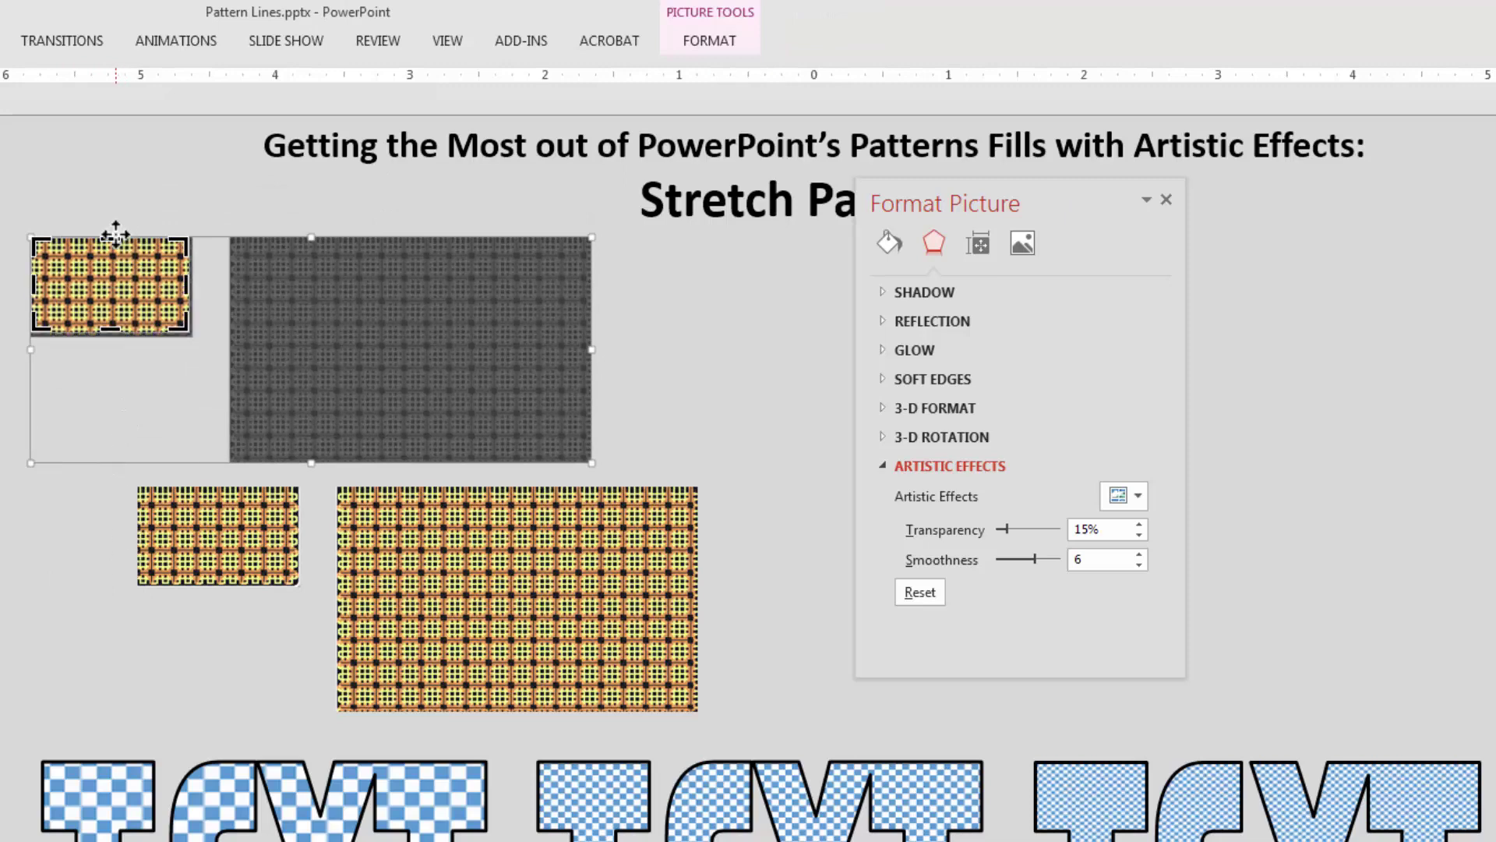
pyautogui.moveTo(112, 234); pyautogui.dragTo(112, 239)
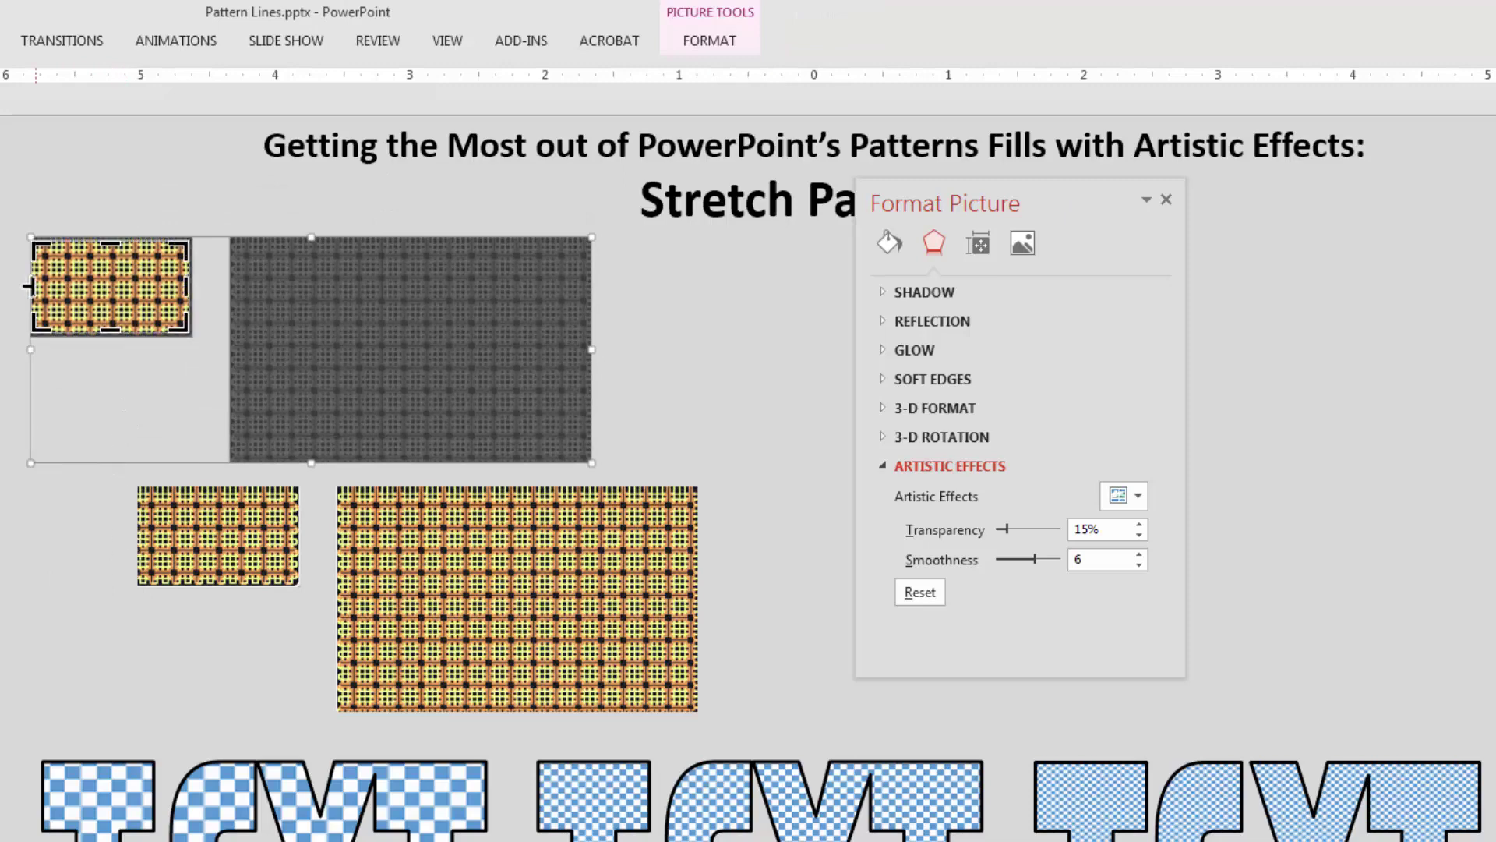
pyautogui.click(23, 296)
# Move the duplicate picture up and crop it to just inside its large patterned rectangle
pyautogui.click(467, 616)
pyautogui.moveTo(468, 615); pyautogui.dragTo(520, 508)
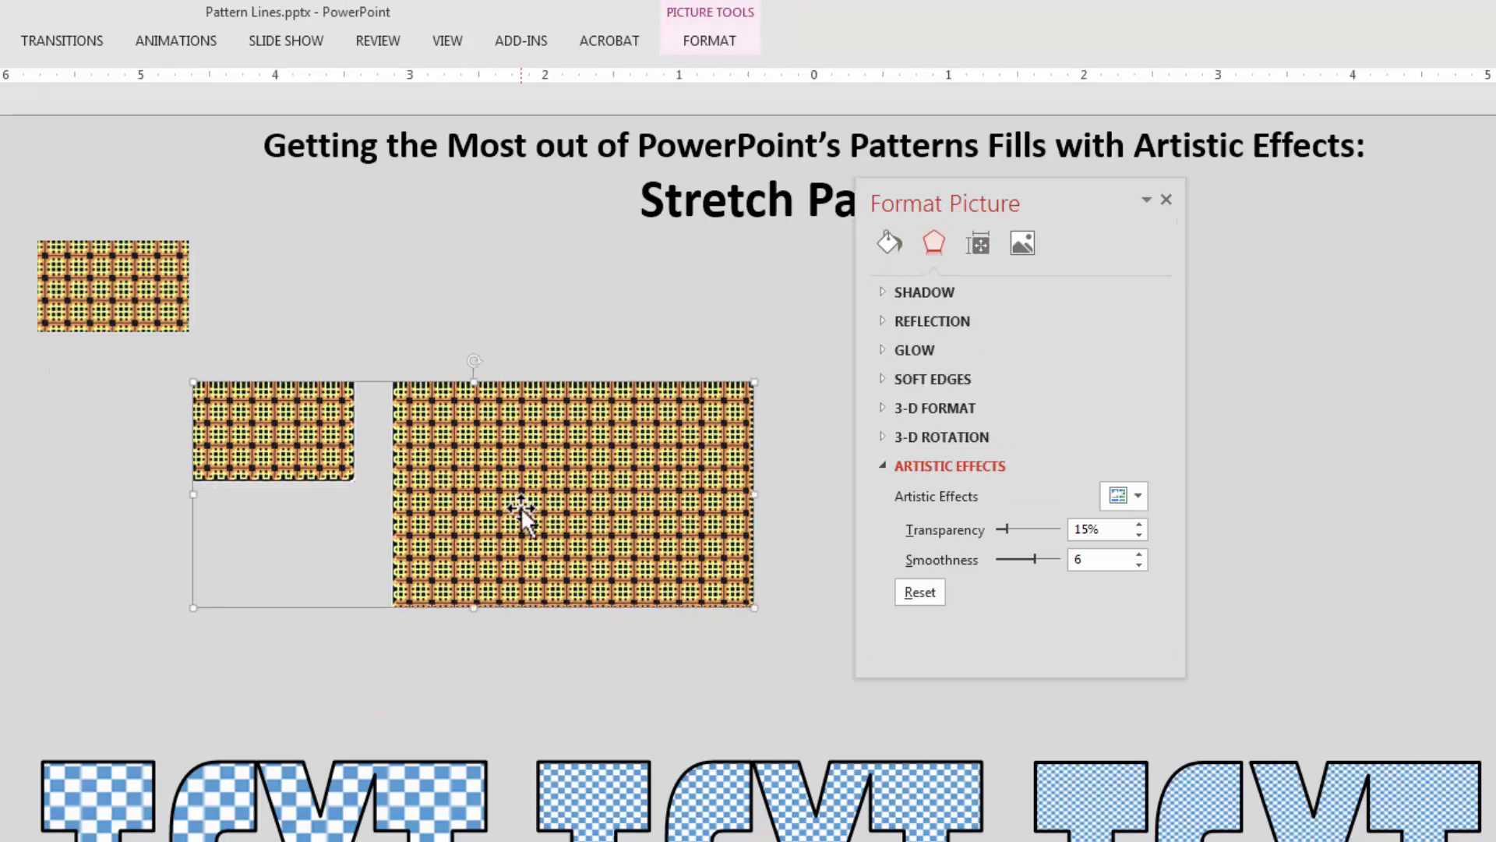
pyautogui.rightClick(522, 508)
pyautogui.click(586, 452)
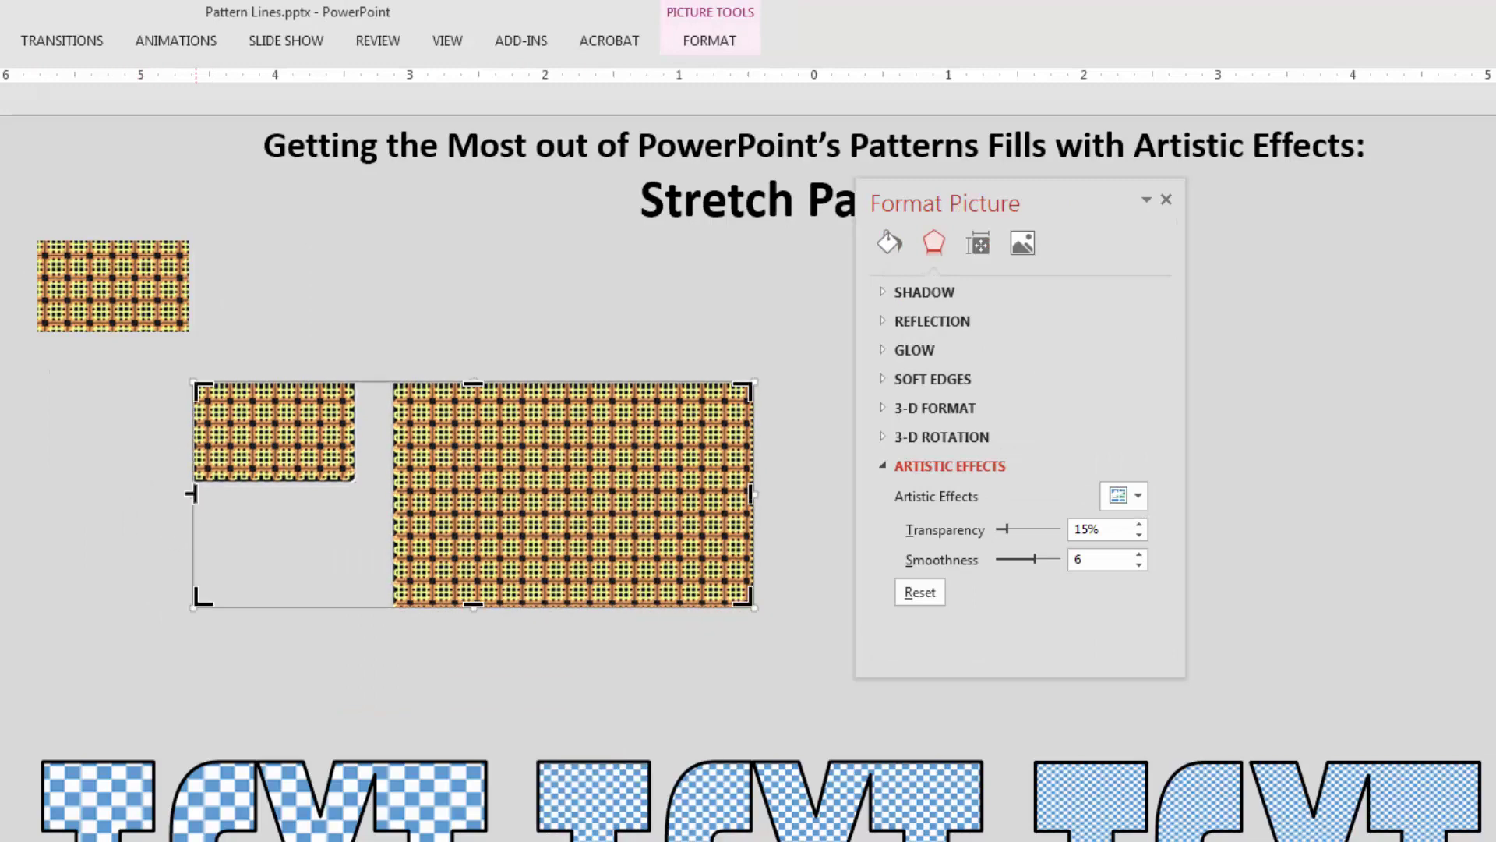
pyautogui.moveTo(206, 492); pyautogui.dragTo(395, 495)
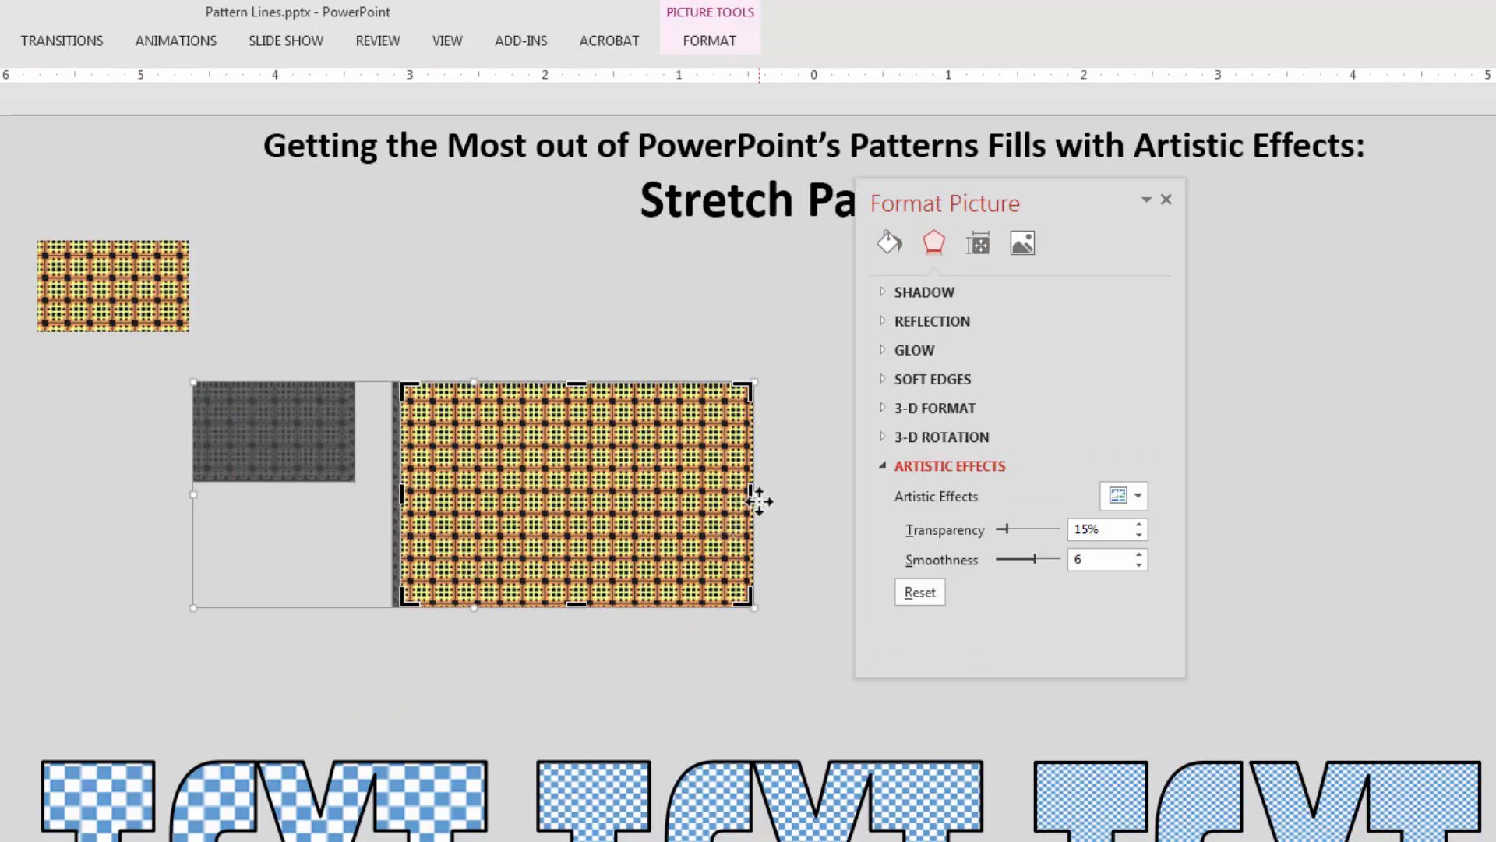
pyautogui.moveTo(747, 489); pyautogui.dragTo(741, 488)
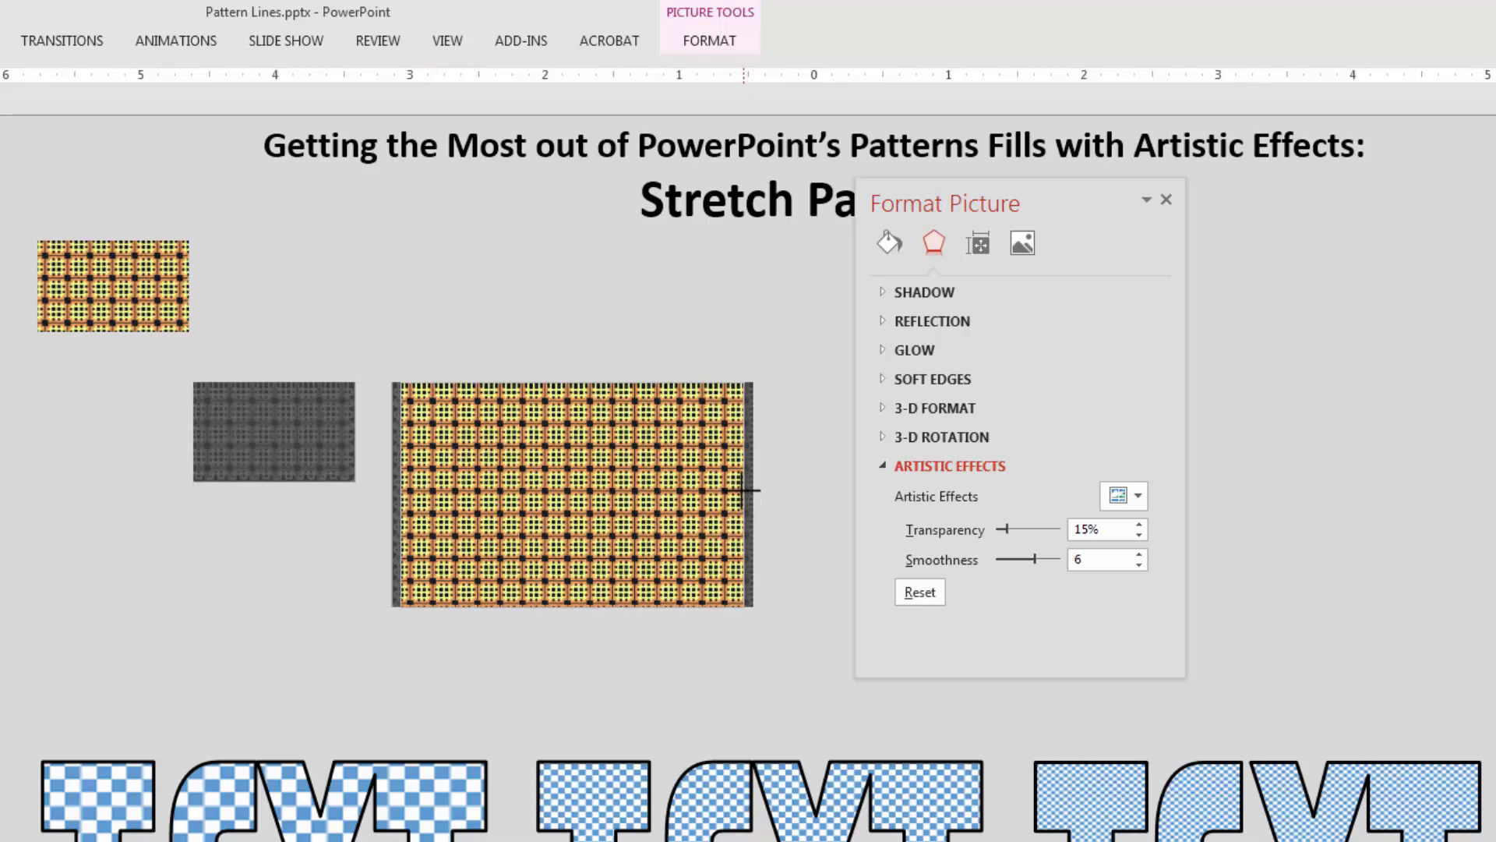
pyautogui.click(521, 705)
# Move the large cropped picture up level with the small one and place the small picture close beside it
pyautogui.moveTo(592, 553); pyautogui.dragTo(537, 400)
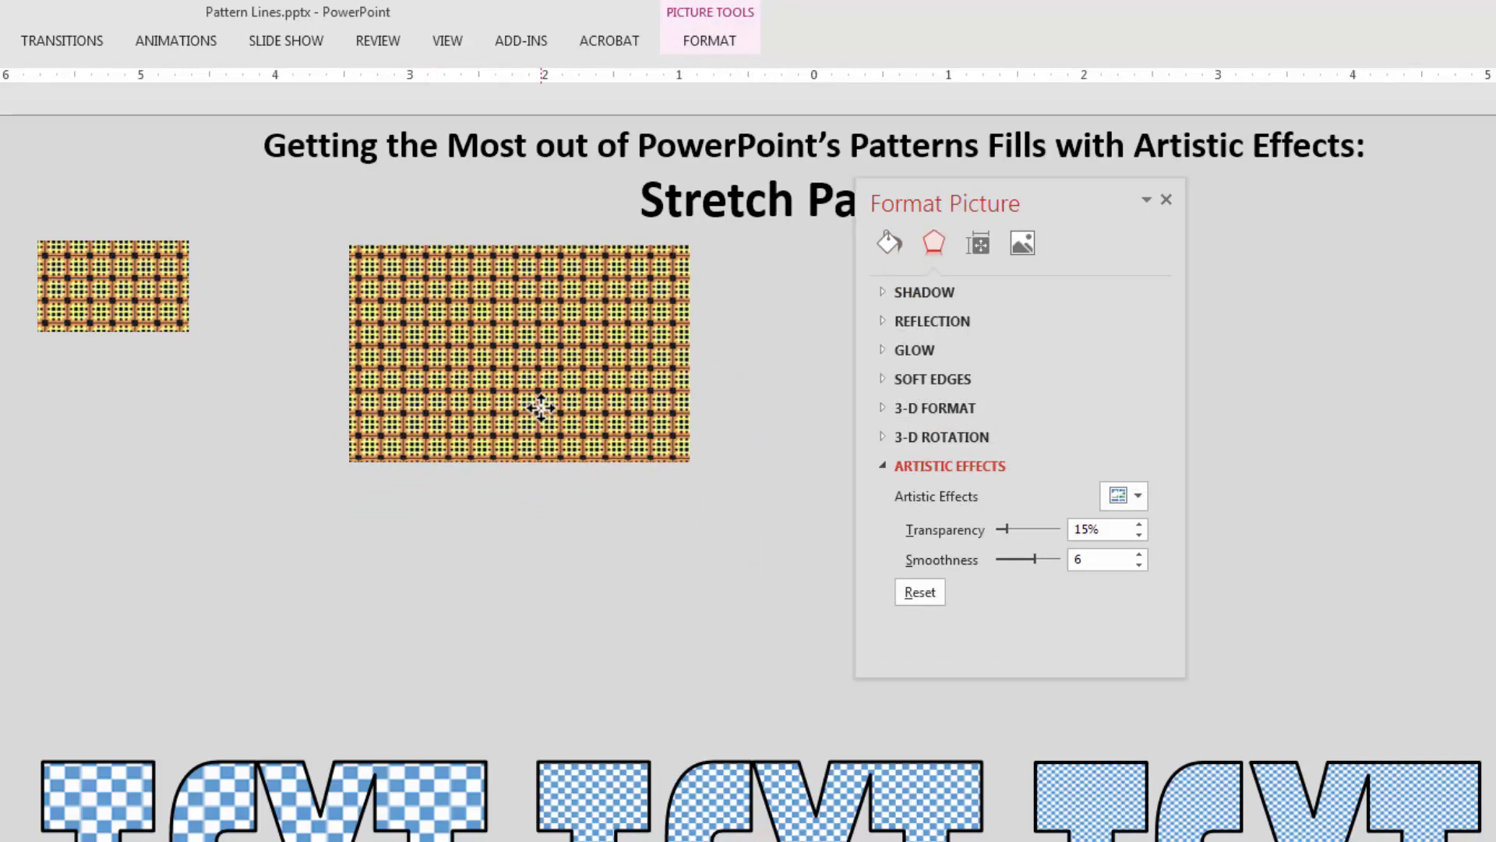
pyautogui.moveTo(154, 267); pyautogui.dragTo(291, 270)
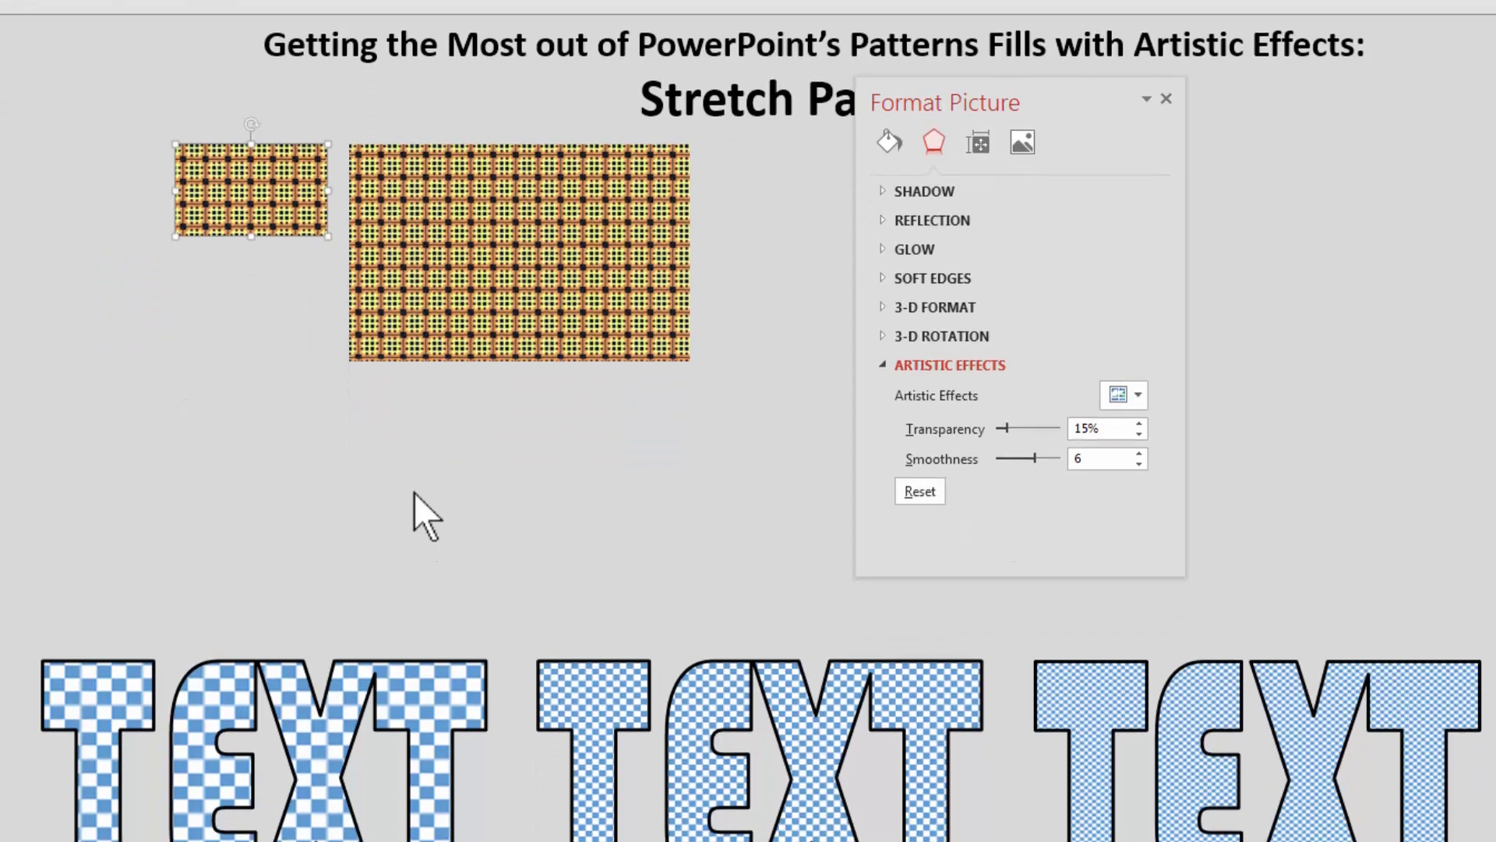
pyautogui.click(413, 492)
# Copy the small patterned picture and use it from the clipboard as the picture fill of the first TEXT
pyautogui.click(250, 194)
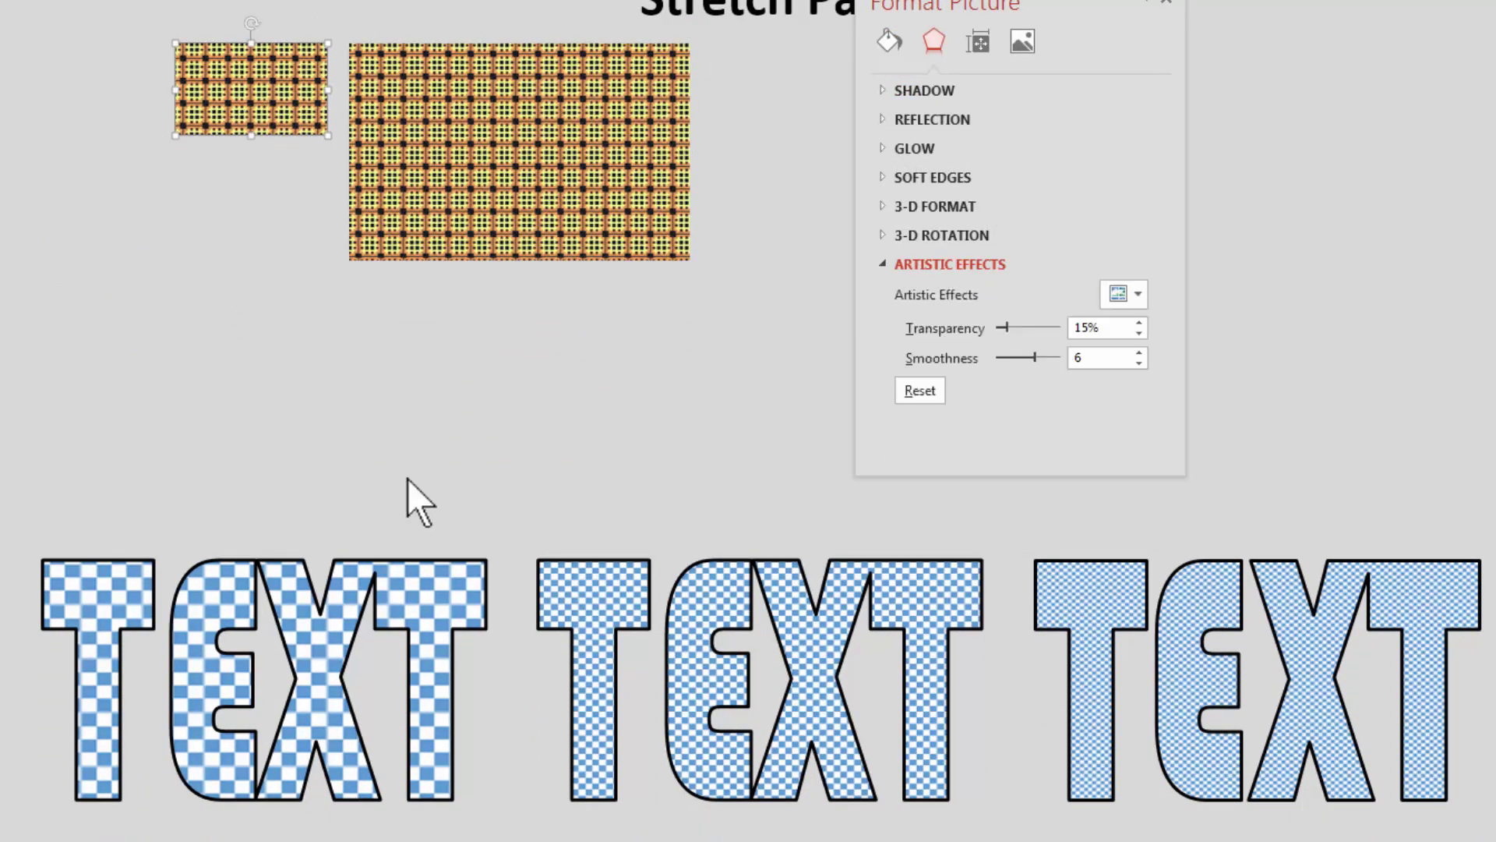
pyautogui.click(304, 592)
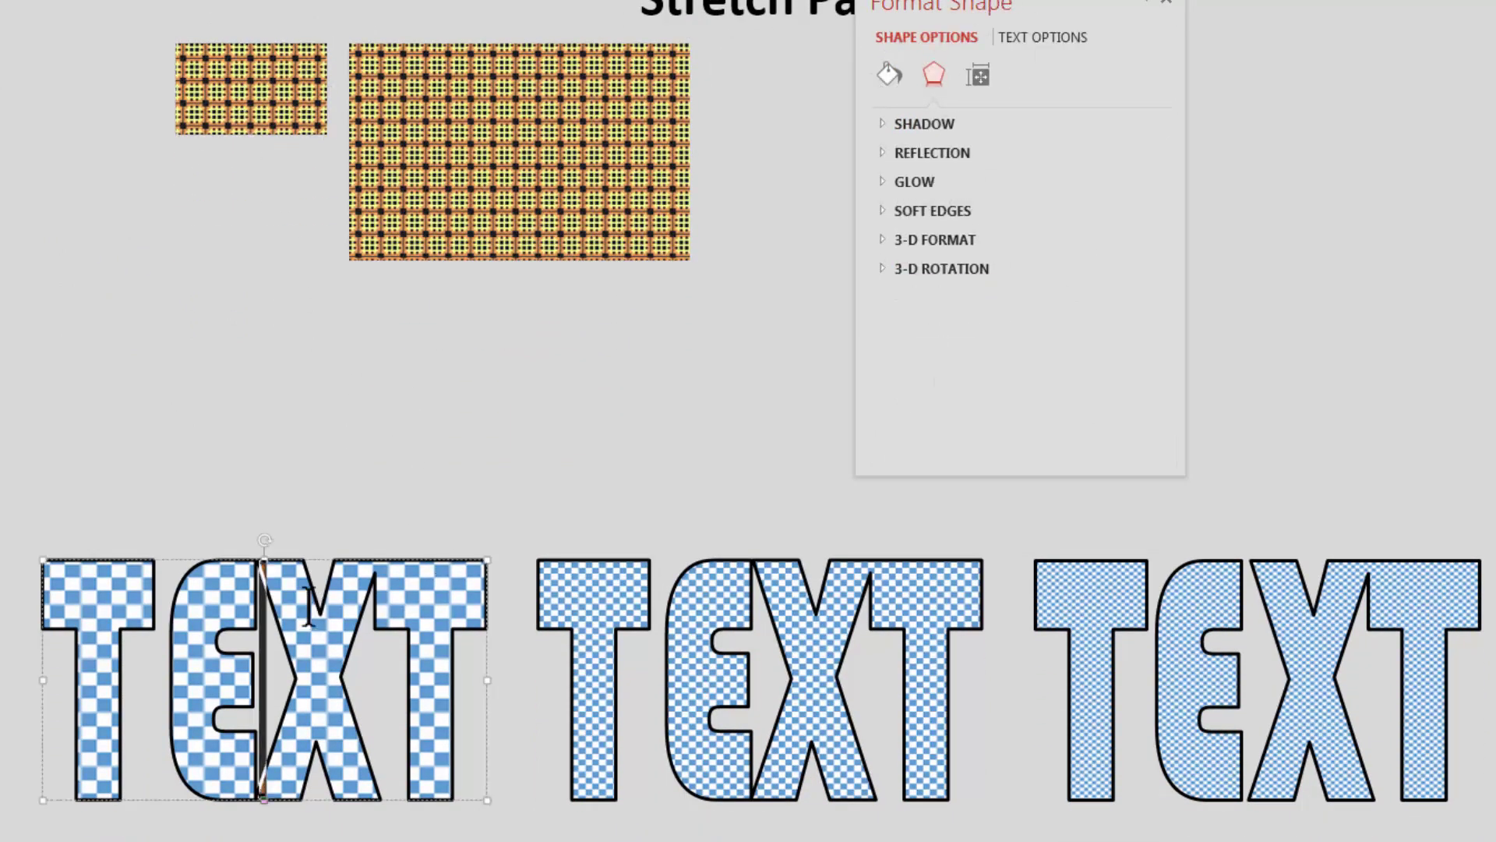
pyautogui.click(1042, 37)
pyautogui.click(923, 123)
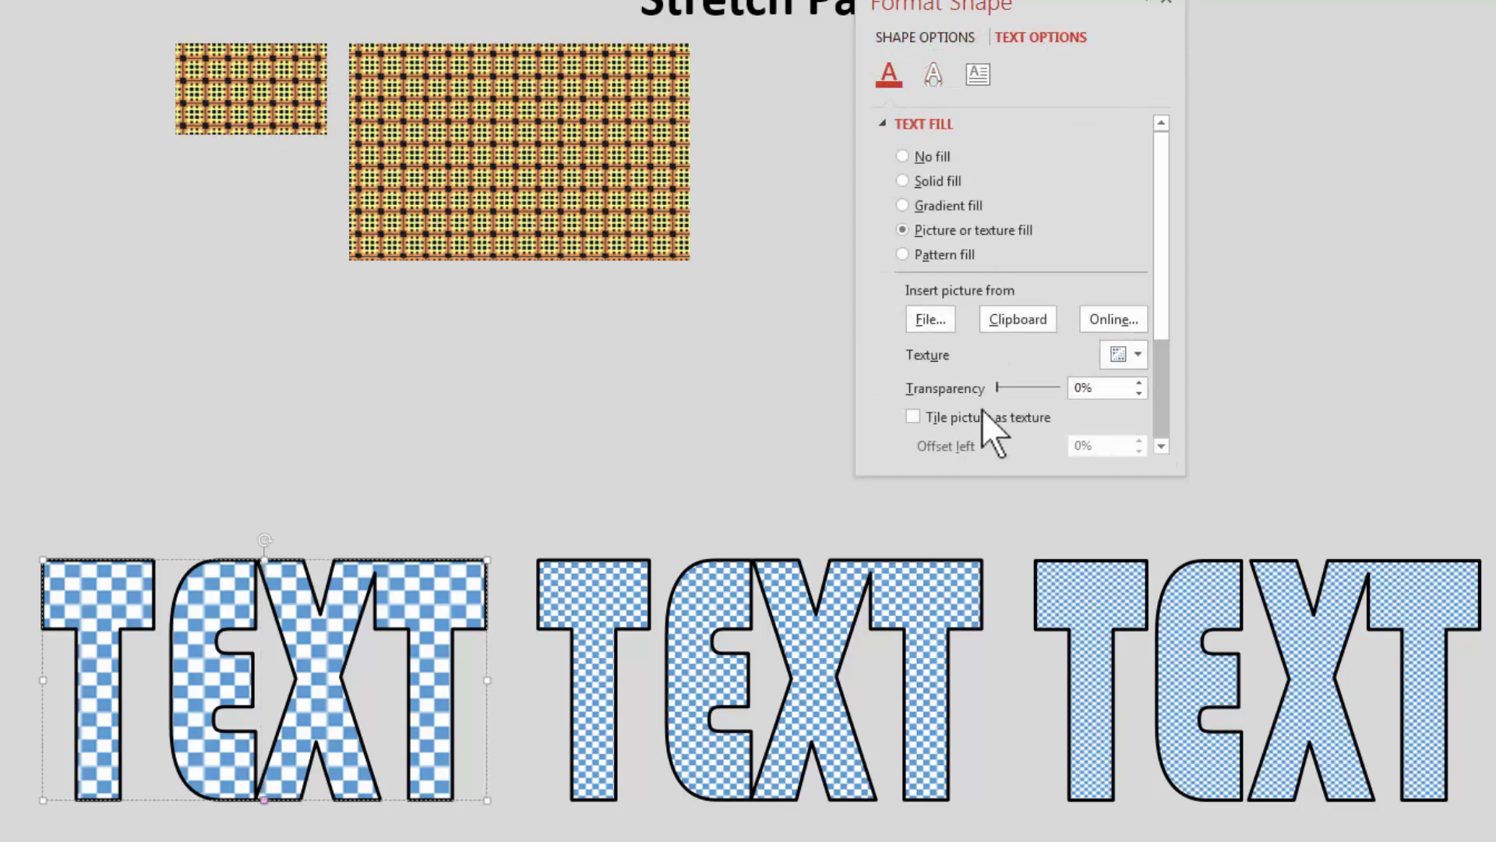
pyautogui.click(1018, 320)
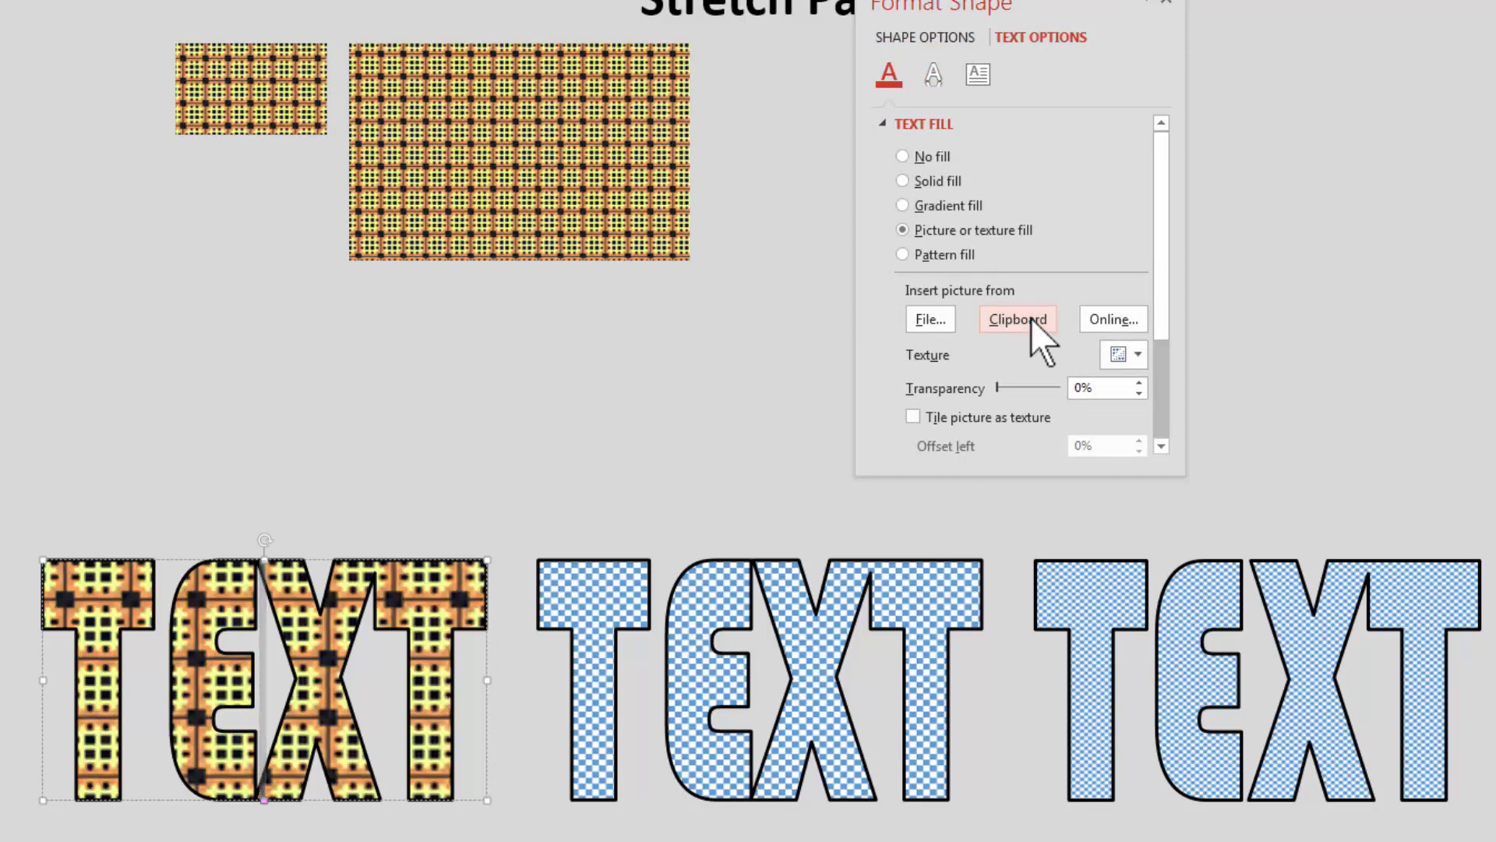
# Copy the large patterned picture and use it from the clipboard as the picture fill of the second TEXT
pyautogui.click(533, 161)
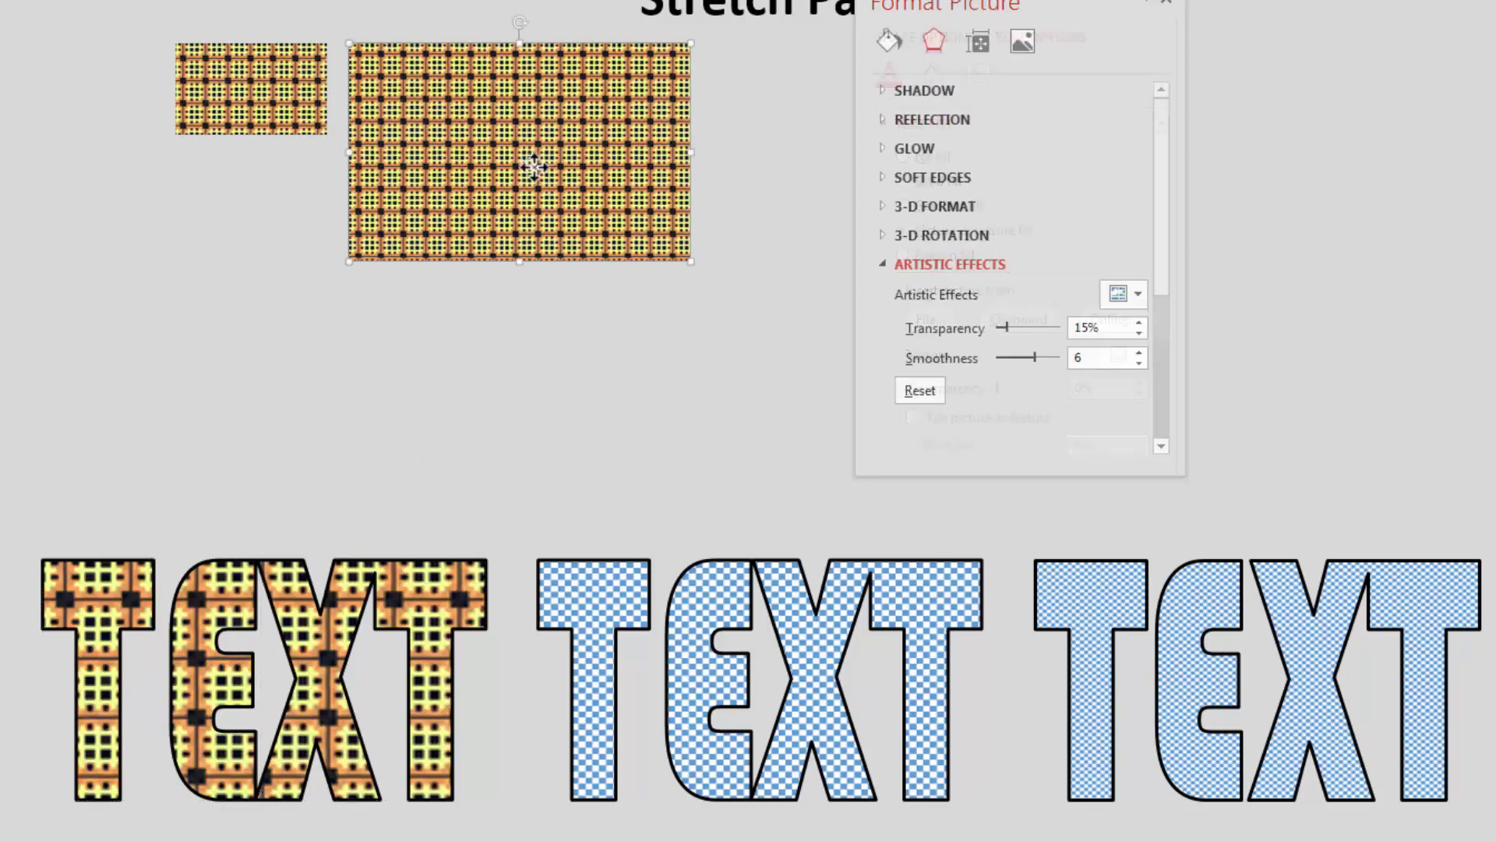
pyautogui.click(658, 674)
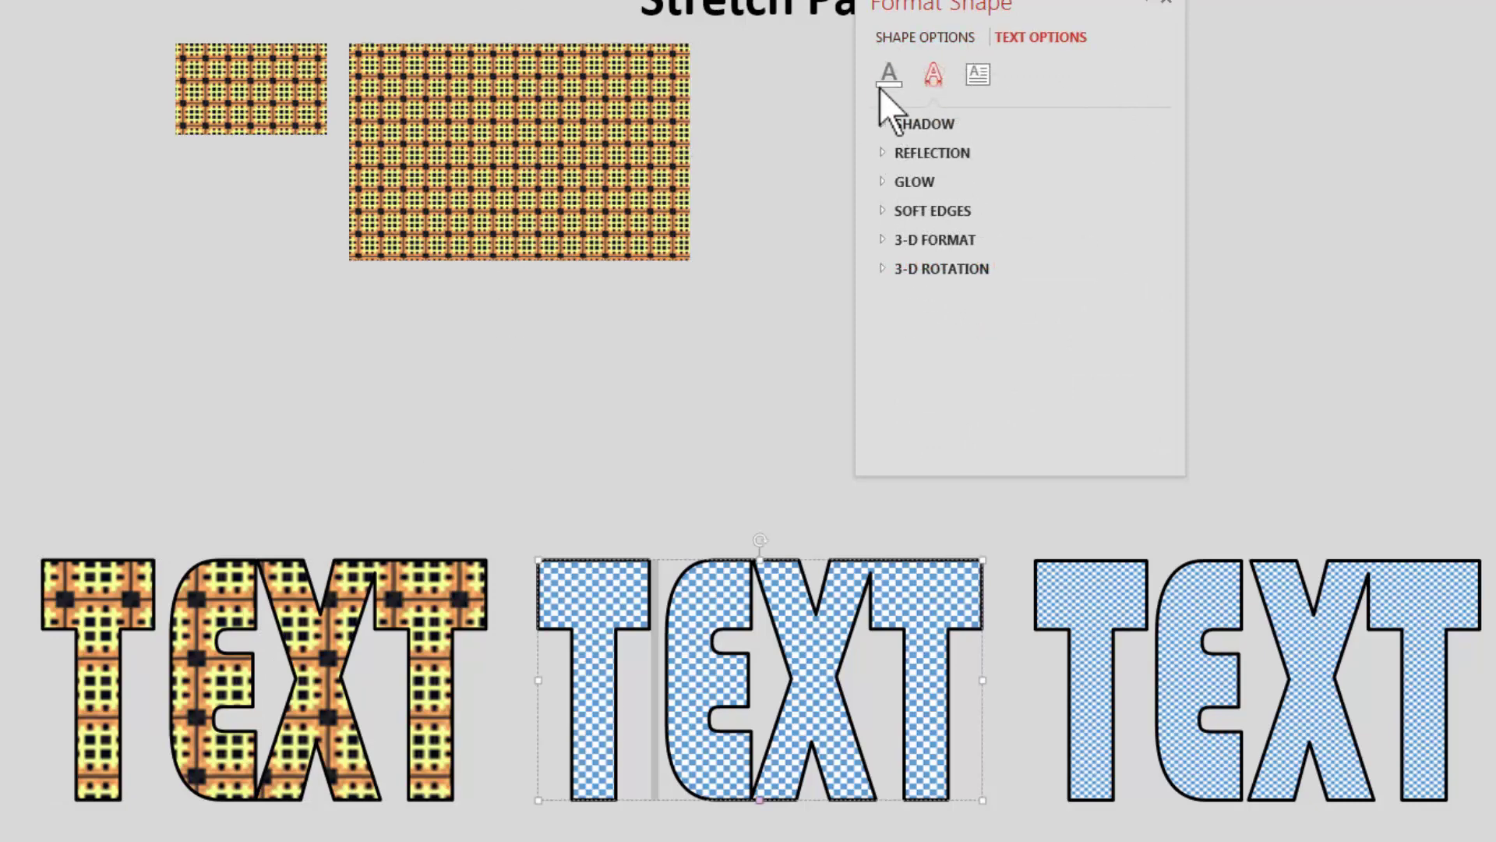
pyautogui.click(888, 74)
pyautogui.click(1018, 319)
pyautogui.click(589, 470)
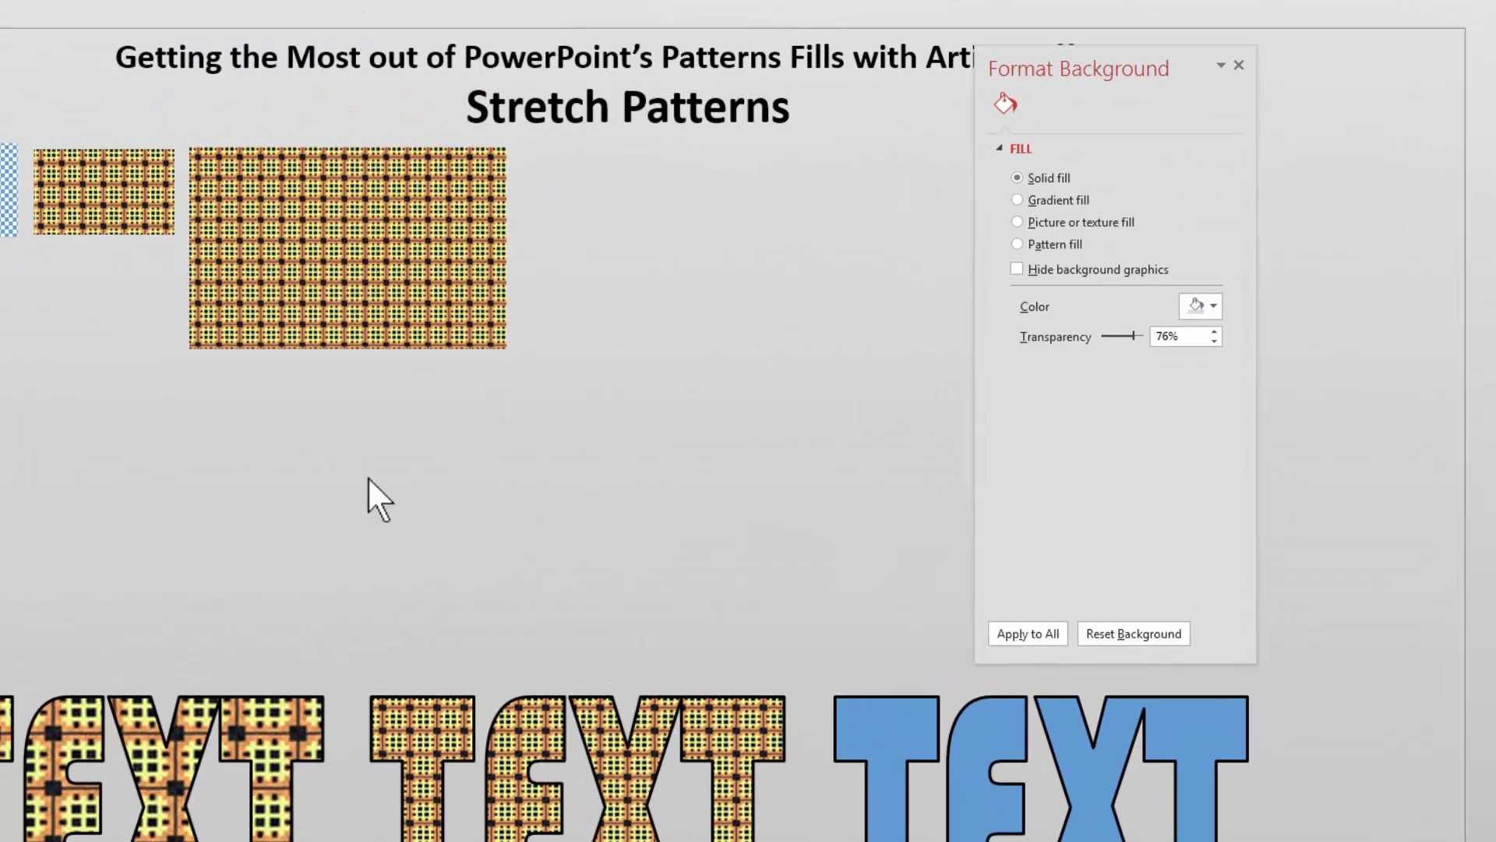
# Duplicate the large patterned picture beside the original and apply the Paint Brush artistic effect with brush size 0 to the copy
pyautogui.click(362, 304)
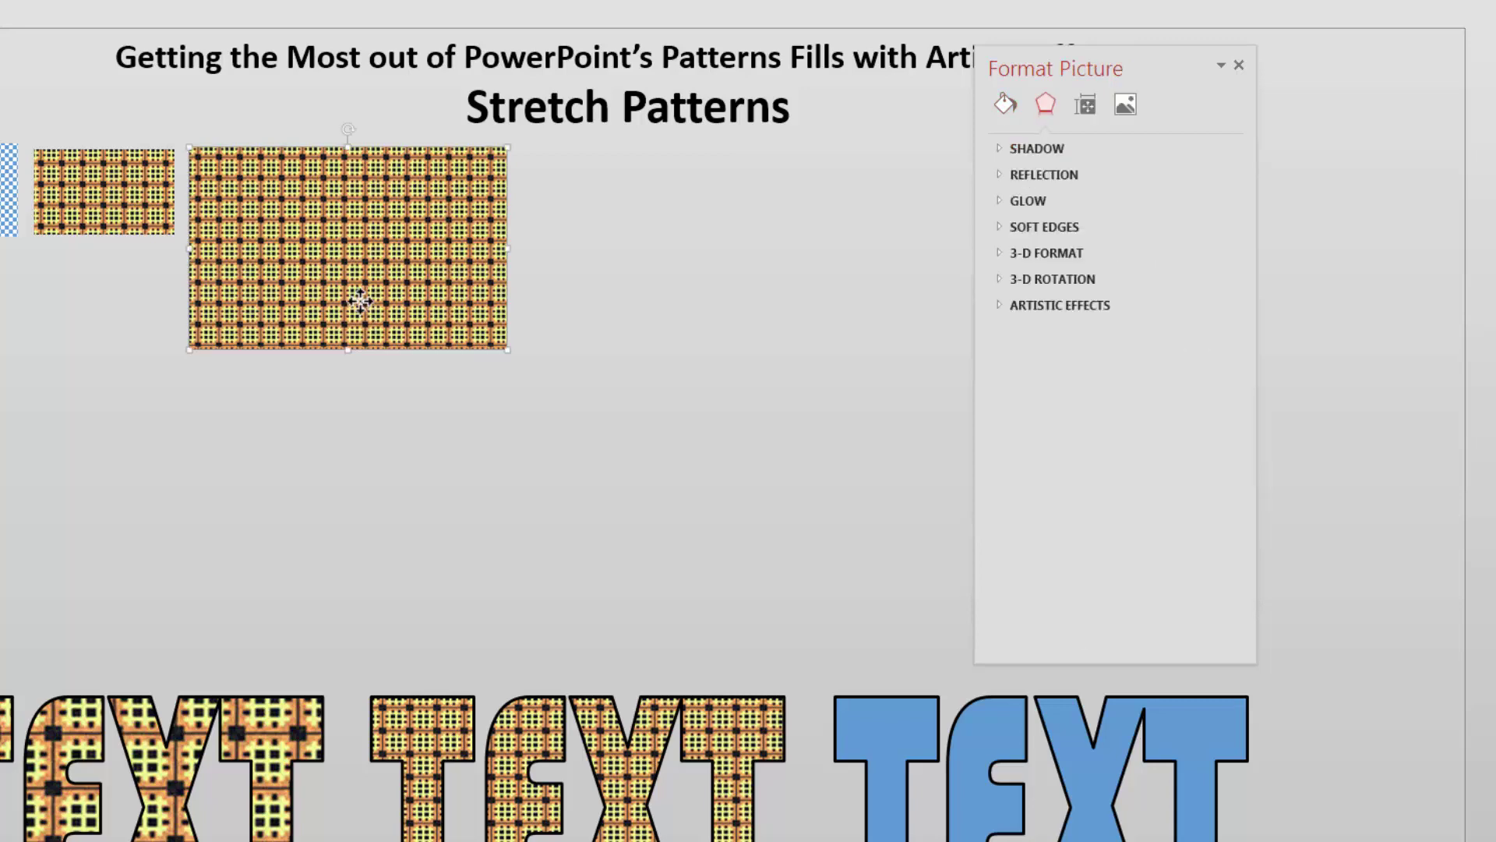
pyautogui.moveTo(360, 300); pyautogui.dragTo(696, 298)
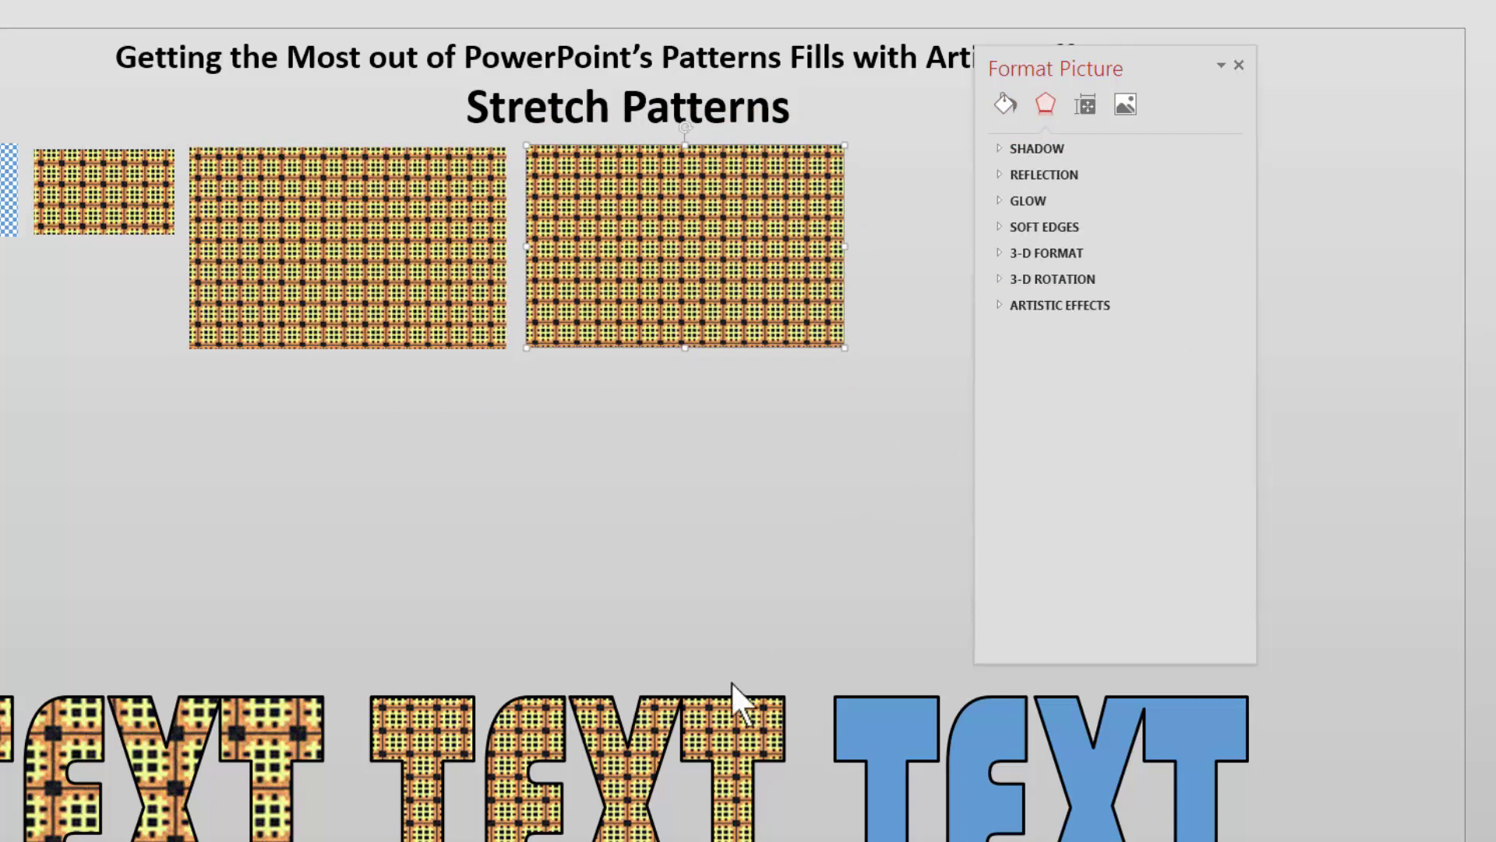
pyautogui.click(1004, 305)
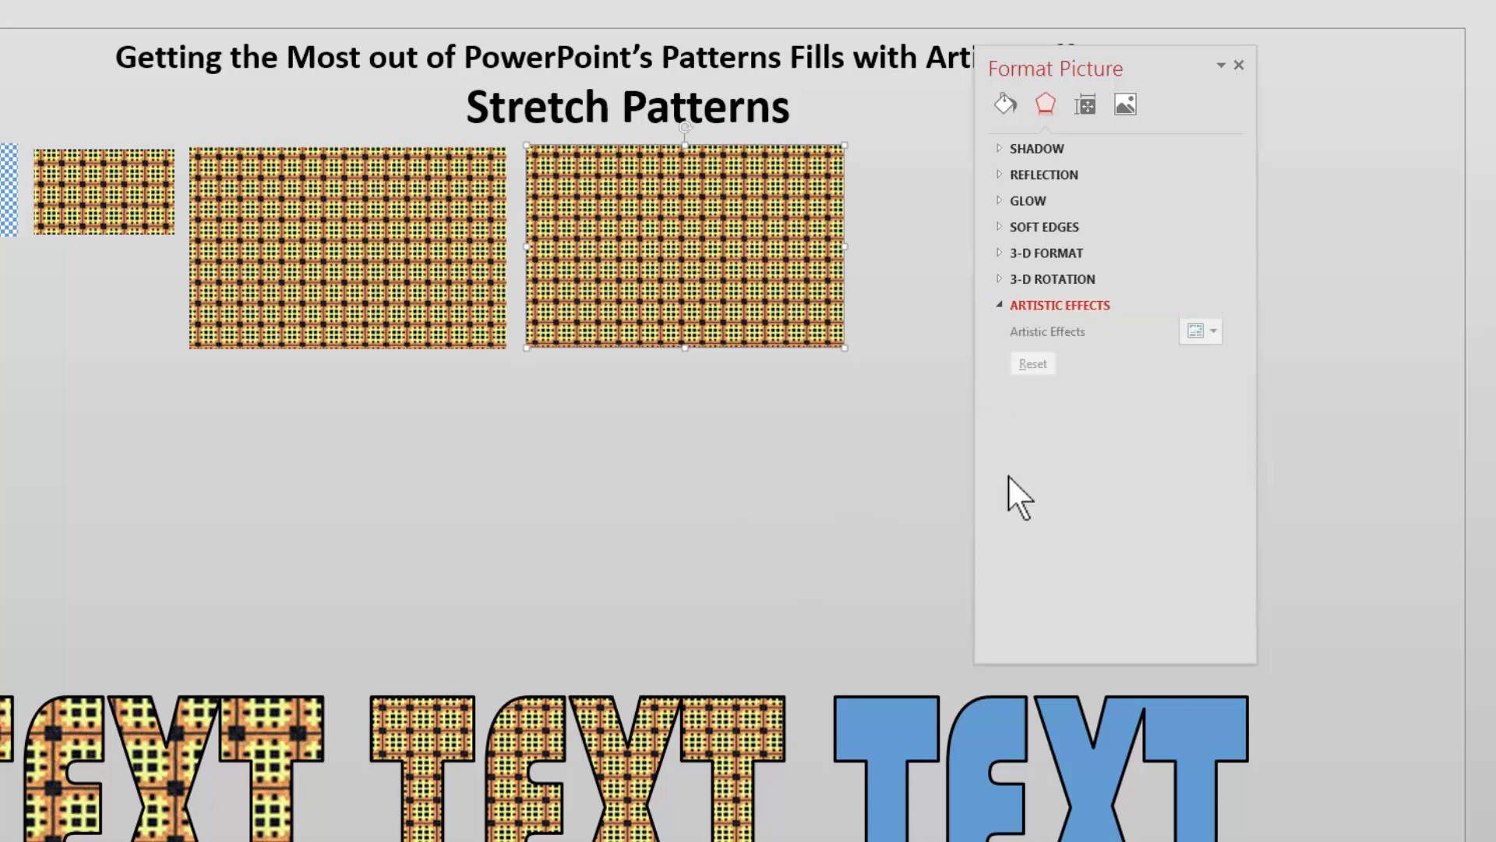
pyautogui.click(1209, 331)
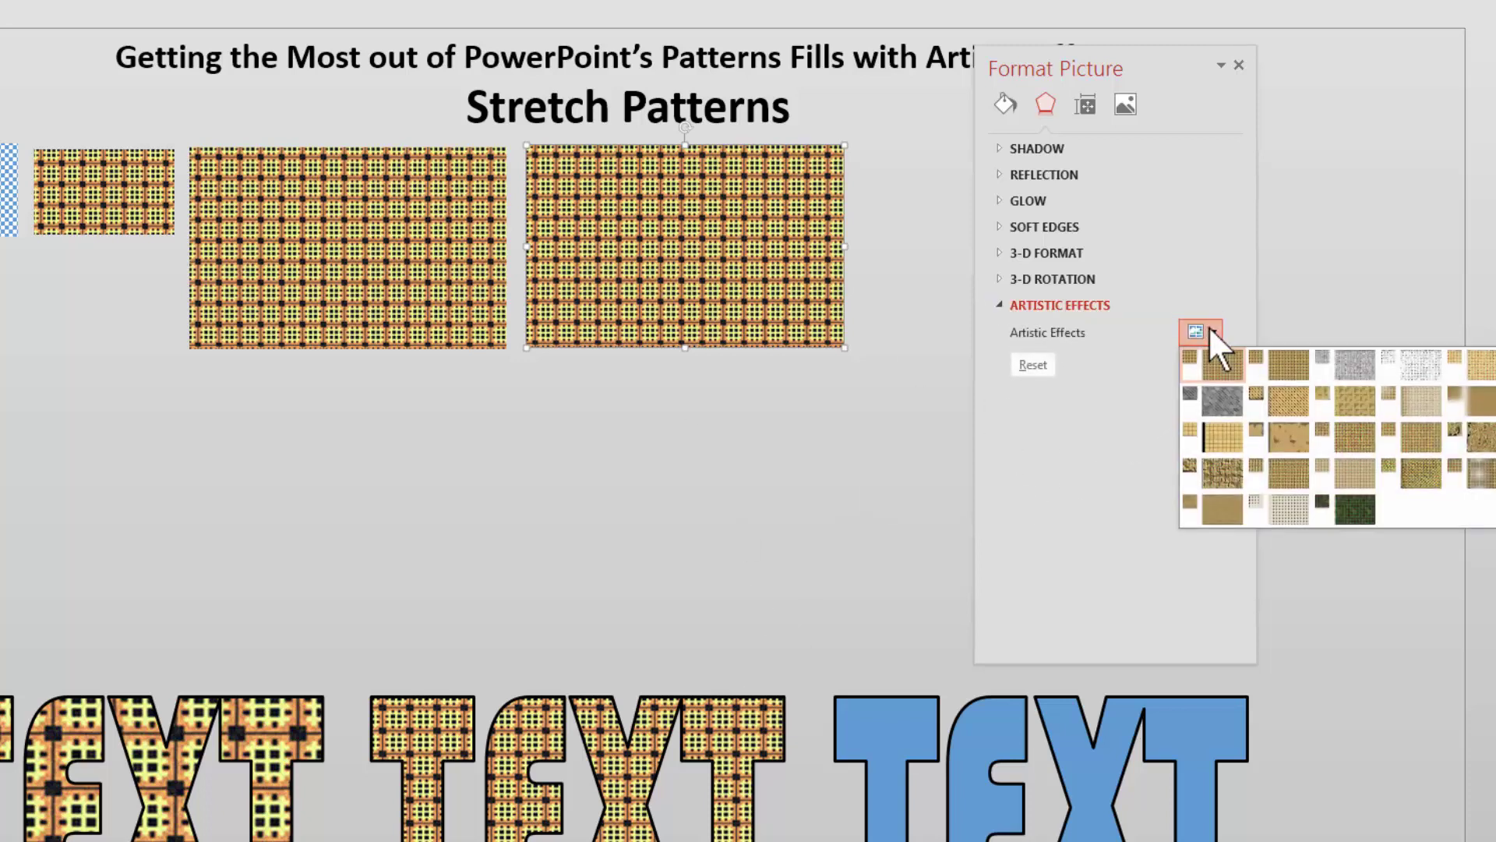
pyautogui.click(1343, 396)
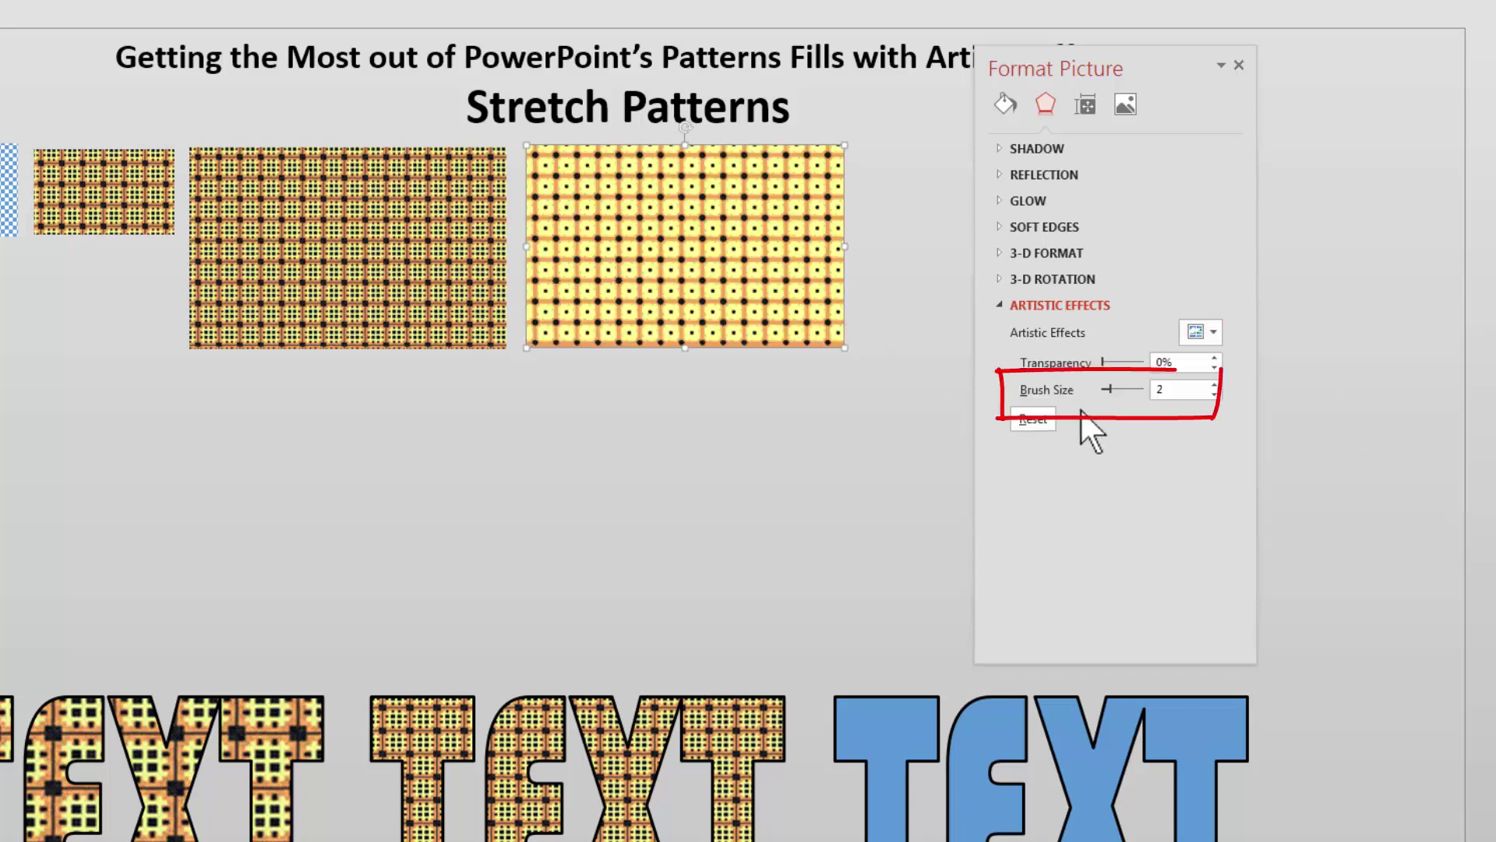
pyautogui.moveTo(1108, 390); pyautogui.dragTo(1003, 393)
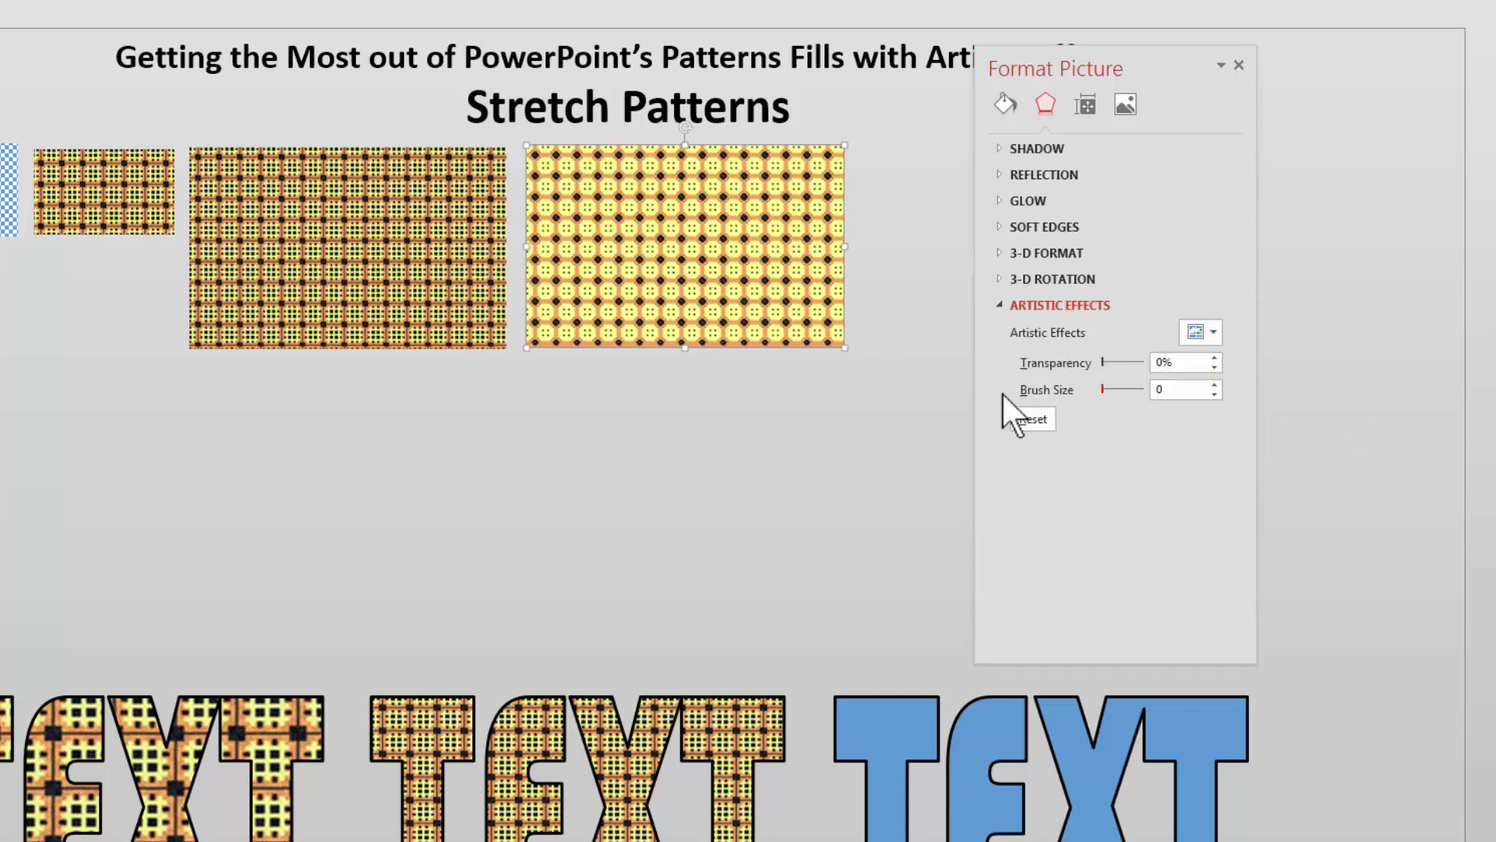
# Copy the Paint Brush picture and replace the first TEXT's picture fill with it from the clipboard
pyautogui.moveTo(720, 259); pyautogui.dragTo(715, 265)
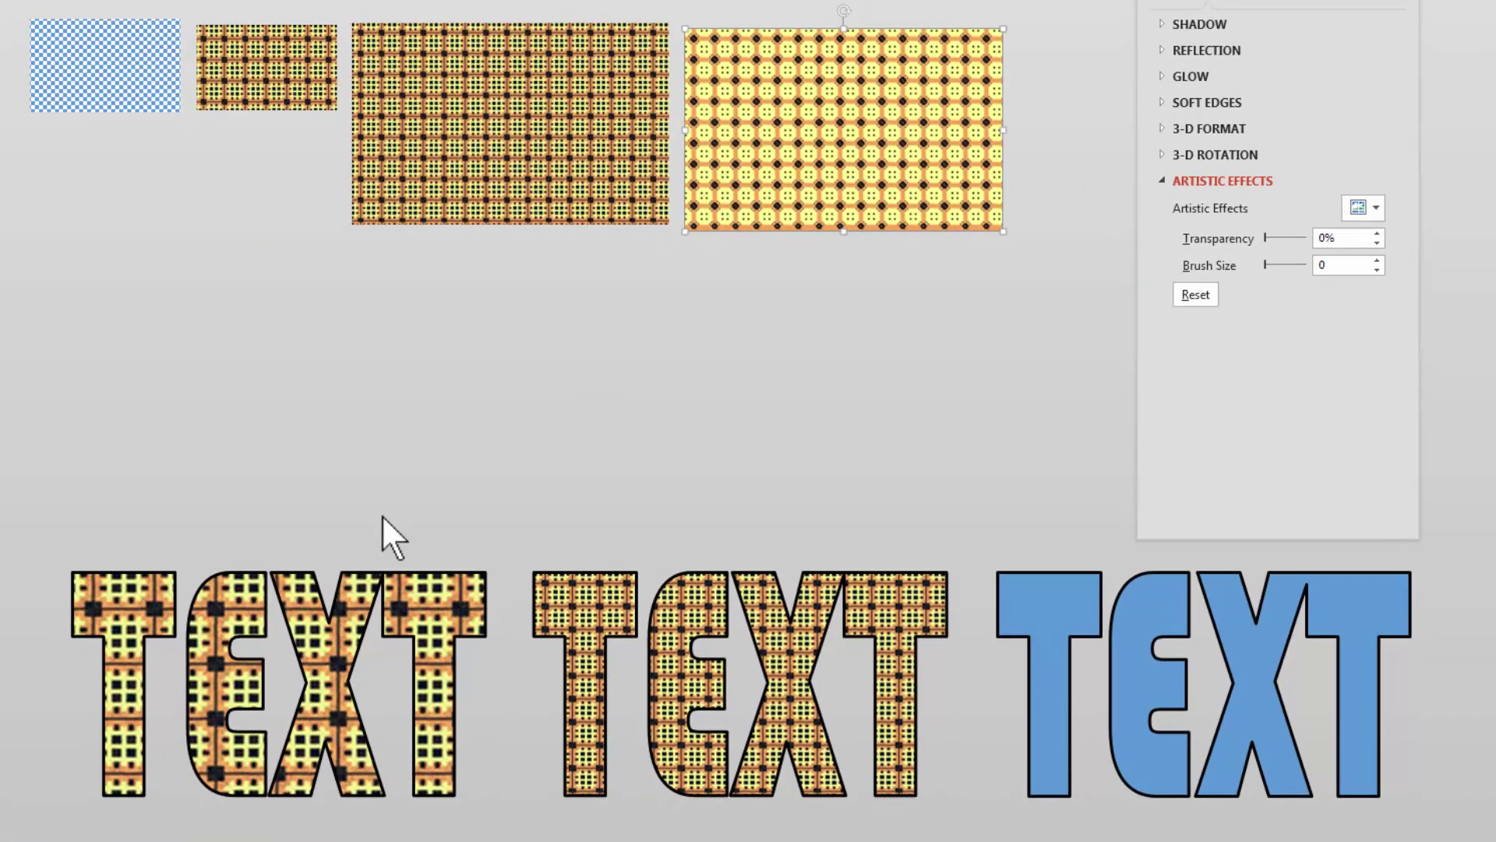
pyautogui.click(351, 585)
pyautogui.click(1263, 226)
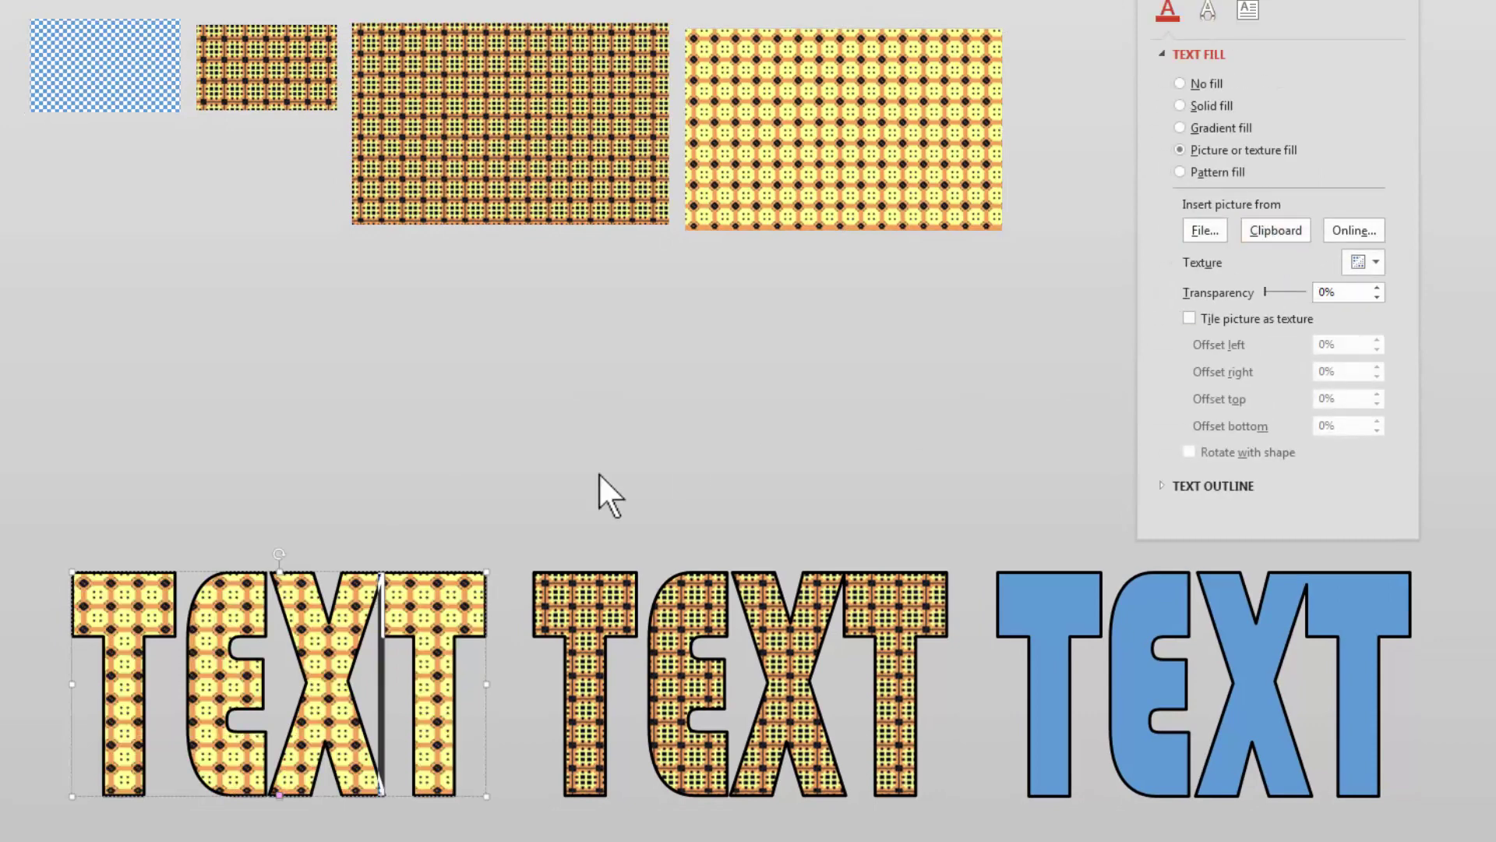
# Crop the Paint Brush picture from its lower-right corner to a small area of about seven by four pattern repeats
pyautogui.click(847, 78)
pyautogui.rightClick(851, 102)
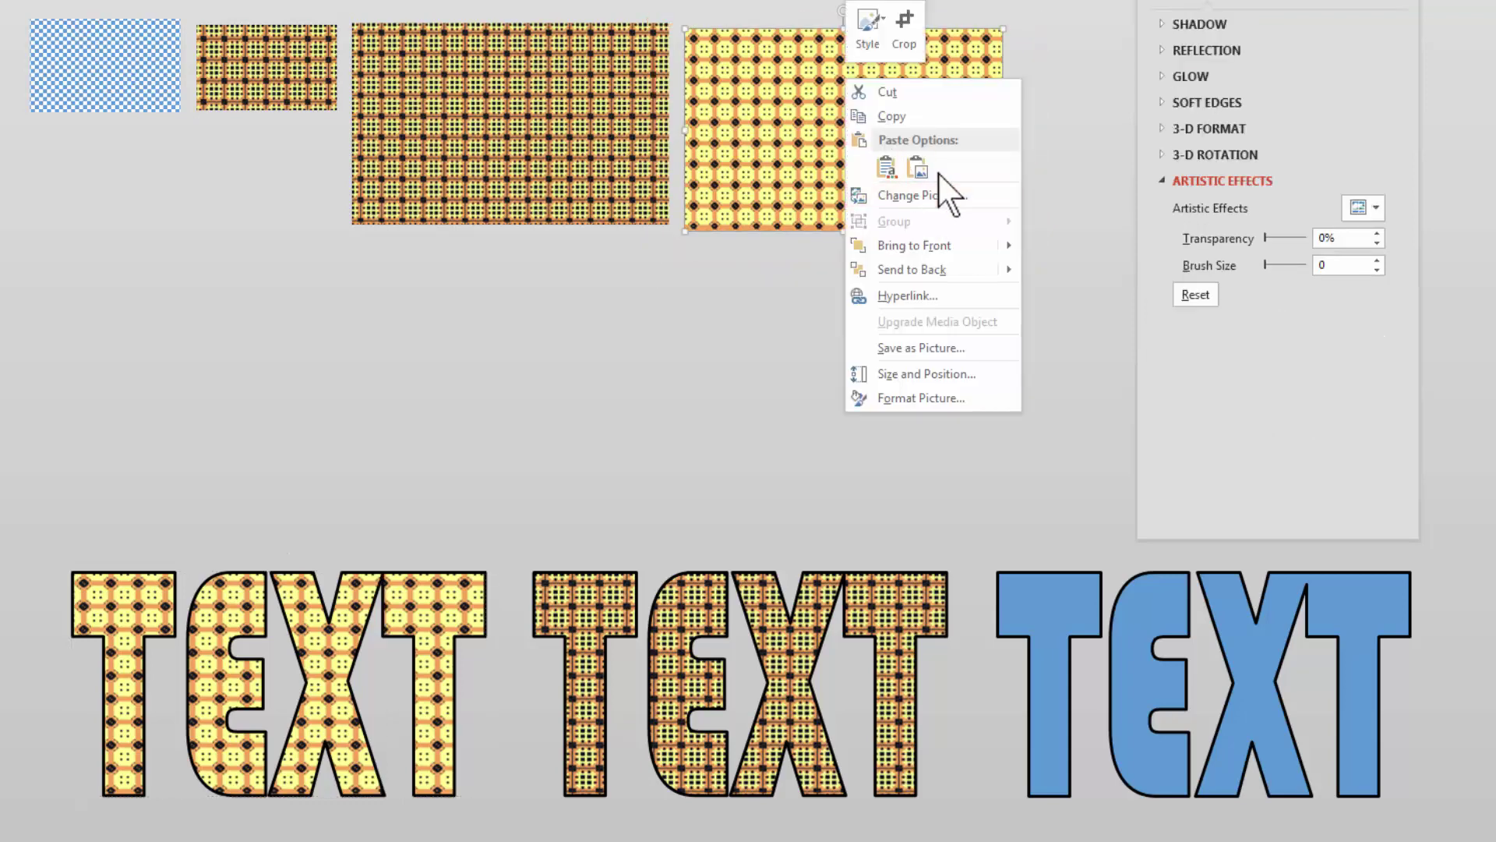
pyautogui.click(911, 37)
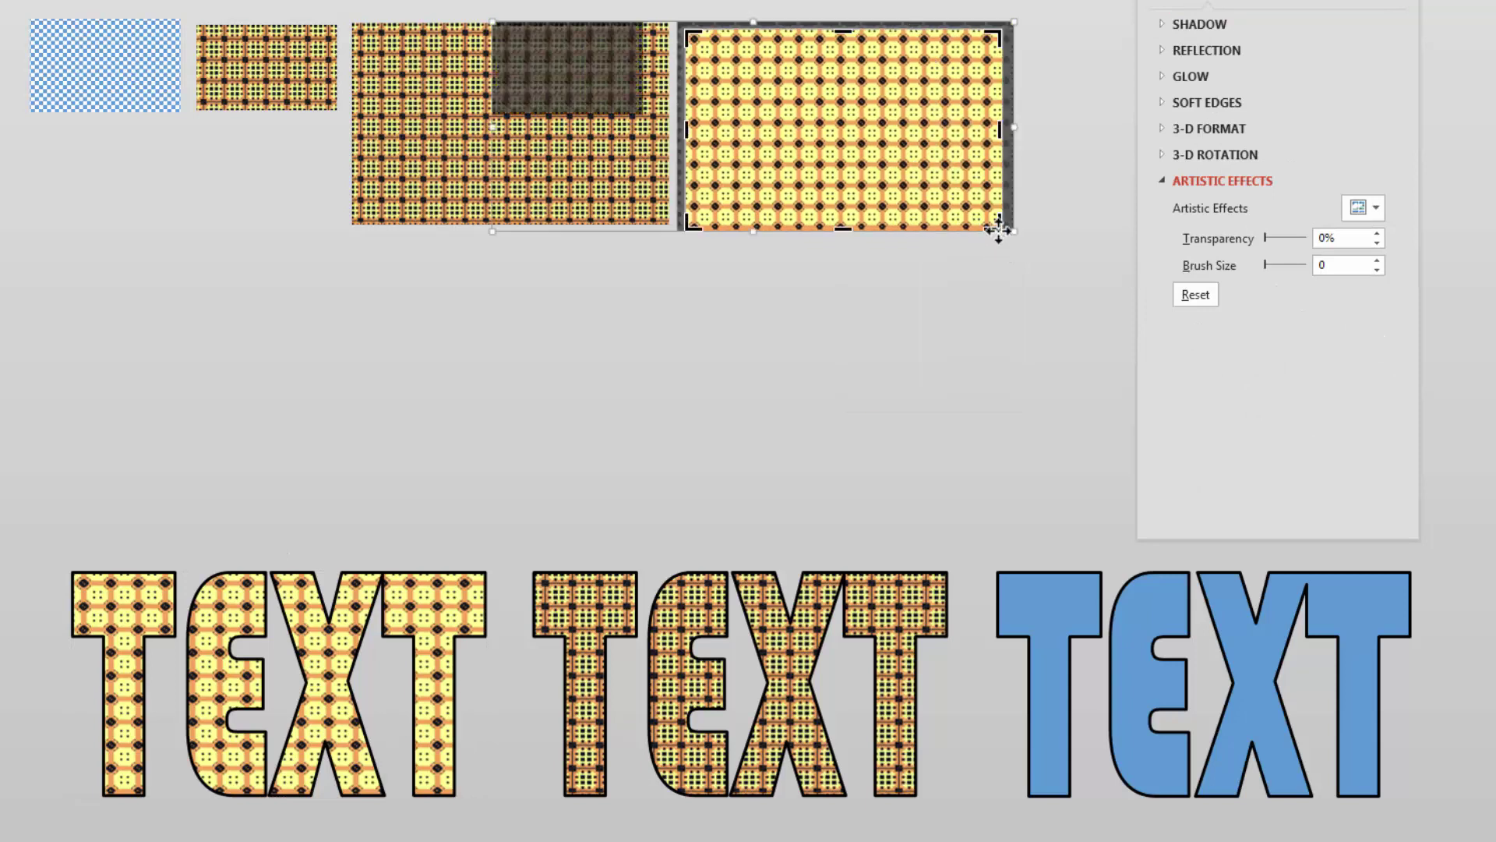
pyautogui.moveTo(996, 226); pyautogui.dragTo(825, 103)
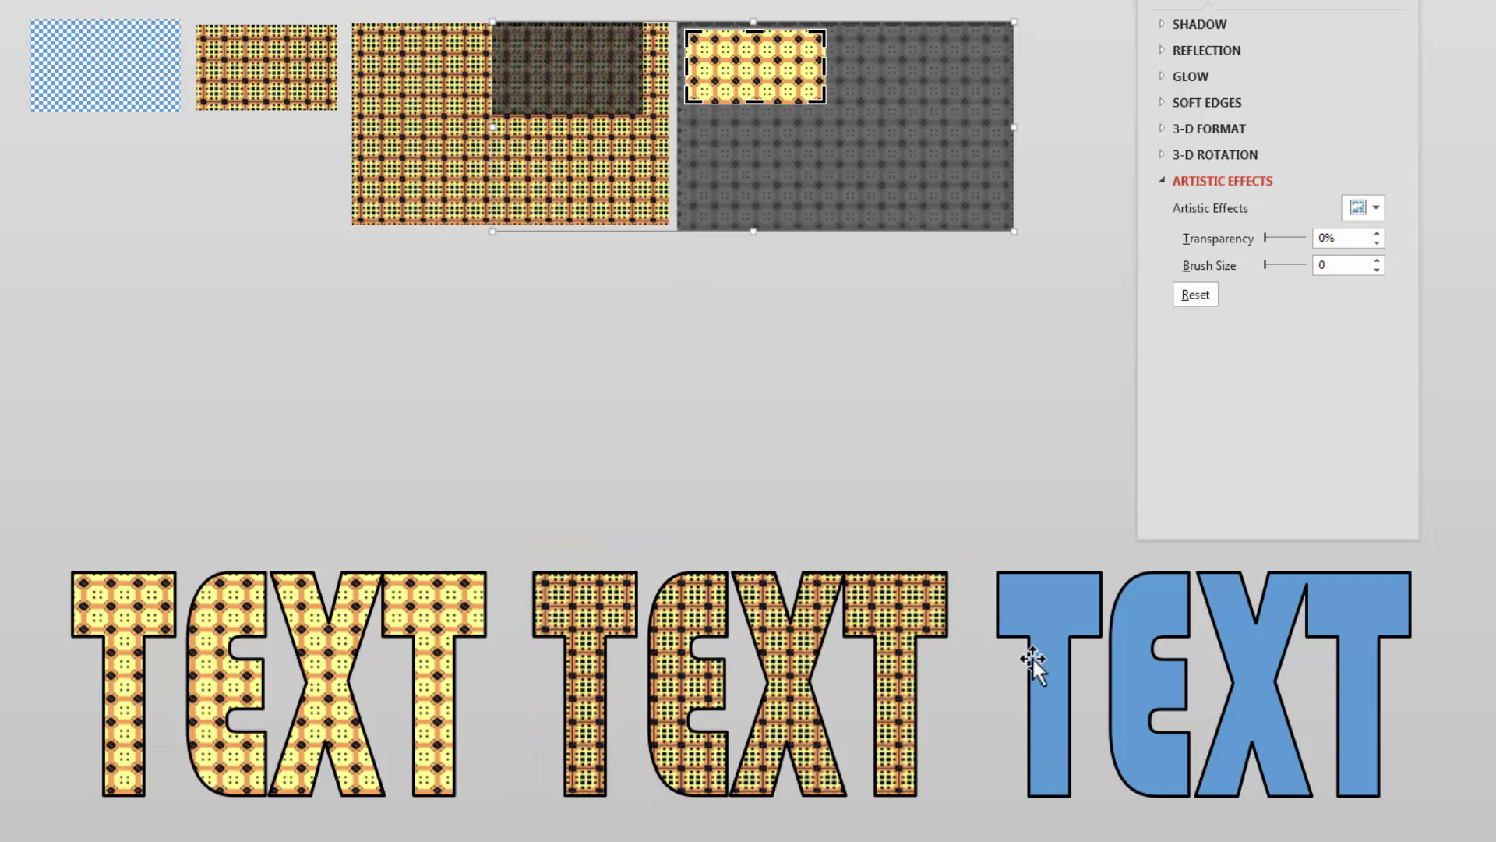
pyautogui.click(704, 395)
# Enlarge the cropped picture to about the size of the second TEXT and move it back up beside the large patterned picture
pyautogui.click(739, 90)
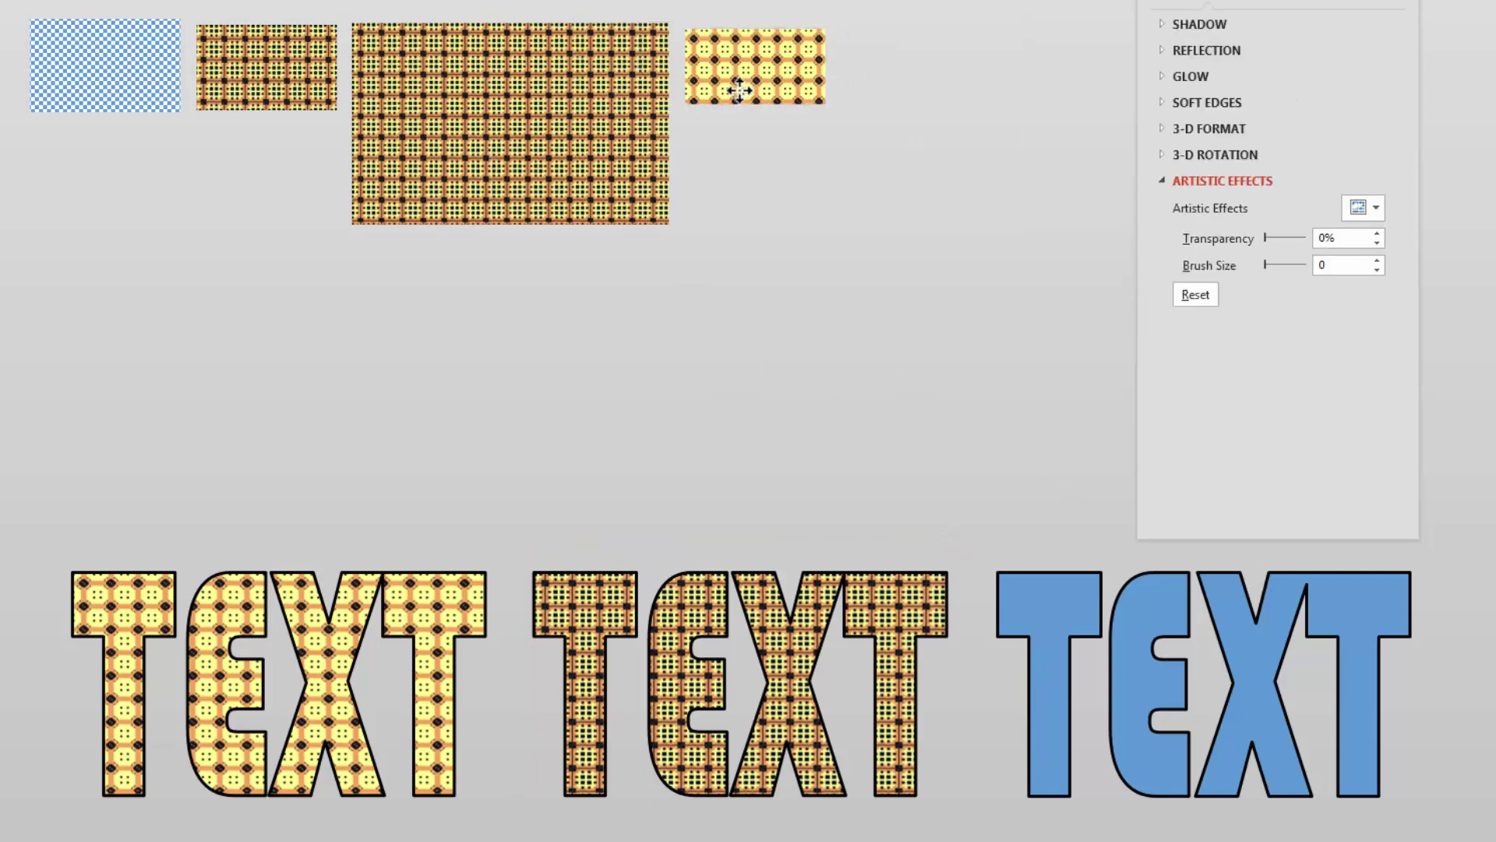
pyautogui.moveTo(741, 93); pyautogui.dragTo(778, 796)
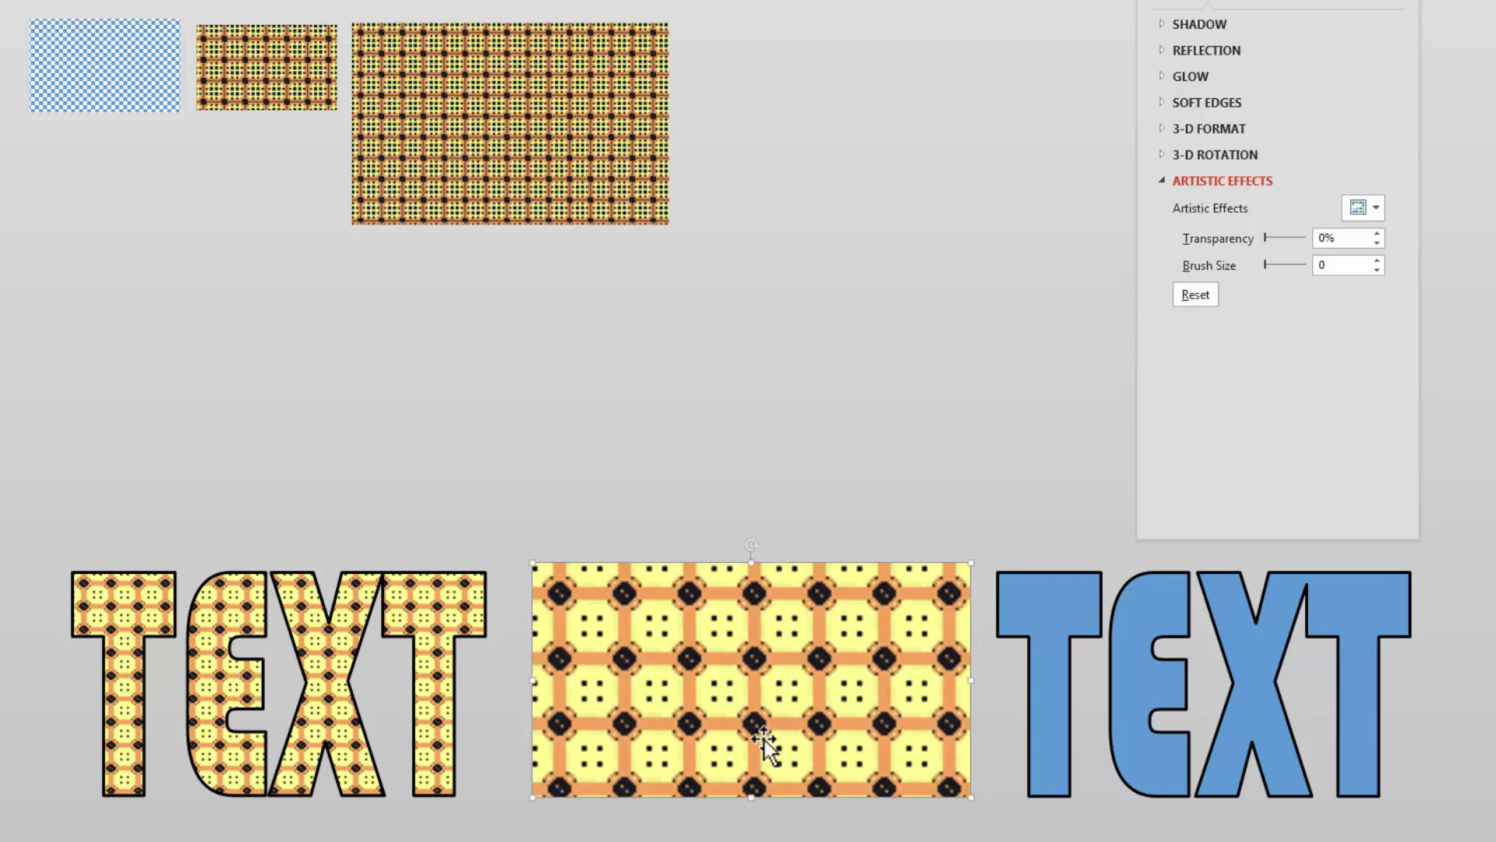
pyautogui.moveTo(761, 741); pyautogui.dragTo(859, 284)
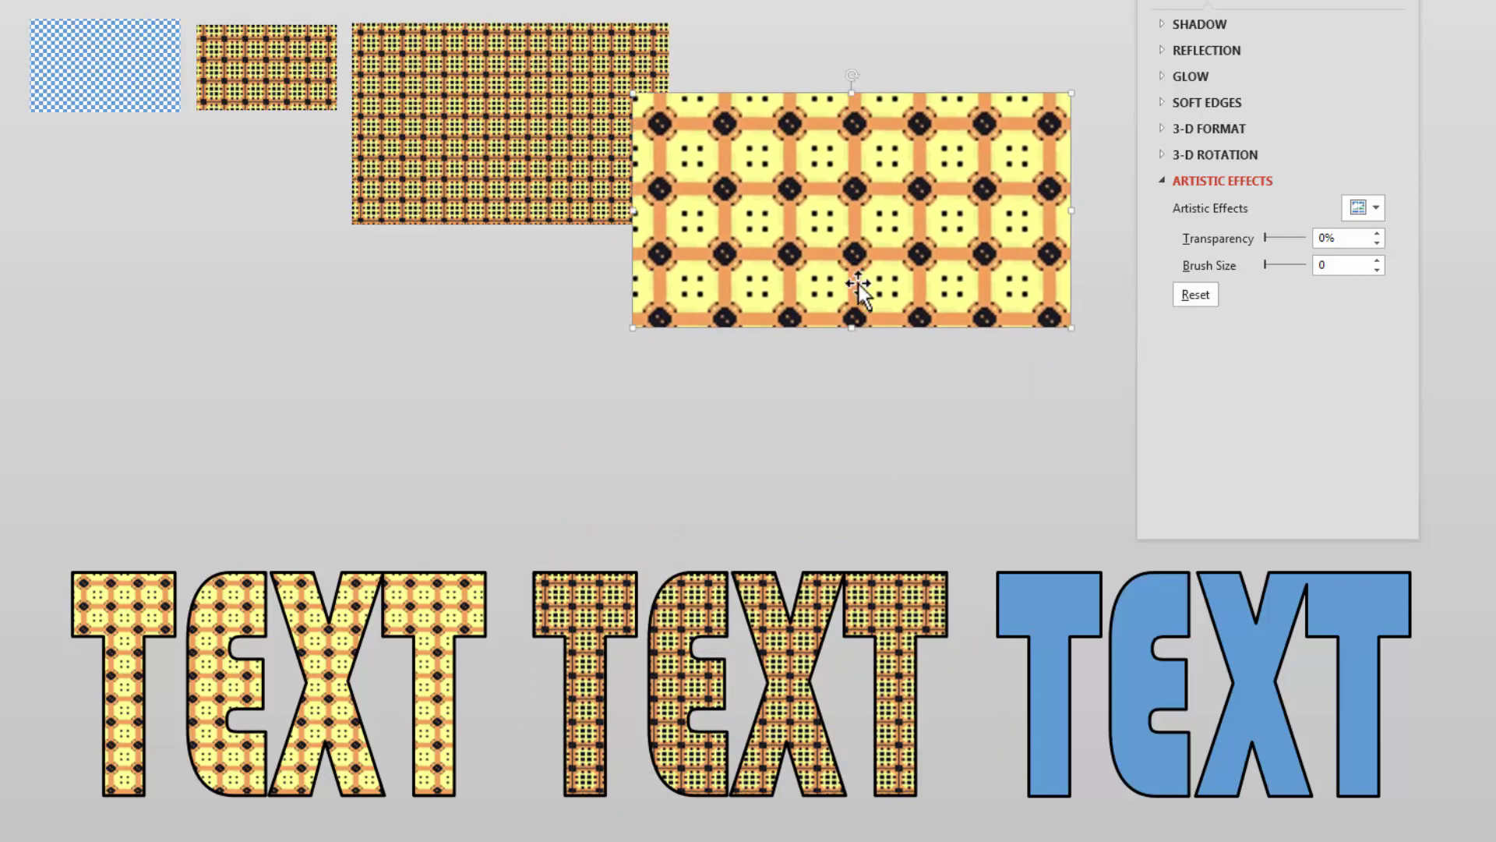
pyautogui.moveTo(945, 215); pyautogui.dragTo(929, 220)
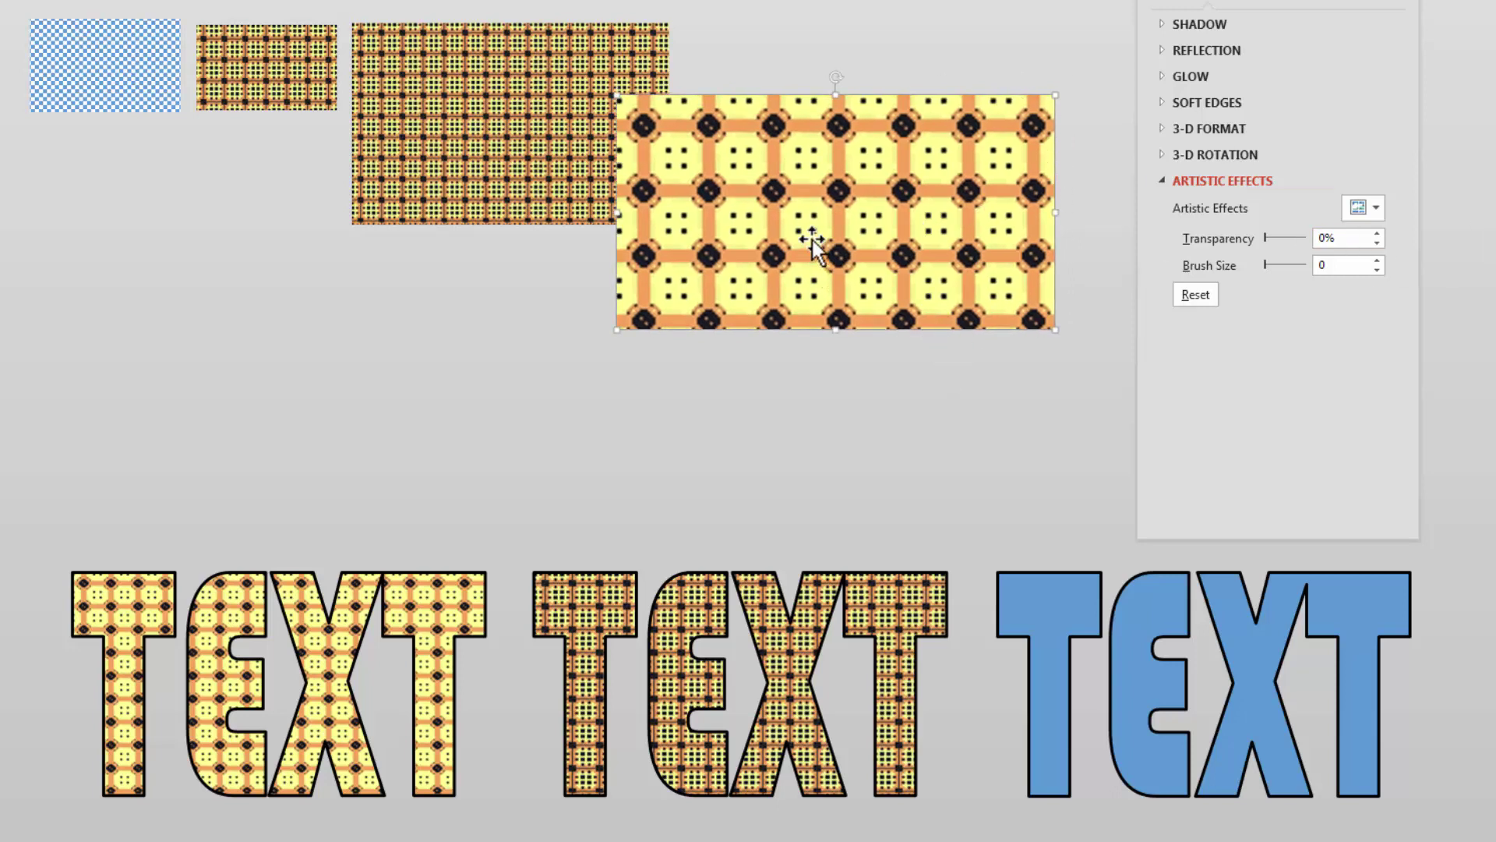
pyautogui.moveTo(812, 240); pyautogui.dragTo(808, 229)
# Paste a copy of the enlarged picture as a plain picture, delete the original and move the pasted picture into its place
pyautogui.hotkey('ctrl', 'd')
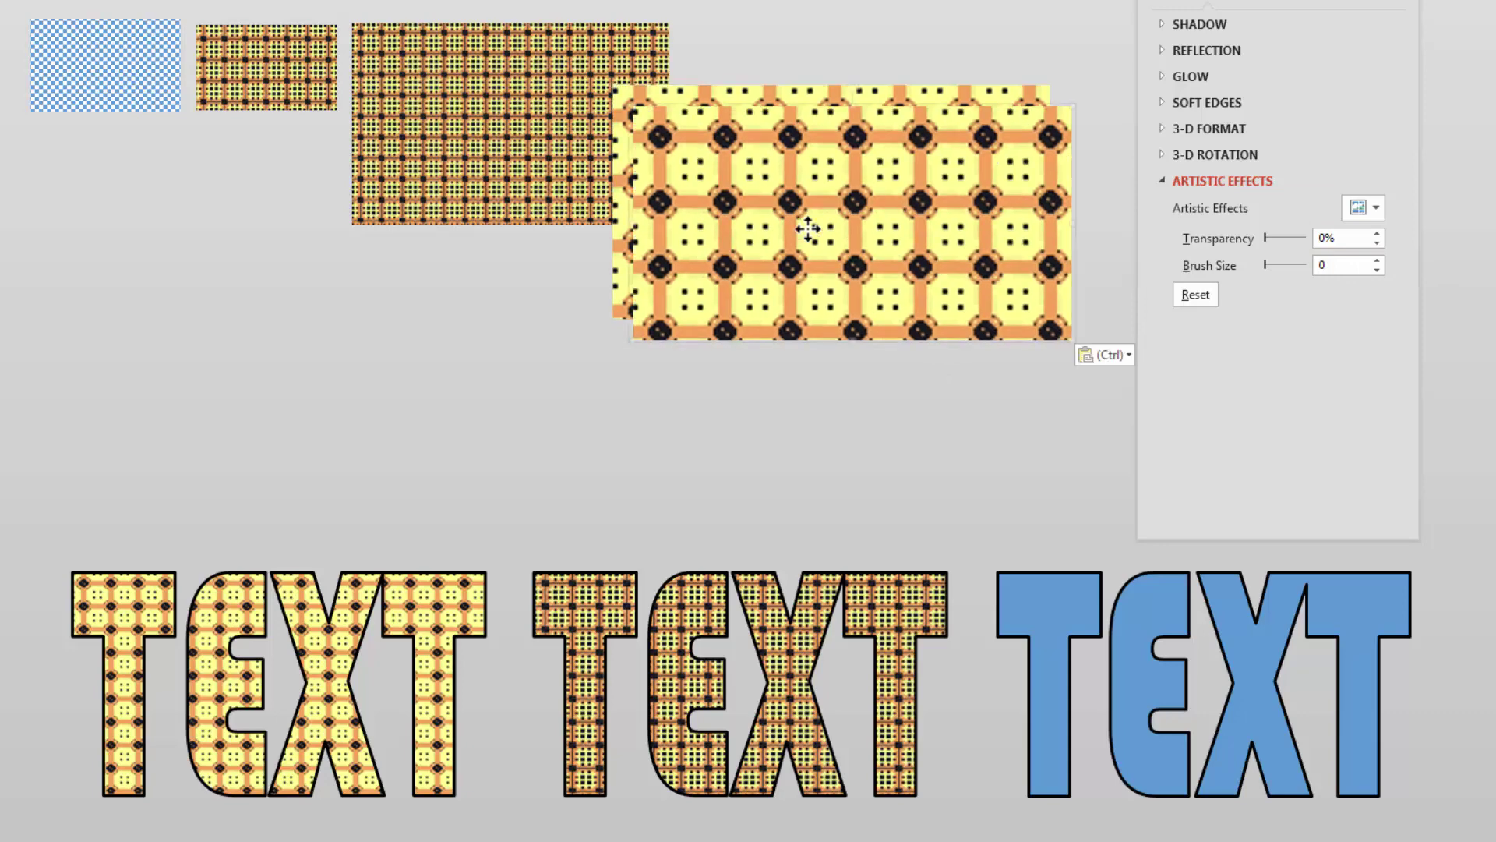
pyautogui.click(1127, 350)
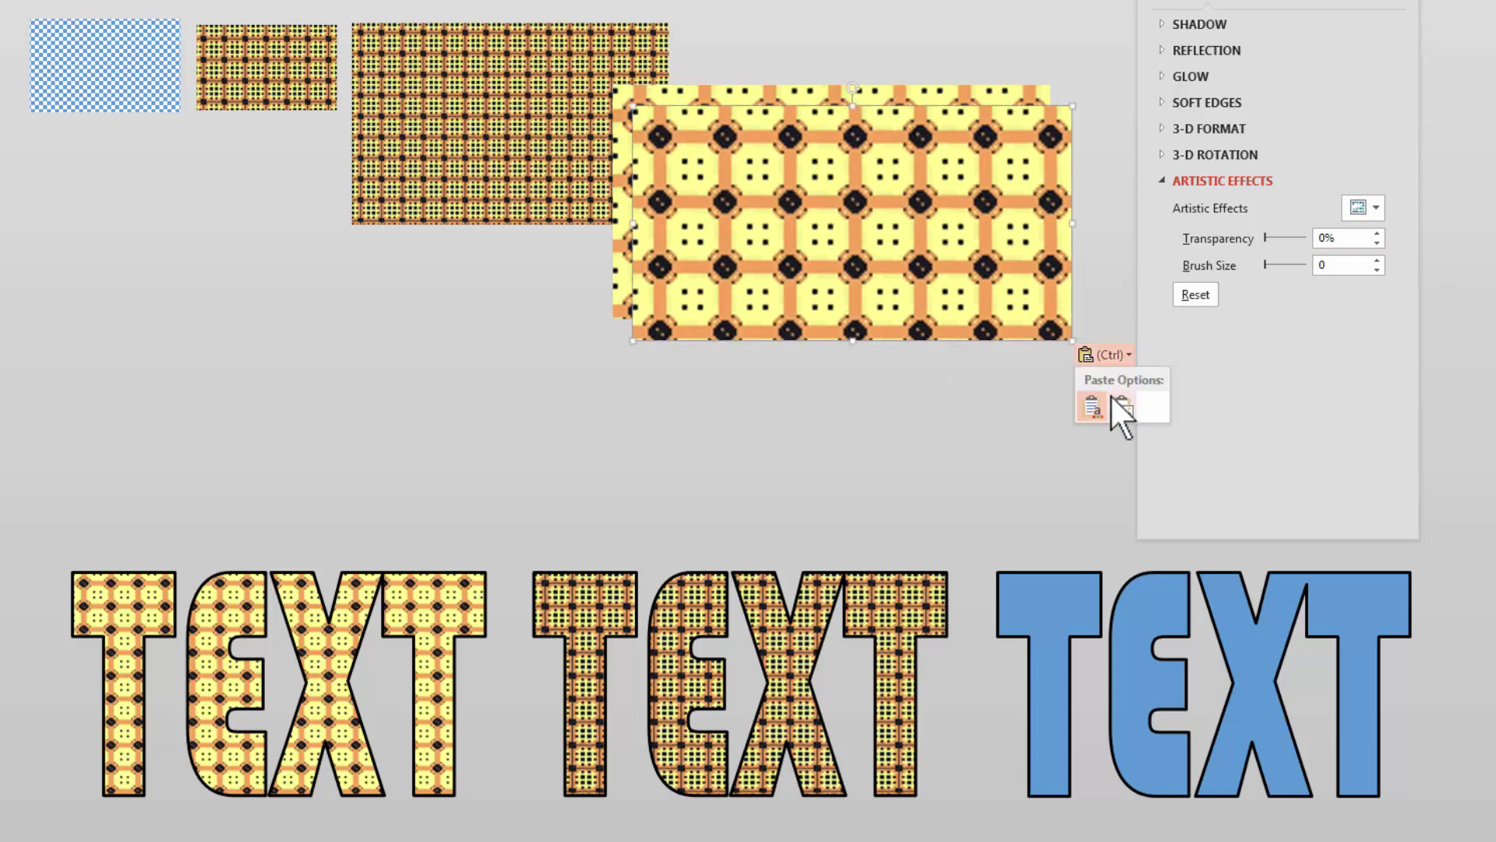
pyautogui.click(1113, 397)
pyautogui.click(918, 94)
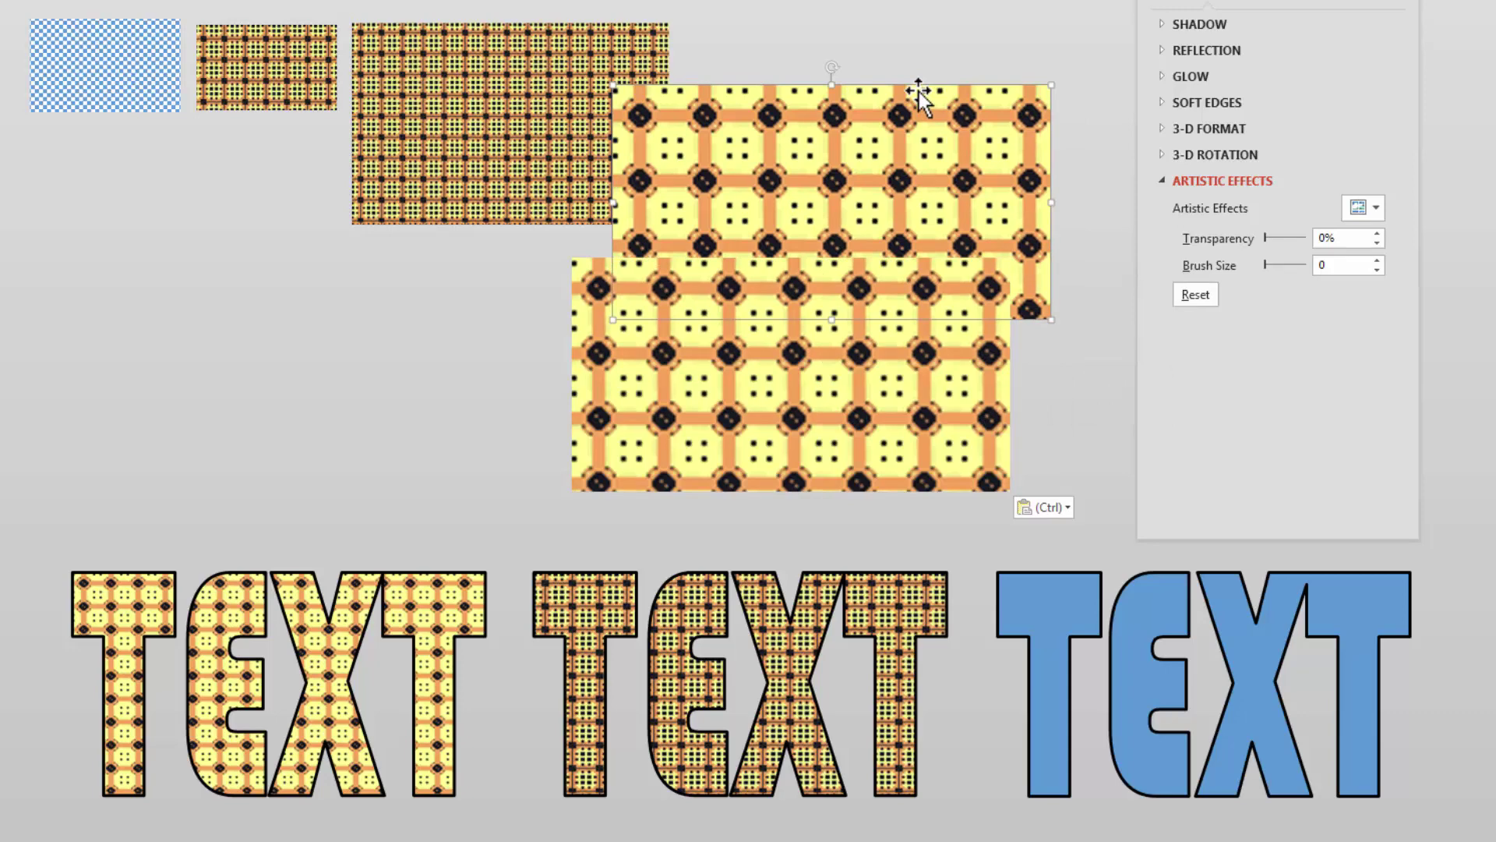
pyautogui.press('Delete')
pyautogui.moveTo(837, 272); pyautogui.dragTo(884, 59)
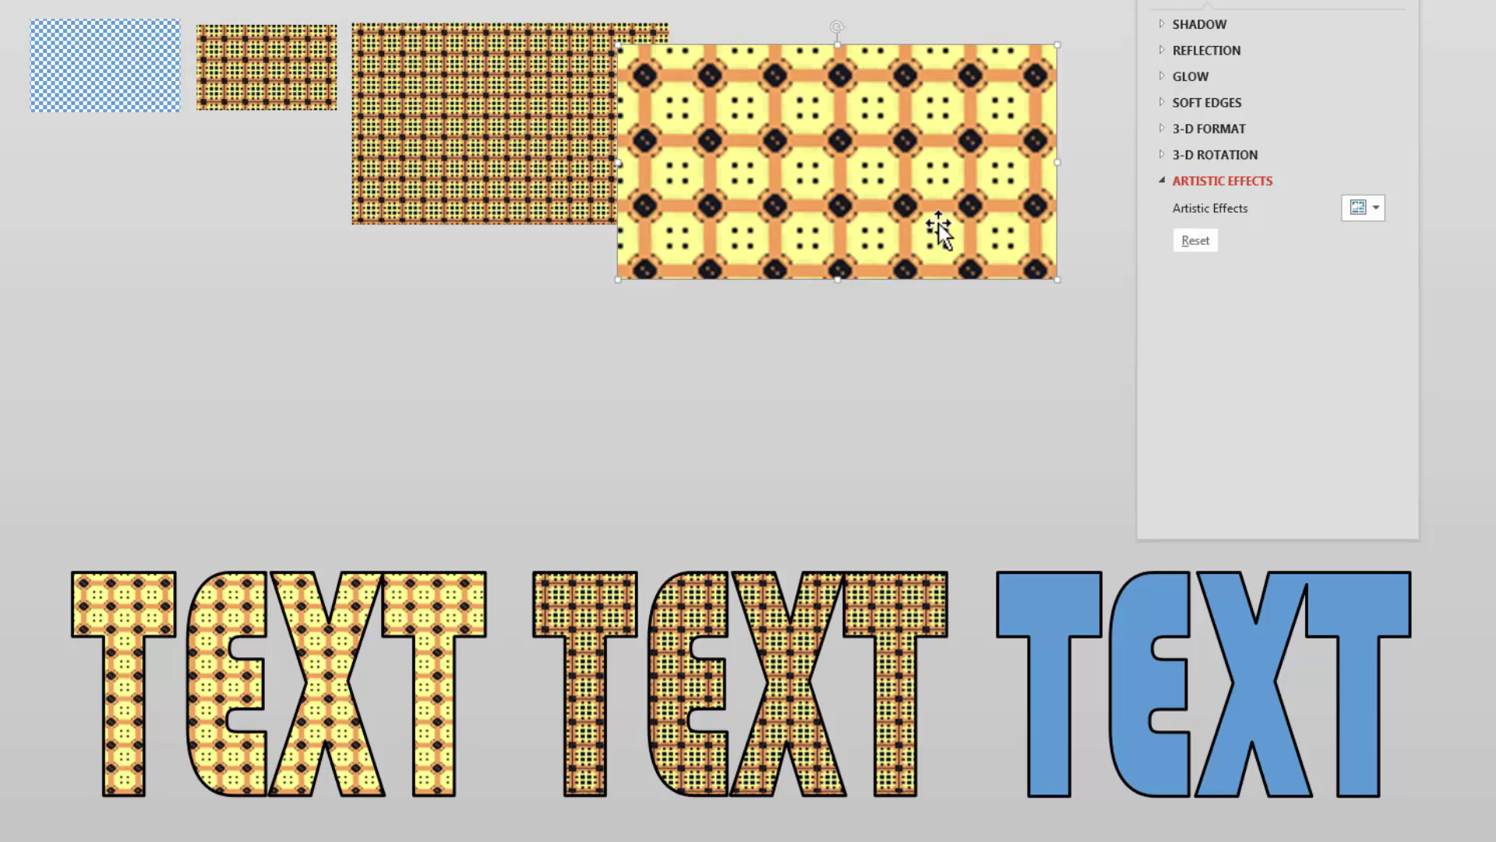
# Shift the pasted picture slightly and apply the Cement artistic effect to it
pyautogui.moveTo(939, 229); pyautogui.dragTo(928, 232)
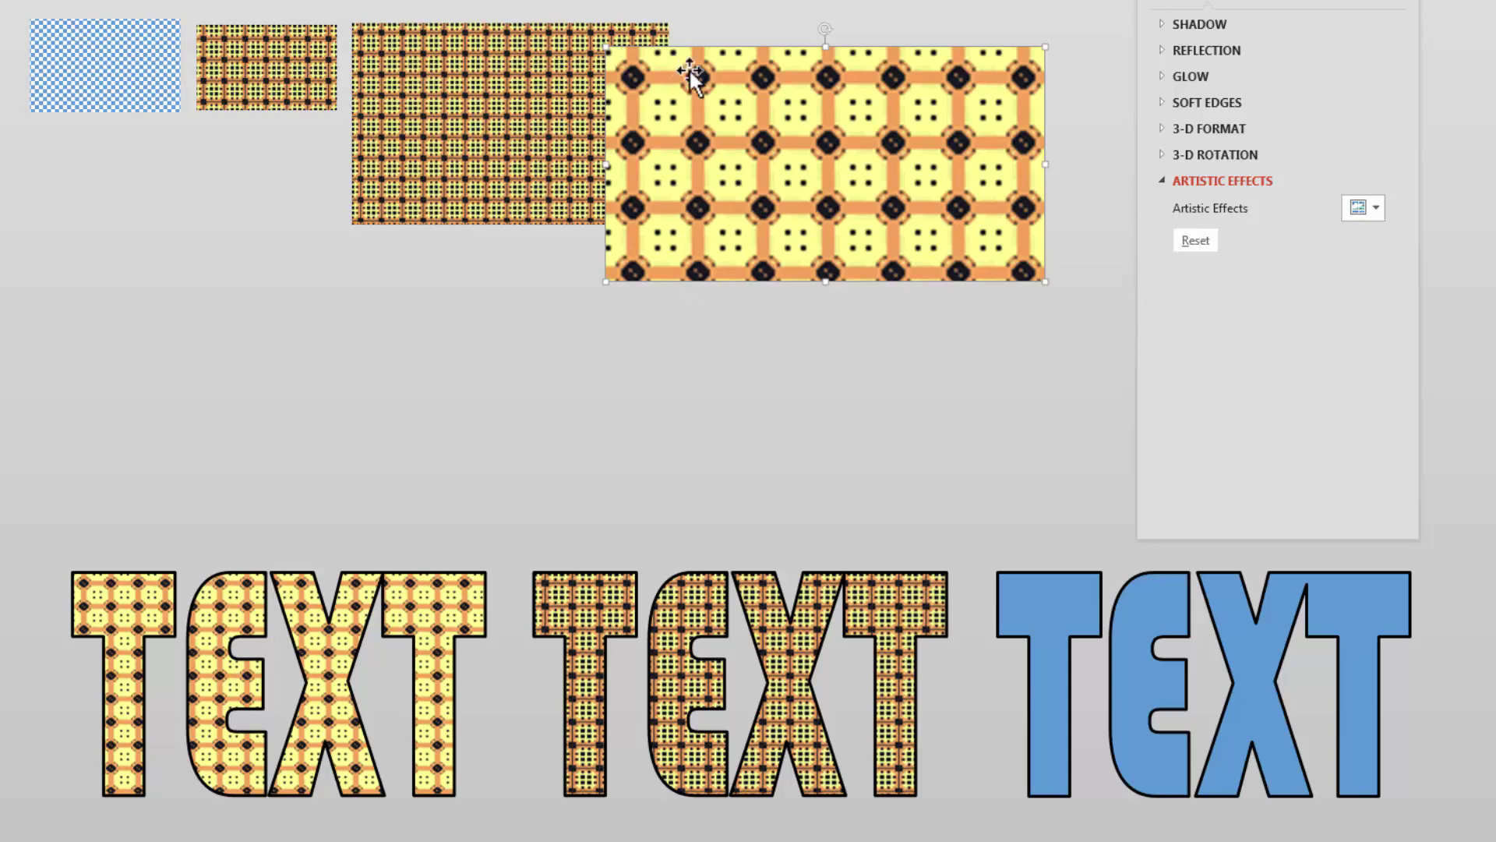
pyautogui.click(1367, 206)
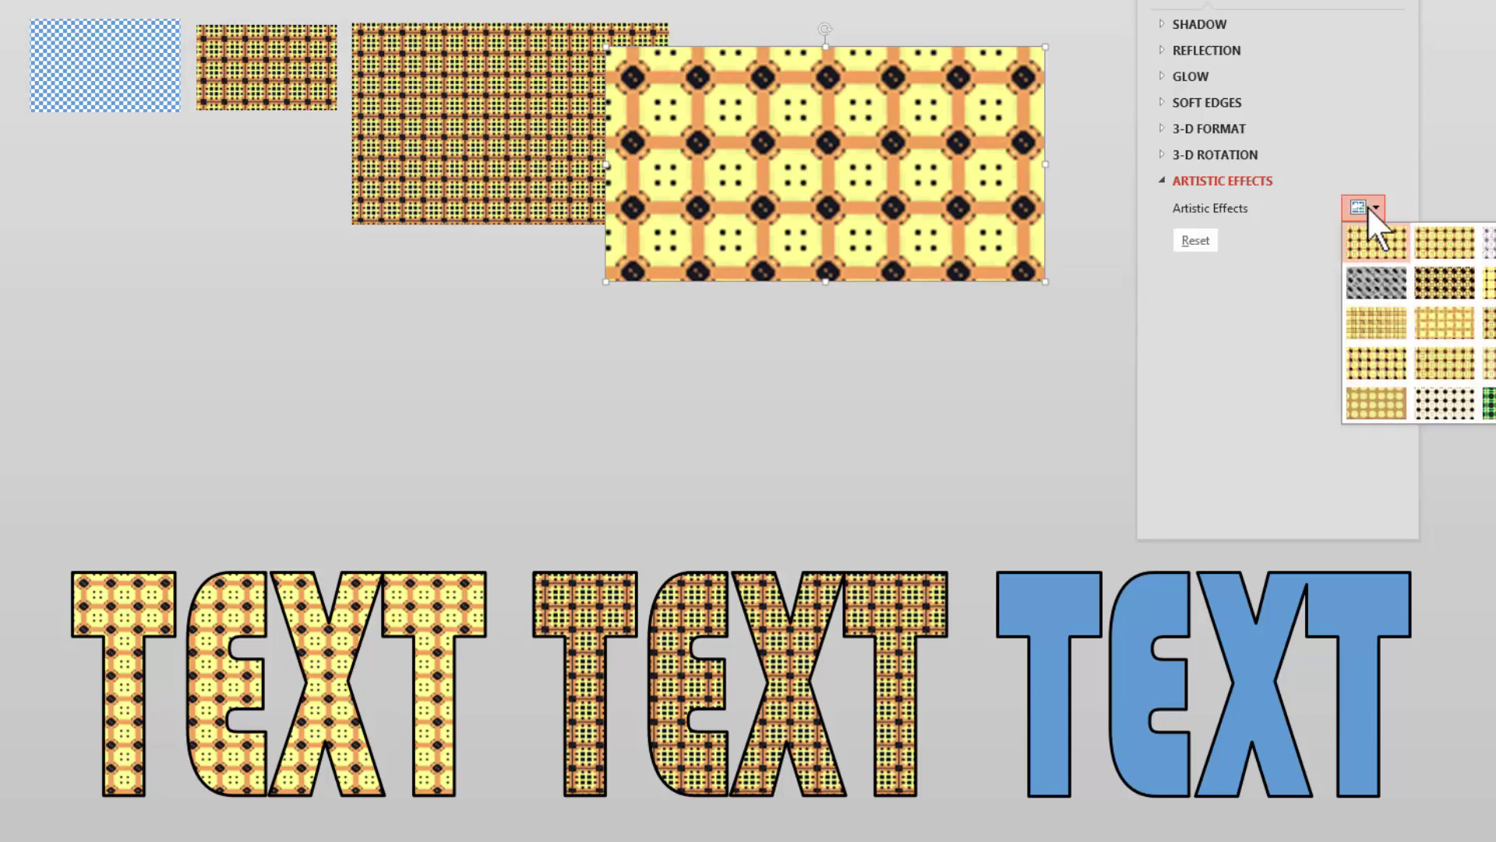
pyautogui.click(1382, 365)
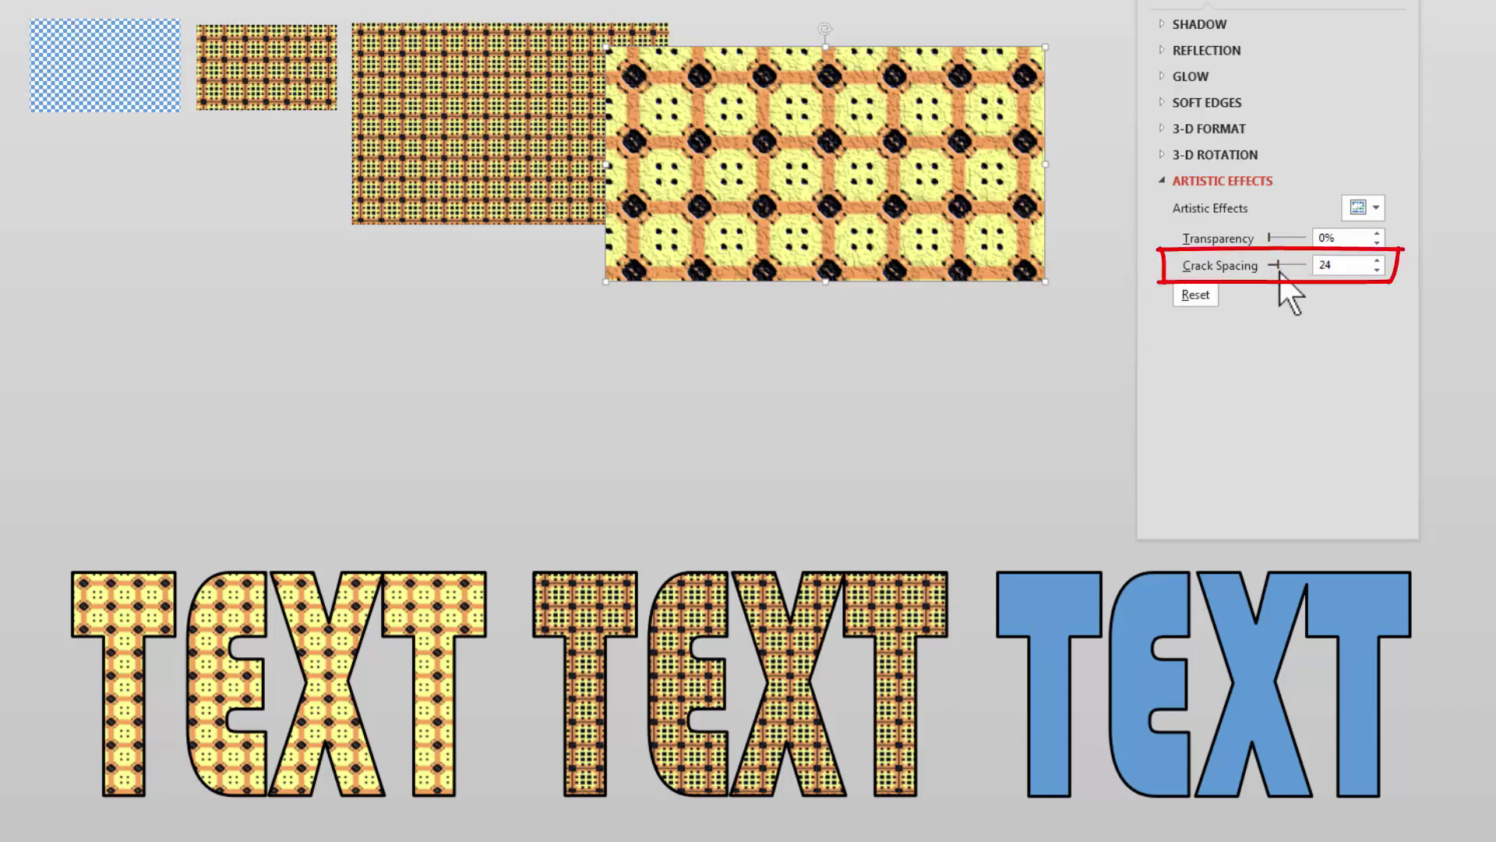
# Reduce the Cement effect's crack spacing to 0 and shift the enlarged picture slightly over the large patterned picture
pyautogui.moveTo(1279, 263); pyautogui.dragTo(862, 265)
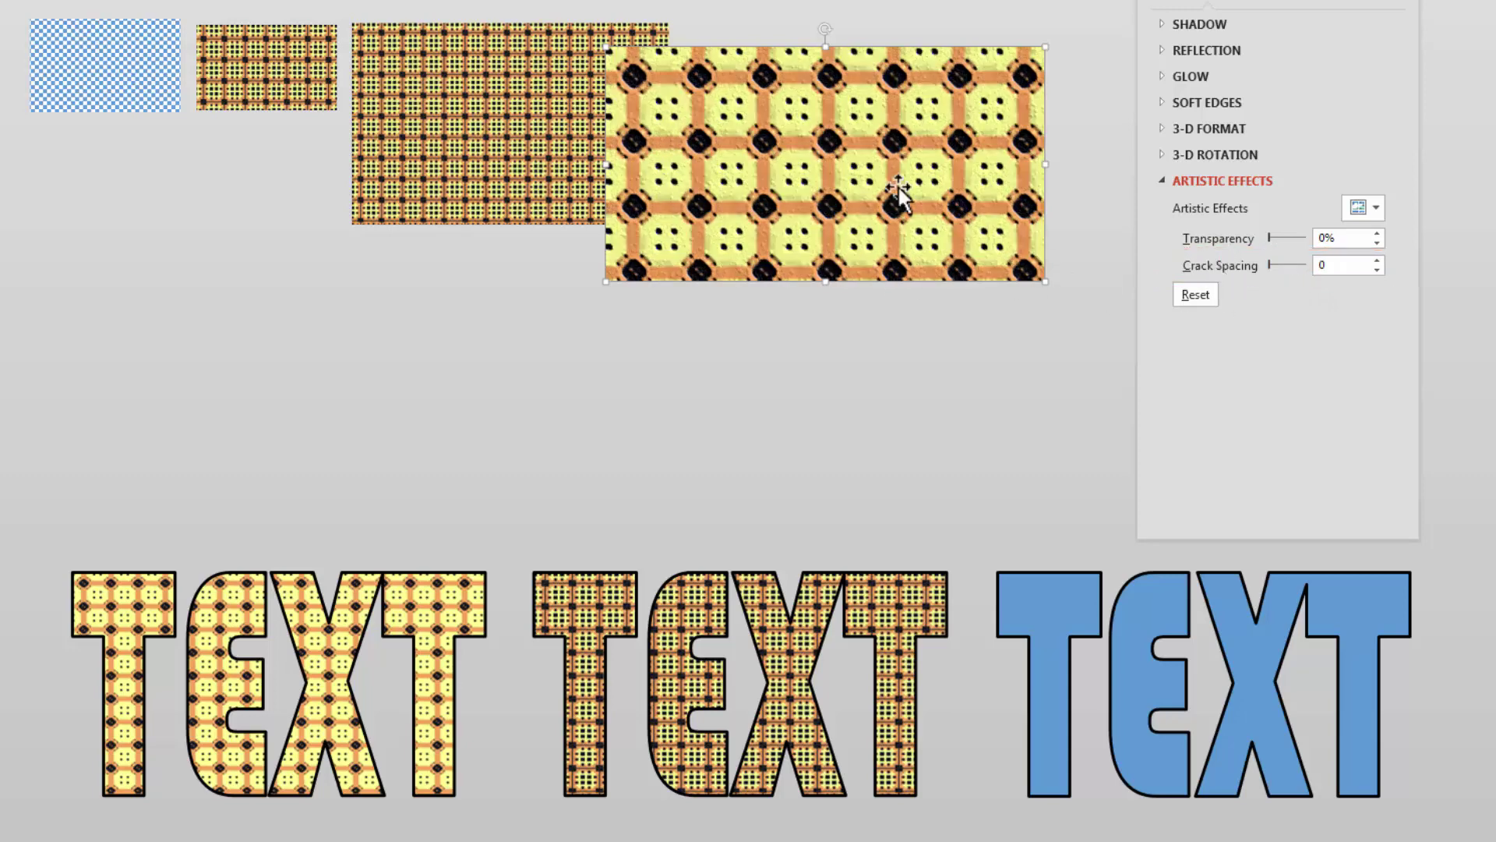
pyautogui.moveTo(853, 141); pyautogui.dragTo(862, 146)
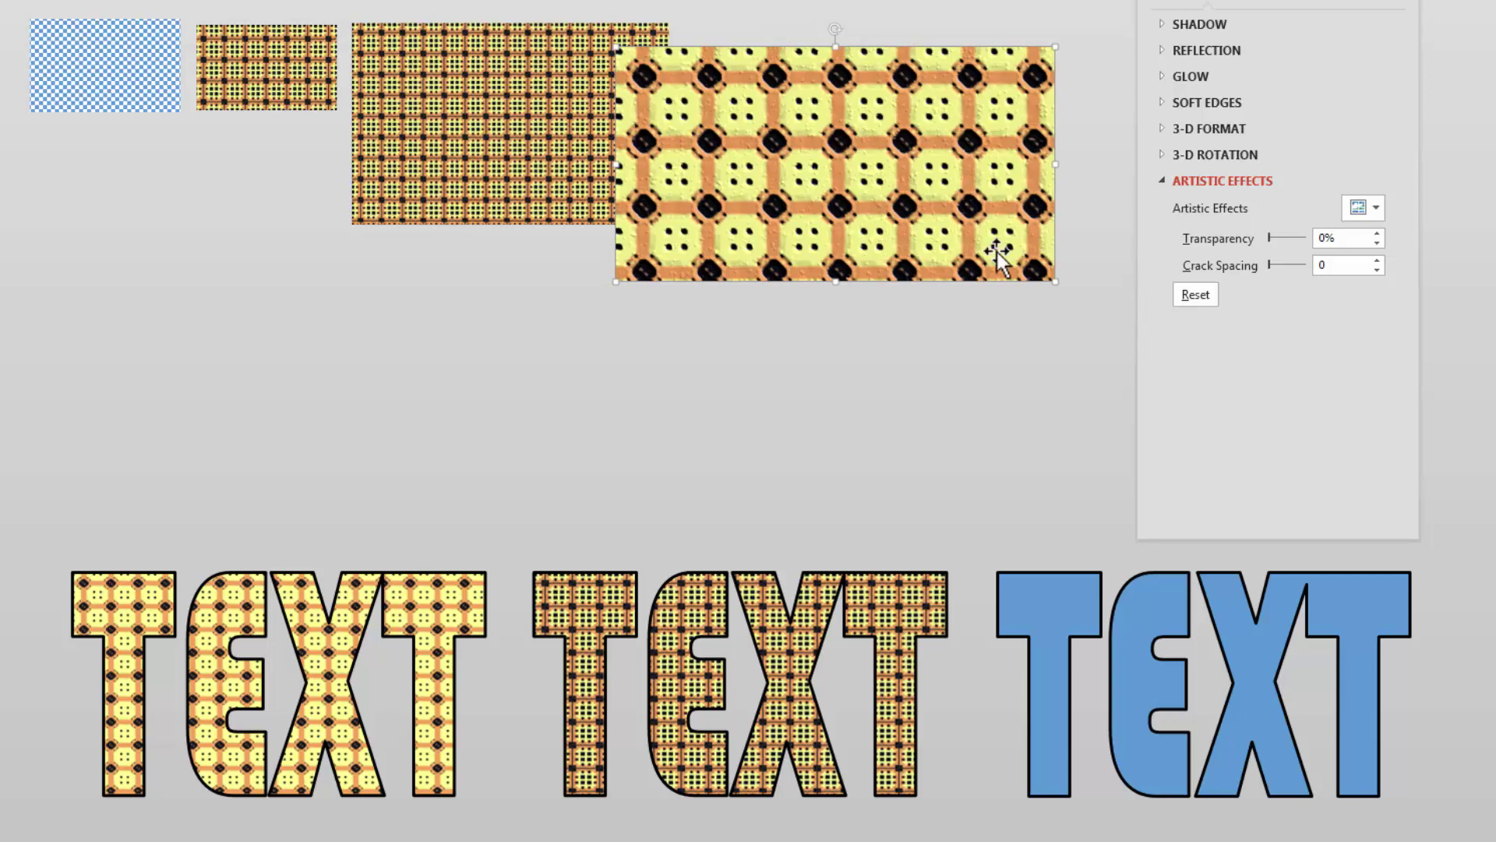
pyautogui.moveTo(895, 150); pyautogui.dragTo(893, 166)
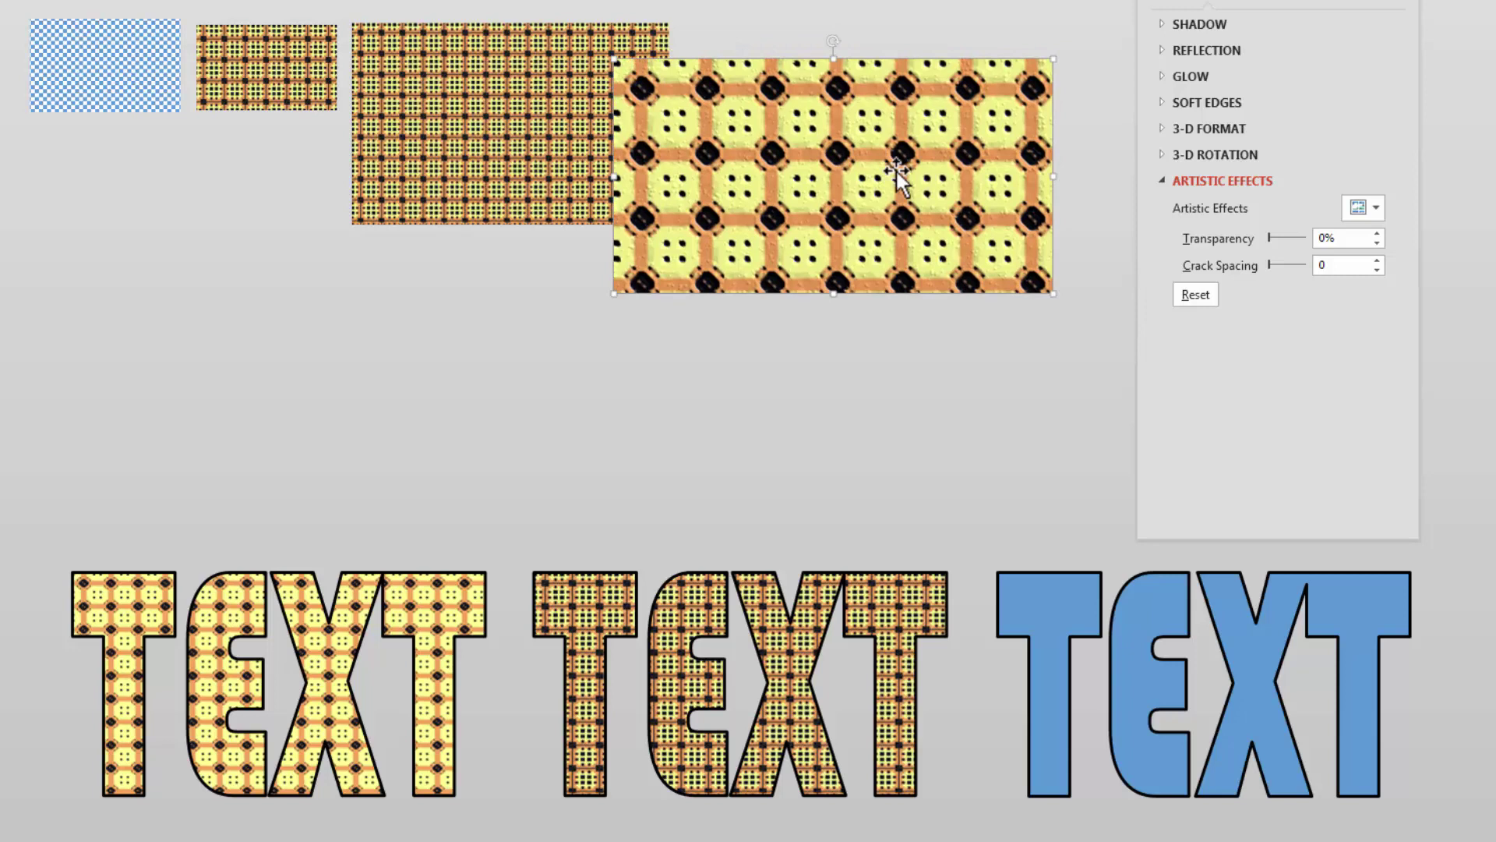
pyautogui.moveTo(902, 169); pyautogui.dragTo(869, 177)
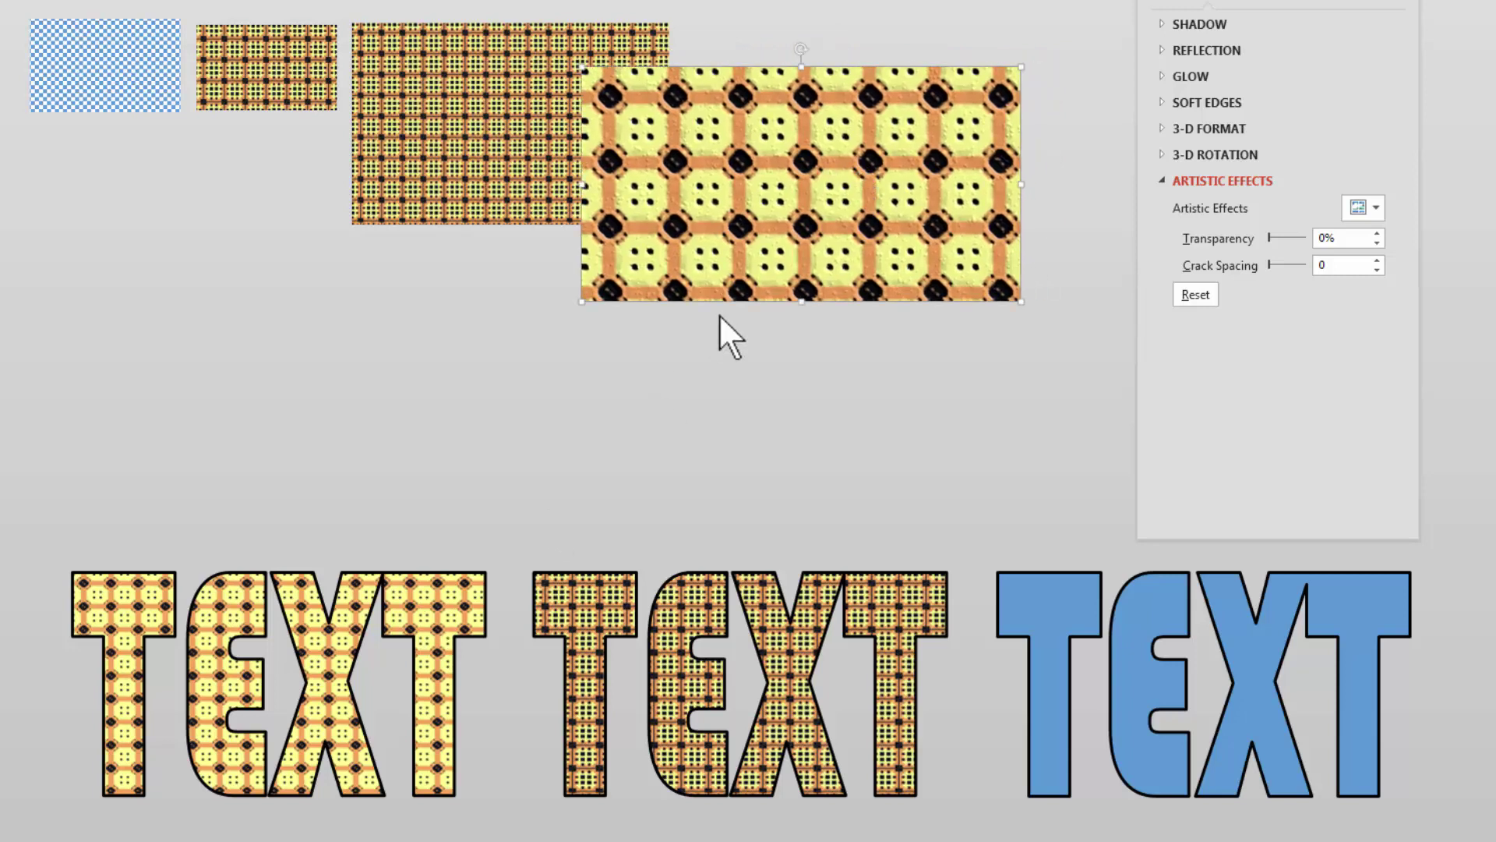
# Fill the second TEXT with the copied Cement picture from the clipboard
pyautogui.click(670, 651)
pyautogui.click(1169, 12)
pyautogui.click(1276, 231)
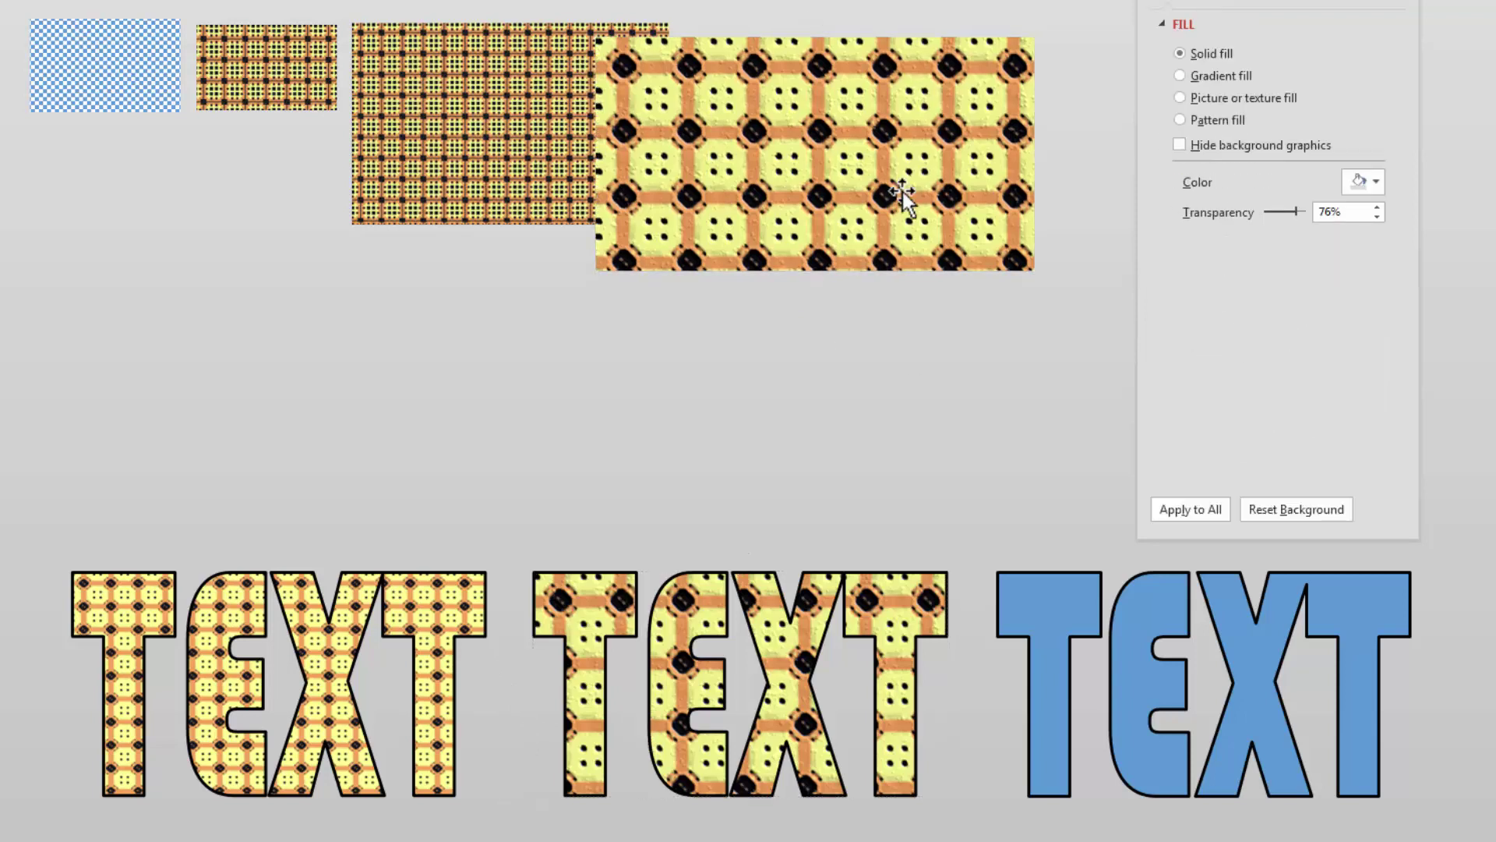
# Remove the Cement artistic effect from the enlarged picture
pyautogui.click(902, 191)
pyautogui.click(1377, 211)
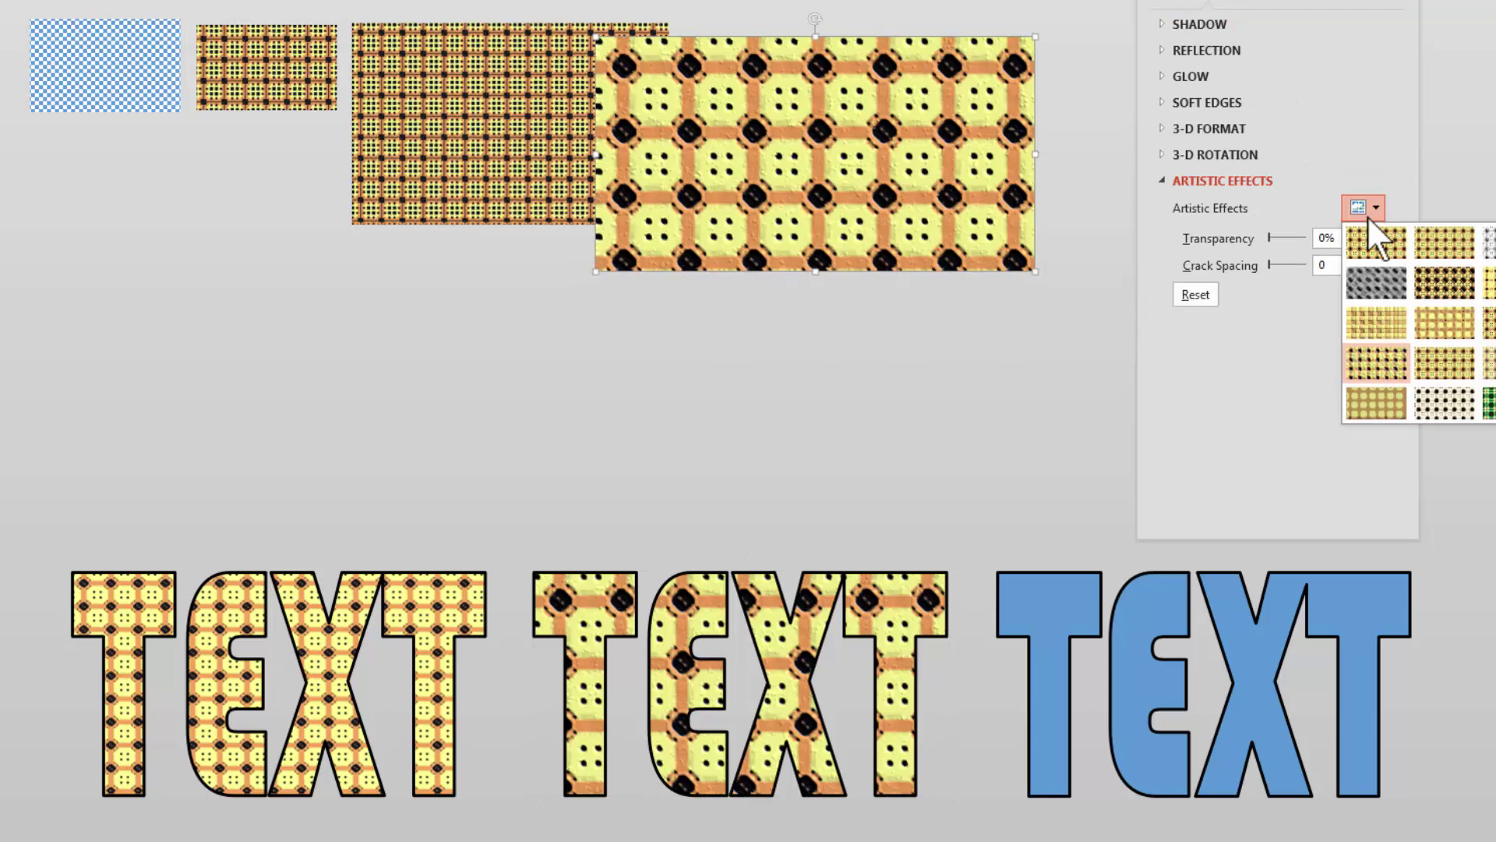
pyautogui.click(1365, 241)
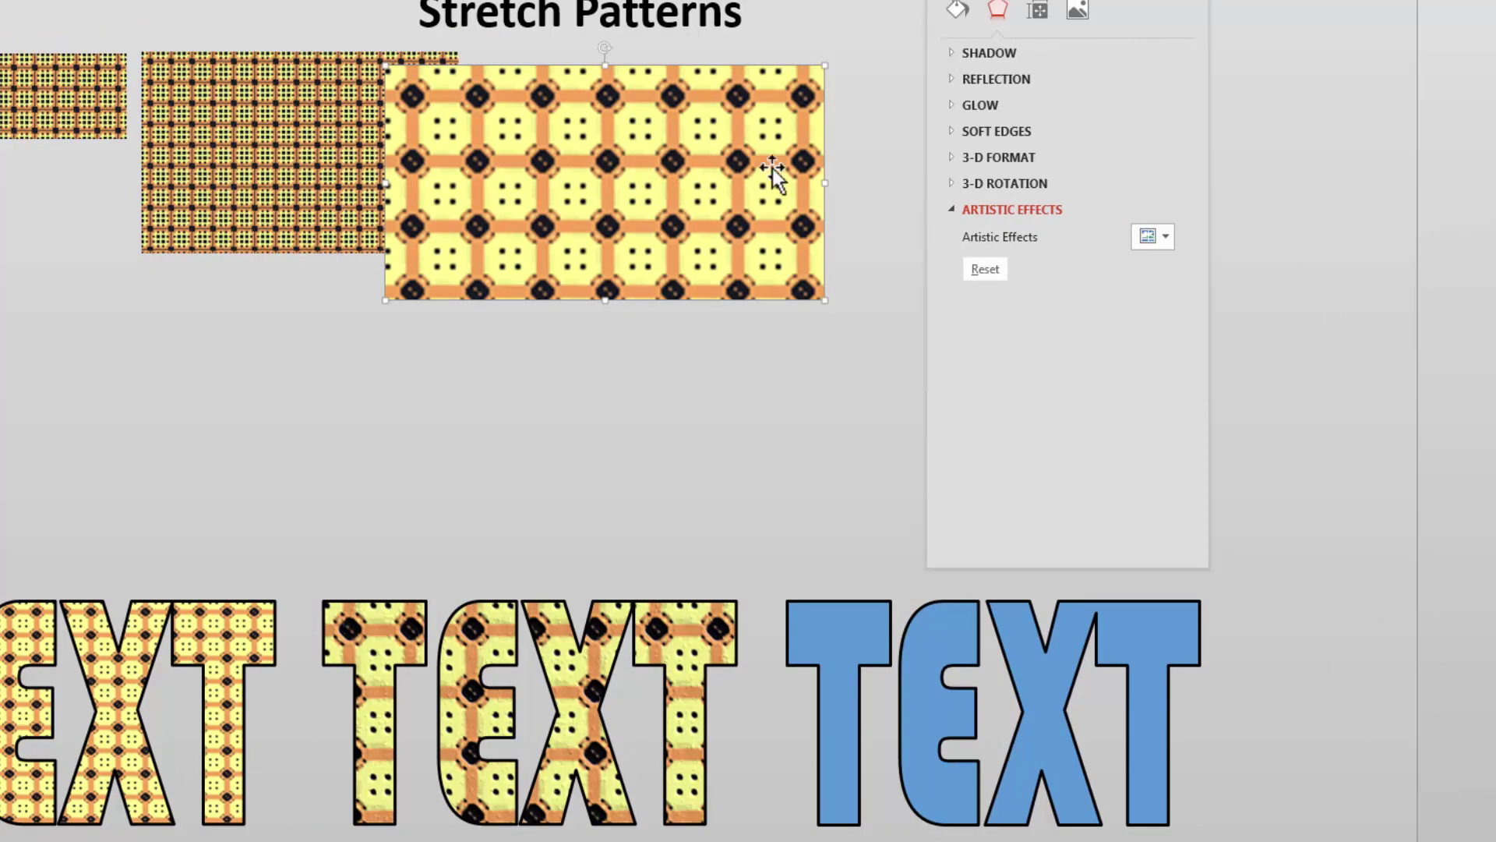
# Apply the Line Drawing artistic effect to the enlarged picture with pencil size 100 and 33% transparency
pyautogui.click(1164, 236)
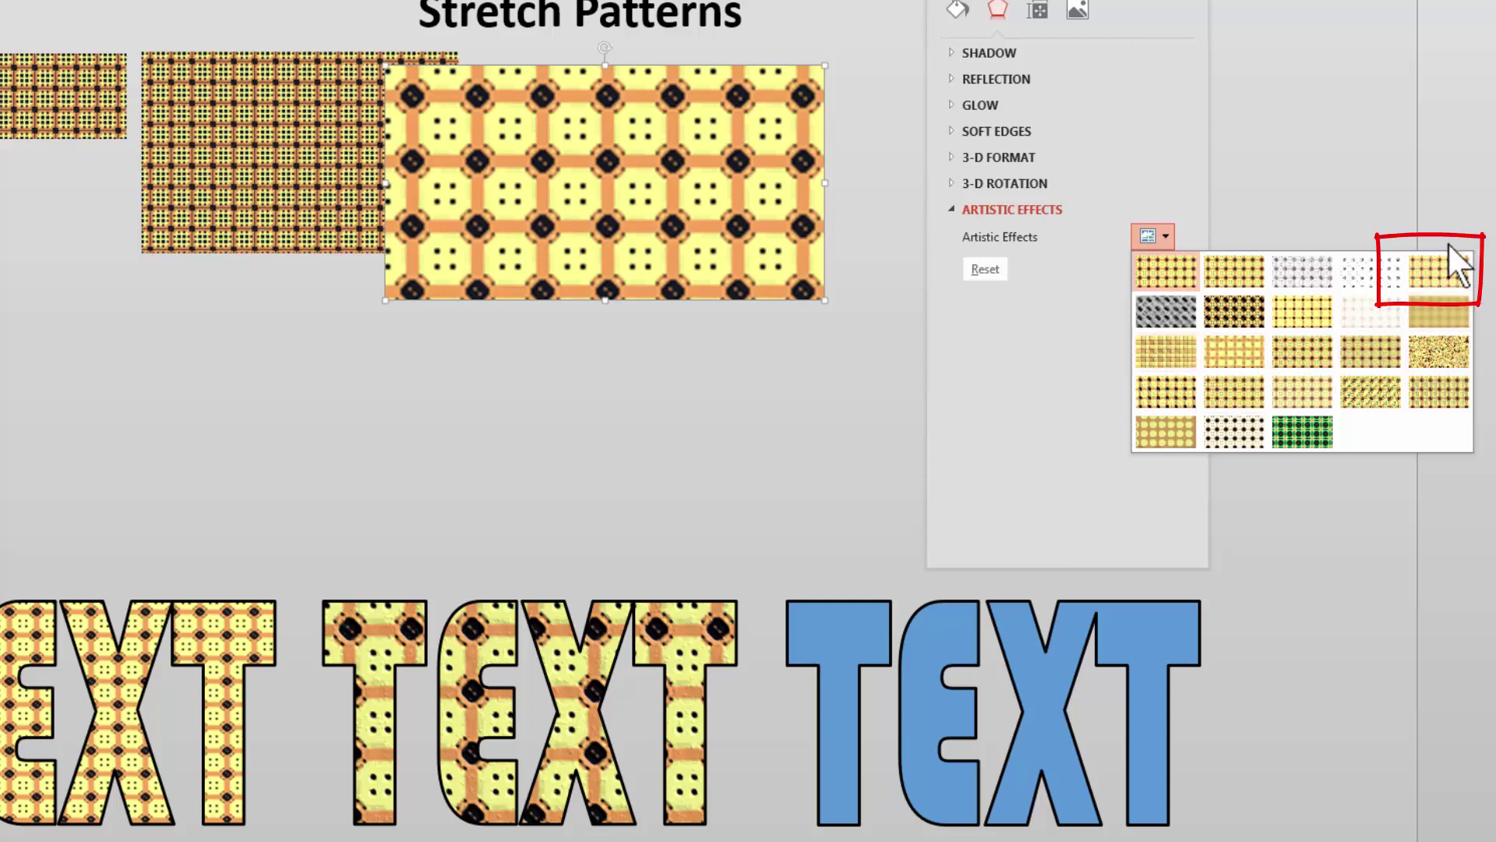
pyautogui.click(1428, 260)
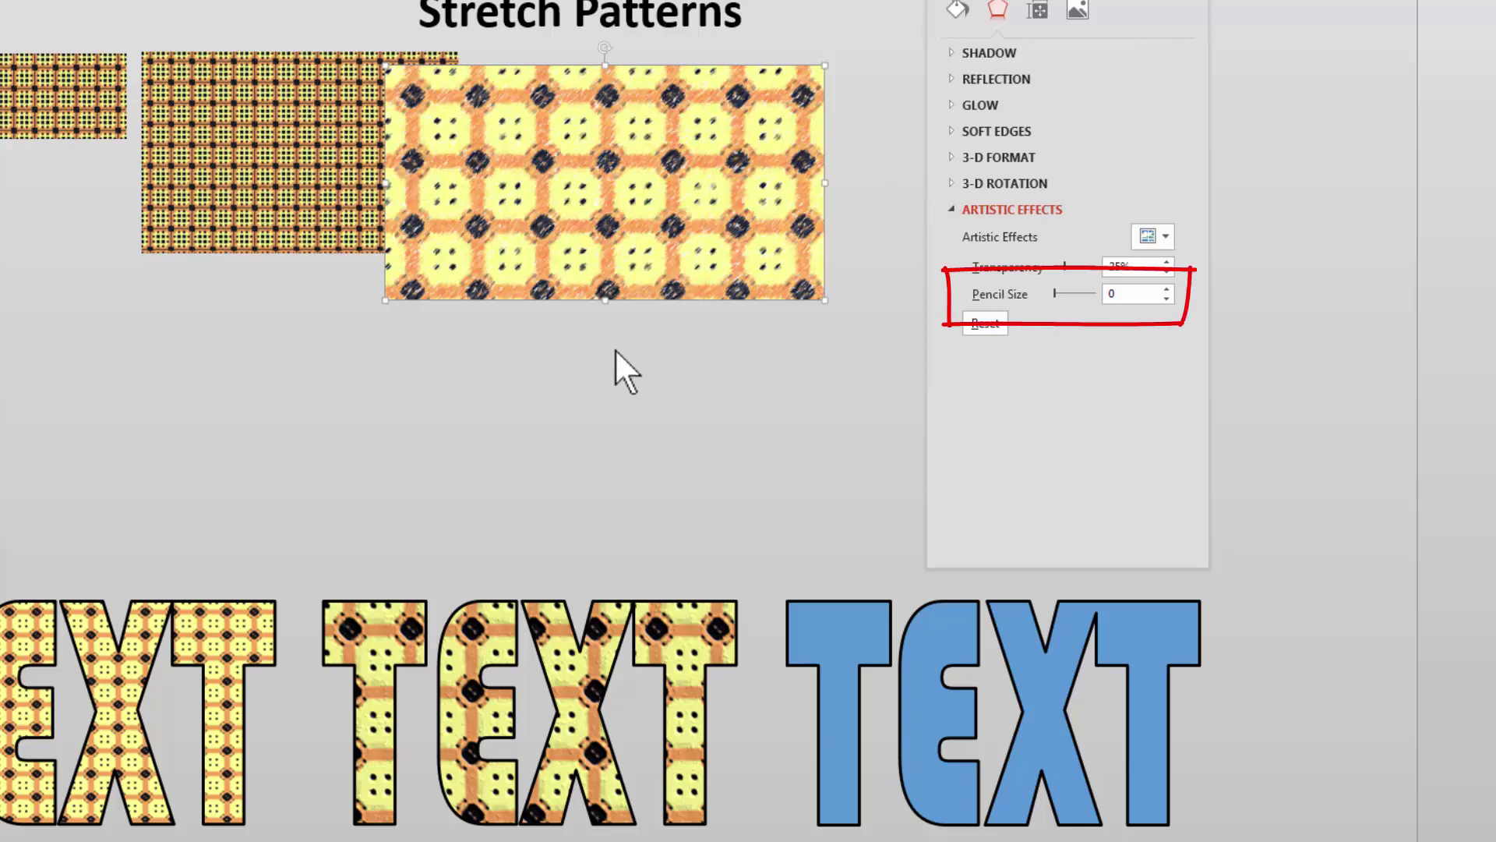
pyautogui.moveTo(1056, 293); pyautogui.dragTo(1098, 294)
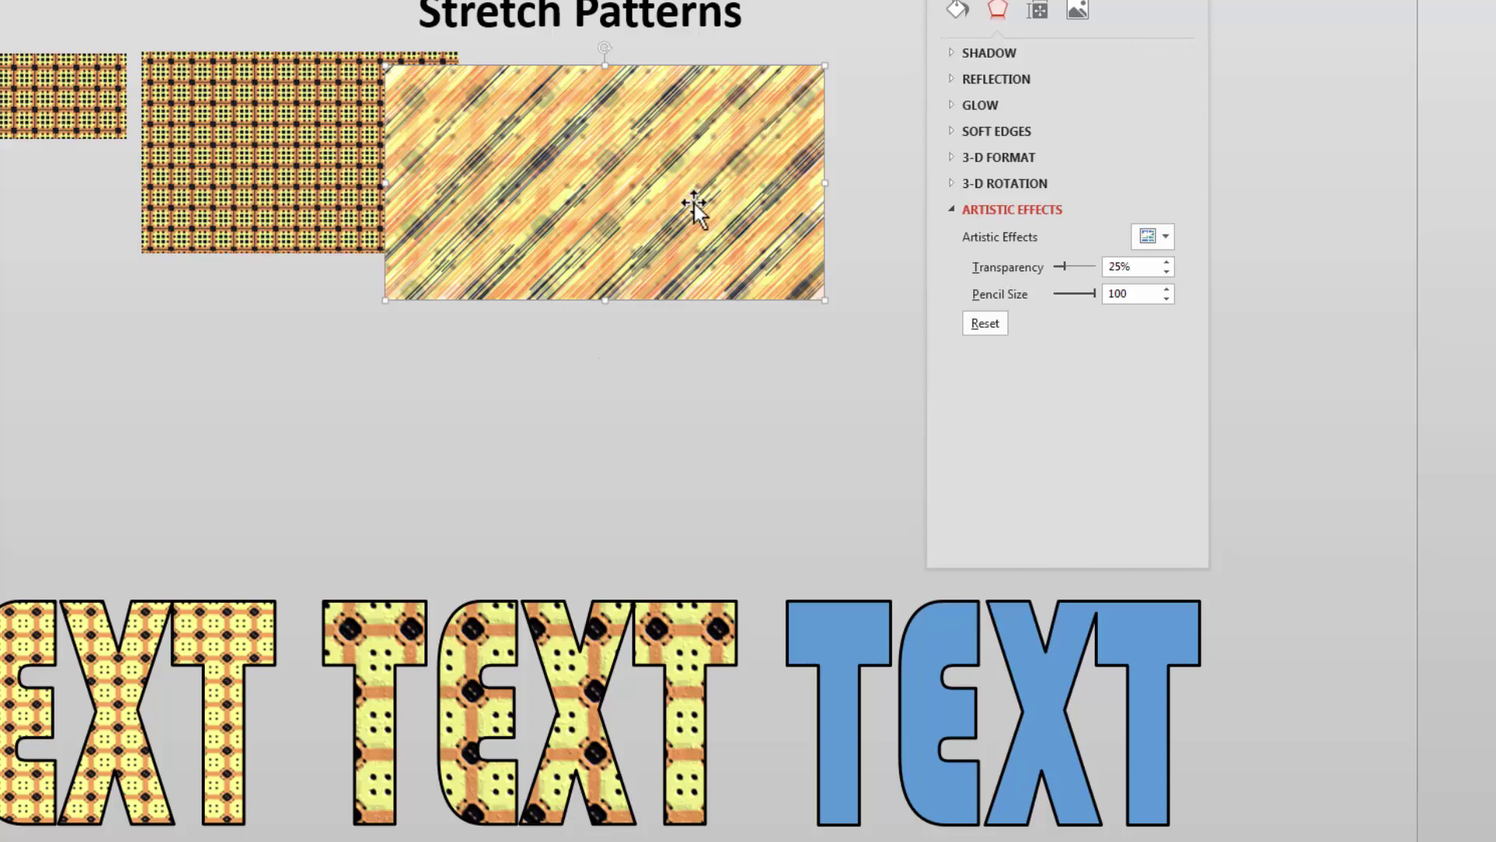
pyautogui.click(1080, 271)
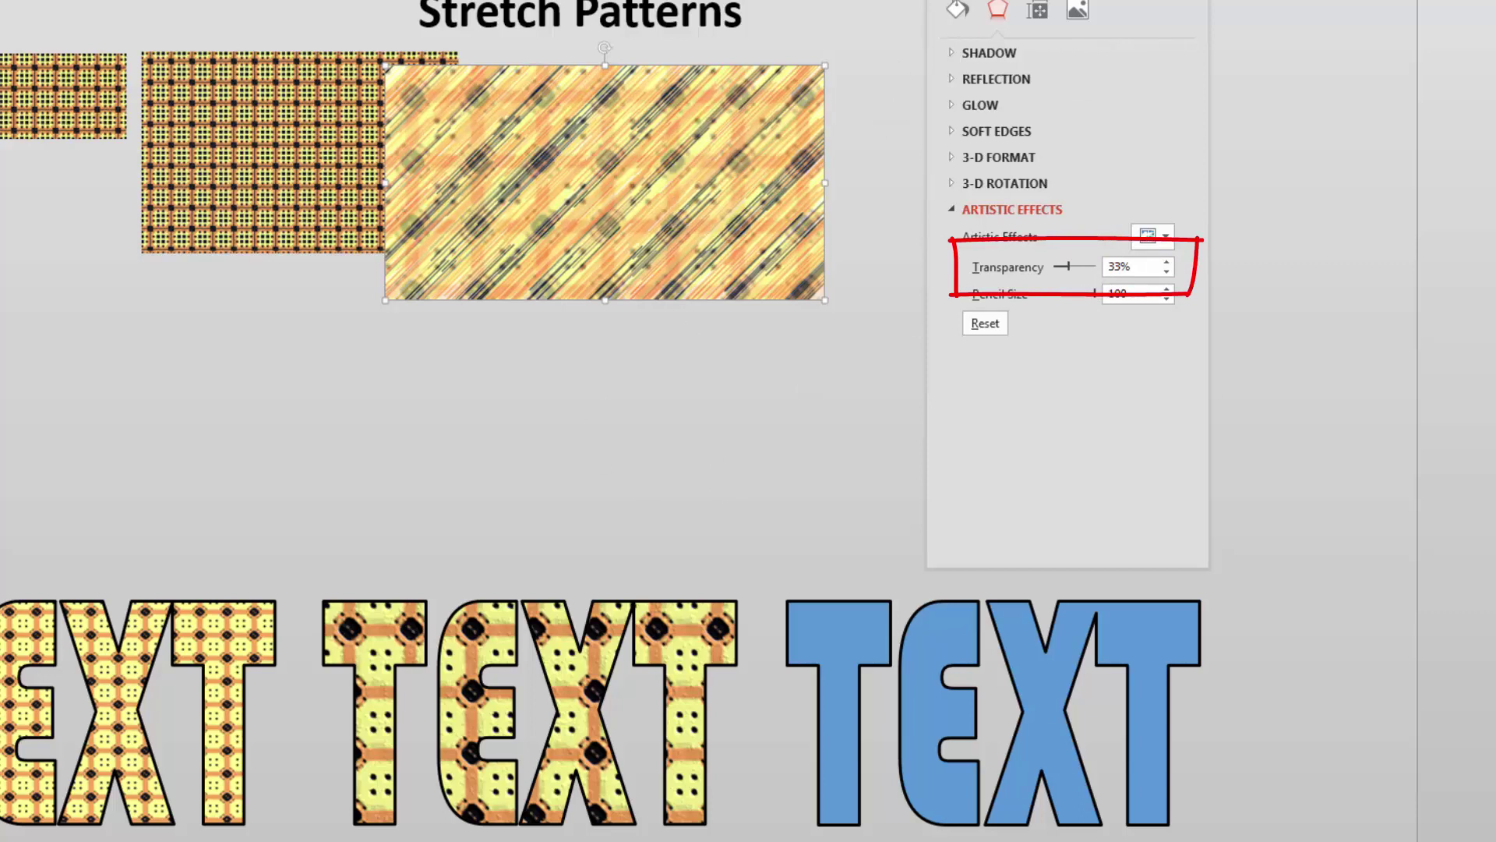
# Lower the line-drawn picture's brightness slightly in the picture corrections and select the picture for copying
pyautogui.click(1077, 9)
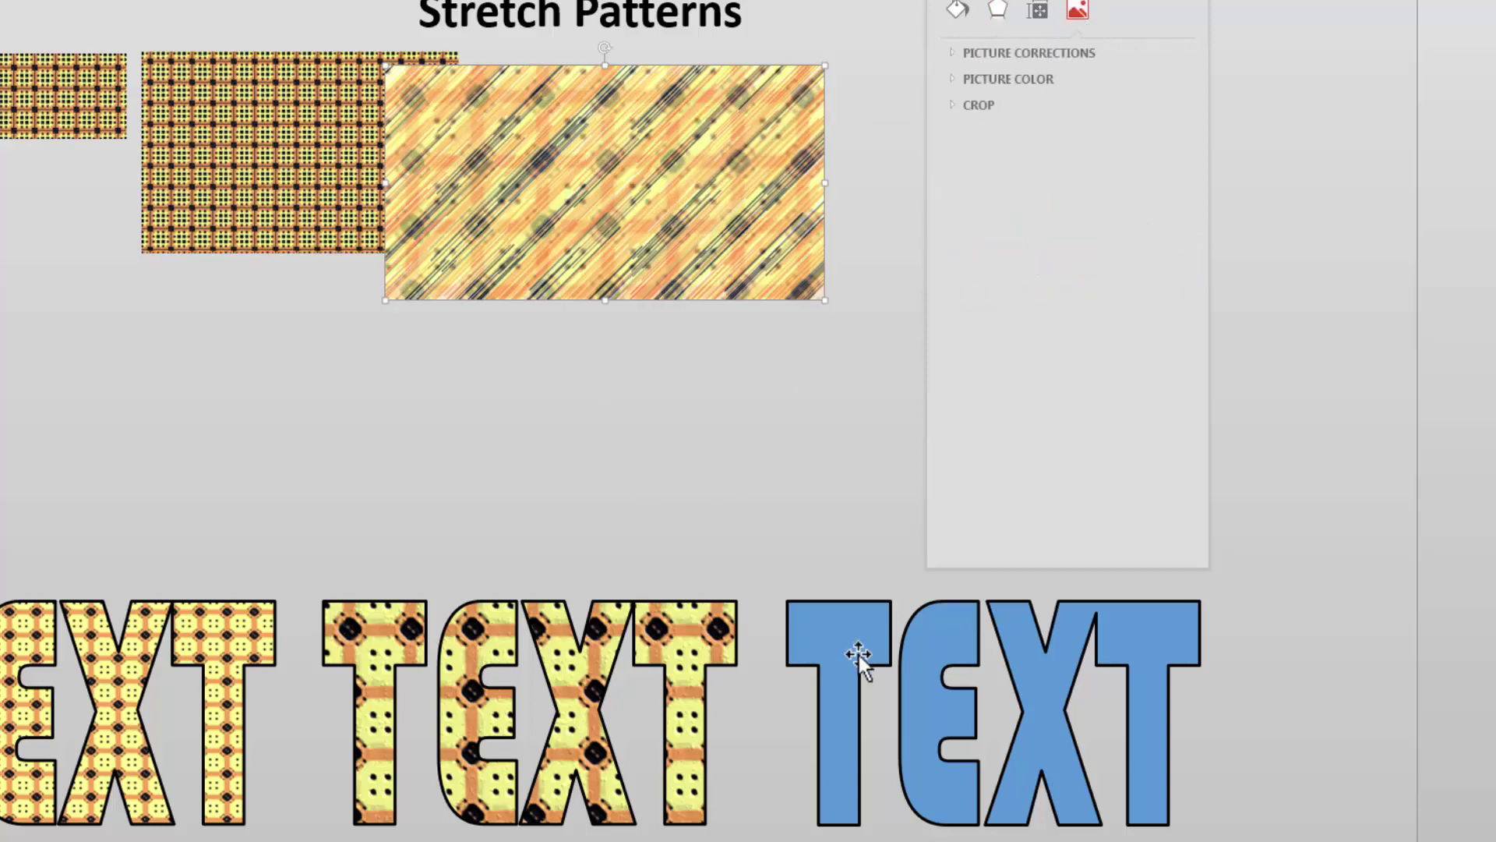
pyautogui.click(970, 53)
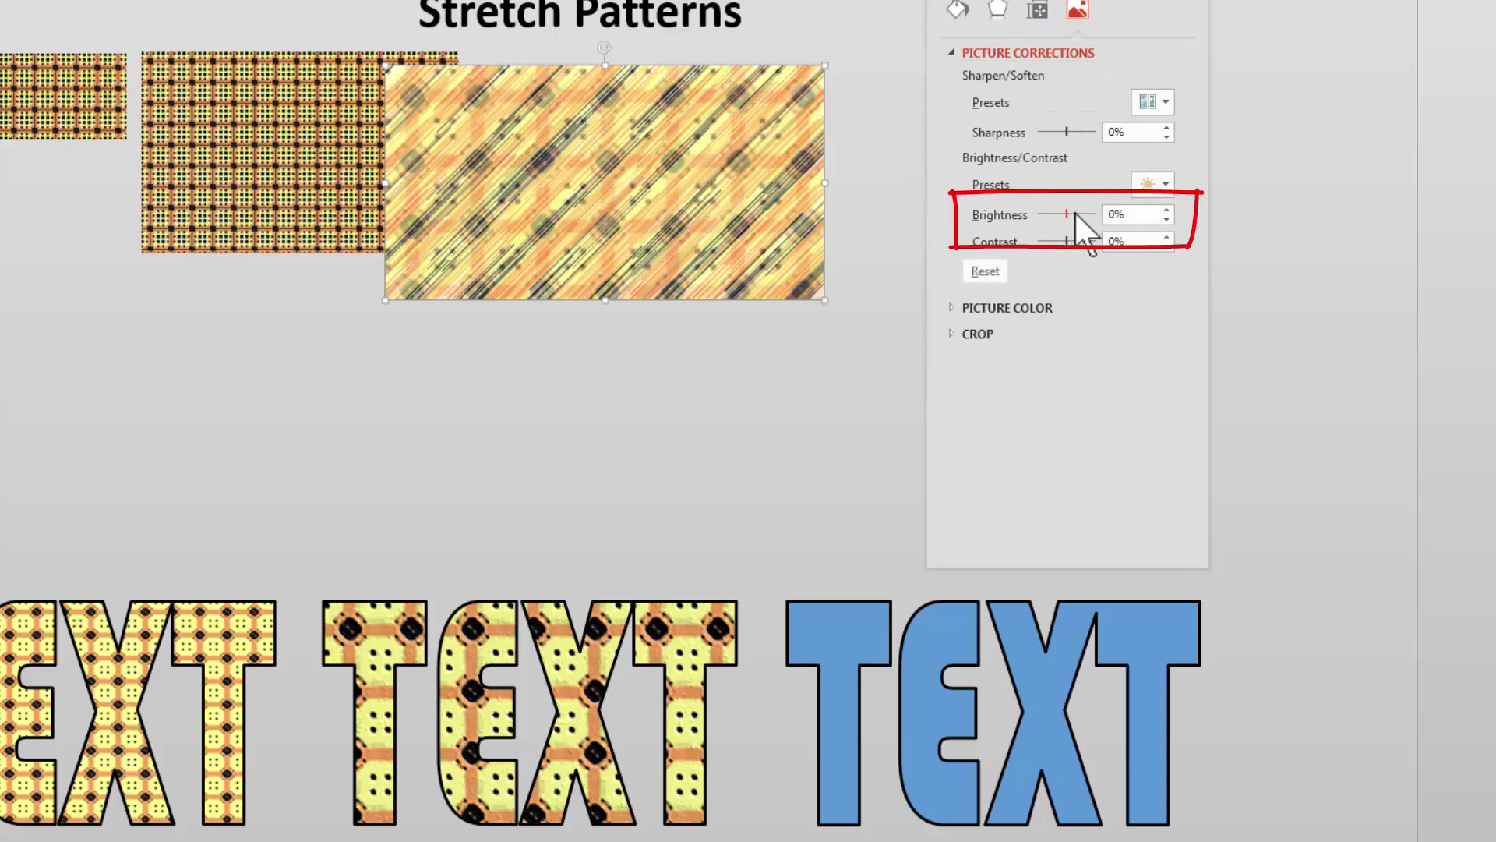
pyautogui.moveTo(1070, 212); pyautogui.dragTo(1063, 213)
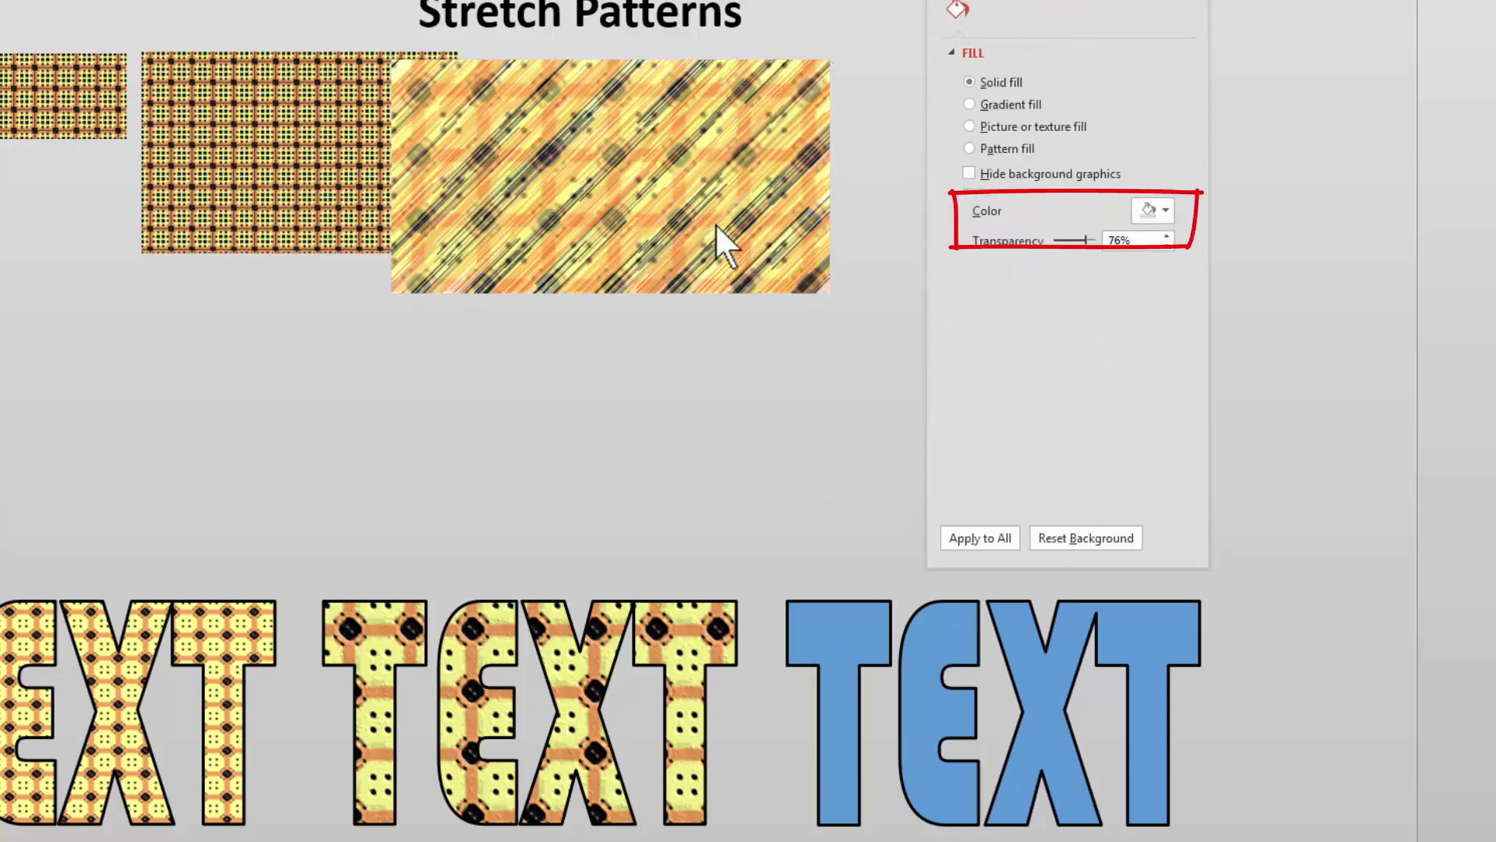
pyautogui.click(716, 225)
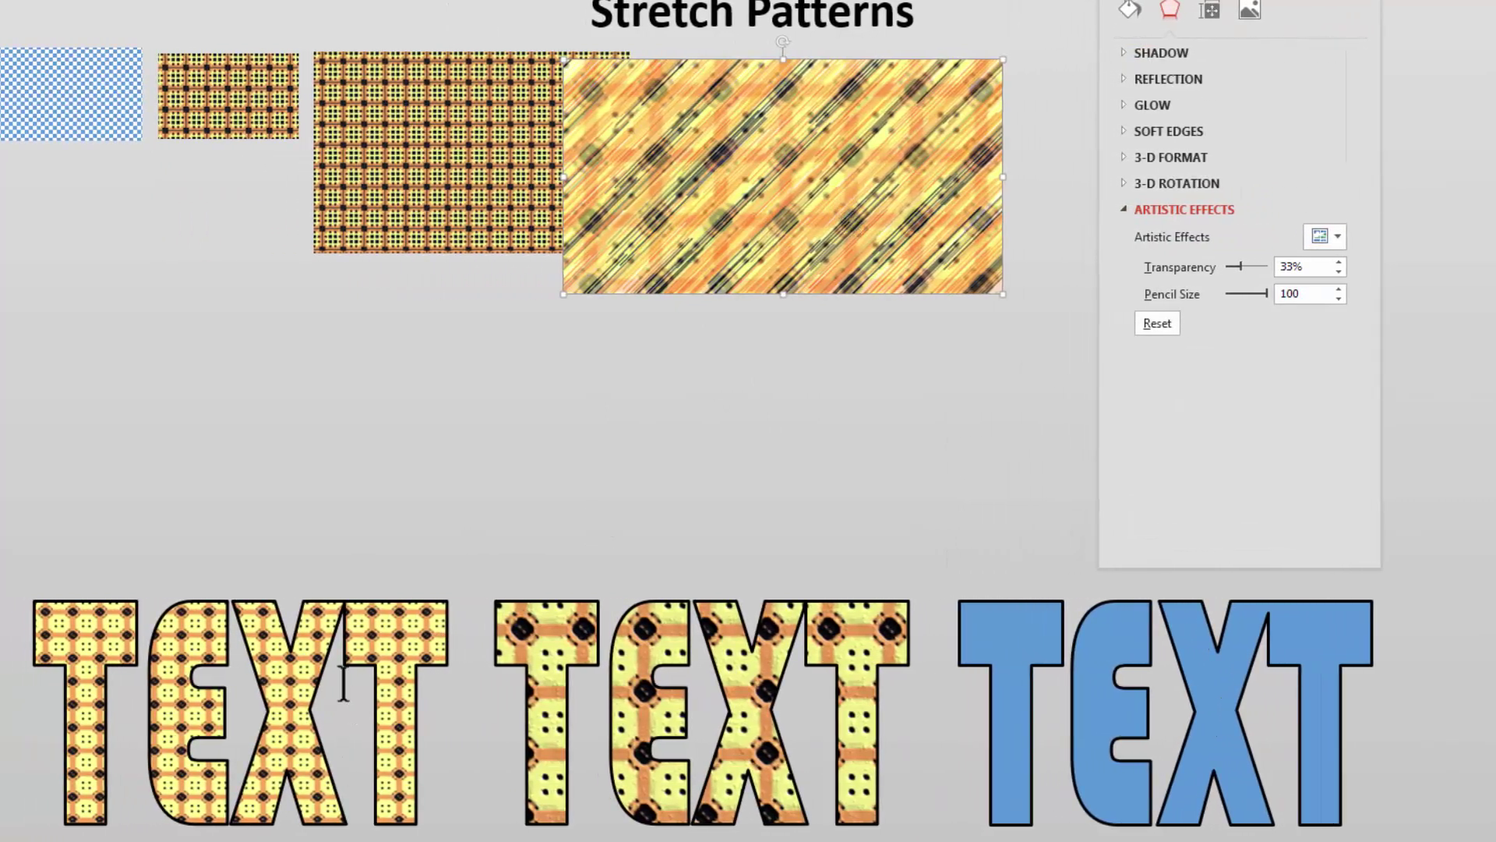
# Fill the first TEXT with the line-drawn picture from the clipboard
pyautogui.click(343, 682)
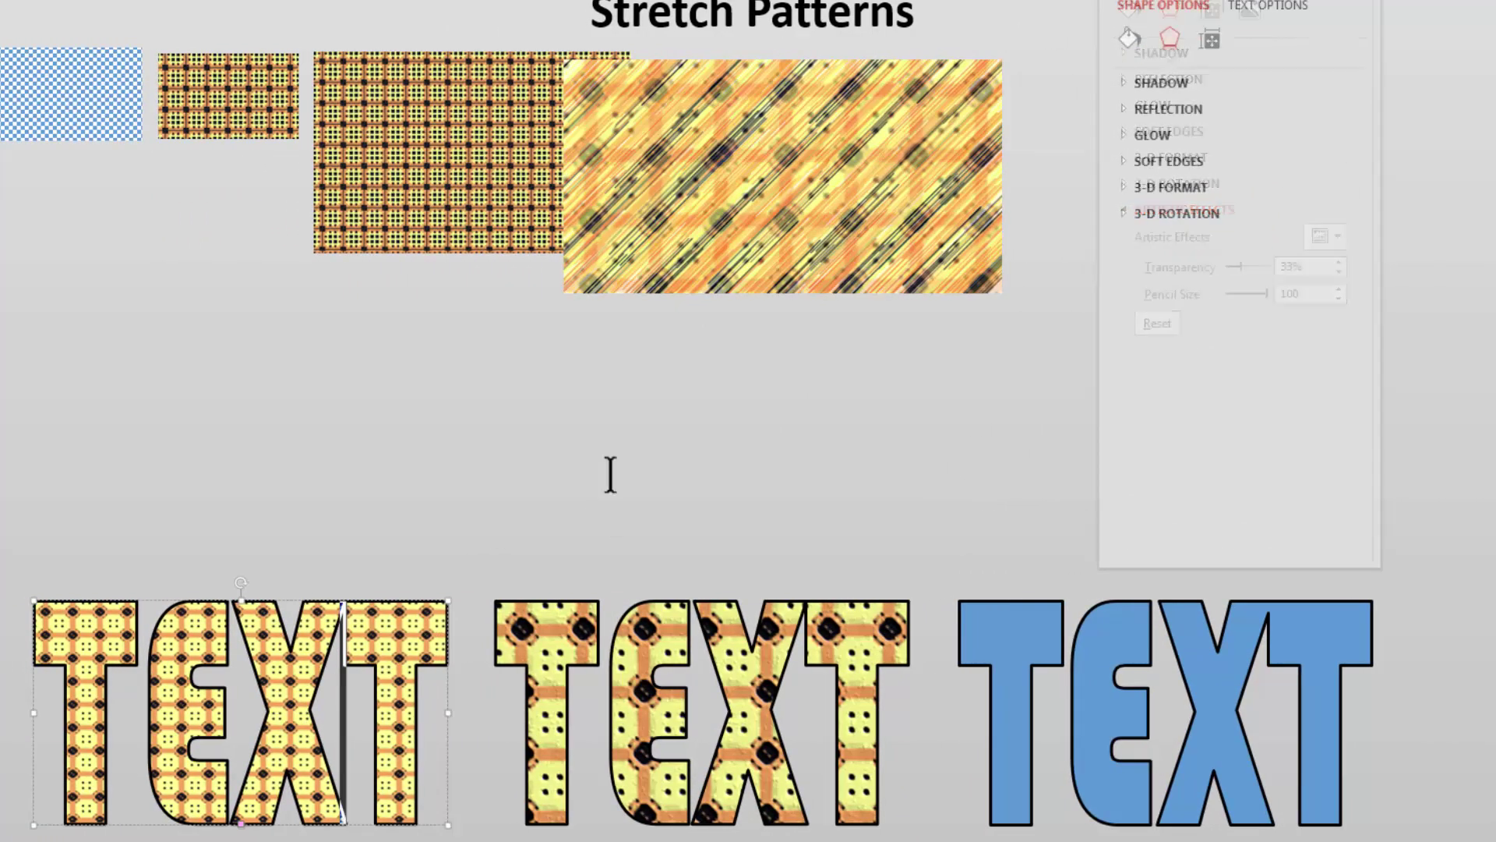
pyautogui.click(1263, 7)
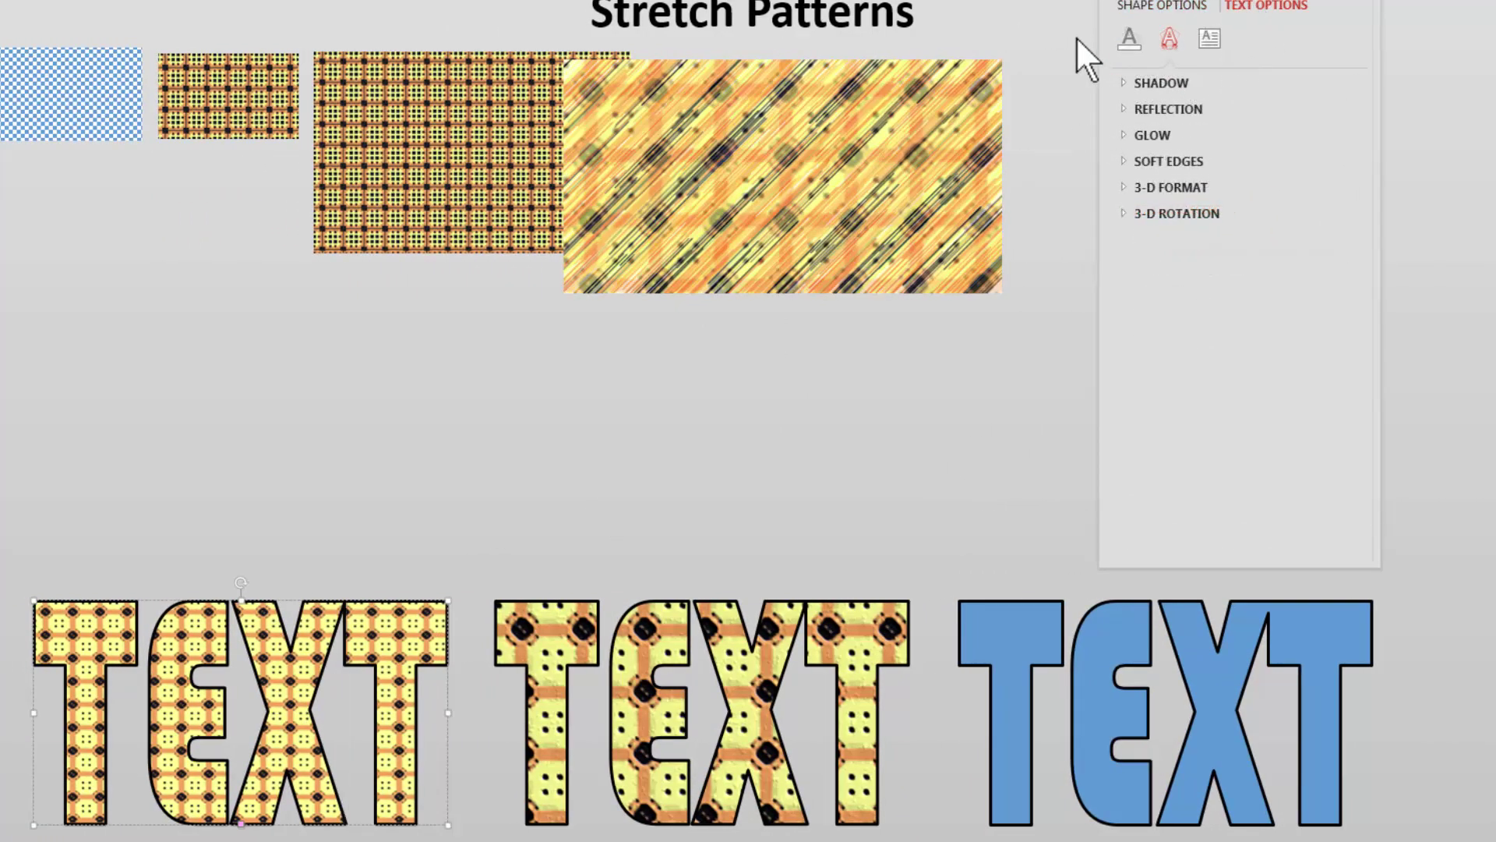
pyautogui.click(1129, 37)
pyautogui.click(1231, 265)
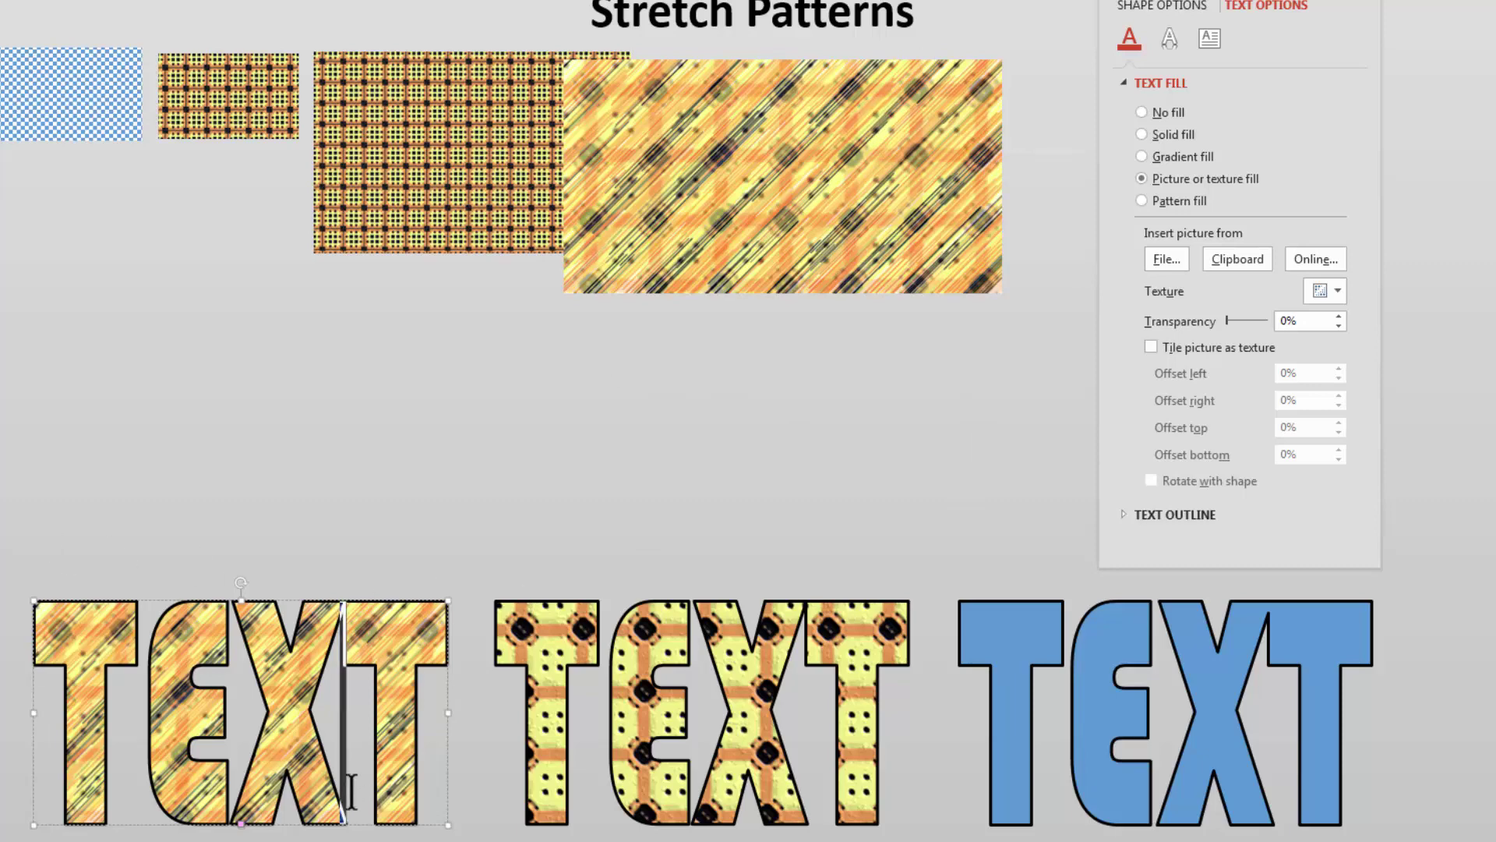
# Reposition the line-drawn picture, paste a copy of it as a plain picture and move the copy so it overlaps the original's lower part
pyautogui.click(723, 198)
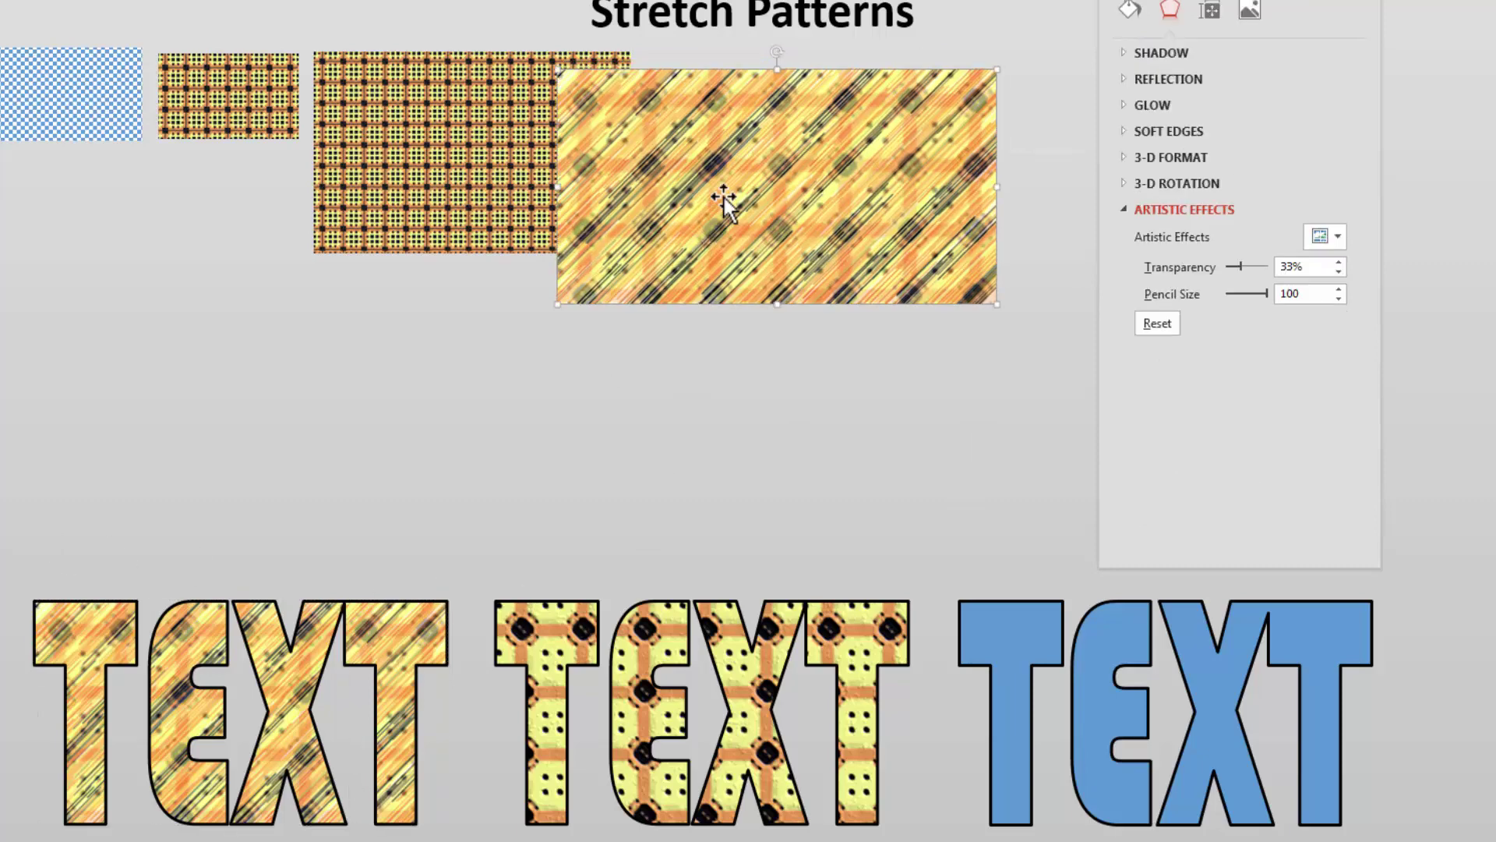
pyautogui.moveTo(723, 198); pyautogui.dragTo(745, 170)
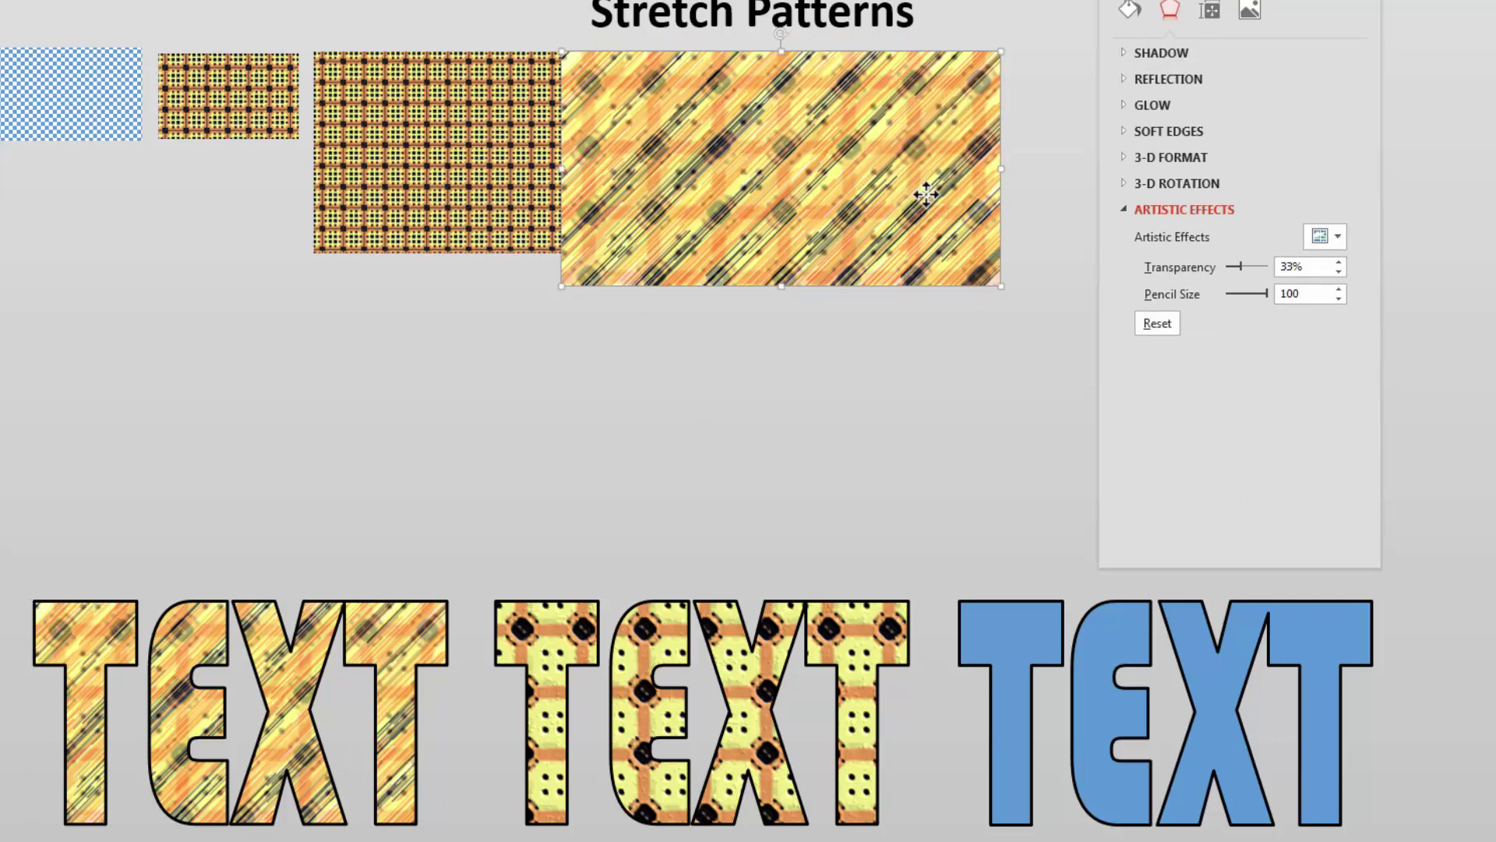
pyautogui.hotkey('ctrl', 'v')
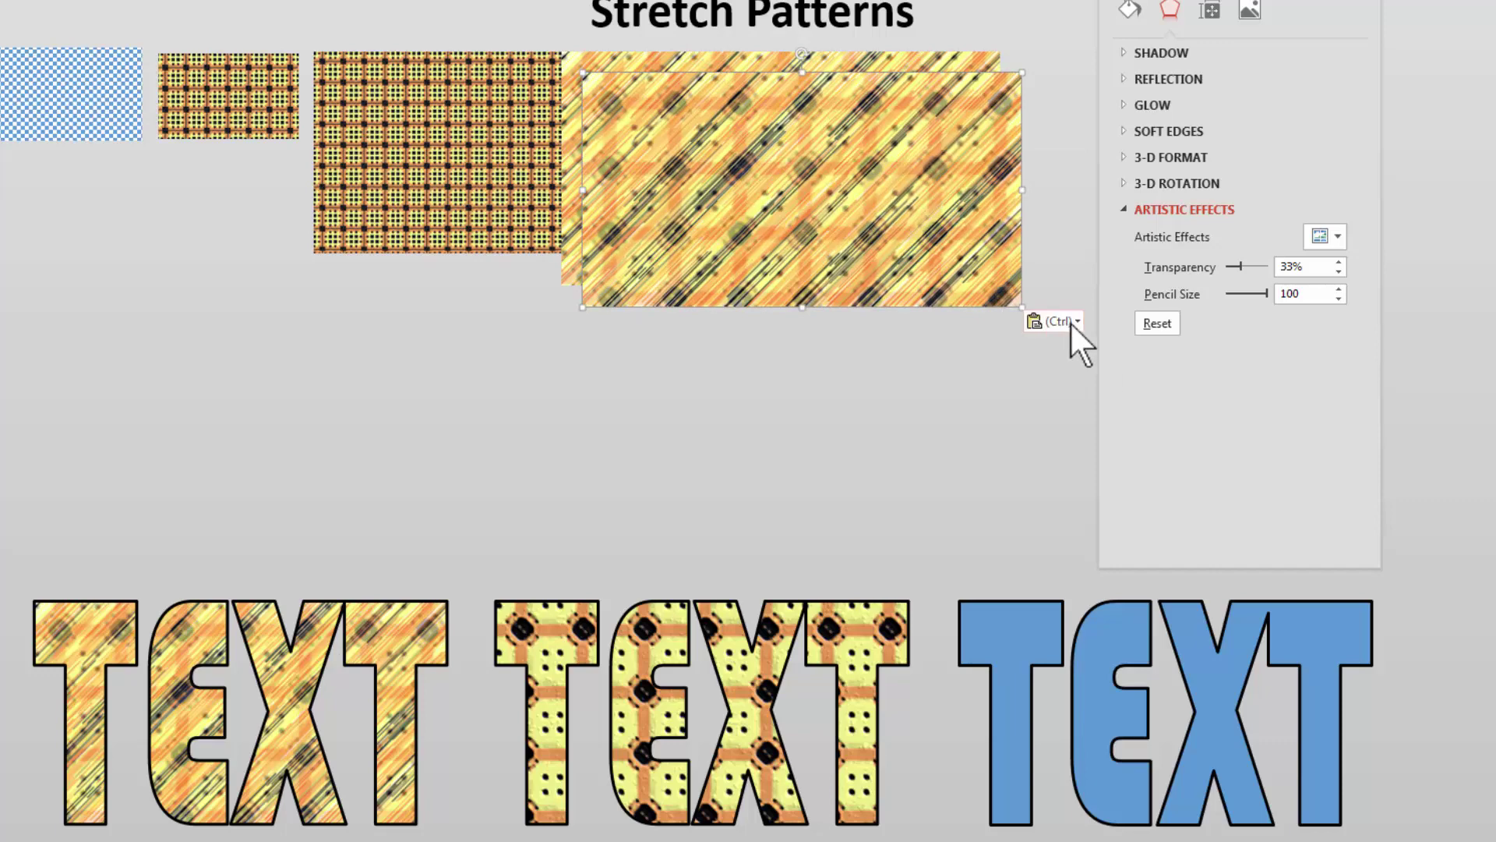
pyautogui.click(1069, 321)
pyautogui.click(1073, 363)
pyautogui.moveTo(812, 385); pyautogui.dragTo(851, 302)
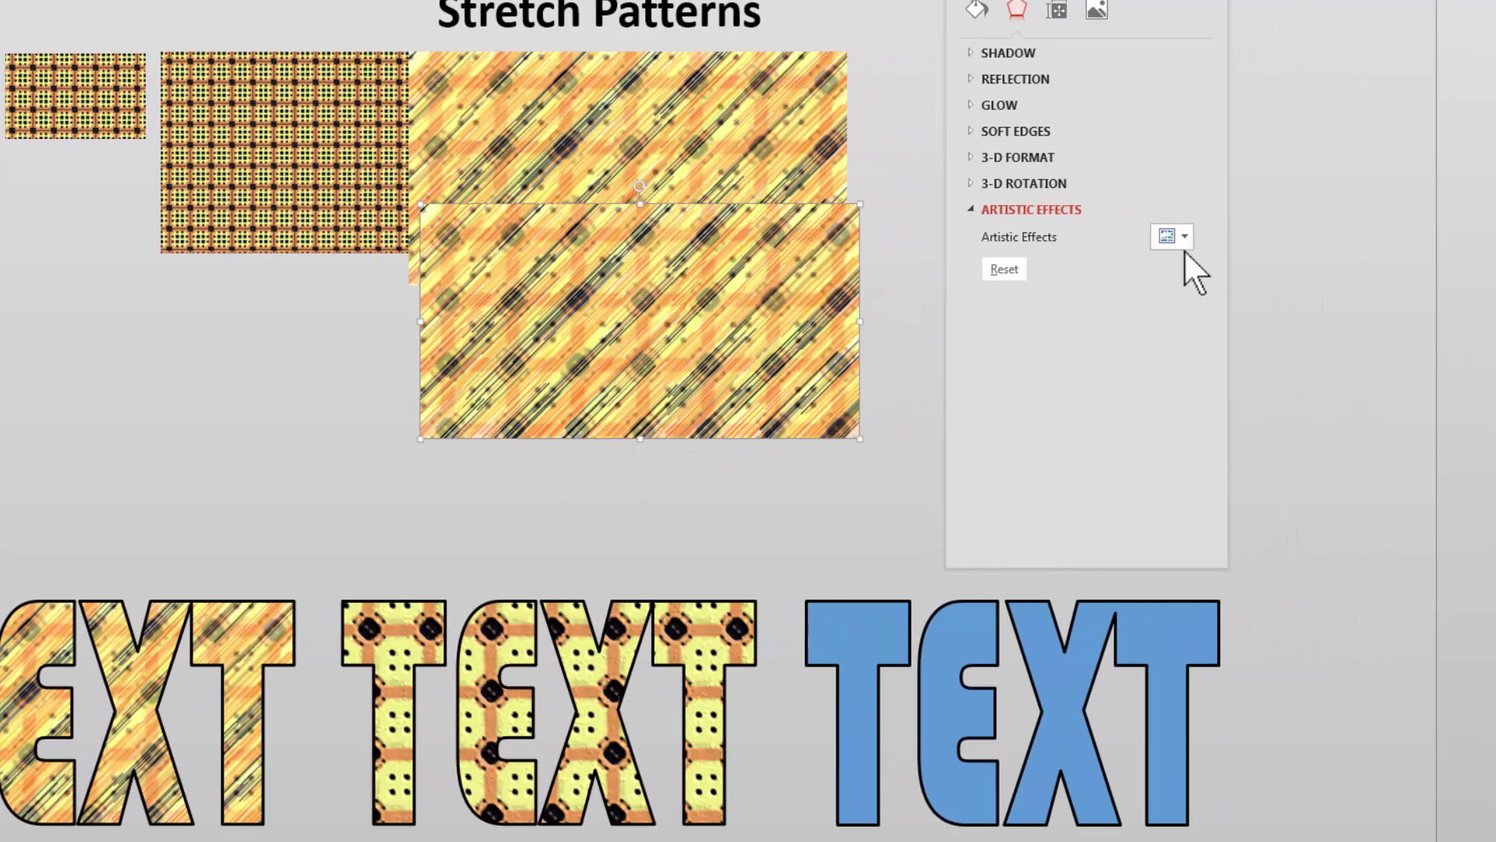
# Apply the Paint Brush artistic effect with brush size 5 to the pasted picture and move it slightly
pyautogui.click(1185, 237)
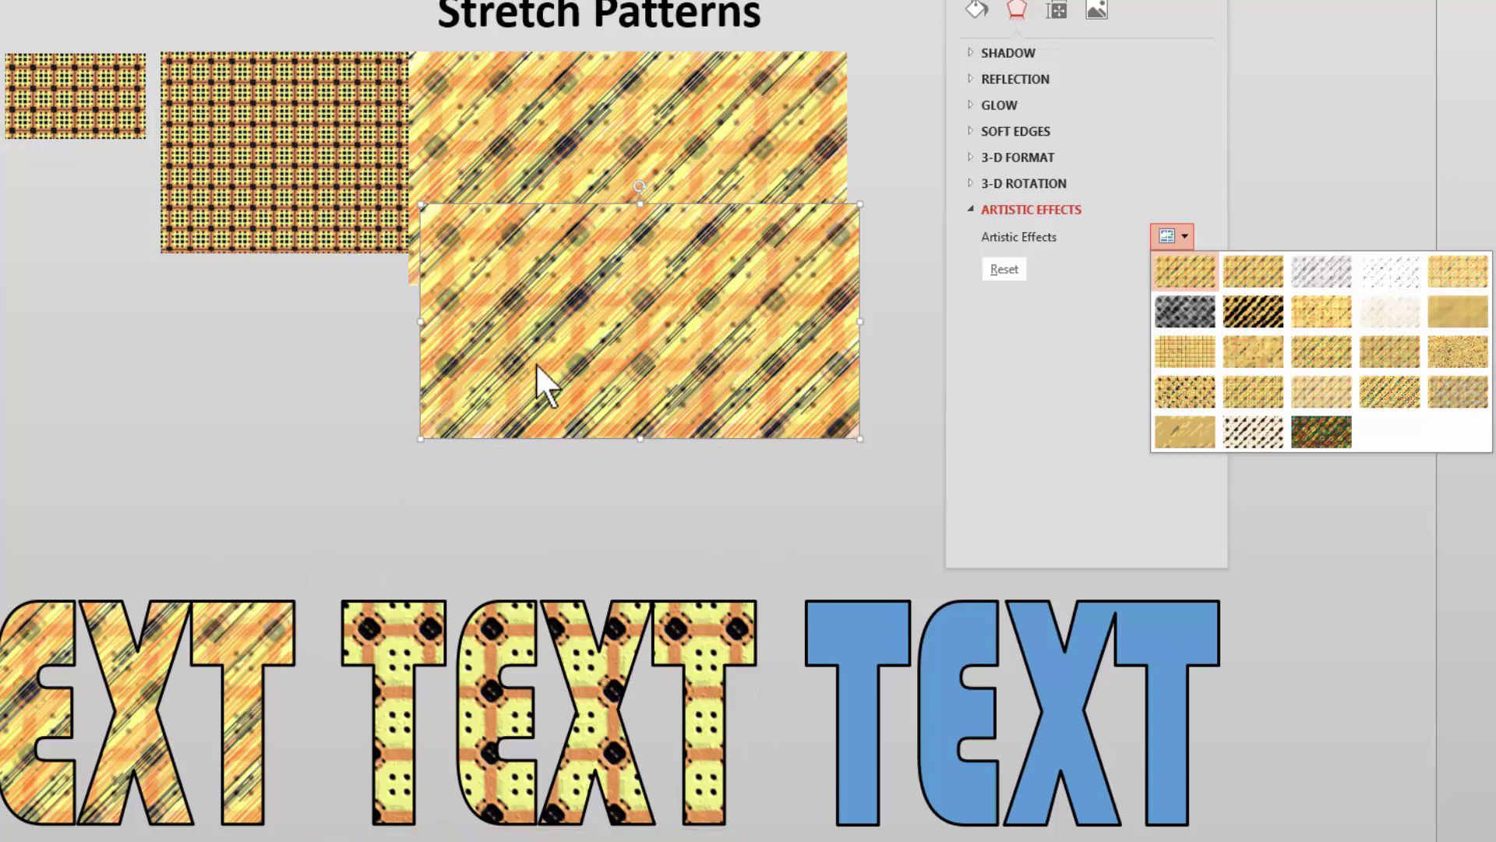
pyautogui.click(1317, 312)
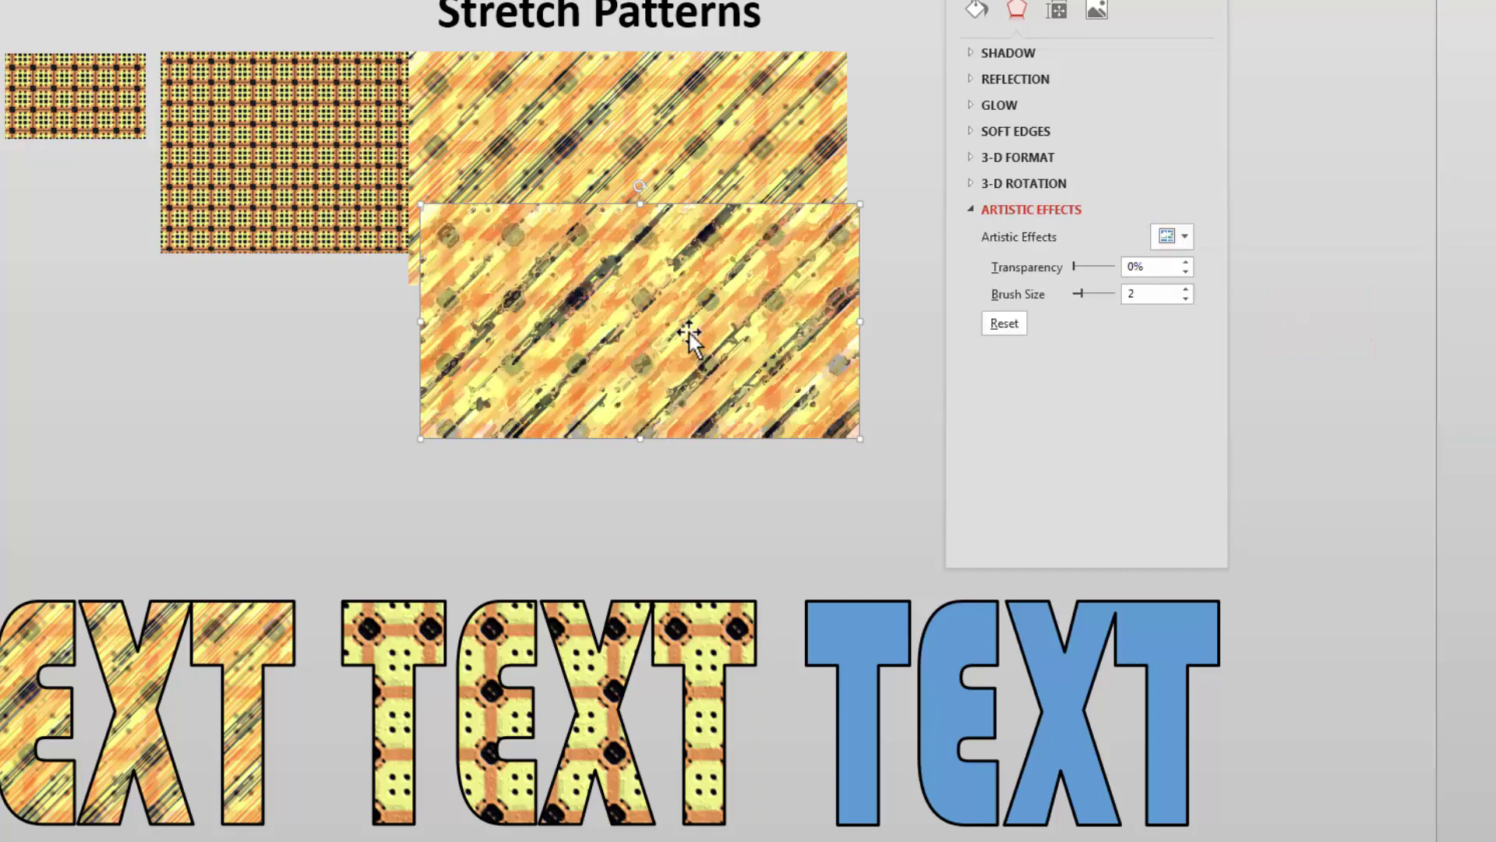
pyautogui.moveTo(689, 334); pyautogui.dragTo(639, 386)
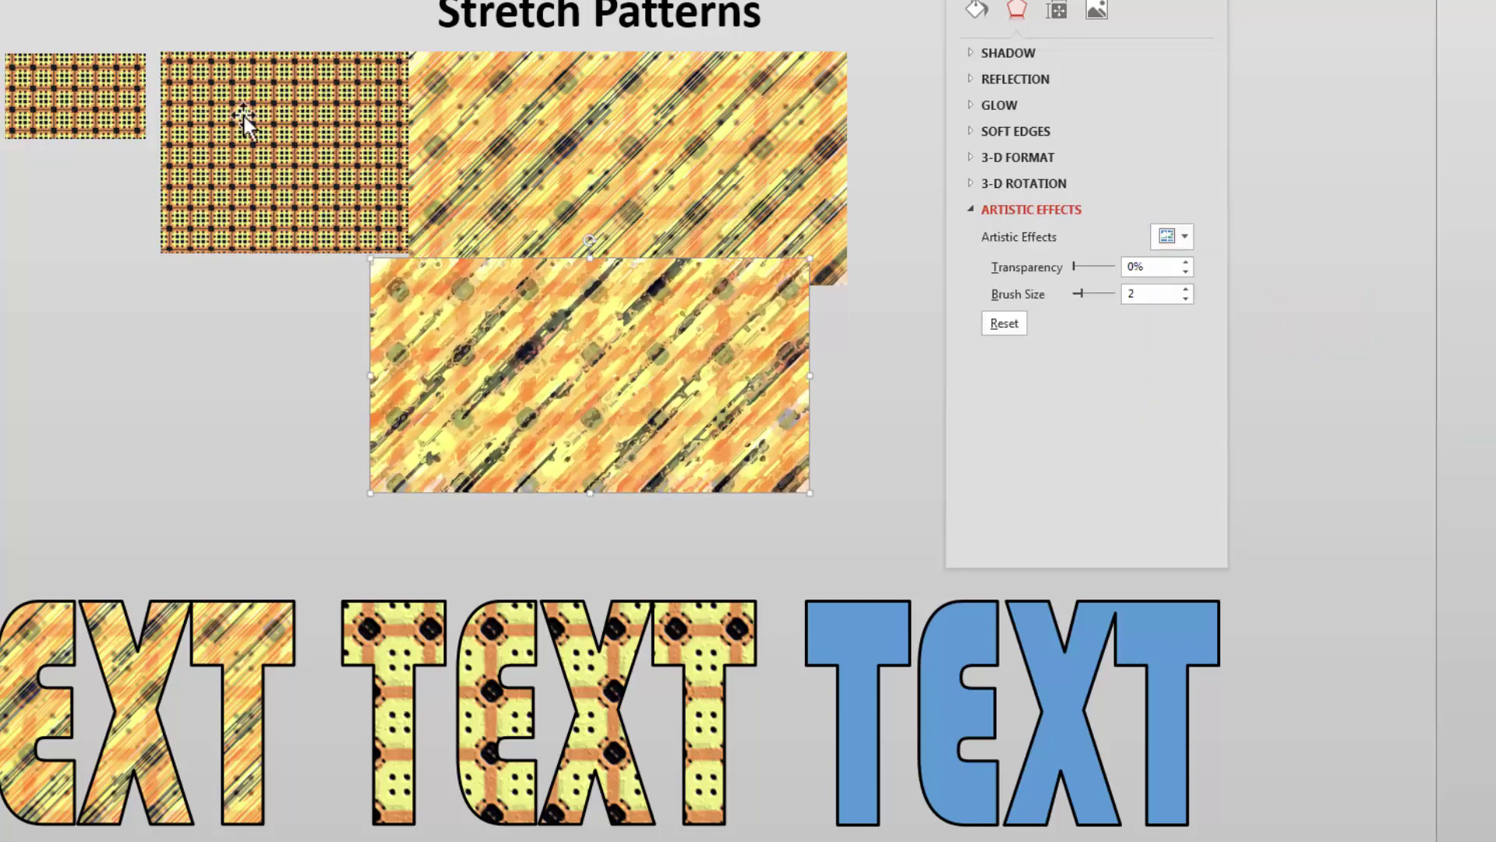
pyautogui.moveTo(1078, 292)
pyautogui.mouseDown()
pyautogui.moveTo(1054, 288)
pyautogui.moveTo(1095, 291)
pyautogui.mouseUp()
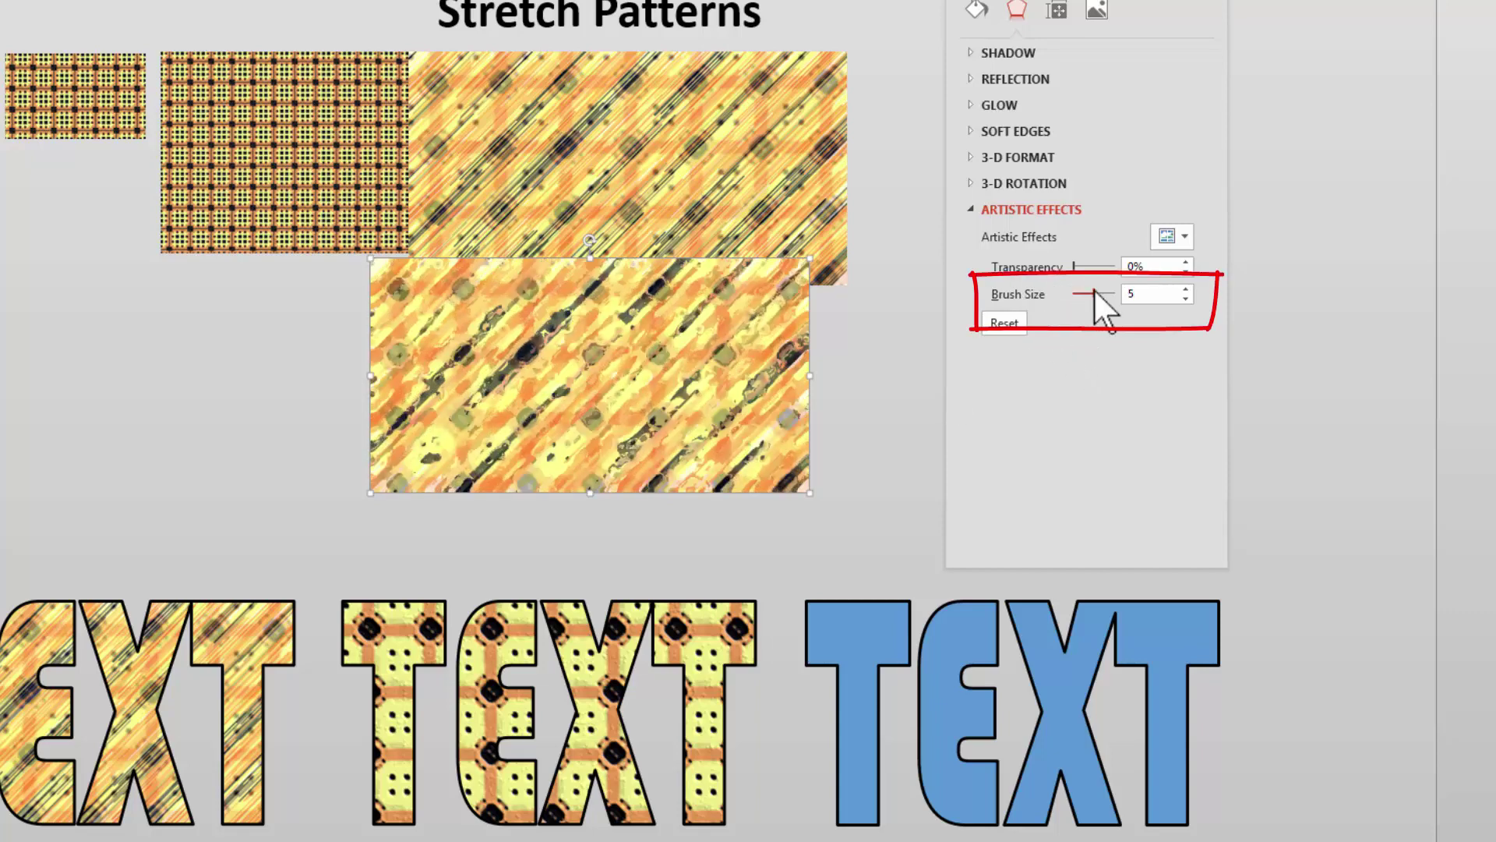
pyautogui.moveTo(528, 424); pyautogui.dragTo(543, 378)
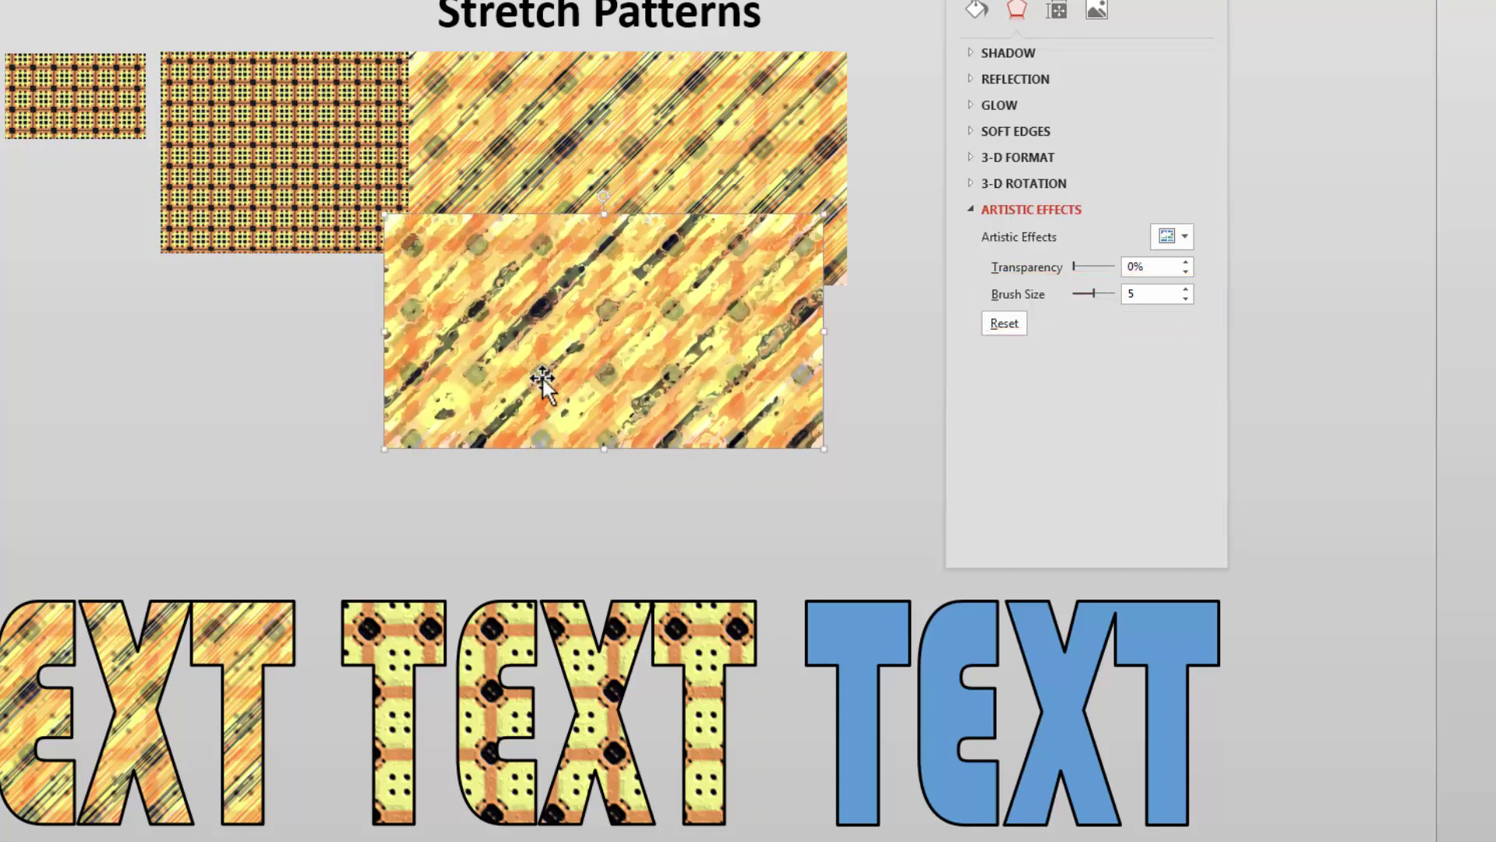
# Fill the second TEXT with the Paint Brush version of the line-drawn picture from the clipboard
pyautogui.click(550, 686)
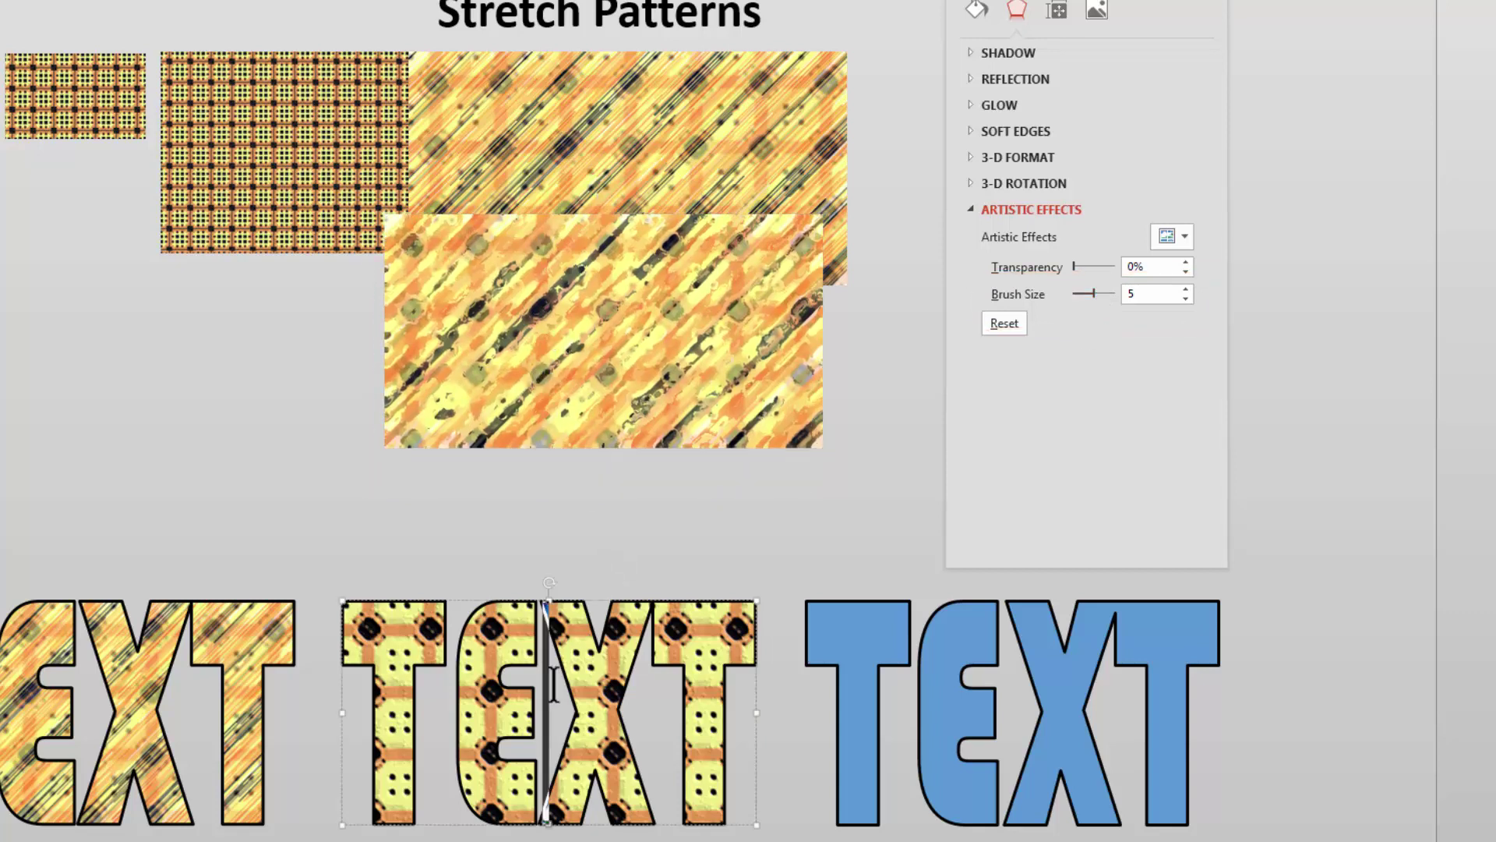
pyautogui.click(1122, 5)
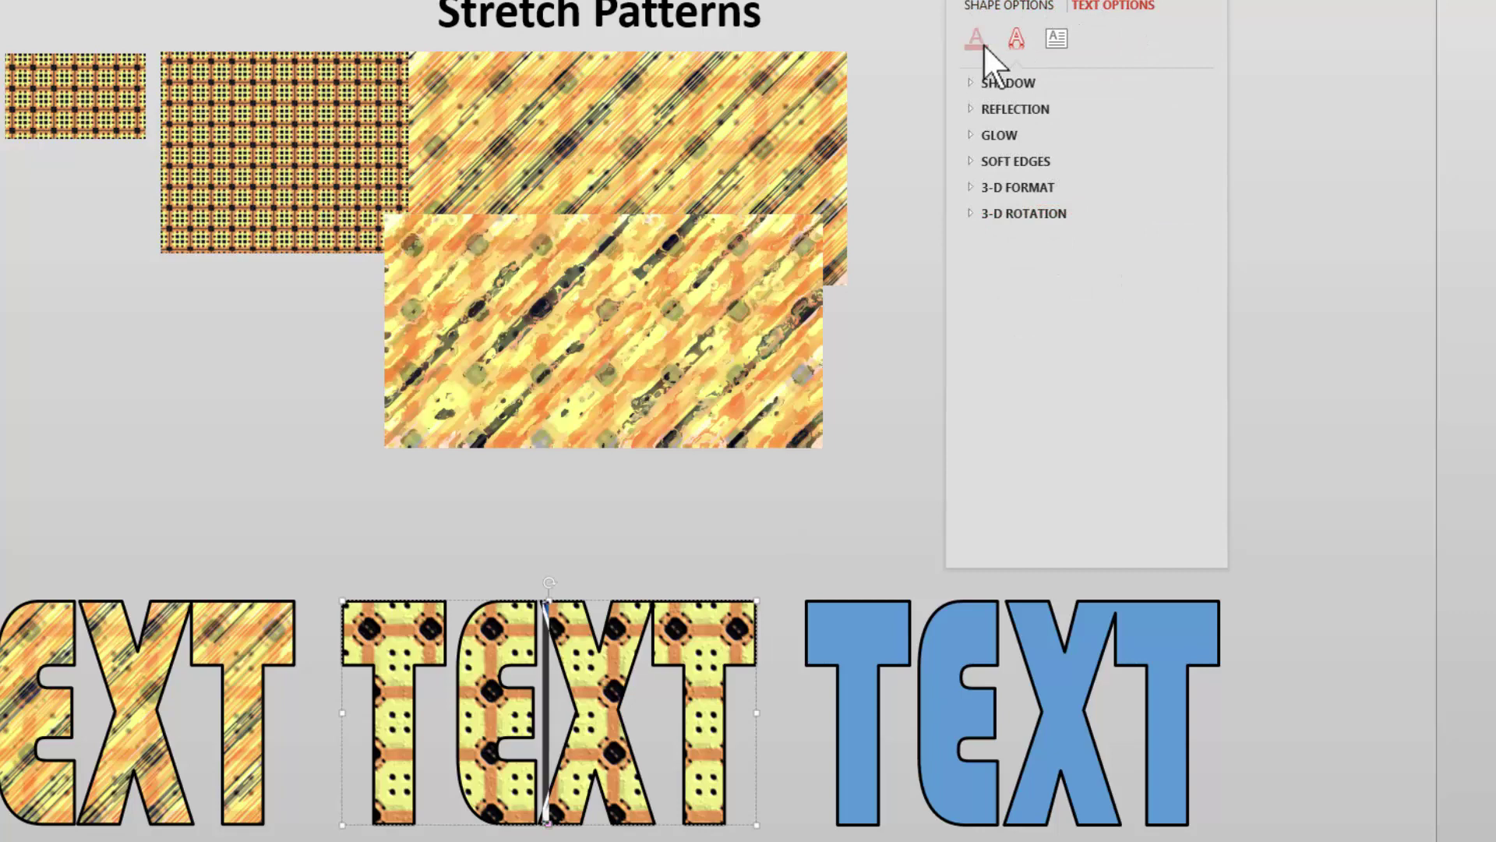
pyautogui.click(979, 41)
pyautogui.click(1083, 259)
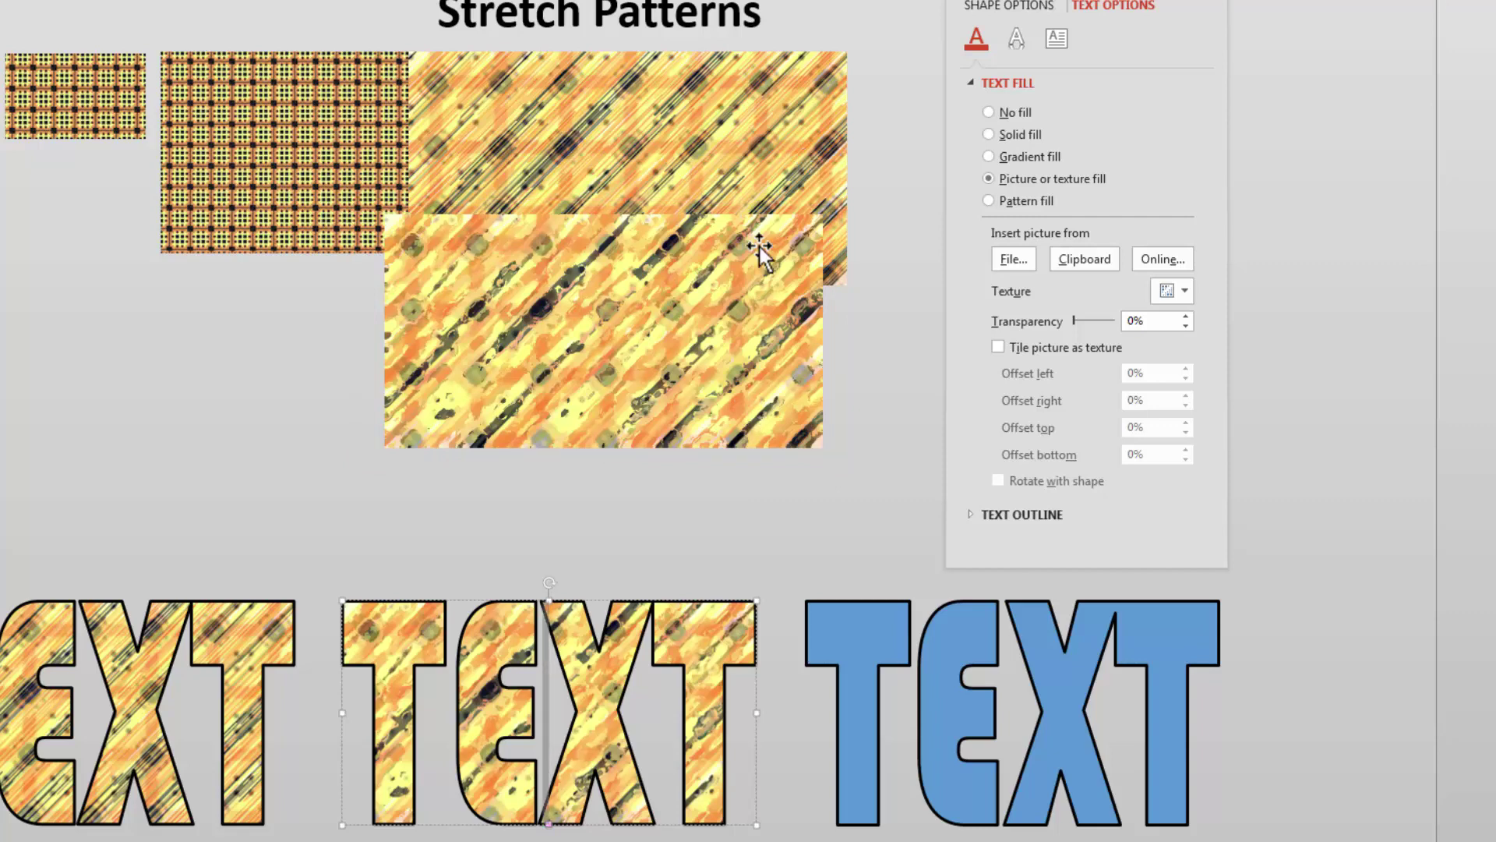
# Move the lower picture up slightly and try the Watercolor Sponge artistic effect on it
pyautogui.moveTo(759, 246); pyautogui.dragTo(770, 217)
pyautogui.click(1183, 235)
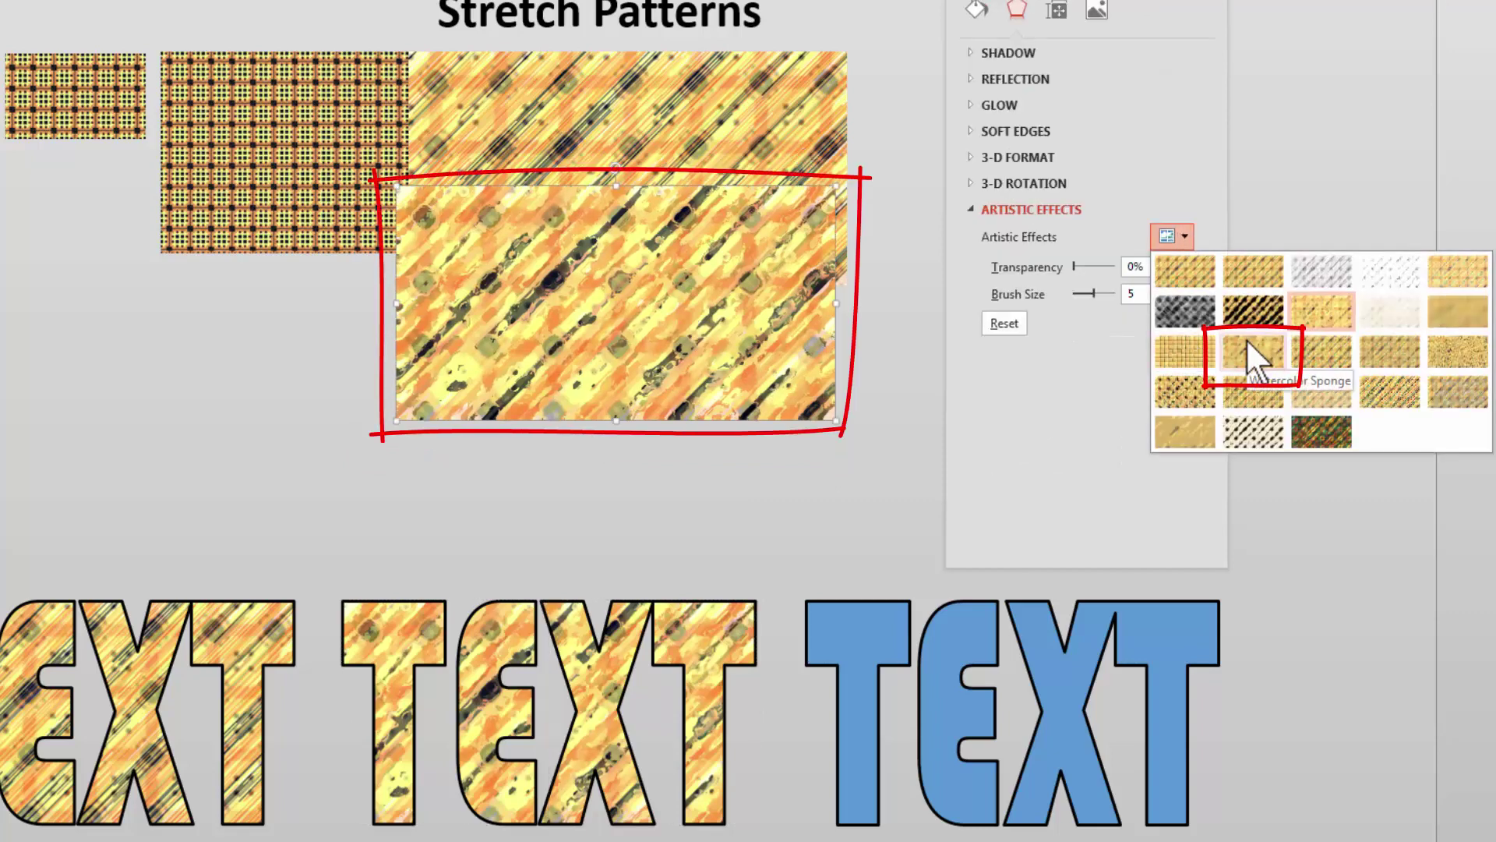
pyautogui.click(1246, 338)
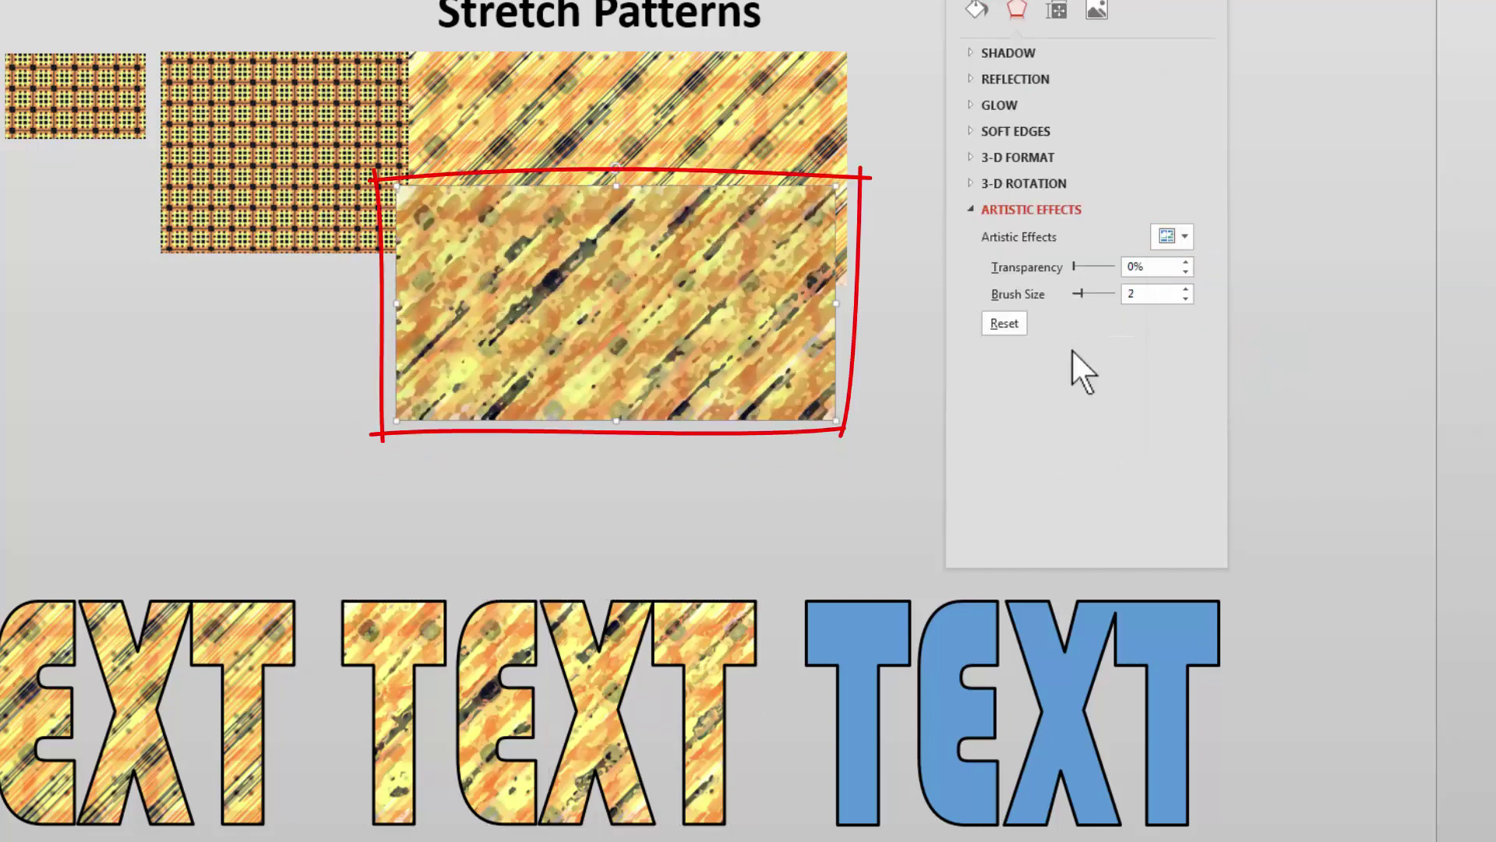
# Change the lower picture's artistic effect to Paint Strokes and reduce its intensity to 0
pyautogui.click(1184, 236)
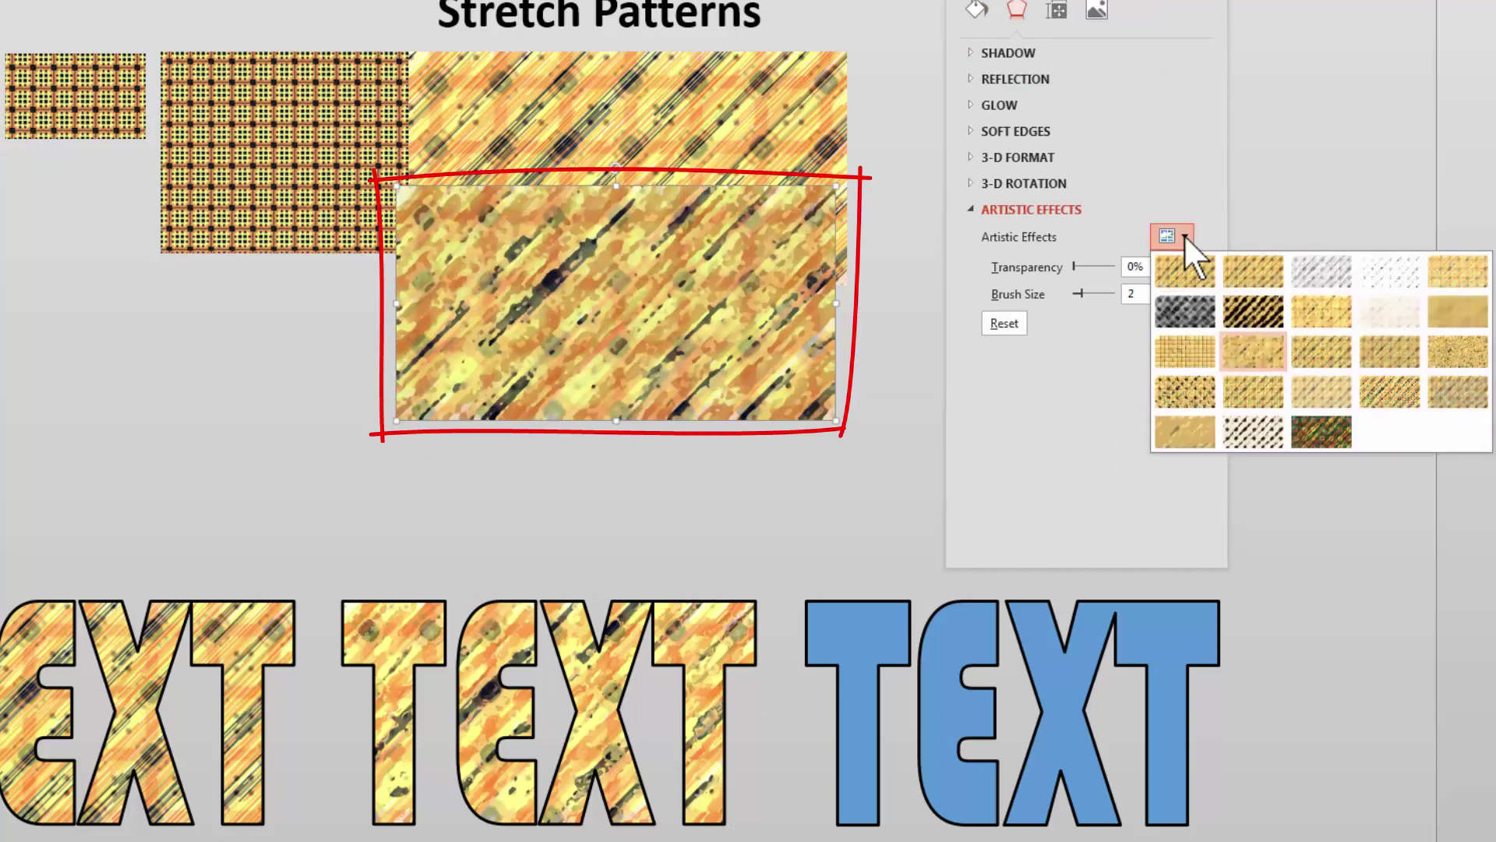
pyautogui.click(1238, 312)
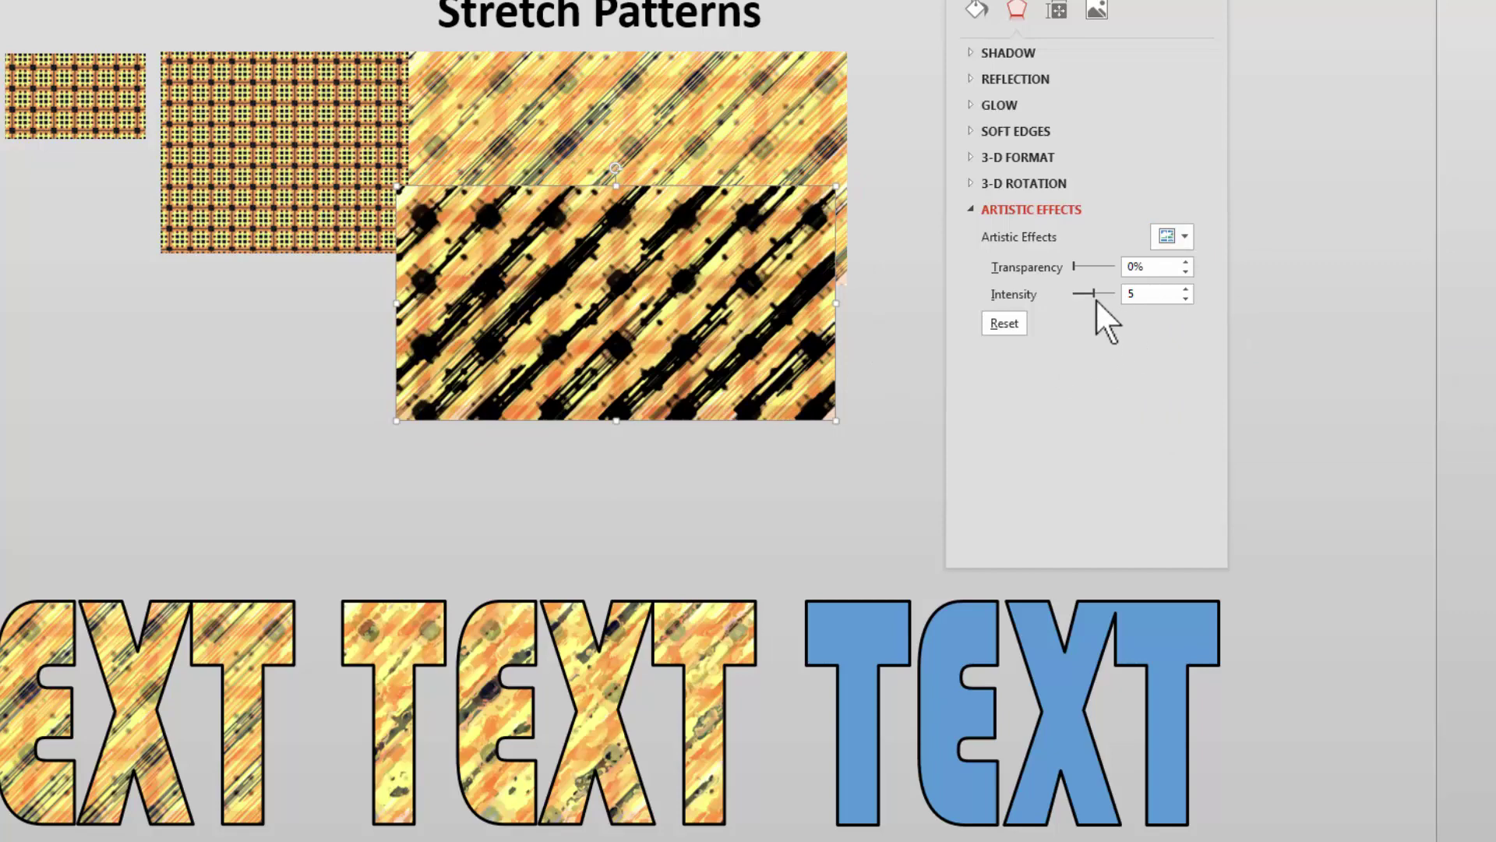
pyautogui.moveTo(1095, 296); pyautogui.dragTo(1040, 293)
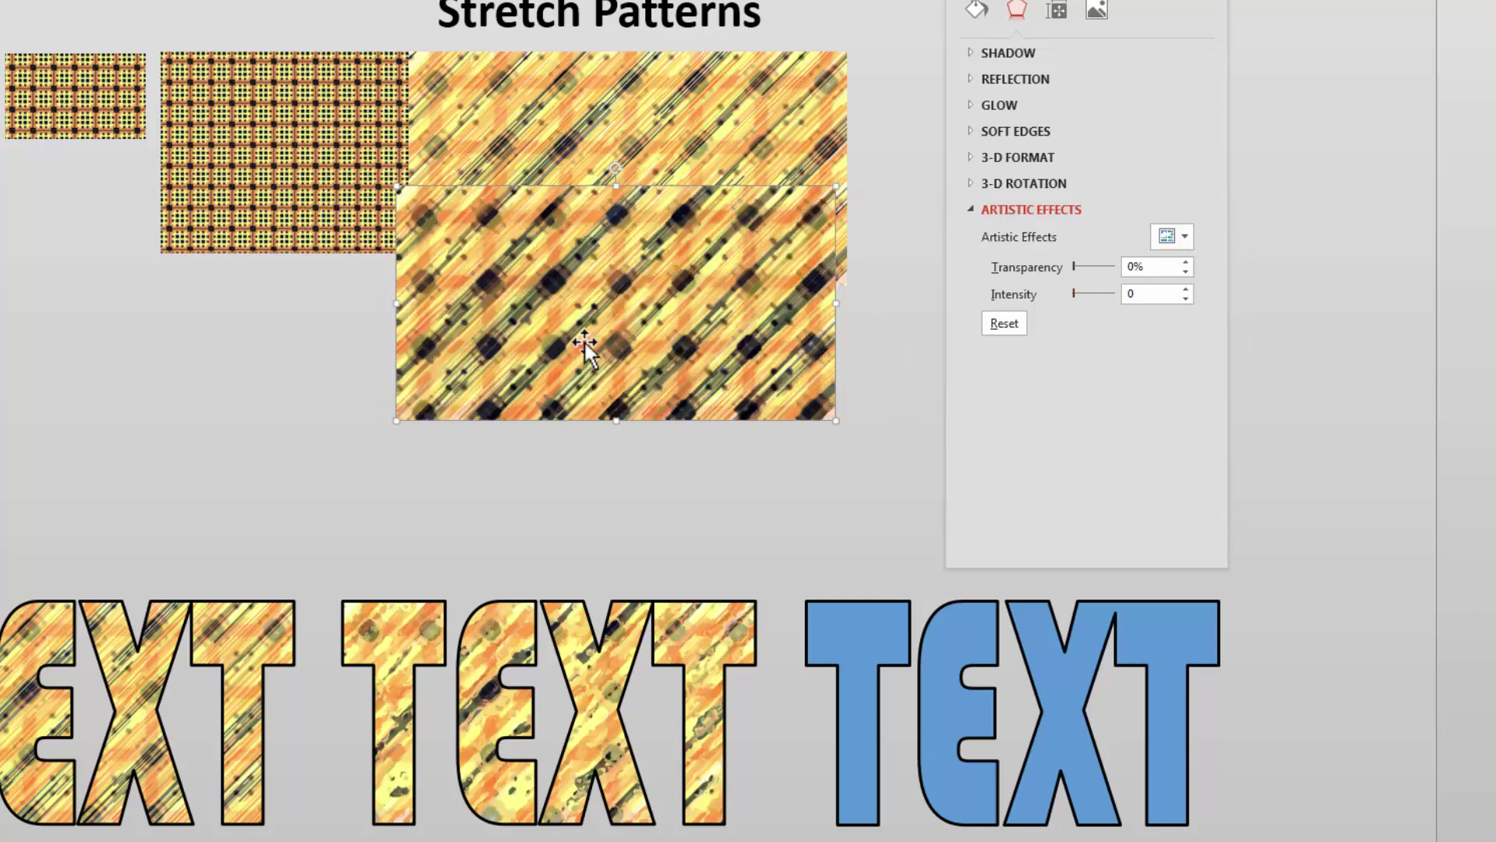
# Change the lower picture's artistic effect to Paint Brush and paste a copy of the result as a picture
pyautogui.click(1184, 236)
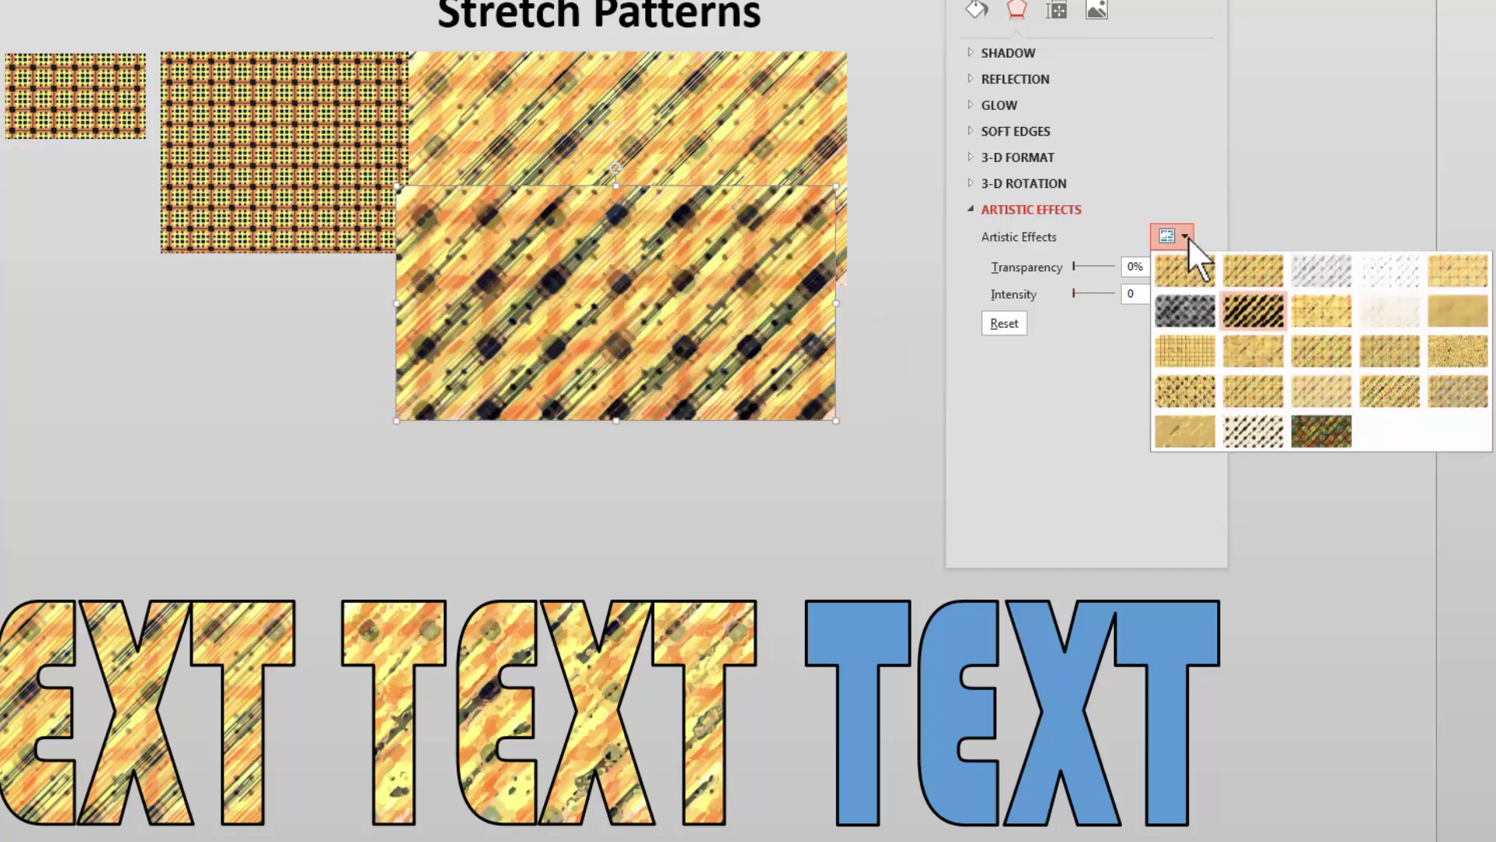
pyautogui.click(1325, 312)
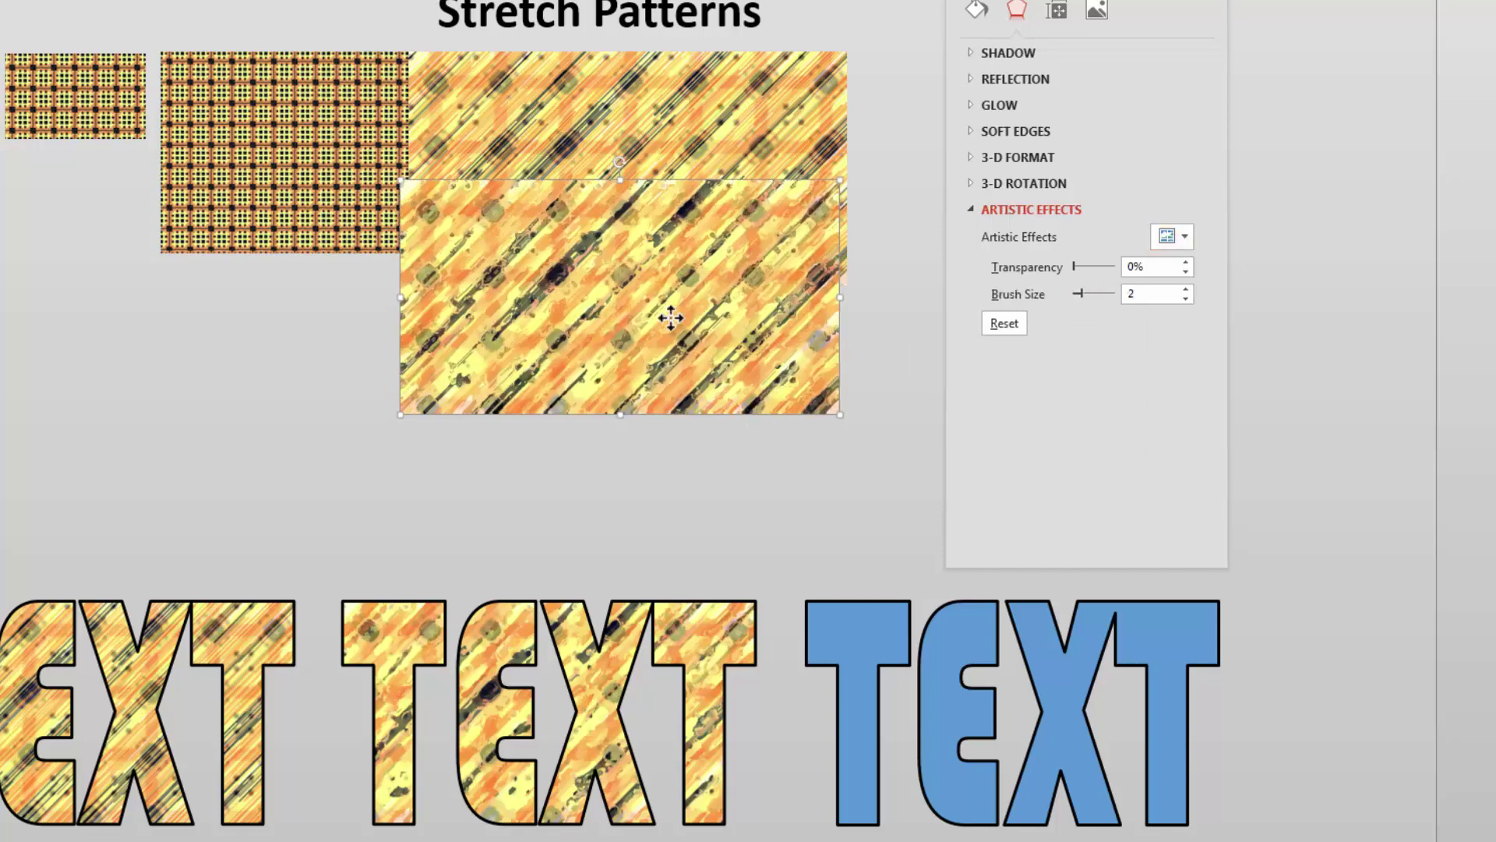
pyautogui.hotkey('ctrl', 'v')
pyautogui.click(915, 452)
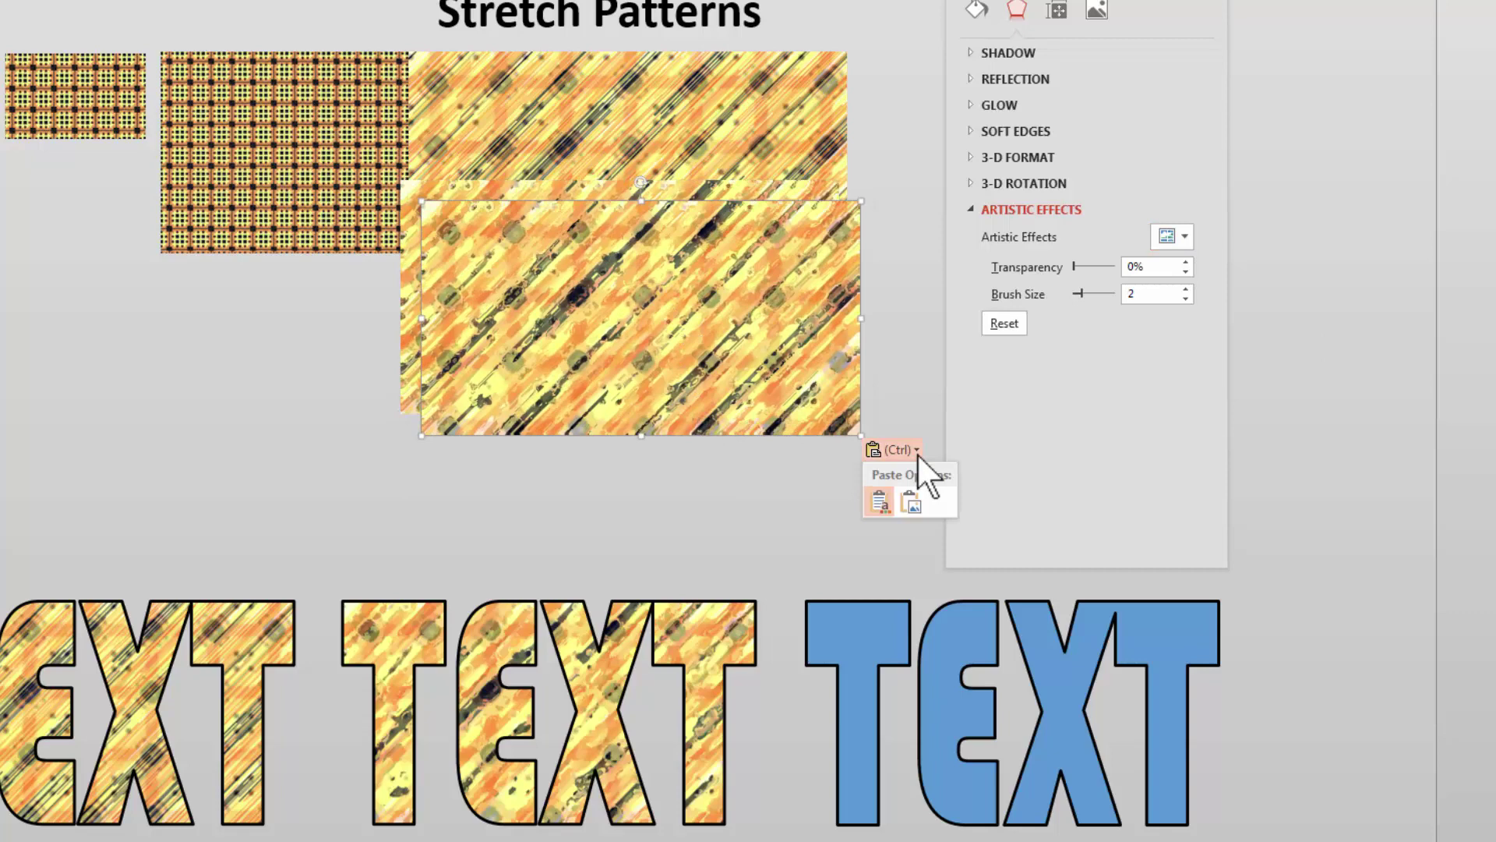
pyautogui.click(915, 502)
# Apply the Glow Edges artistic effect with smoothness 6 to the pasted picture and increase its brightness slightly
pyautogui.click(1184, 236)
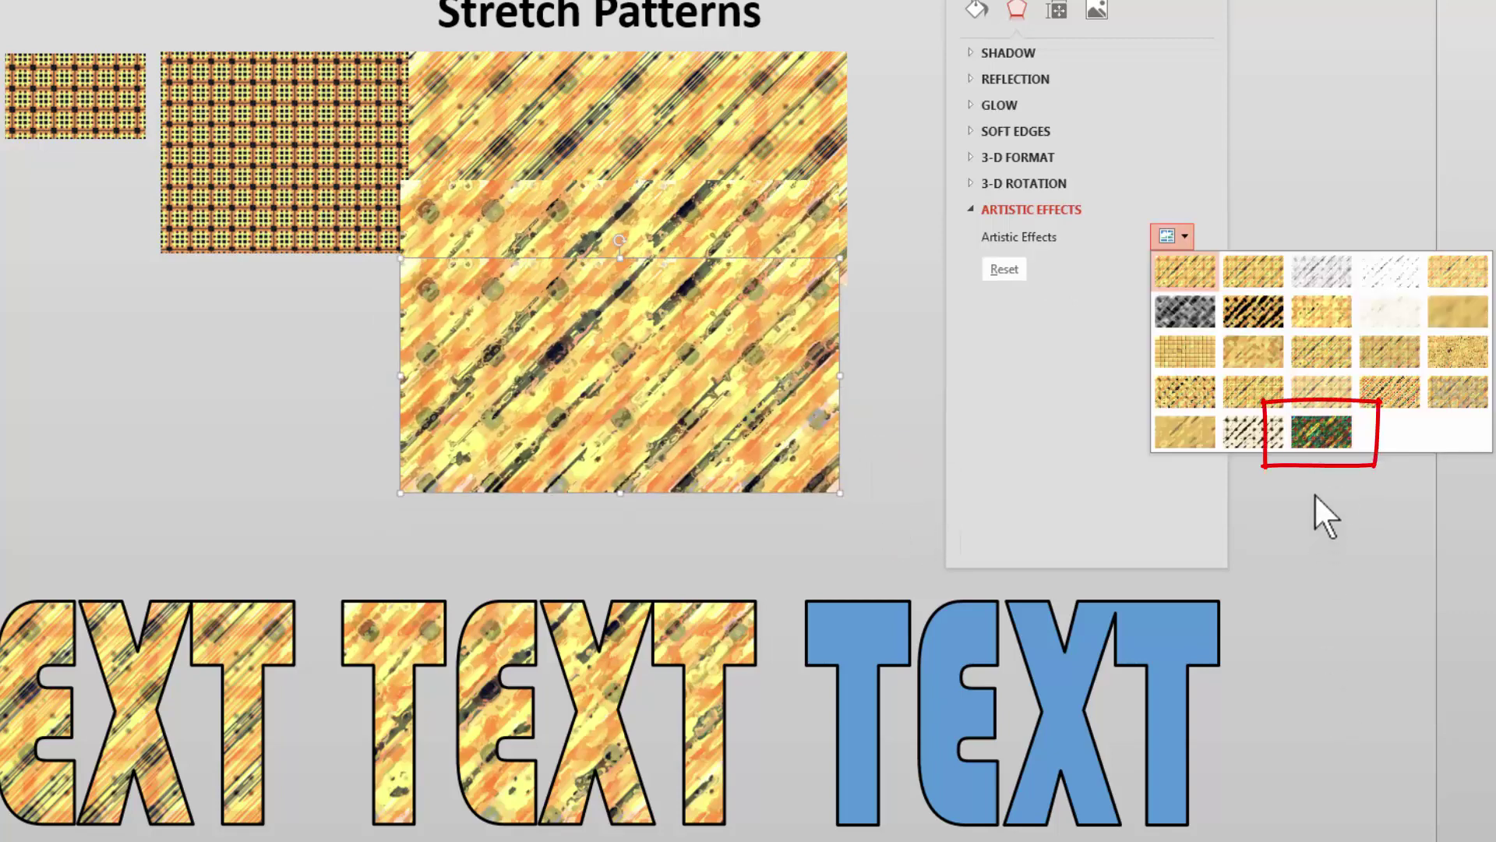
pyautogui.click(1322, 431)
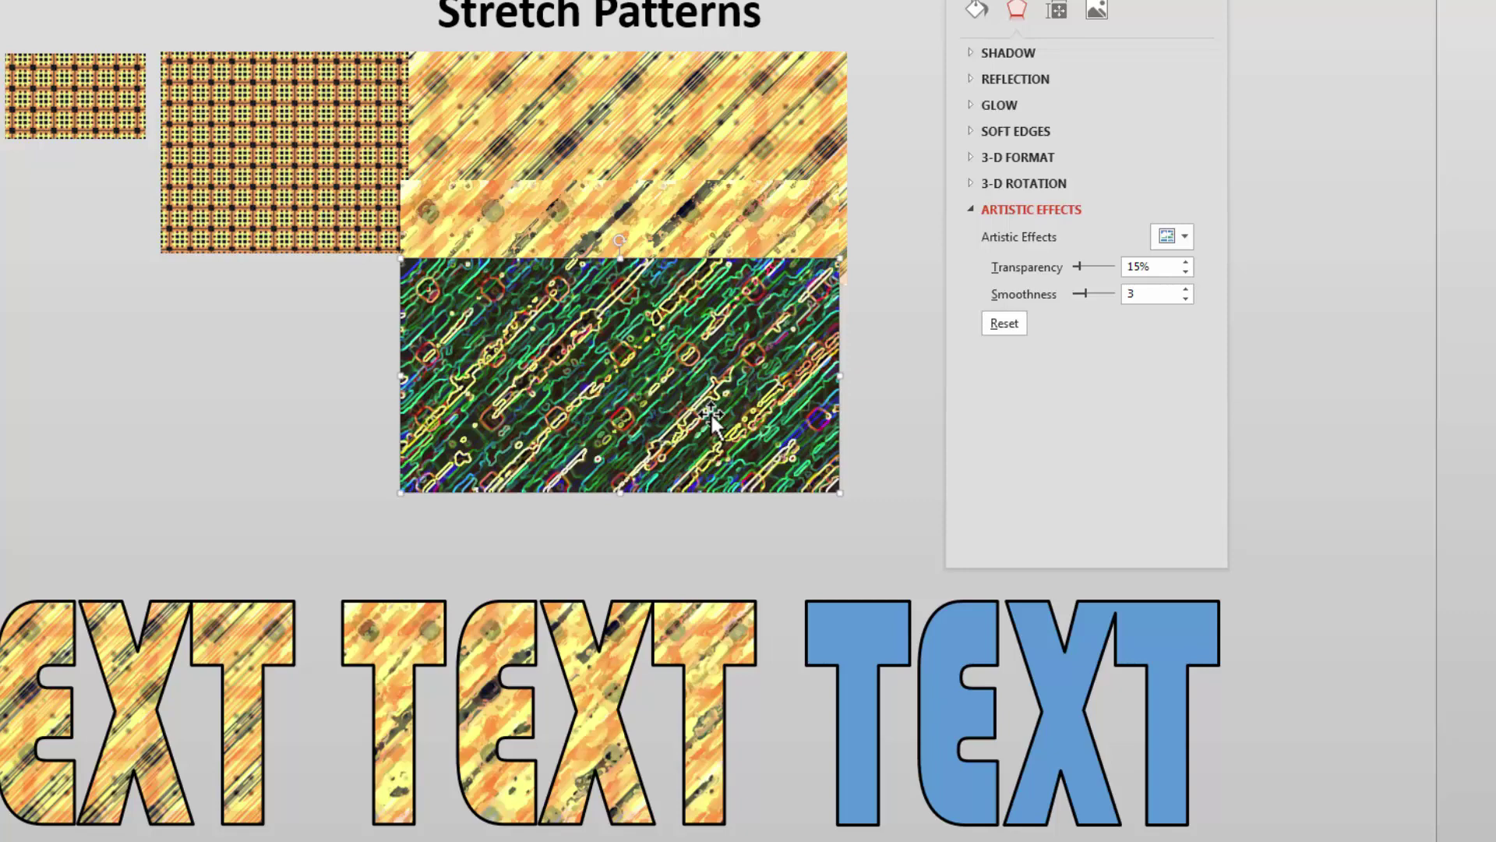
pyautogui.moveTo(683, 398)
pyautogui.mouseDown()
pyautogui.moveTo(670, 366)
pyautogui.moveTo(669, 399)
pyautogui.mouseUp()
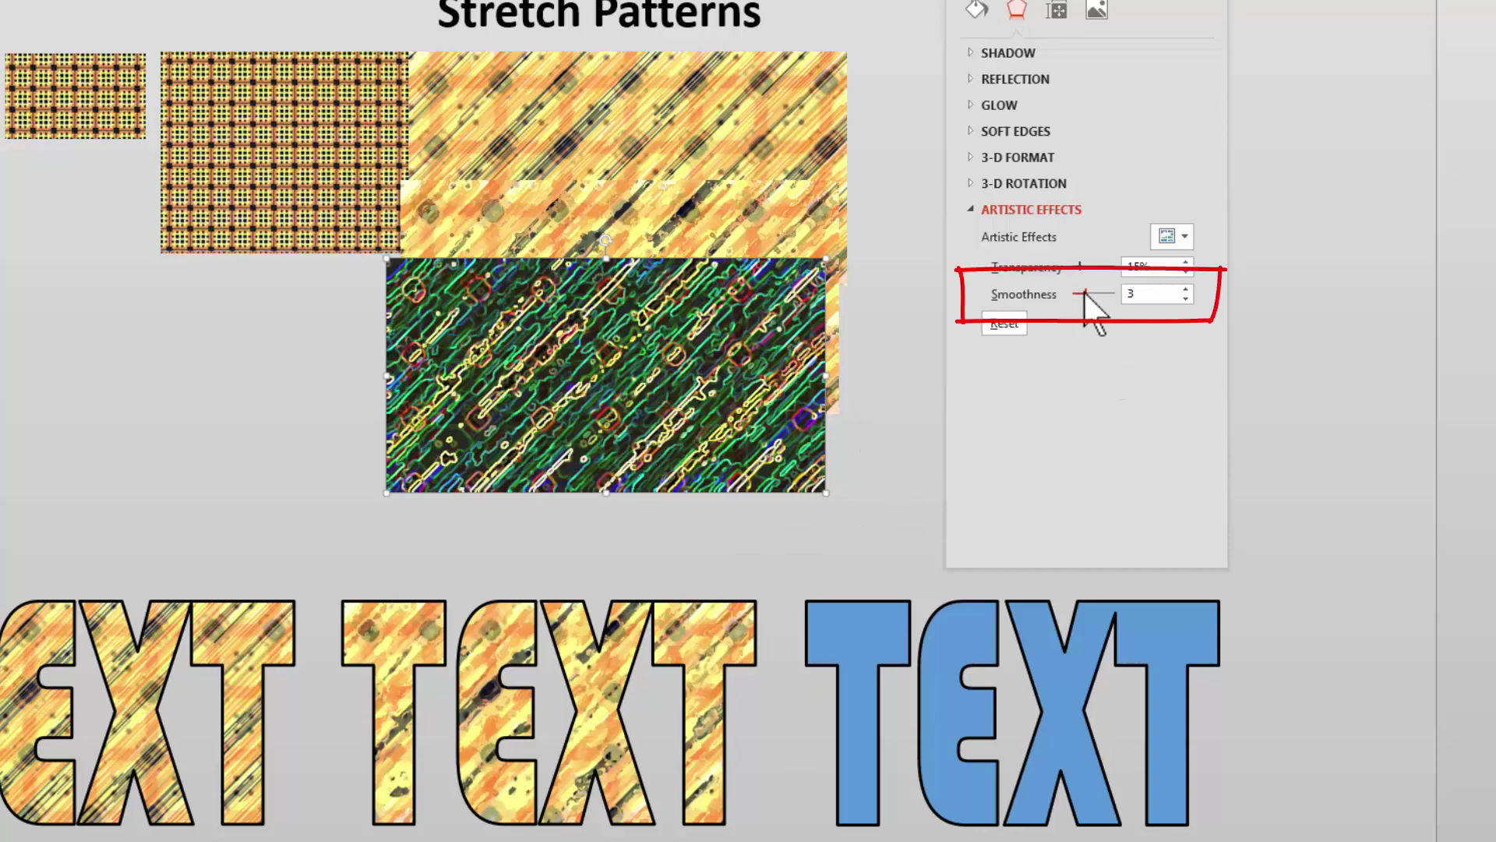
pyautogui.moveTo(1085, 294); pyautogui.dragTo(1099, 295)
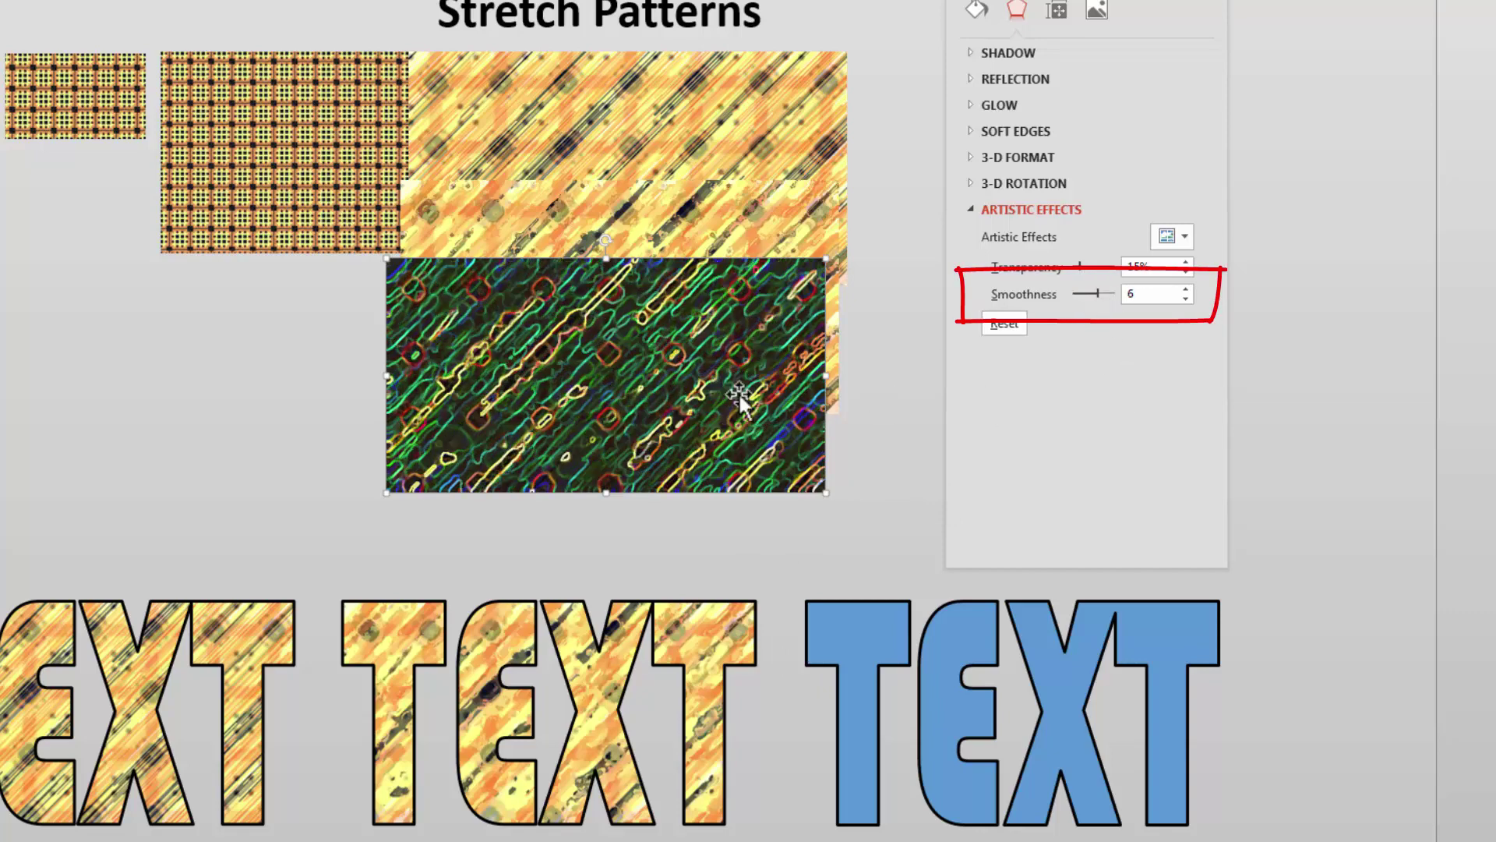
pyautogui.click(1097, 10)
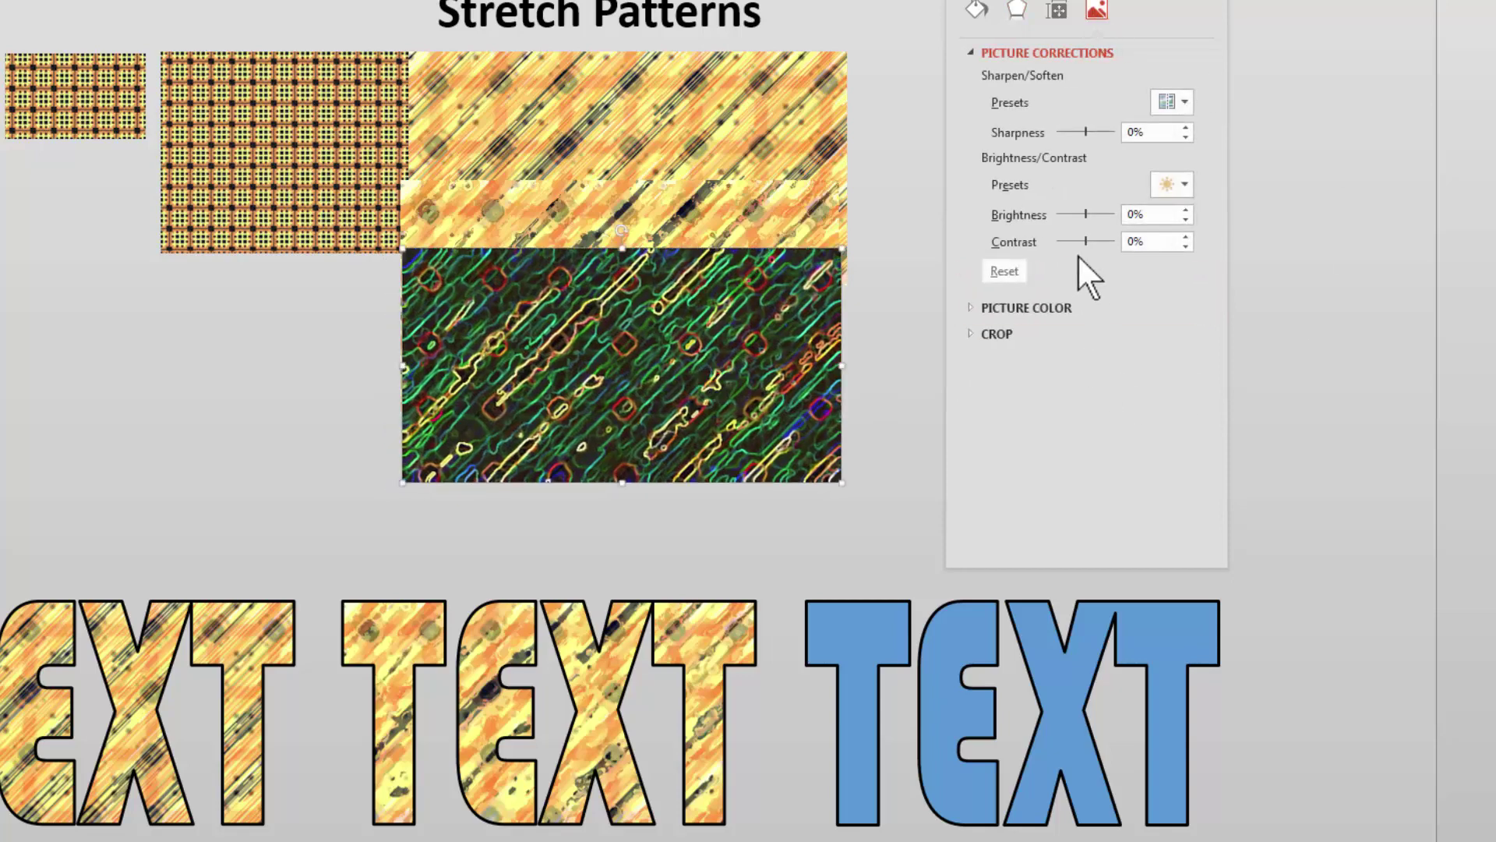
pyautogui.moveTo(1085, 214); pyautogui.dragTo(1090, 216)
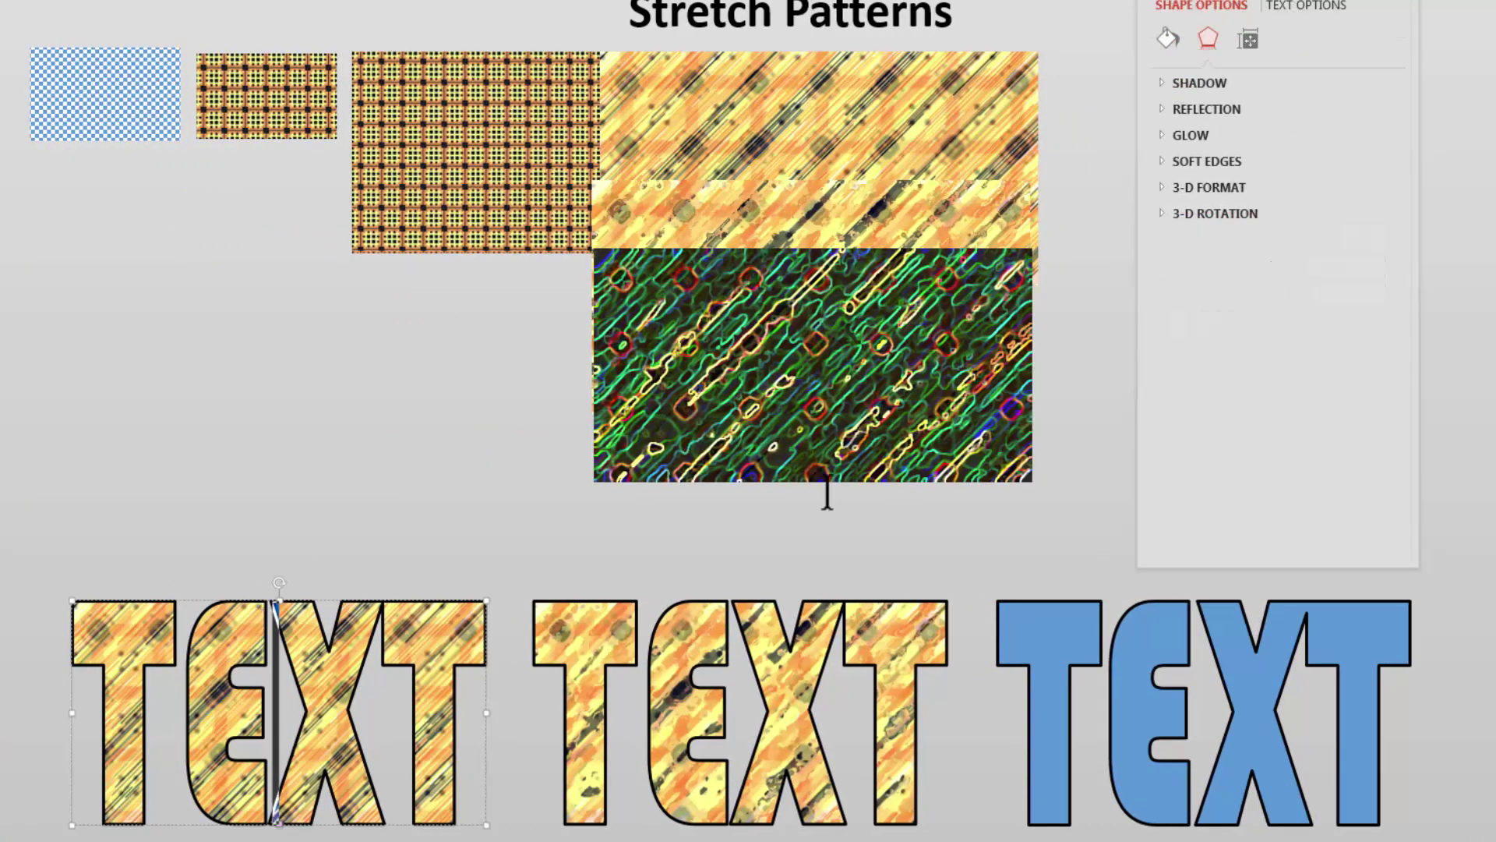
# Fill the first TEXT with the Glow Edges picture from the clipboard
pyautogui.click(1305, 6)
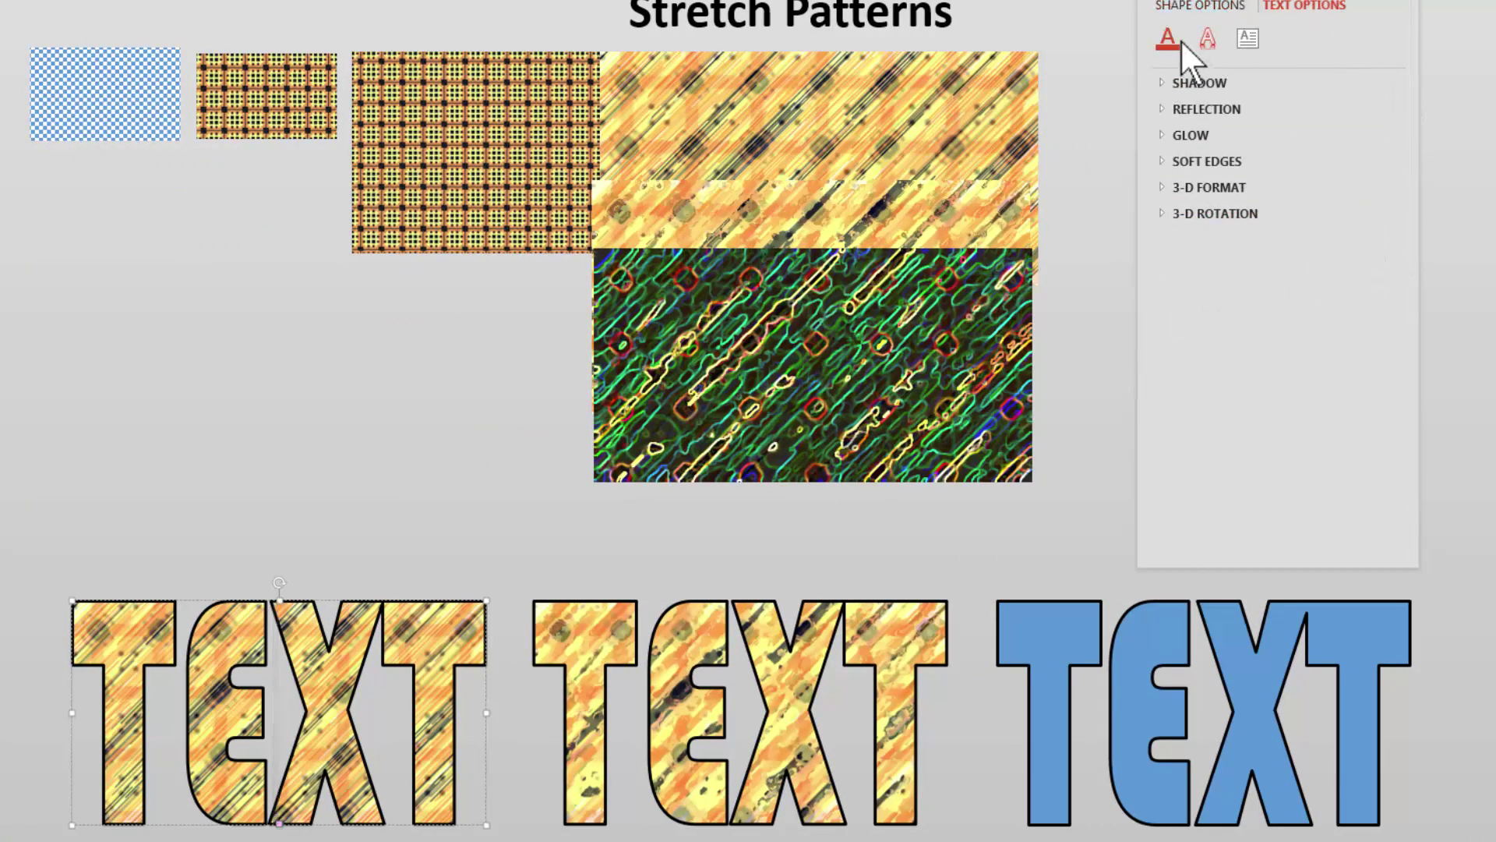
pyautogui.click(1169, 39)
pyautogui.click(1278, 258)
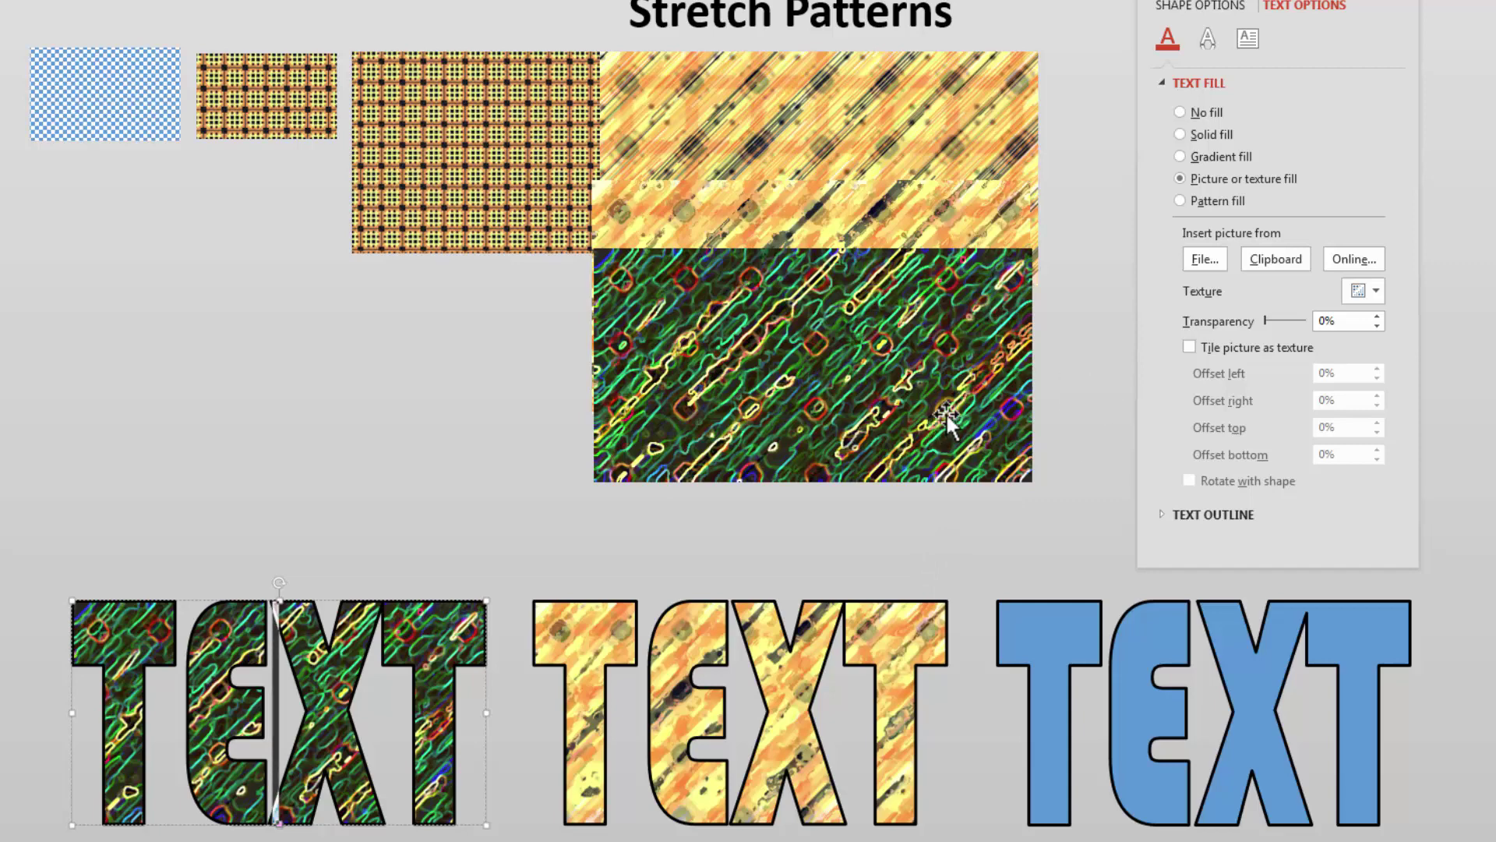
# Move the Glow Edges picture up and paste a copy of it as a picture, positioned just below
pyautogui.moveTo(946, 413); pyautogui.dragTo(944, 318)
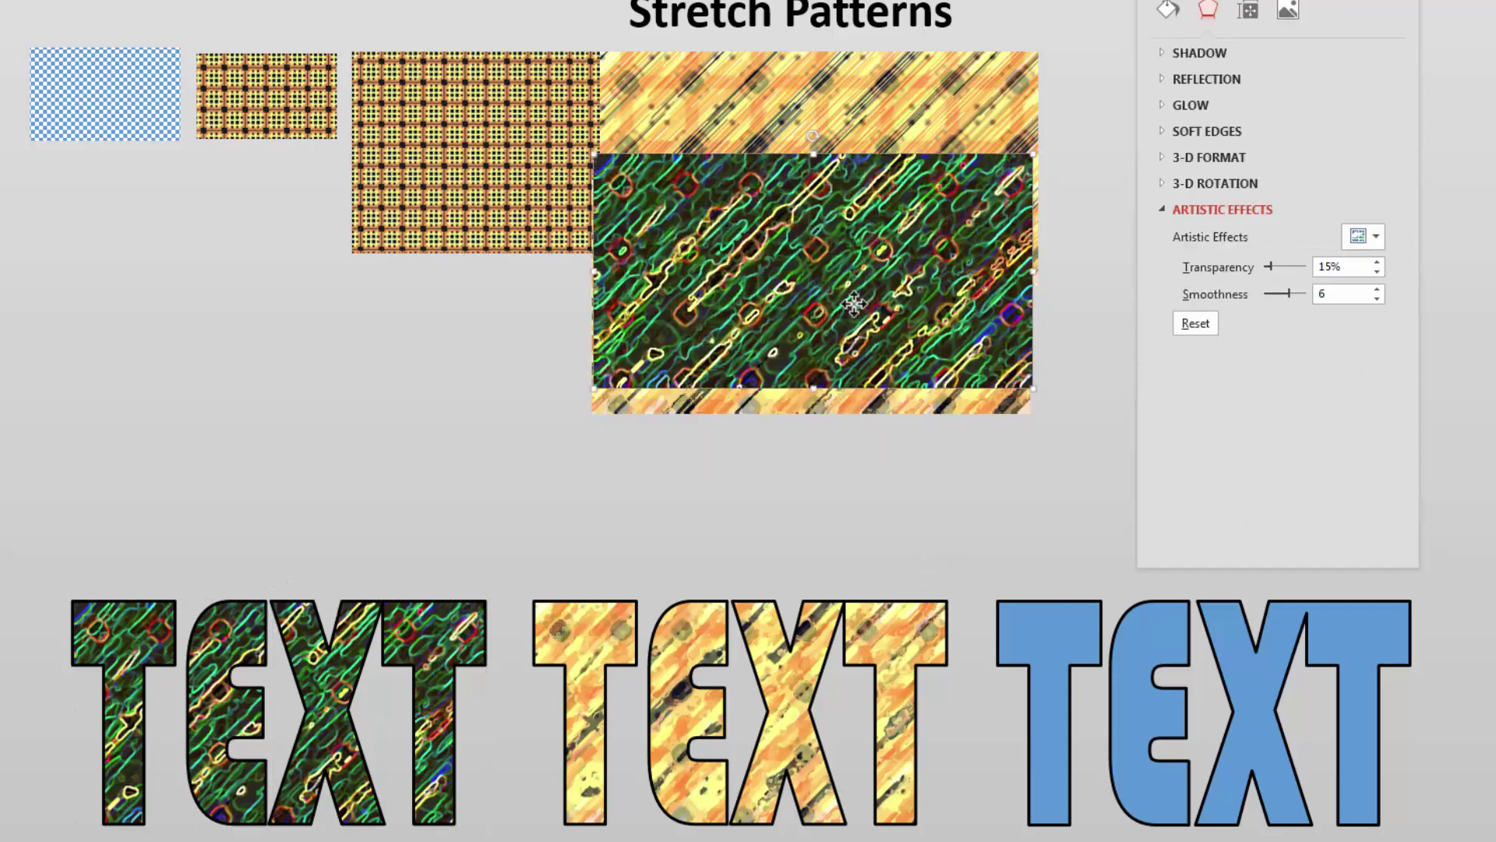
pyautogui.hotkey('ctrl', 'v')
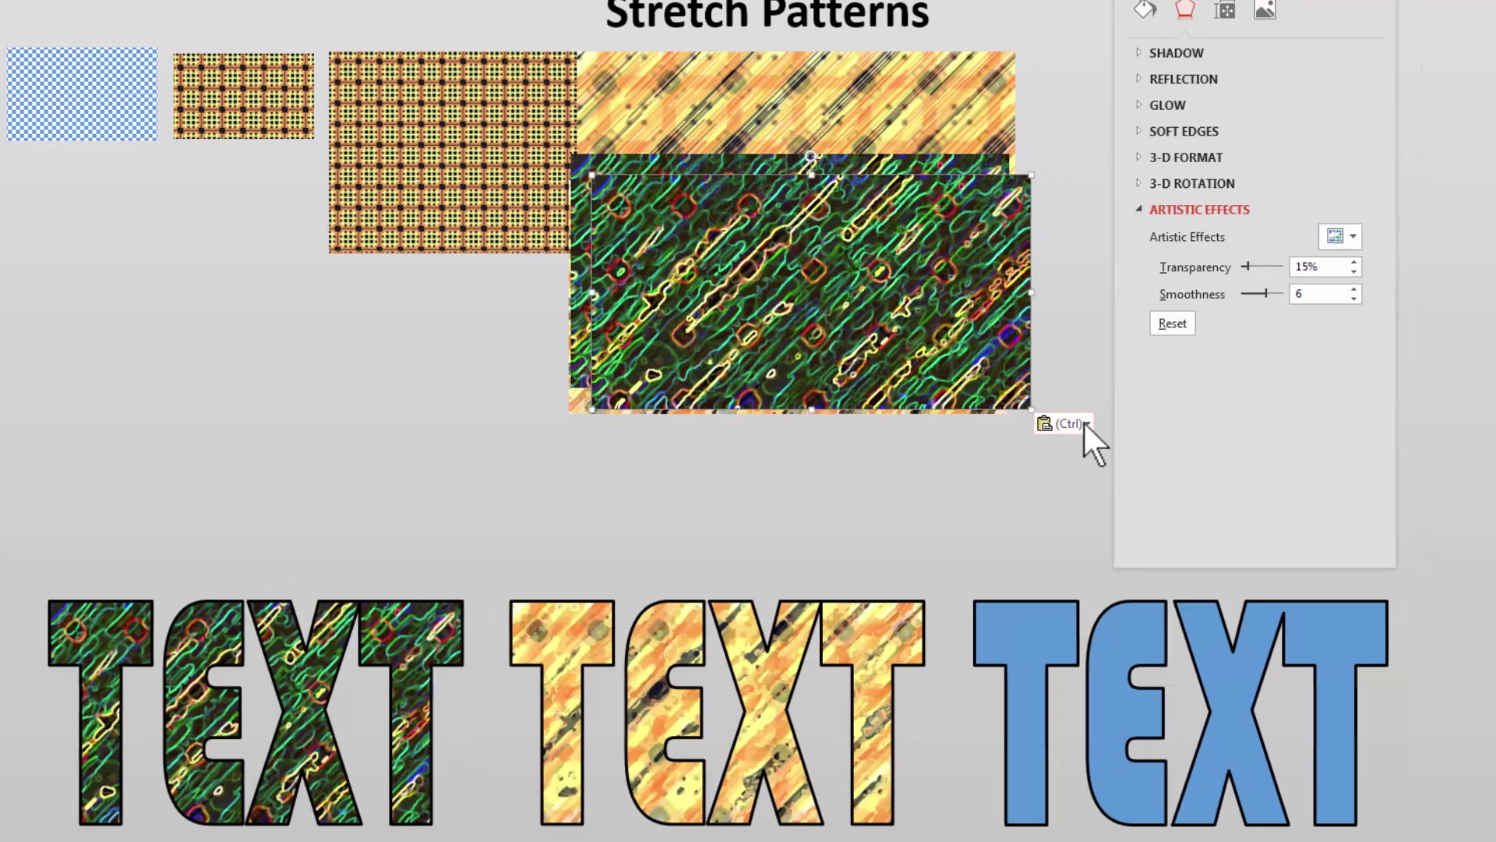
pyautogui.click(1086, 423)
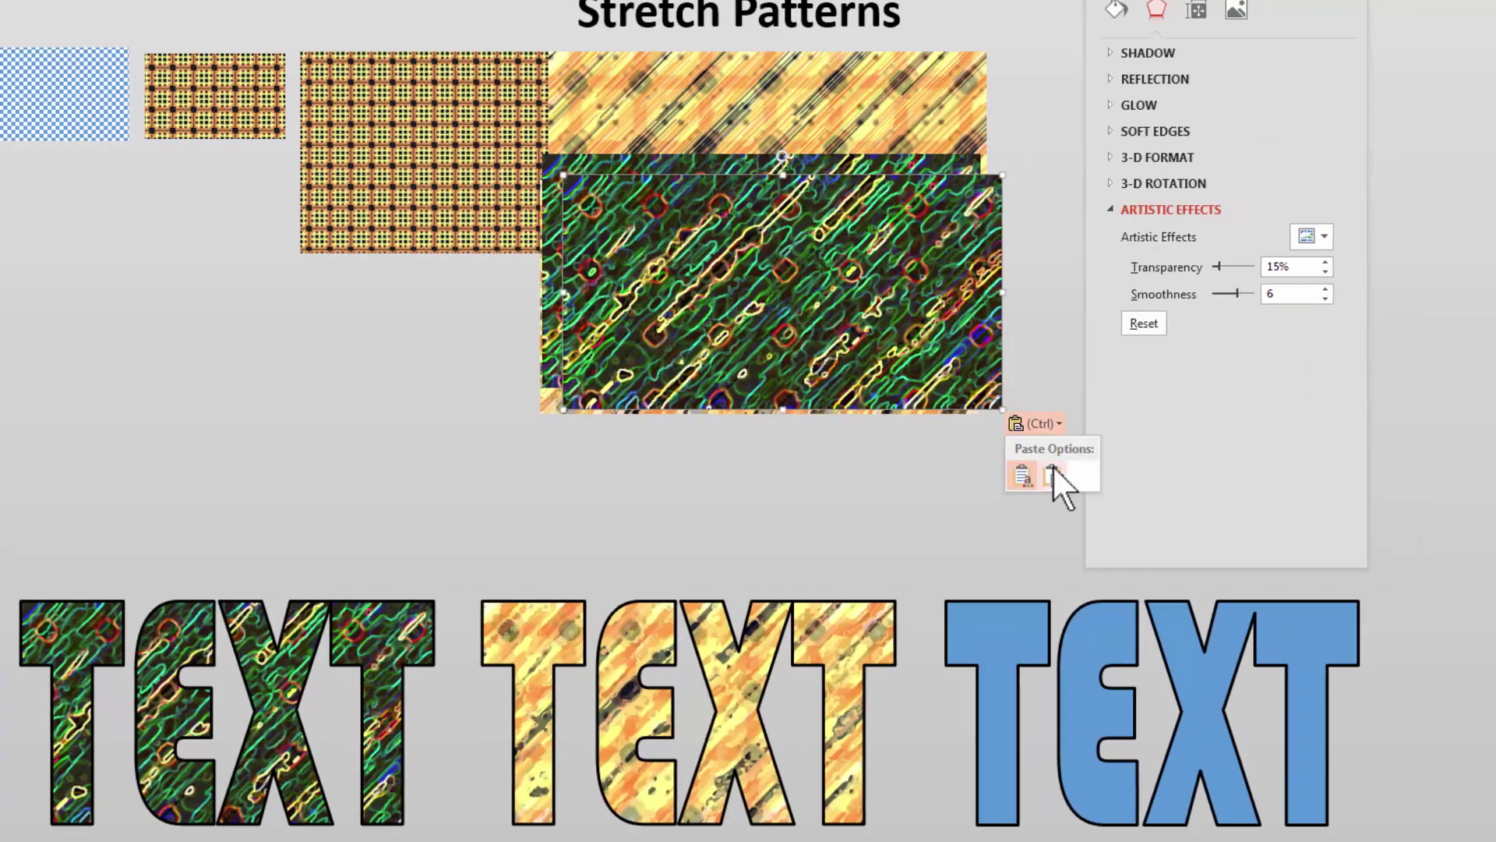
pyautogui.click(1052, 465)
pyautogui.moveTo(845, 472); pyautogui.dragTo(811, 473)
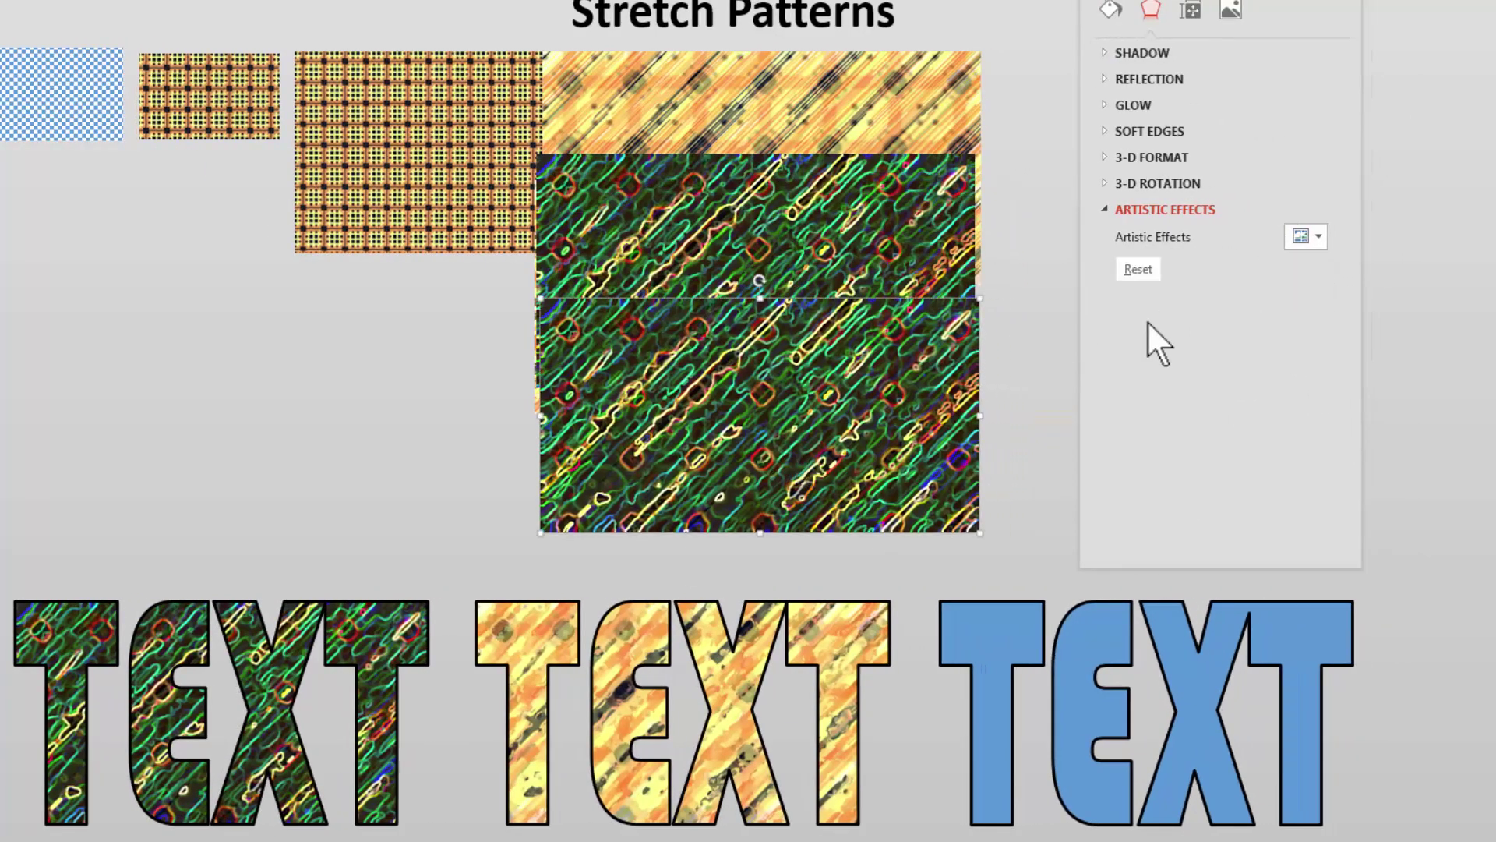
# Apply the Paint Brush artistic effect with brush size 1 to the pasted Glow Edges copy and brighten it slightly
pyautogui.click(1317, 235)
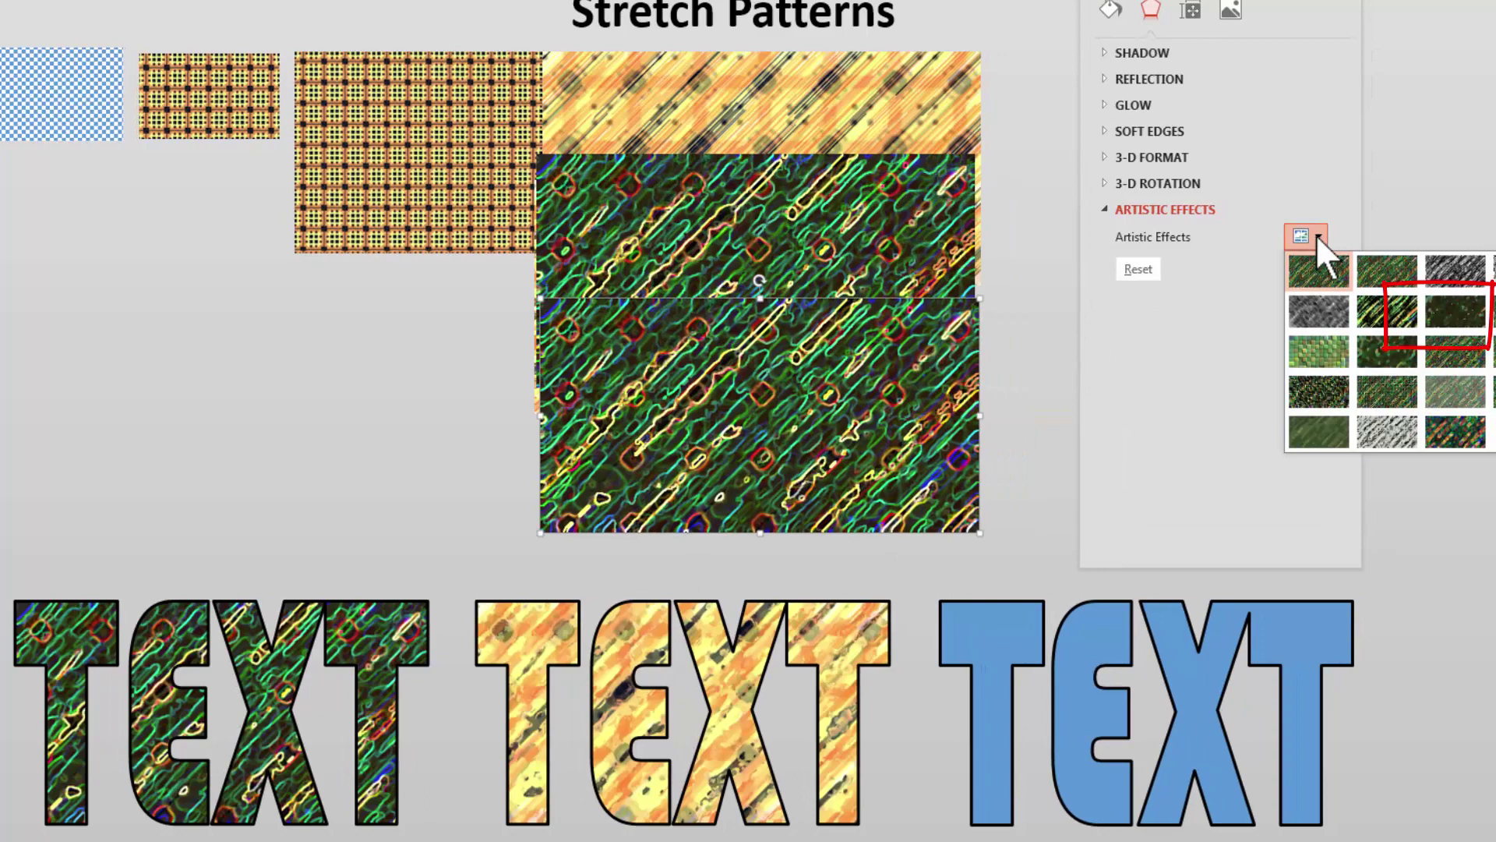
pyautogui.click(1451, 305)
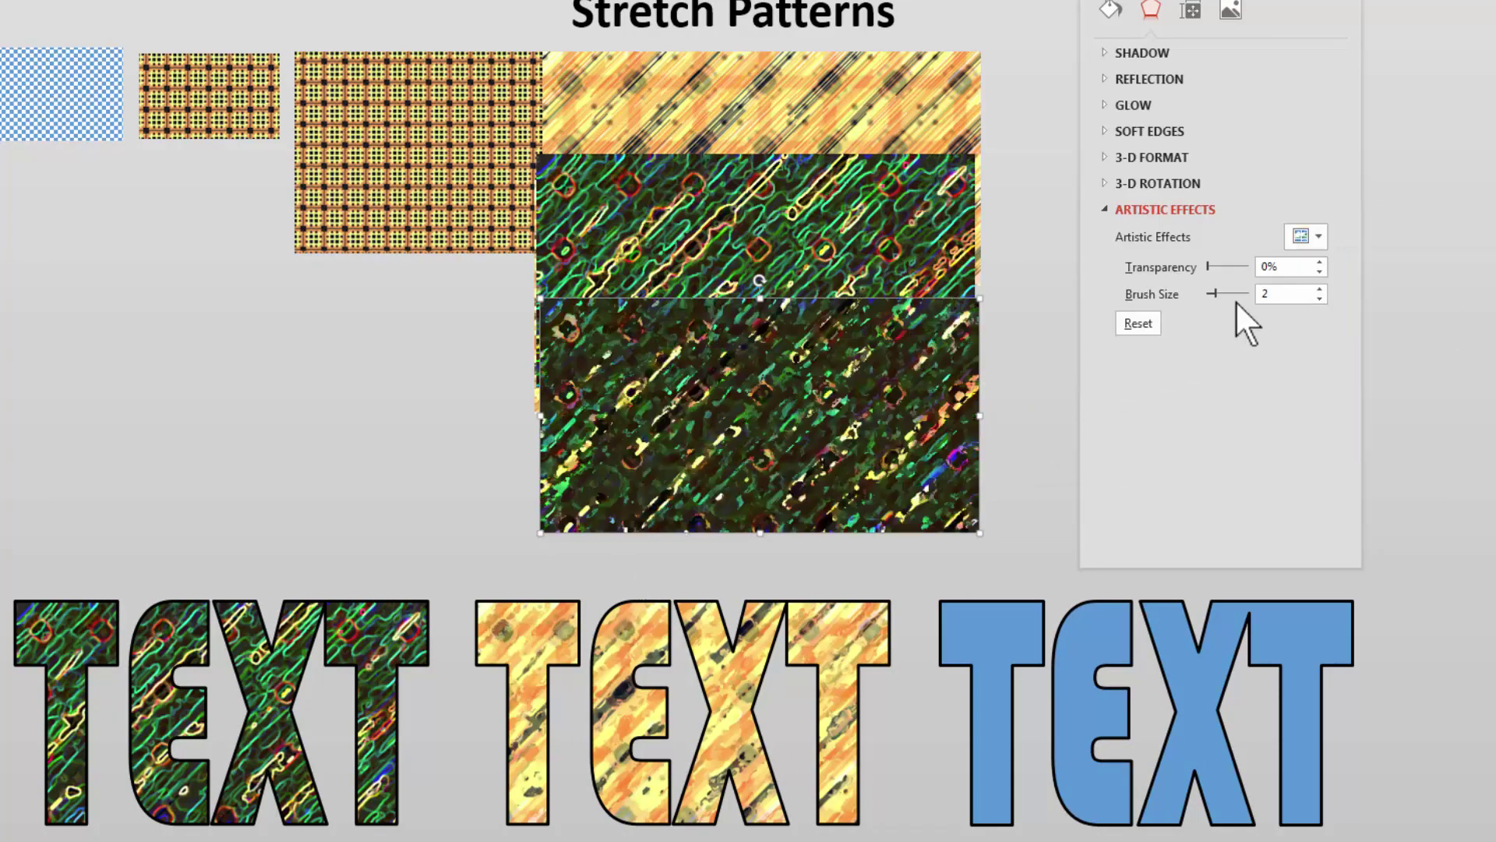
pyautogui.moveTo(1213, 293); pyautogui.dragTo(1186, 293)
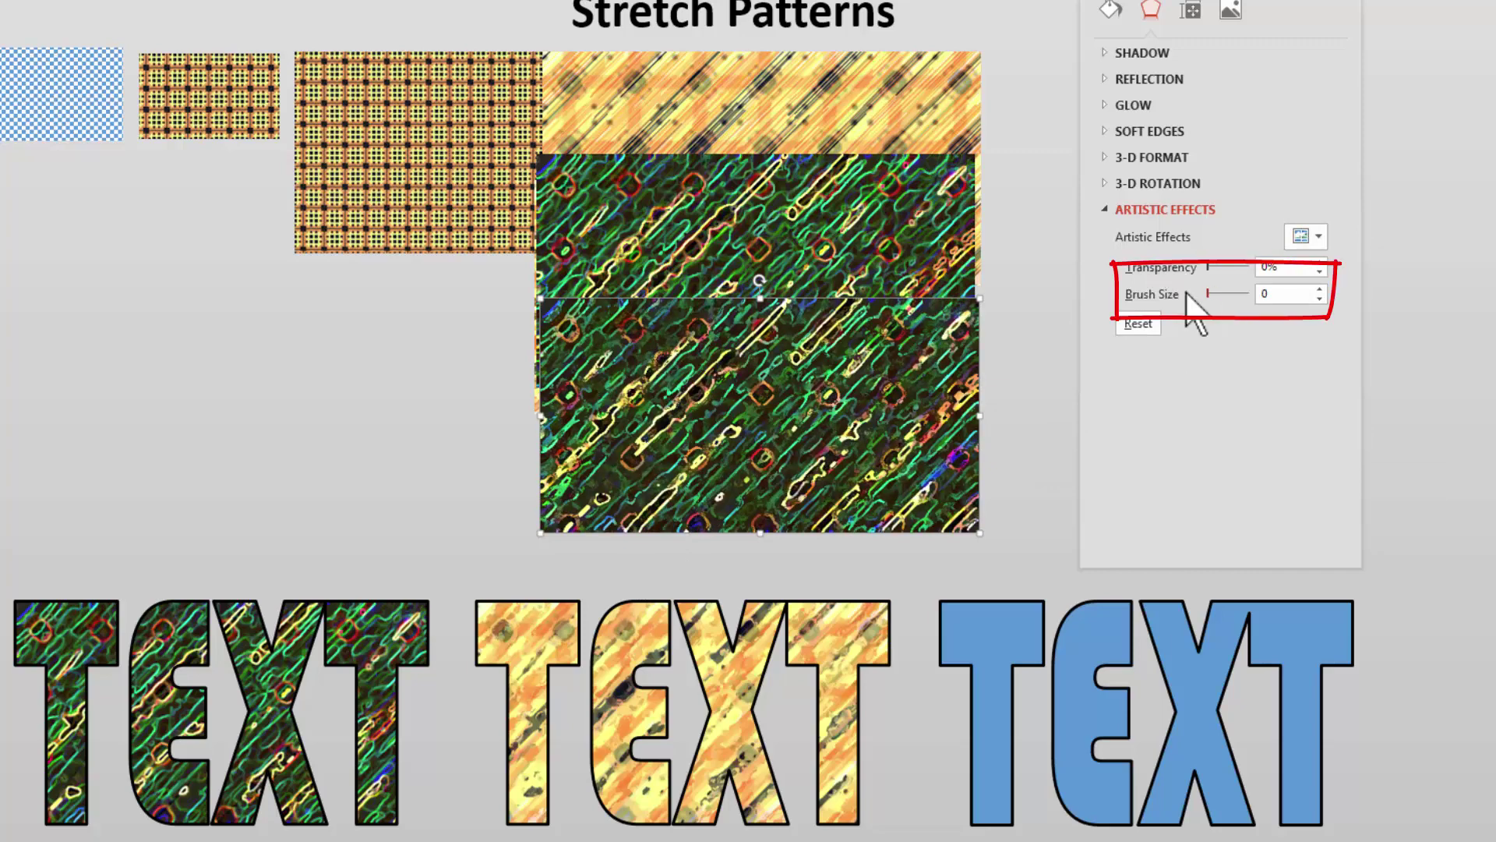
pyautogui.click(1231, 293)
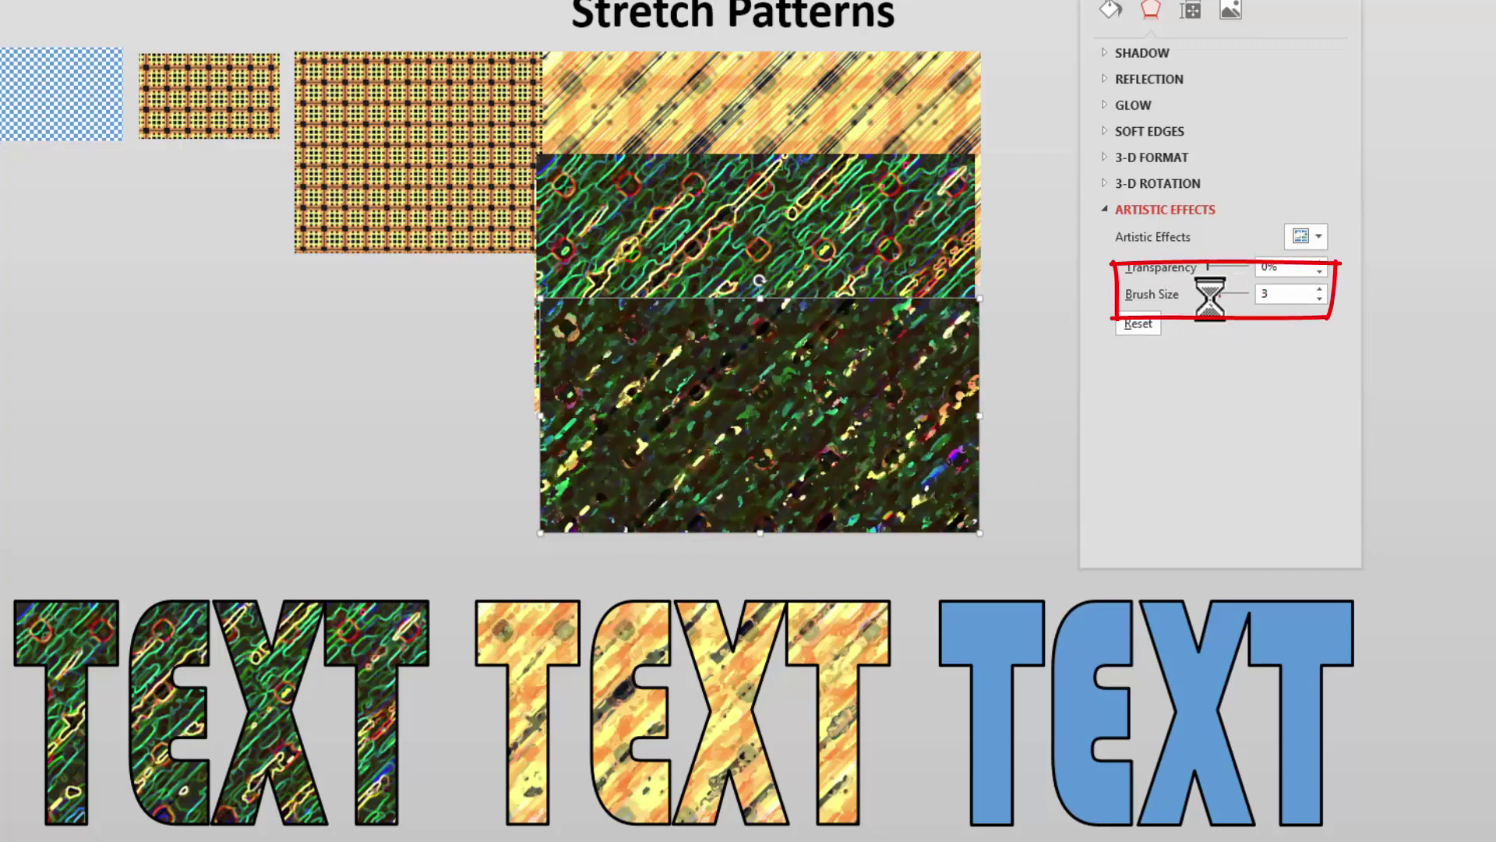
pyautogui.click(1206, 299)
pyautogui.click(1210, 301)
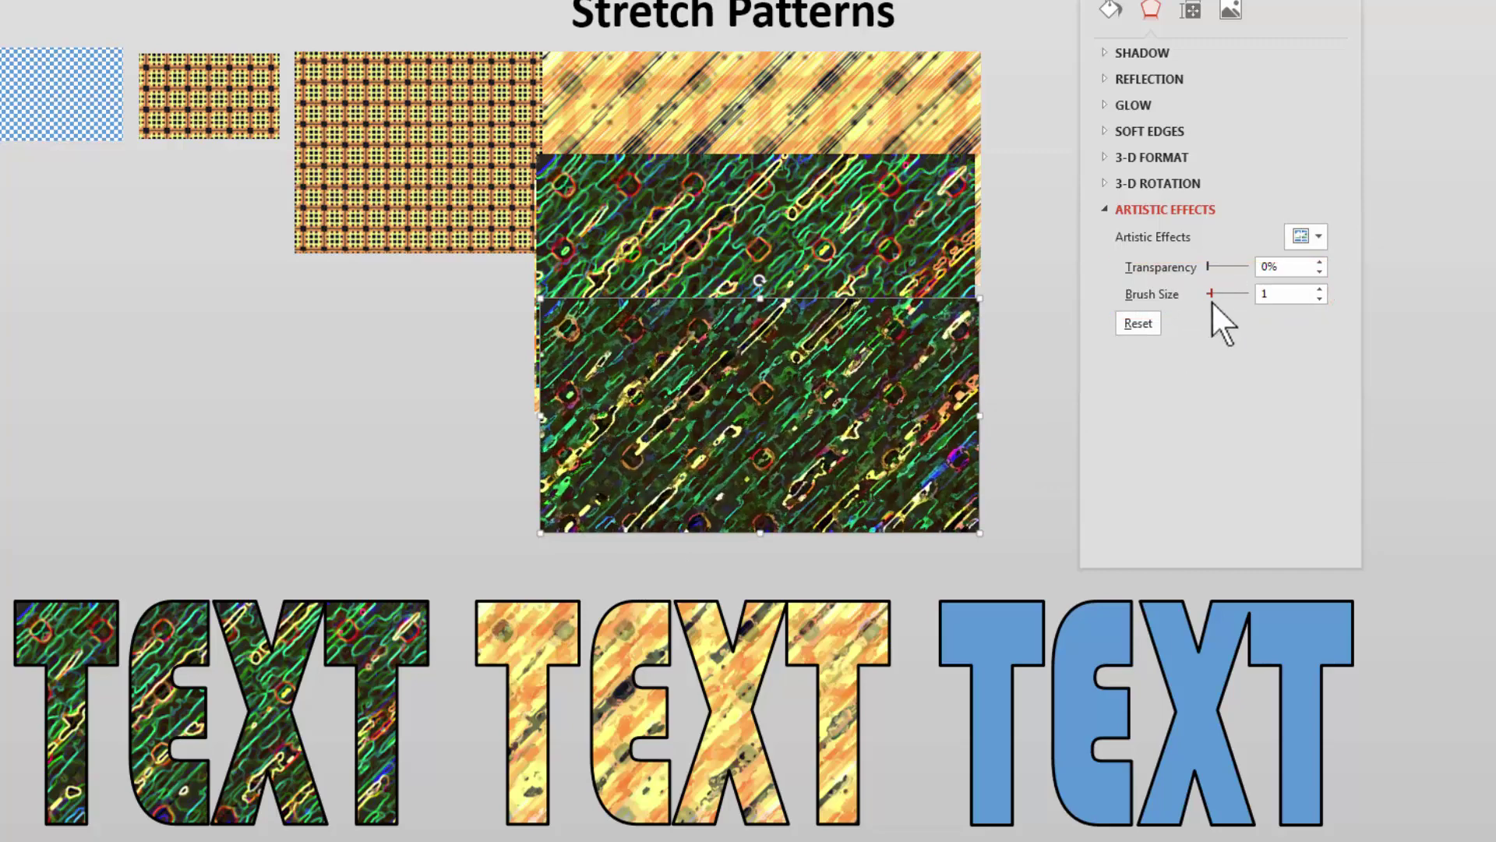
pyautogui.moveTo(796, 427)
pyautogui.mouseDown()
pyautogui.moveTo(785, 385)
pyautogui.moveTo(769, 394)
pyautogui.mouseUp()
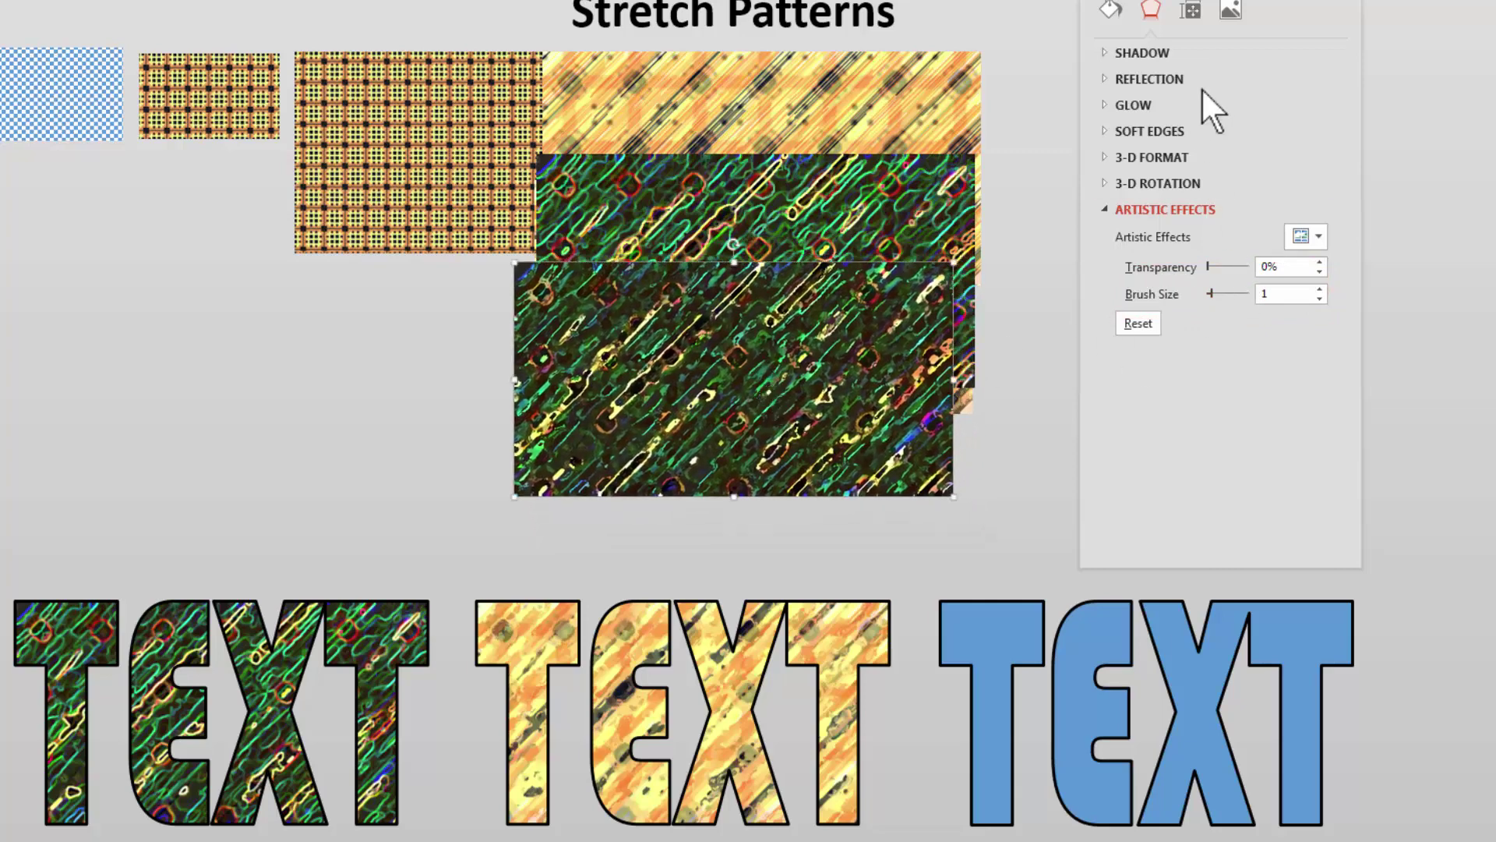
pyautogui.click(1233, 11)
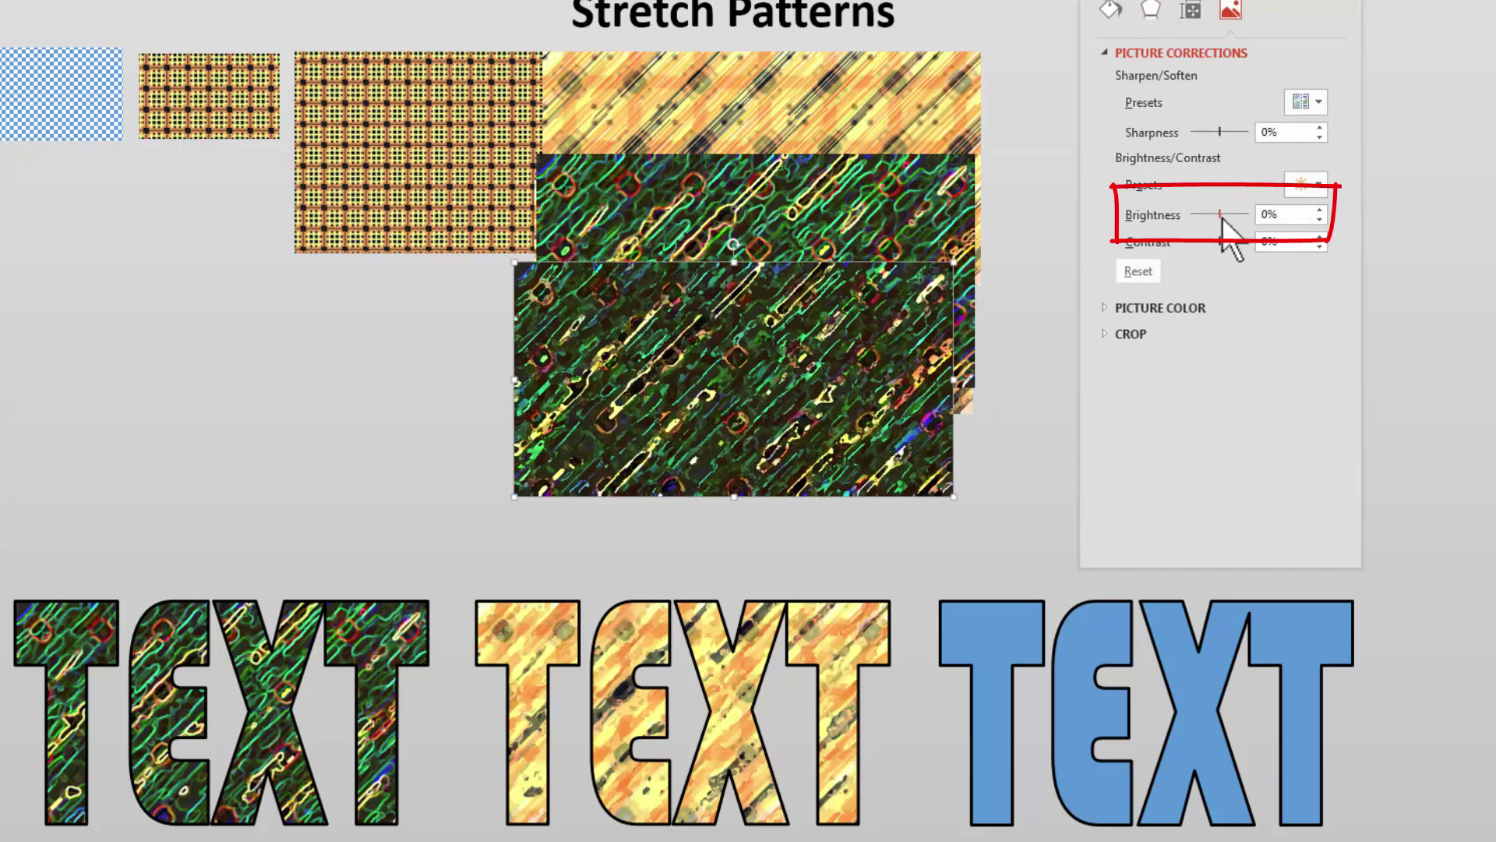
pyautogui.moveTo(1224, 213); pyautogui.dragTo(1228, 213)
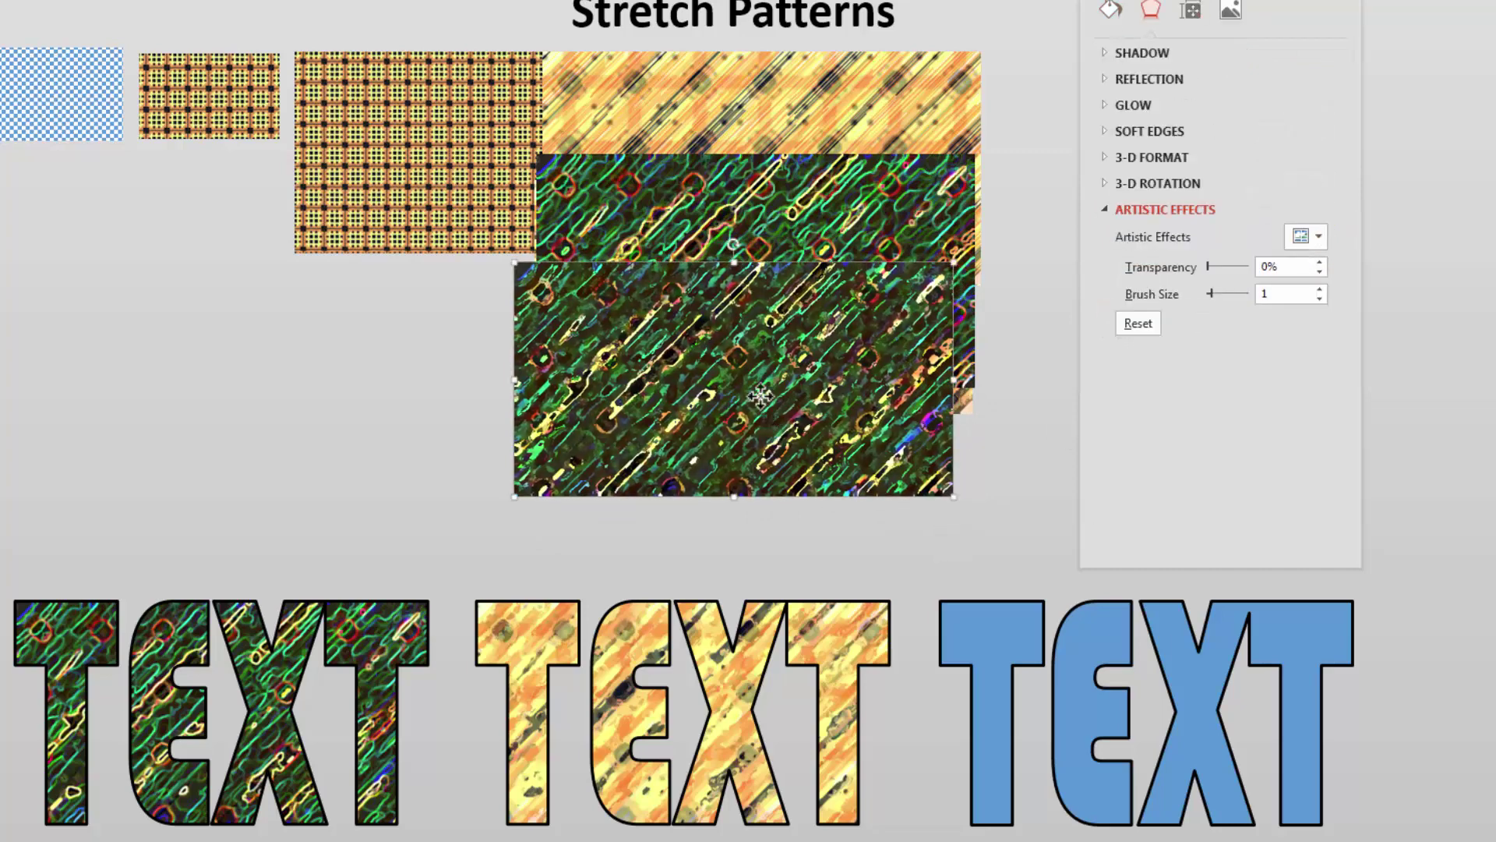
# Fill the second TEXT with the brightened Paint Brush picture from the clipboard and reposition the picture on the slide
pyautogui.click(705, 678)
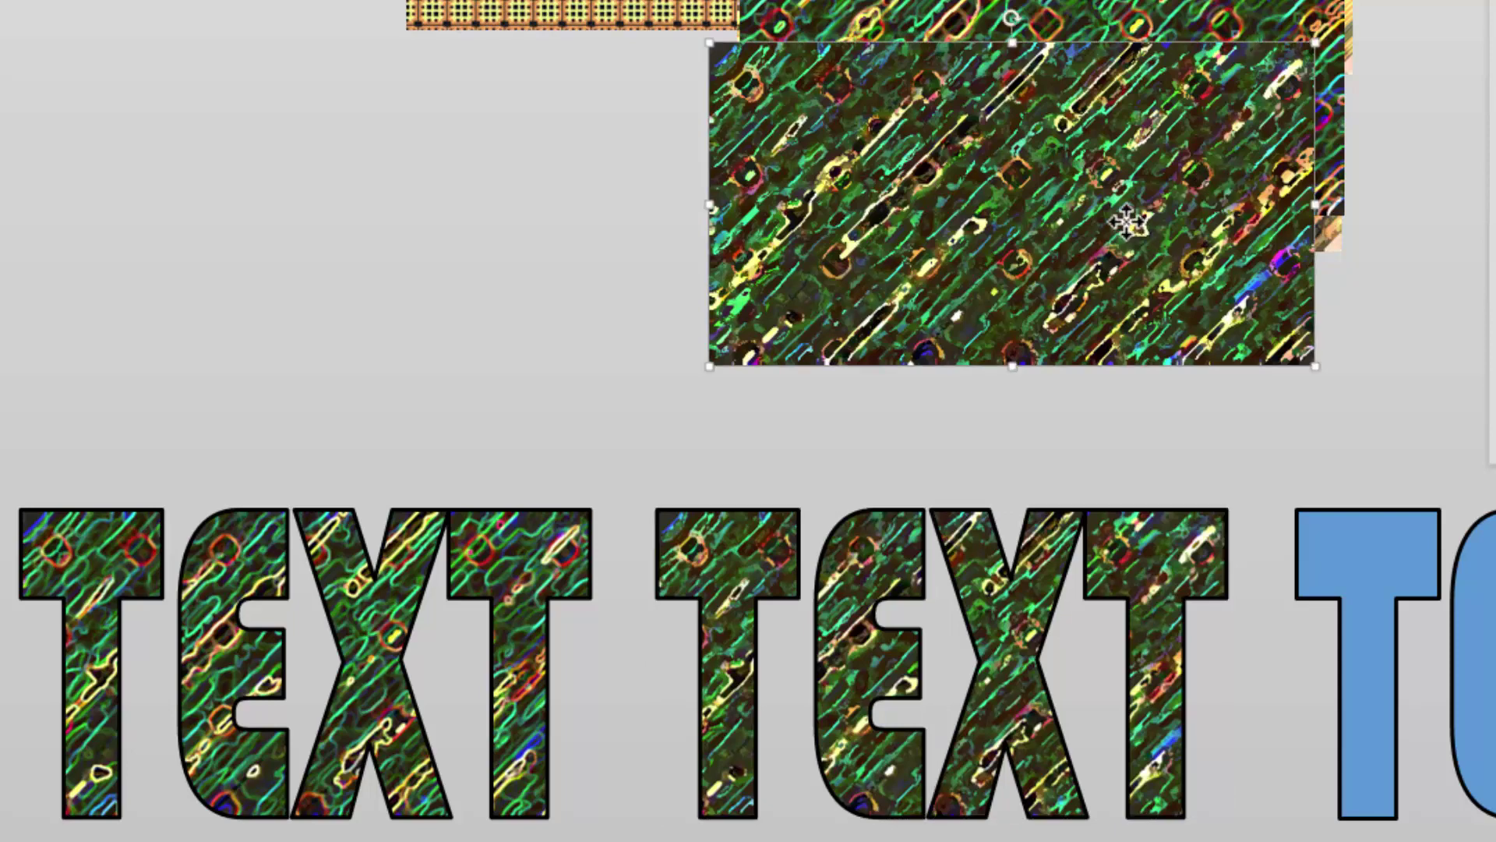
pyautogui.moveTo(1131, 224); pyautogui.dragTo(1131, 276)
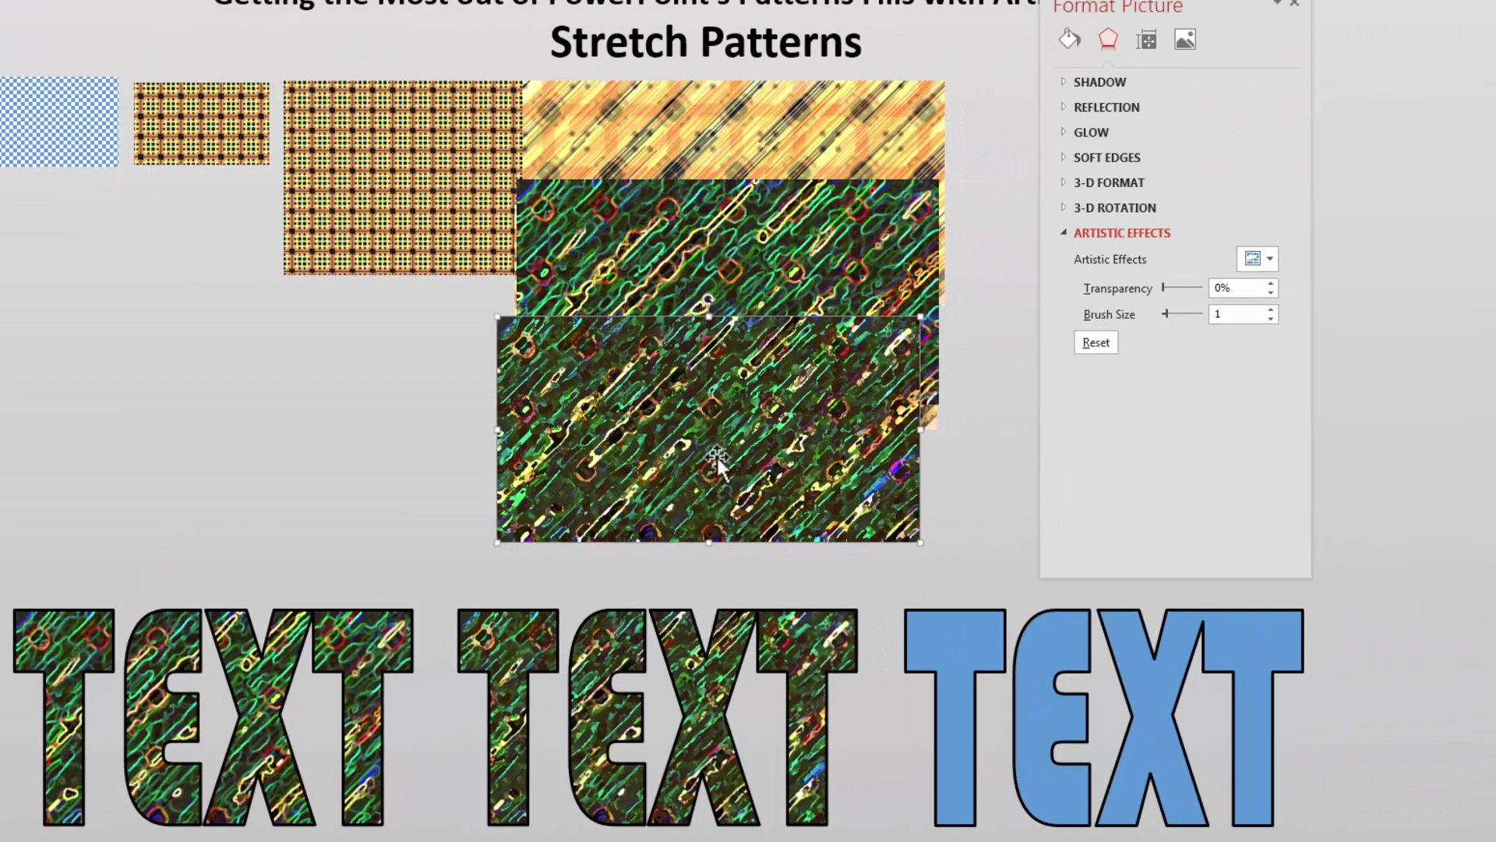
pyautogui.moveTo(717, 463); pyautogui.dragTo(740, 435)
# Try the Watercolor Sponge artistic effect with brush size 0 on the lower picture
pyautogui.click(1257, 258)
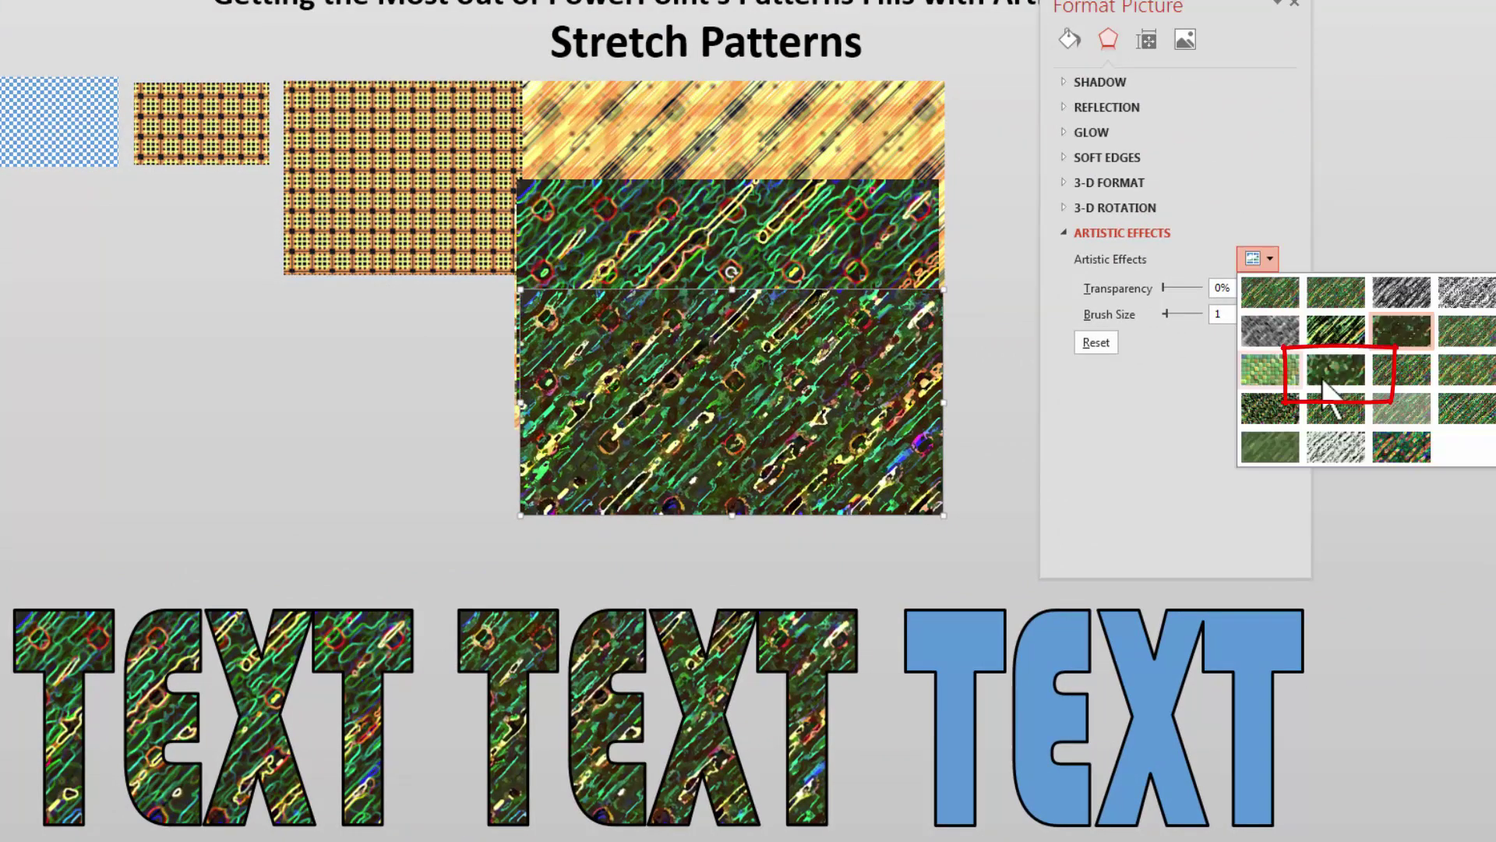
pyautogui.click(1331, 378)
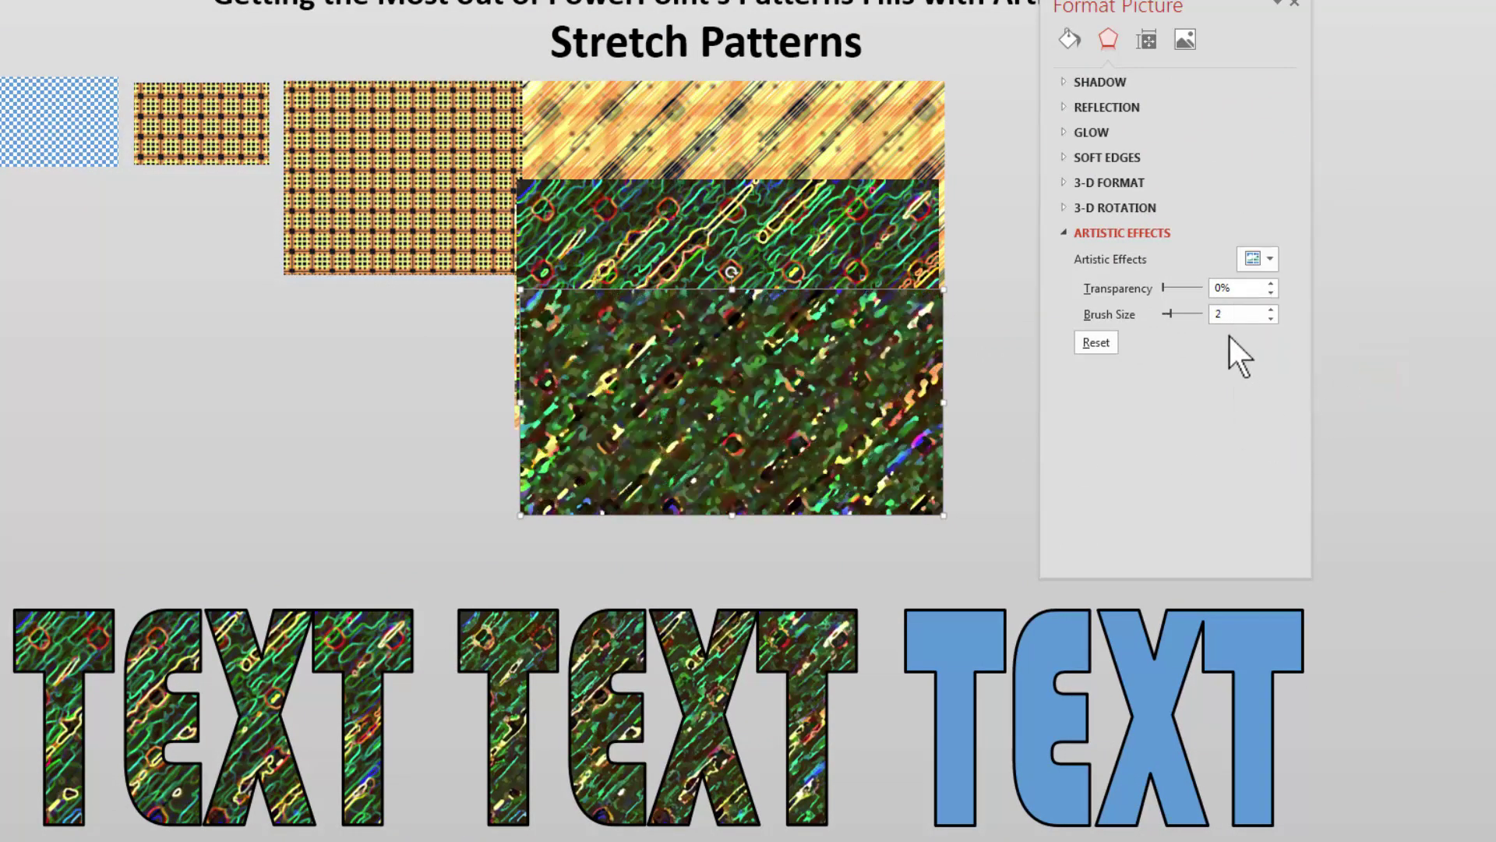
pyautogui.moveTo(1171, 316); pyautogui.dragTo(1150, 321)
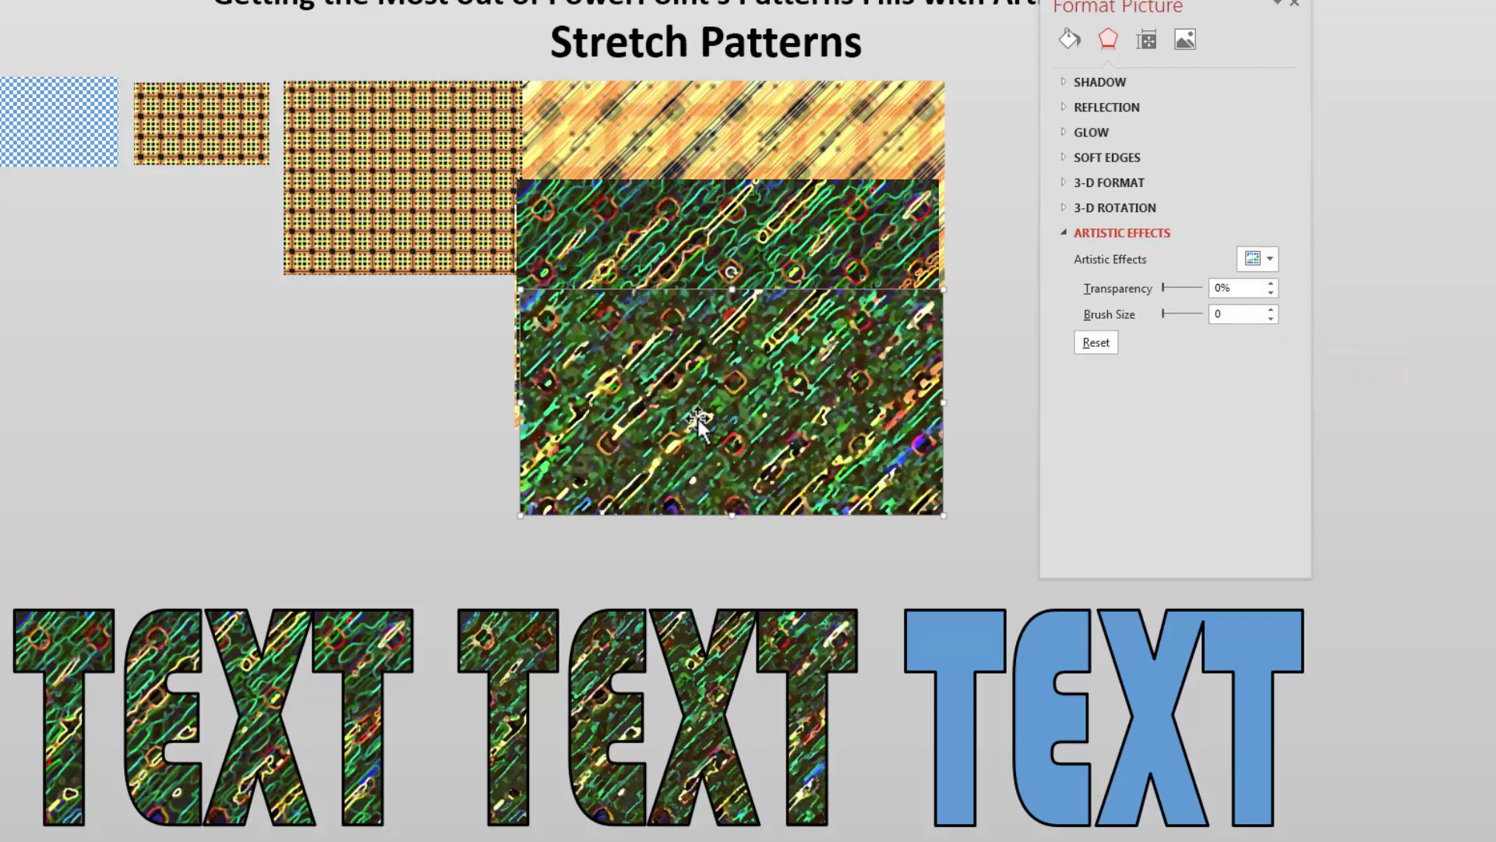
# Apply the Paint Strokes artistic effect with intensity 1 to the lower picture and move it down slightly
pyautogui.click(1260, 264)
pyautogui.click(1347, 331)
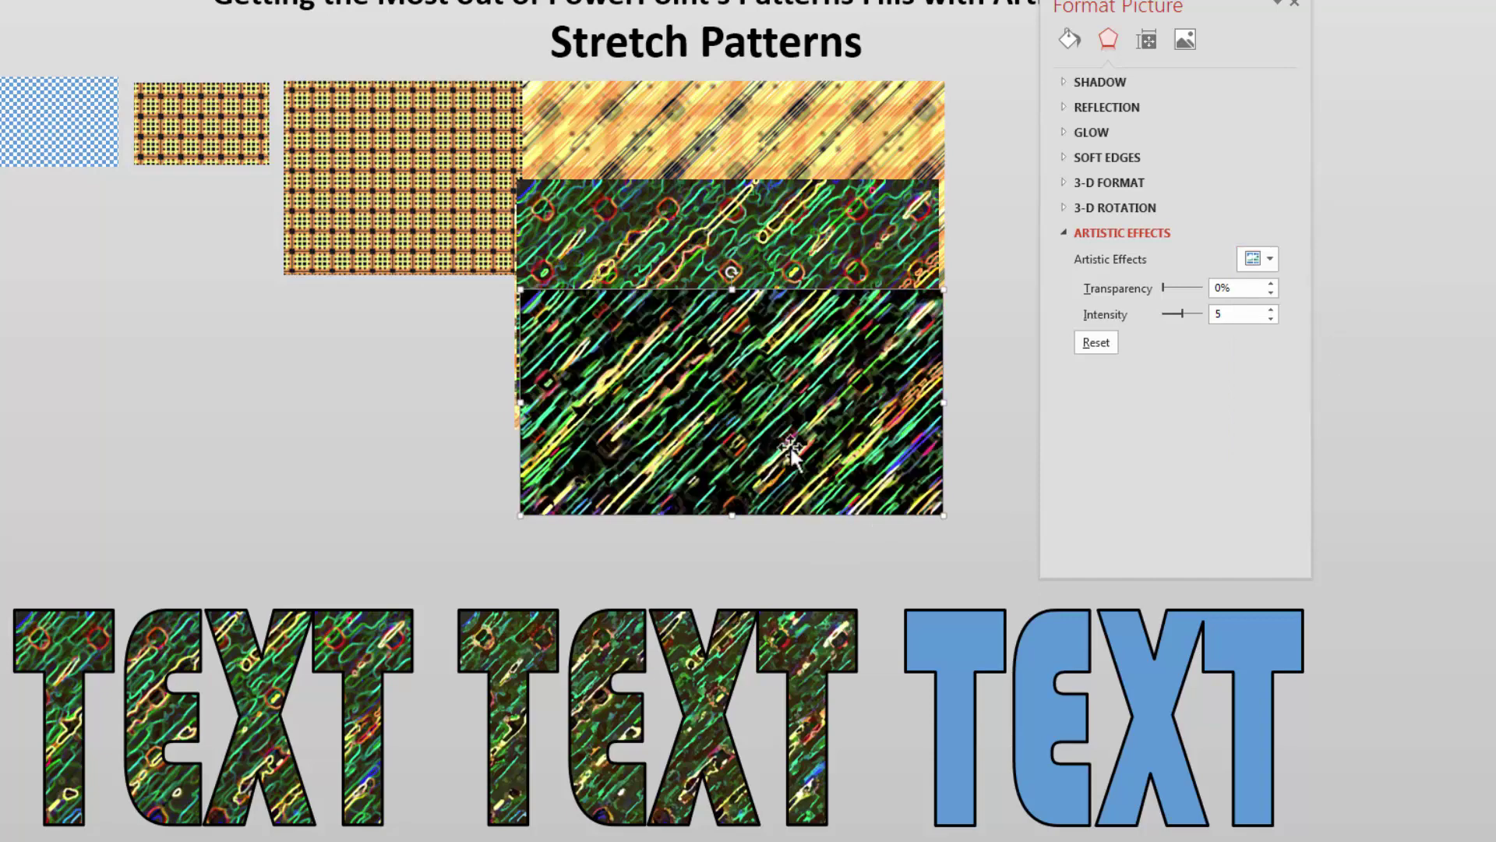
pyautogui.moveTo(1174, 320); pyautogui.dragTo(1167, 312)
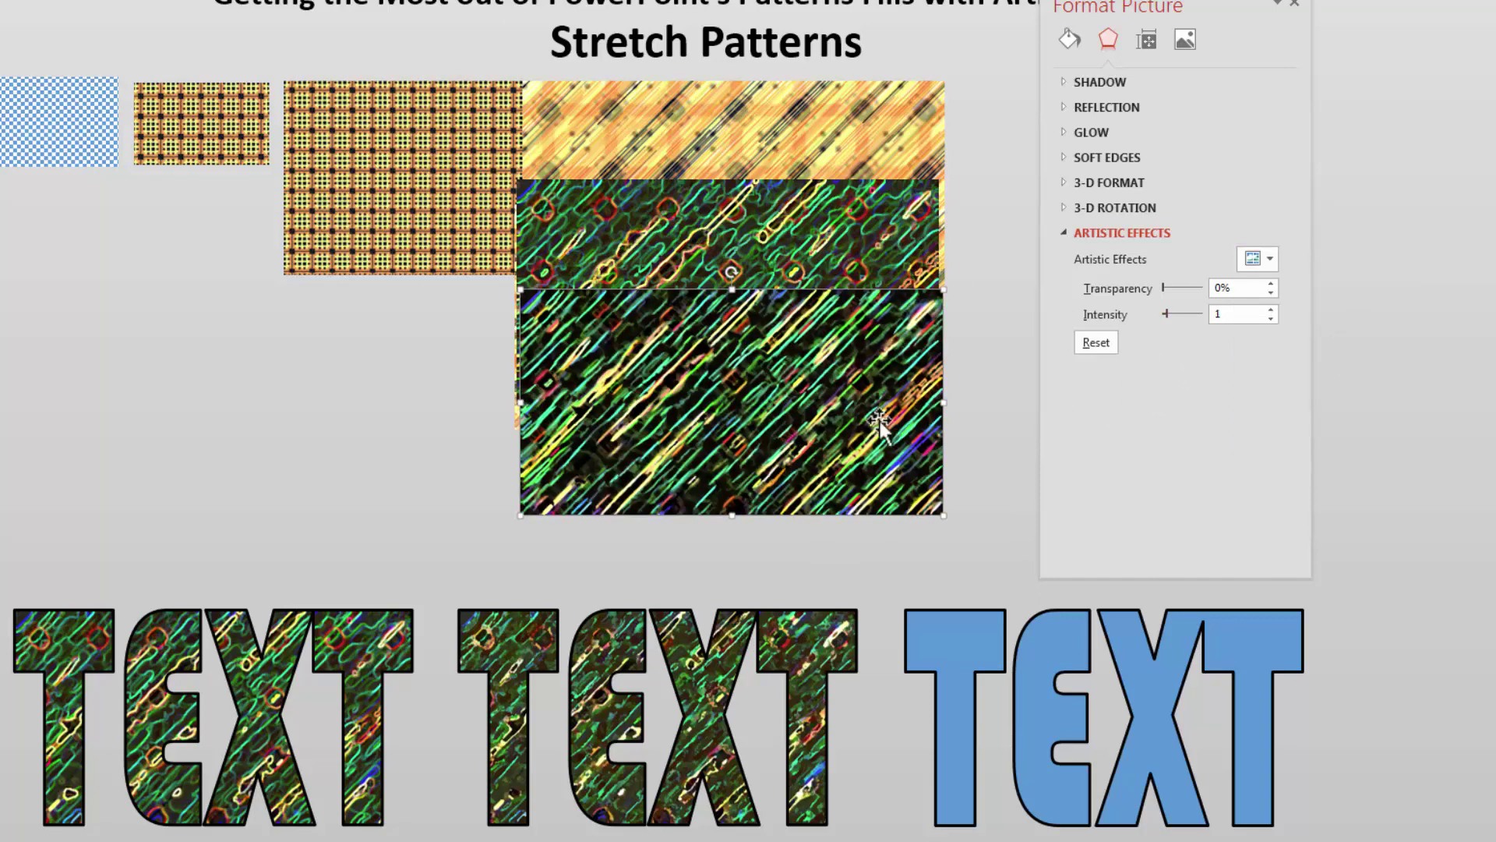
pyautogui.moveTo(880, 420); pyautogui.dragTo(875, 429)
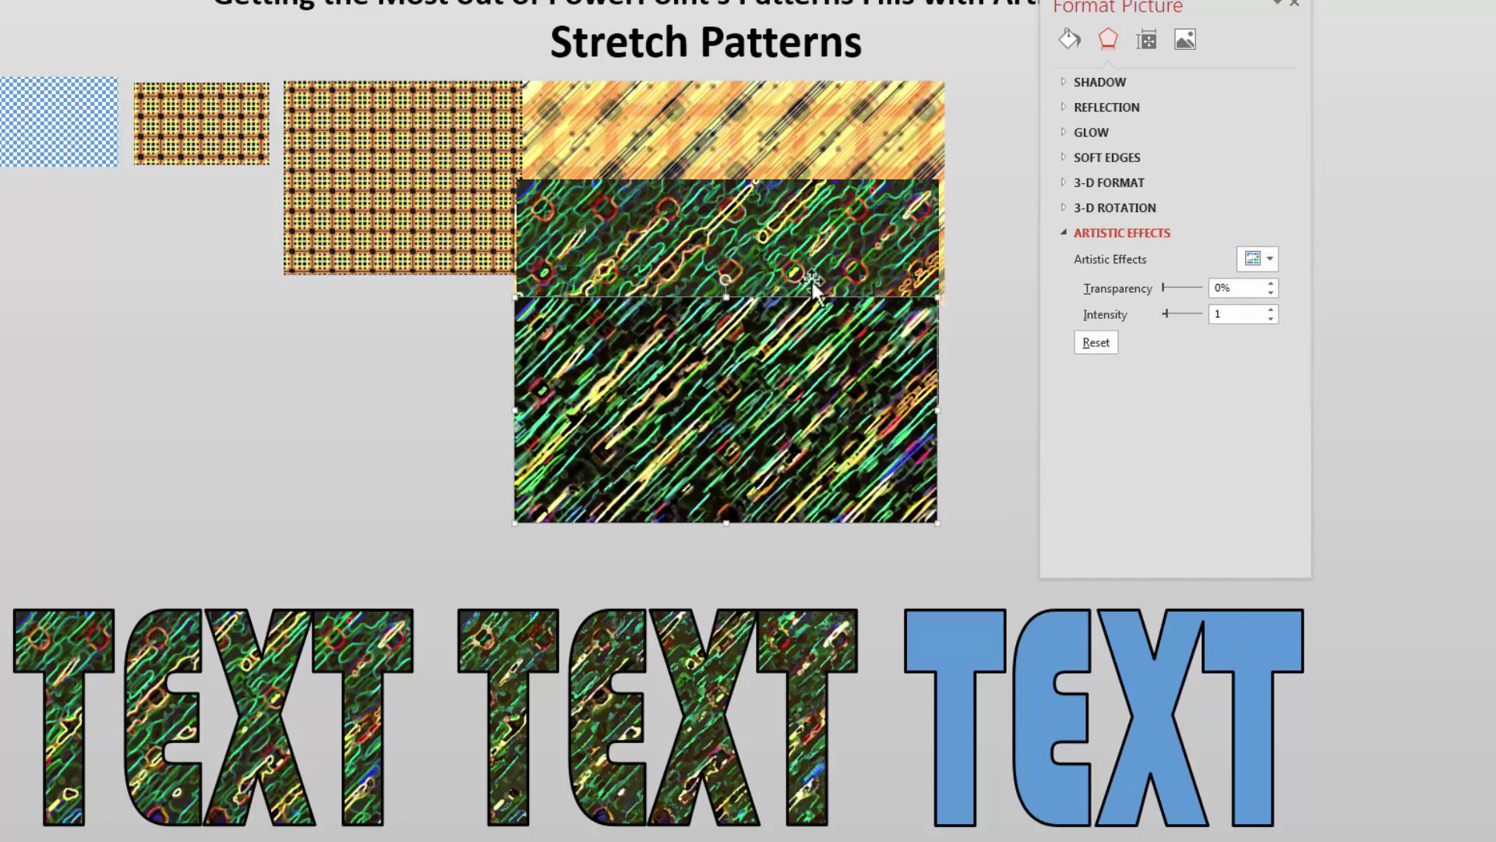
# Fill the first TEXT with the Paint Strokes version of the picture from the clipboard
pyautogui.click(204, 655)
pyautogui.click(1200, 36)
pyautogui.click(1069, 68)
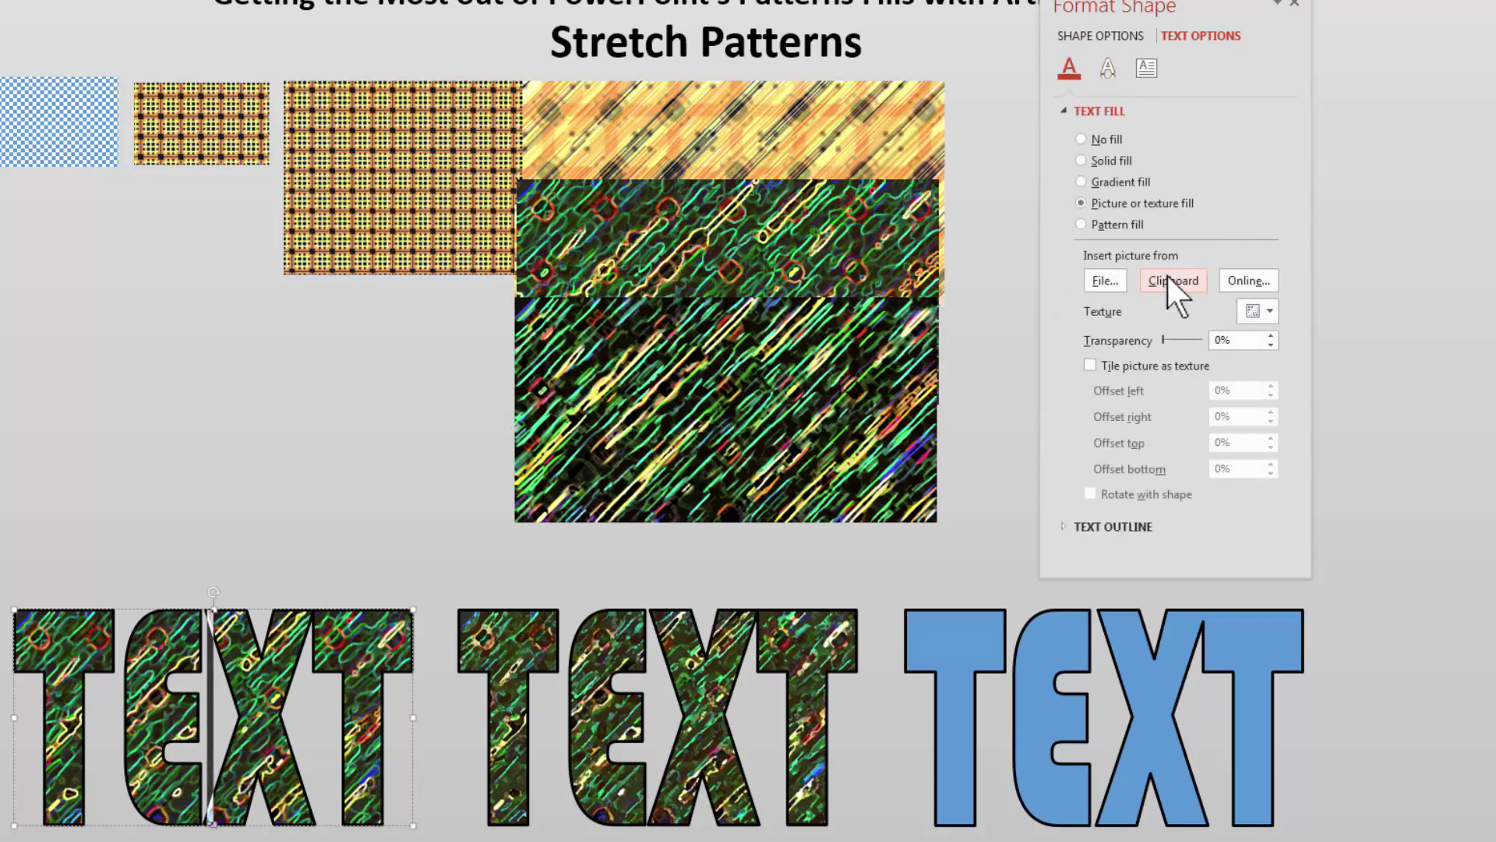
pyautogui.click(1169, 279)
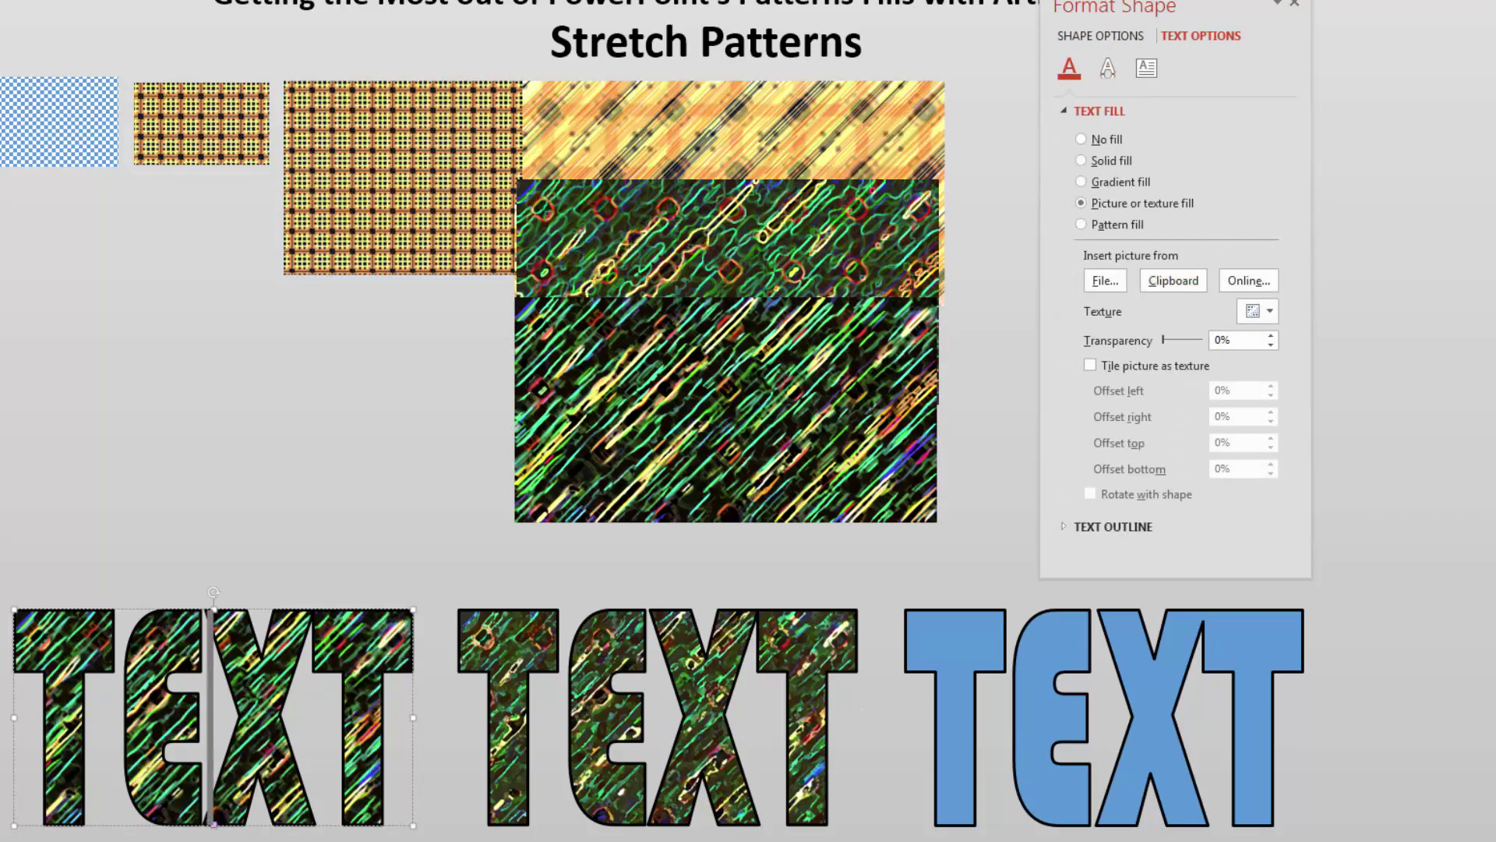
# Shift the lower Paint Strokes picture slightly and flip it horizontally
pyautogui.click(851, 469)
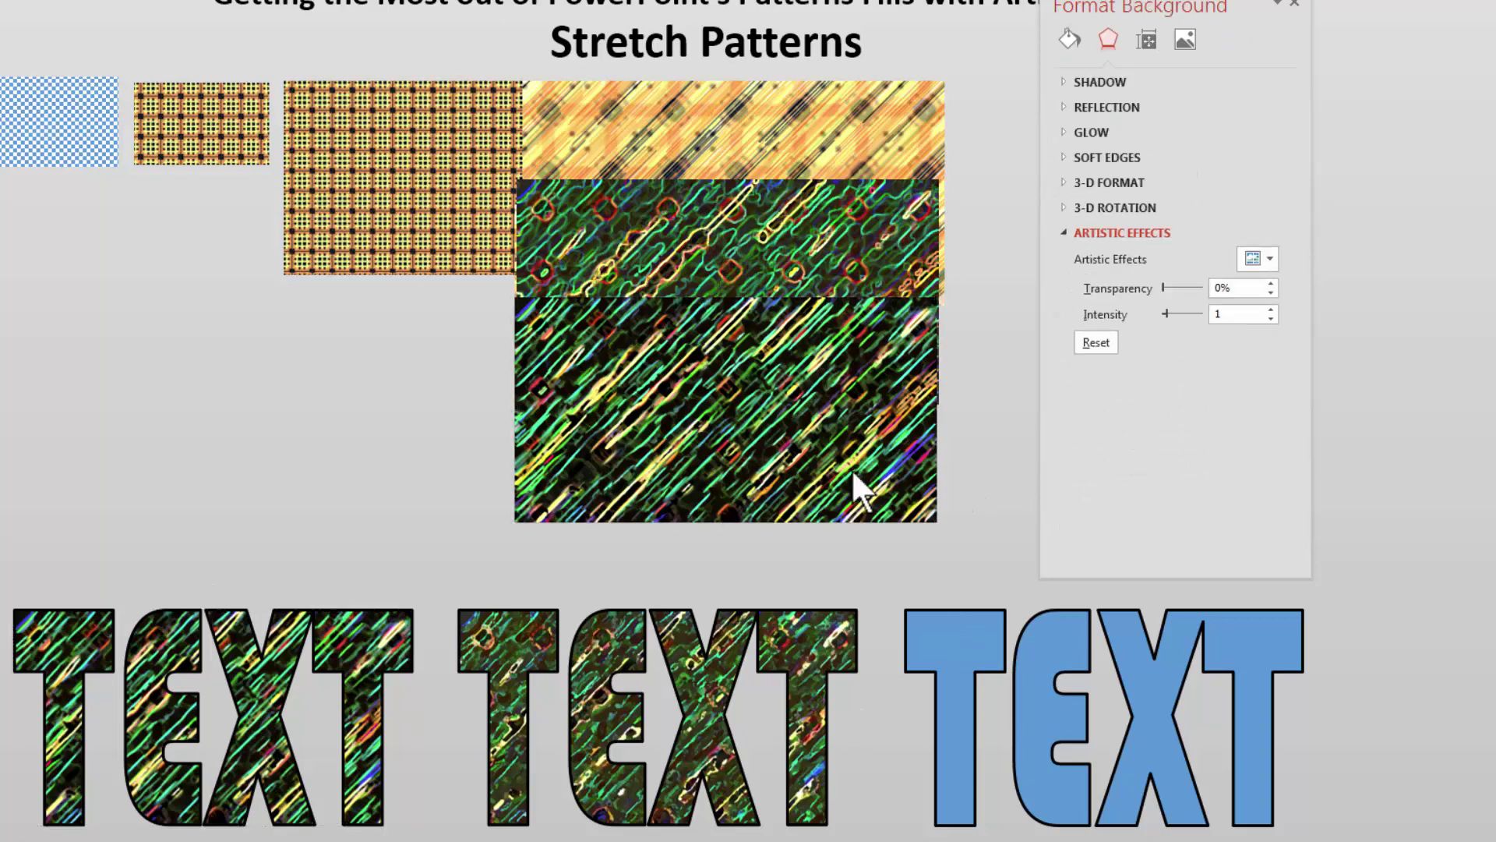
pyautogui.click(726, 460)
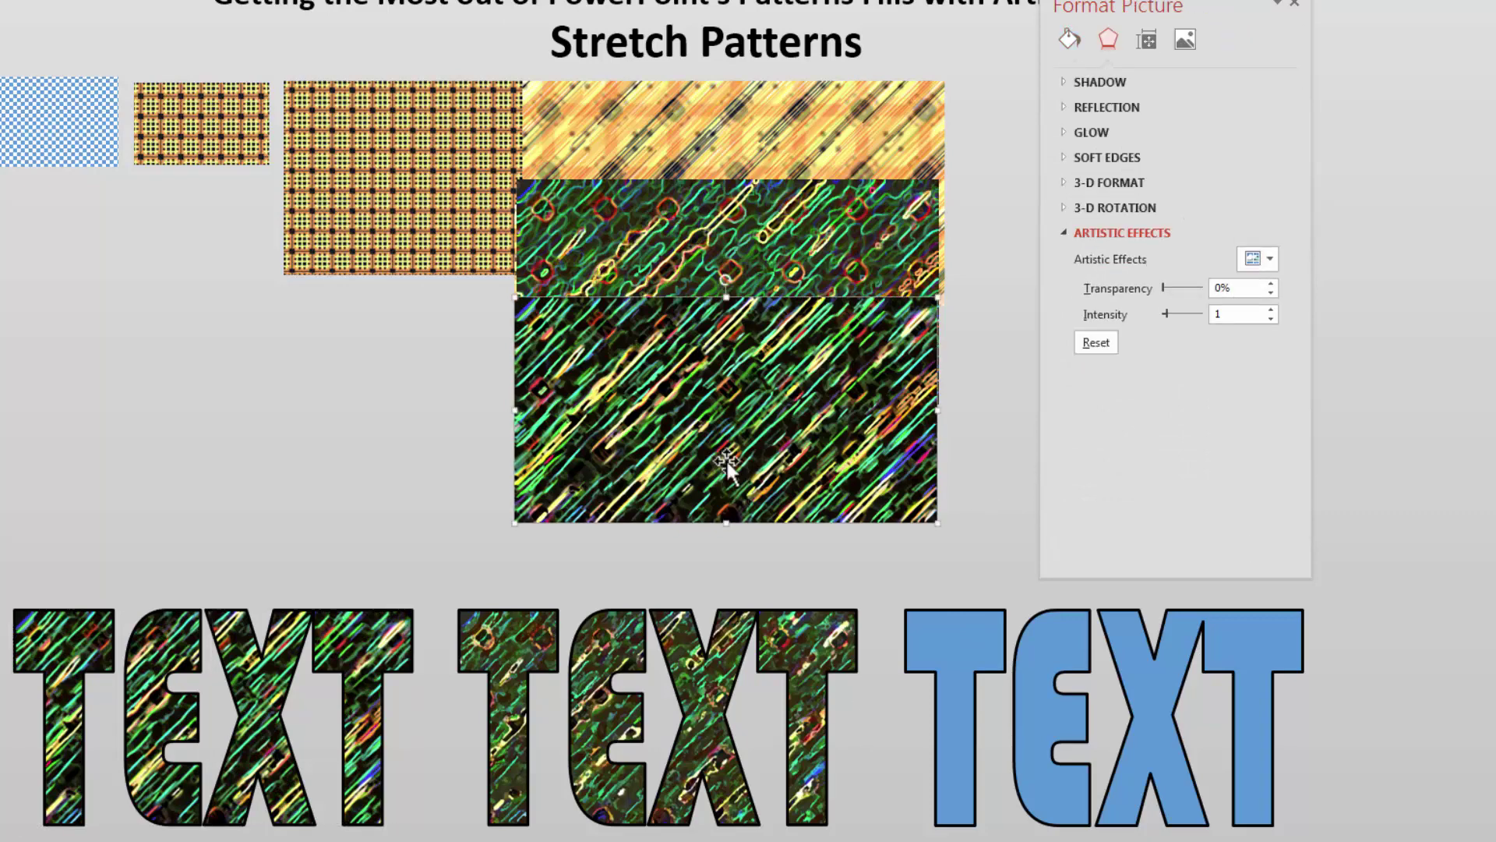
pyautogui.moveTo(726, 458); pyautogui.dragTo(734, 456)
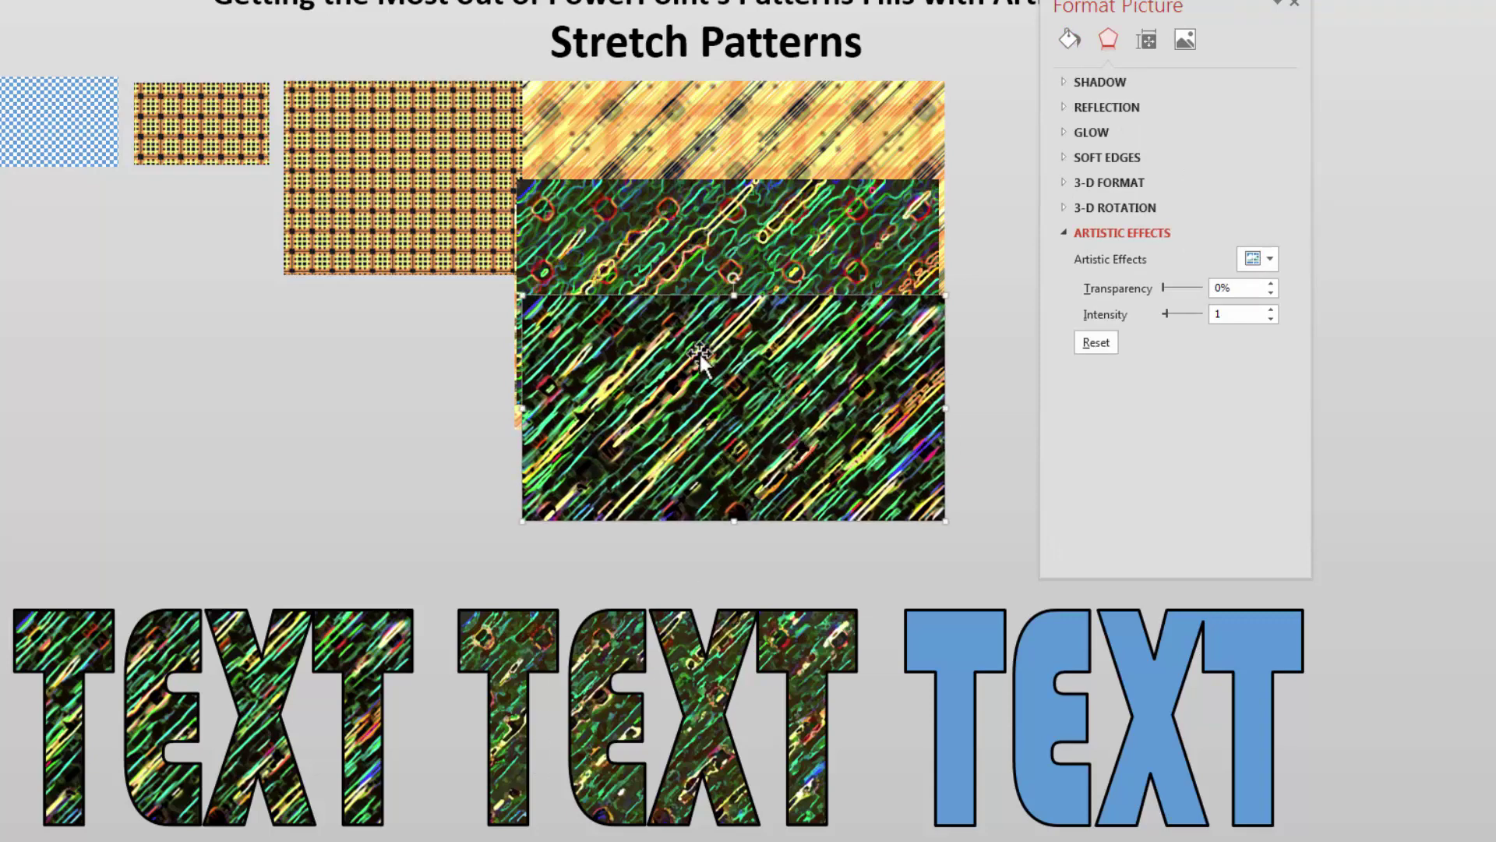
pyautogui.click(1256, 259)
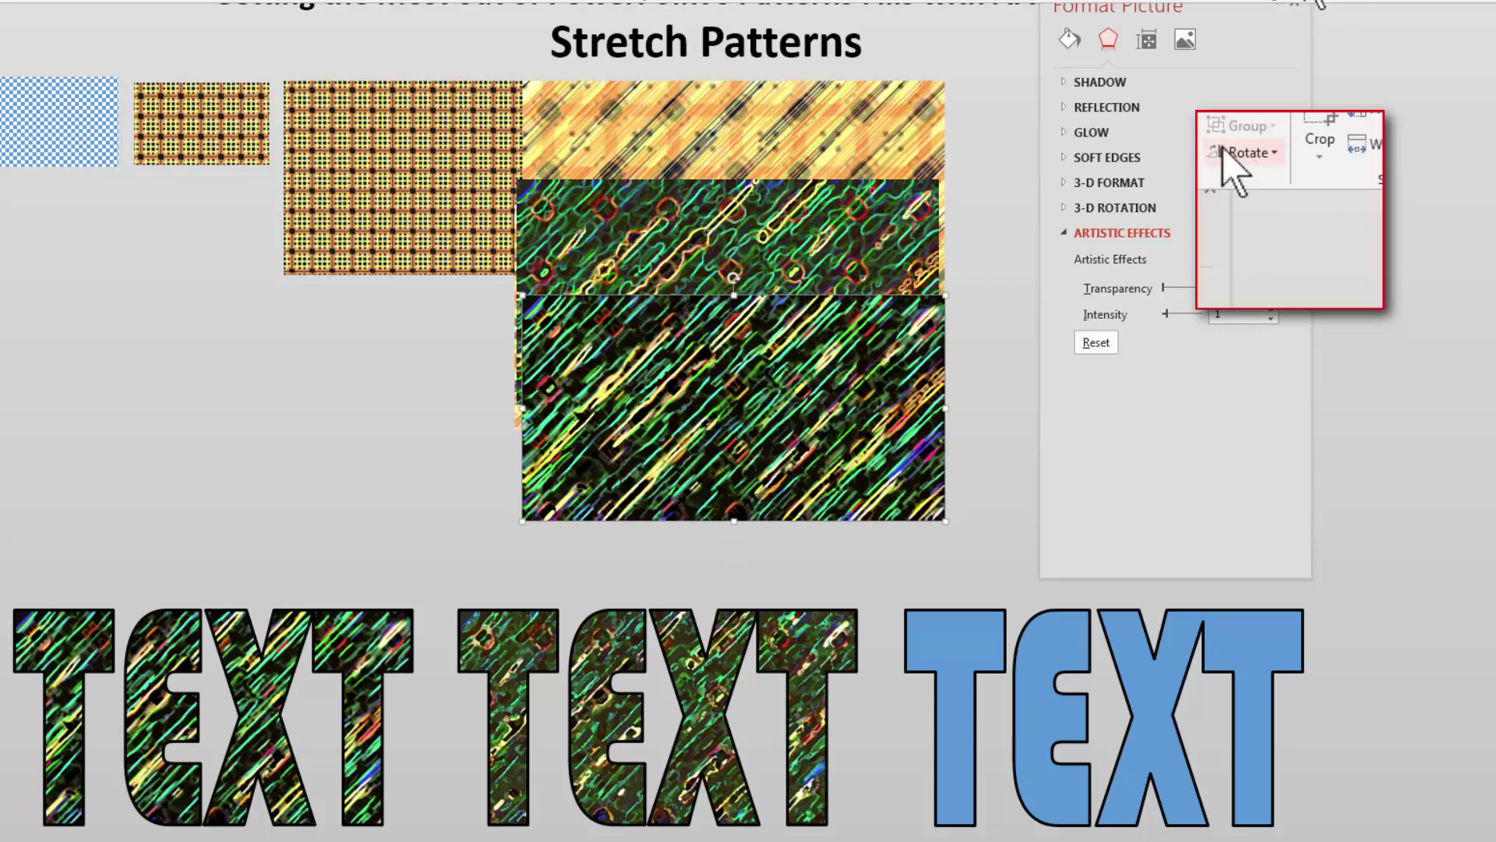
pyautogui.click(1243, 153)
pyautogui.click(1293, 456)
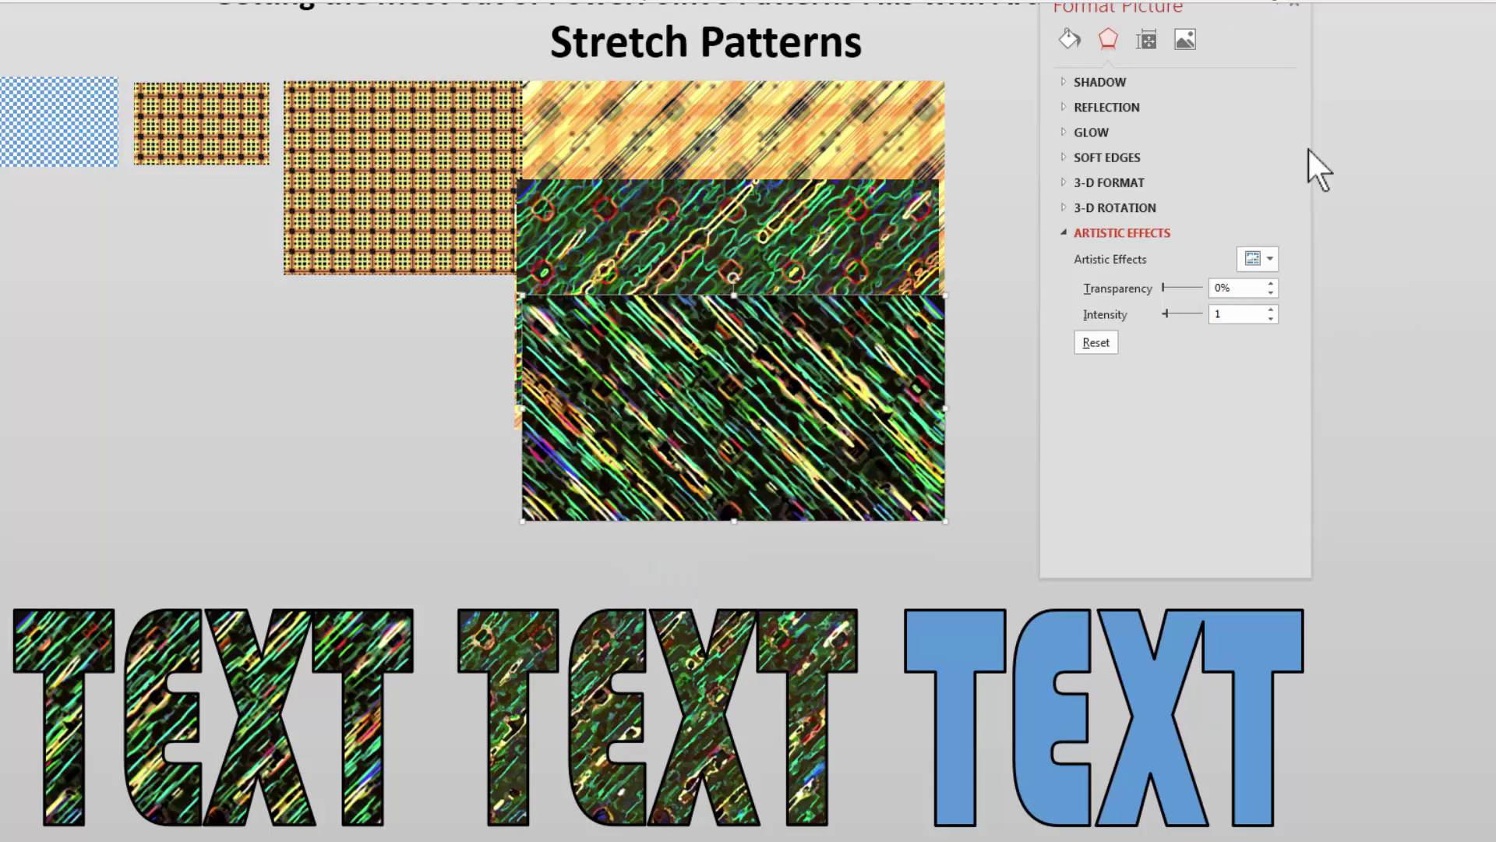
# Rotate the flipped Paint Strokes picture 90° clockwise and fill the first TEXT with it from the clipboard
pyautogui.moveTo(734, 277)
pyautogui.mouseDown()
pyautogui.moveTo(687, 292)
pyautogui.moveTo(781, 327)
pyautogui.moveTo(896, 451)
pyautogui.mouseUp()
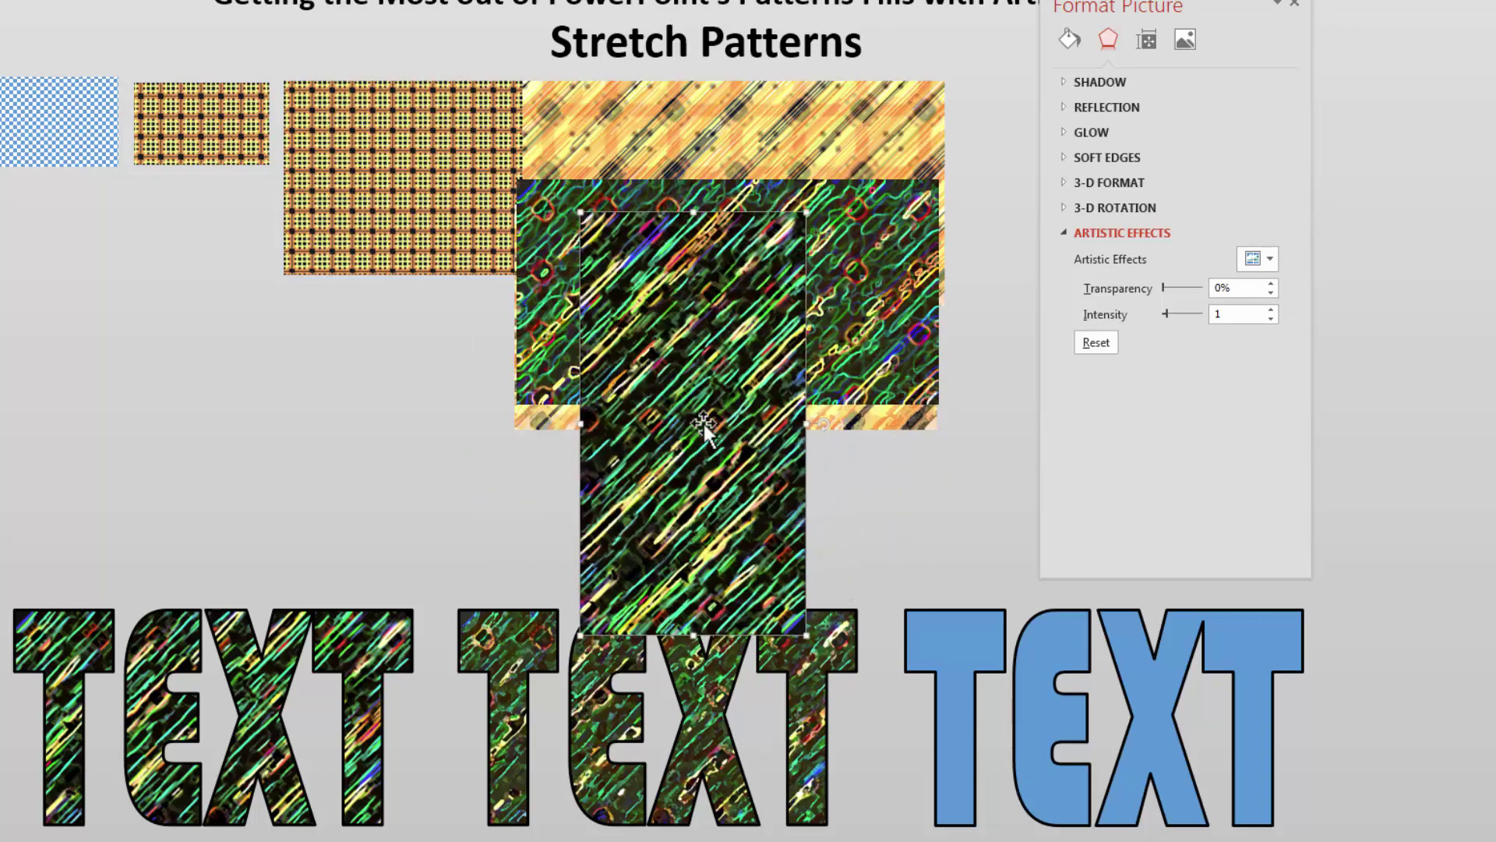
pyautogui.moveTo(670, 397)
pyautogui.mouseDown()
pyautogui.moveTo(448, 279)
pyautogui.moveTo(368, 287)
pyautogui.mouseUp()
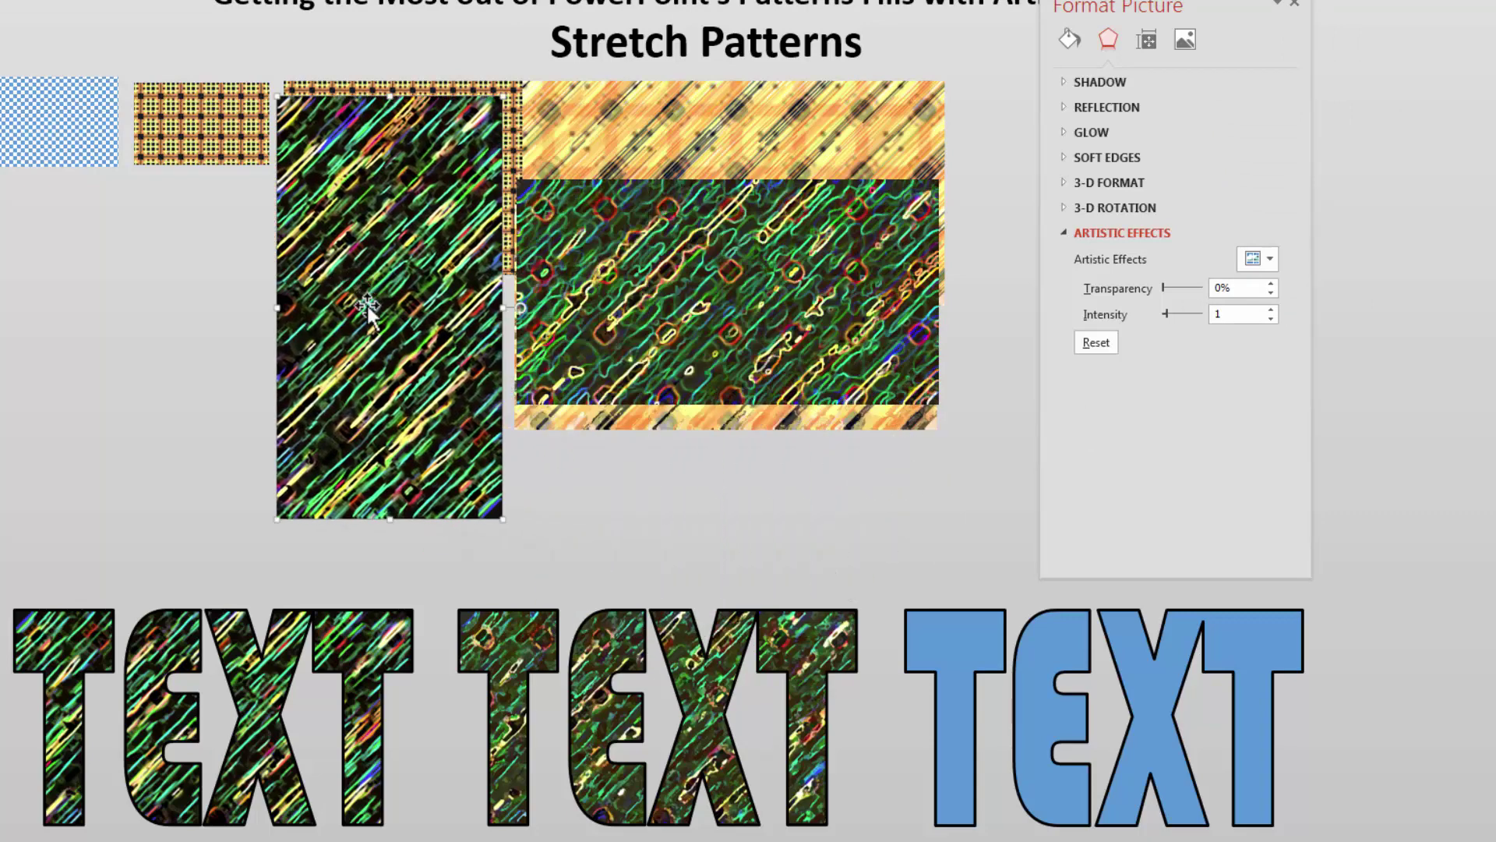
pyautogui.click(211, 717)
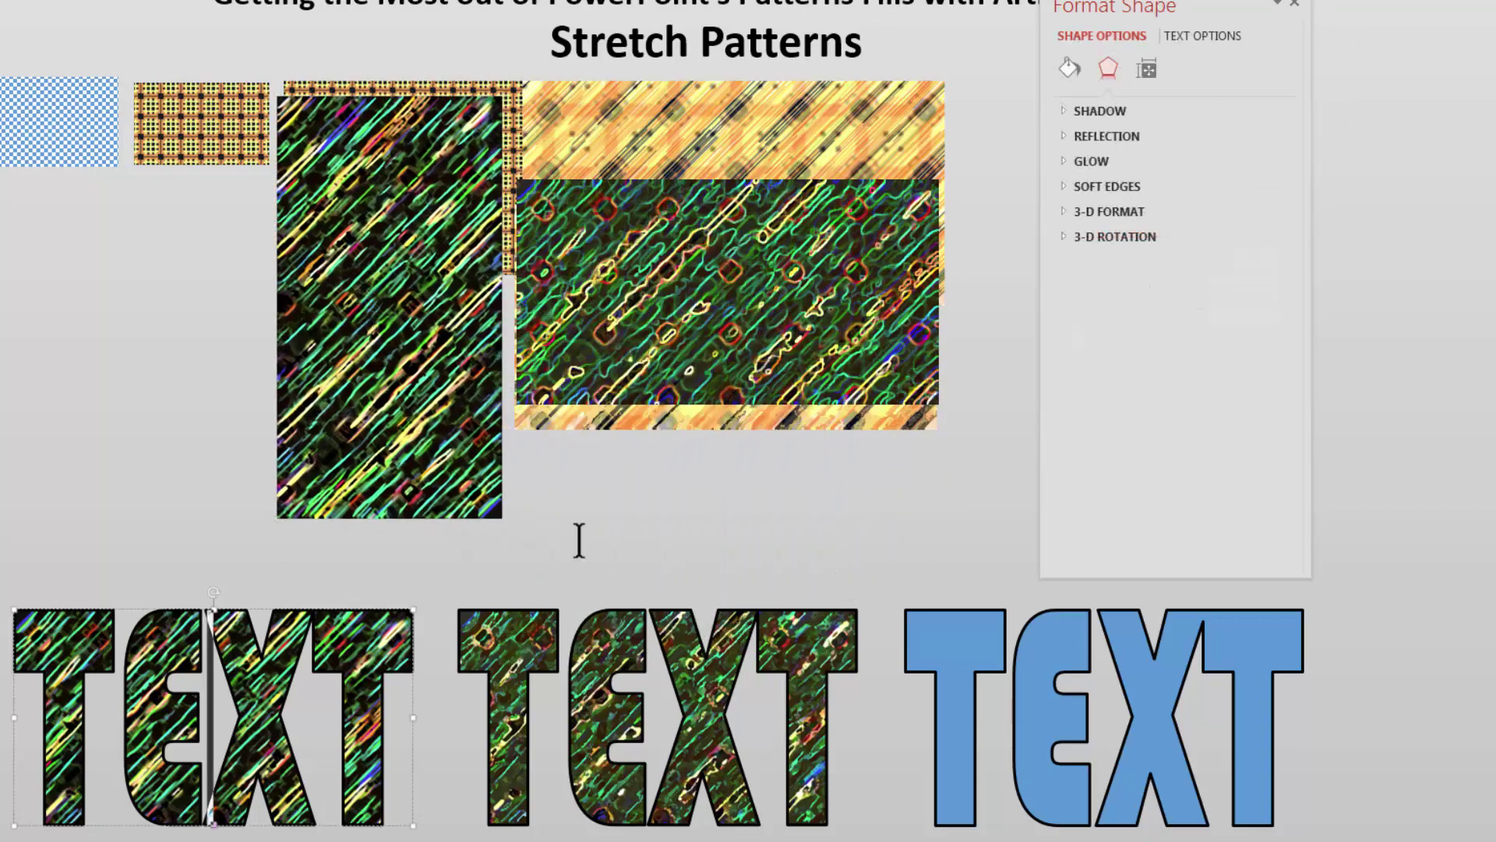
pyautogui.click(1211, 37)
pyautogui.click(1071, 69)
pyautogui.click(1161, 374)
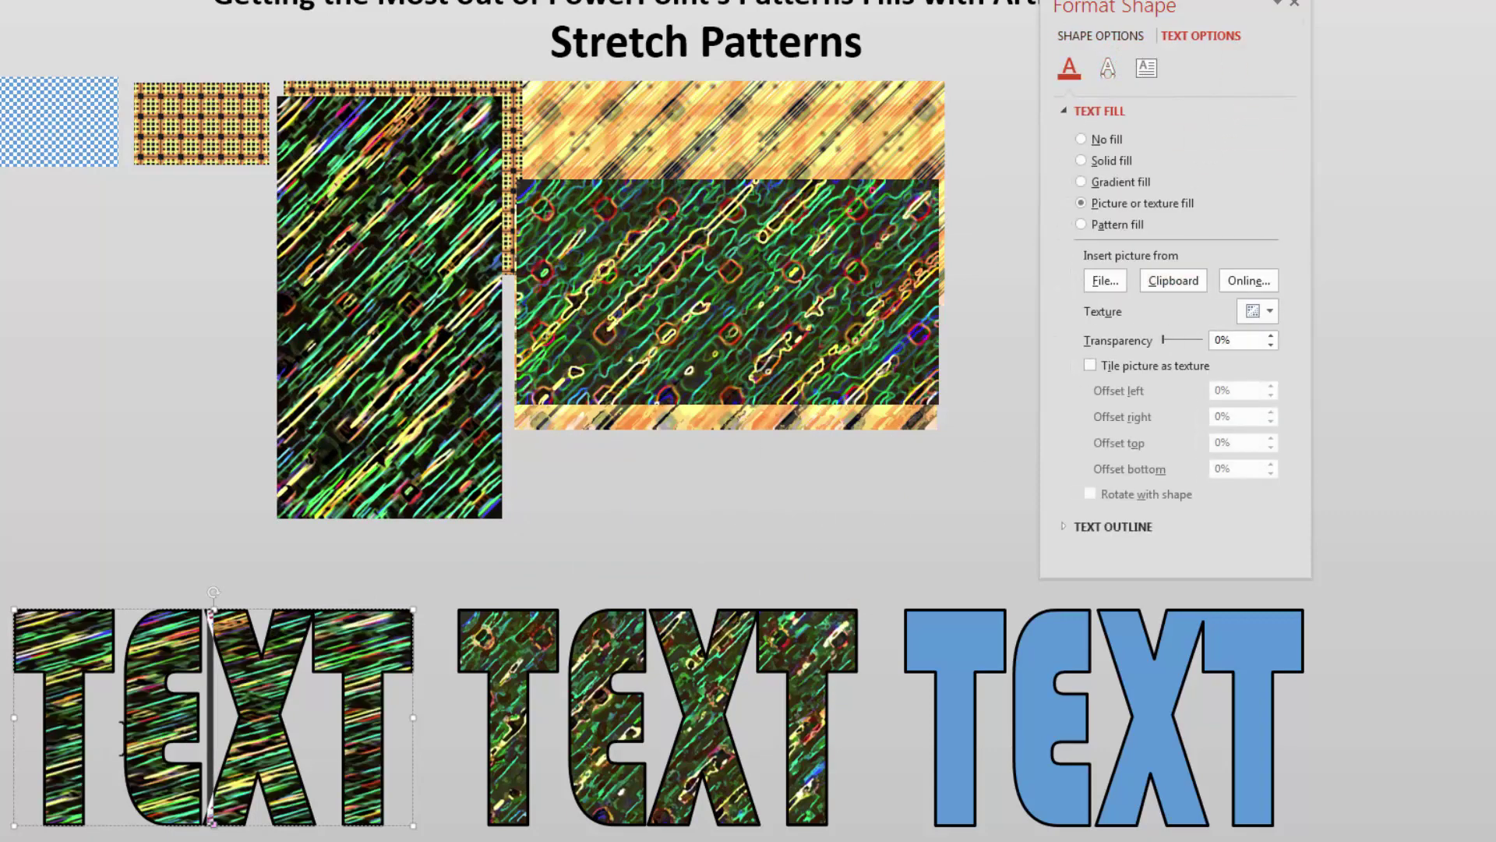
# Rotate the Paint Strokes picture back to landscape orientation and move it below the small pattern pictures
pyautogui.click(506, 306)
pyautogui.moveTo(517, 306)
pyautogui.mouseDown()
pyautogui.moveTo(387, 285)
pyautogui.moveTo(181, 392)
pyautogui.moveTo(157, 354)
pyautogui.mouseUp()
# Paste a copy of the green Paint Brush picture as a picture and position it below the original
pyautogui.click(787, 281)
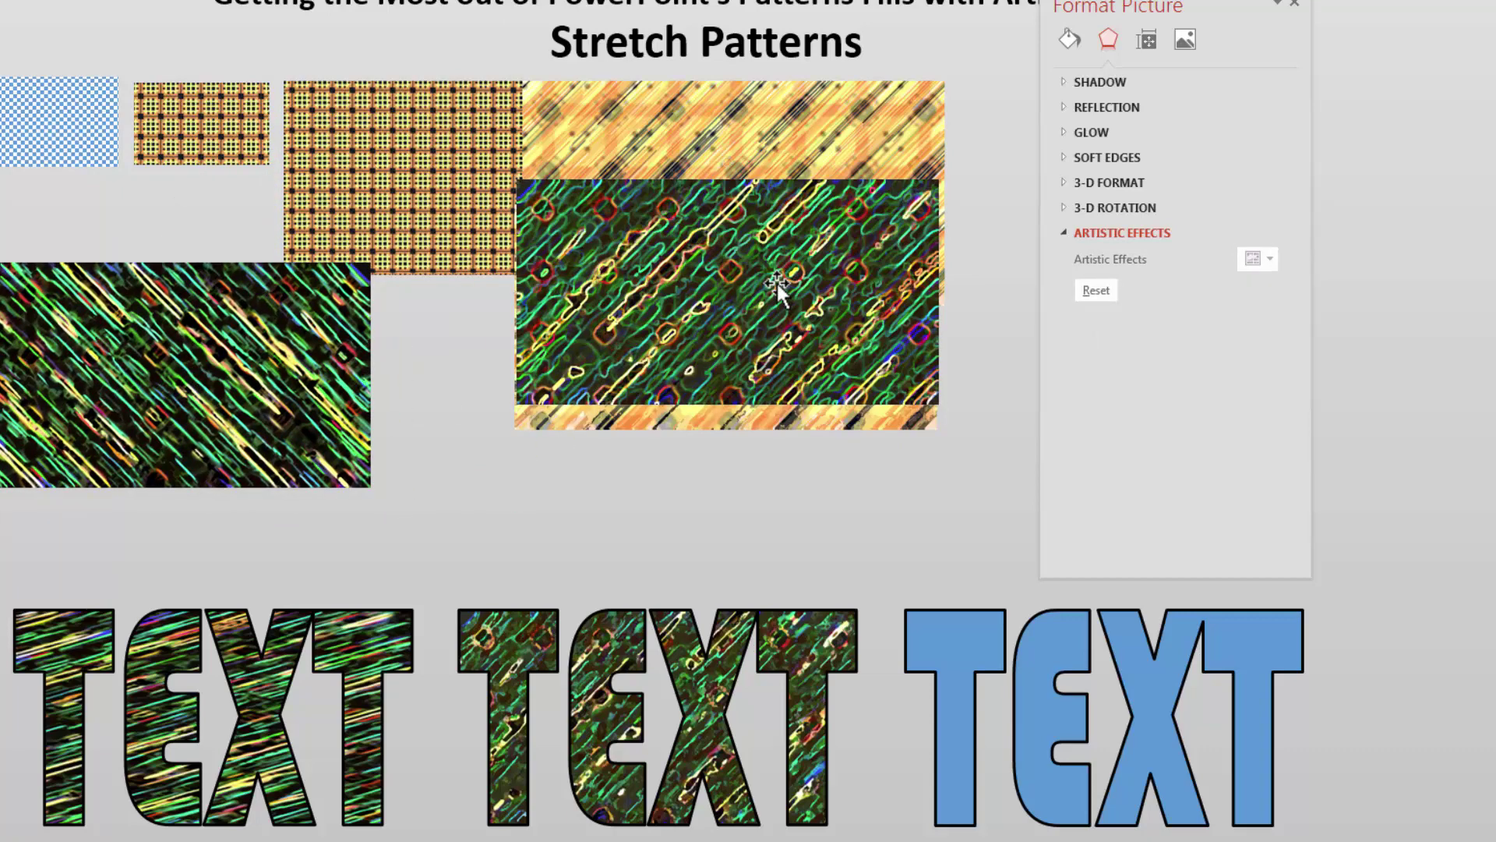
pyautogui.moveTo(778, 283); pyautogui.dragTo(781, 401)
pyautogui.hotkey('ctrl', 'v')
pyautogui.click(1002, 468)
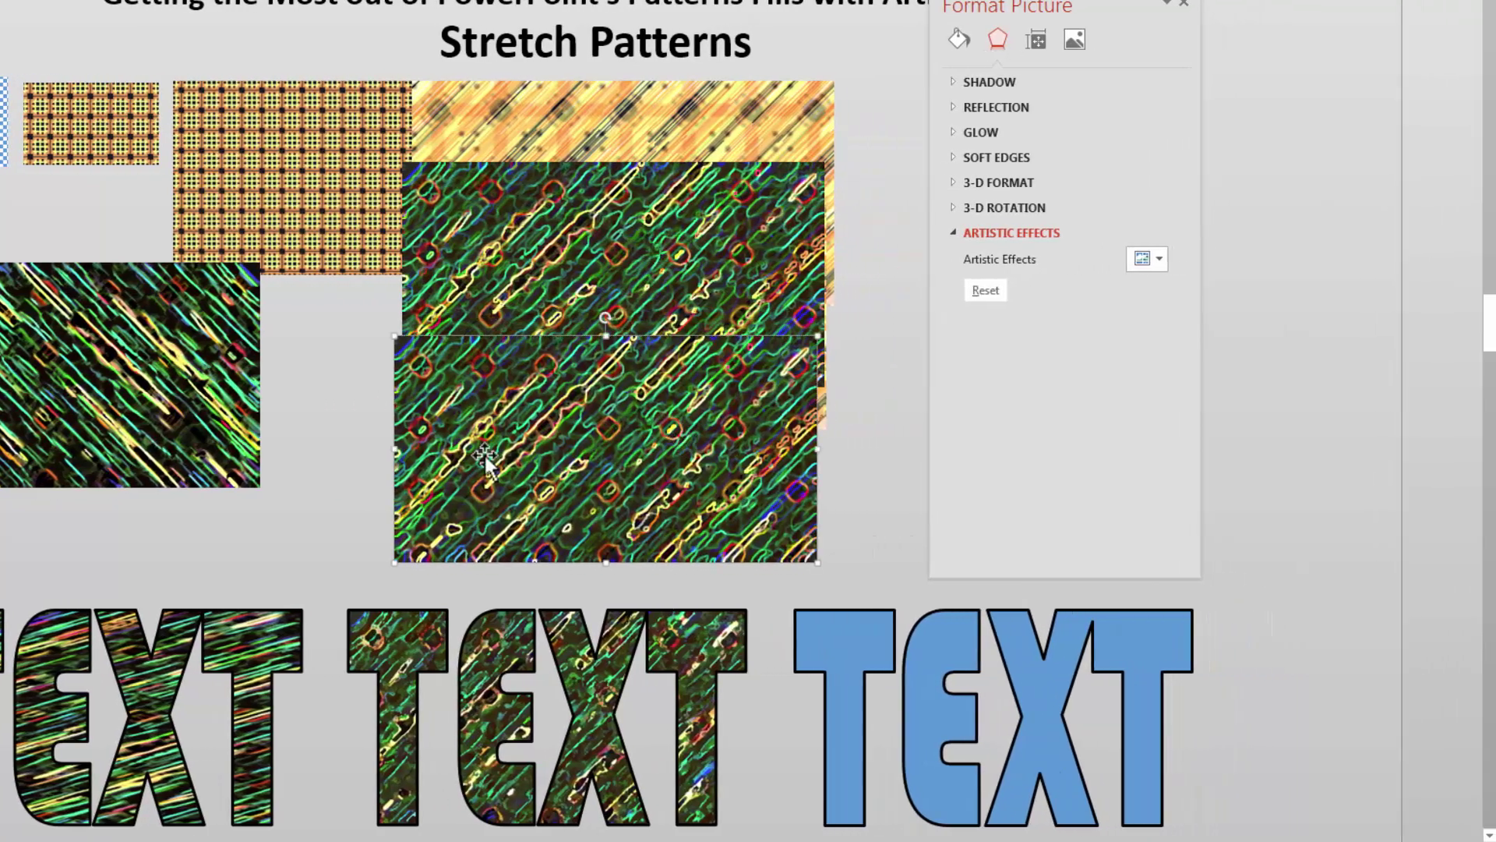
pyautogui.moveTo(518, 492); pyautogui.dragTo(536, 471)
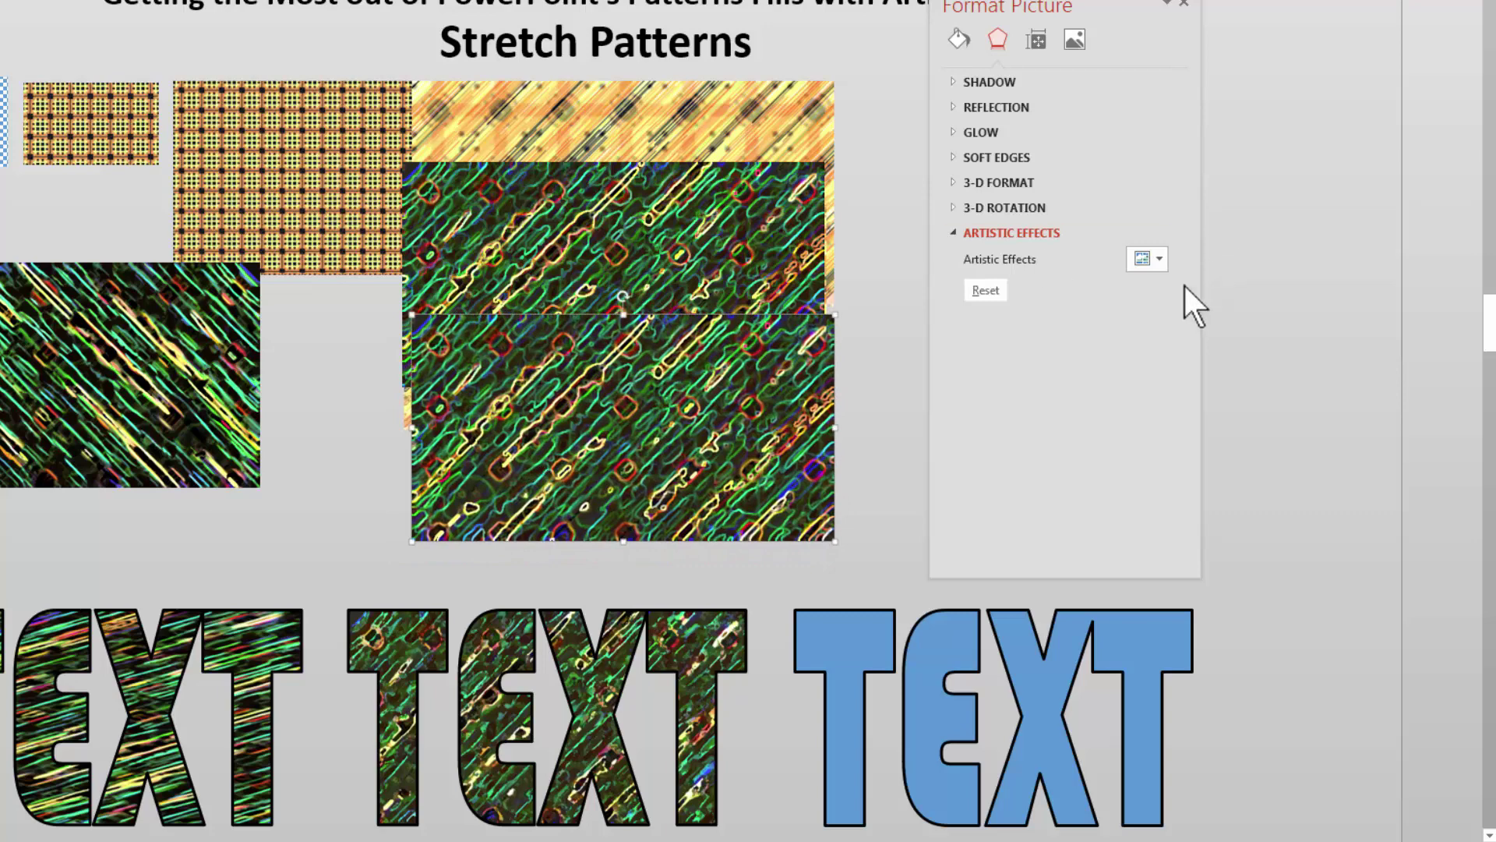
# Apply the Glass artistic effect with scaling 34 to the pasted picture and set its brightness to 6% and contrast to 24%
pyautogui.click(1160, 260)
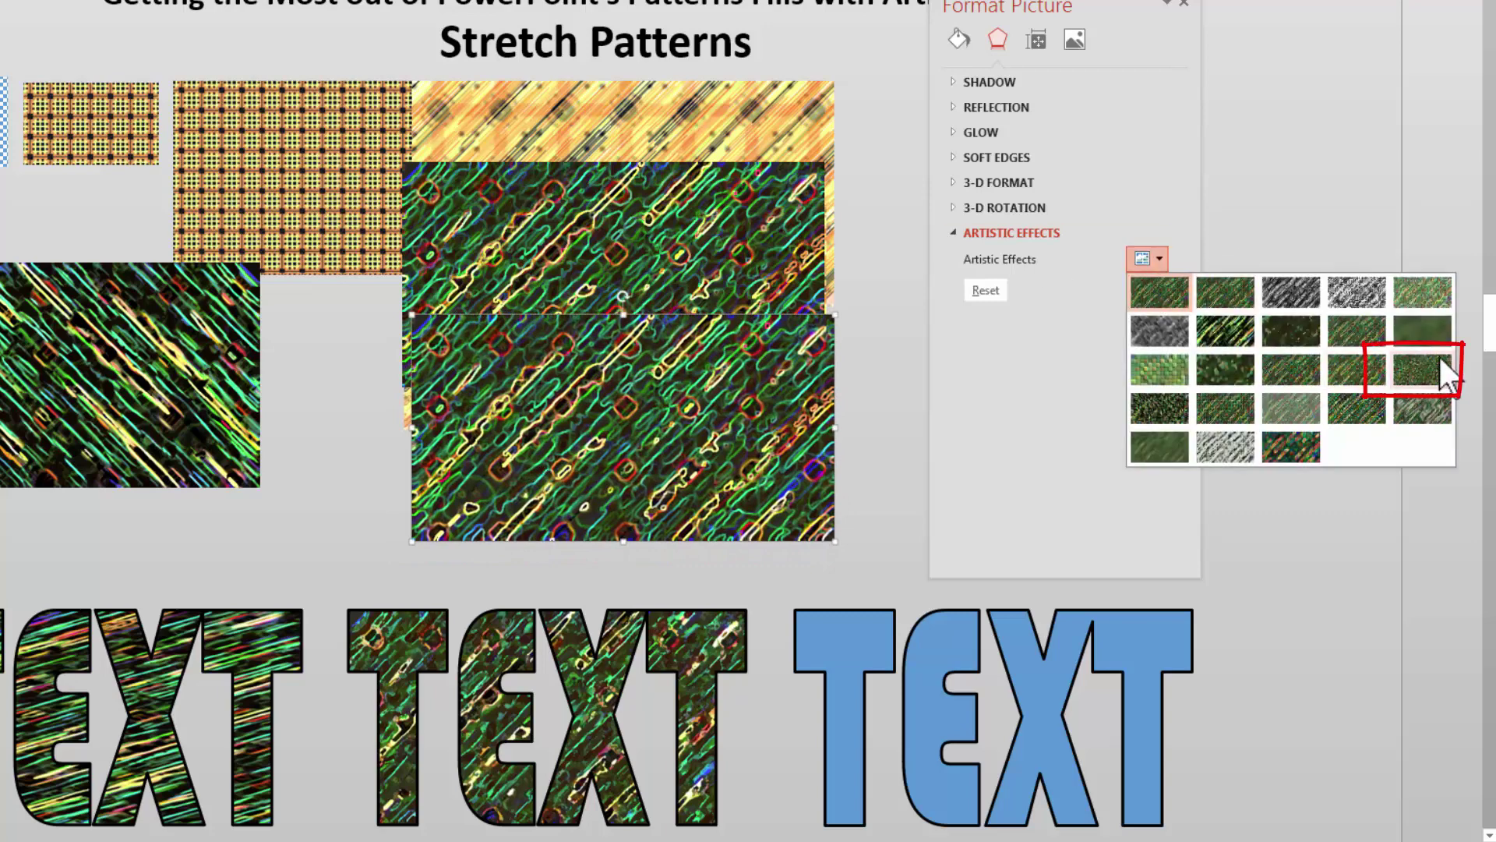
pyautogui.click(1421, 366)
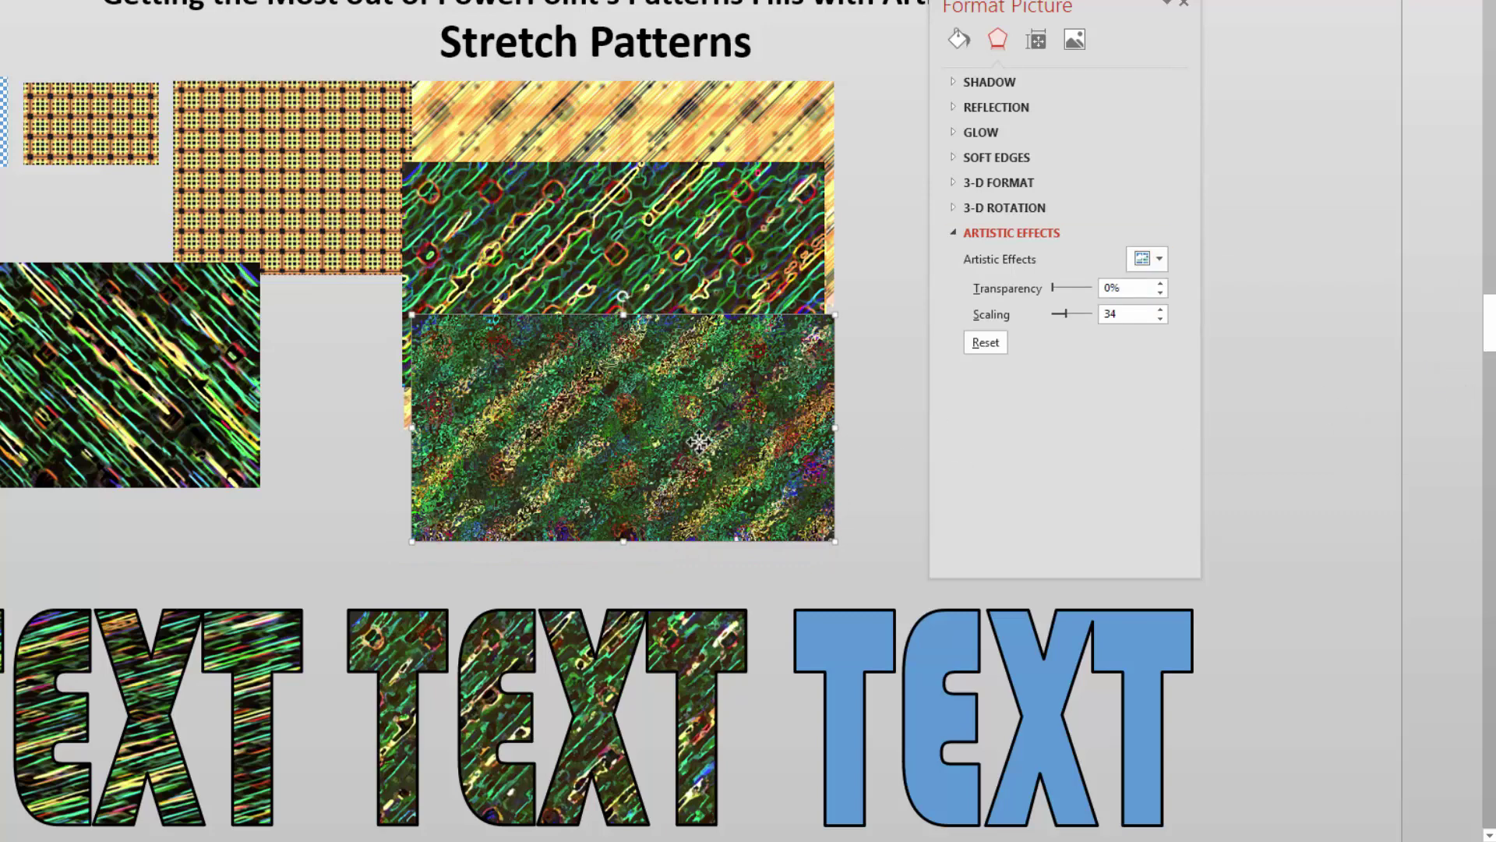
pyautogui.moveTo(699, 441); pyautogui.dragTo(666, 417)
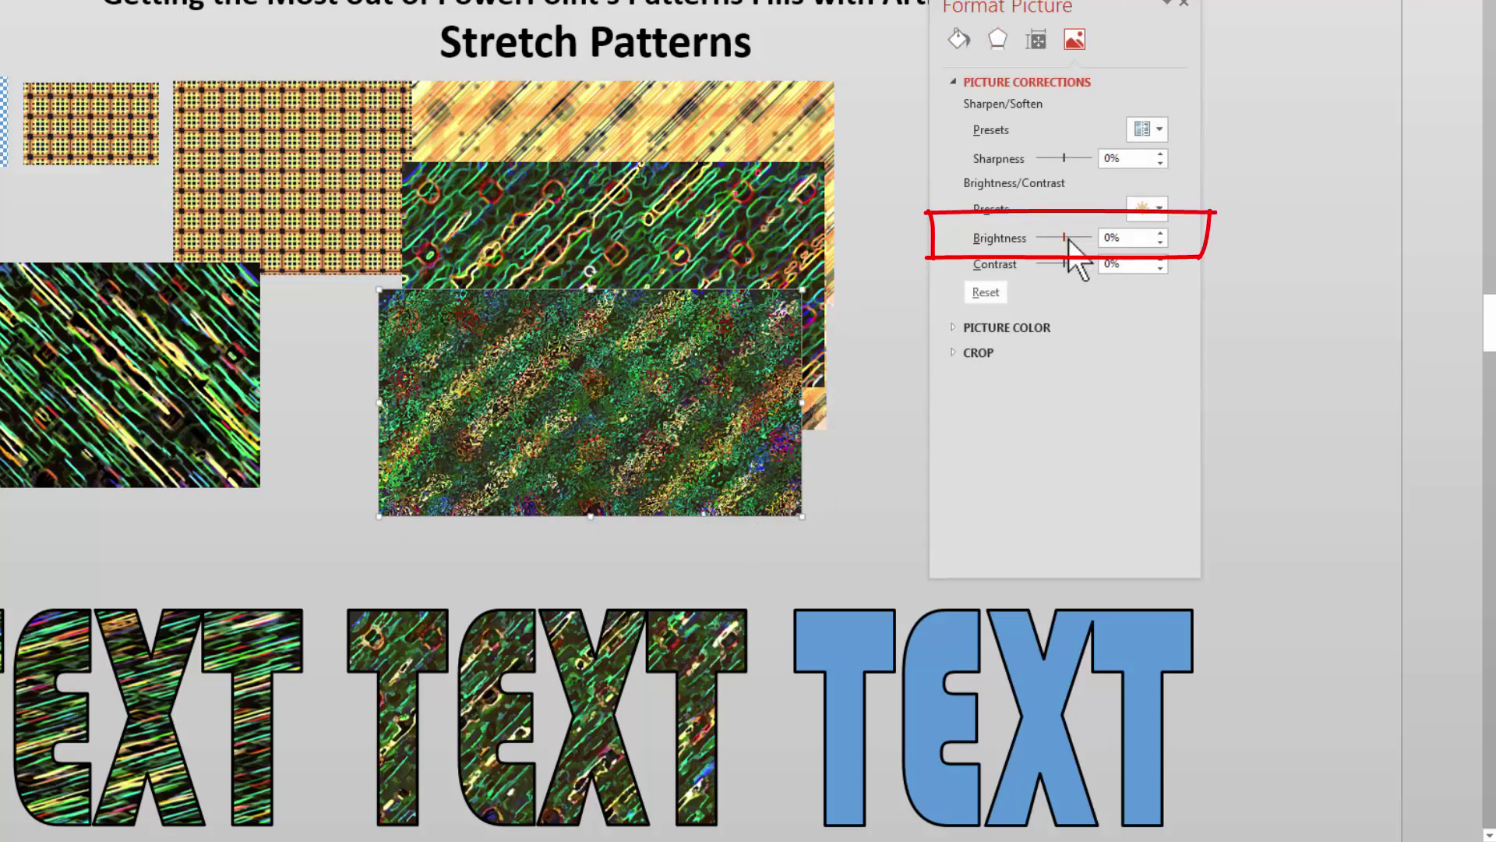
pyautogui.moveTo(1066, 237); pyautogui.dragTo(1070, 265)
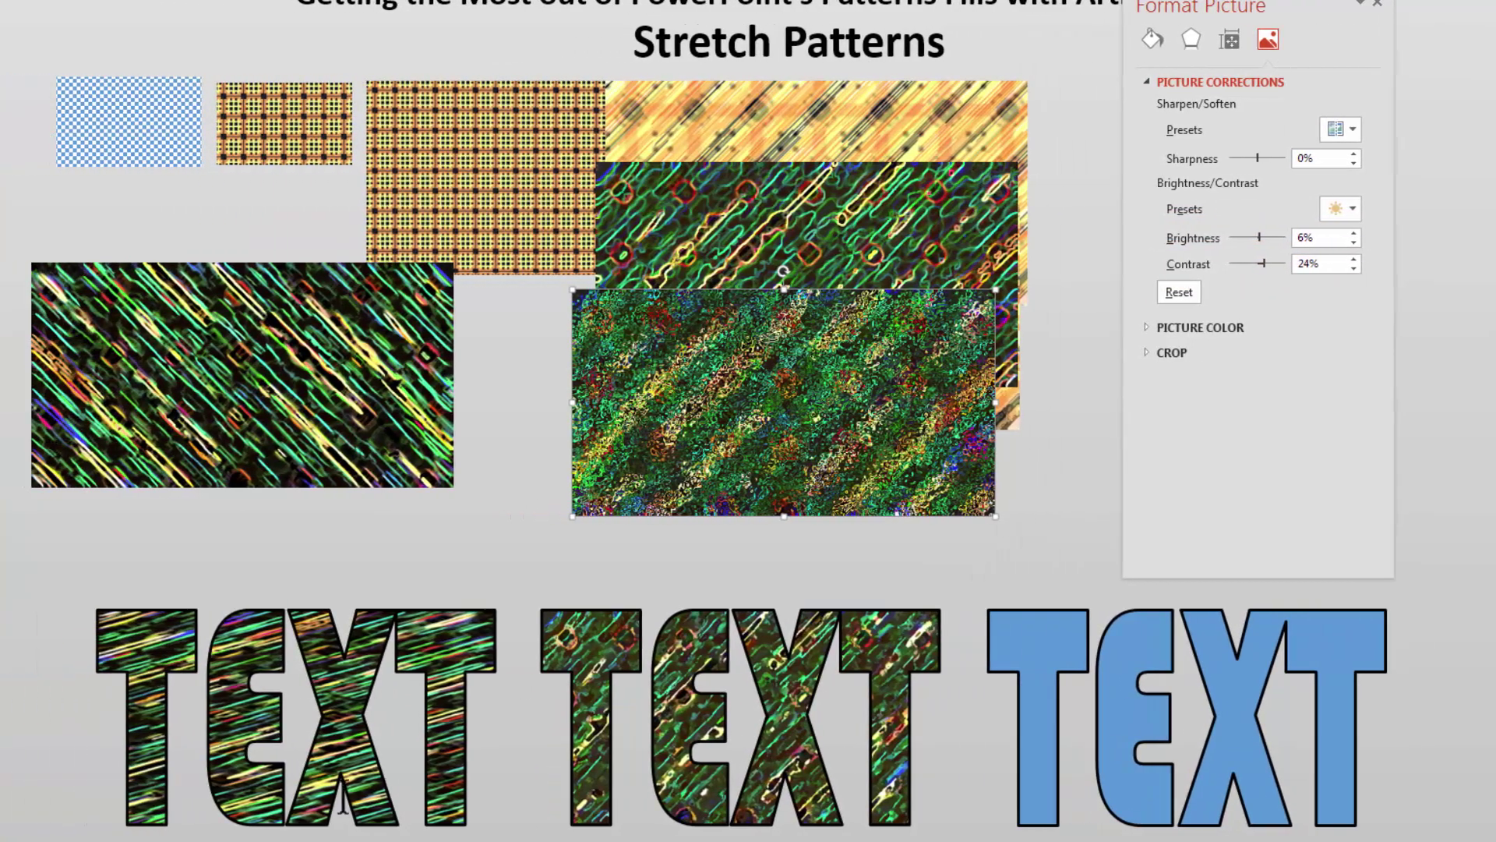
# Fill the first TEXT with the Glass version of the picture from the clipboard
pyautogui.click(188, 711)
pyautogui.click(1284, 35)
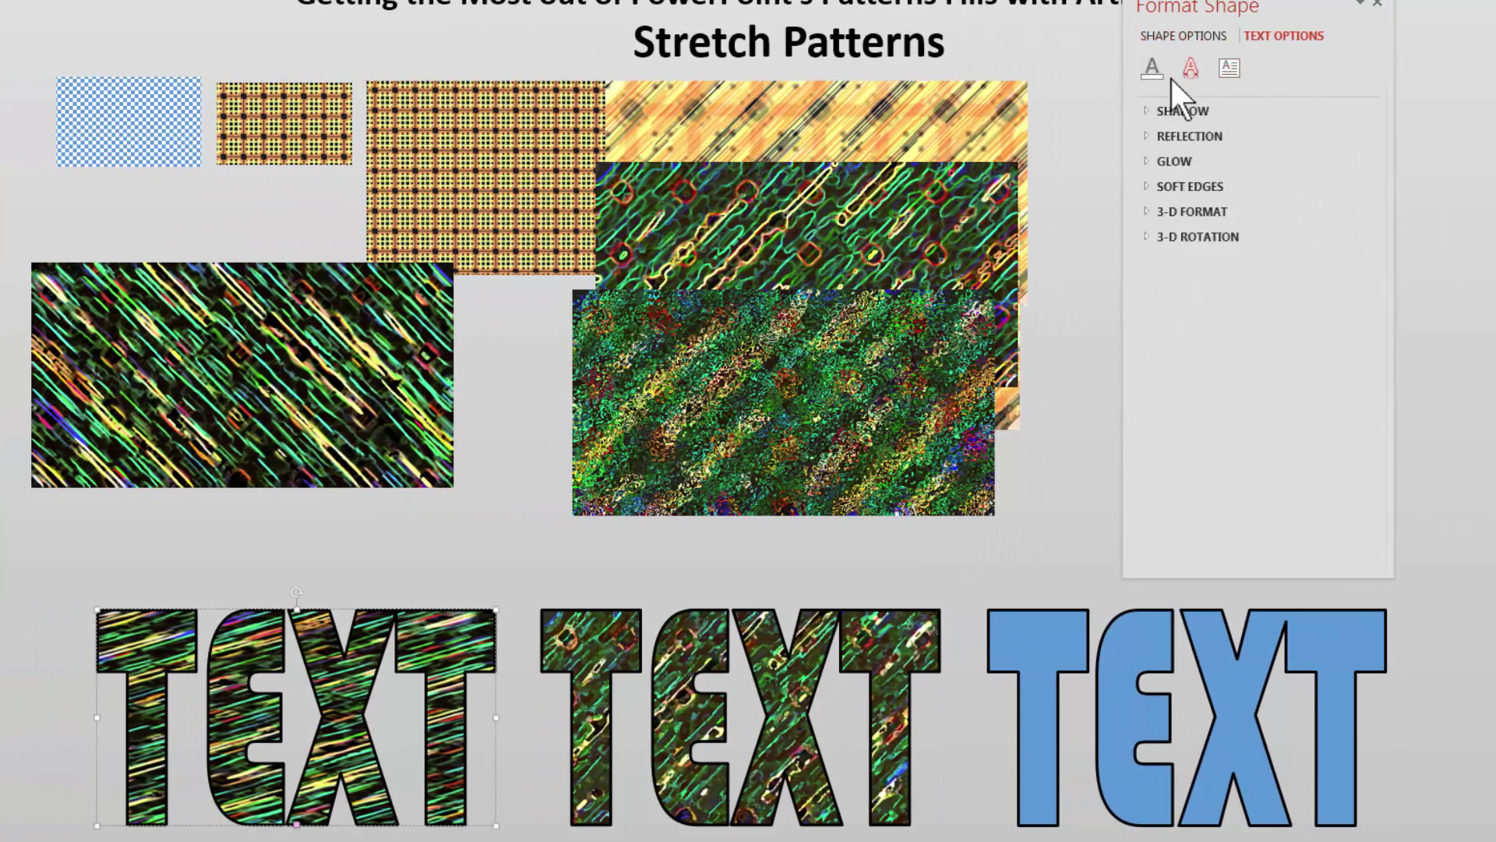
pyautogui.click(1150, 72)
pyautogui.click(1273, 284)
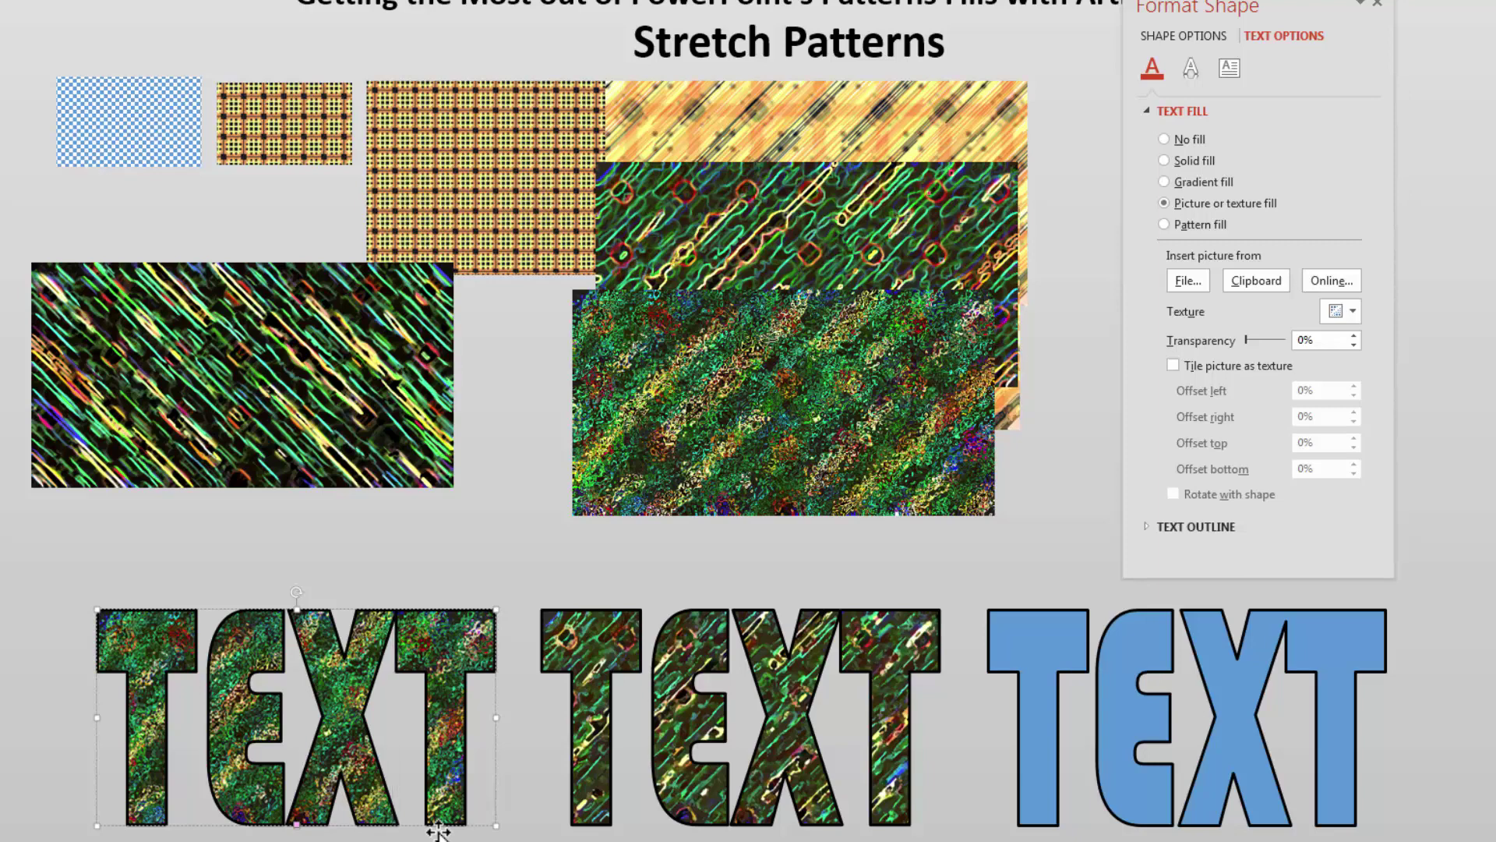
# Move the Glass picture up over the stack and paste a copy of it as a picture below
pyautogui.click(924, 401)
pyautogui.moveTo(924, 401); pyautogui.dragTo(949, 297)
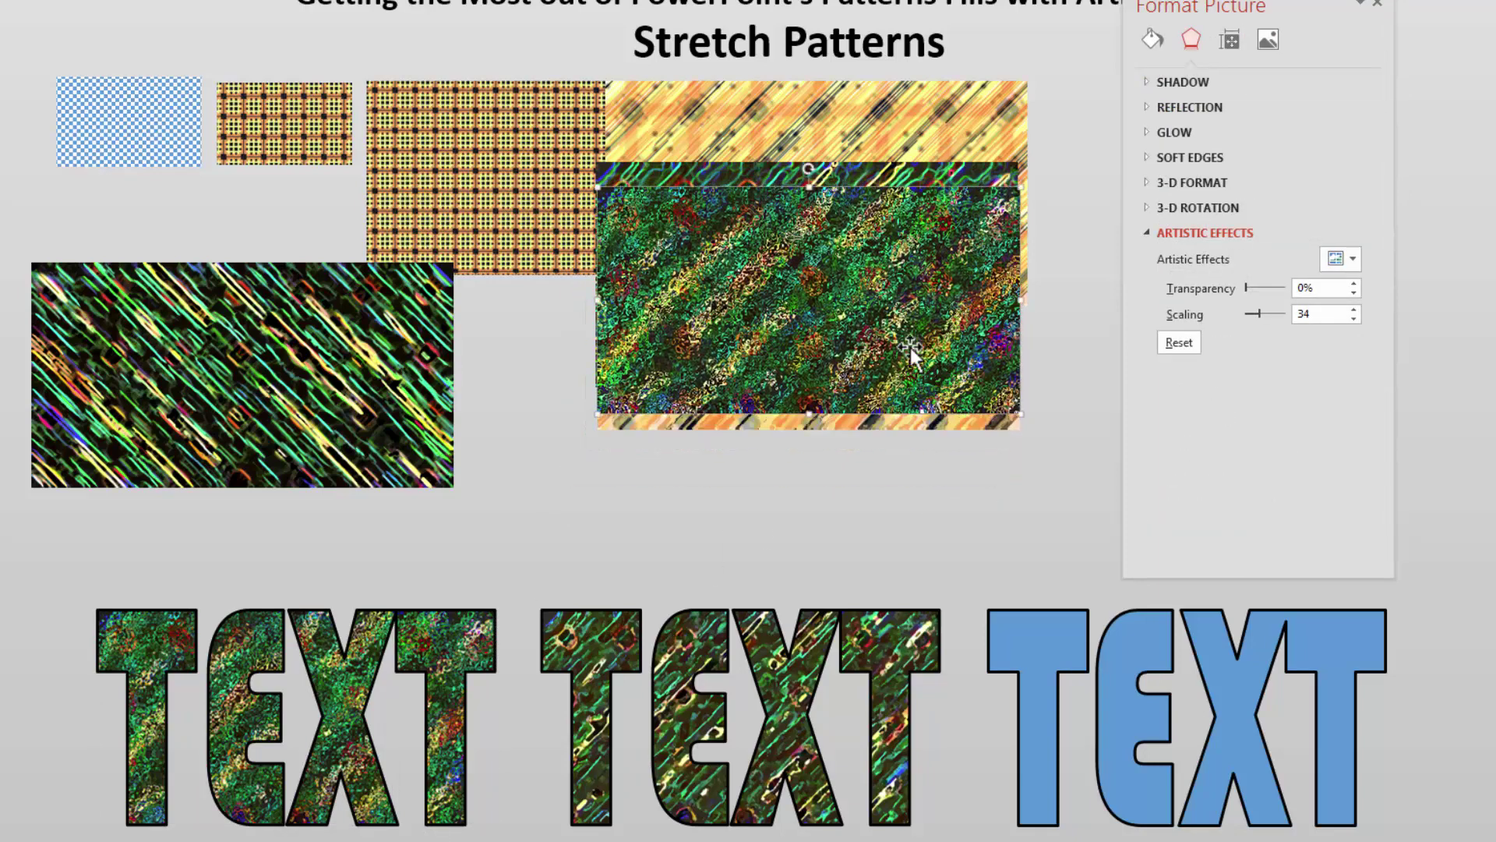
pyautogui.hotkey('ctrl', 'v')
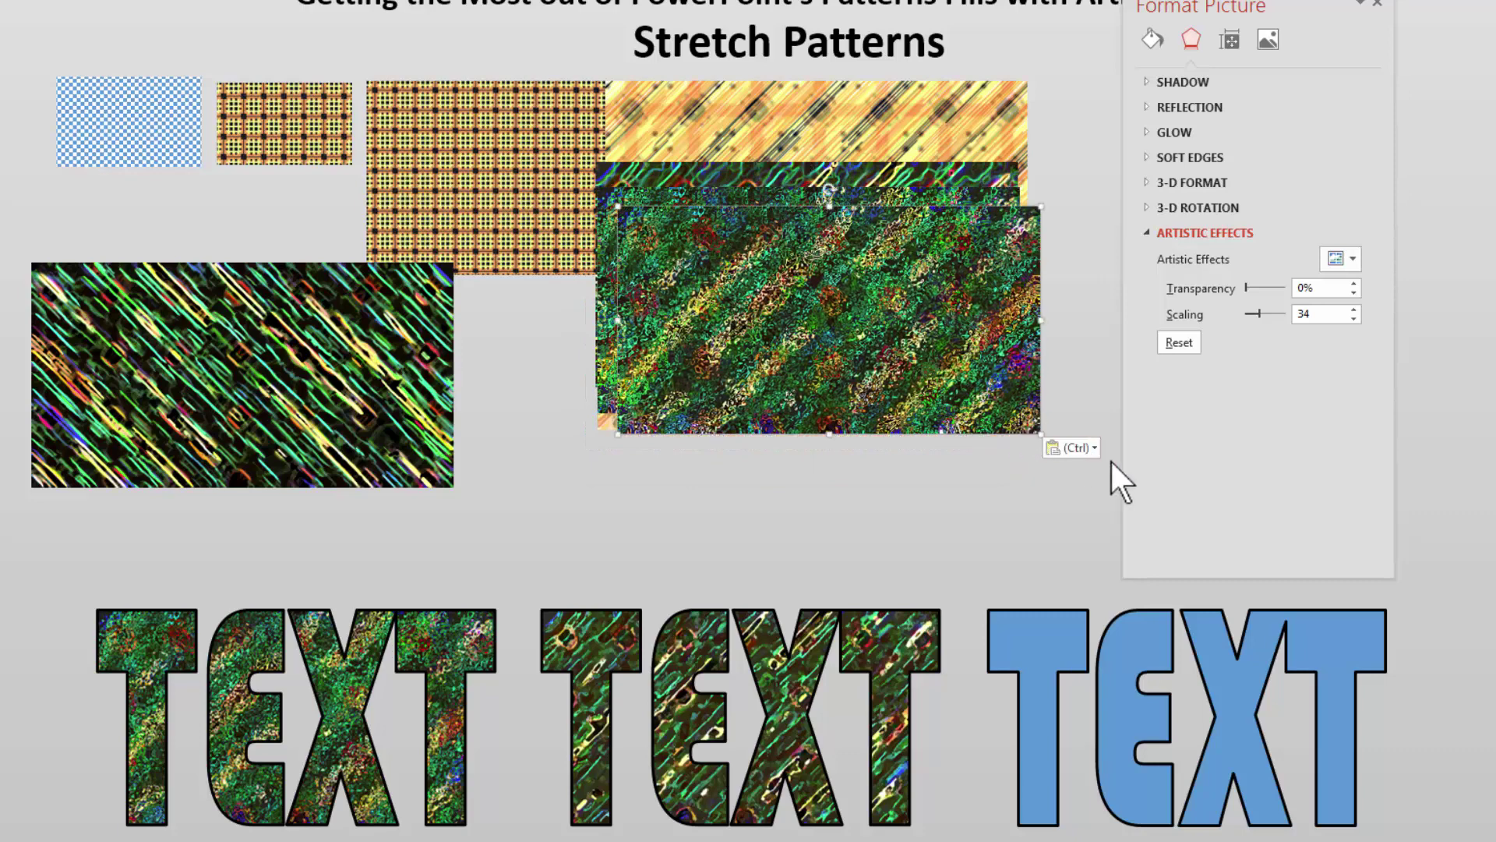
pyautogui.click(1092, 448)
pyautogui.click(1063, 499)
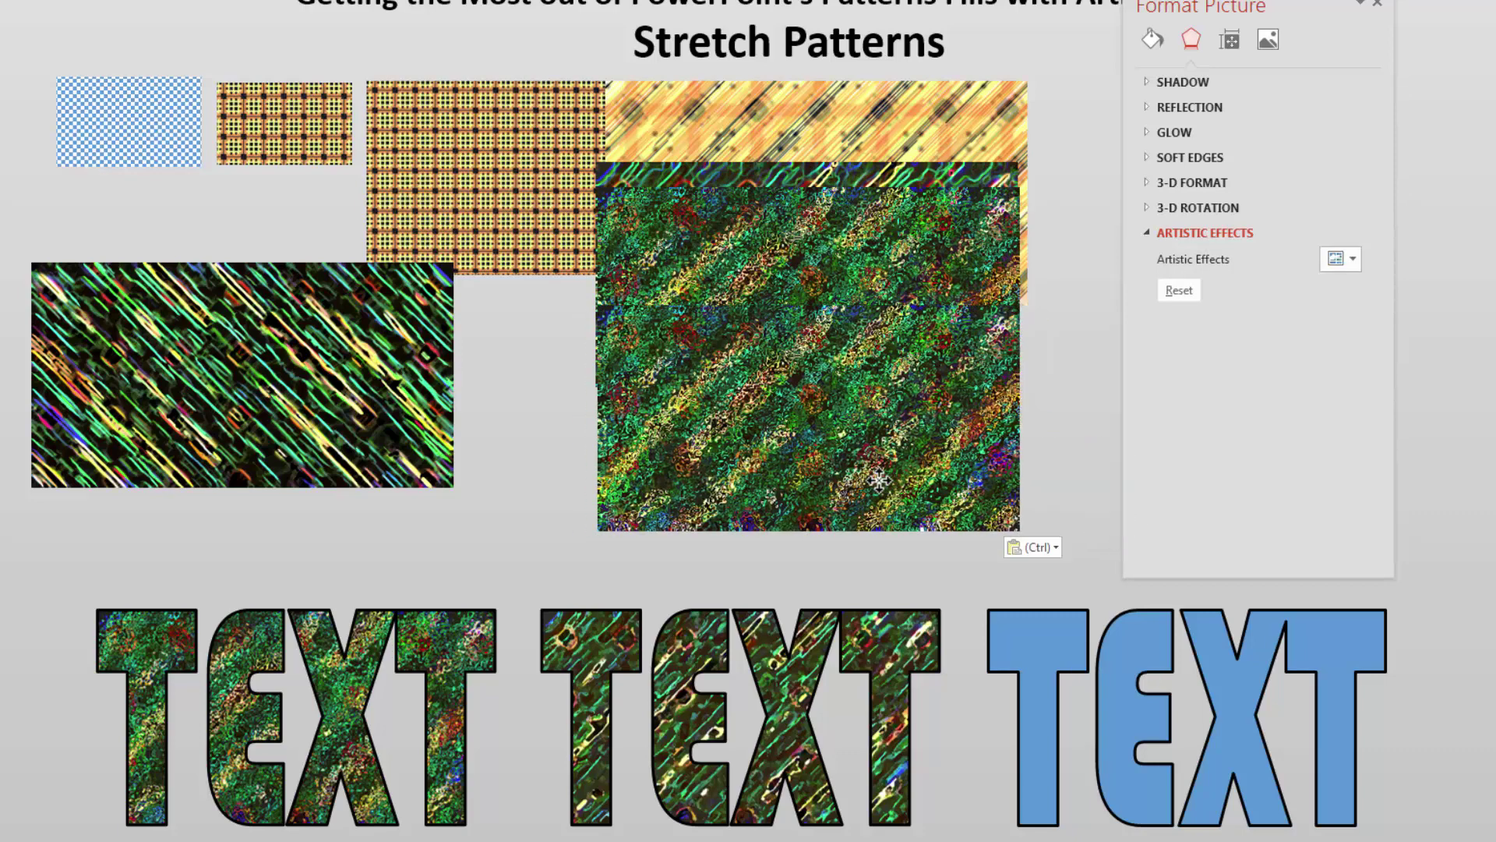
# Apply the Paint Brush artistic effect with brush size 0 to the pasted Glass copy and shift it slightly
pyautogui.click(1356, 261)
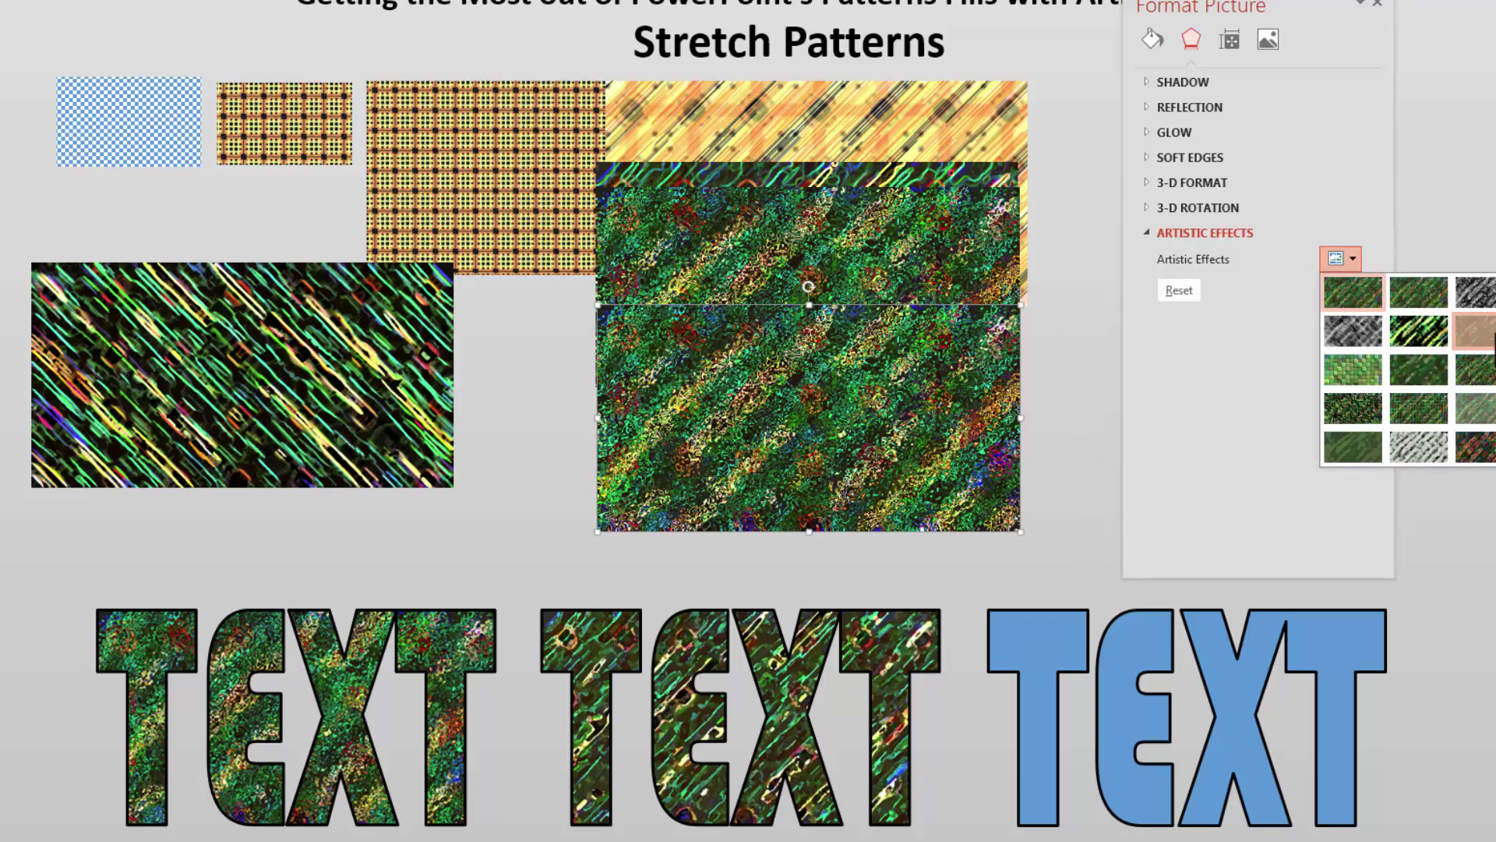
pyautogui.click(1475, 330)
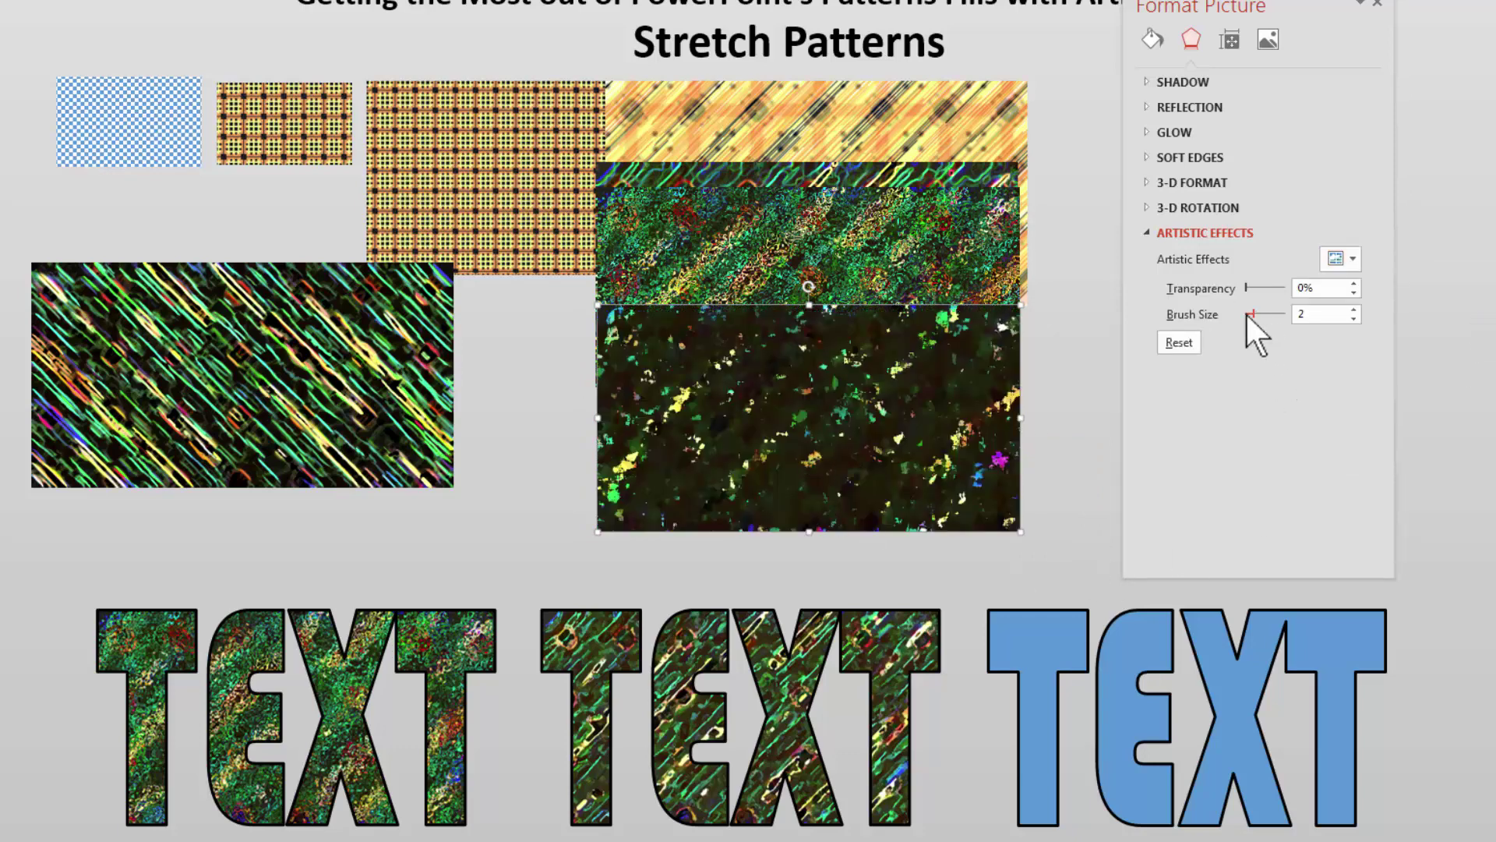
pyautogui.moveTo(1251, 315); pyautogui.dragTo(1159, 315)
pyautogui.click(1079, 455)
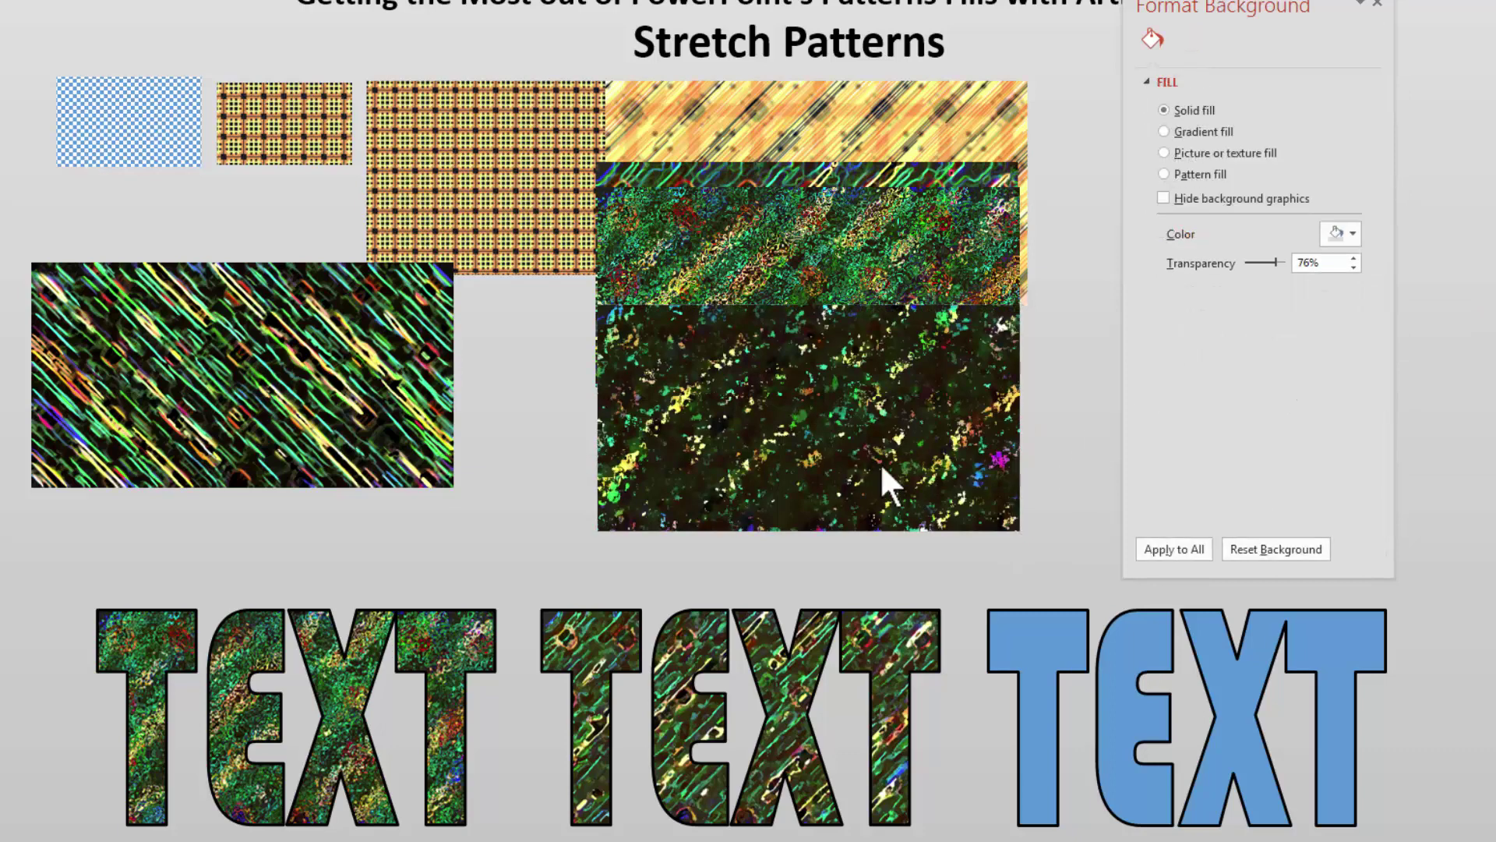
pyautogui.moveTo(880, 462)
pyautogui.mouseDown()
pyautogui.moveTo(871, 430)
pyautogui.moveTo(871, 463)
pyautogui.mouseUp()
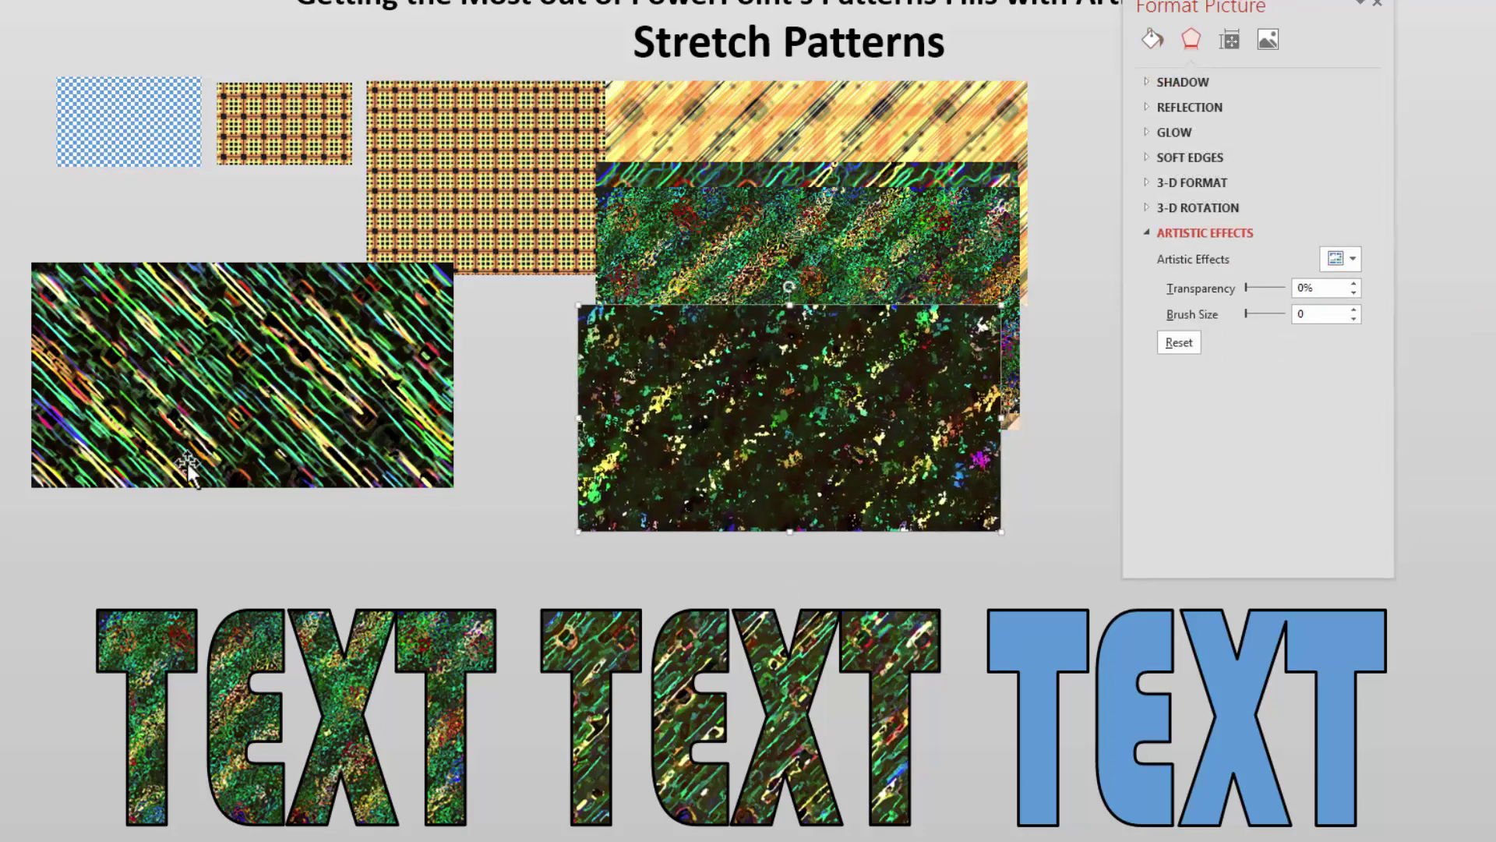
# Set the lower picture's brightness to 33% and contrast to 12%, and nudge it into place
pyautogui.click(1268, 39)
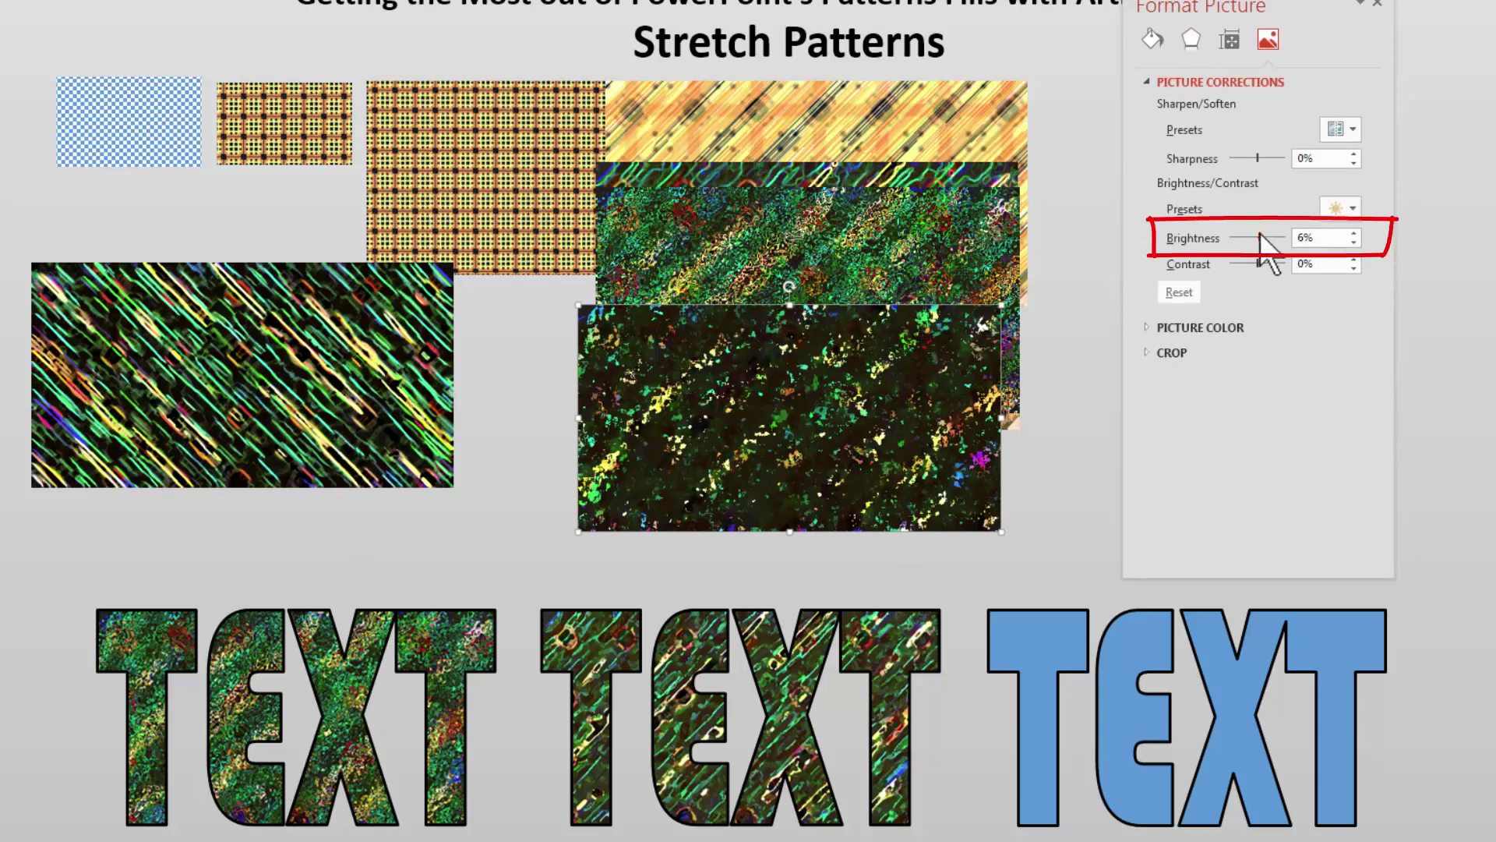
pyautogui.moveTo(1258, 237); pyautogui.dragTo(1258, 263)
pyautogui.moveTo(858, 476); pyautogui.dragTo(863, 469)
# Set the lower picture's color temperature to 6,792 and its saturation to 244%
pyautogui.click(1157, 326)
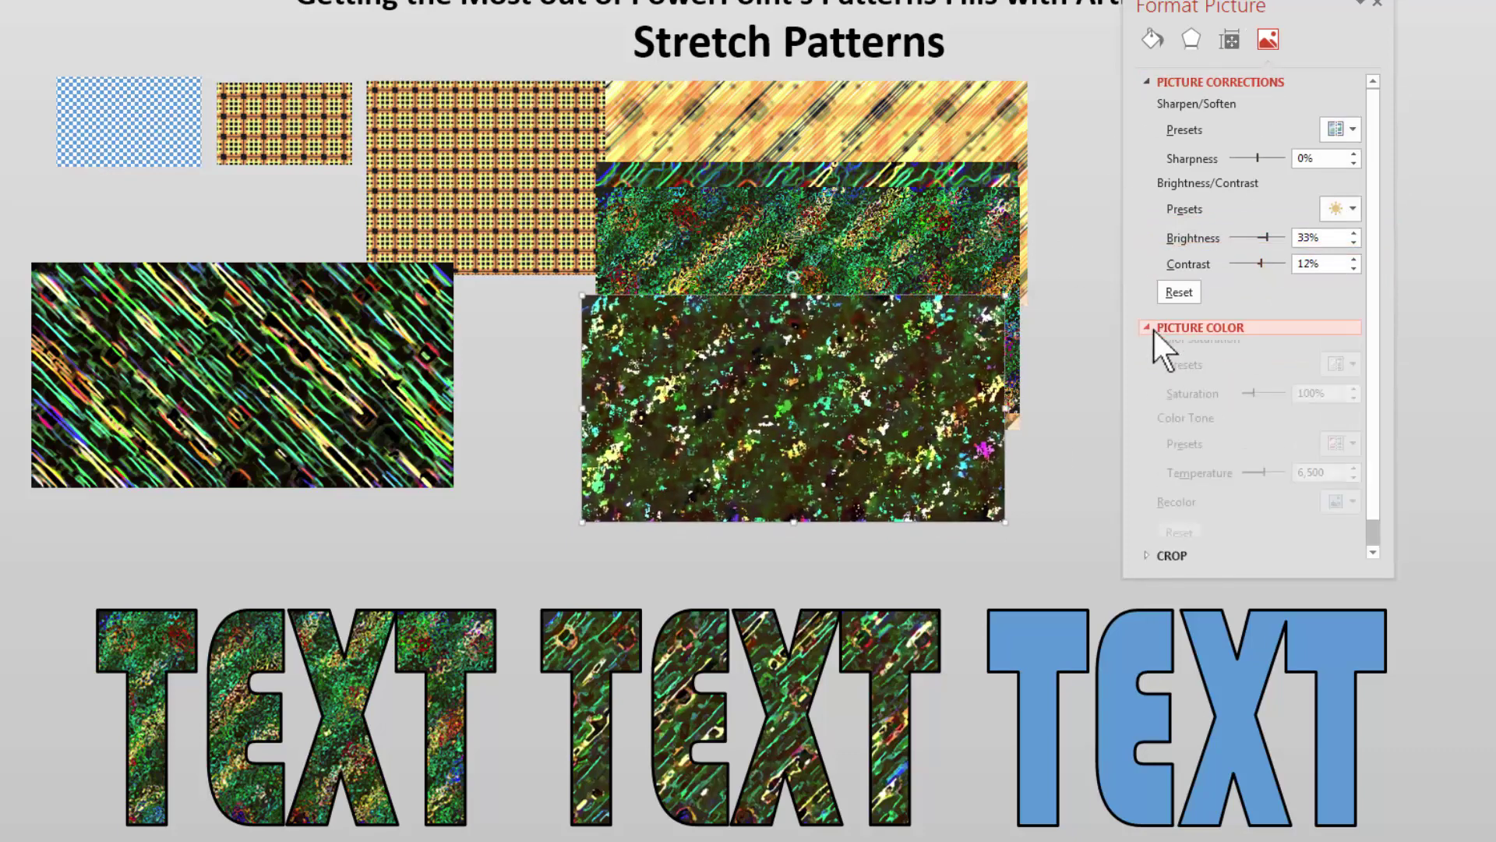
pyautogui.moveTo(1263, 483)
pyautogui.mouseDown()
pyautogui.moveTo(1214, 487)
pyautogui.moveTo(1266, 490)
pyautogui.mouseUp()
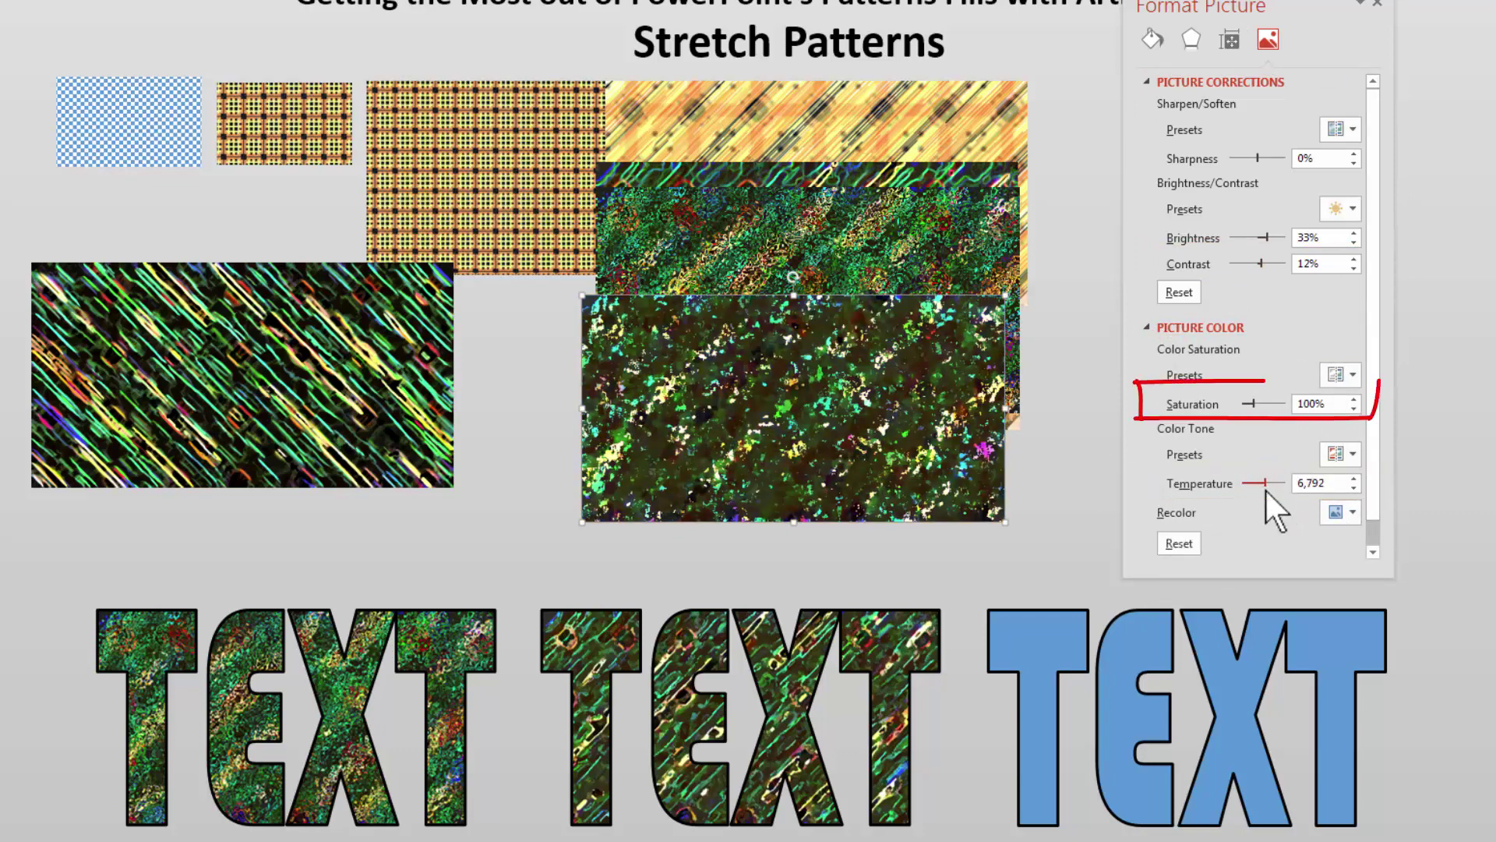
pyautogui.moveTo(1248, 403); pyautogui.dragTo(1269, 403)
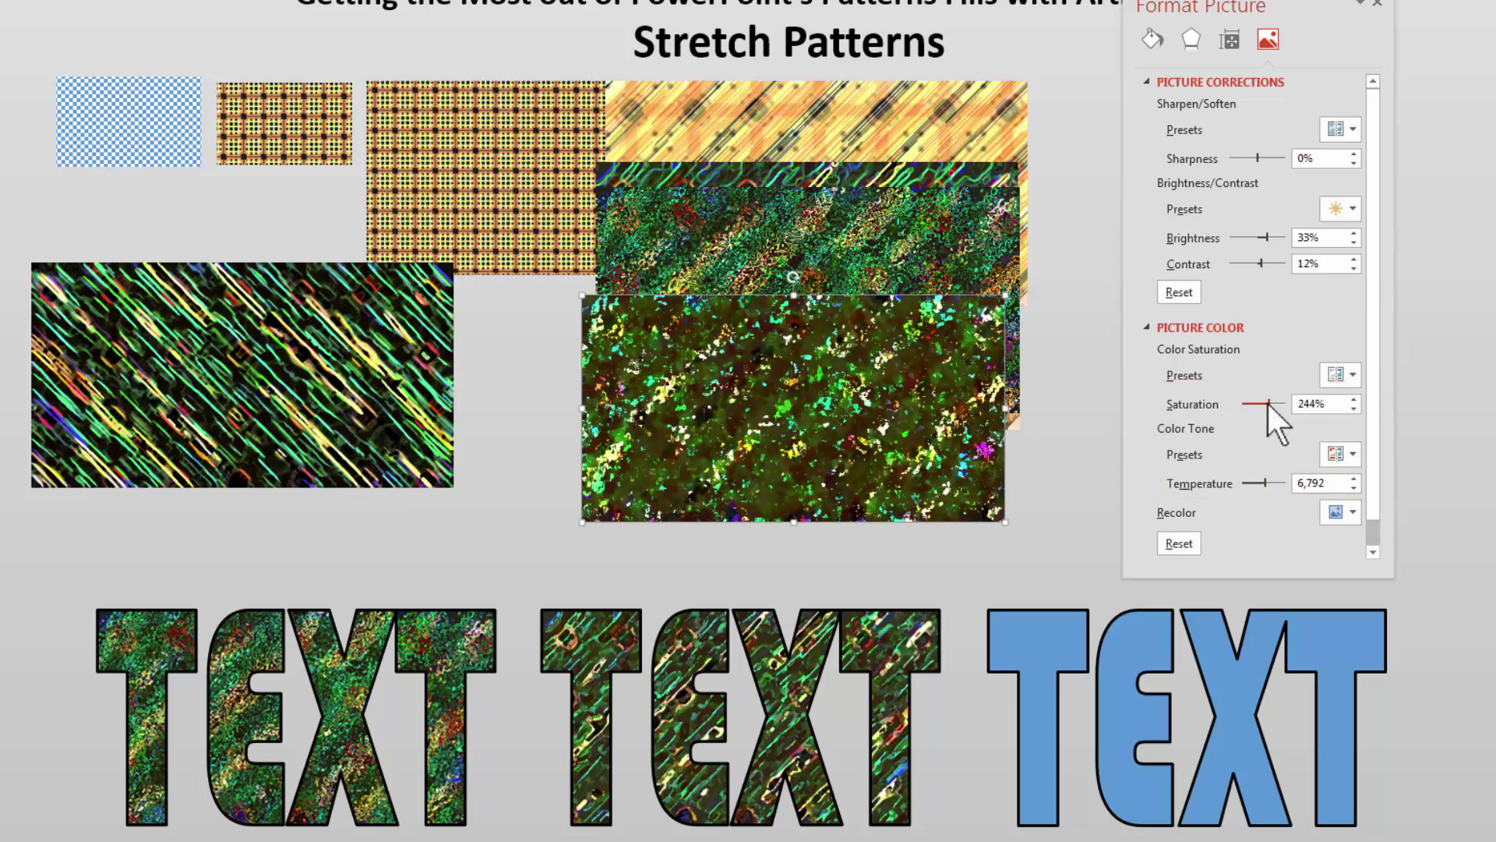
# Fill the first TEXT with the color-corrected Paint Brush picture from the clipboard
pyautogui.click(296, 701)
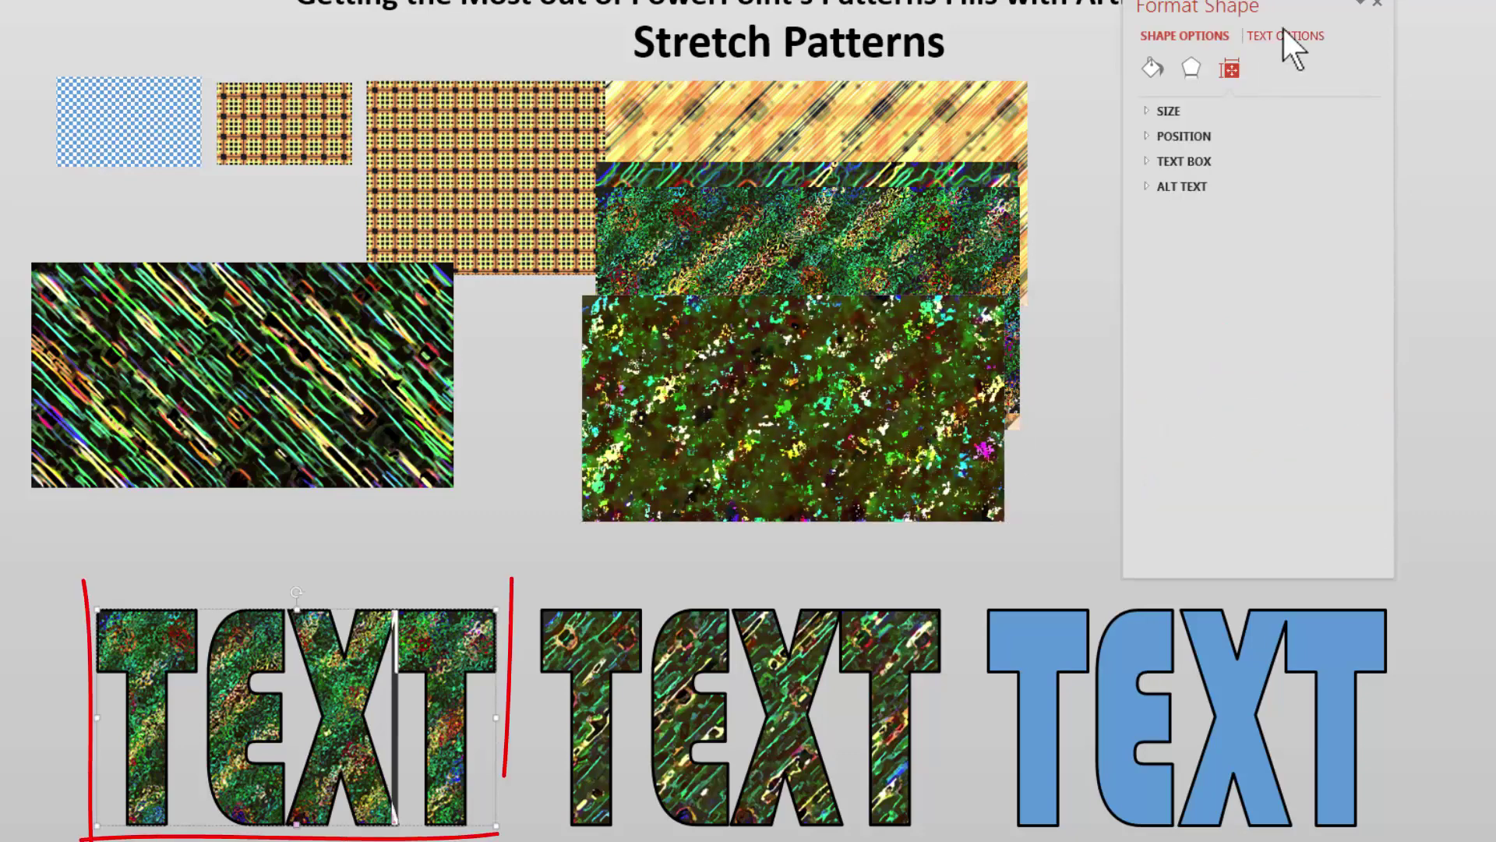
pyautogui.click(1283, 35)
pyautogui.click(1151, 68)
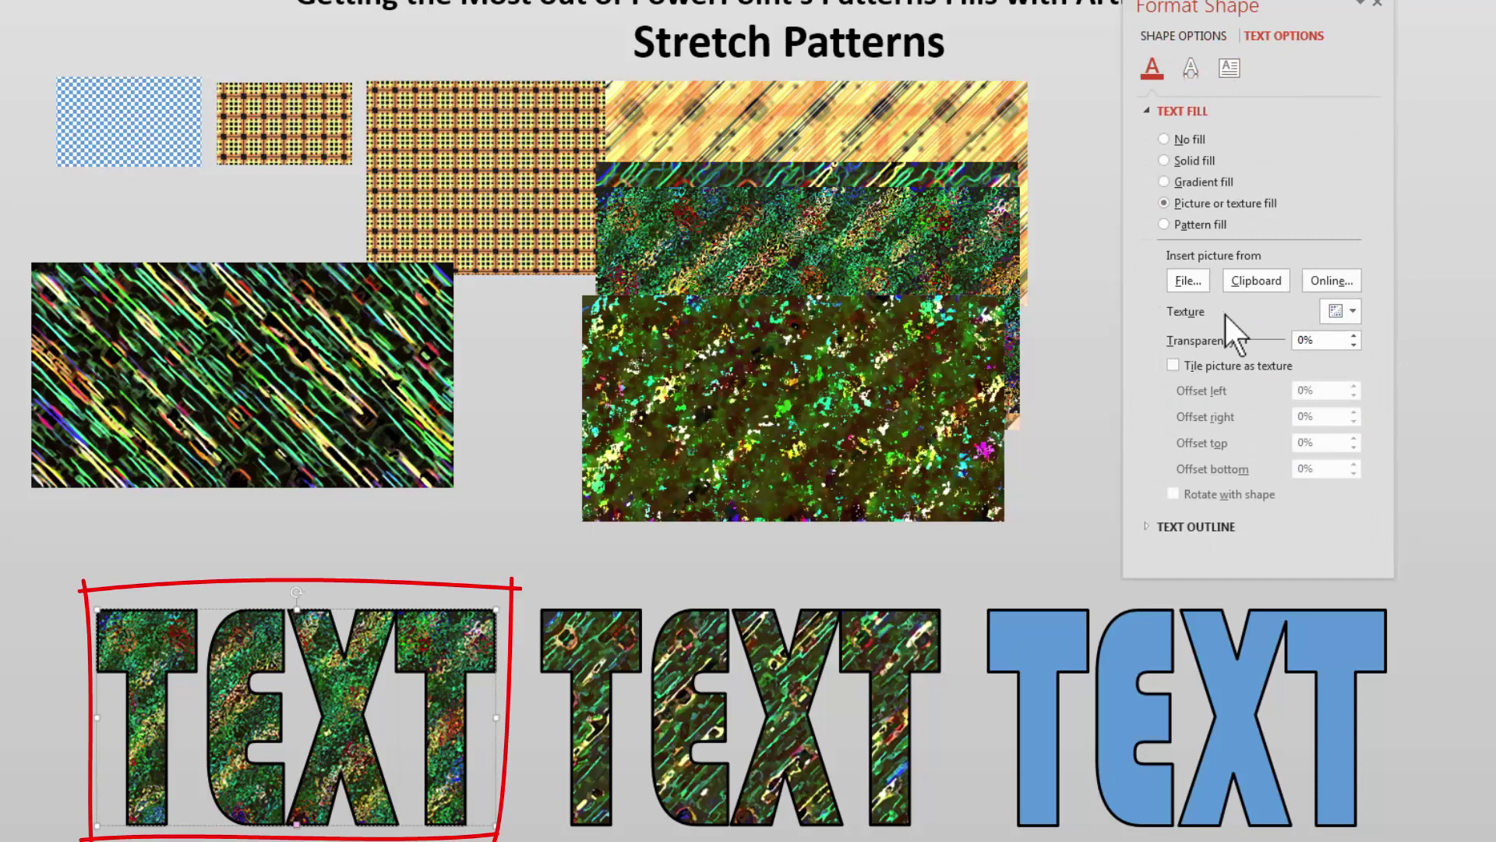
pyautogui.click(1256, 280)
pyautogui.press('Tab')
# Apply the Watercolor Sponge artistic effect with brush size 2 to the lower picture
pyautogui.click(1191, 39)
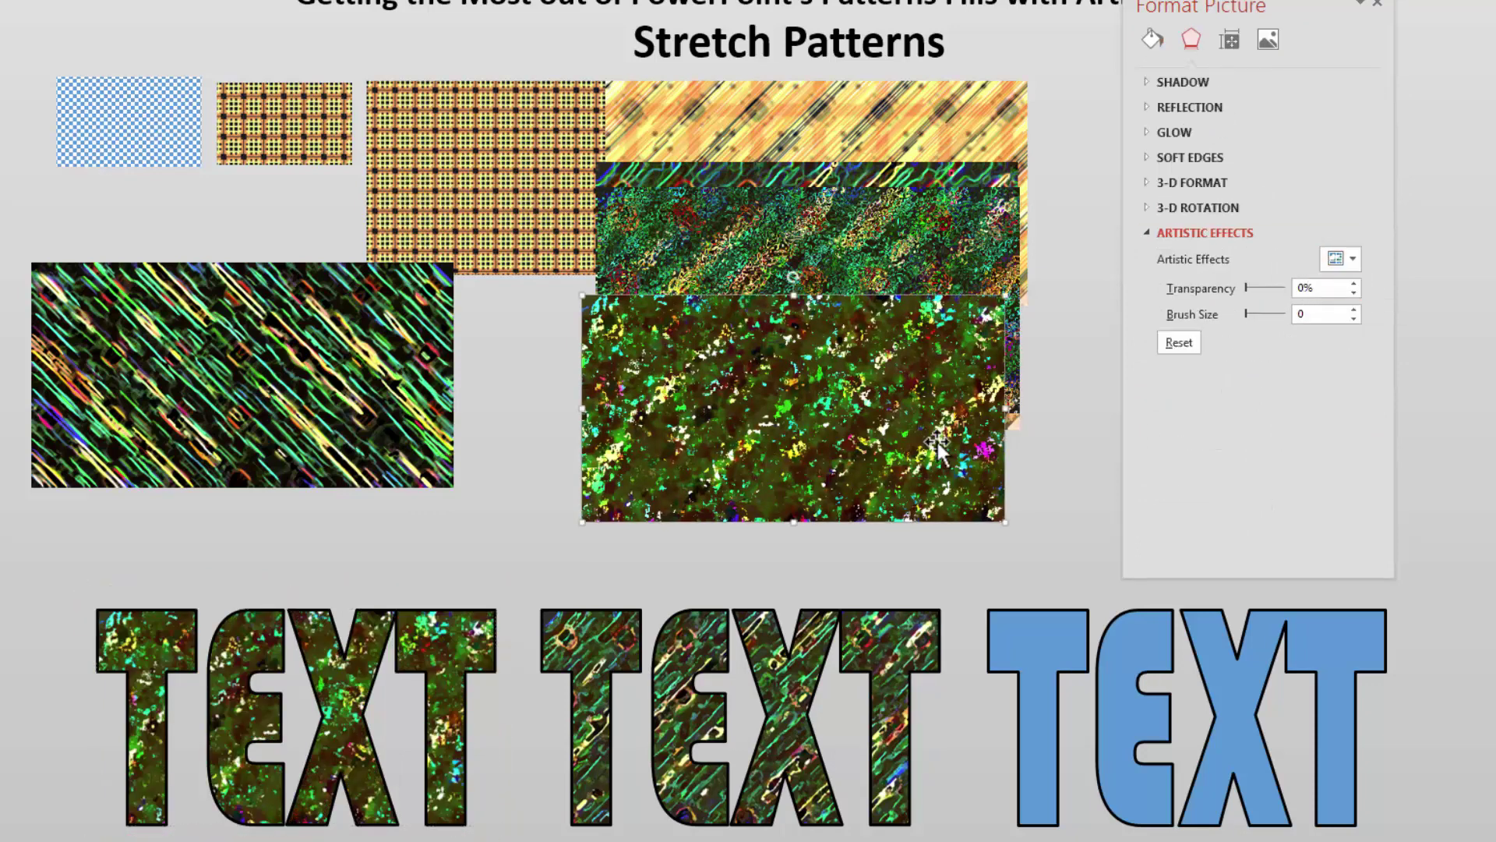
pyautogui.click(1359, 260)
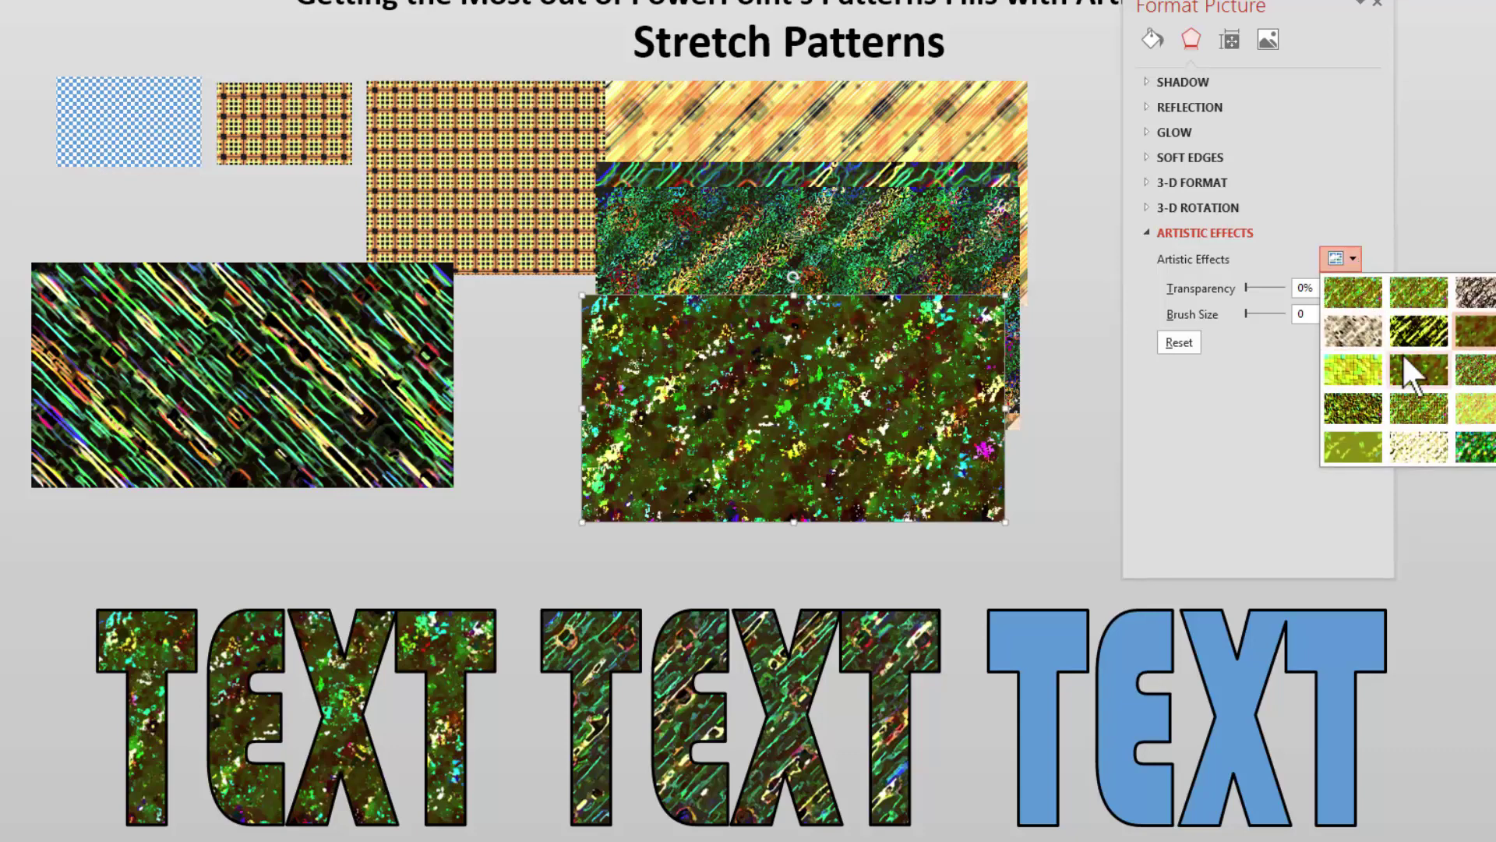
pyautogui.click(1410, 361)
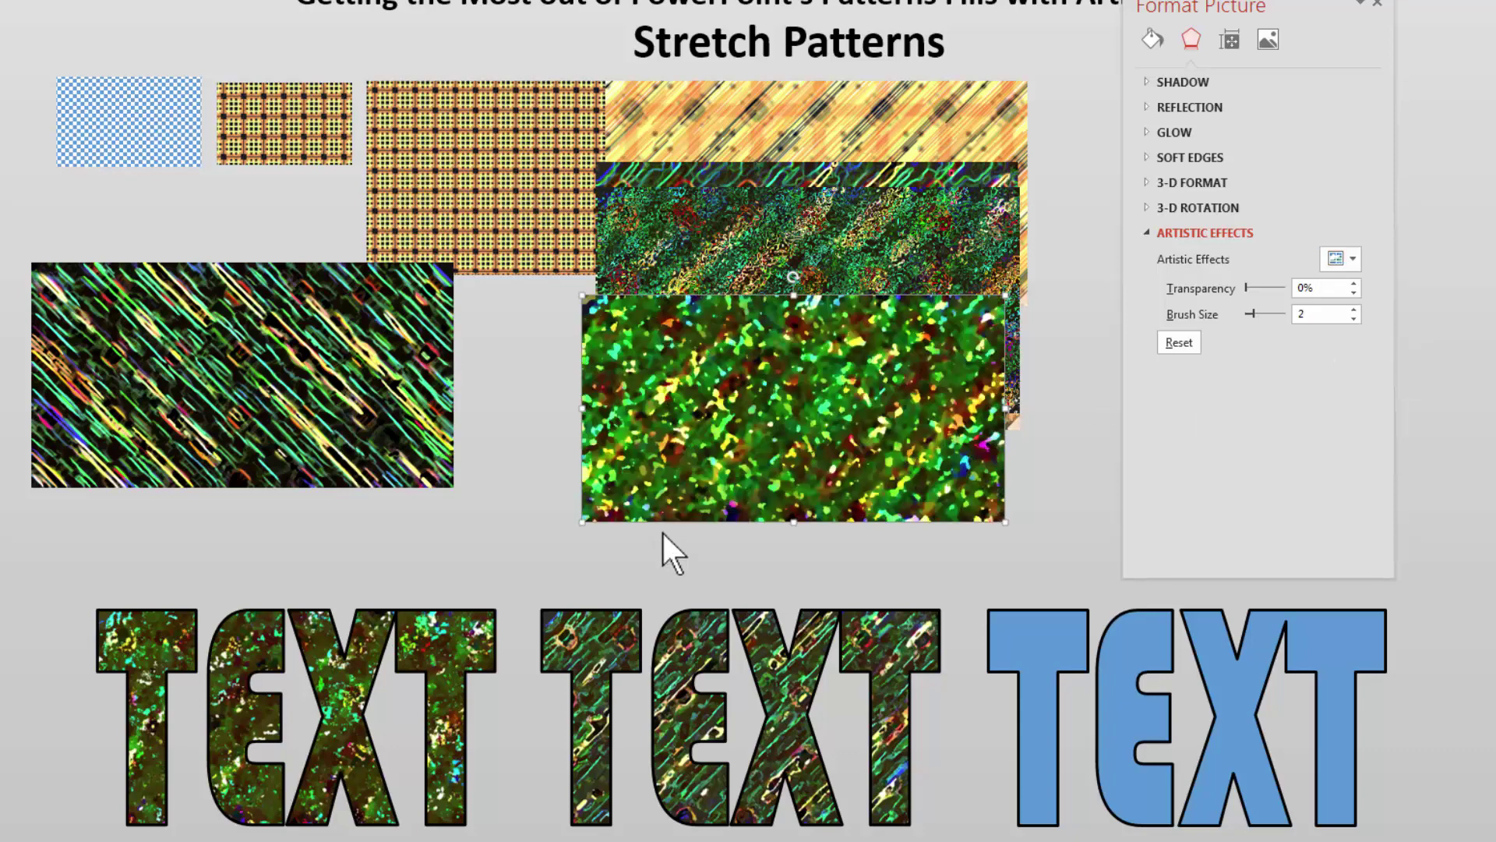
# Apply the Paint Strokes artistic effect with intensity 2 to the lower green pattern picture
pyautogui.click(1349, 262)
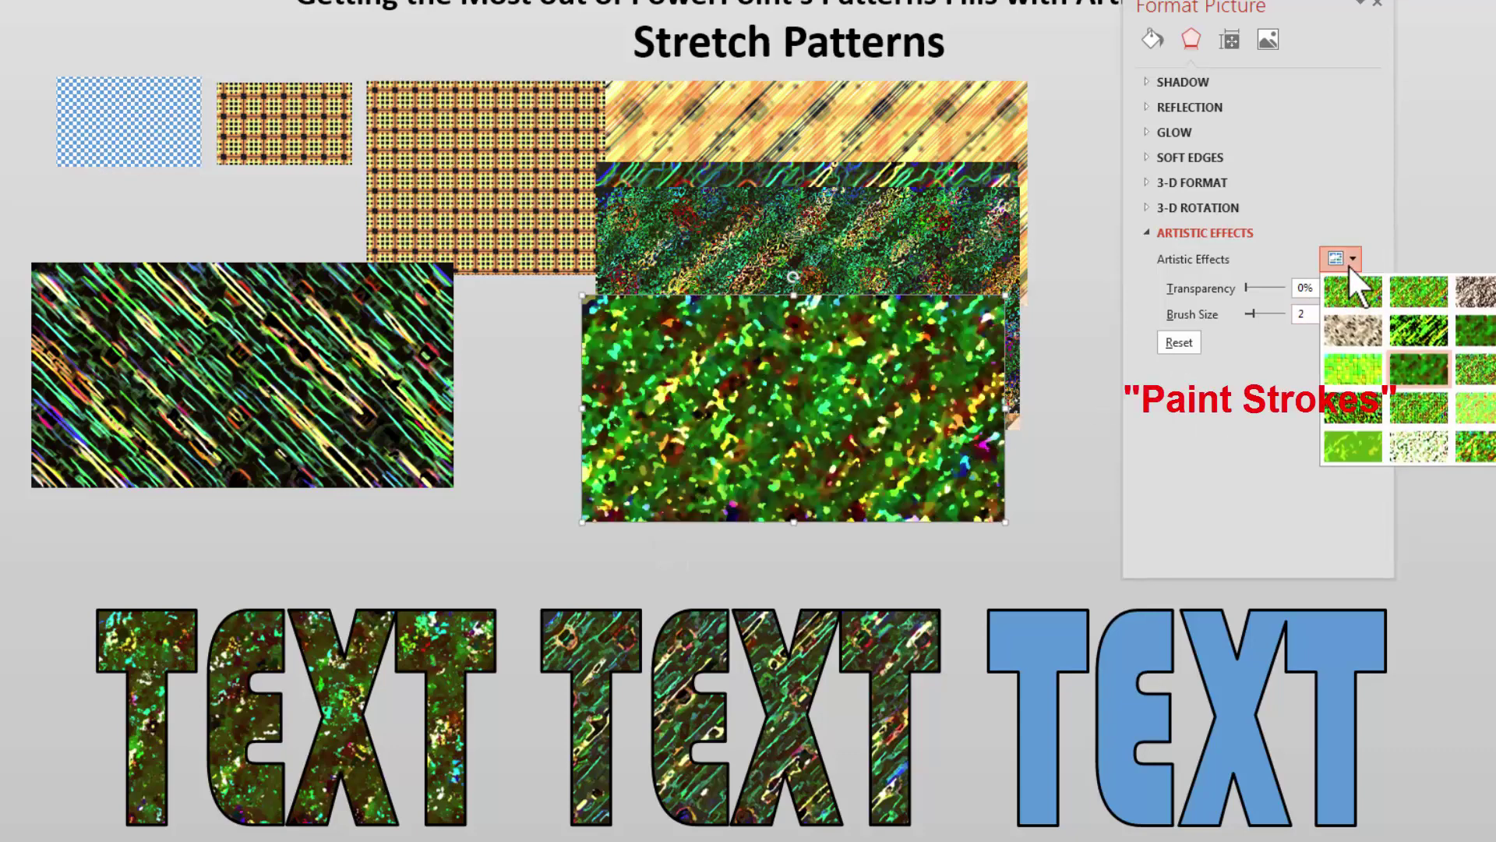
pyautogui.click(1425, 326)
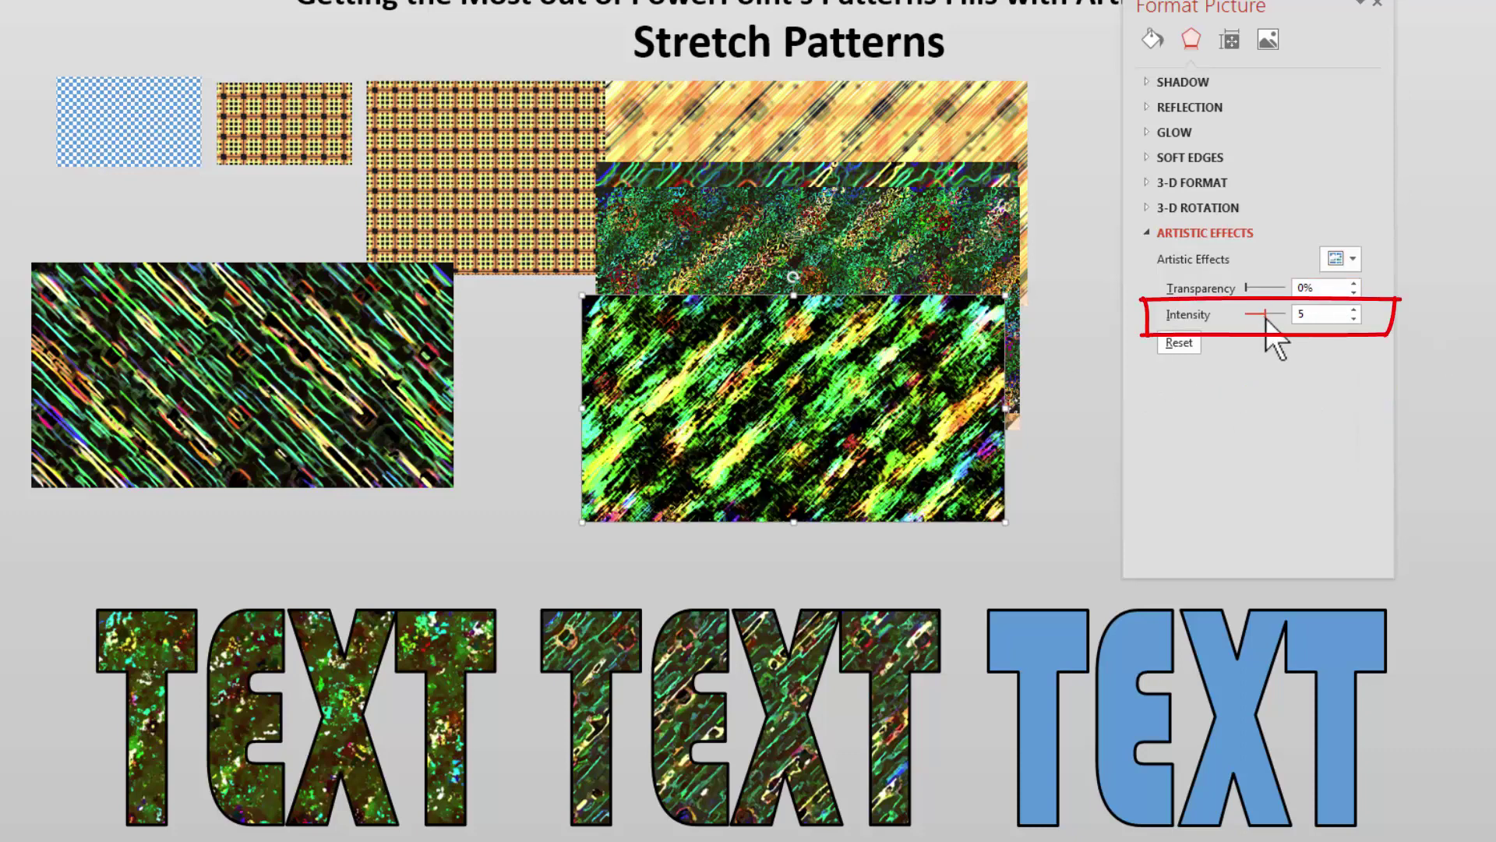
pyautogui.moveTo(1265, 313); pyautogui.dragTo(1250, 314)
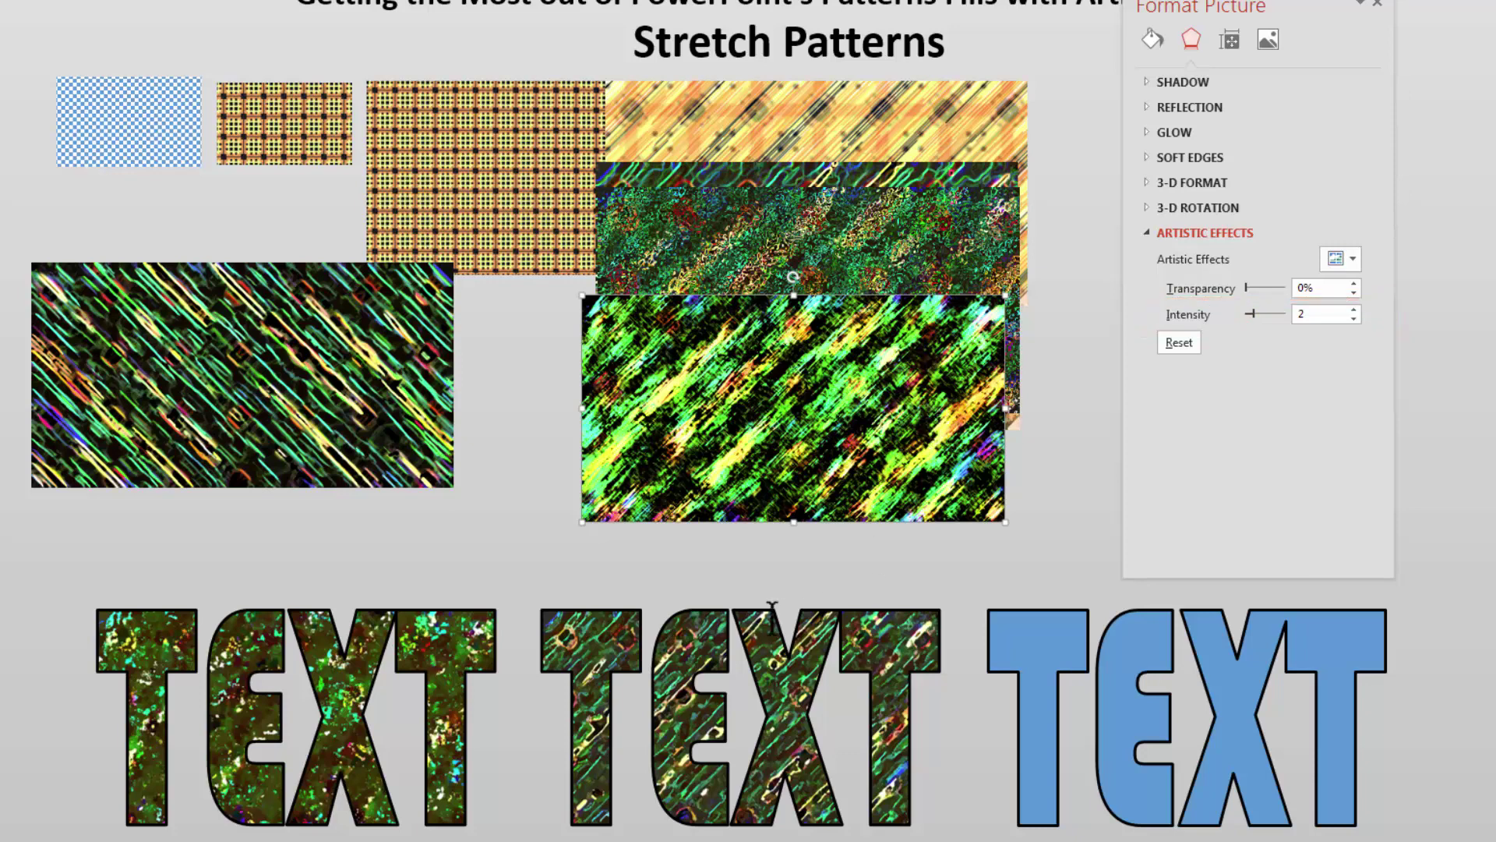
# Fill the second TEXT with the Paint Strokes picture from the clipboard
pyautogui.click(706, 627)
pyautogui.click(1264, 35)
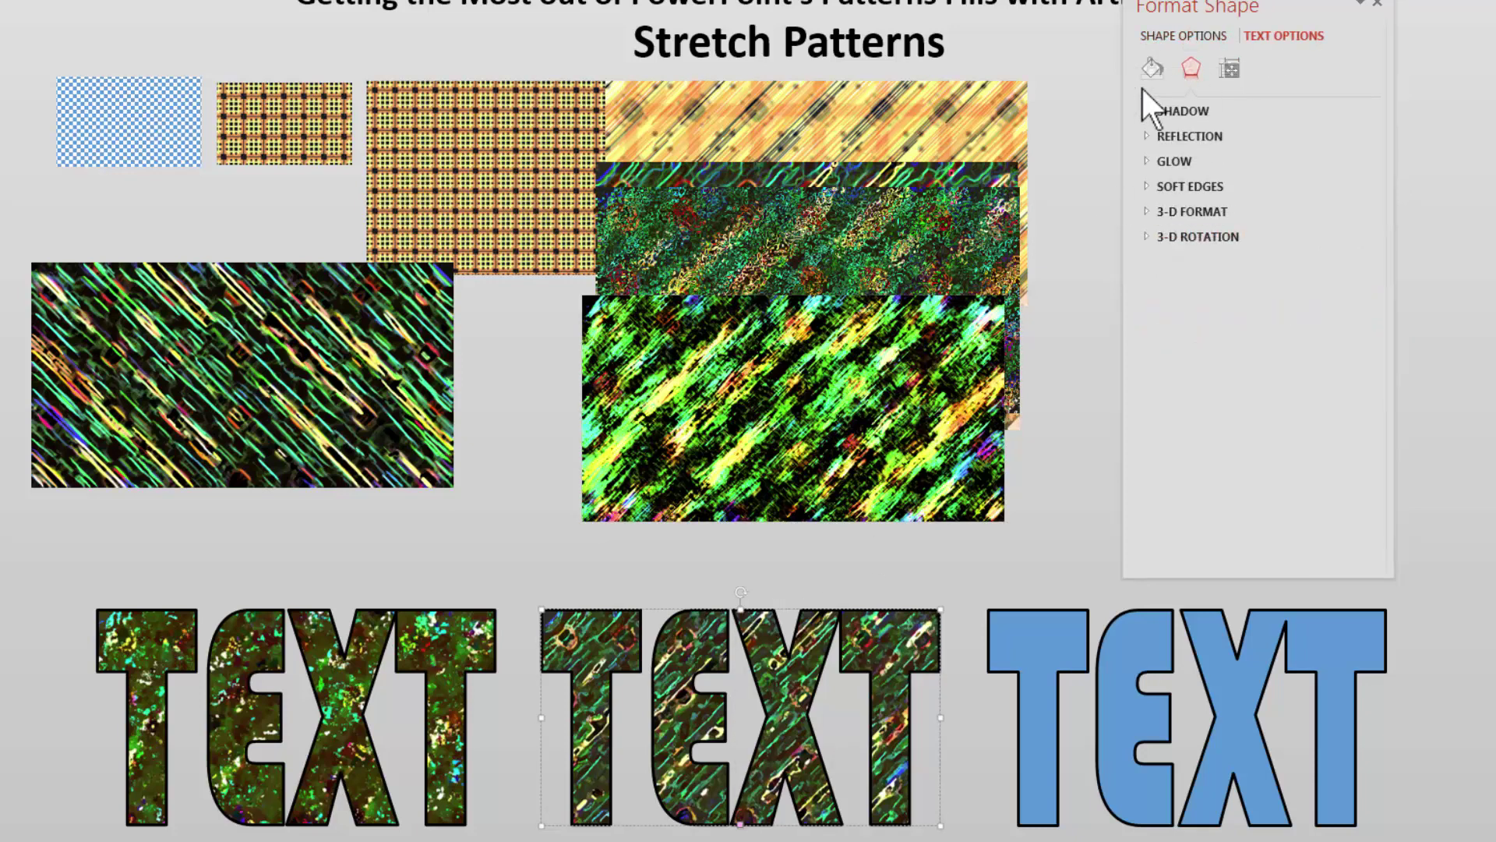
pyautogui.click(1150, 64)
pyautogui.click(1264, 275)
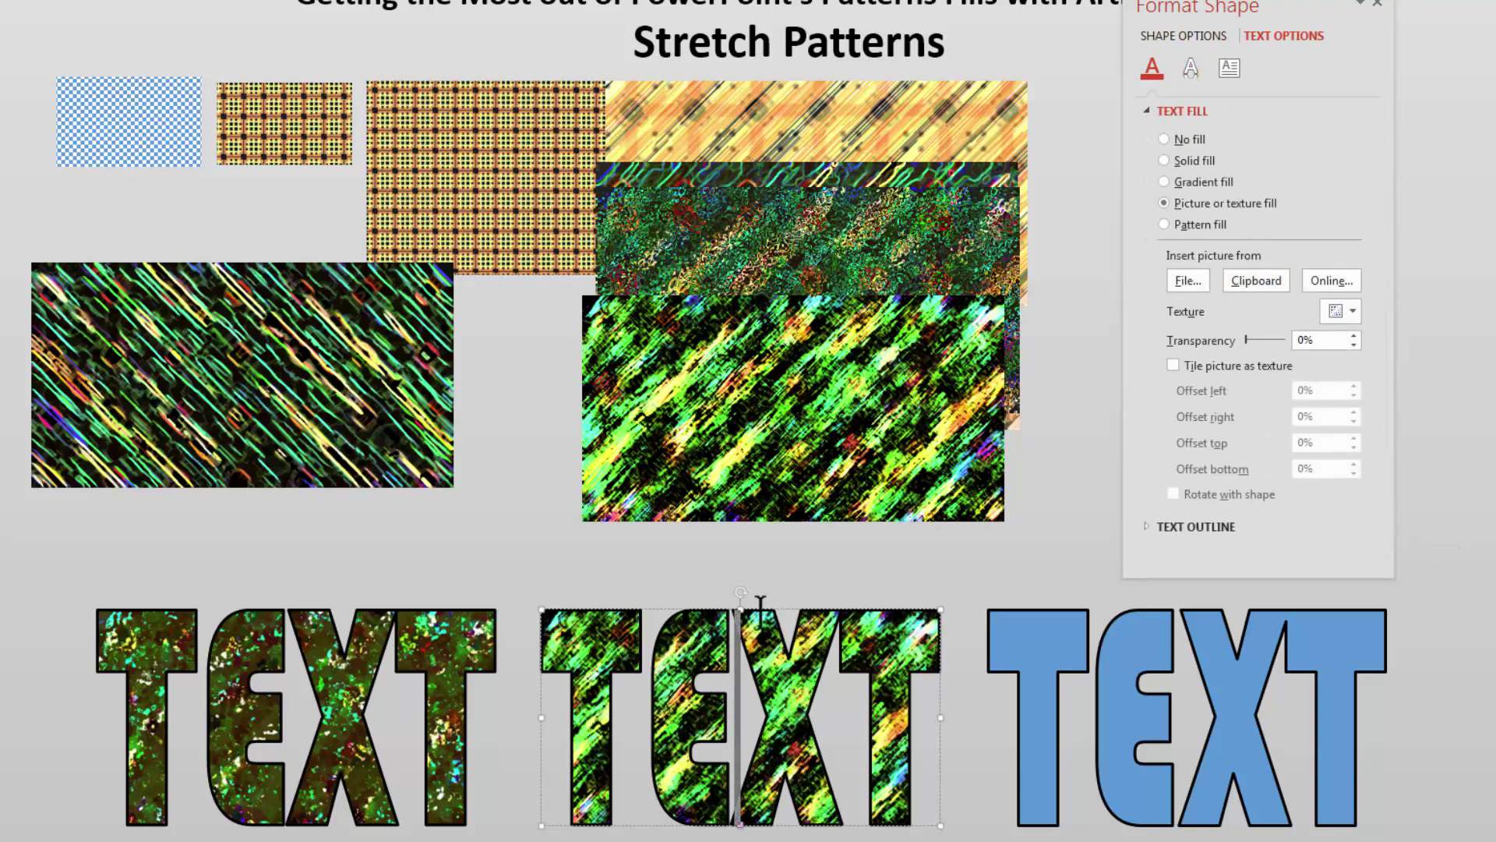
# Move the Paint Strokes picture up onto the stack and paste a flattened copy of it just below
pyautogui.click(935, 436)
pyautogui.moveTo(949, 339)
pyautogui.mouseDown()
pyautogui.moveTo(937, 269)
pyautogui.moveTo(938, 324)
pyautogui.mouseUp()
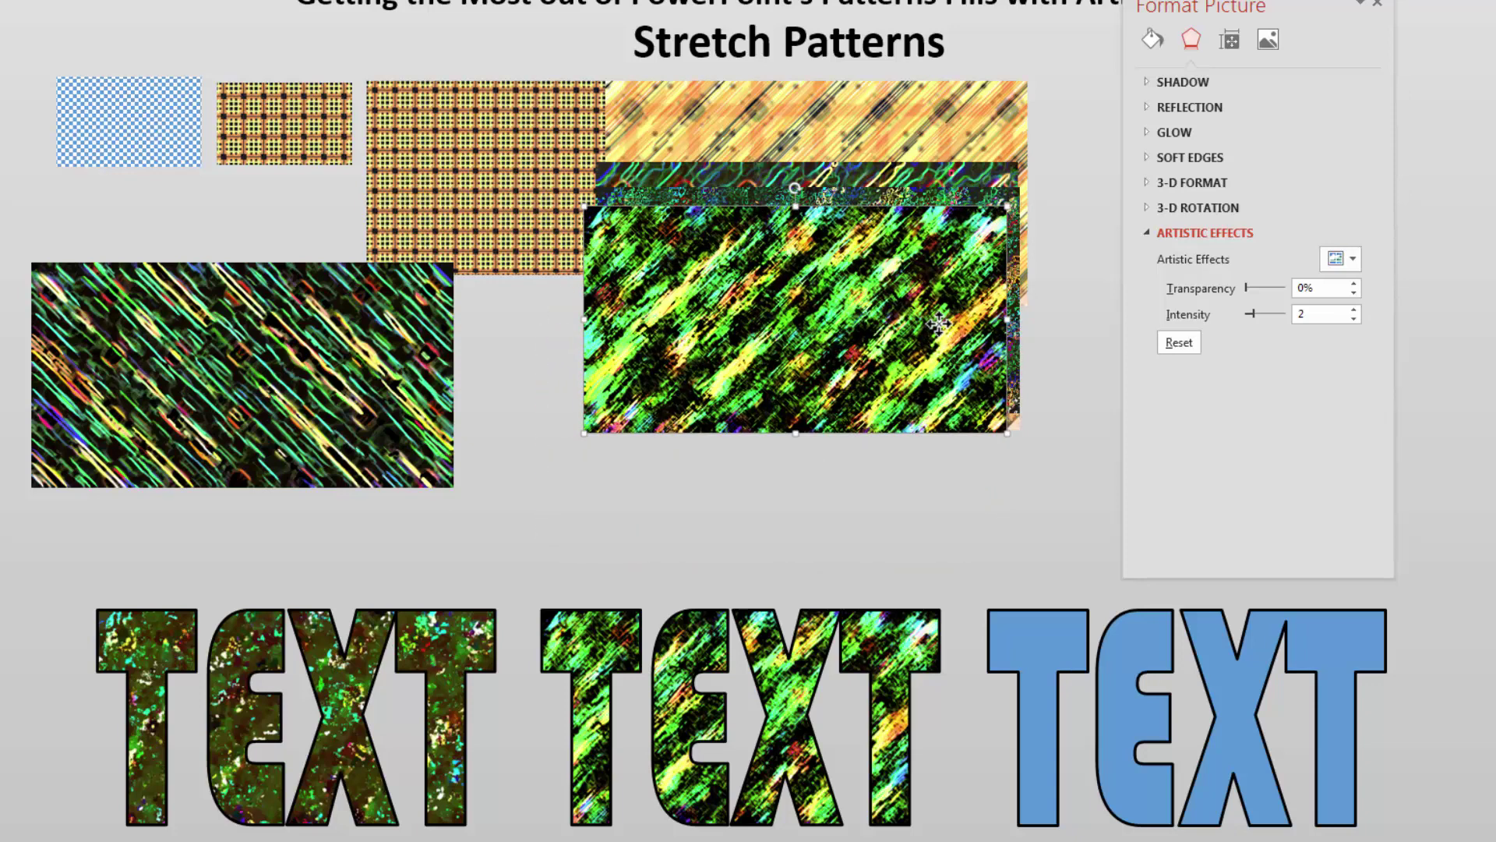
pyautogui.hotkey('ctrl', 'v')
pyautogui.click(1074, 524)
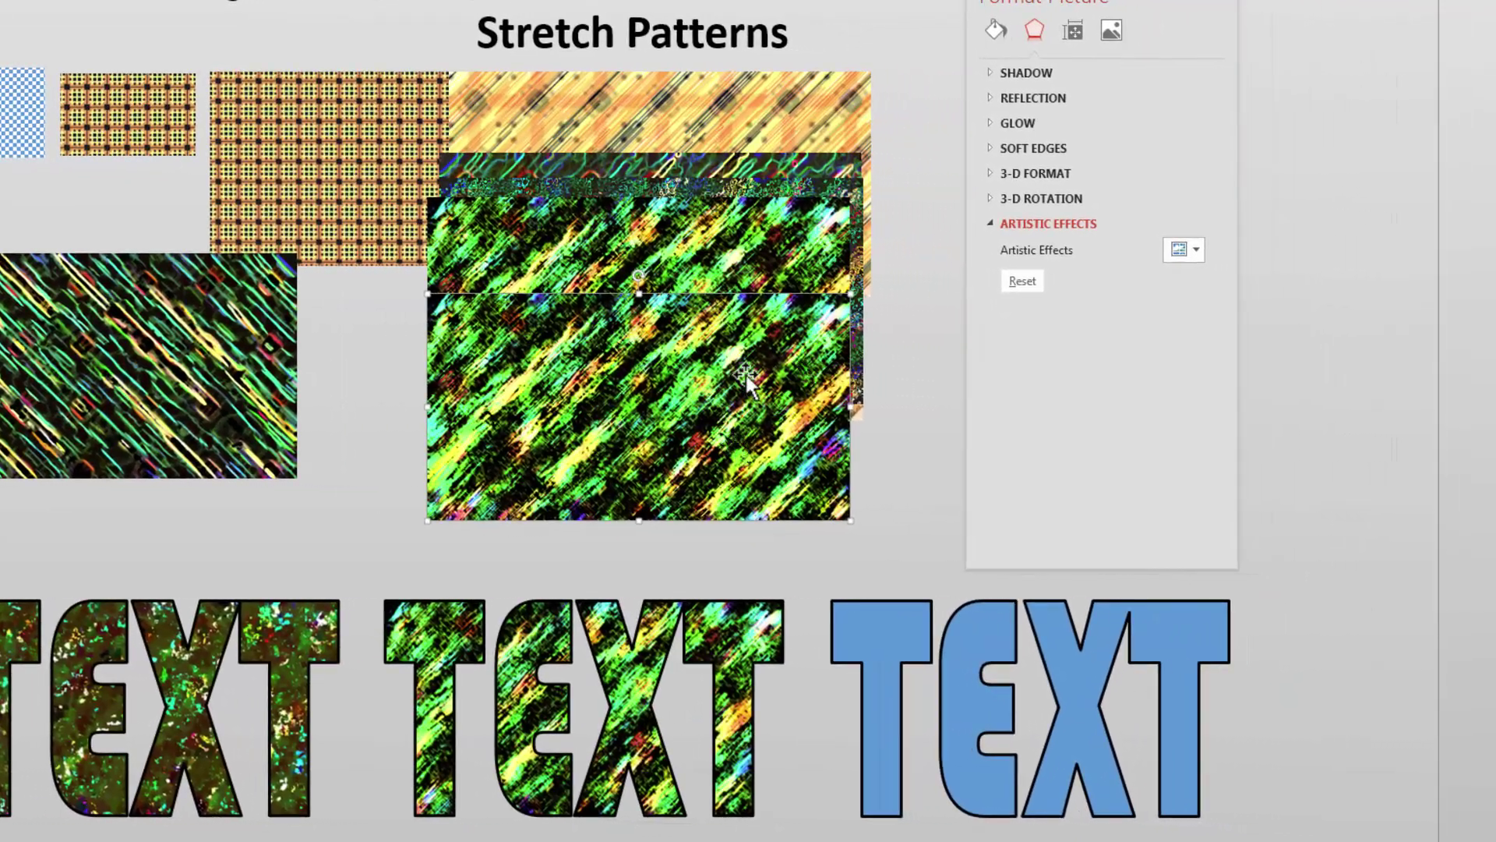
# Apply the Light Screen artistic effect with grid size 4 to the pasted picture and move it slightly up
pyautogui.click(1184, 249)
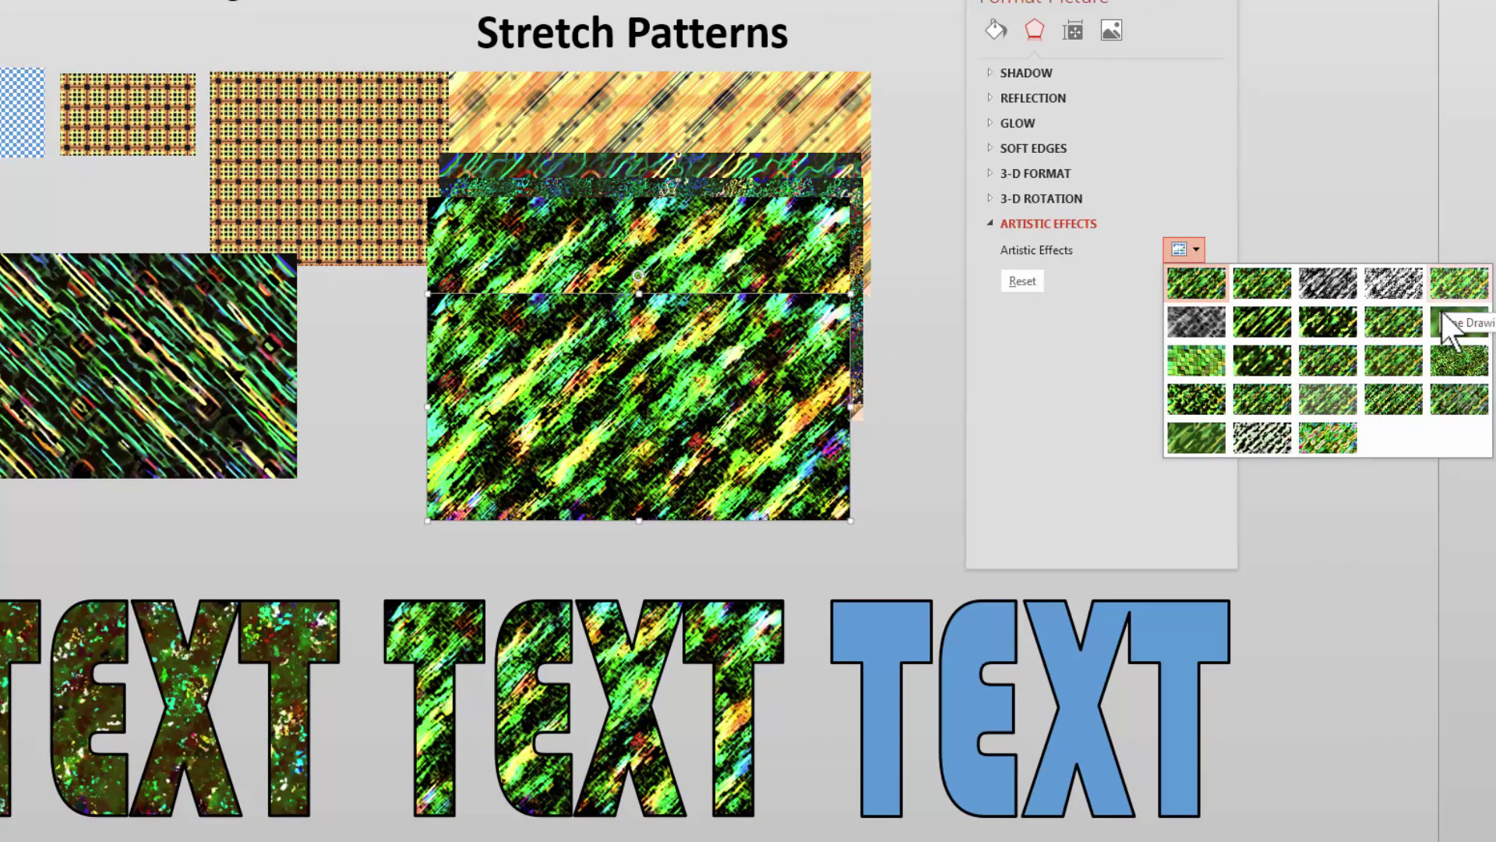
pyautogui.click(1188, 357)
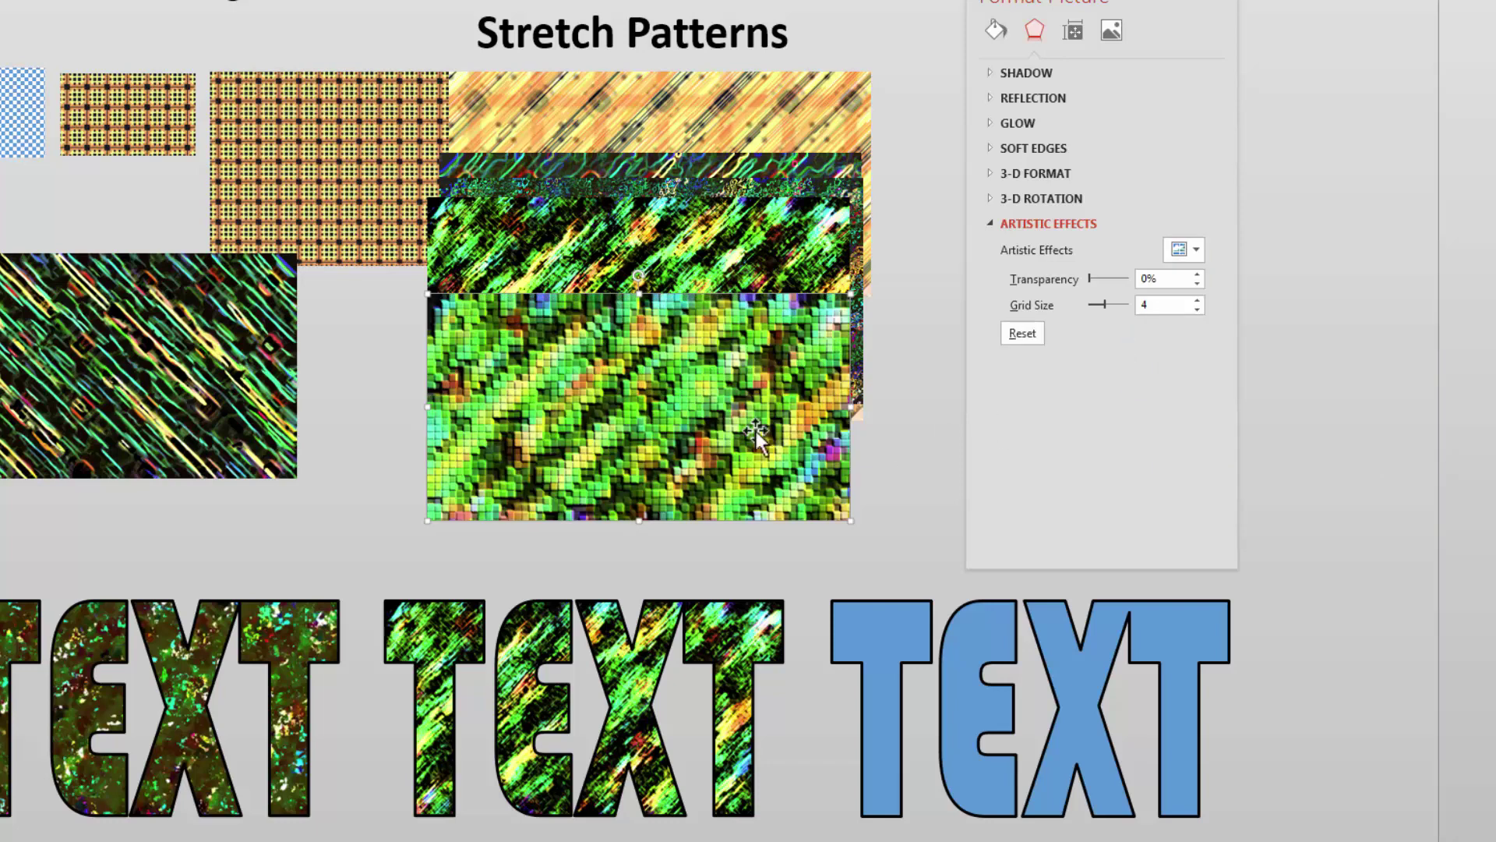
pyautogui.moveTo(681, 433); pyautogui.dragTo(671, 401)
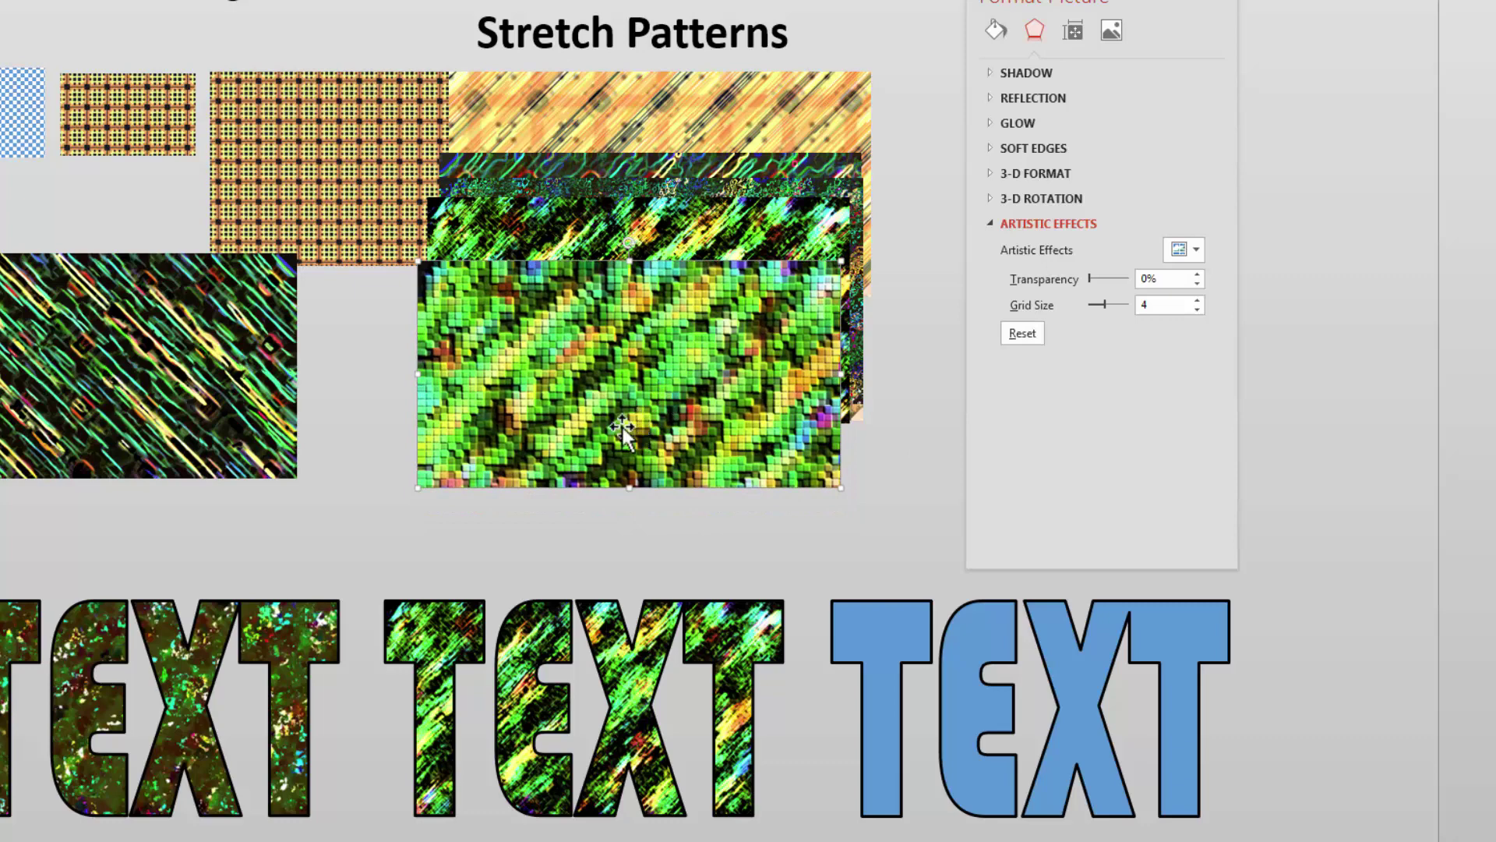
# Fill the second TEXT with the Light Screen picture from the clipboard
pyautogui.click(484, 702)
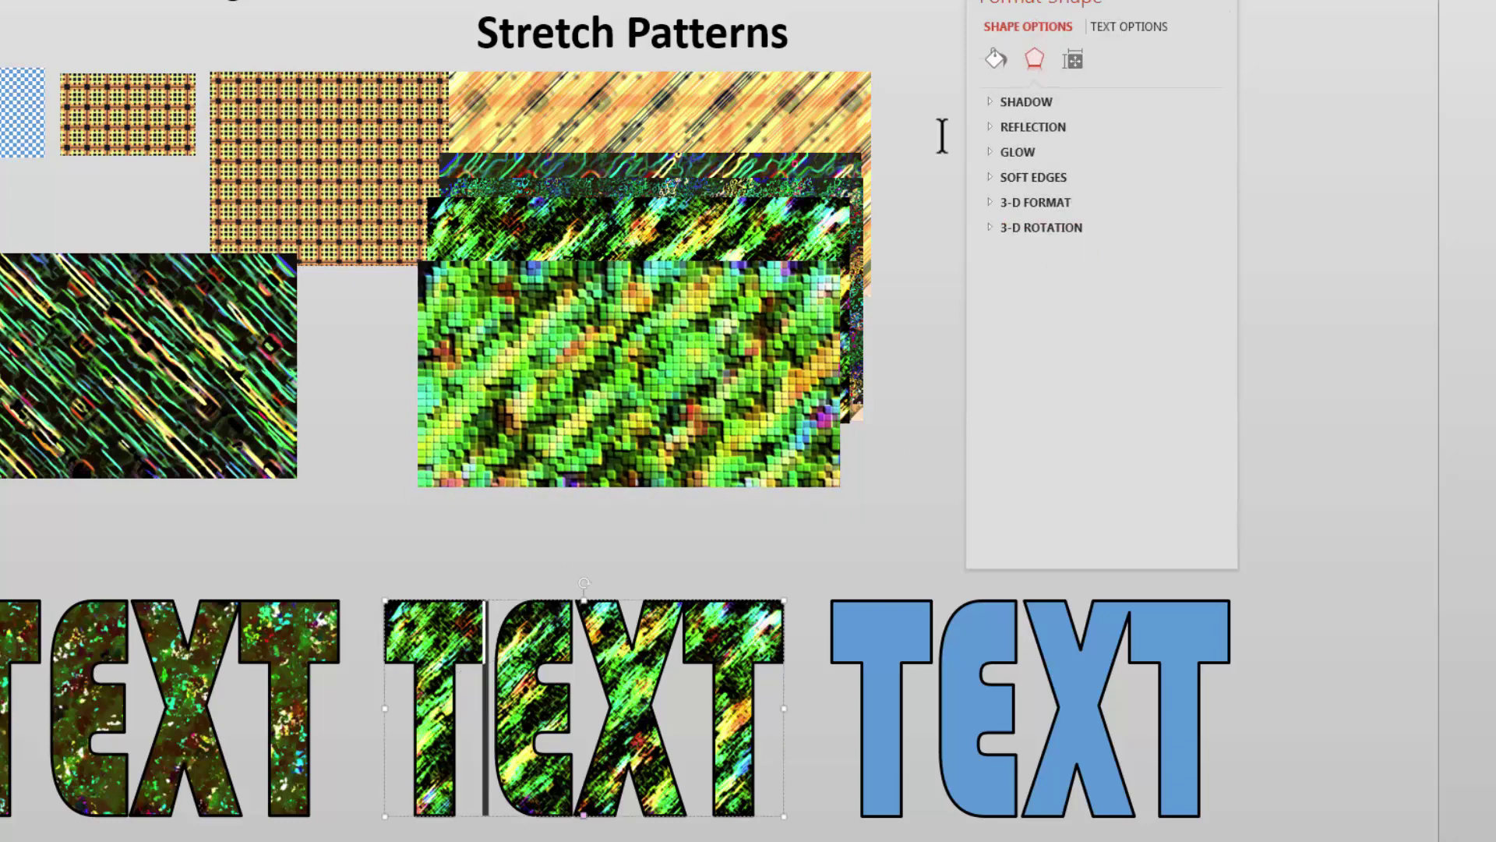
pyautogui.click(1128, 33)
pyautogui.click(1005, 101)
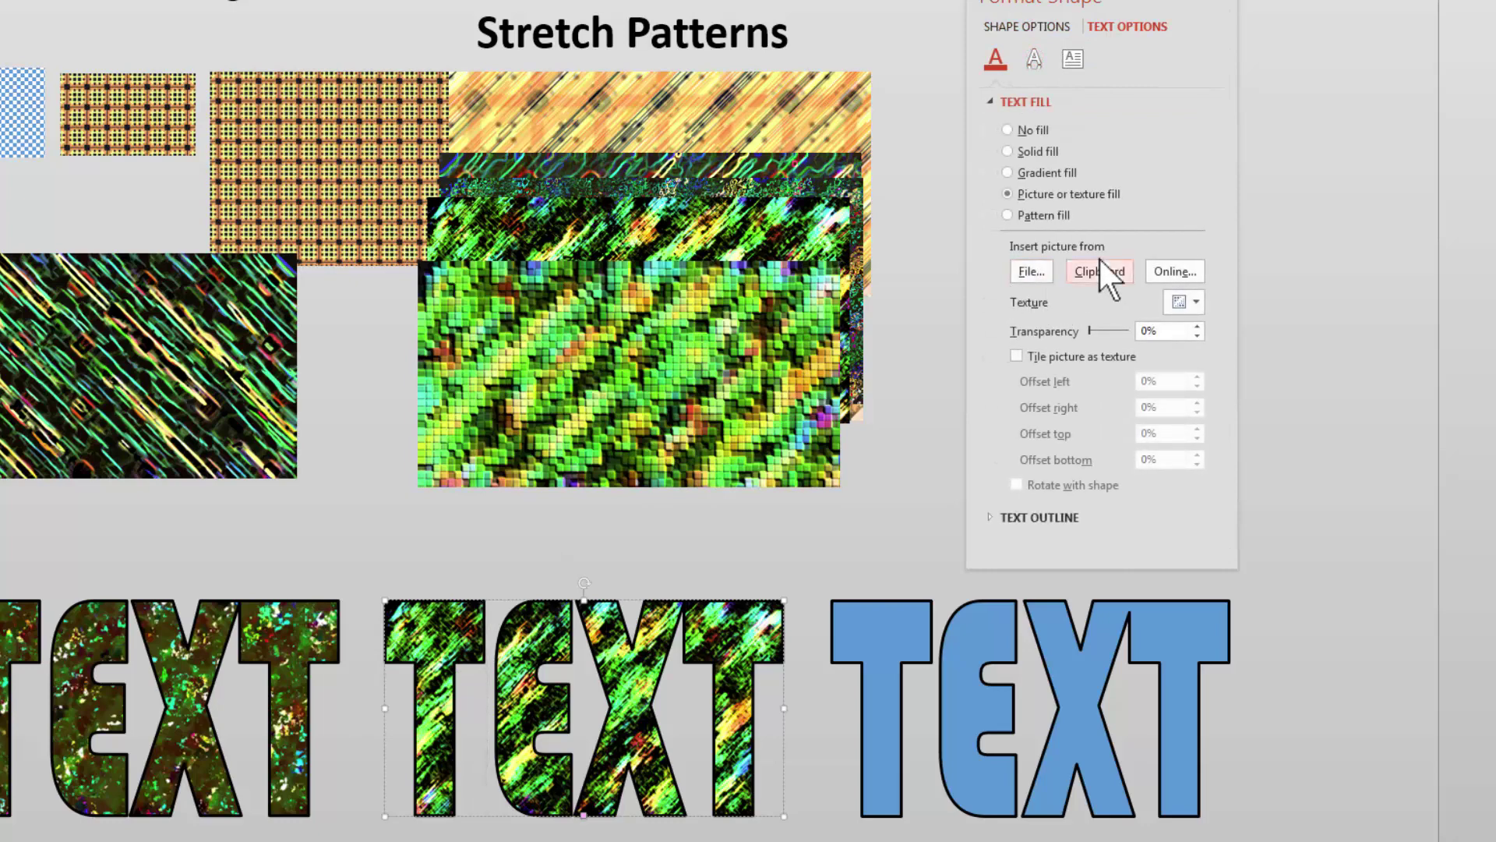
pyautogui.click(1102, 277)
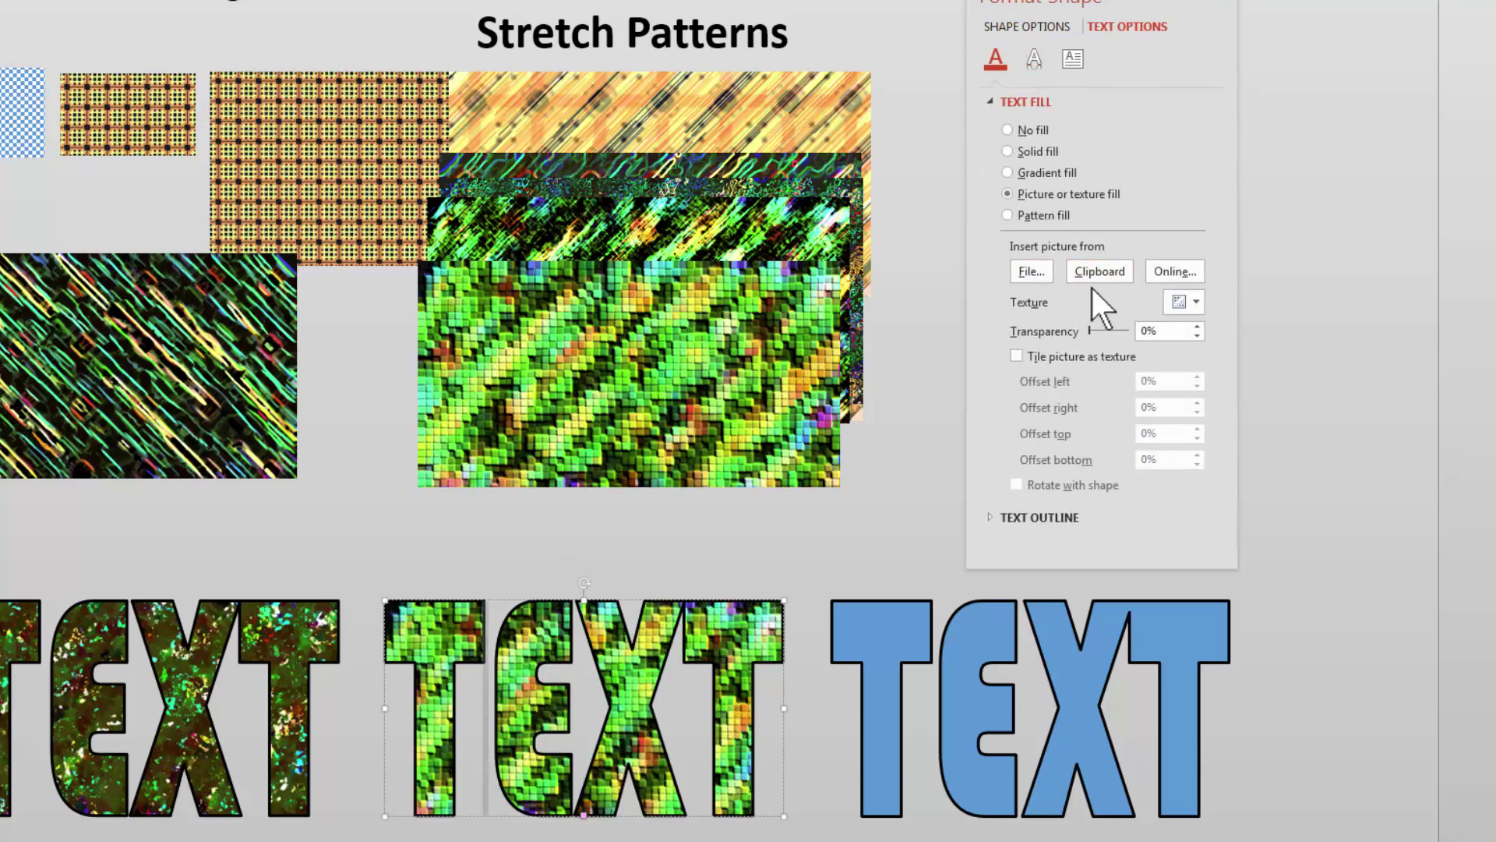
# Set the Light Screen picture's grid size to 3 and move the picture higher over the stack
pyautogui.click(757, 483)
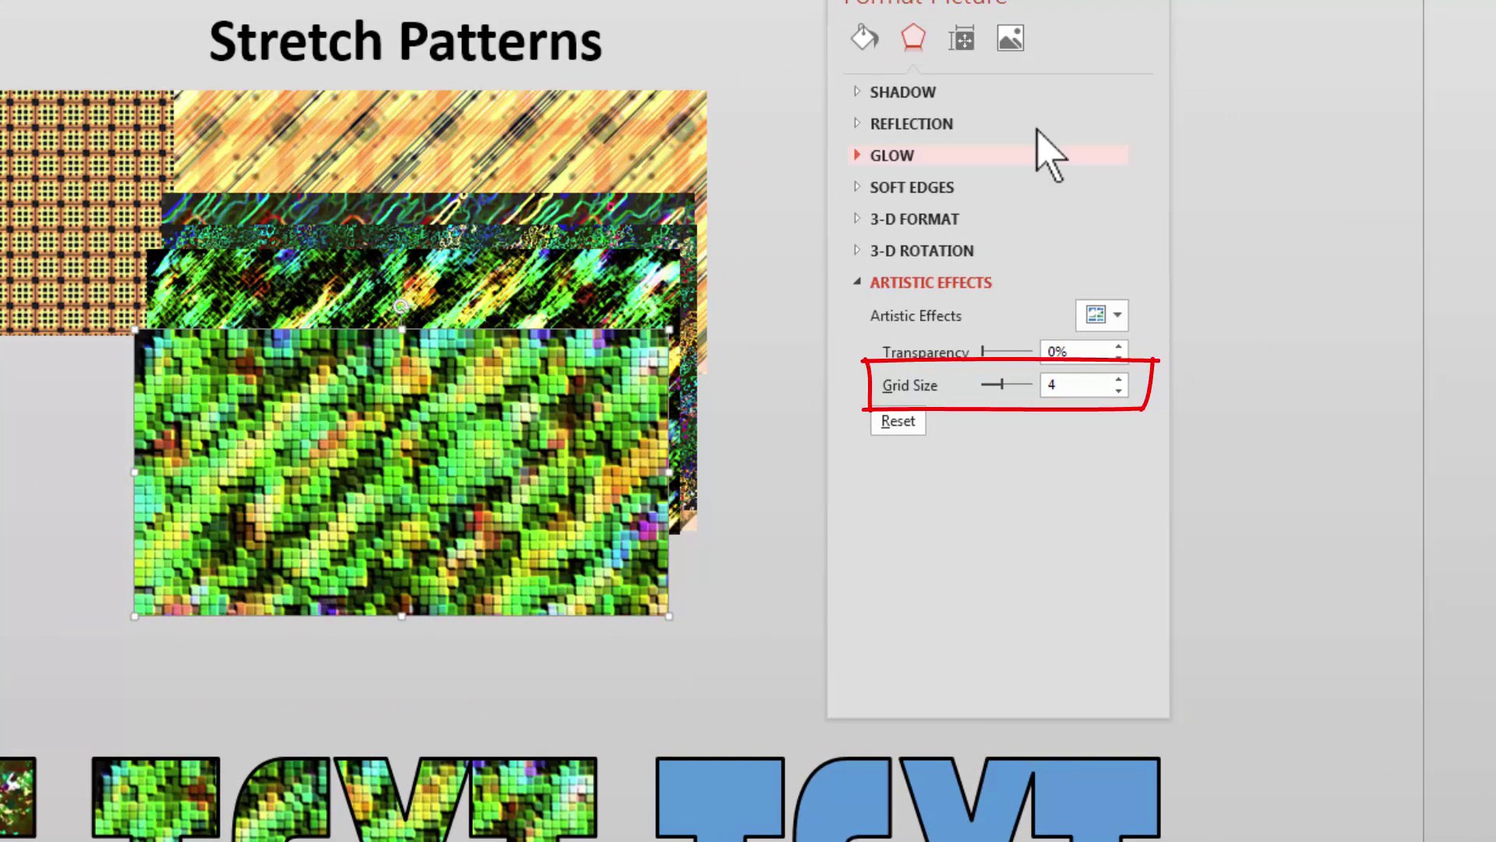
pyautogui.click(1119, 380)
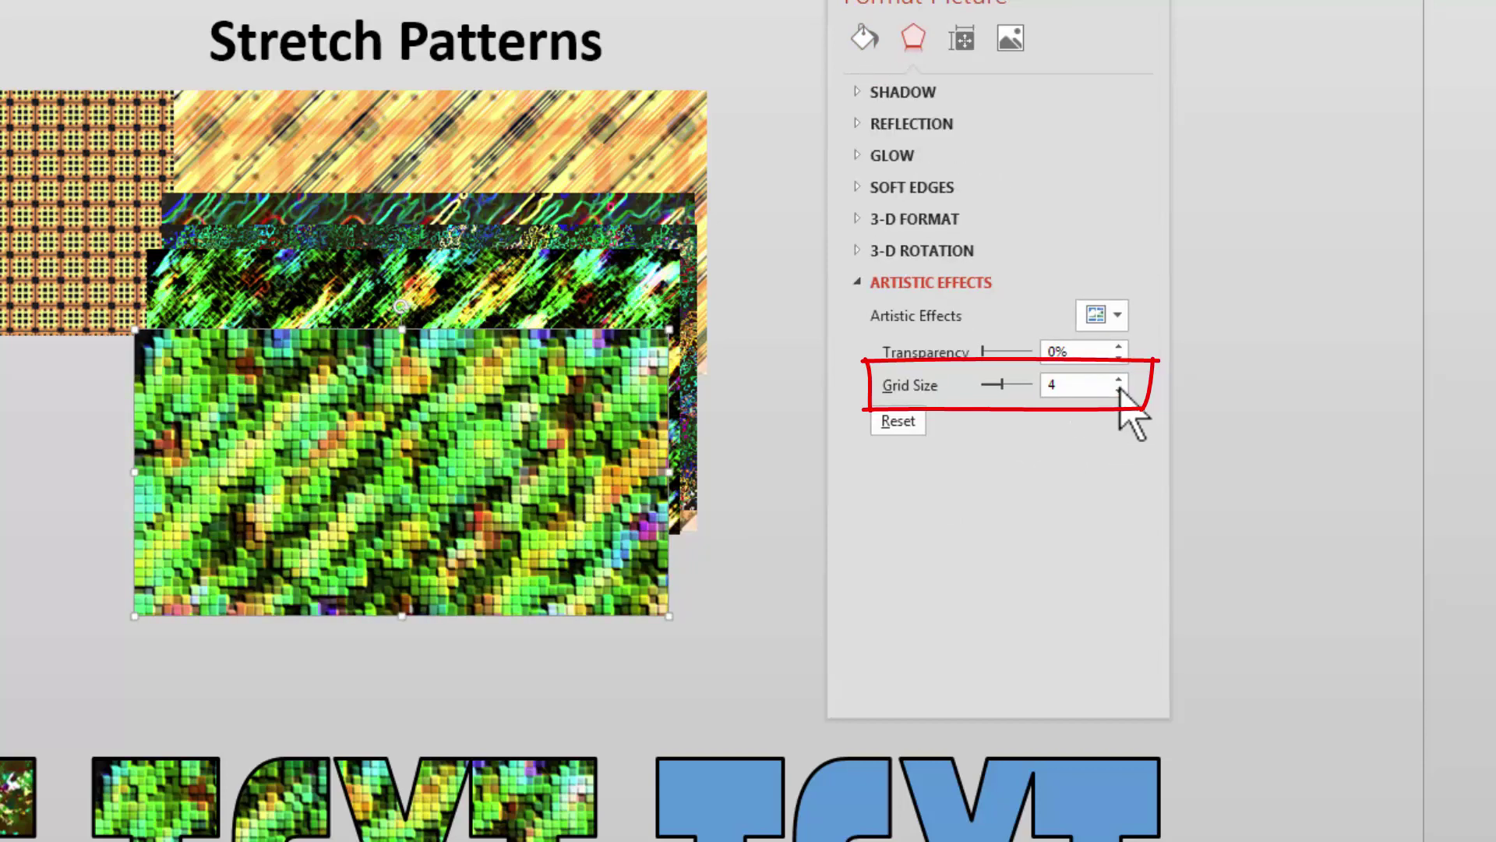
pyautogui.click(1120, 390)
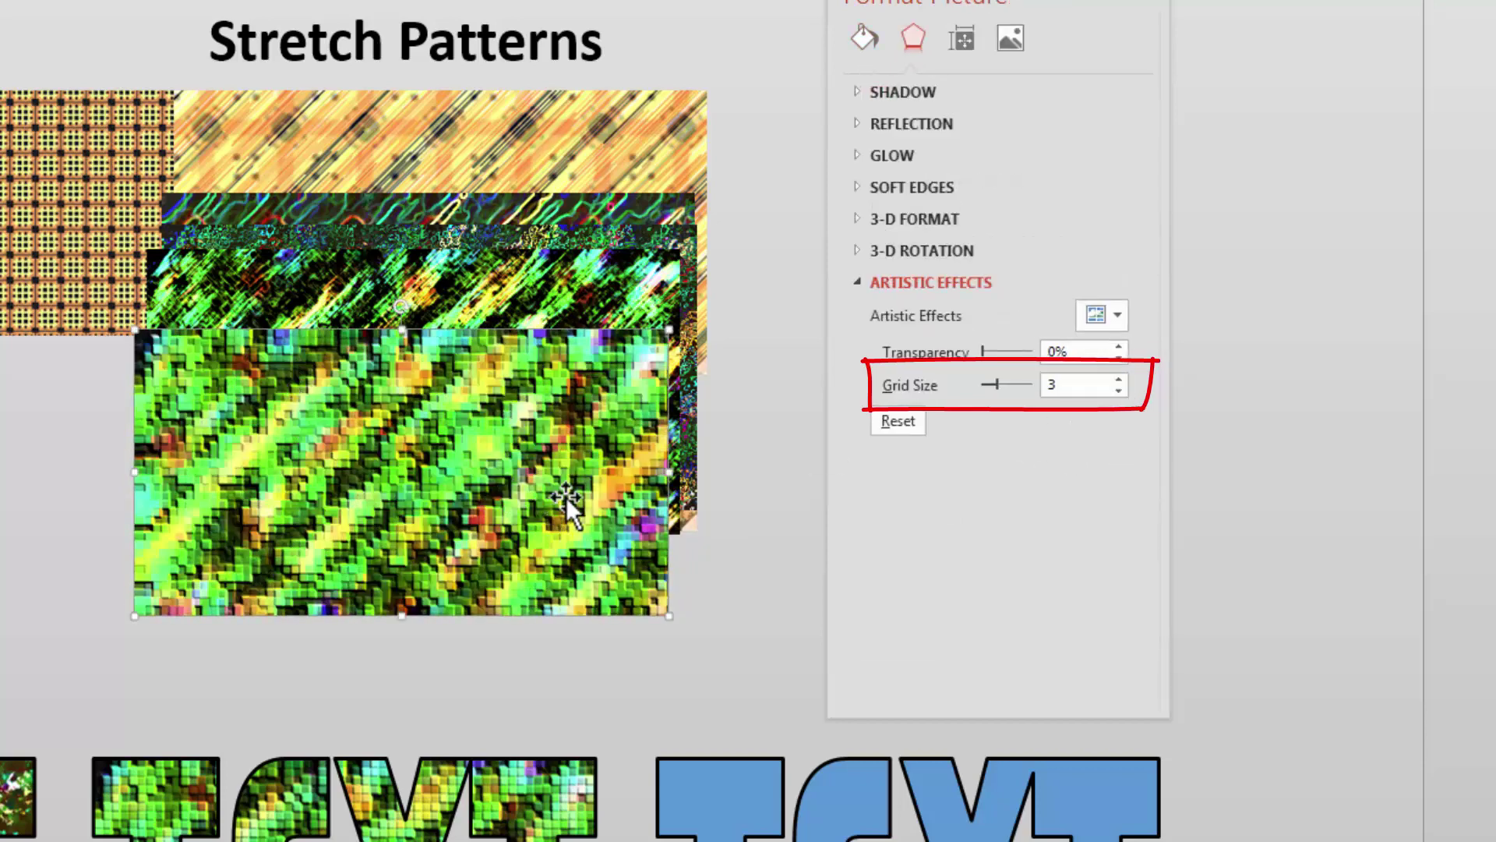
pyautogui.click(1119, 390)
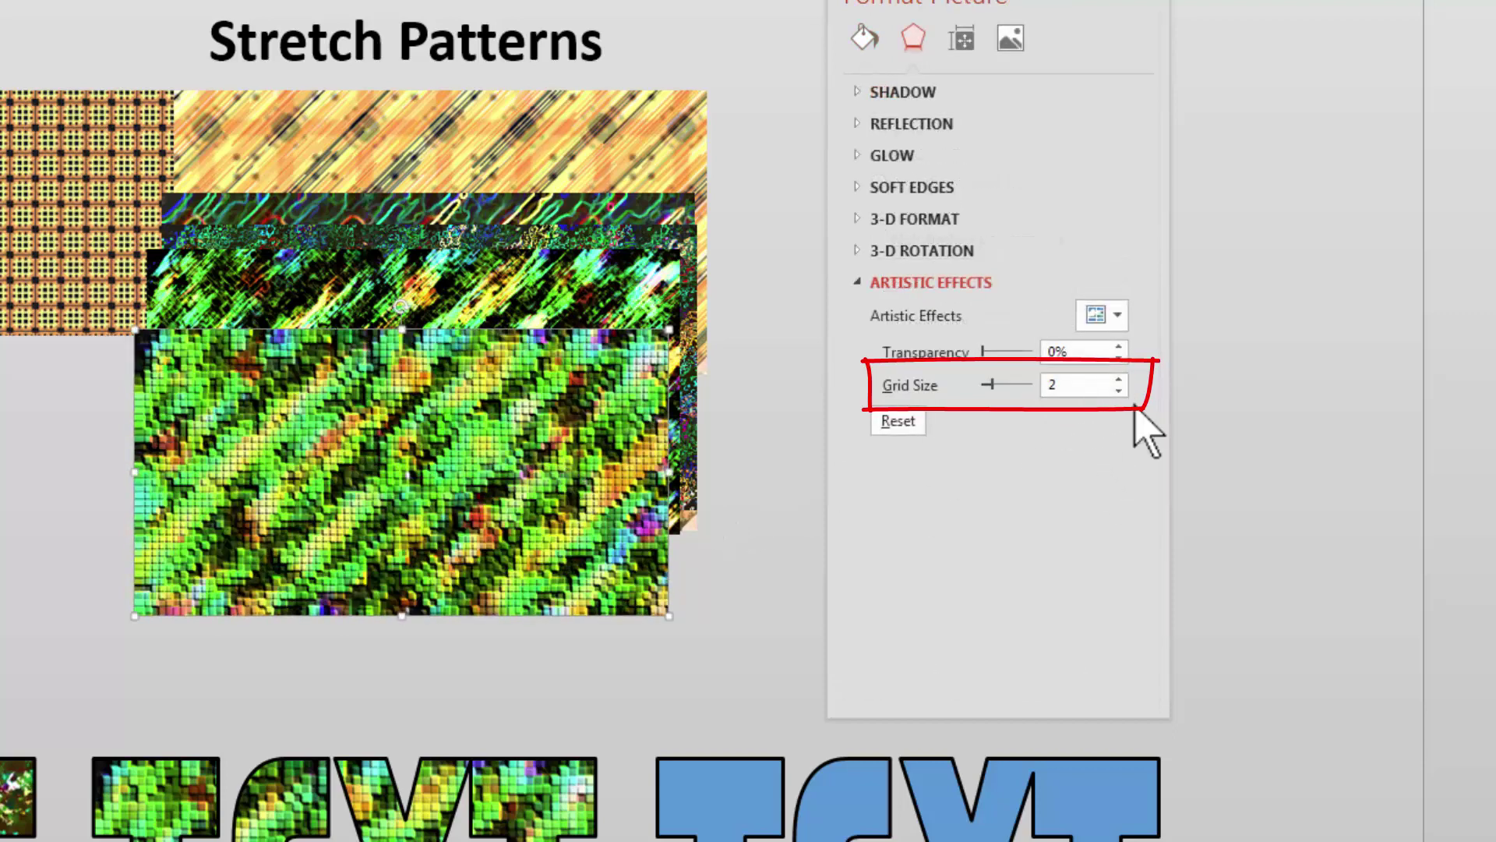
pyautogui.click(1119, 379)
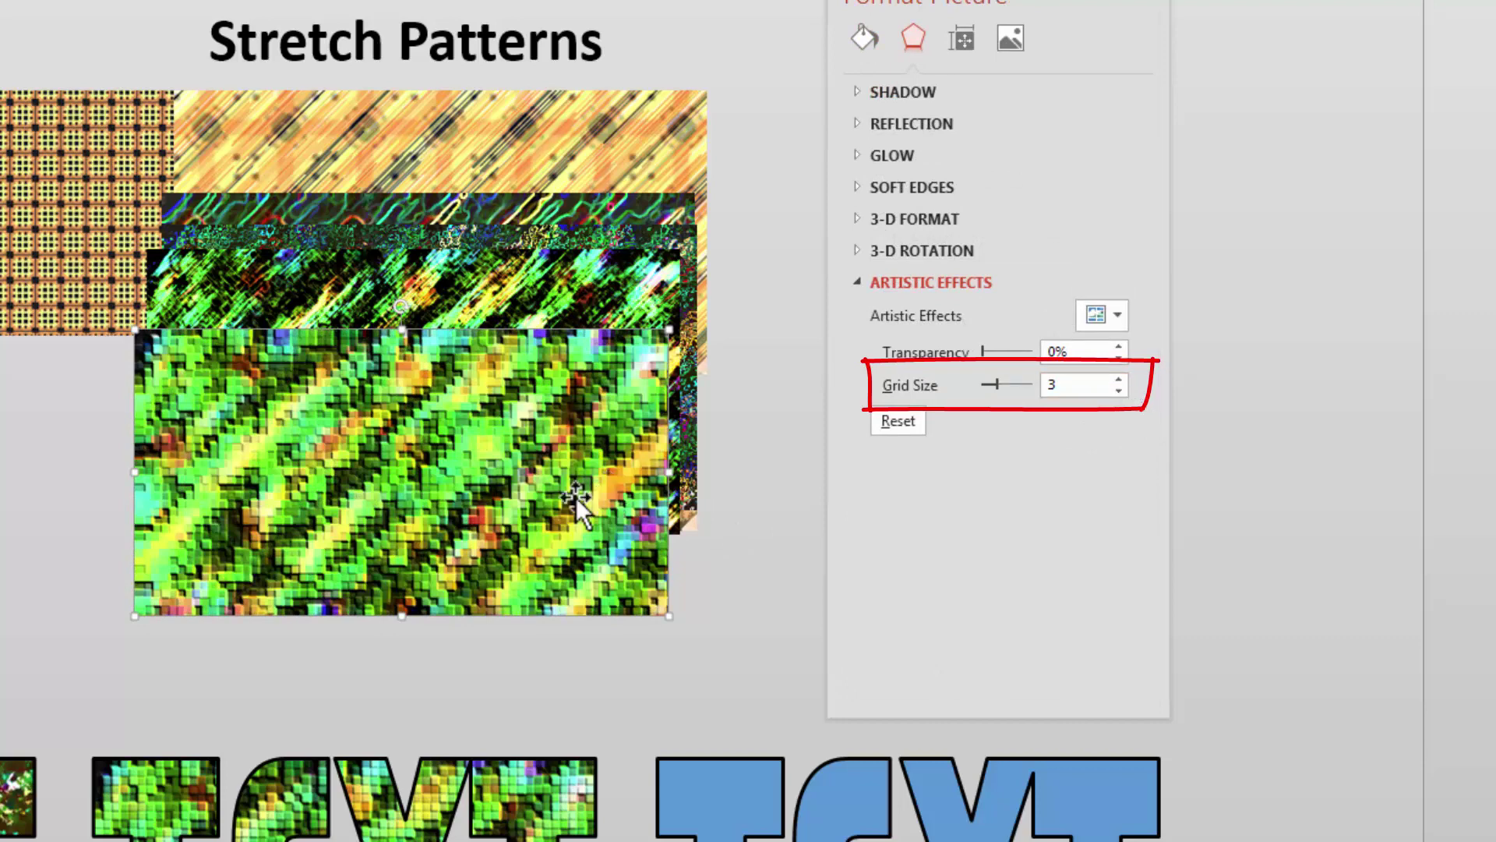
pyautogui.moveTo(576, 460); pyautogui.dragTo(605, 390)
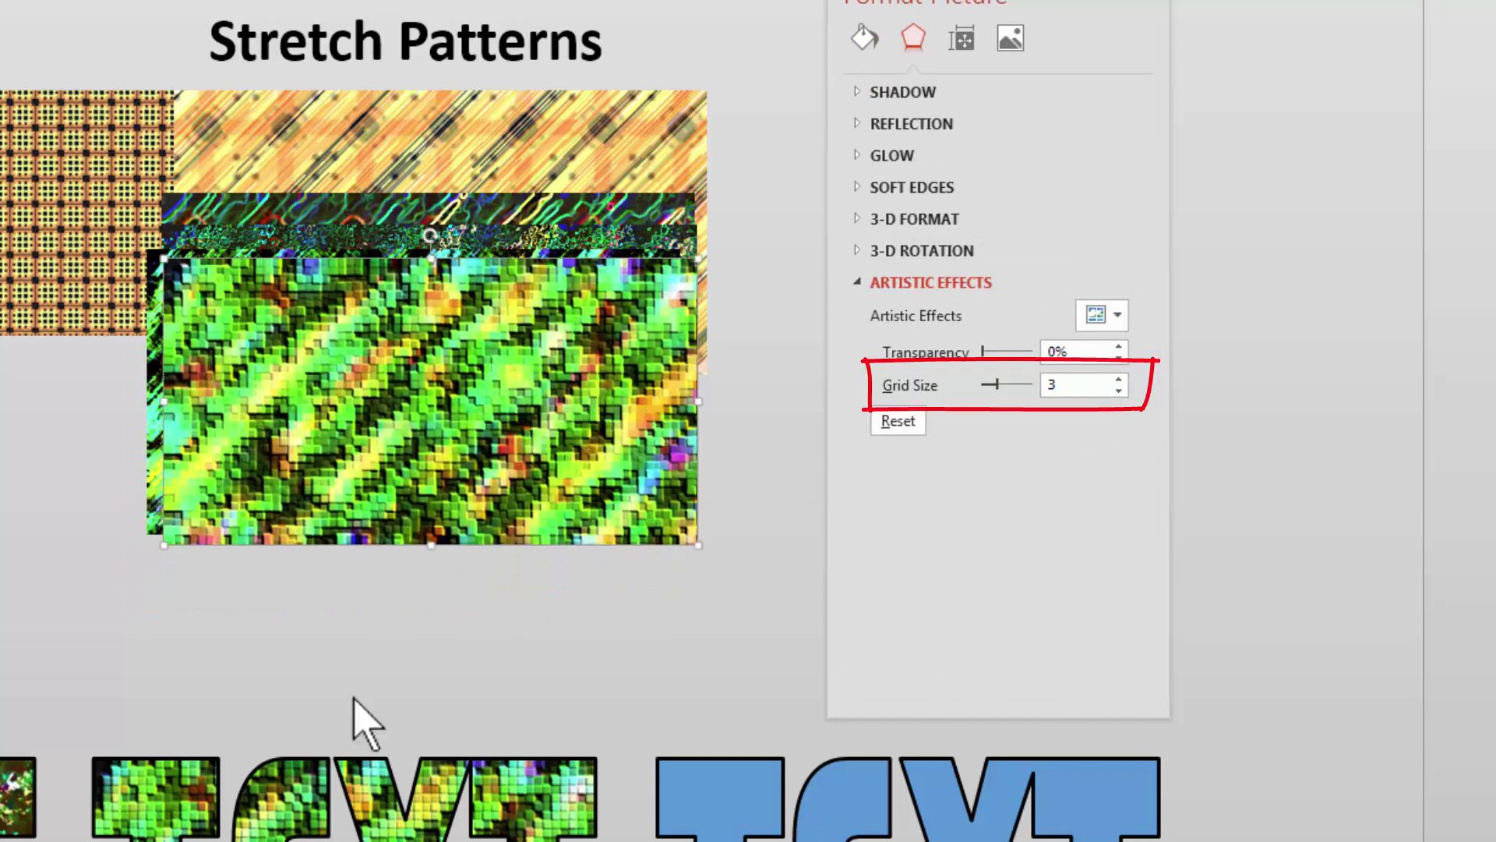
pyautogui.moveTo(490, 408); pyautogui.dragTo(503, 355)
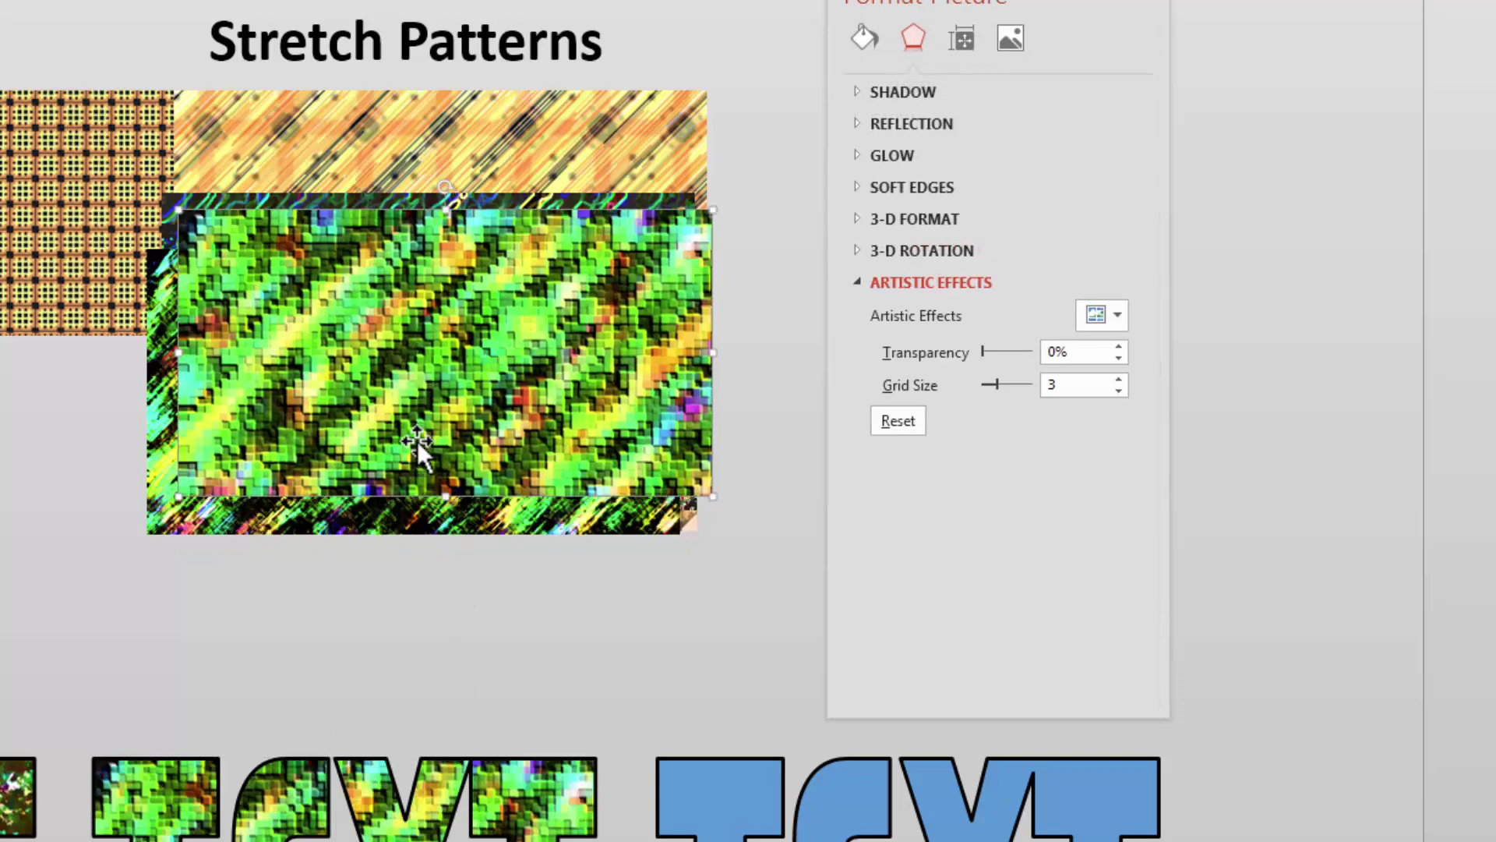
# Replace the Light Screen picture with a pasted flattened copy, positioned over the lower part of the stack
pyautogui.hotkey('ctrl', 'v')
pyautogui.moveTo(527, 565); pyautogui.dragTo(529, 559)
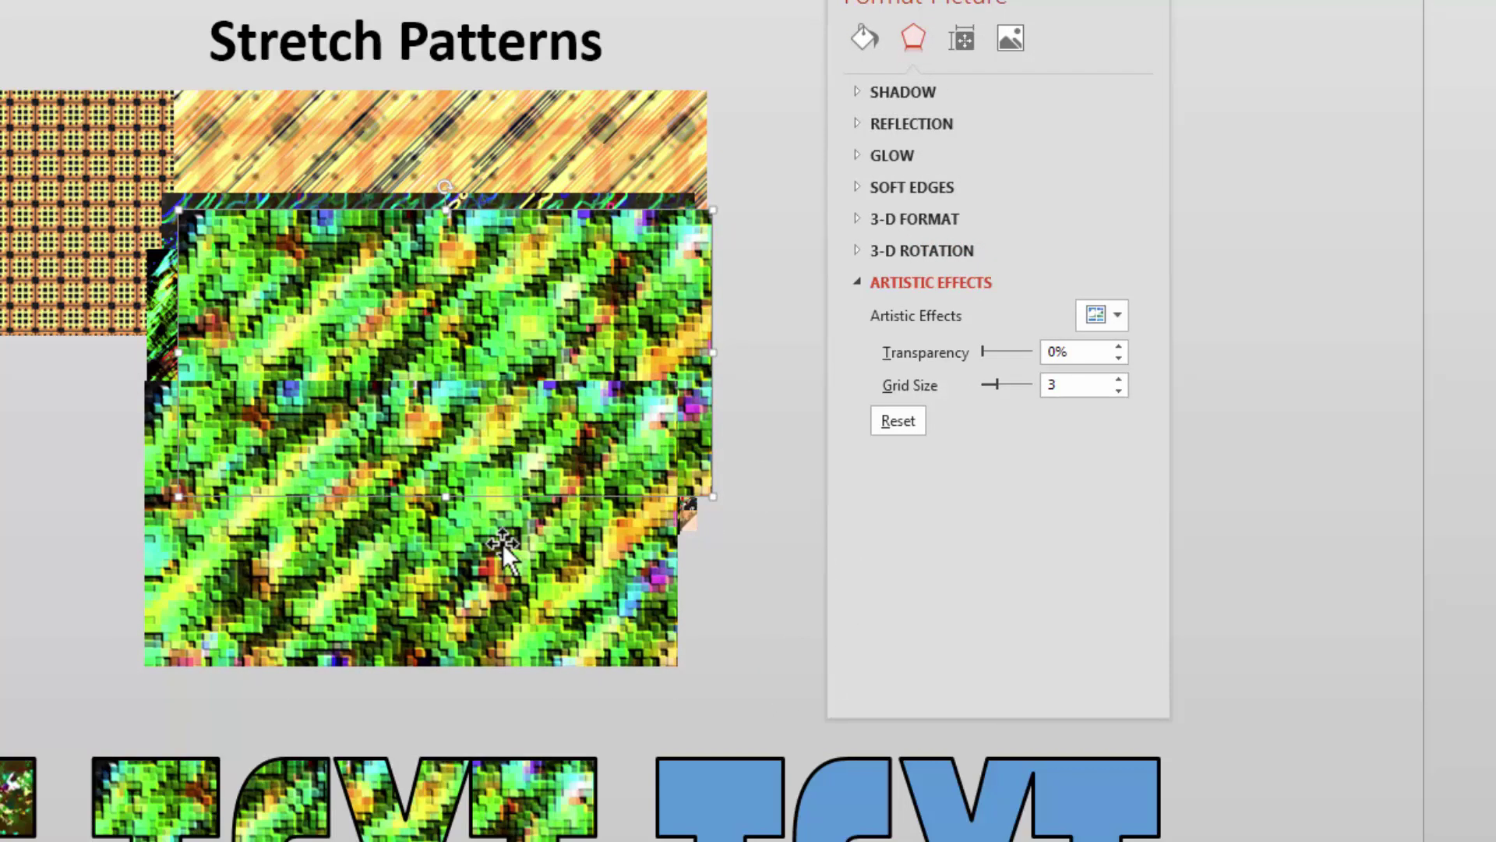
pyautogui.click(738, 662)
pyautogui.click(553, 292)
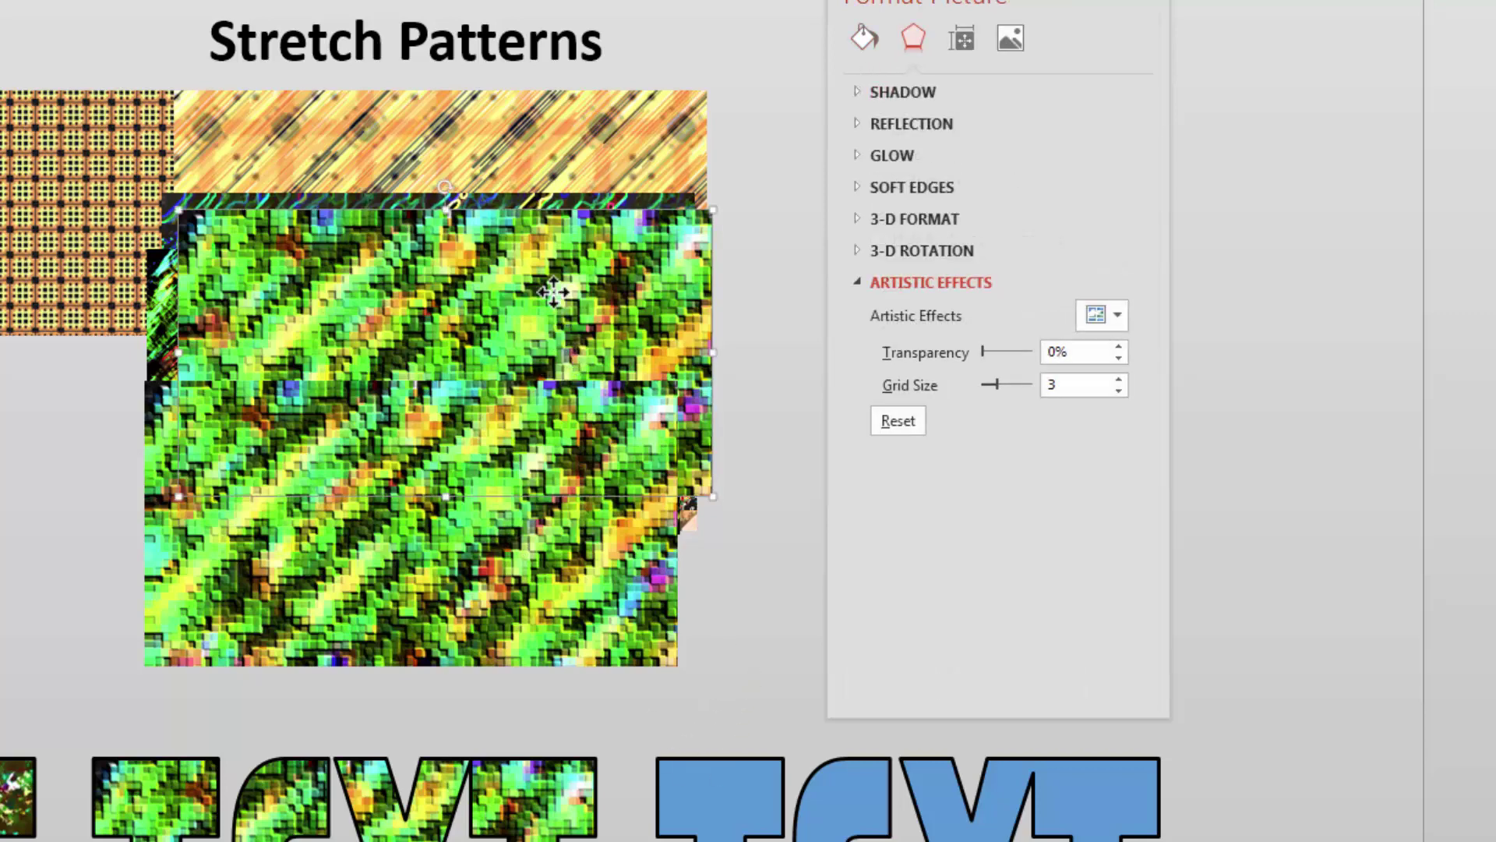
pyautogui.press('Delete')
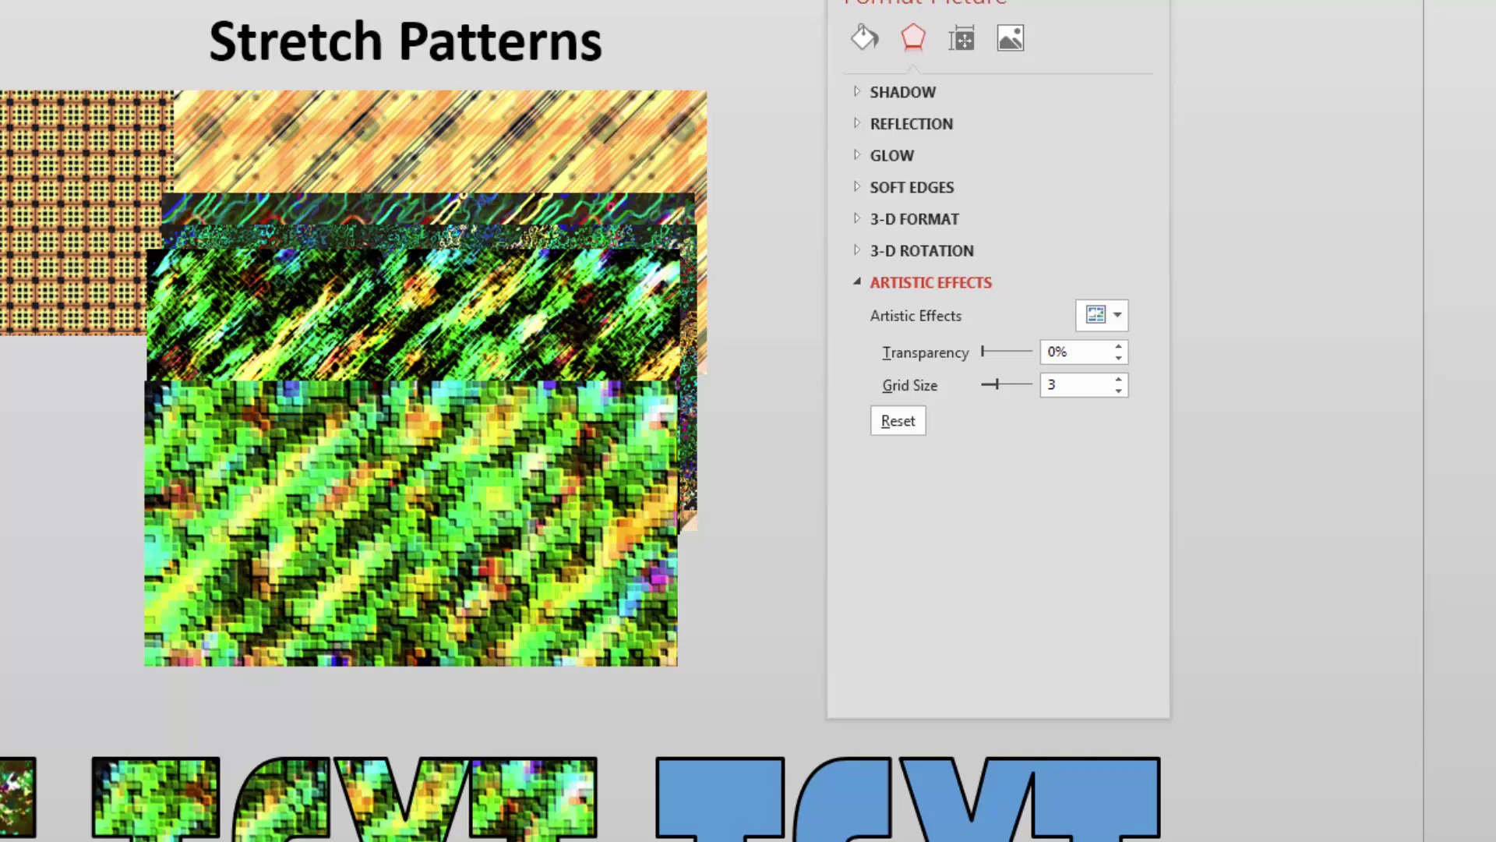
pyautogui.moveTo(510, 604); pyautogui.dragTo(516, 526)
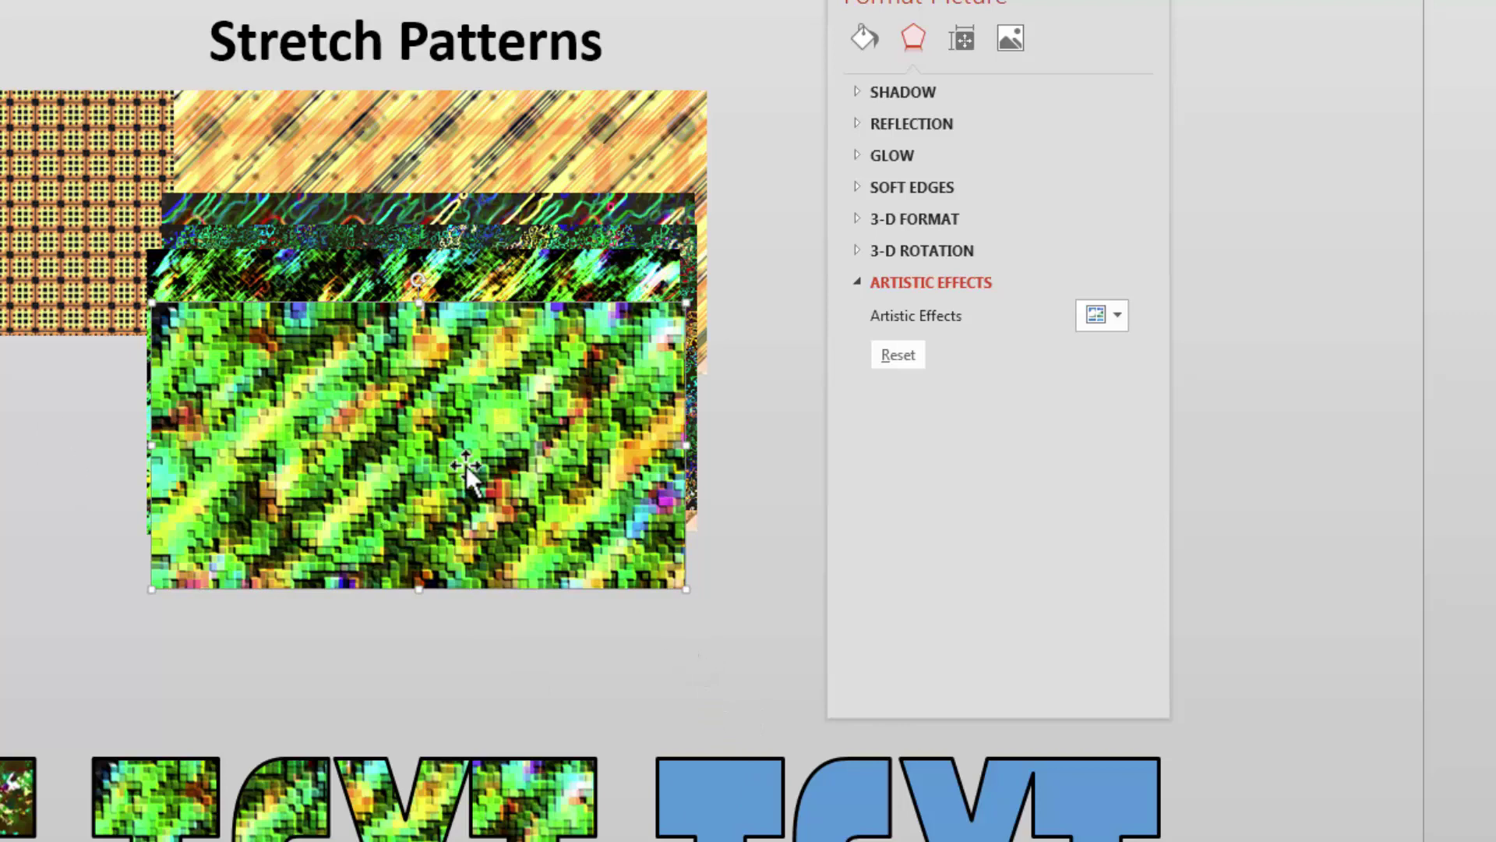
# Apply the Paint Brush artistic effect with brush size 0 to the pasted Light Screen copy
pyautogui.click(1114, 327)
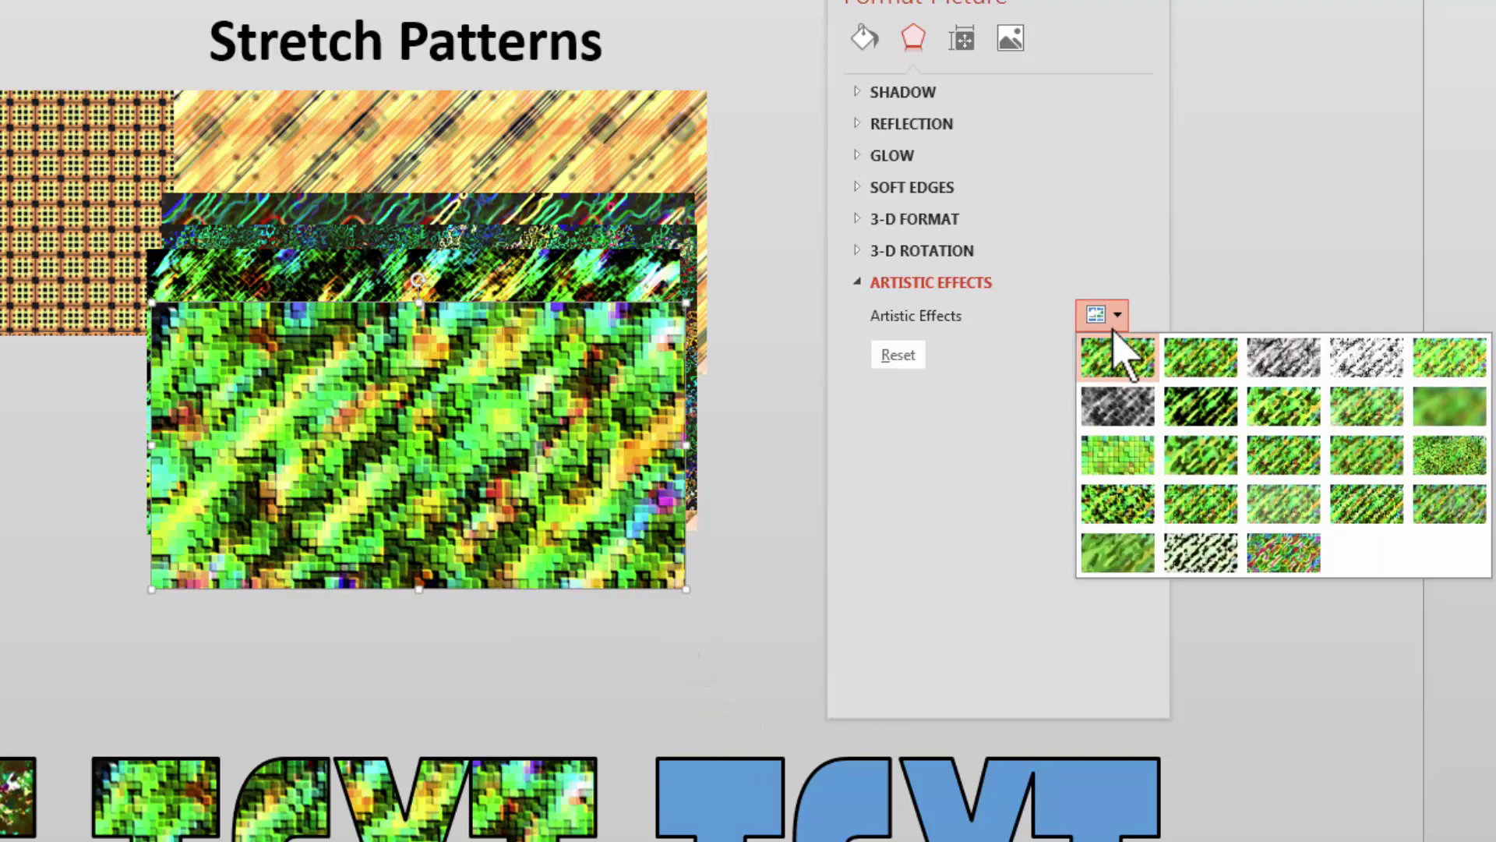
pyautogui.click(1268, 414)
pyautogui.moveTo(402, 465); pyautogui.dragTo(406, 471)
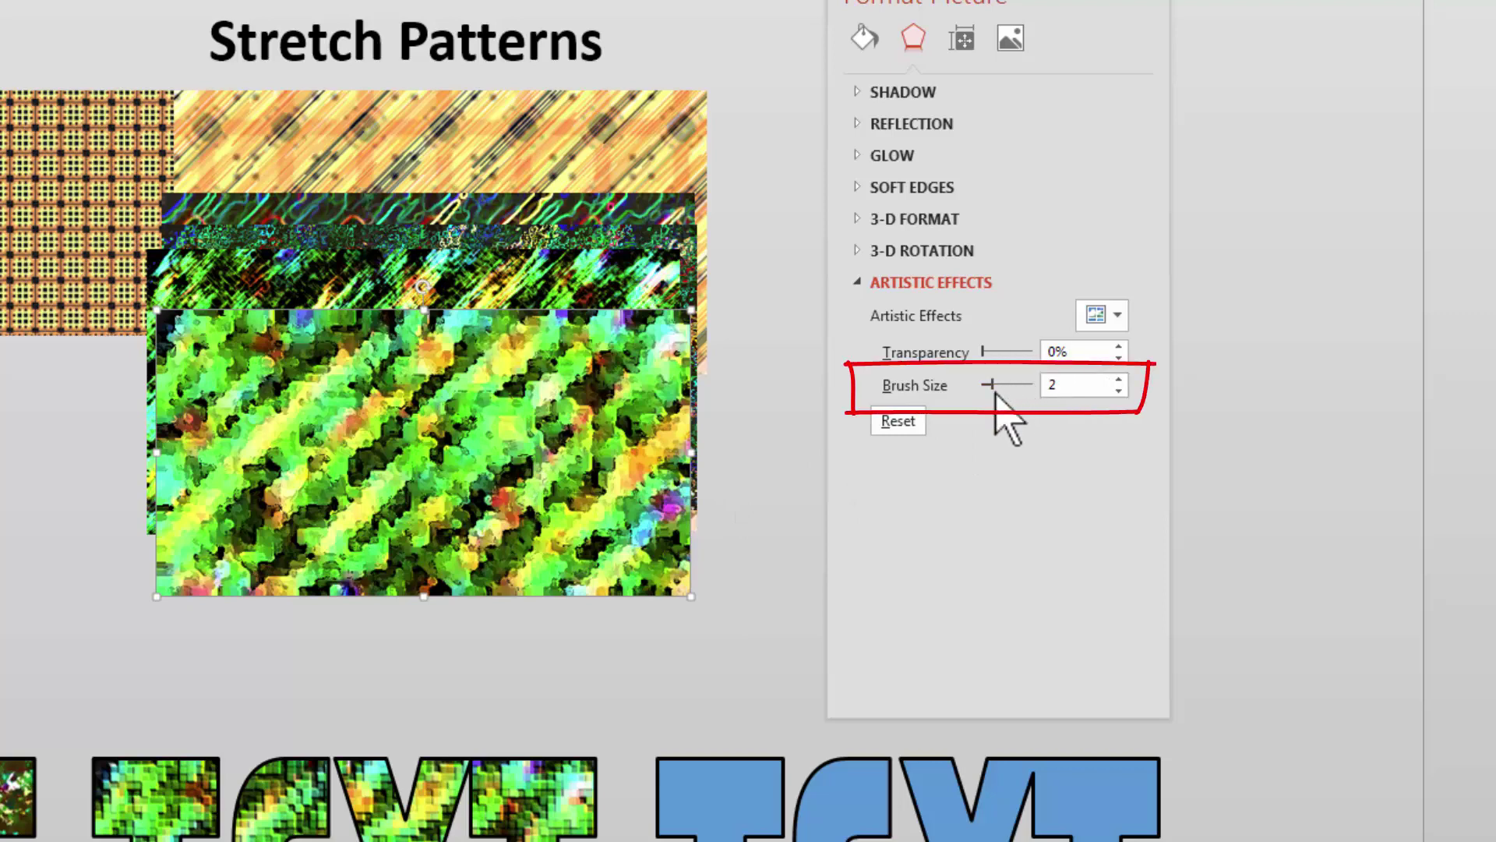
pyautogui.moveTo(980, 395); pyautogui.dragTo(975, 395)
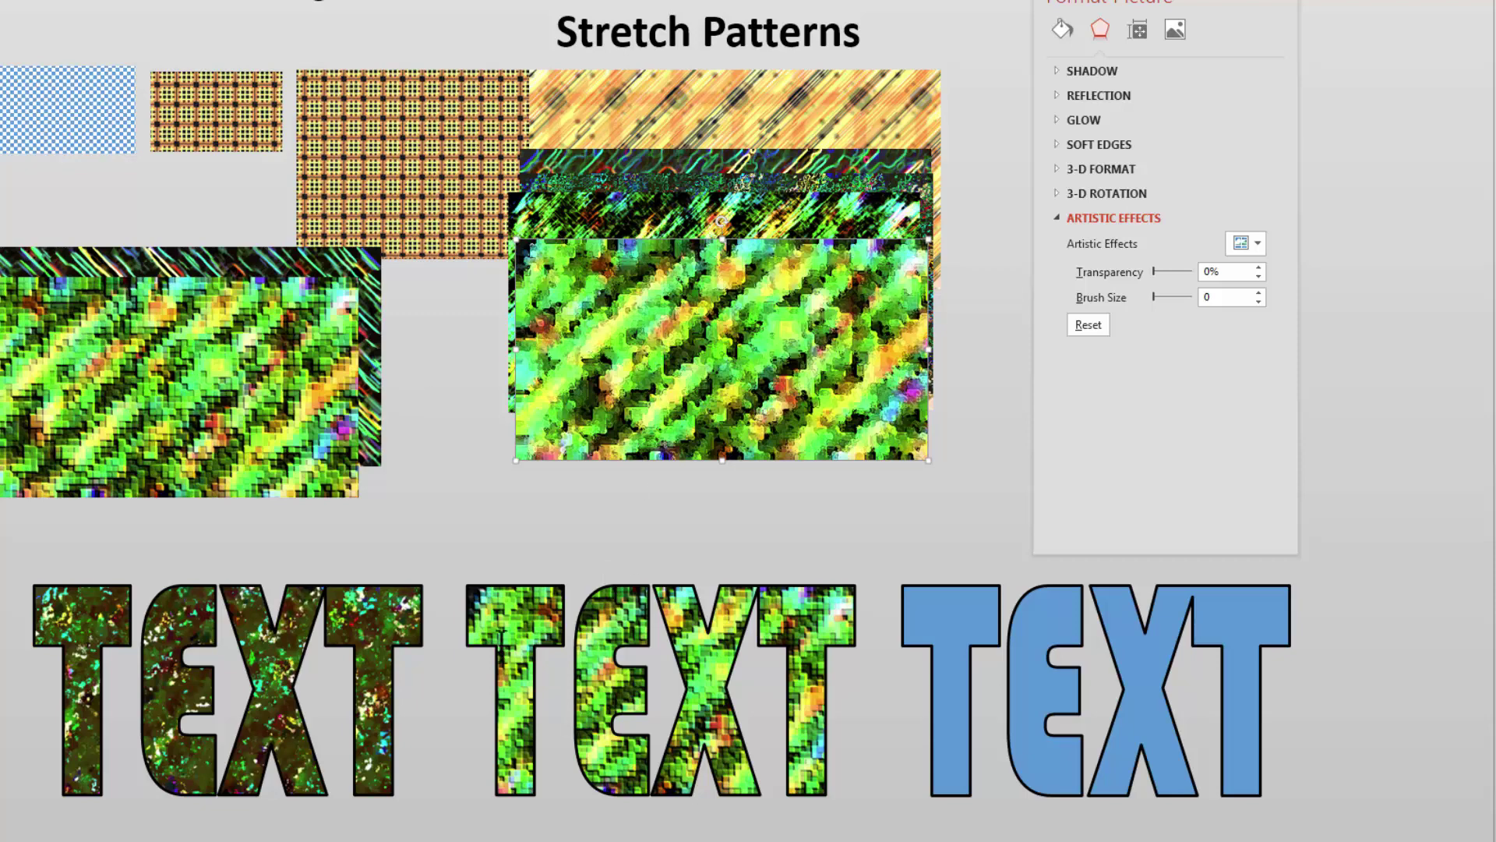
# Fill the first TEXT with the Paint Brush version of the Light Screen picture from the clipboard
pyautogui.click(305, 628)
pyautogui.click(1172, 28)
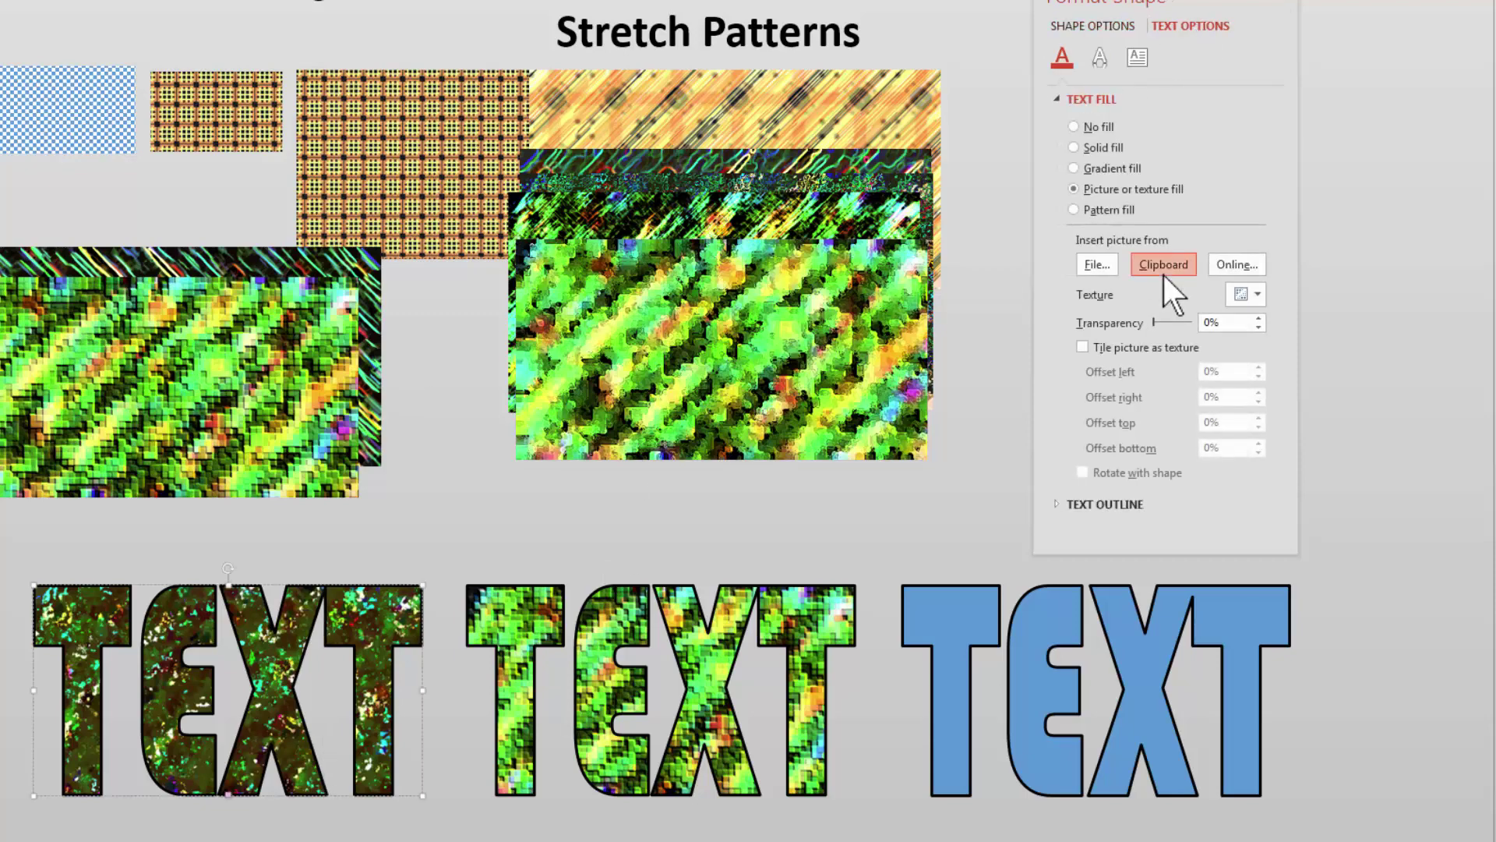
pyautogui.click(1163, 267)
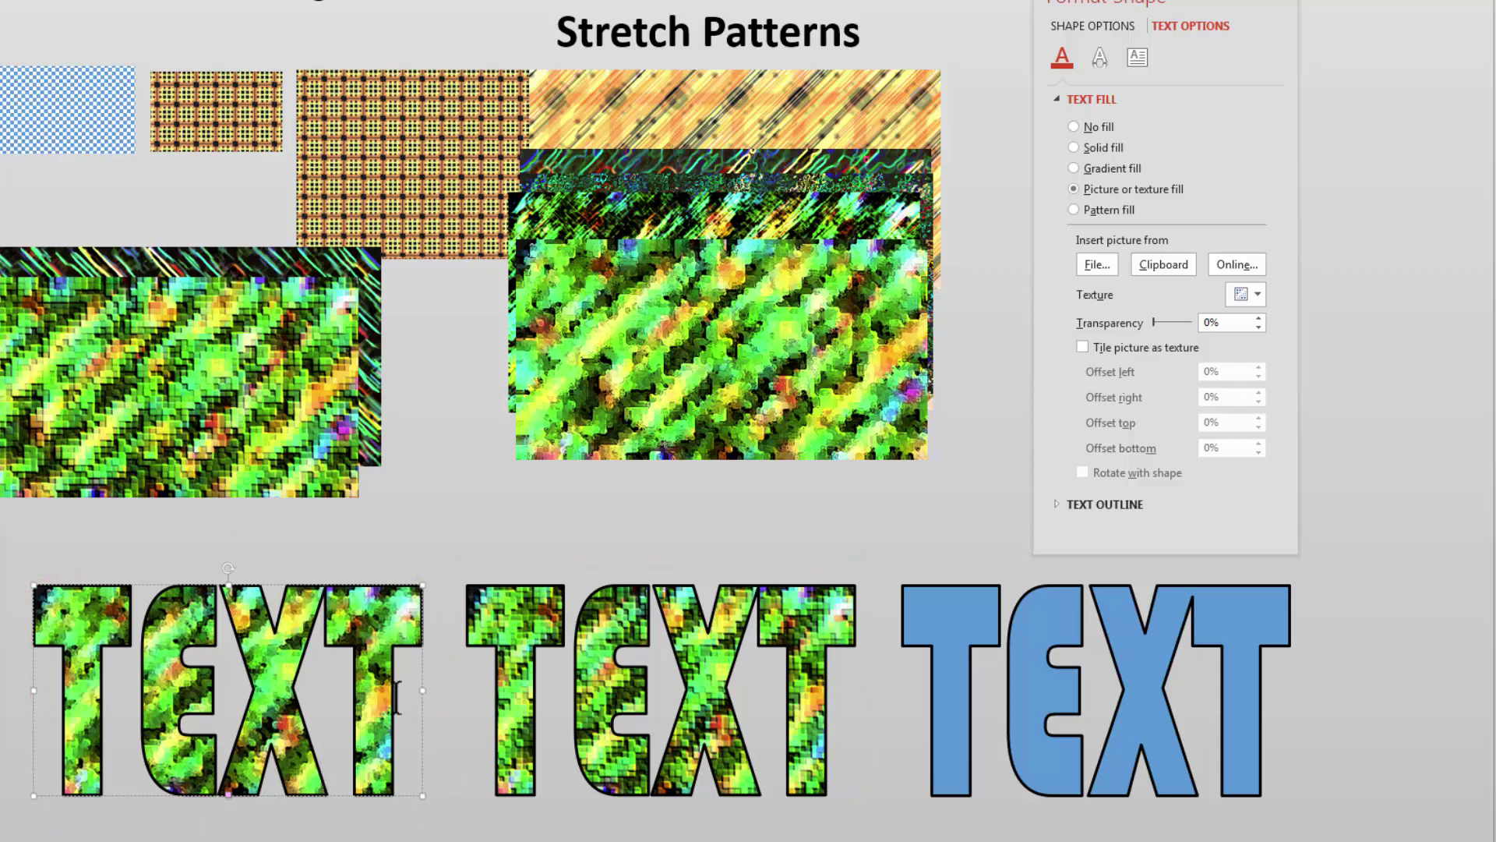
# Apply the Paint Strokes artistic effect with intensity 5 to the front picture of the stack
pyautogui.click(721, 394)
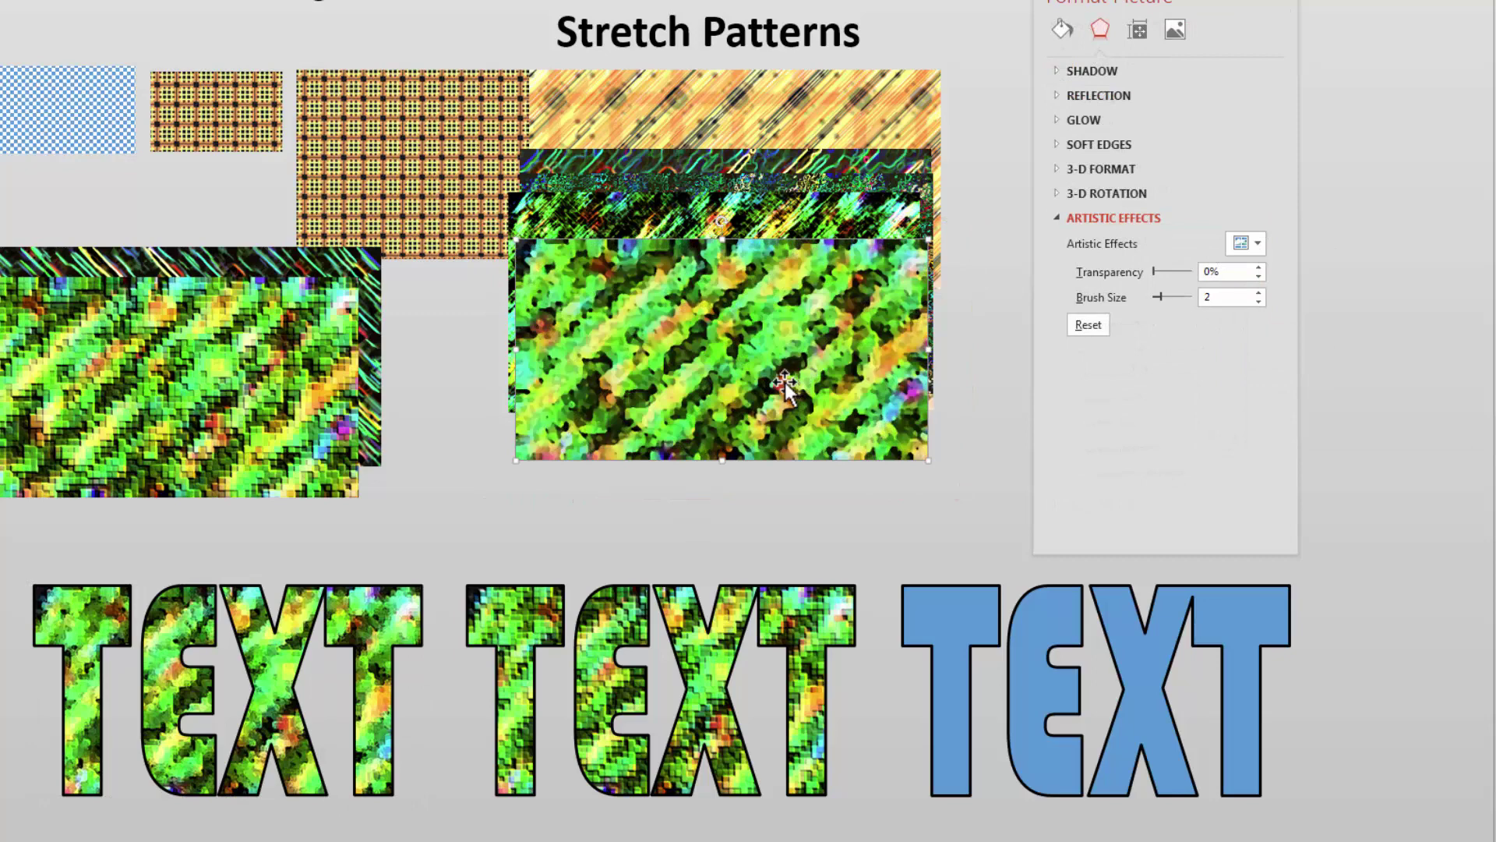
pyautogui.click(1241, 243)
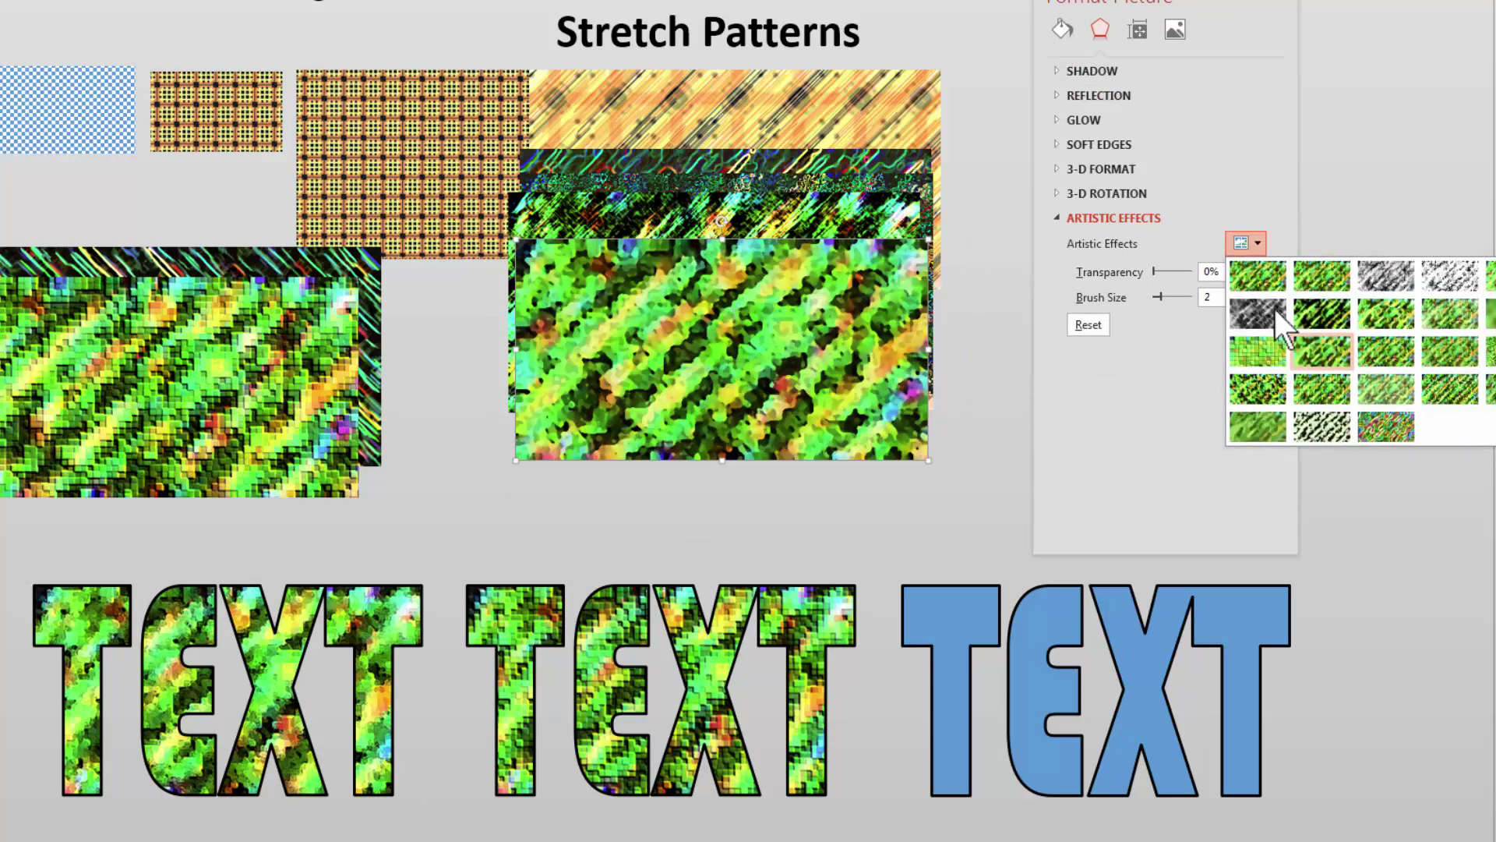
pyautogui.click(1333, 317)
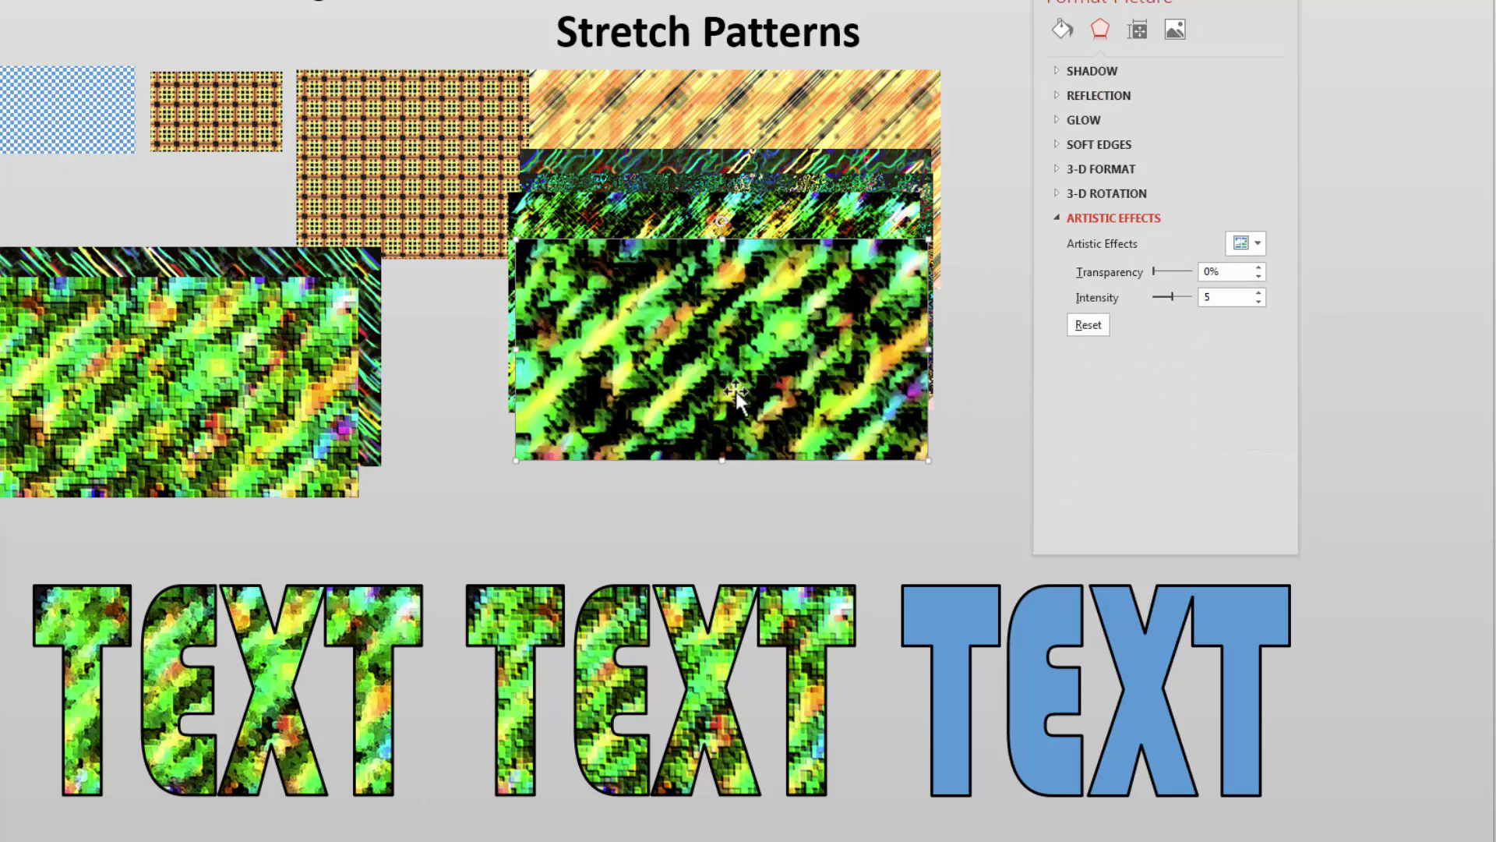
# Set the front green picture's effect intensity to 0 and fill the middle TEXT with the copied picture
pyautogui.moveTo(1172, 298); pyautogui.dragTo(1139, 303)
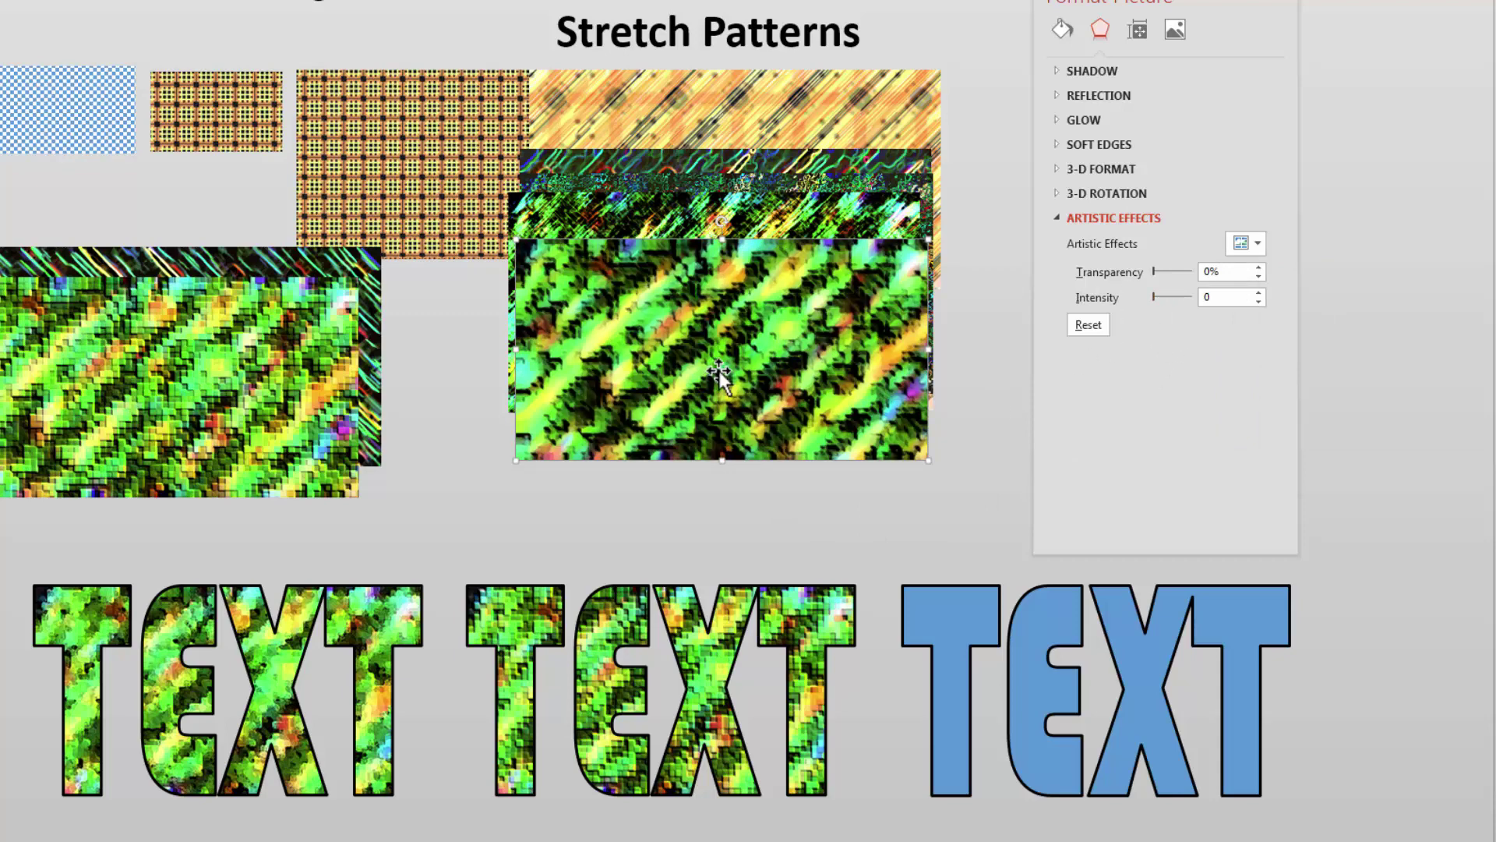
pyautogui.click(659, 686)
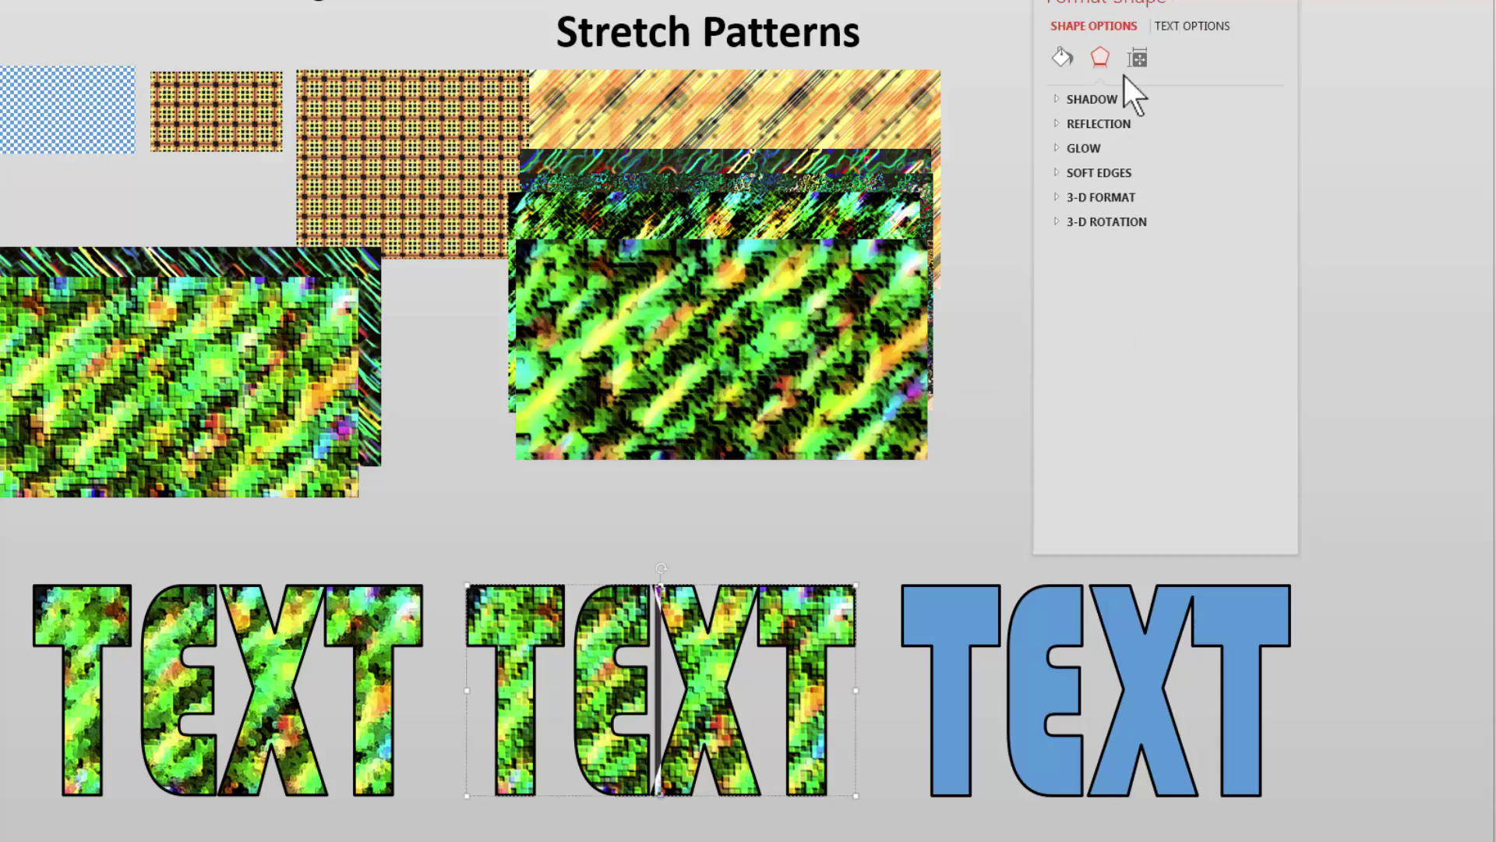
pyautogui.click(1179, 26)
pyautogui.click(1062, 57)
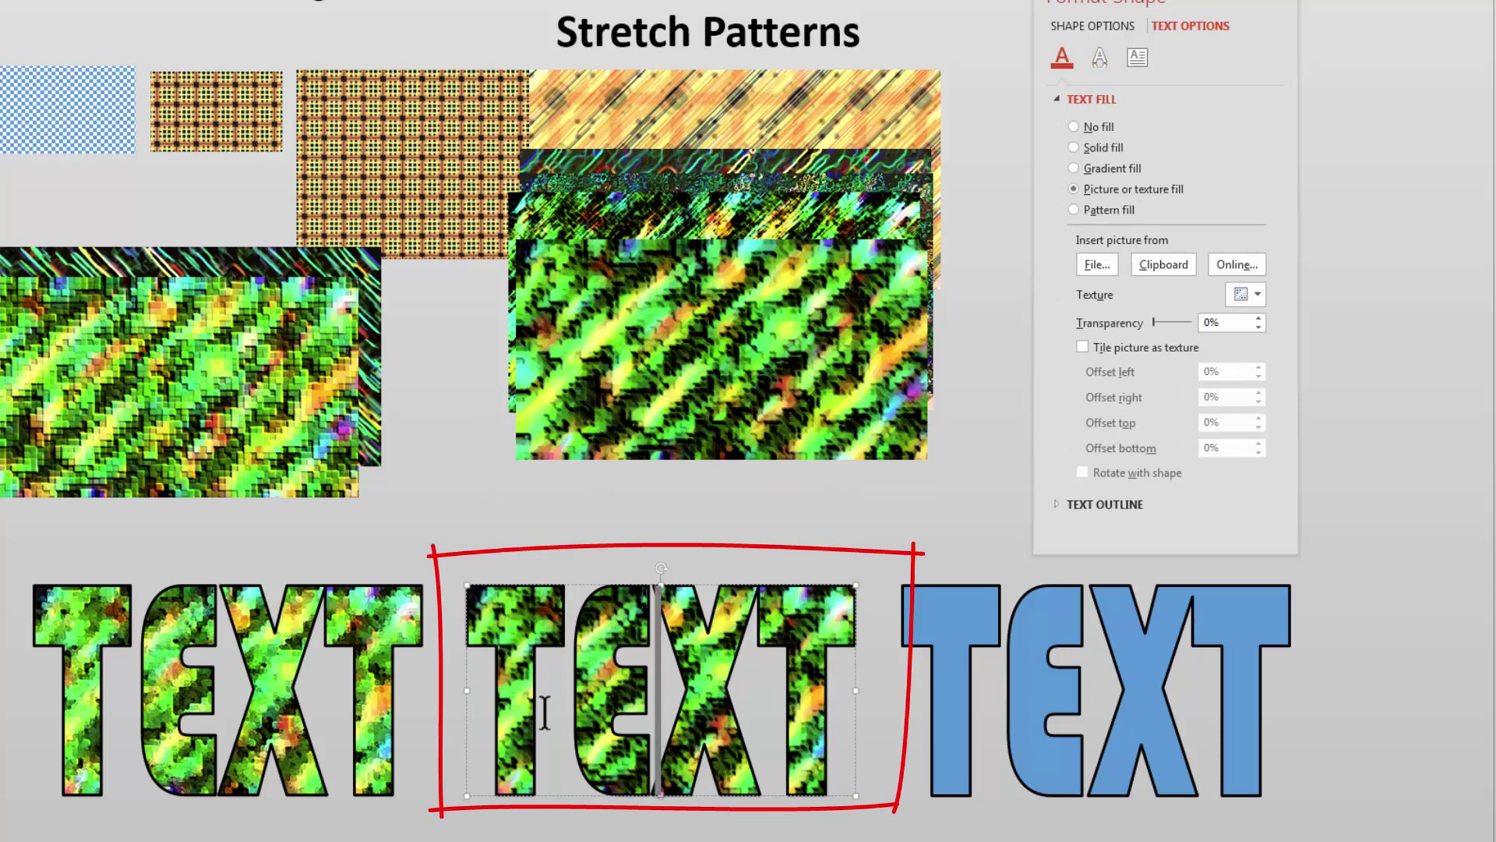
# Paste a copy of the front green pattern as a flattened picture and position it over the stack
pyautogui.click(782, 357)
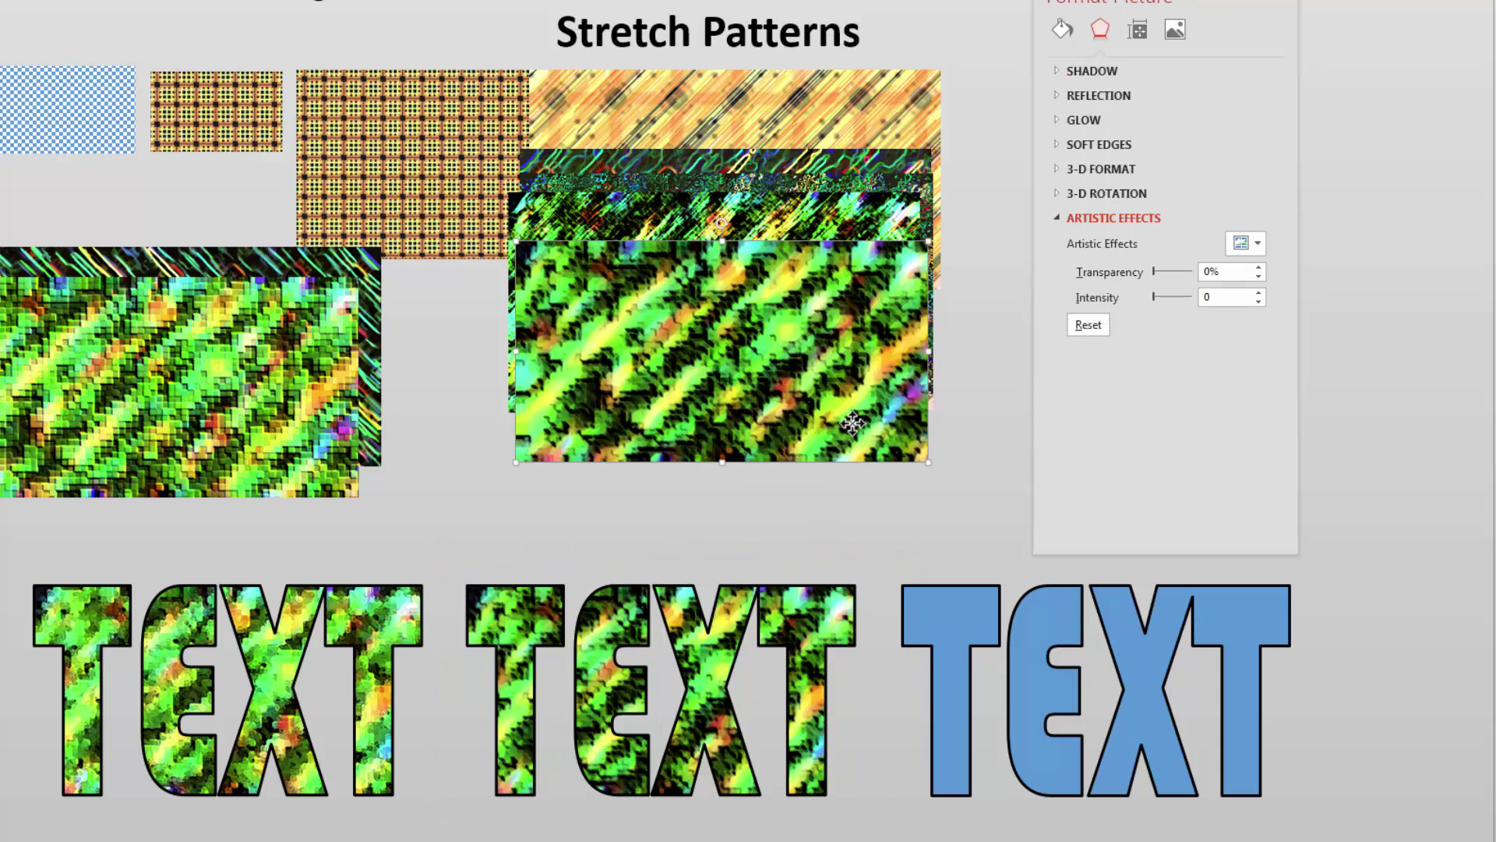
pyautogui.hotkey('ctrl', 'v')
pyautogui.click(1000, 496)
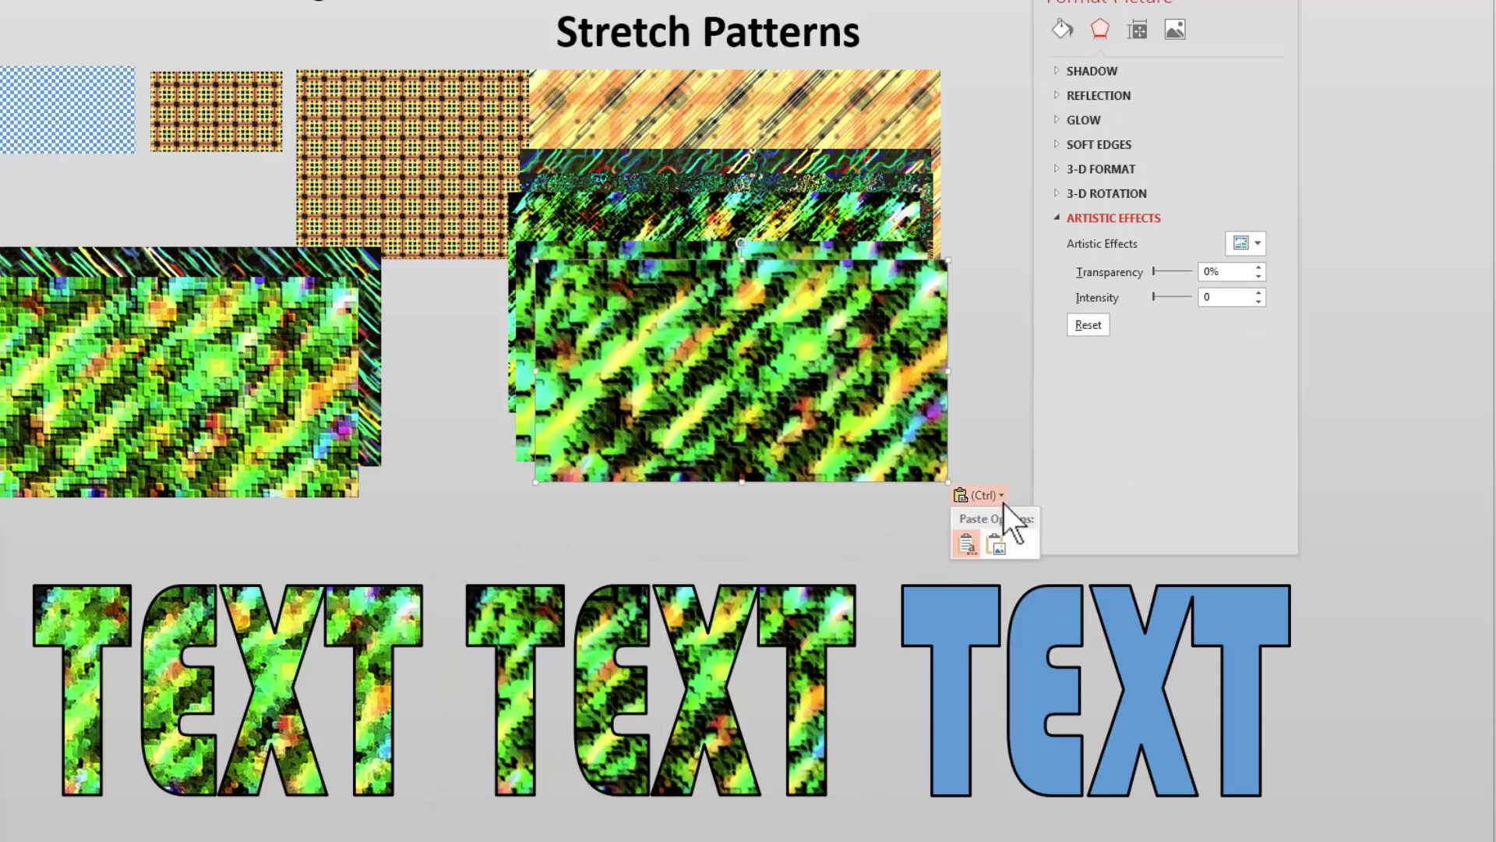
pyautogui.click(994, 543)
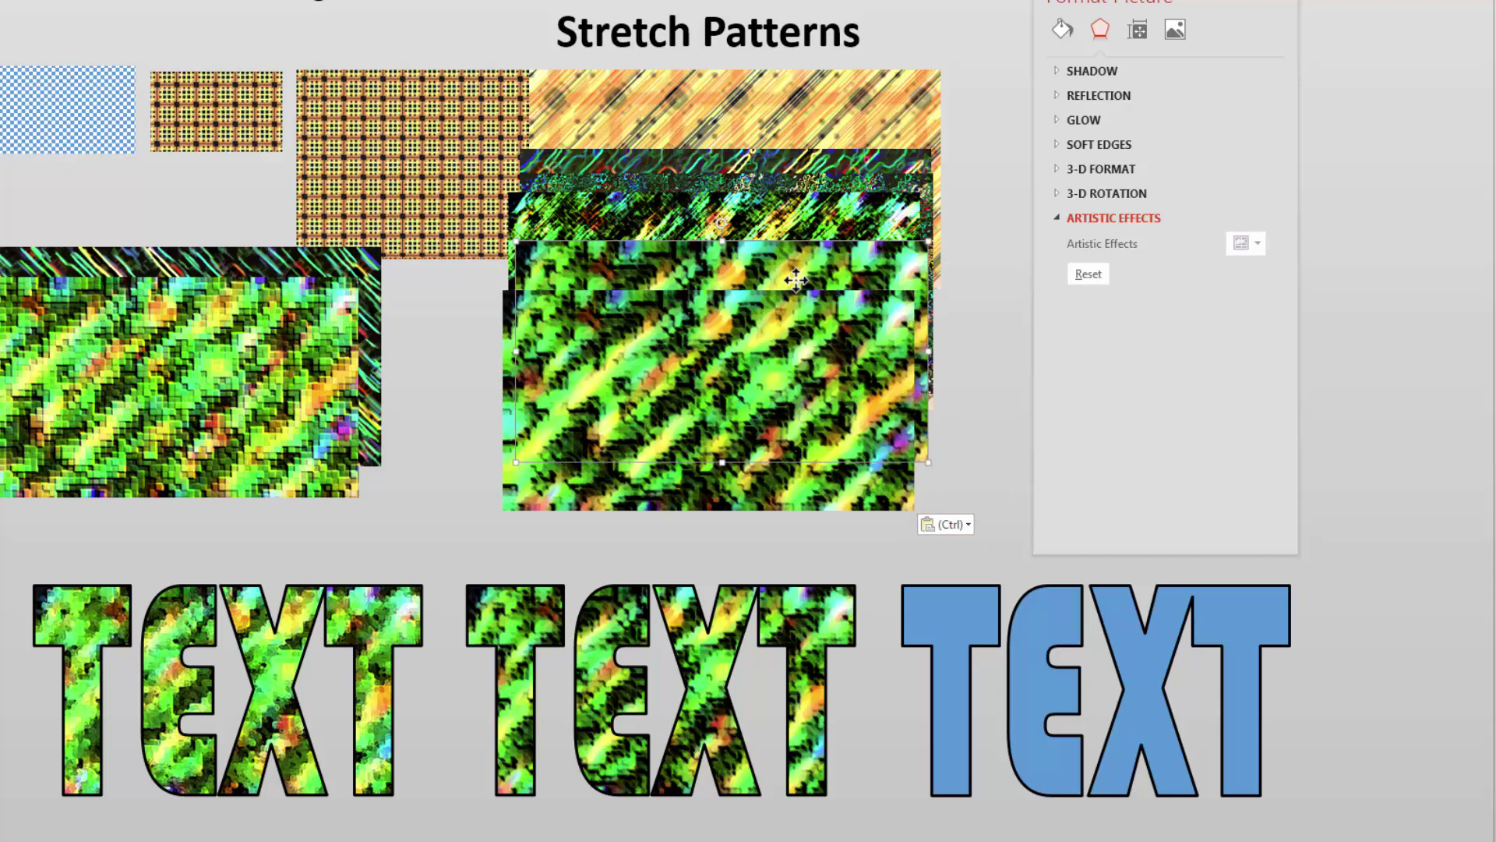
pyautogui.moveTo(796, 279); pyautogui.dragTo(783, 269)
# Apply the Glow Edges artistic effect to the flattened green picture with smoothness 9
pyautogui.click(1248, 245)
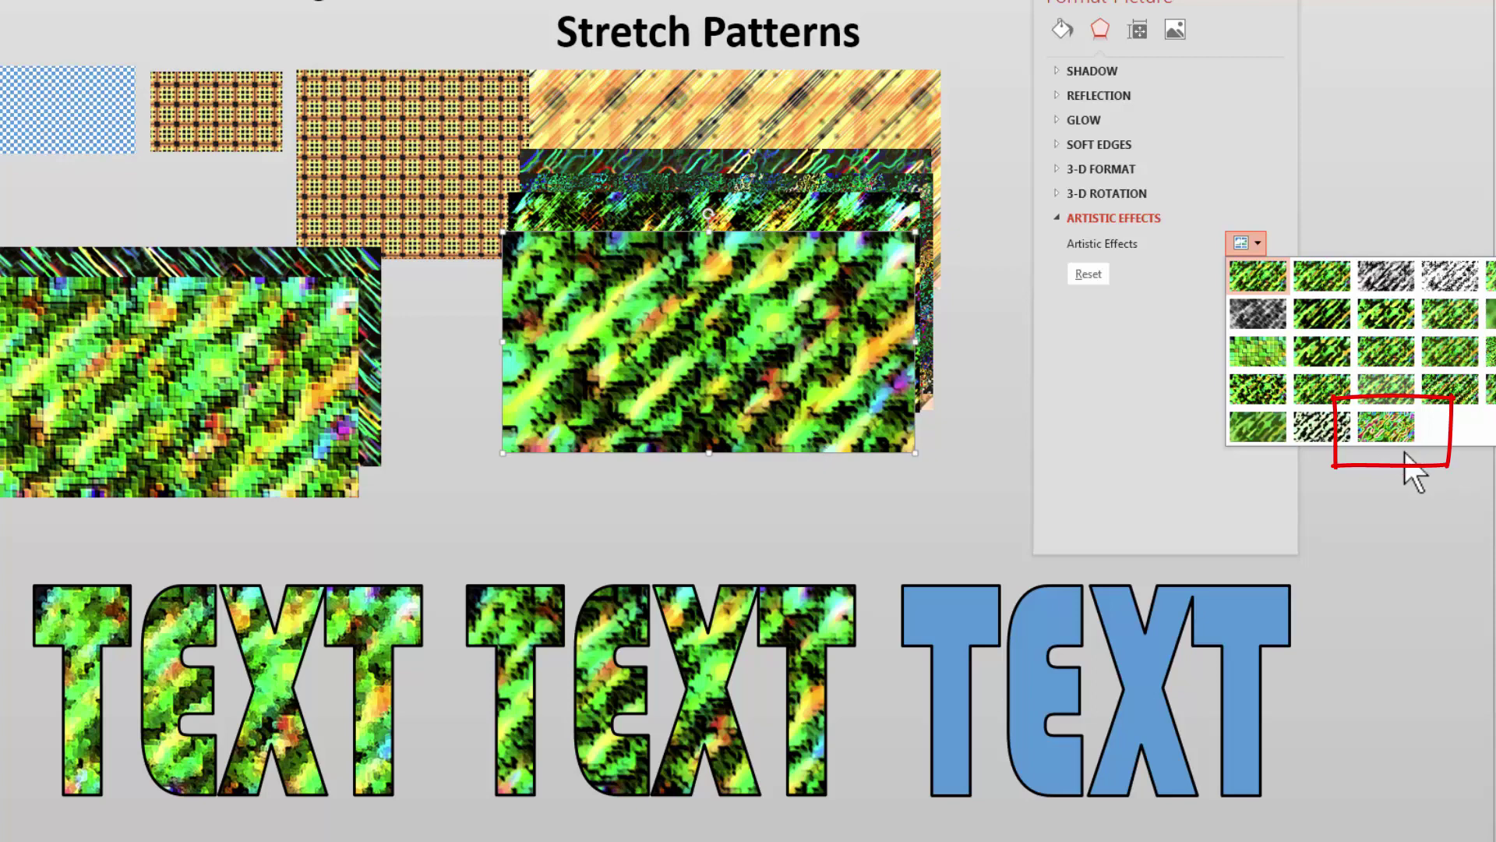
pyautogui.click(1386, 427)
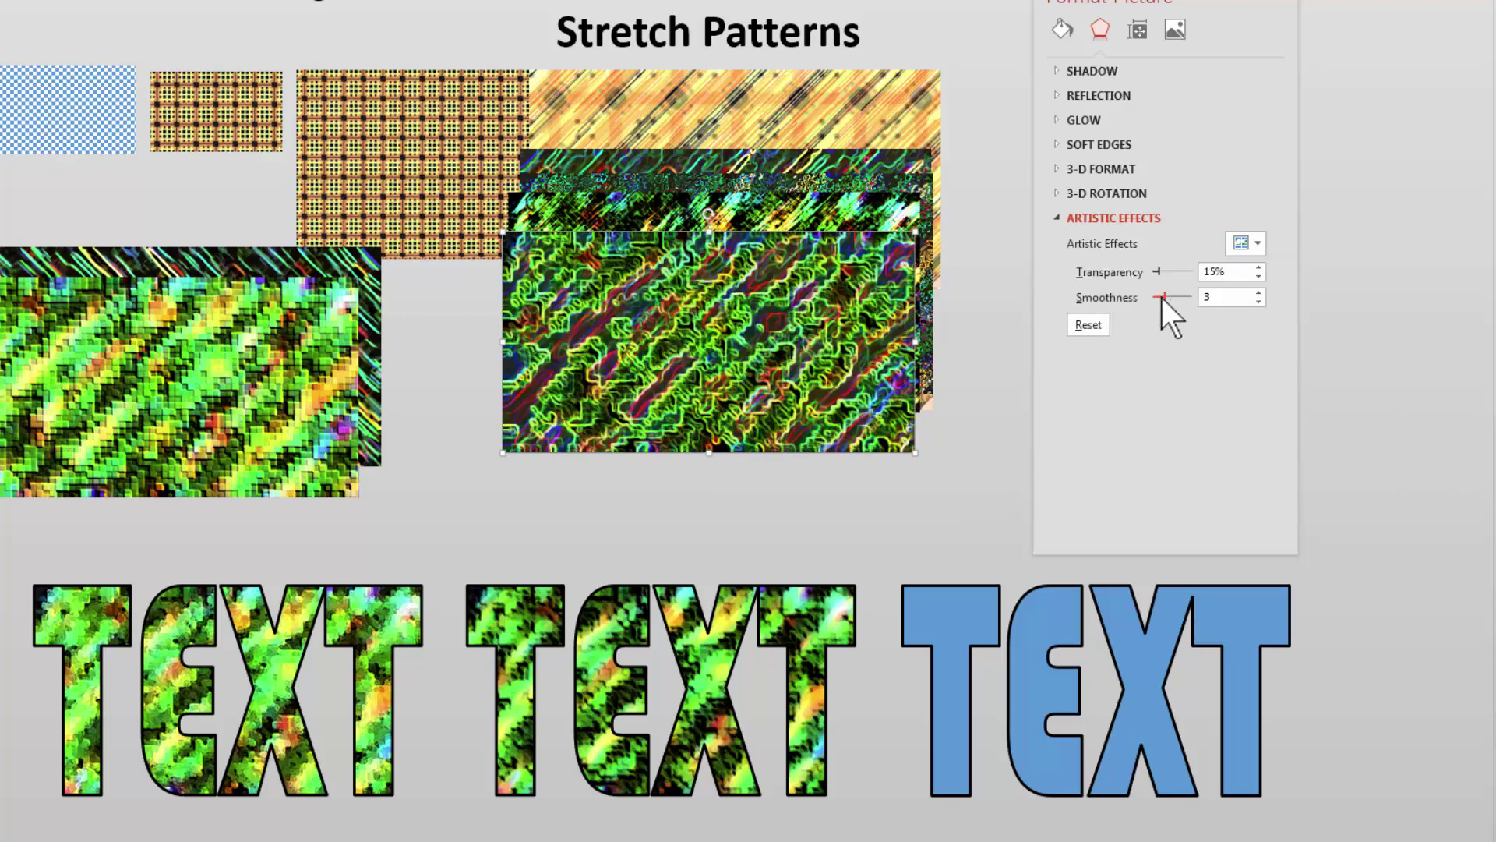
pyautogui.moveTo(1161, 298); pyautogui.dragTo(1181, 301)
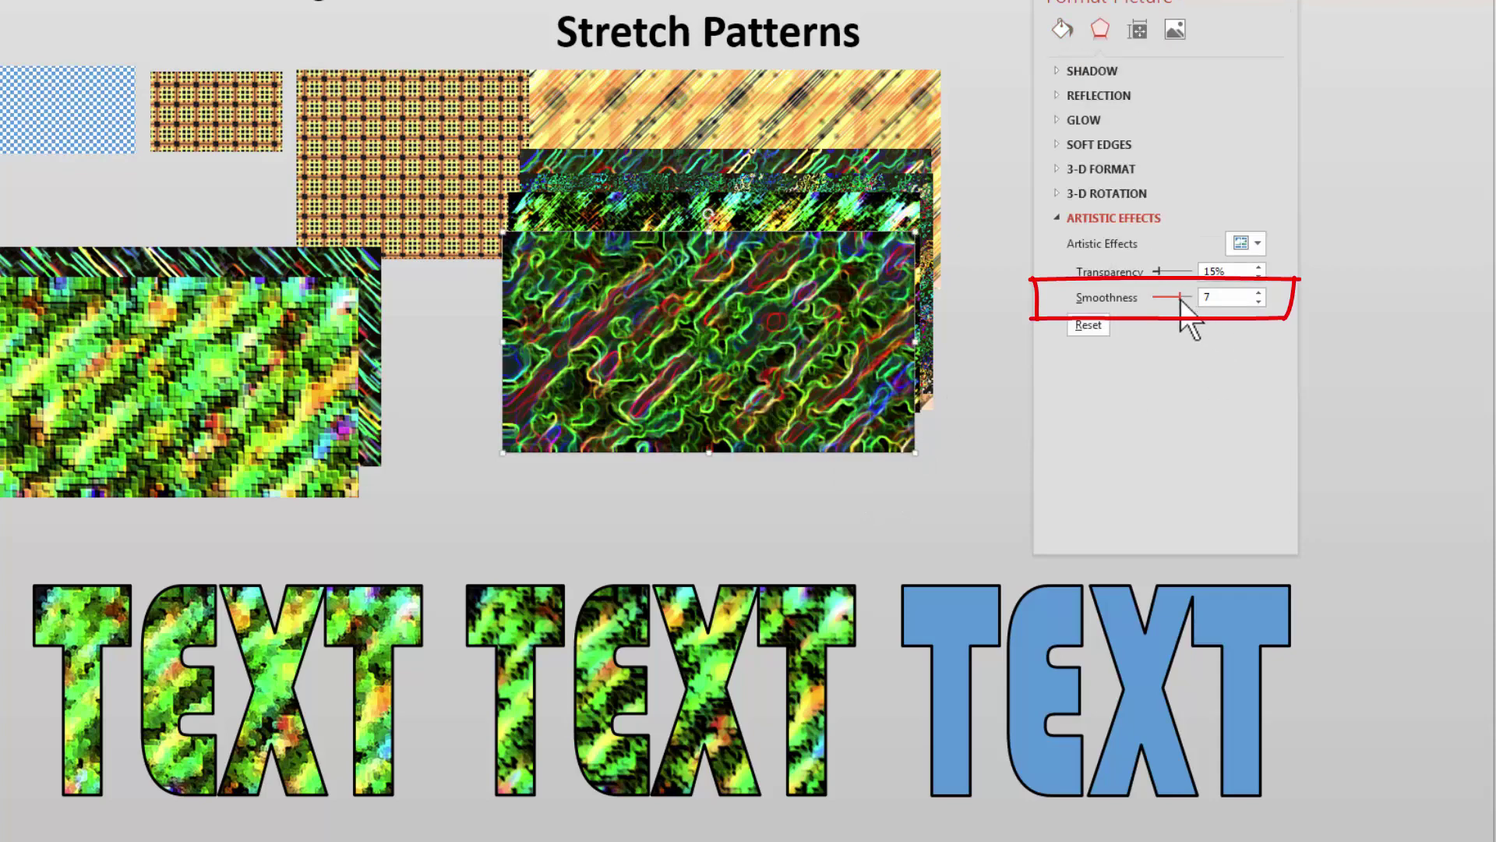
pyautogui.moveTo(1180, 298); pyautogui.dragTo(1185, 297)
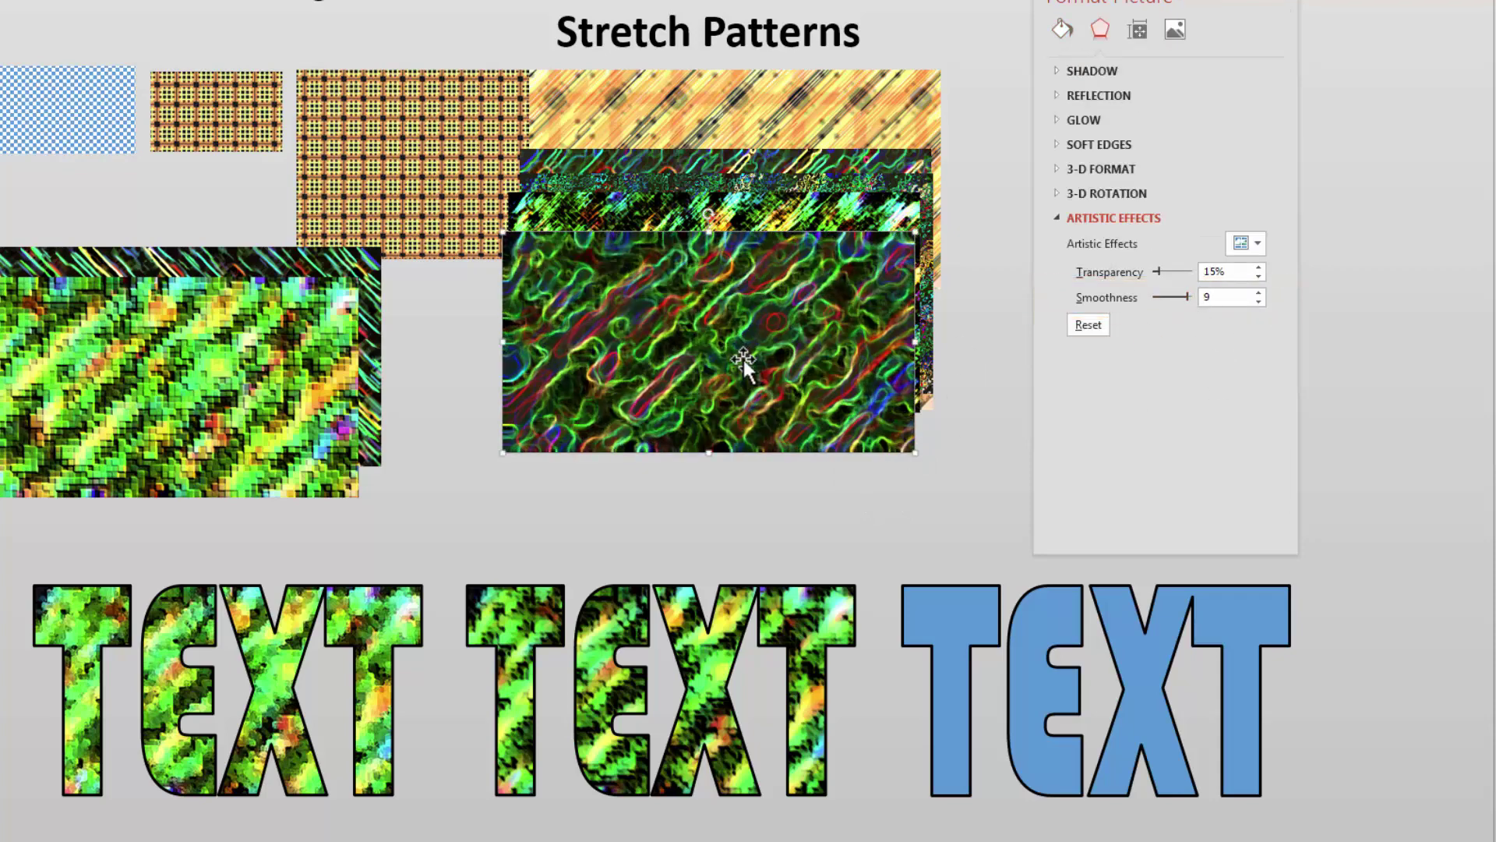
# Set the glowing-edge picture's brightness to 18% and contrast to 39%, and fill the first TEXT with the copied picture
pyautogui.click(1172, 31)
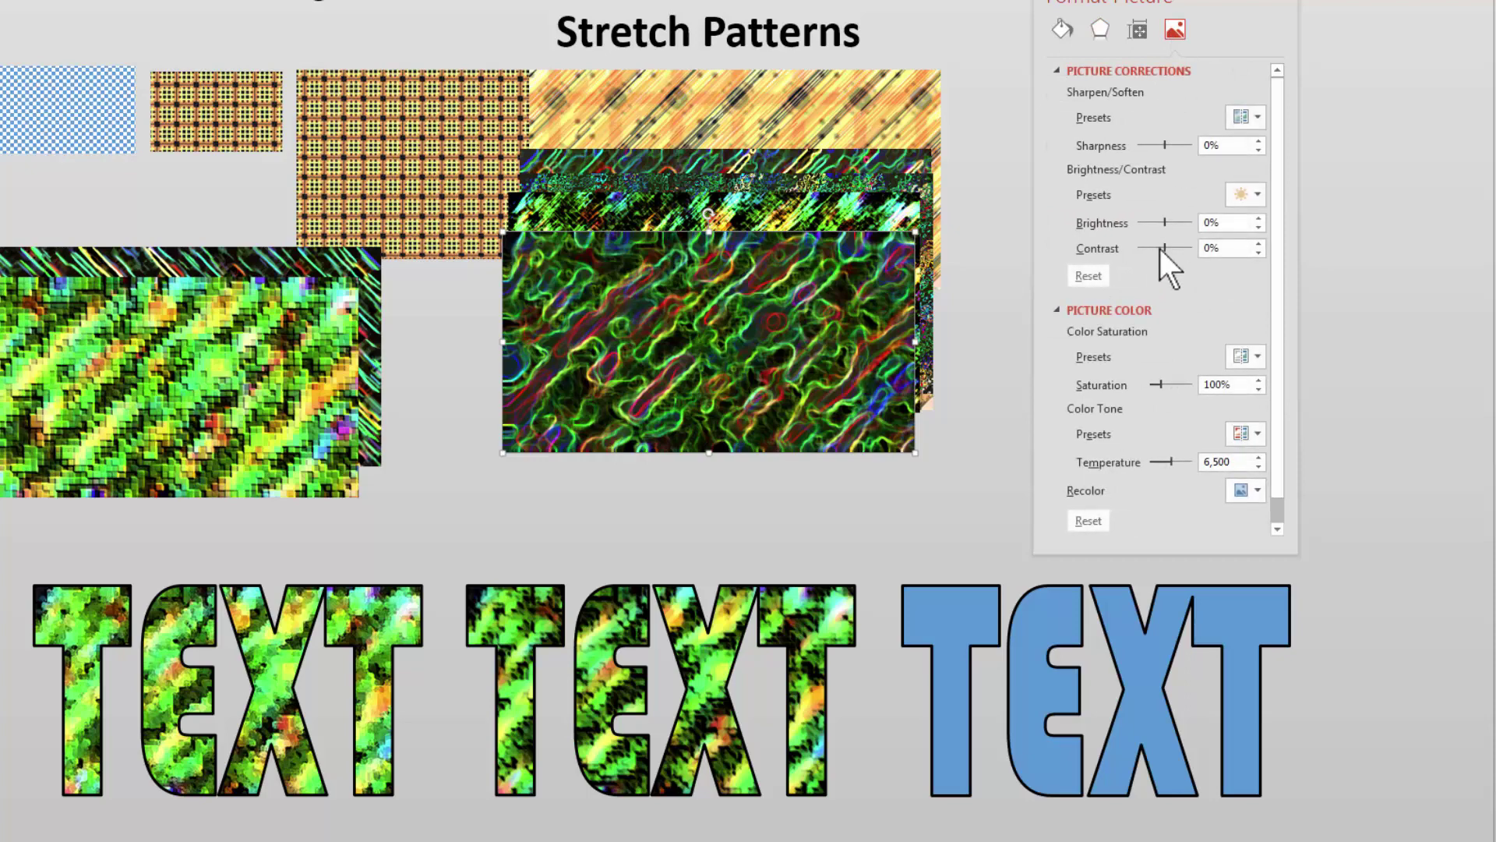
pyautogui.moveTo(1163, 224); pyautogui.dragTo(1176, 266)
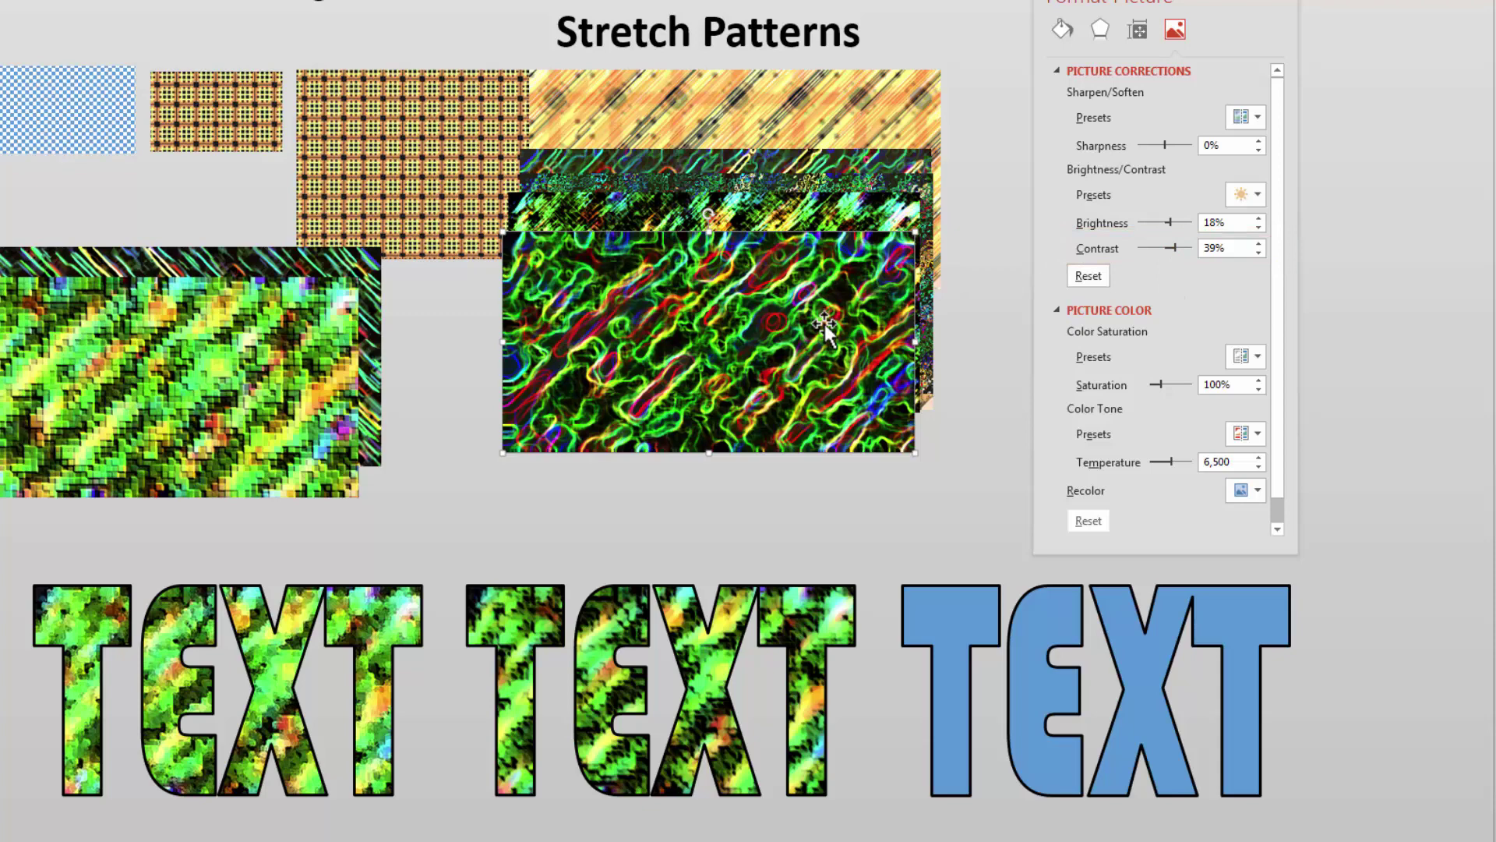
pyautogui.click(306, 680)
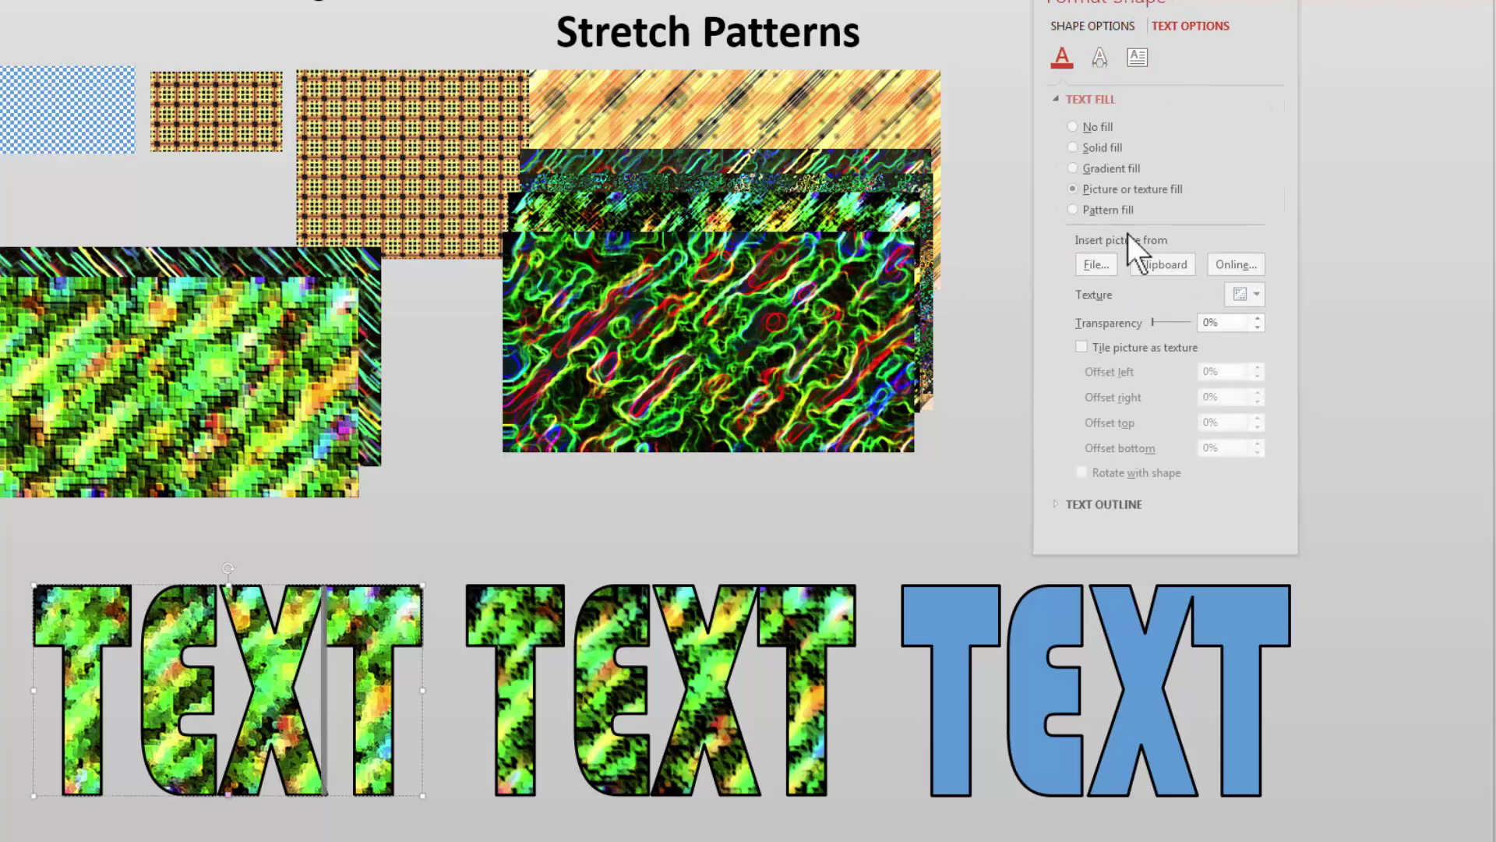
pyautogui.click(1154, 267)
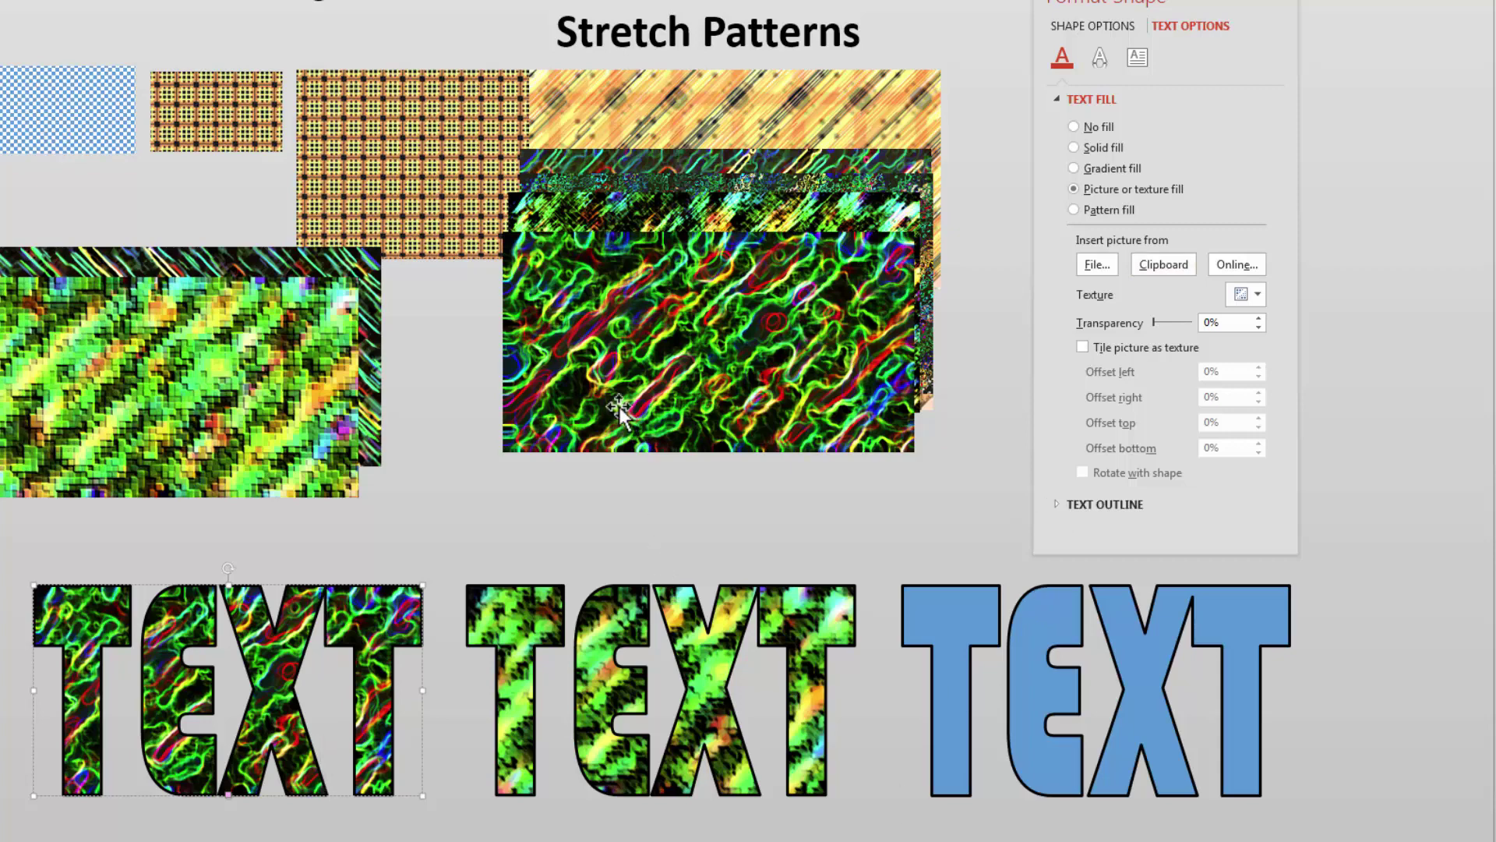
# Move the glowing-edge picture up over the stack, paste a flattened picture copy, and place the copy below it
pyautogui.moveTo(629, 374); pyautogui.dragTo(655, 296)
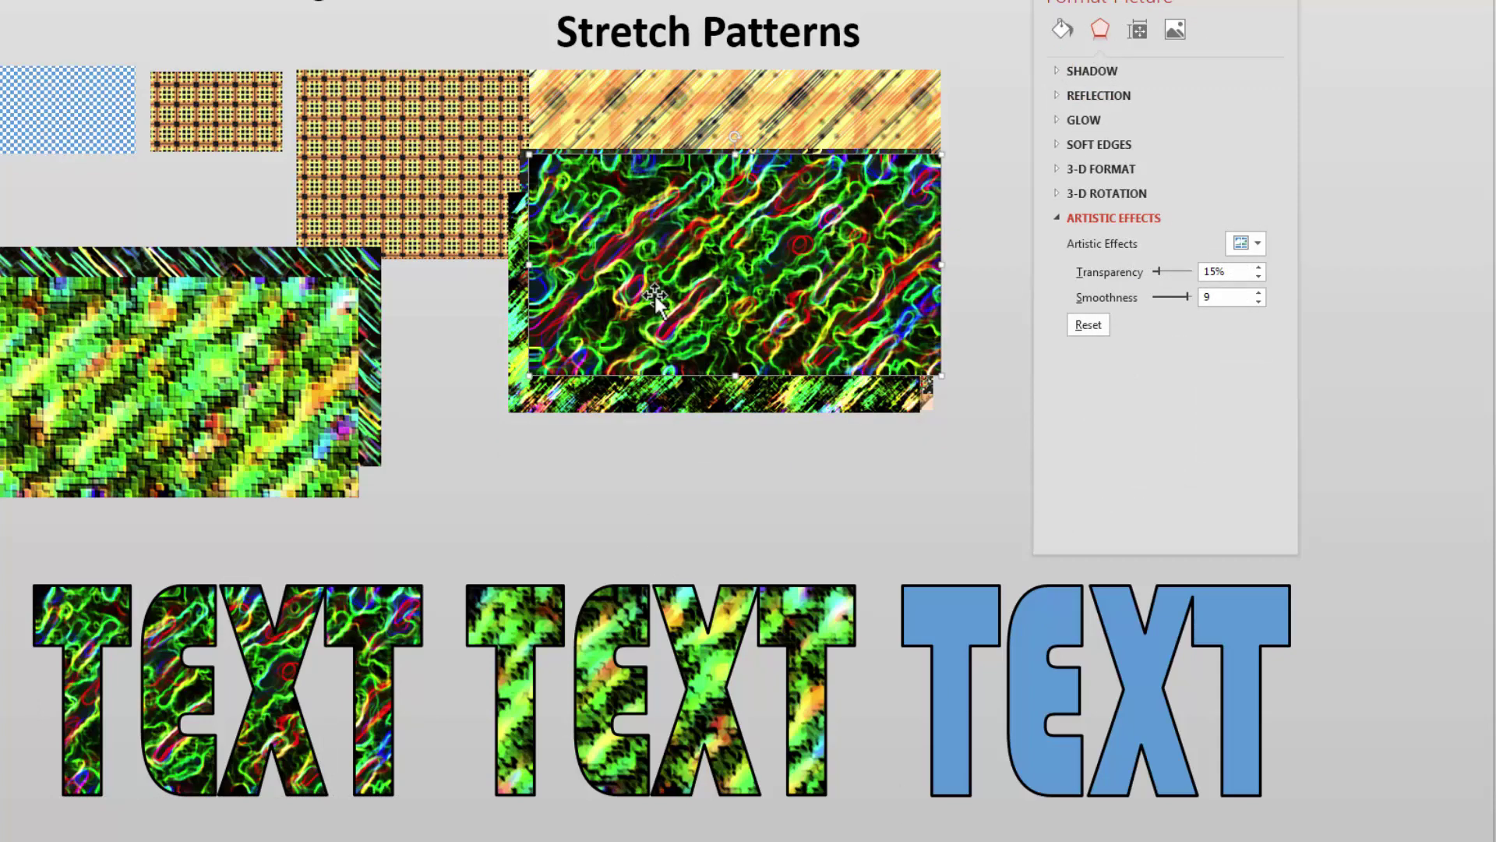
pyautogui.hotkey('ctrl', 'v')
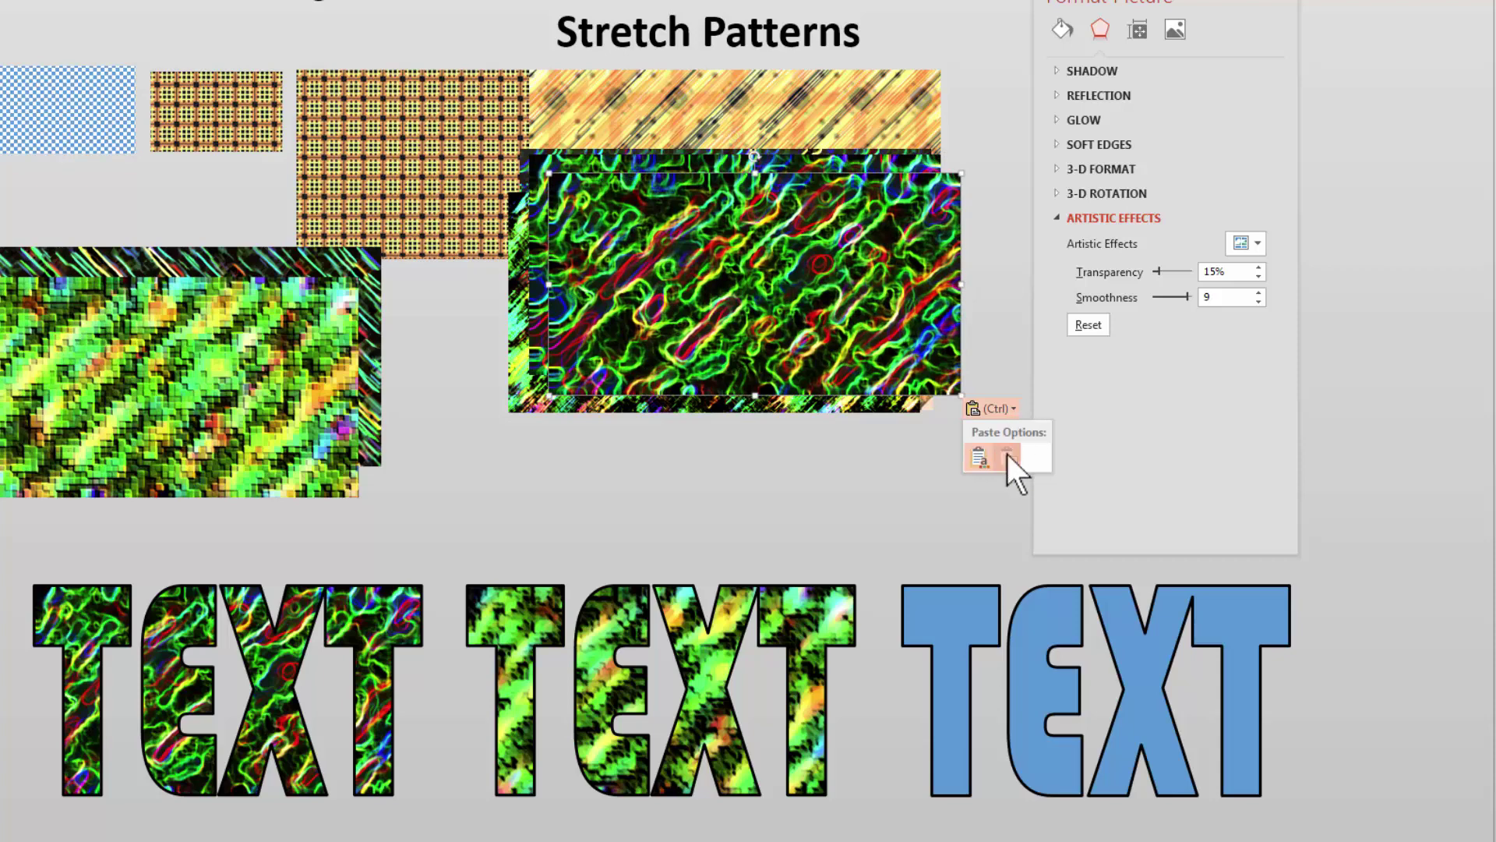
pyautogui.moveTo(869, 253); pyautogui.dragTo(828, 382)
# Apply the Paint Brush artistic effect to the flattened copy with brush size 0
pyautogui.click(1263, 244)
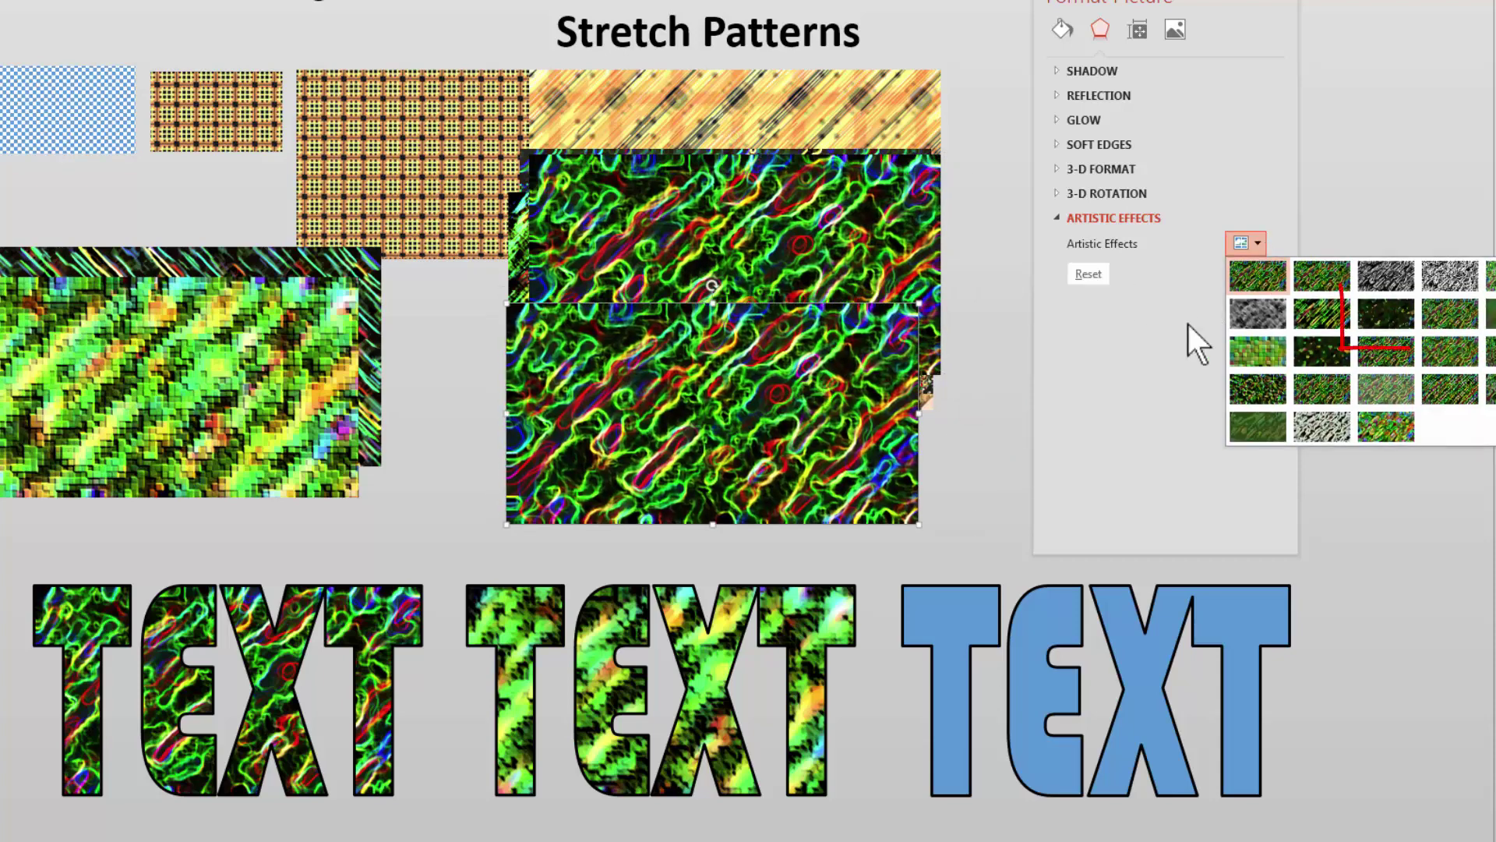
pyautogui.click(1392, 310)
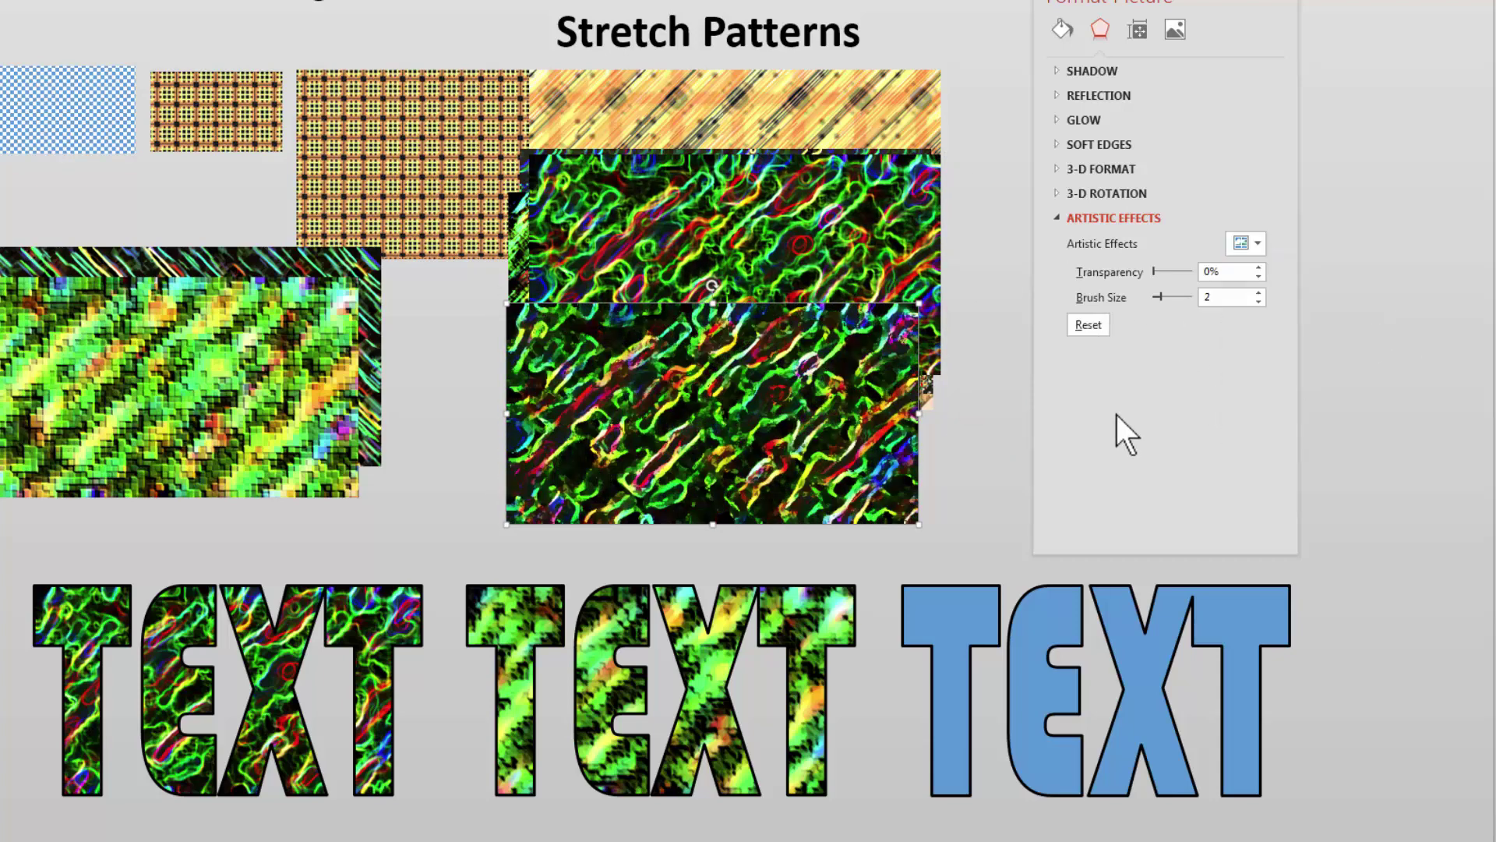
pyautogui.moveTo(1159, 302); pyautogui.dragTo(1144, 300)
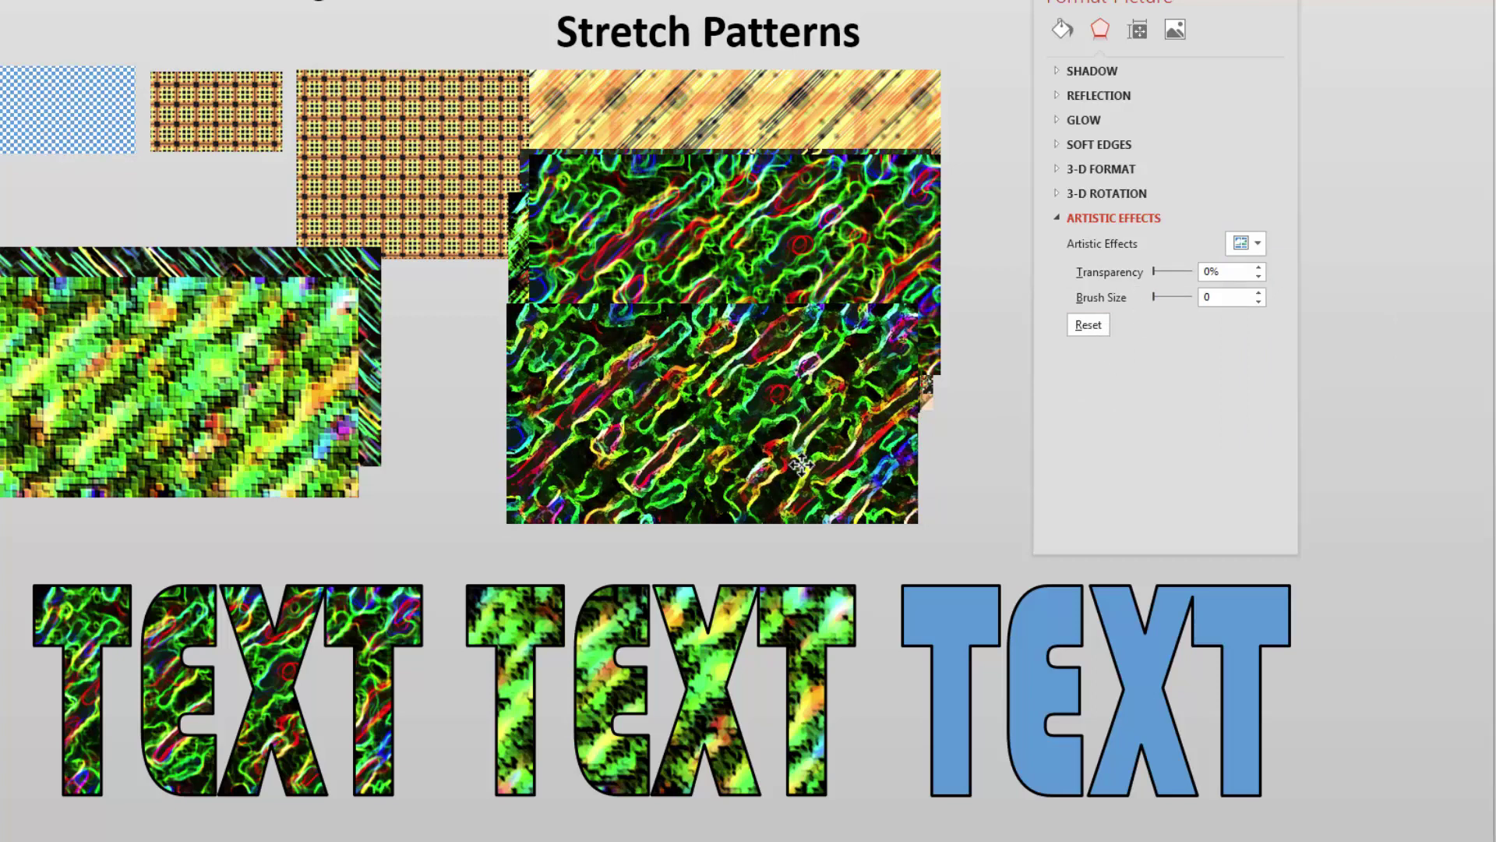
pyautogui.moveTo(803, 468); pyautogui.dragTo(800, 465)
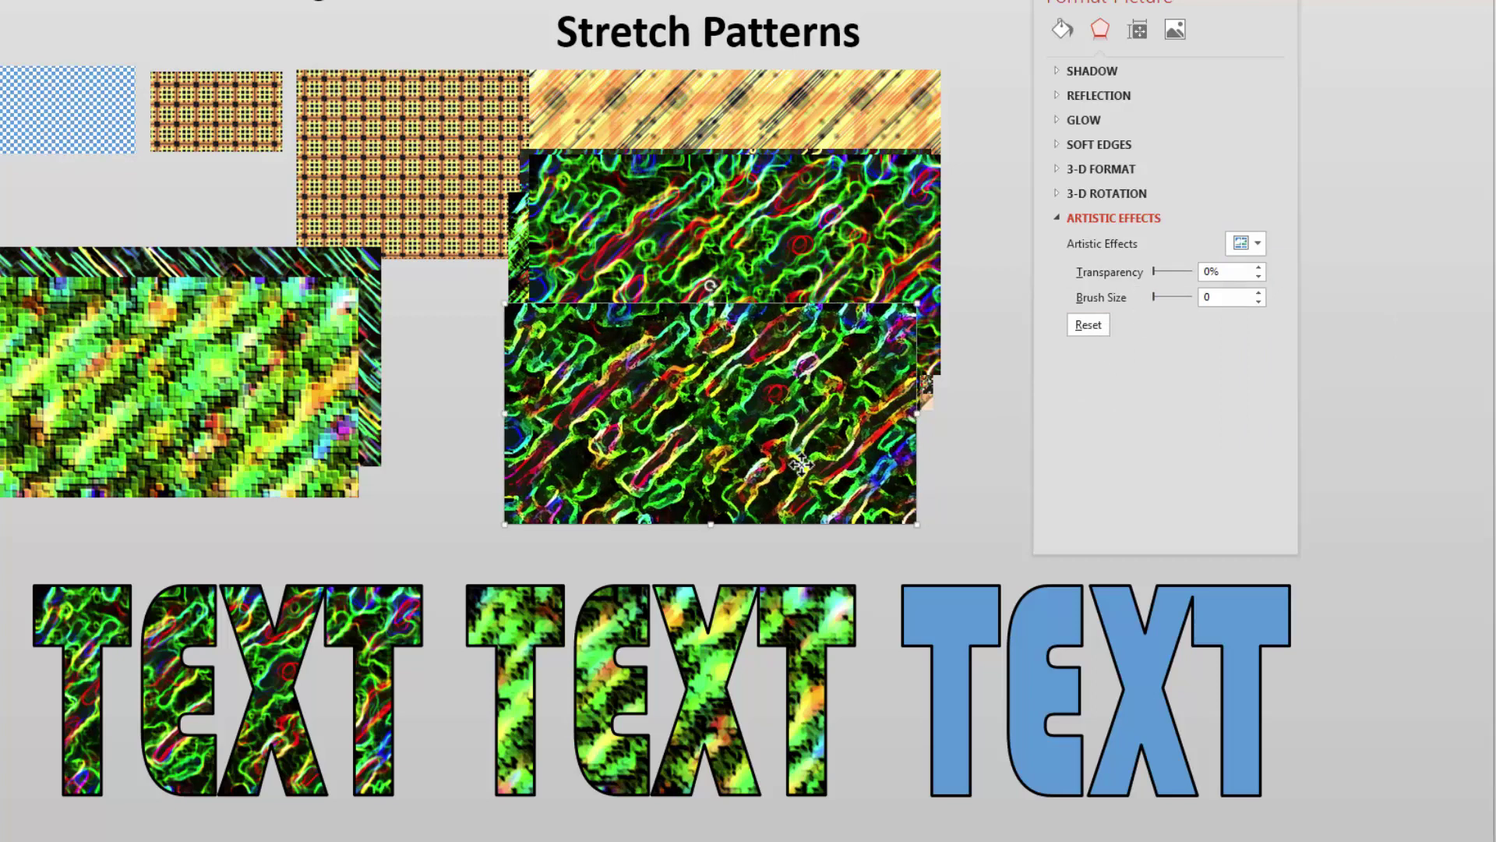
# Fill the middle TEXT with the copied paint-brush picture from the clipboard
pyautogui.click(658, 689)
pyautogui.click(1175, 24)
pyautogui.click(1063, 61)
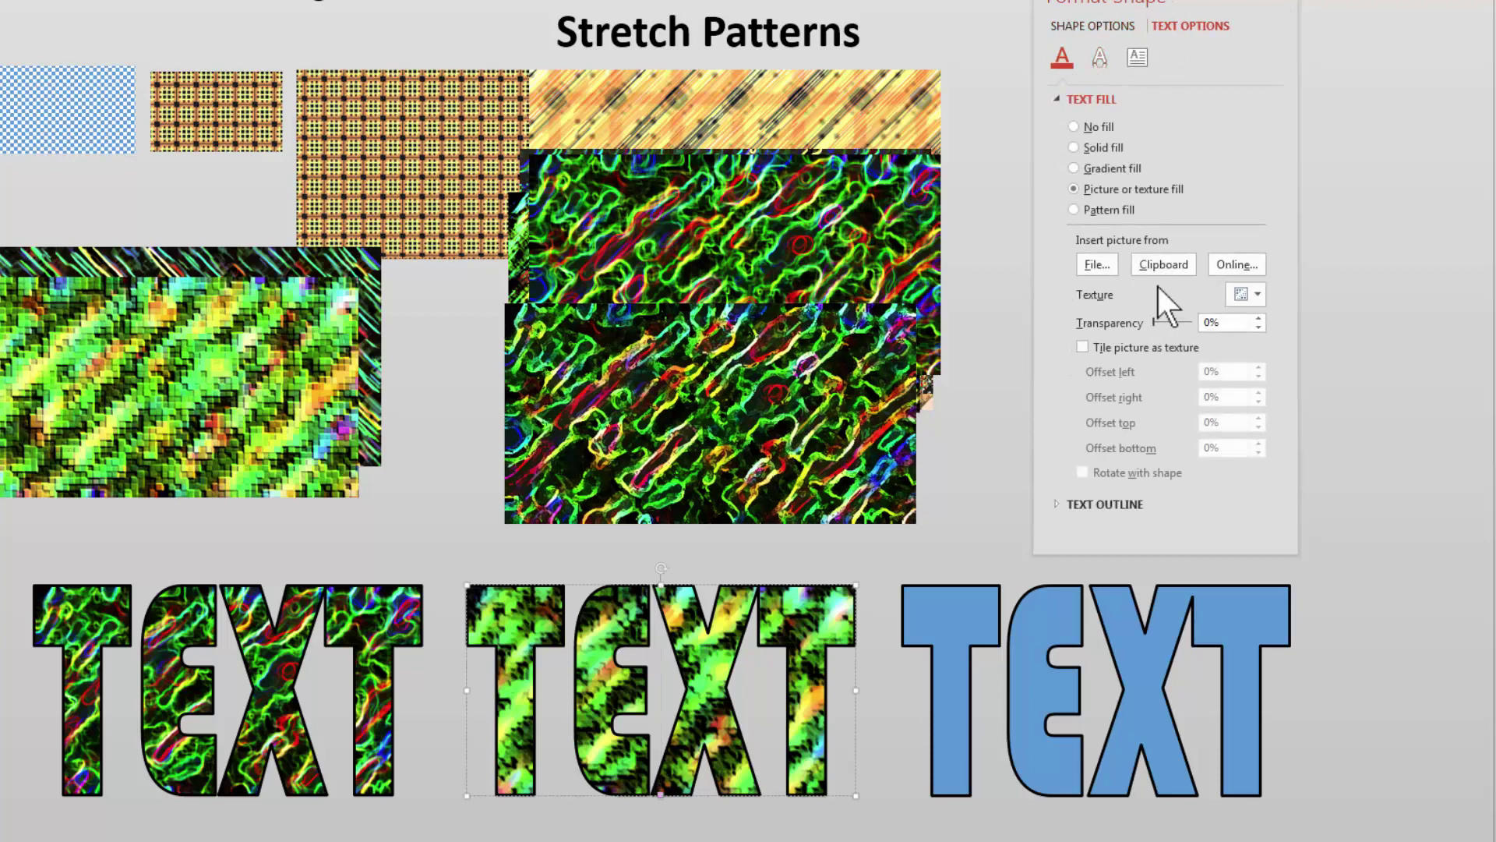
pyautogui.click(1162, 272)
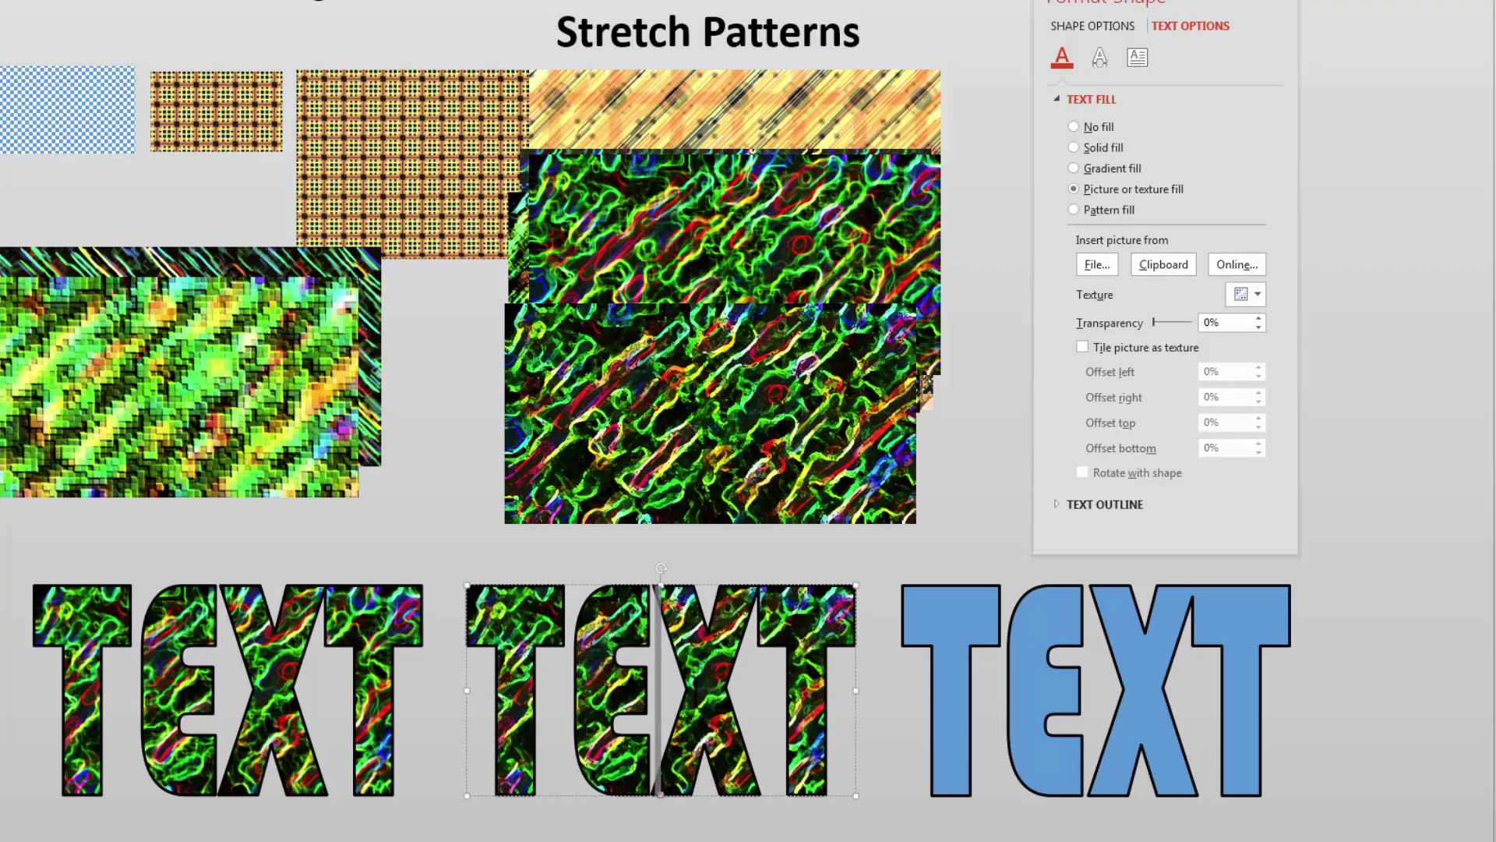
# Try the Watercolor Sponge artistic effect on the front glowing-line picture
pyautogui.press('Escape')
pyautogui.press('Tab')
pyautogui.click(1267, 244)
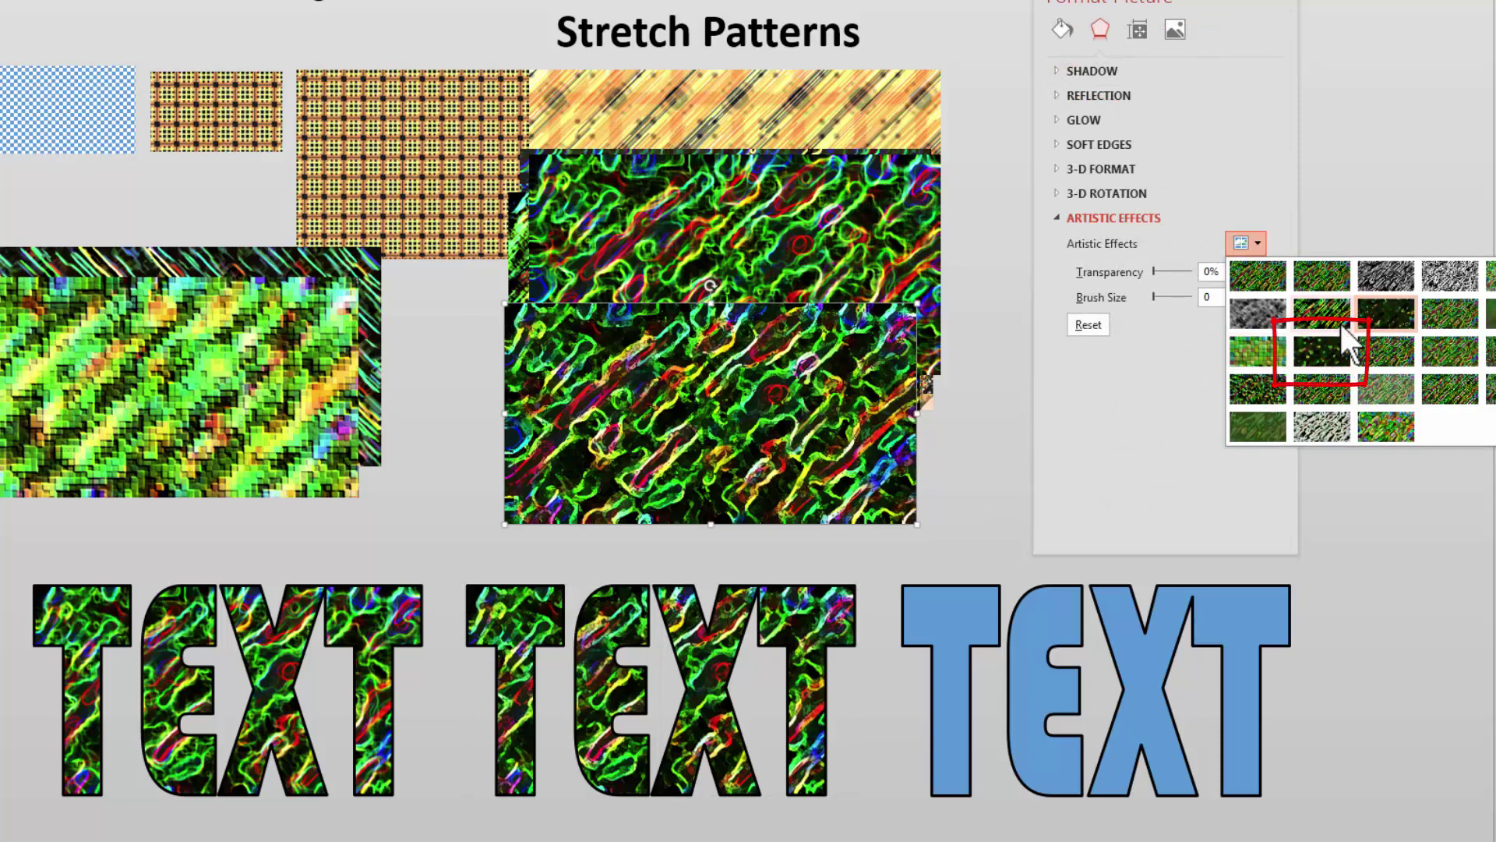
pyautogui.click(1326, 349)
# Switch the front picture's artistic effect to Paint Strokes with intensity 0 and shift it slightly upward
pyautogui.click(1245, 243)
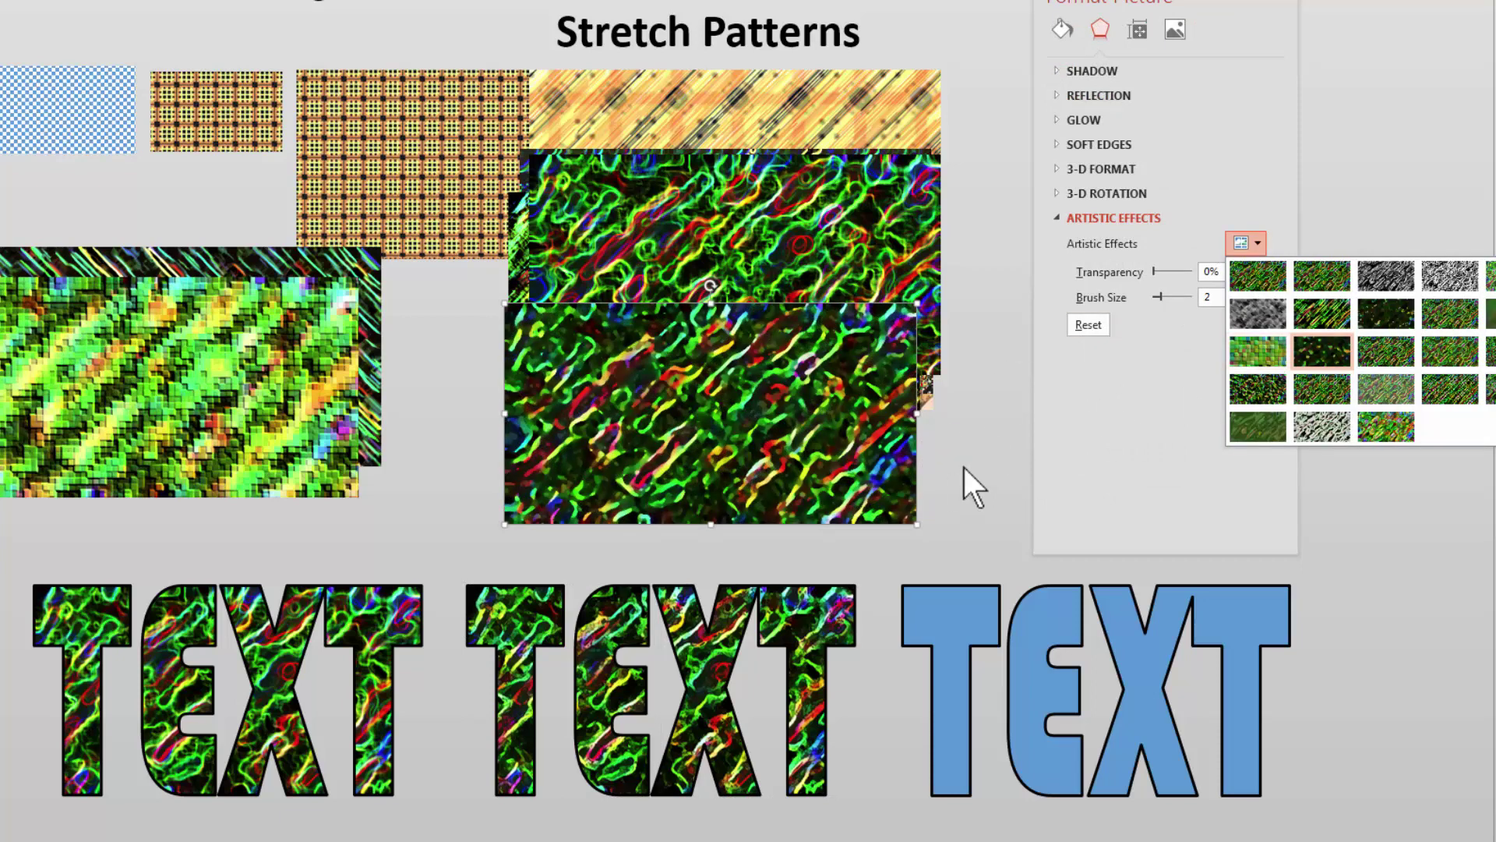
pyautogui.click(1321, 310)
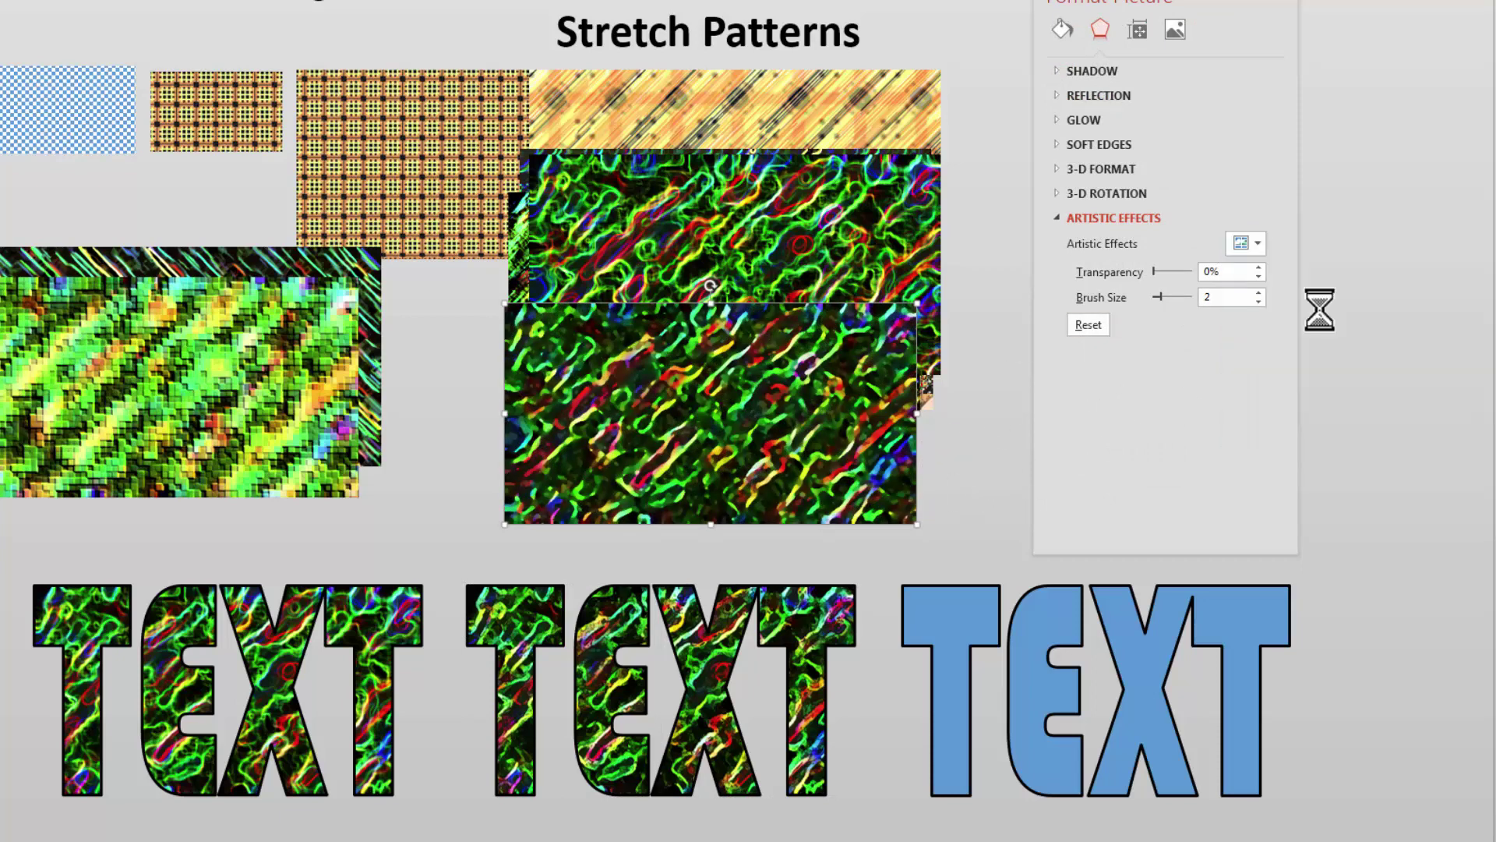
pyautogui.moveTo(820, 483); pyautogui.dragTo(829, 458)
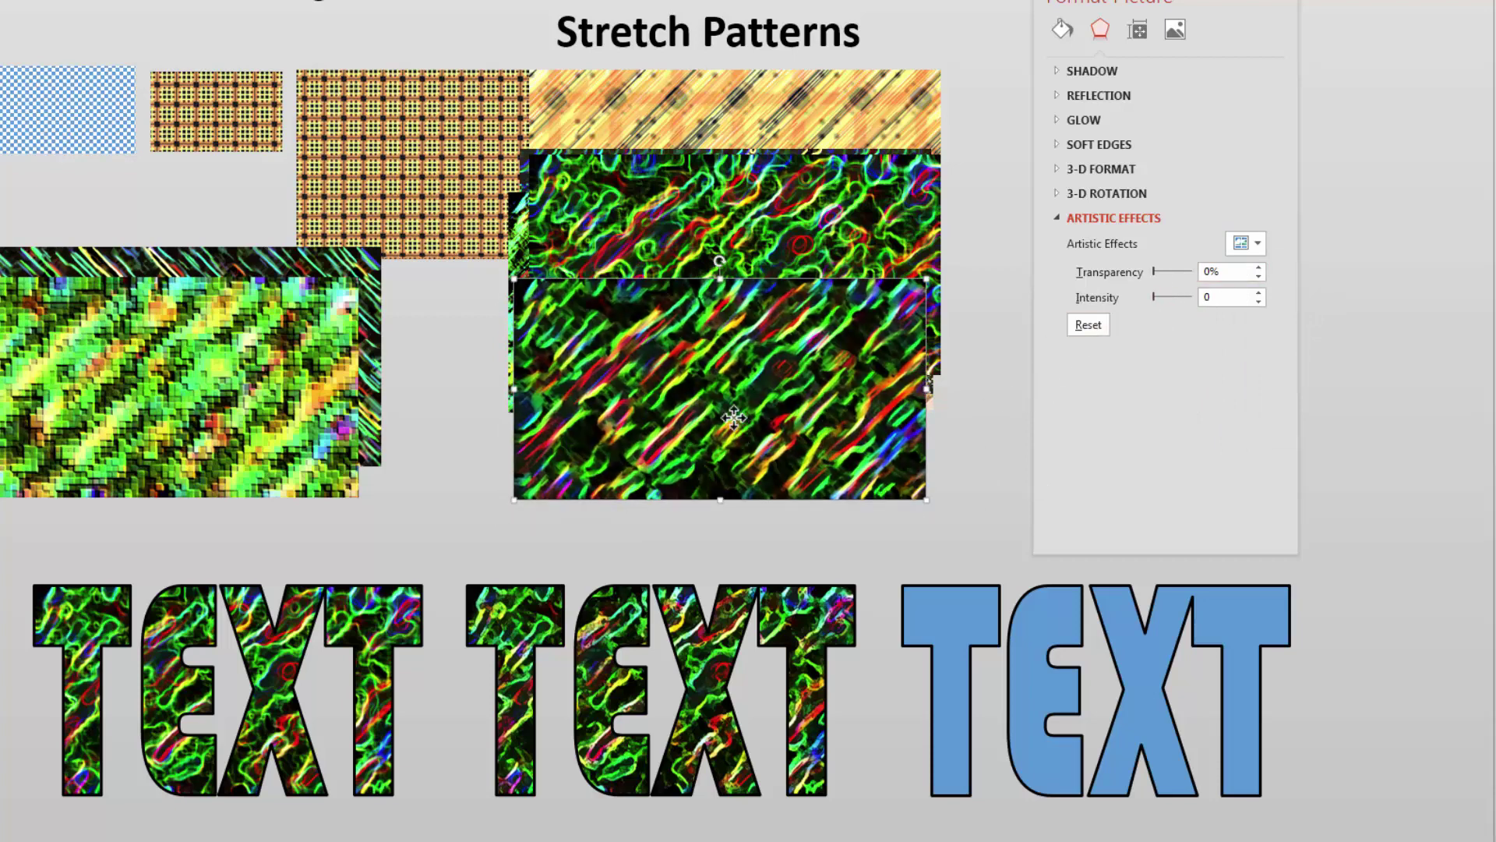
# Fill the first TEXT with the copied paint-strokes picture from the clipboard
pyautogui.click(323, 689)
pyautogui.click(1204, 26)
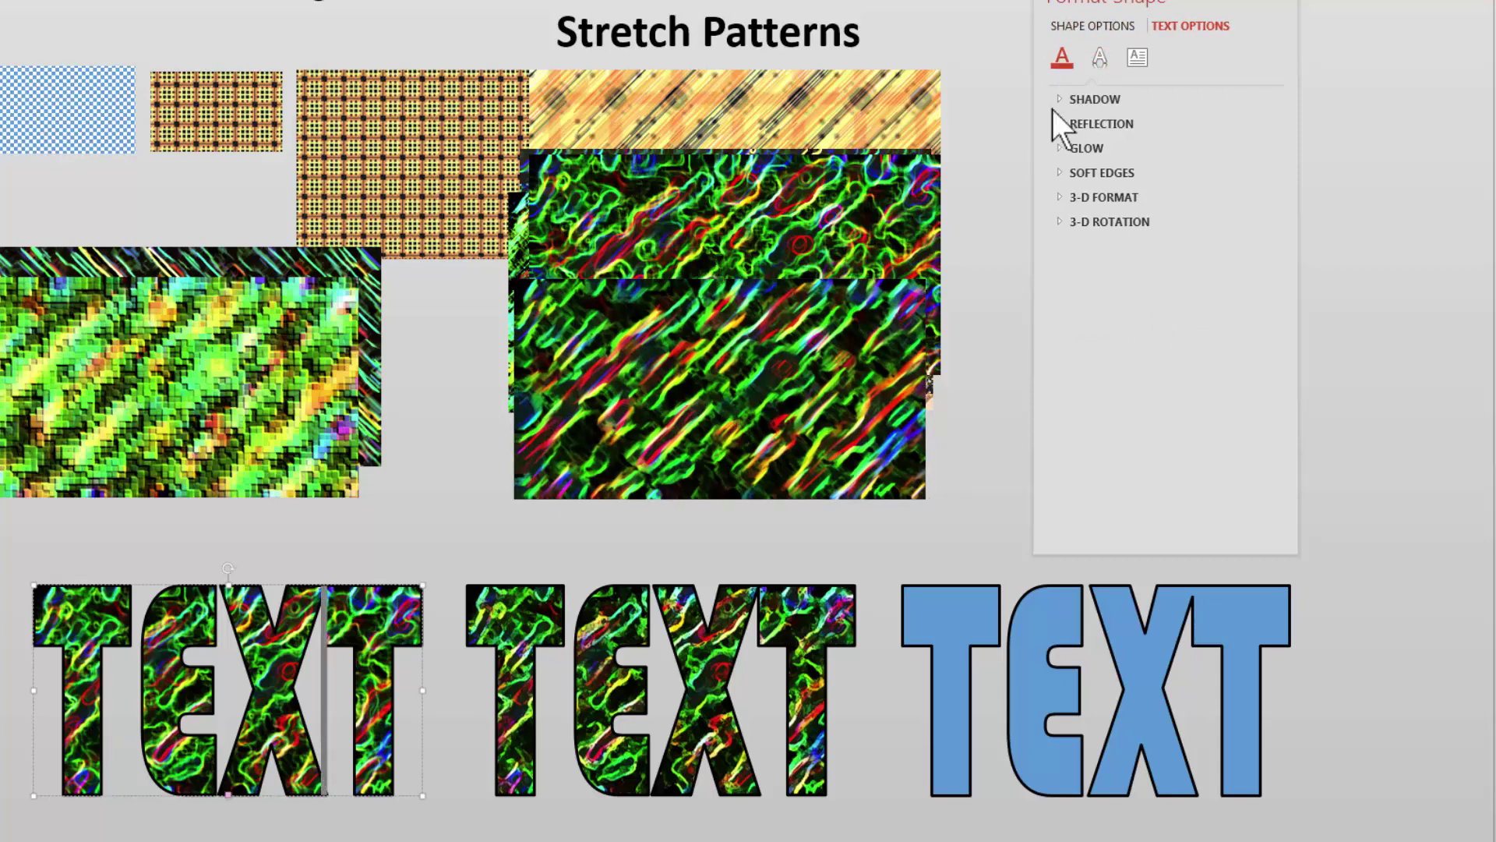
pyautogui.click(1062, 57)
pyautogui.click(1134, 263)
# Change the front picture's artistic effect to Cutout and increase its number of shades
pyautogui.click(817, 416)
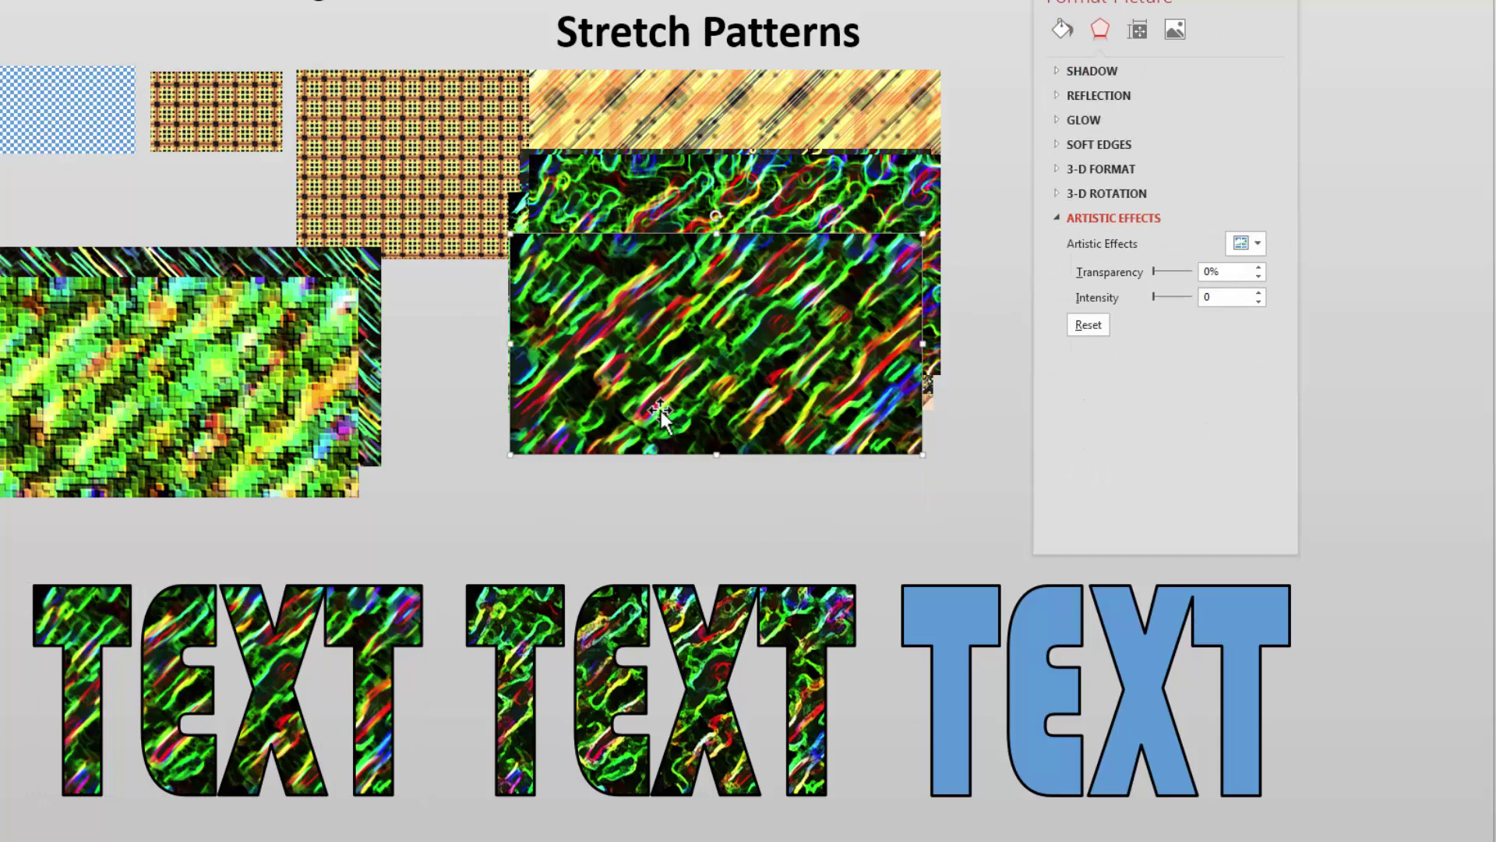
pyautogui.click(1261, 245)
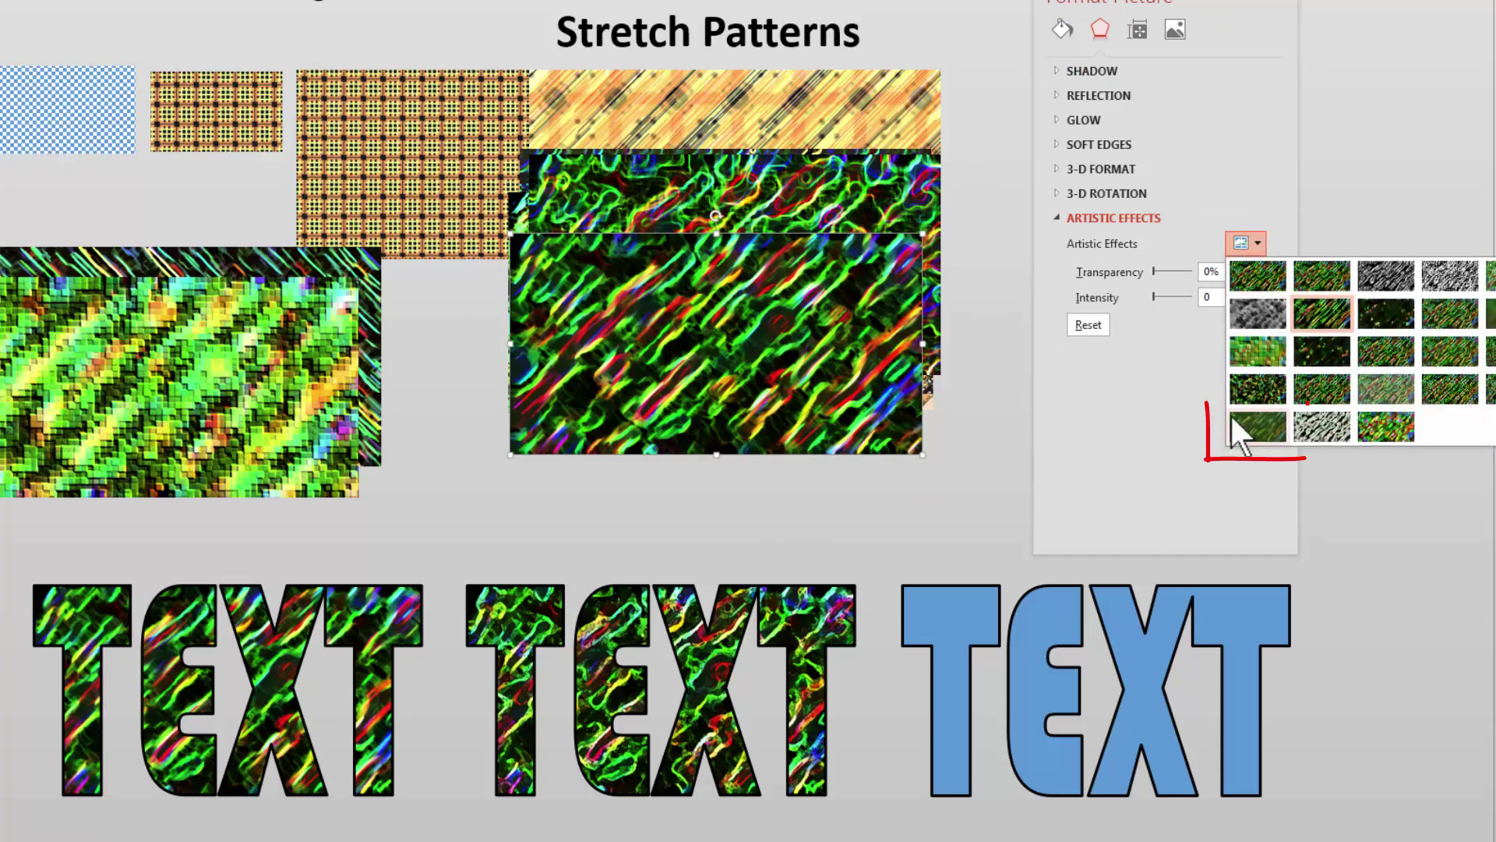
pyautogui.click(1243, 427)
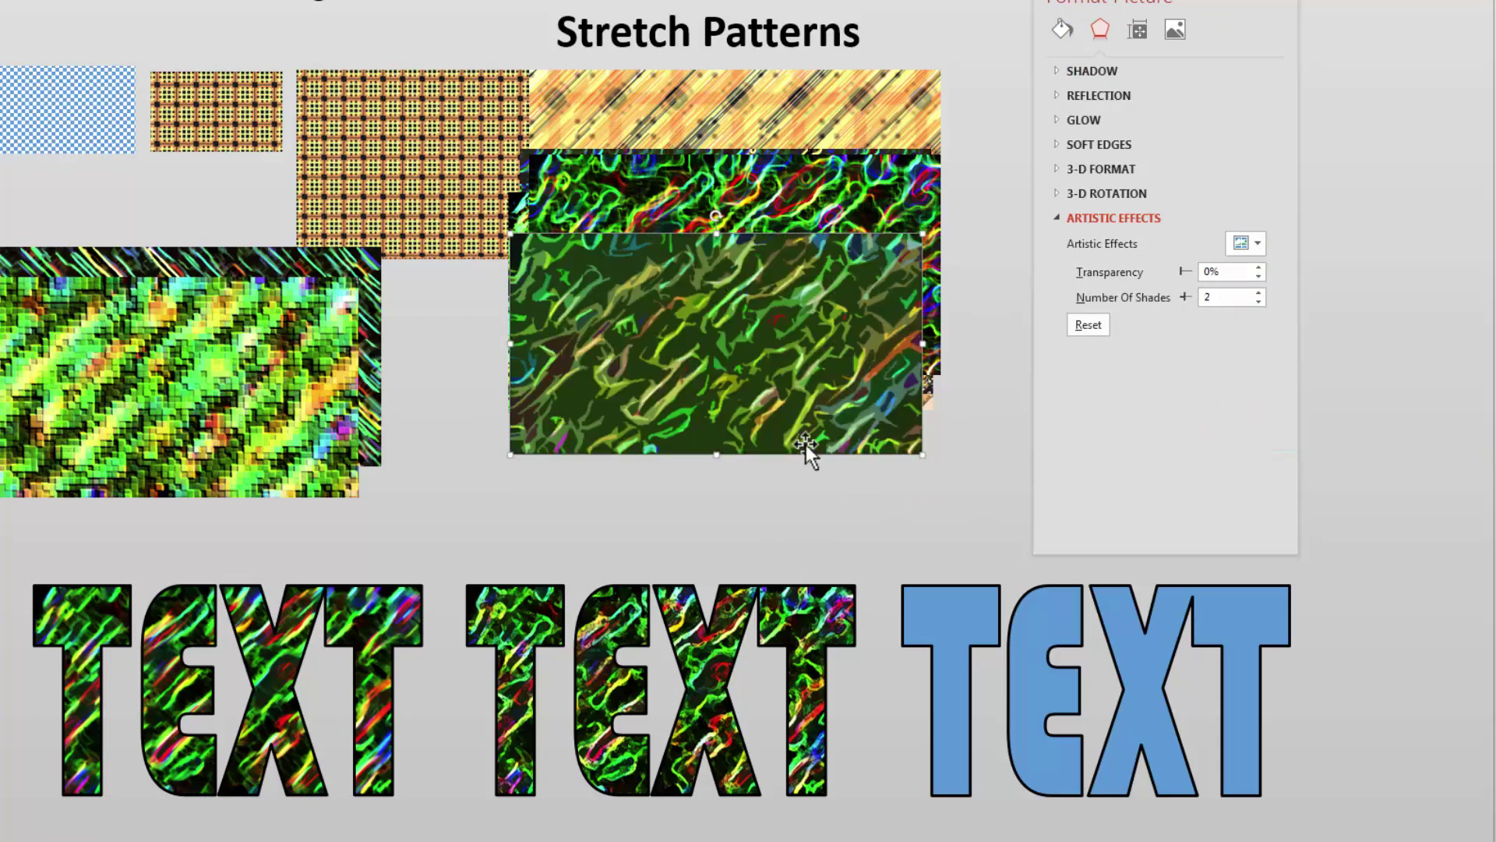
pyautogui.moveTo(779, 394); pyautogui.dragTo(800, 396)
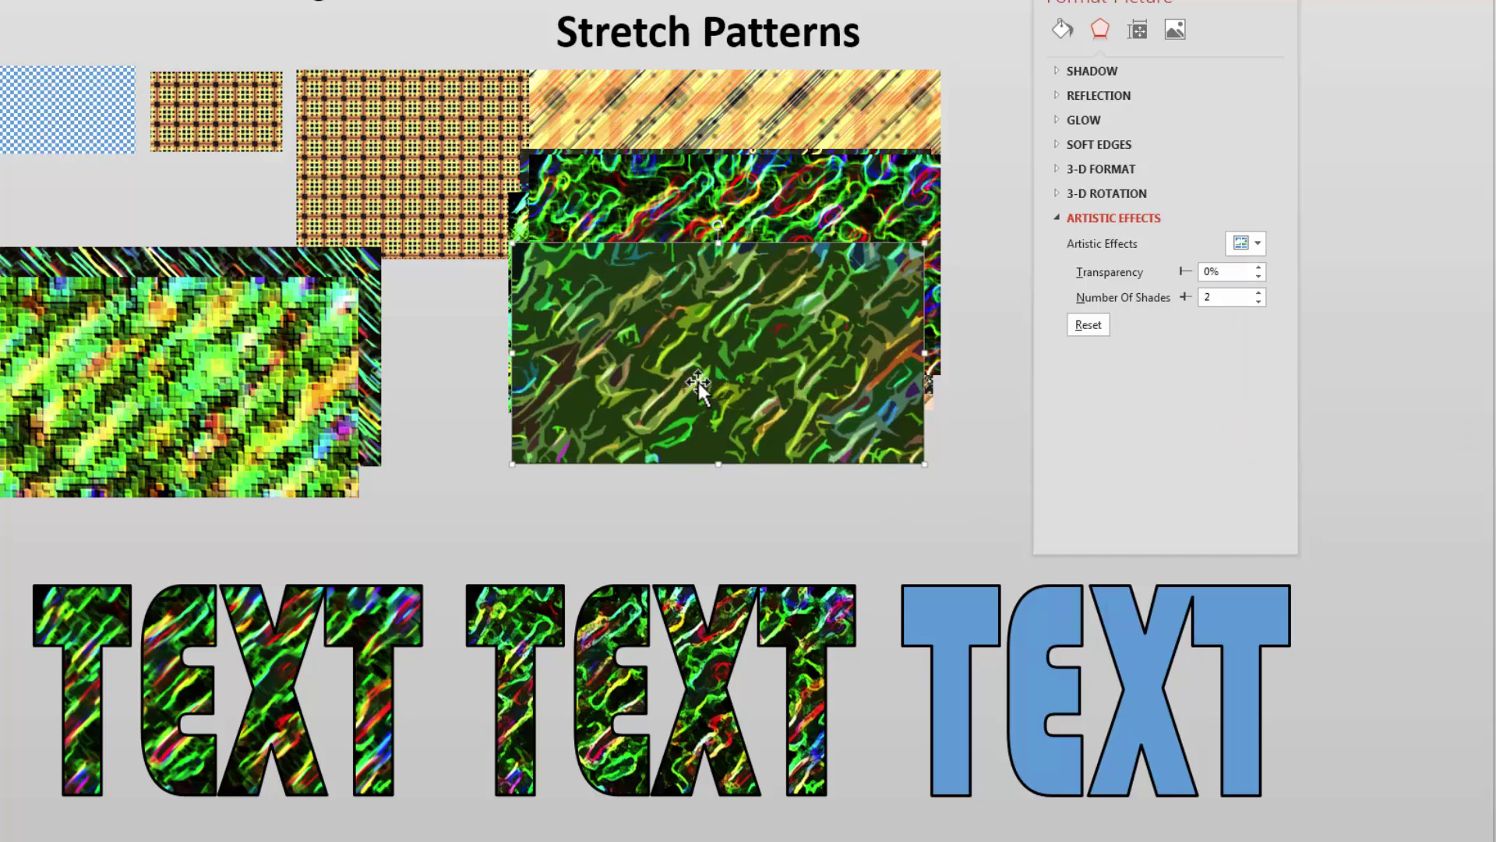
pyautogui.press('Down')
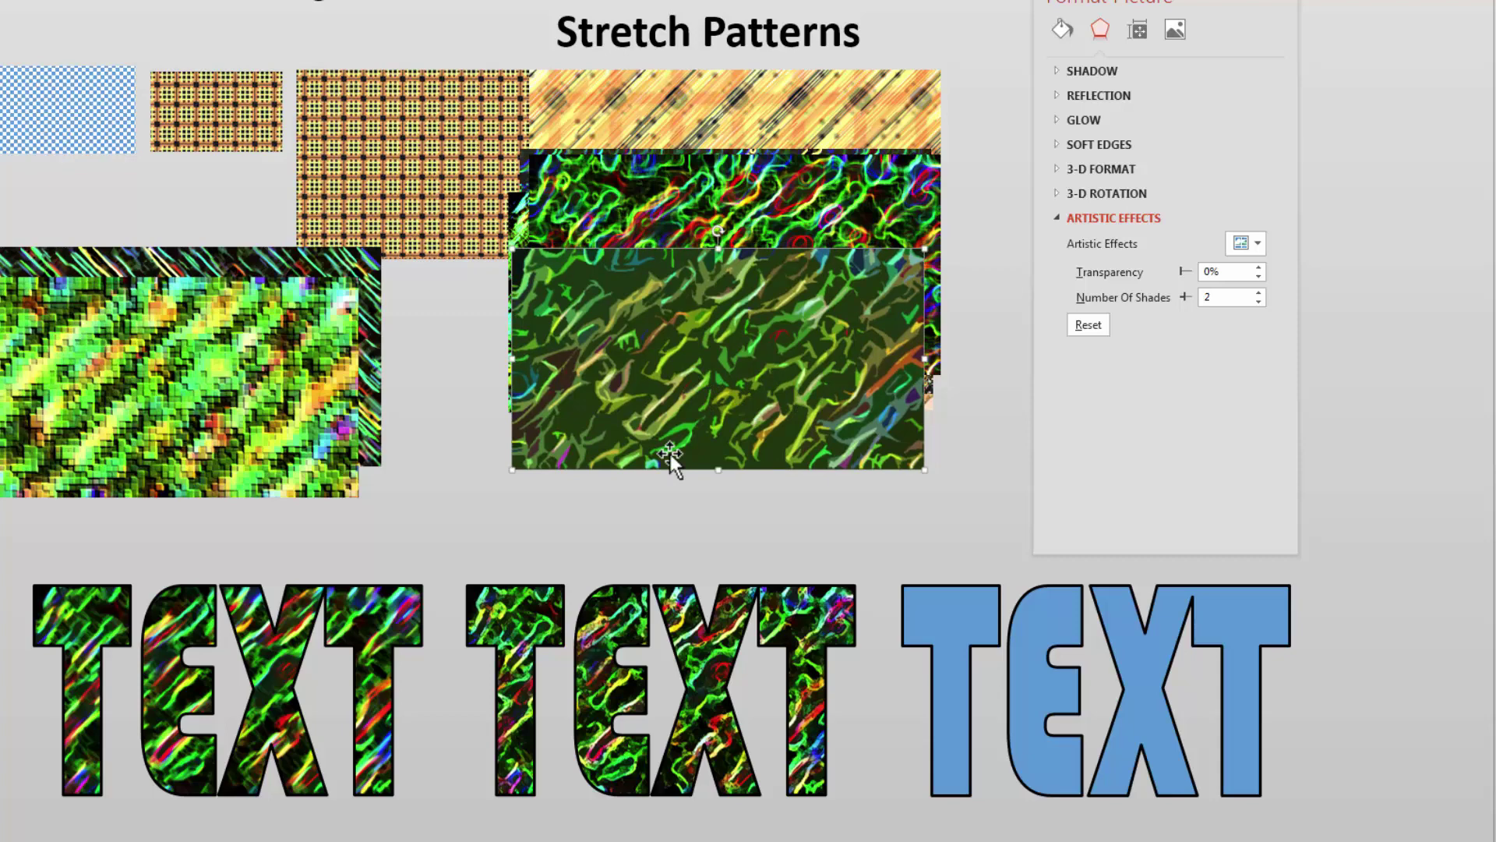
pyautogui.press('Down')
pyautogui.click(782, 375)
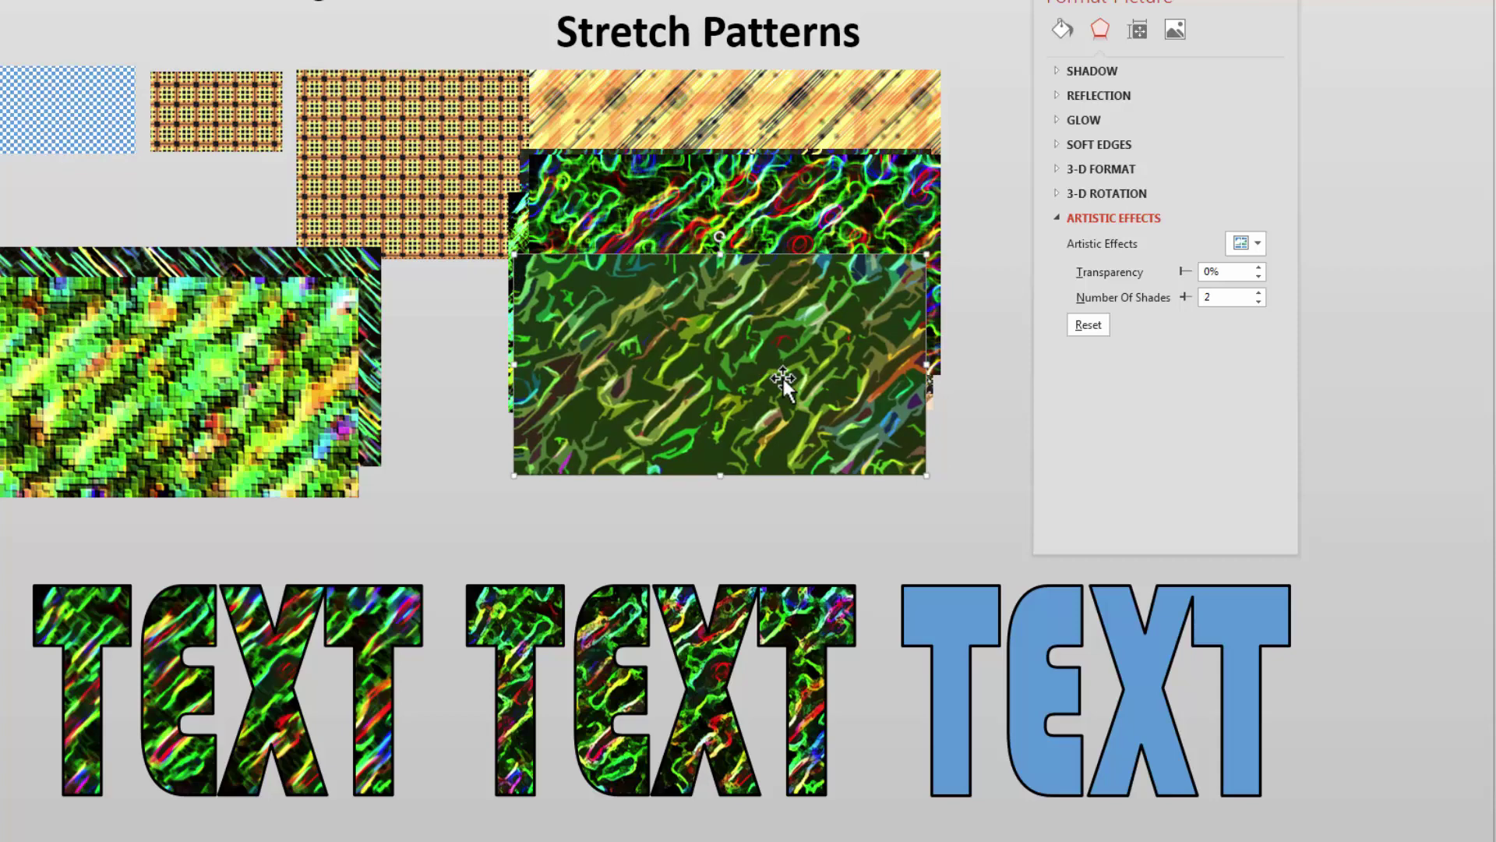
pyautogui.click(835, 414)
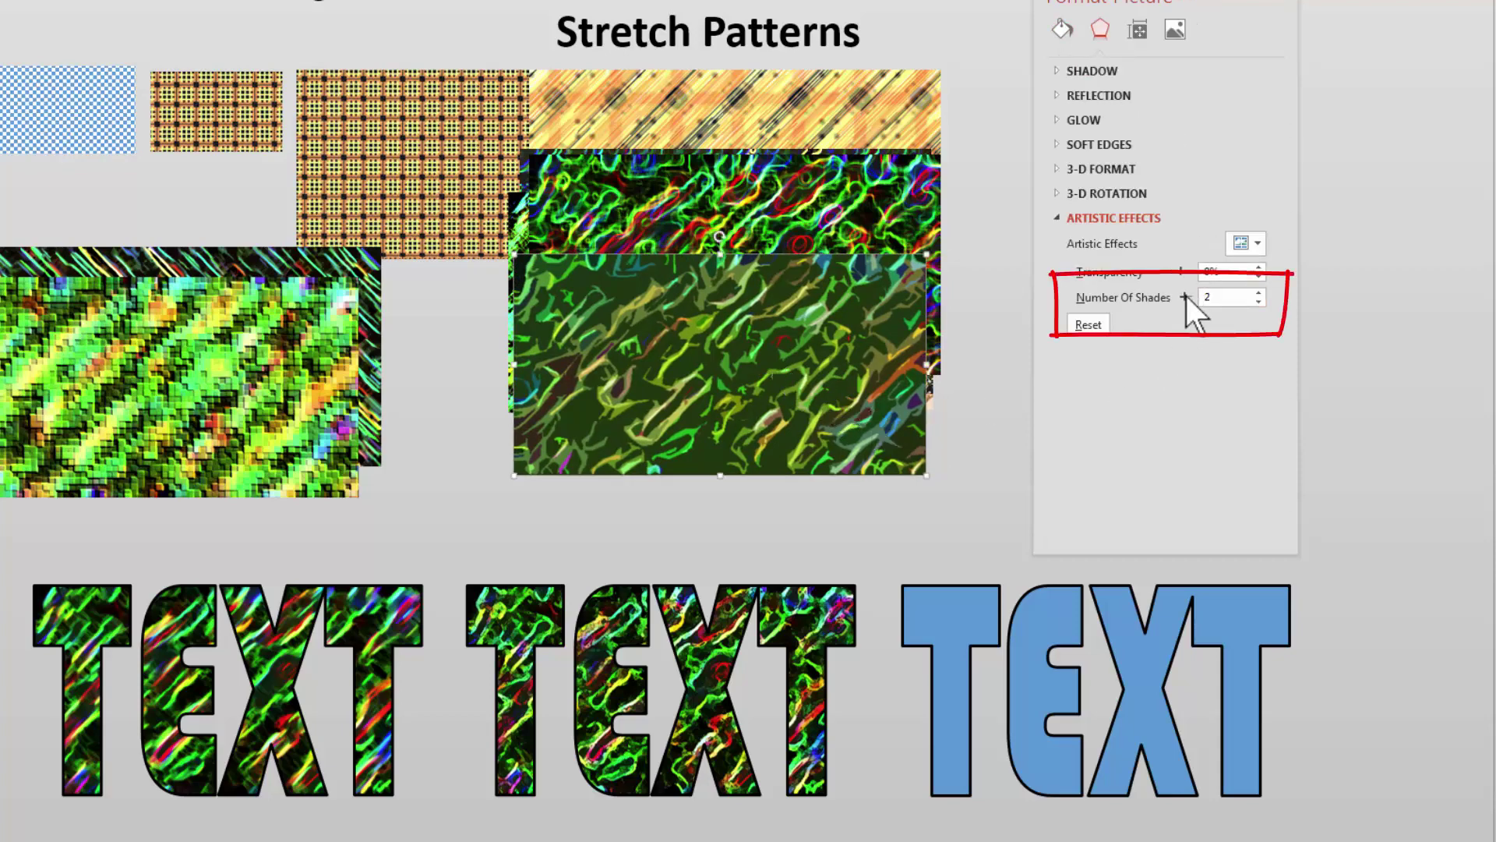
pyautogui.moveTo(1181, 296); pyautogui.dragTo(1243, 324)
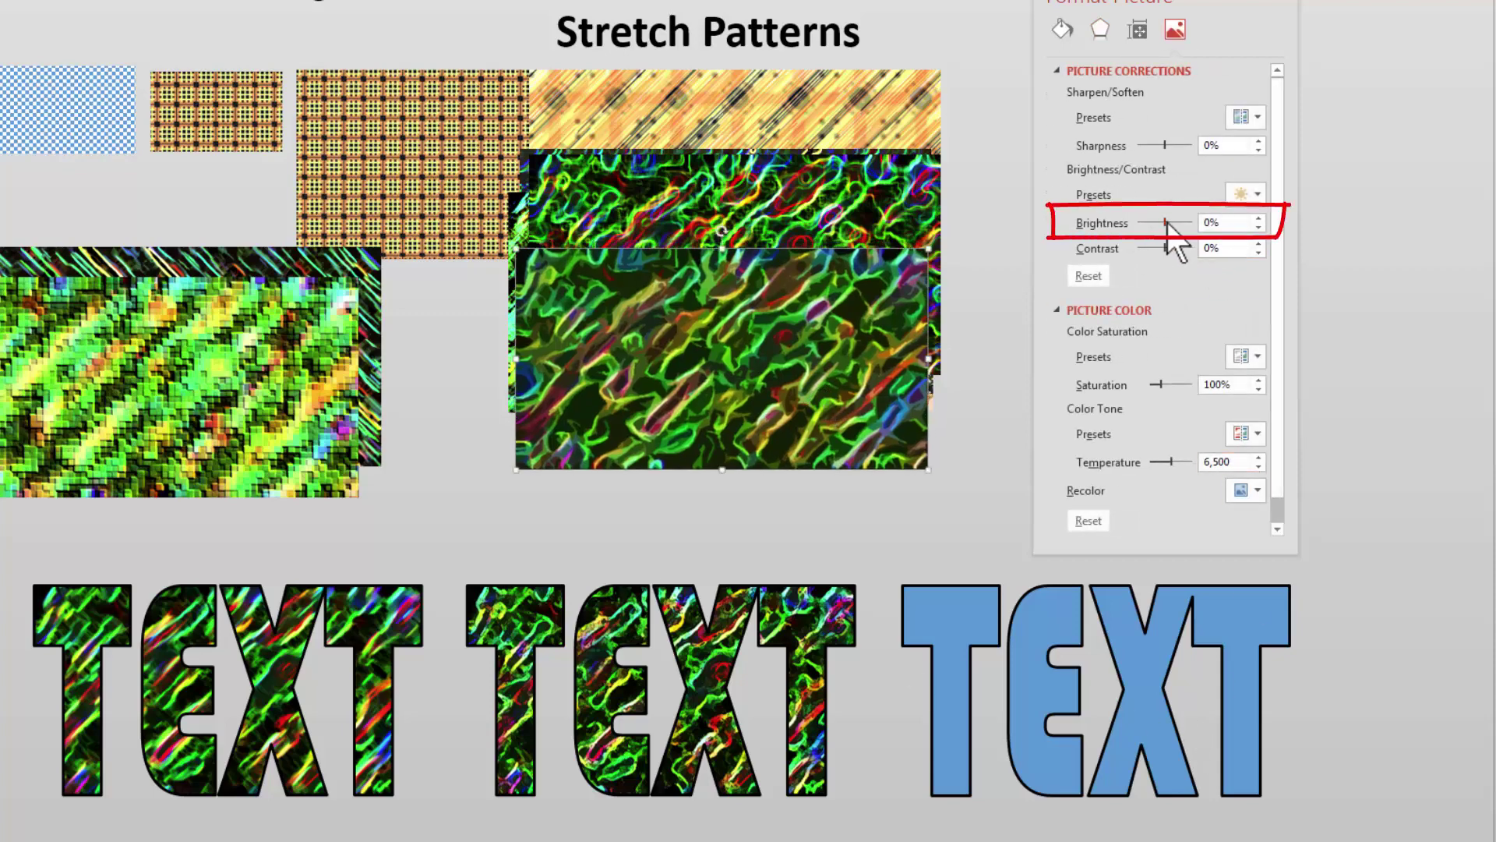
# Set the front Cutout picture's brightness to 18% and contrast to 24%, and fill the middle TEXT with it from the clipboard
pyautogui.moveTo(1165, 222); pyautogui.dragTo(1171, 248)
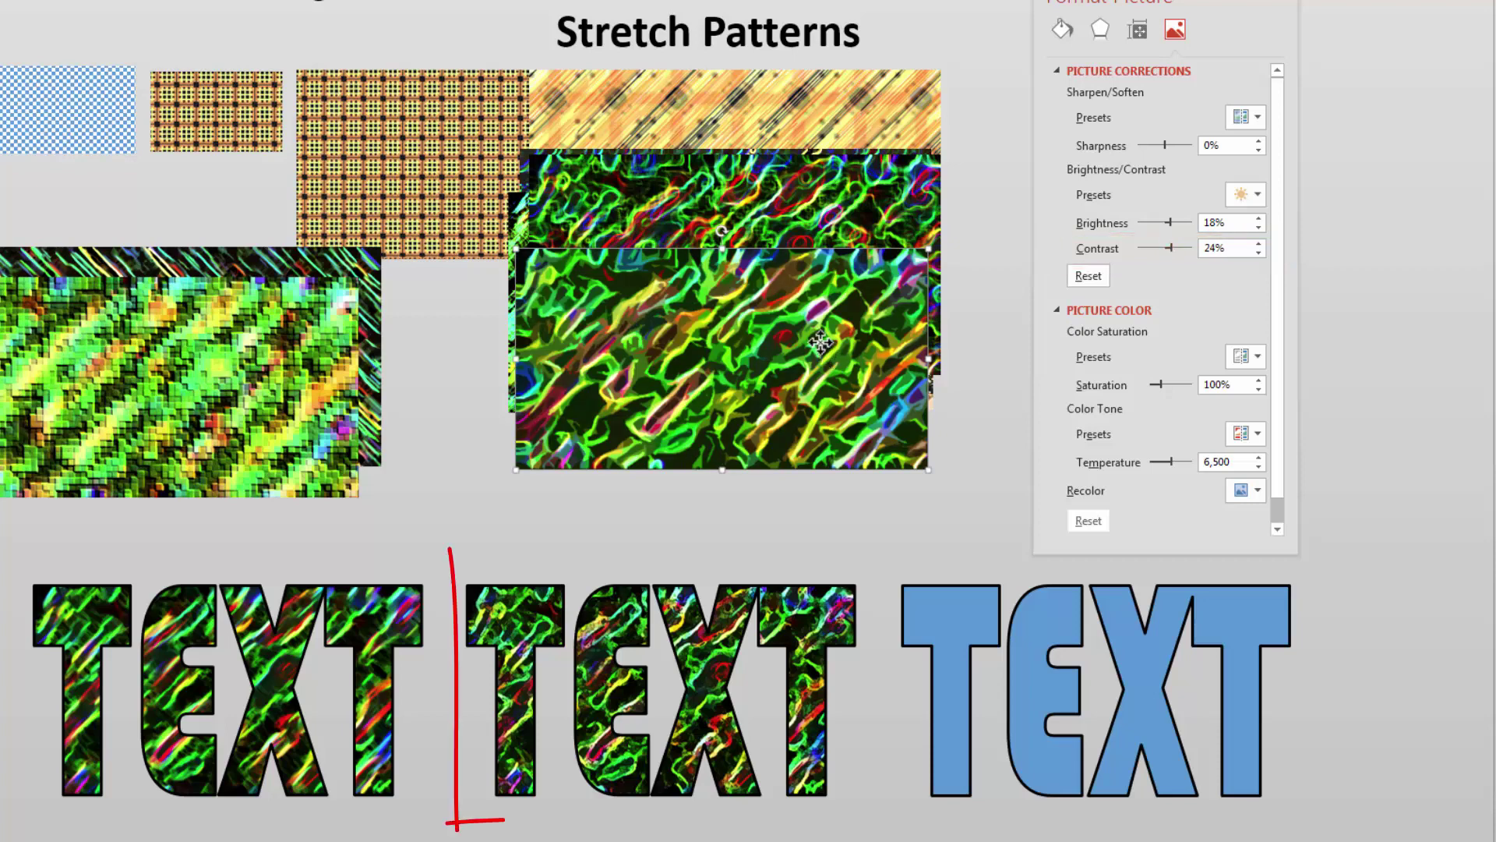
pyautogui.click(566, 690)
pyautogui.click(1186, 31)
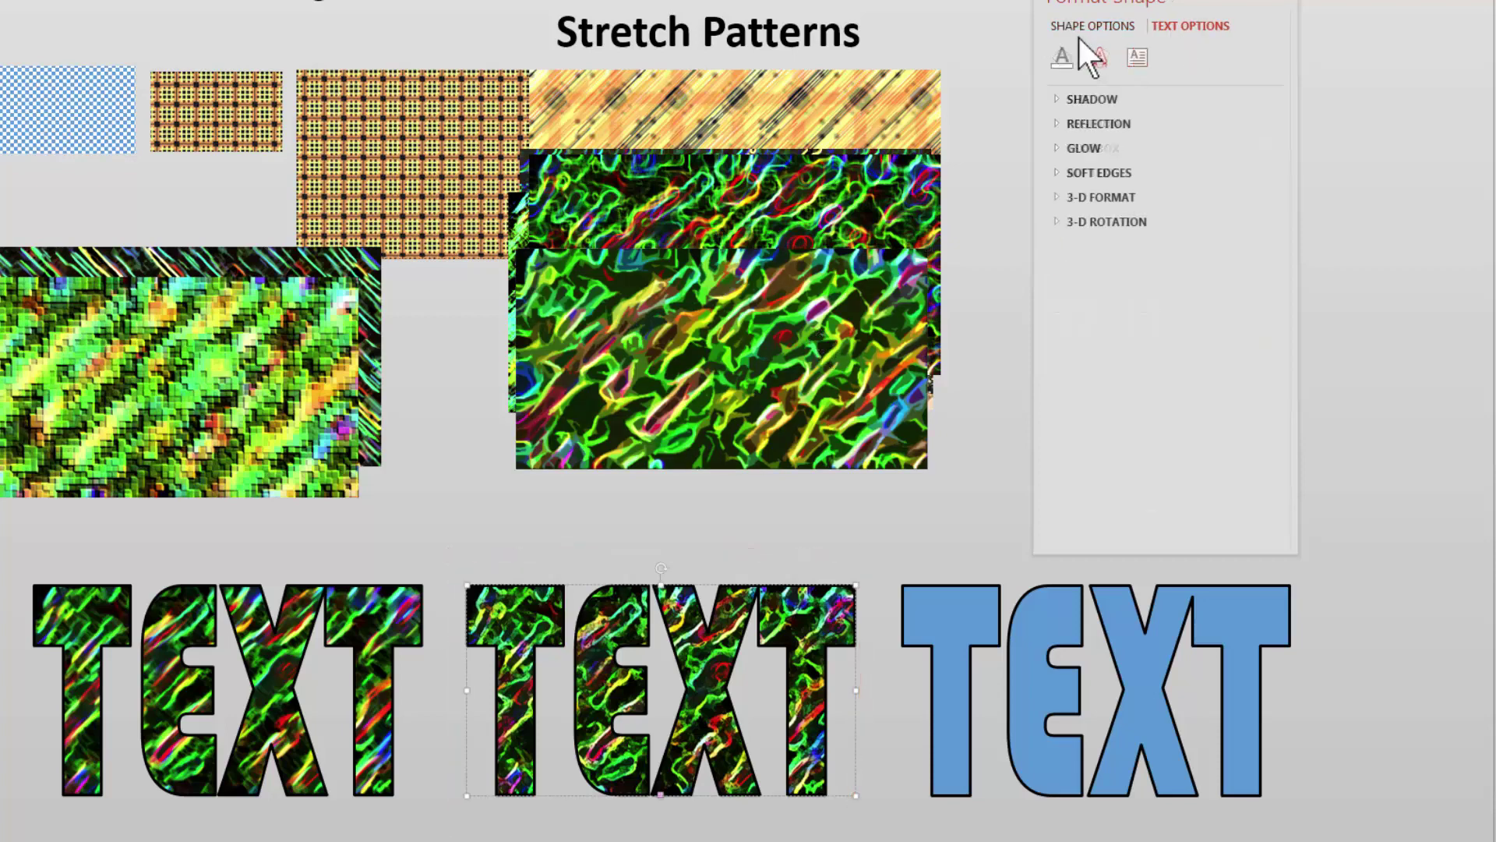
# Shift the Cutout picture slightly upward, paste a copy of it as a flattened picture and place the copy lower in the stack
pyautogui.moveTo(755, 399); pyautogui.dragTo(754, 416)
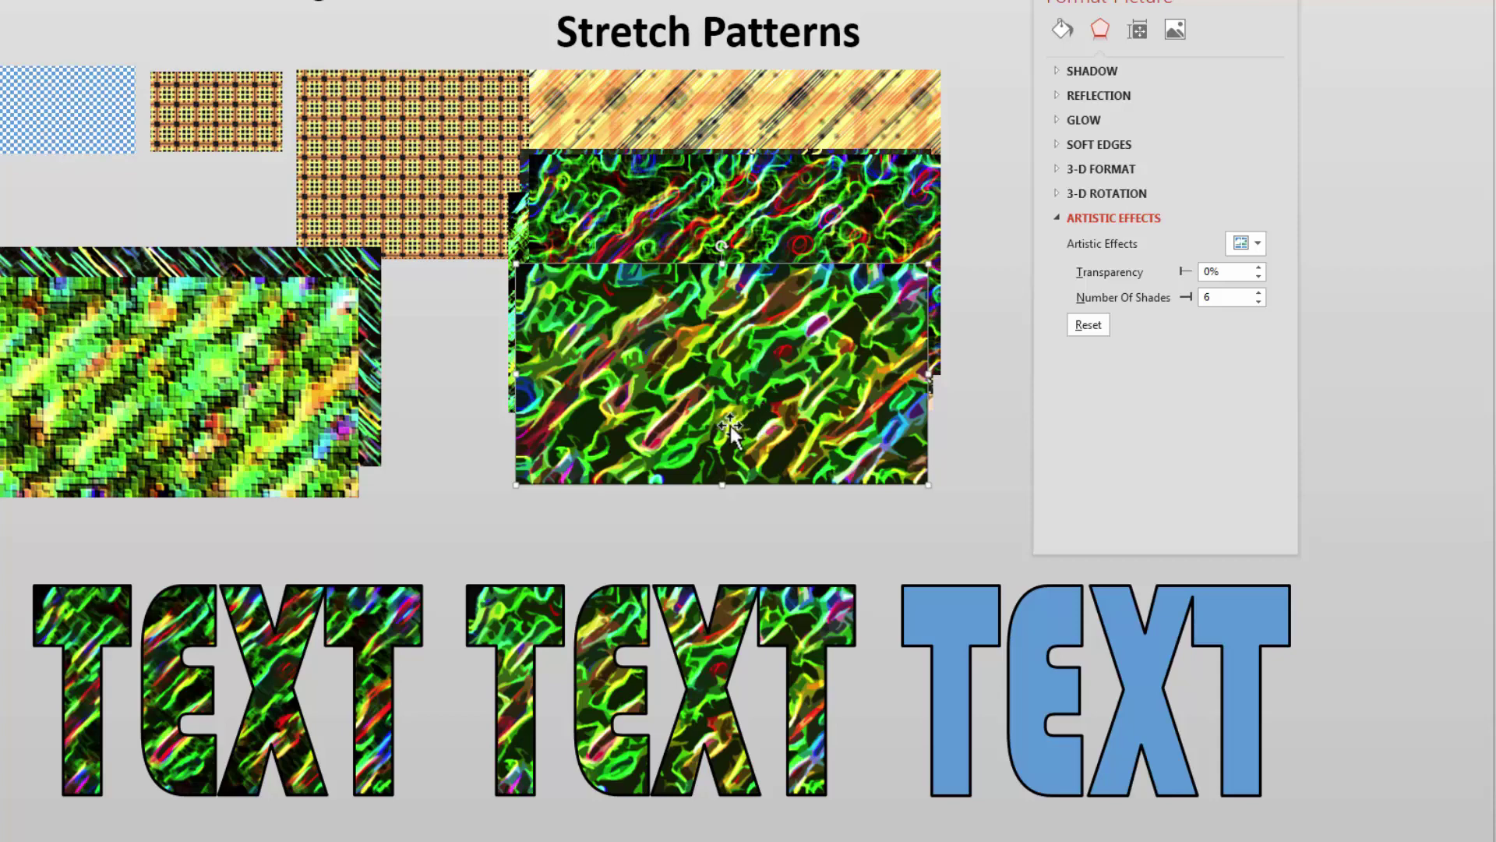
pyautogui.moveTo(733, 421); pyautogui.dragTo(741, 389)
pyautogui.hotkey('ctrl', 'v')
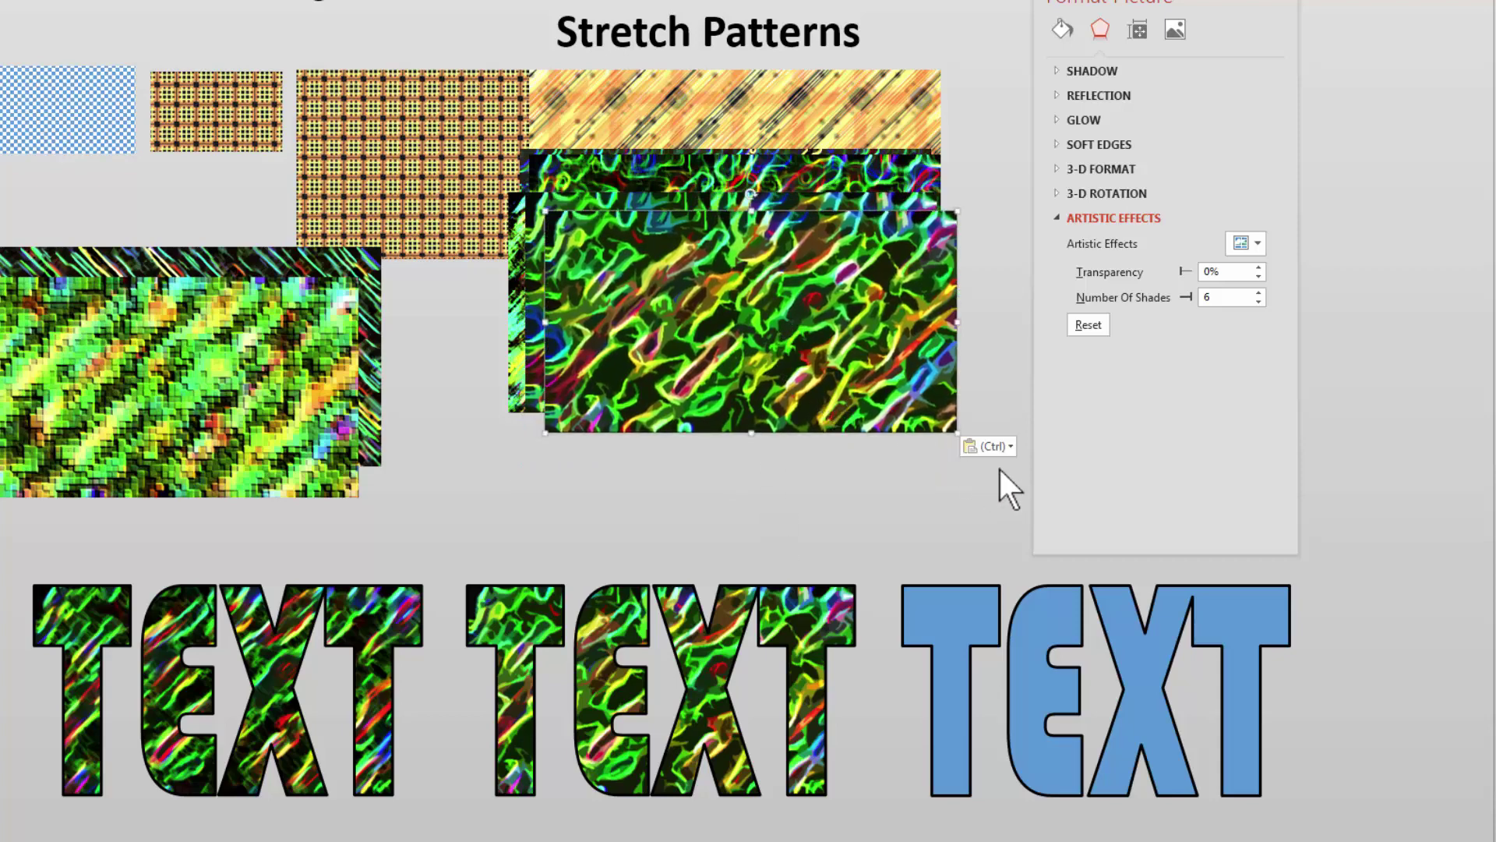
pyautogui.click(1009, 447)
pyautogui.click(1005, 503)
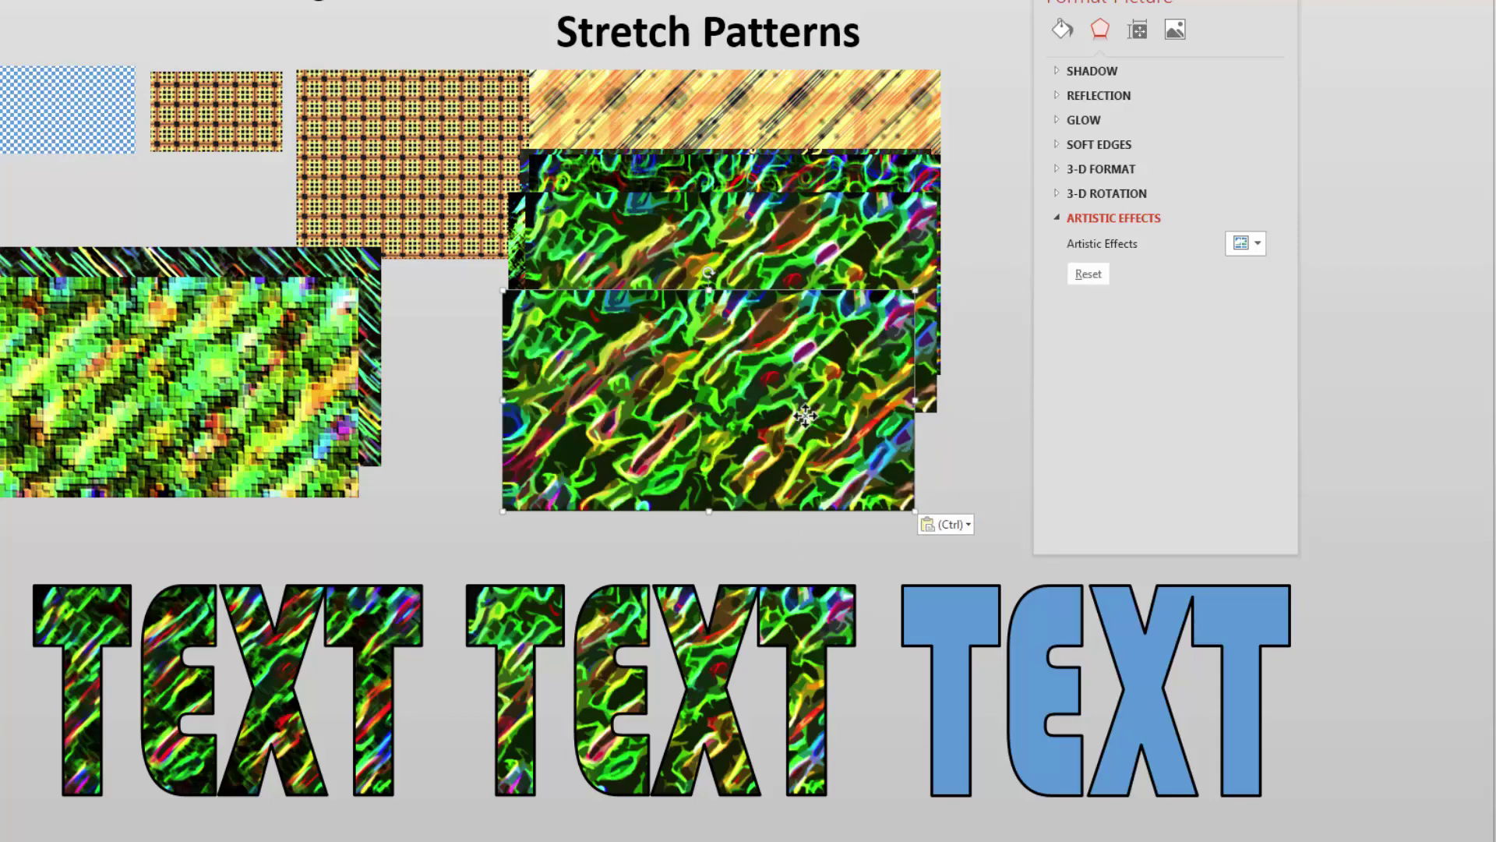
pyautogui.click(651, 366)
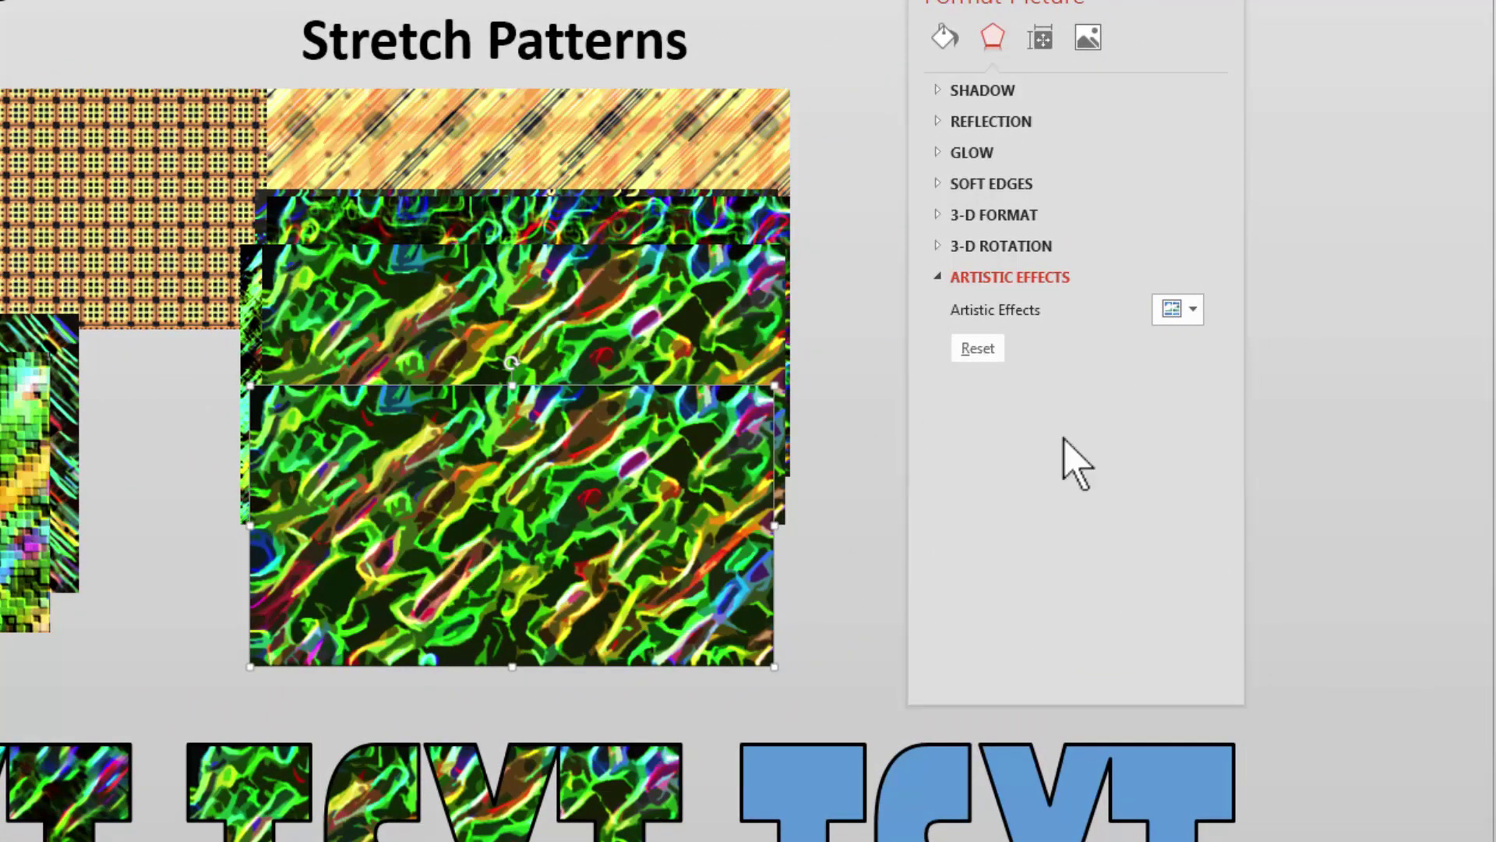
# Apply the Cement artistic effect to the flattened front picture
pyautogui.click(1193, 310)
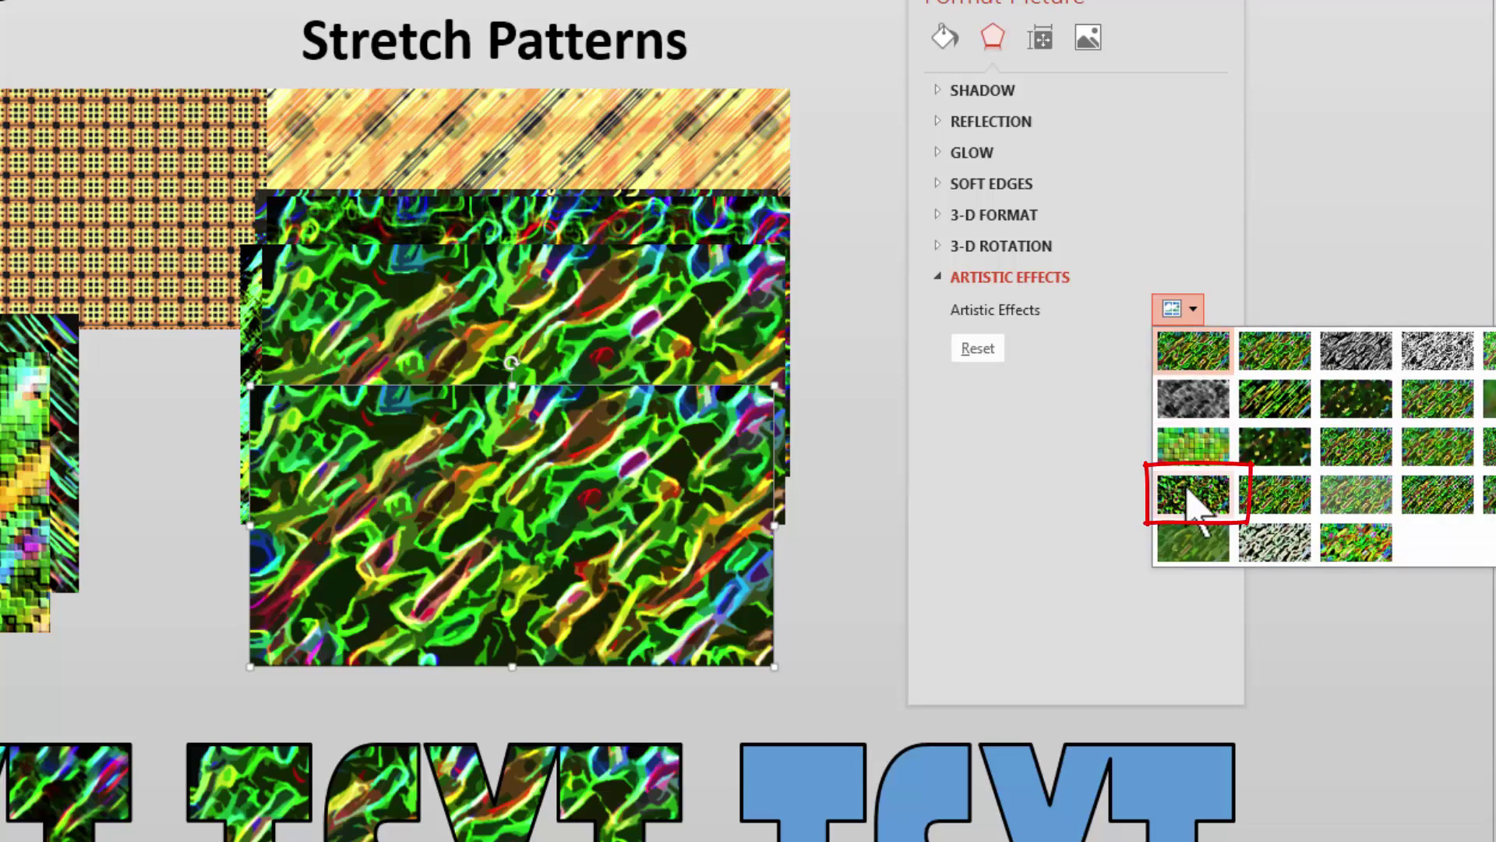
pyautogui.click(1192, 494)
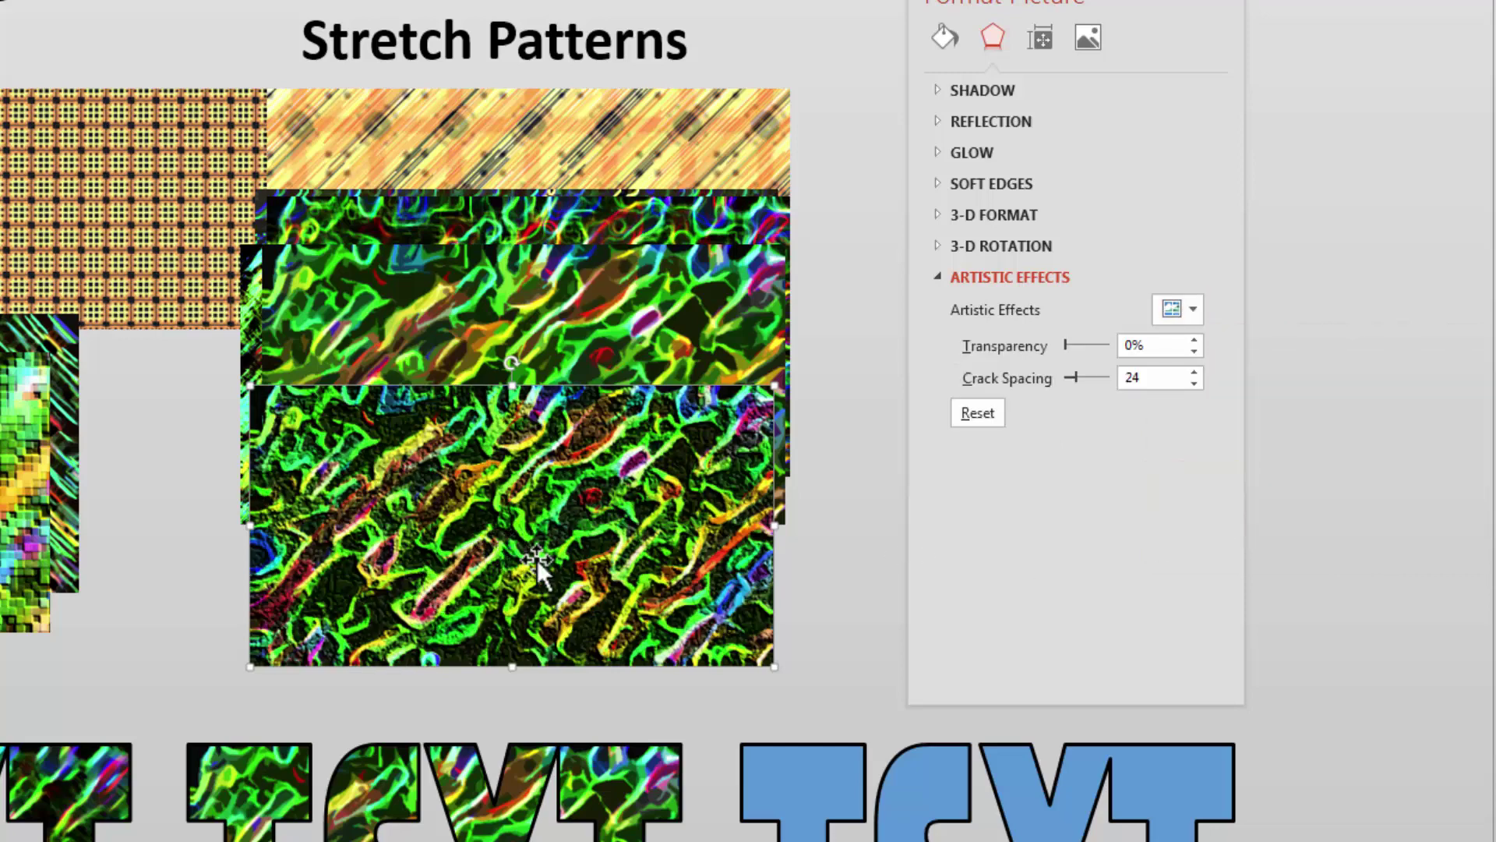
pyautogui.moveTo(536, 557); pyautogui.dragTo(536, 555)
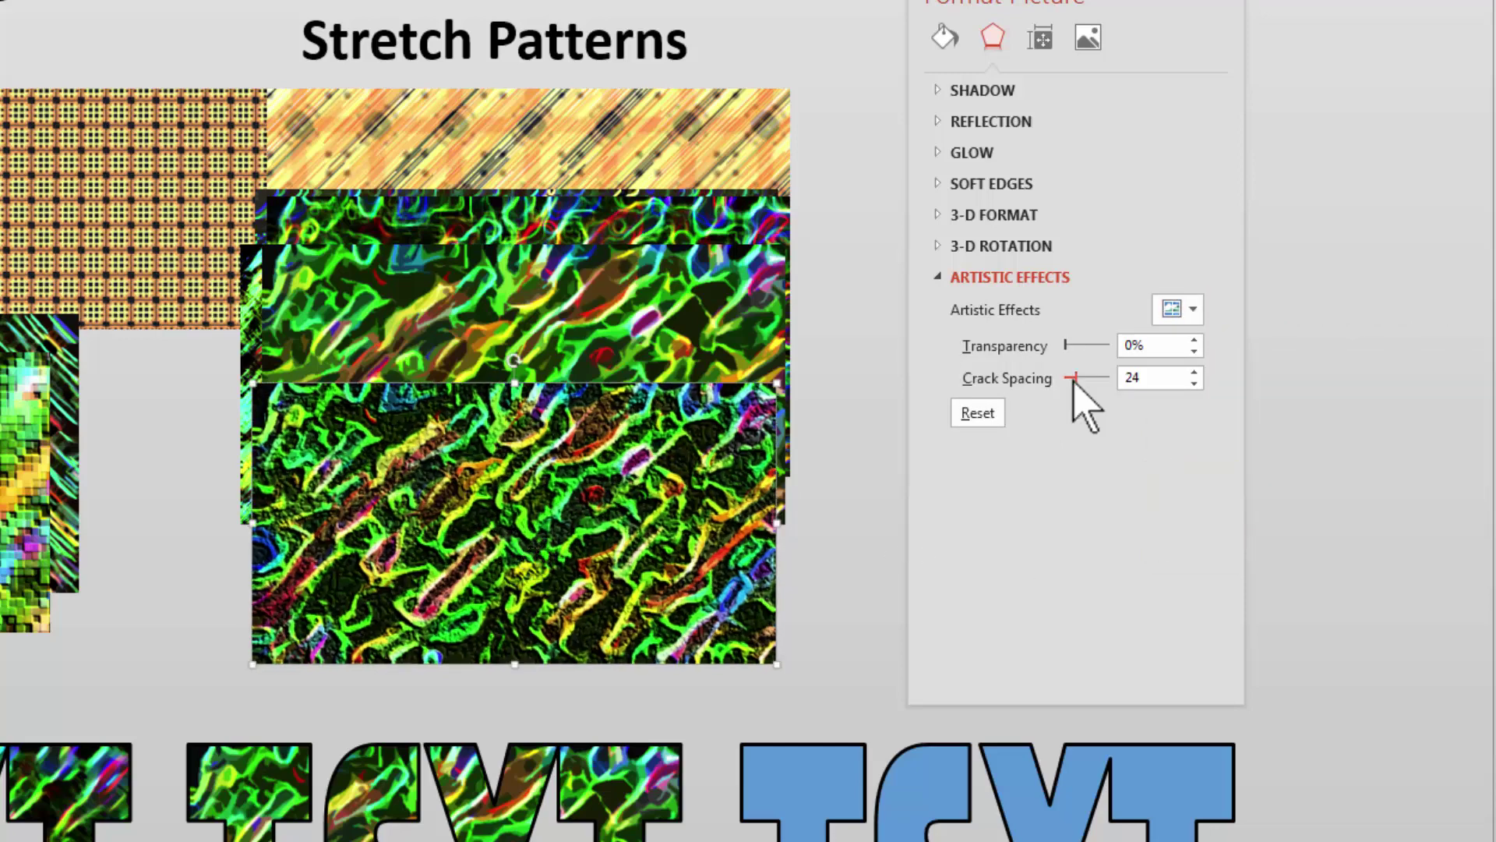
# Try a crack spacing of 0 for the front picture's Cement effect
pyautogui.moveTo(1075, 379); pyautogui.dragTo(1065, 379)
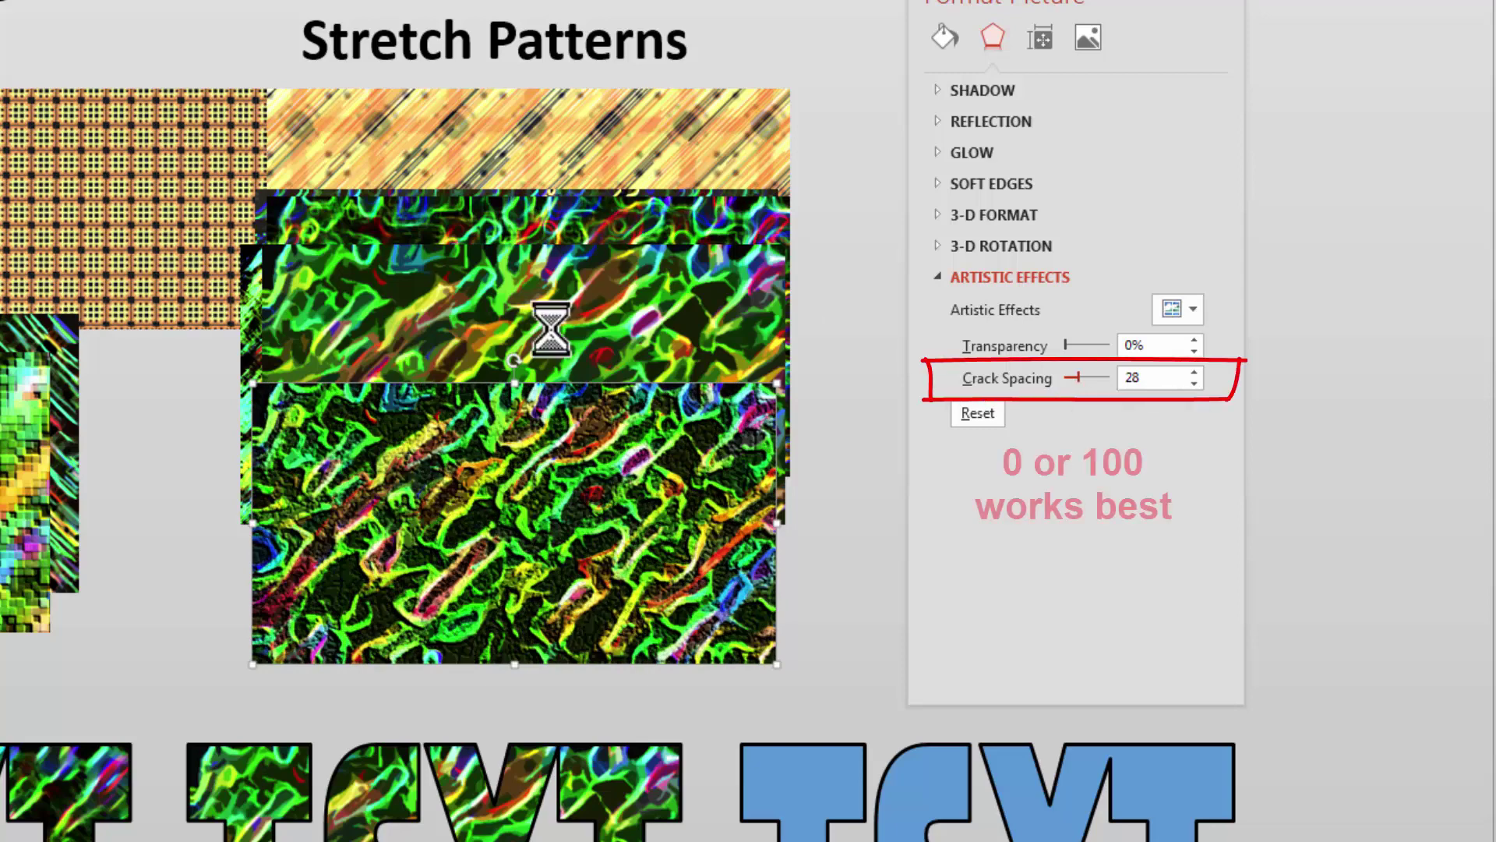
pyautogui.click(787, 668)
pyautogui.click(574, 534)
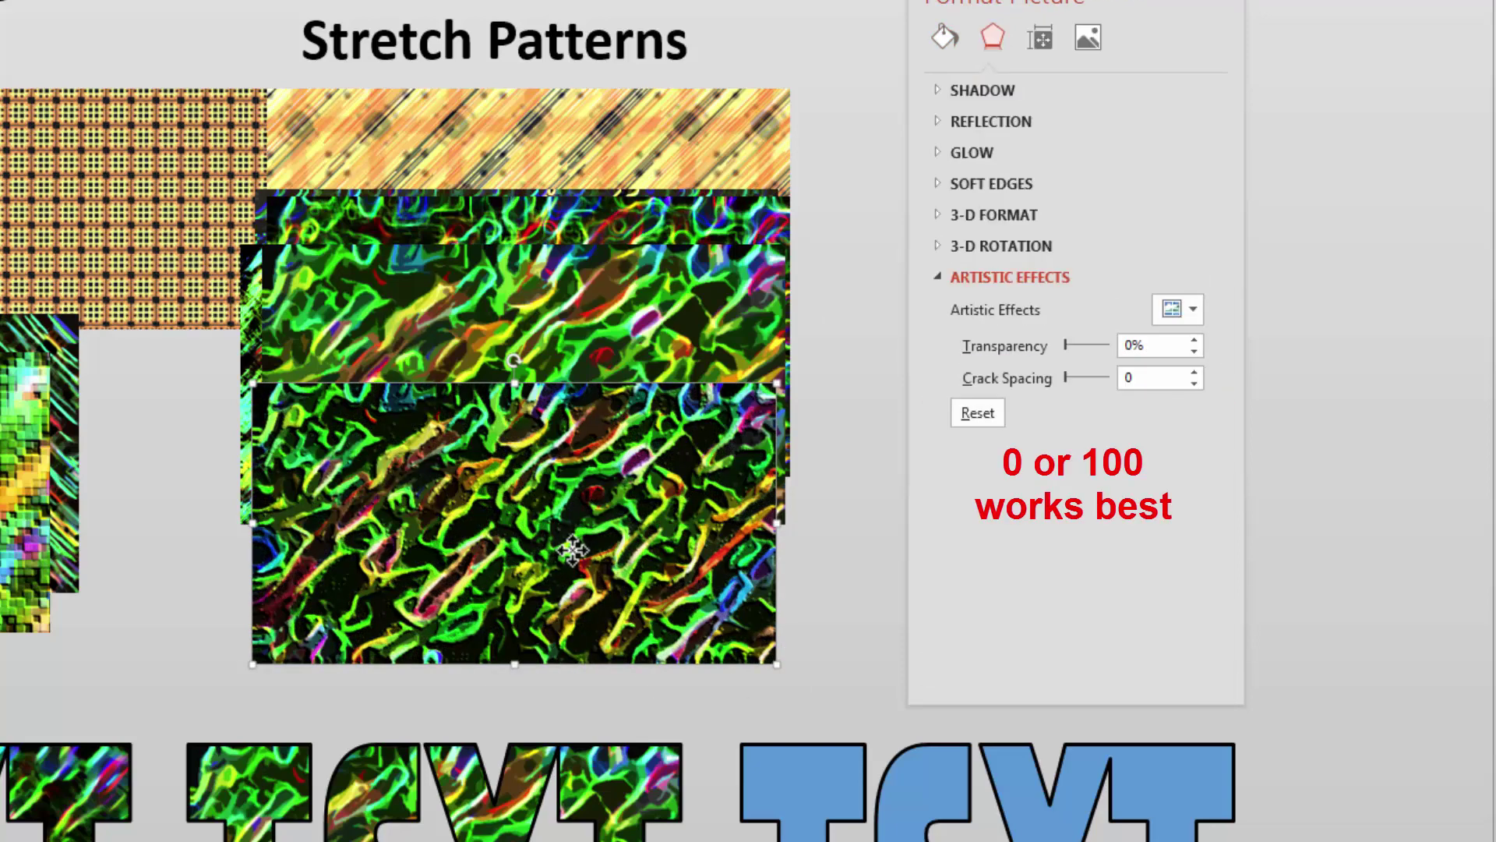
pyautogui.click(834, 628)
pyautogui.click(621, 575)
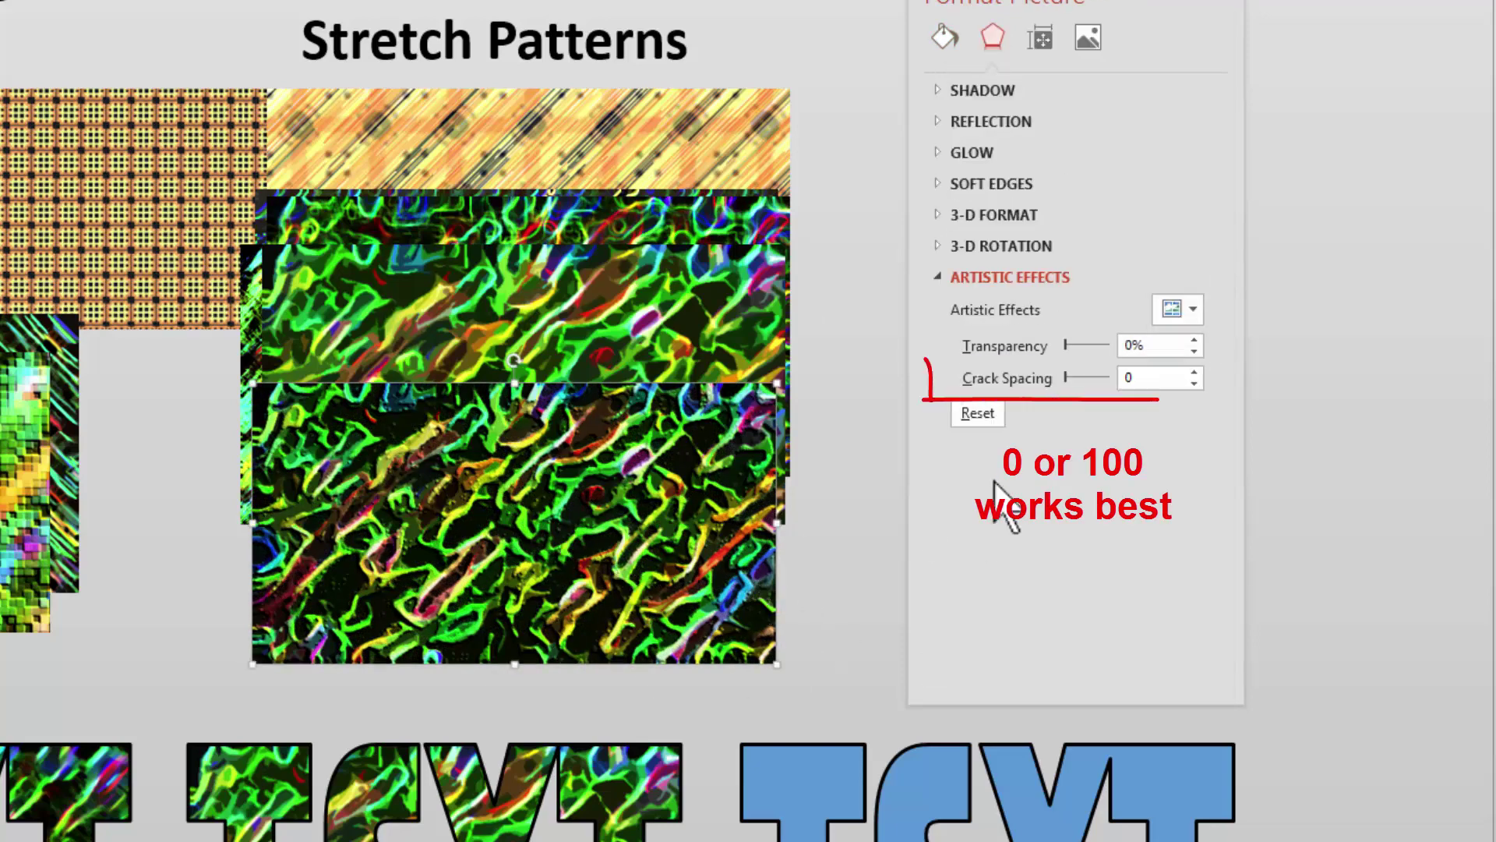
# Set the Cement effect's crack spacing to 100, shift the picture slightly upward and increase its brightness
pyautogui.moveTo(1066, 378); pyautogui.dragTo(1363, 374)
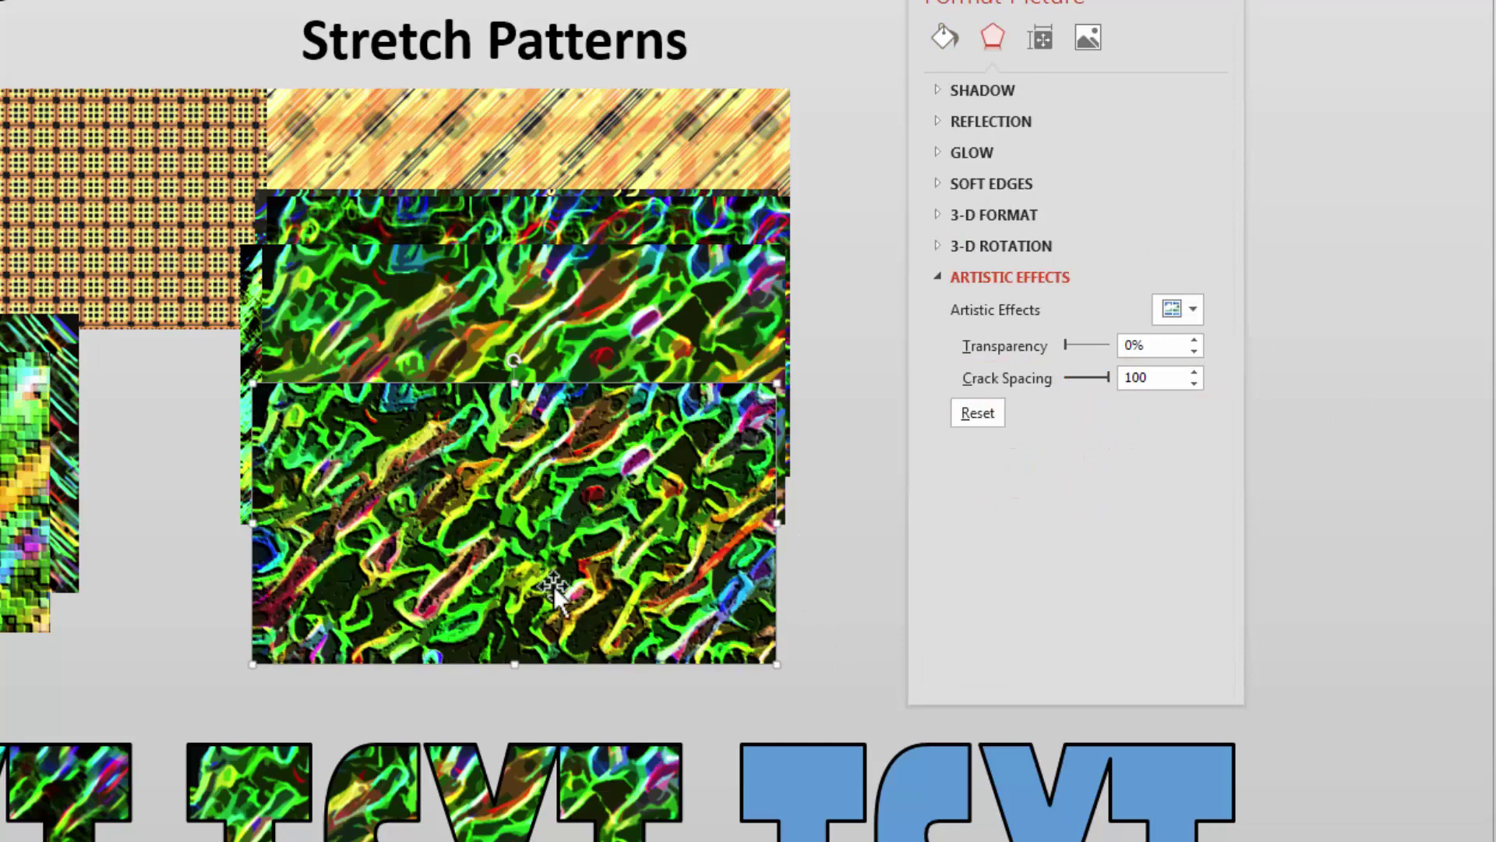
pyautogui.moveTo(571, 578); pyautogui.dragTo(554, 547)
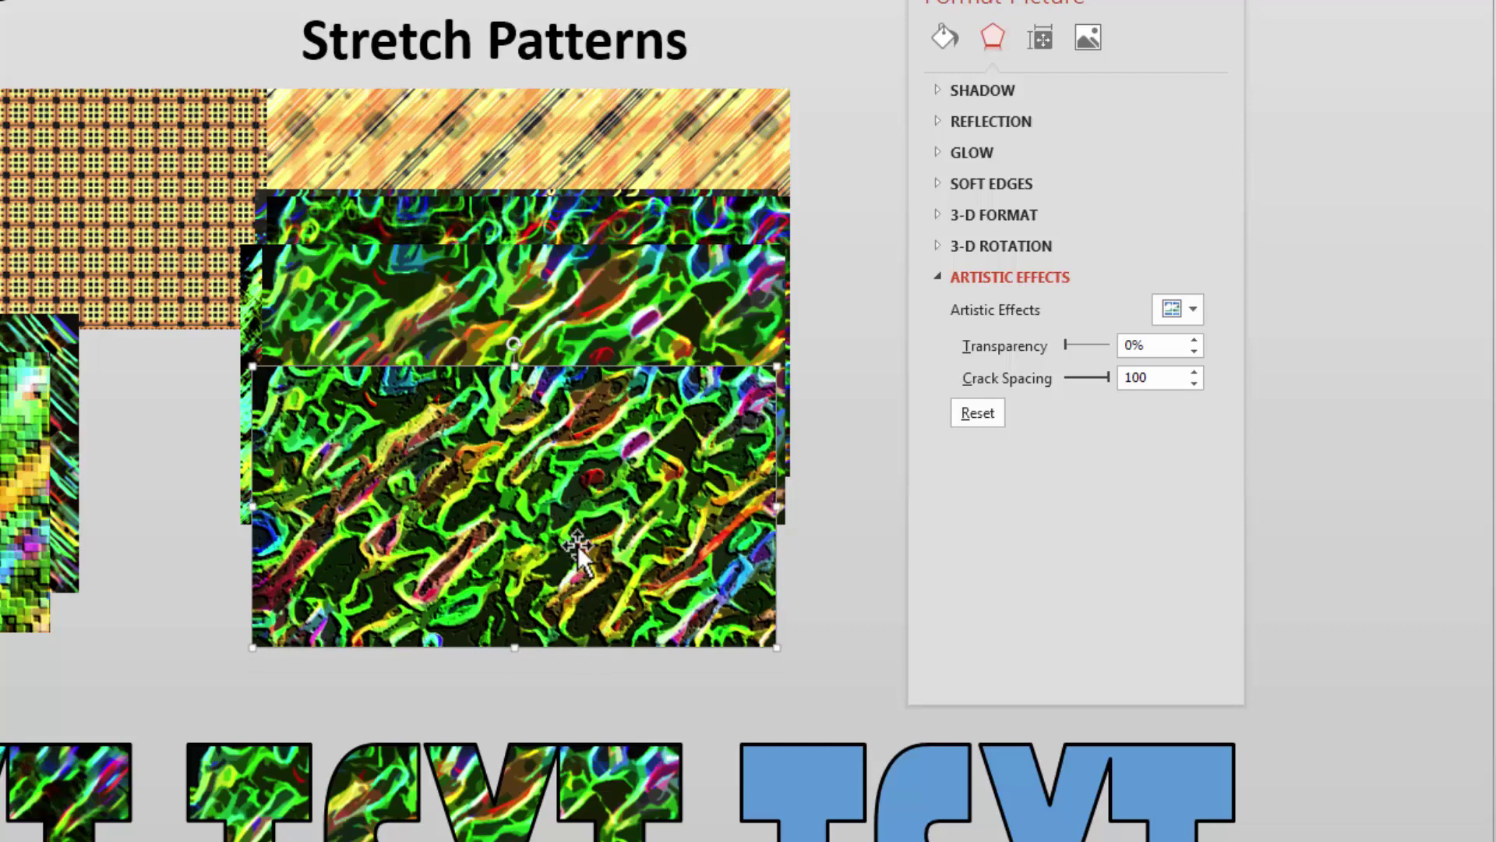
pyautogui.click(1087, 39)
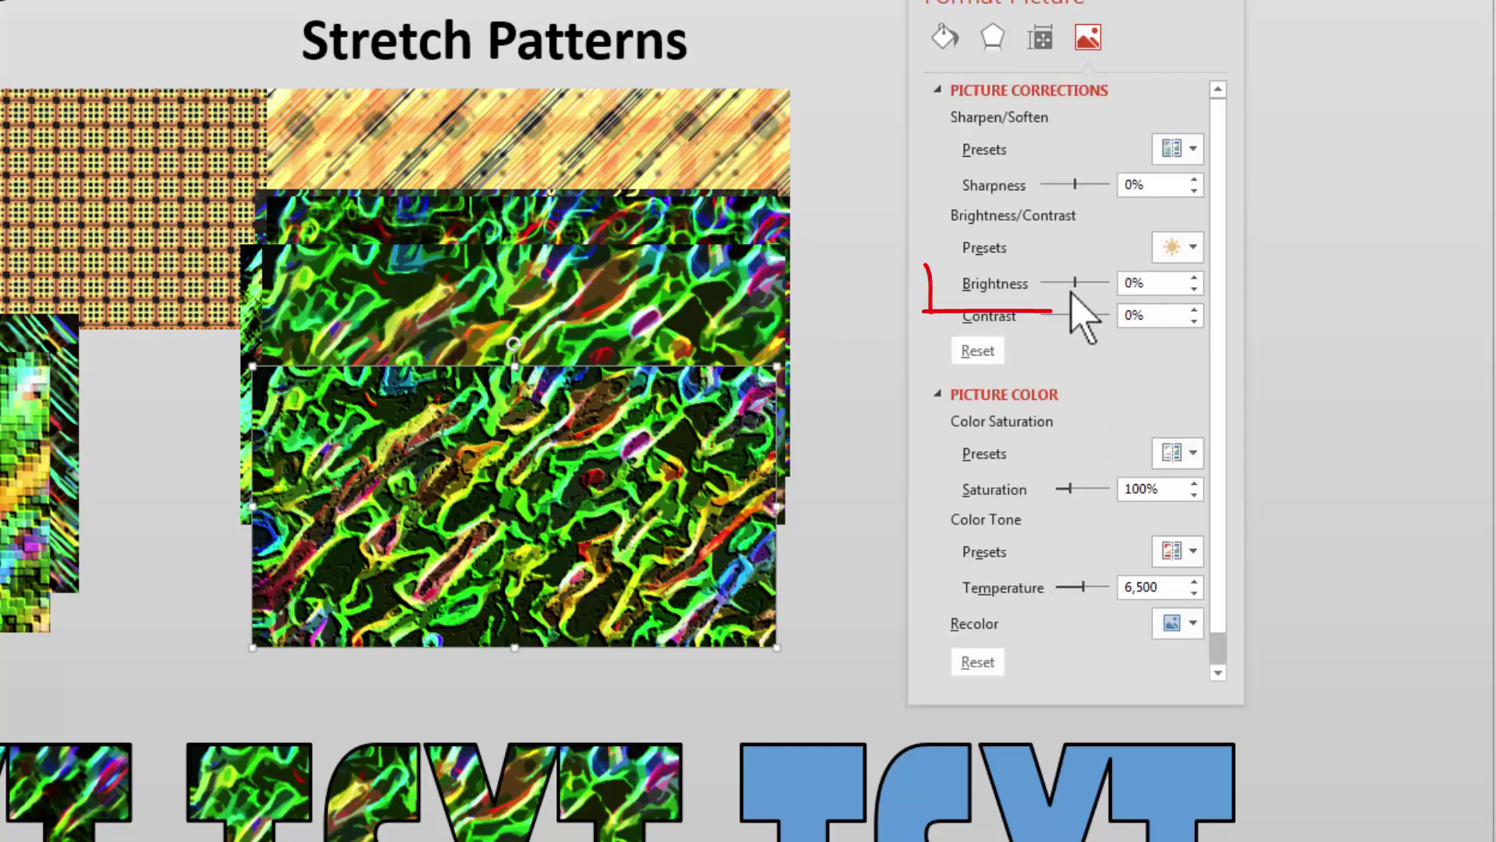
pyautogui.moveTo(1074, 282); pyautogui.dragTo(1088, 282)
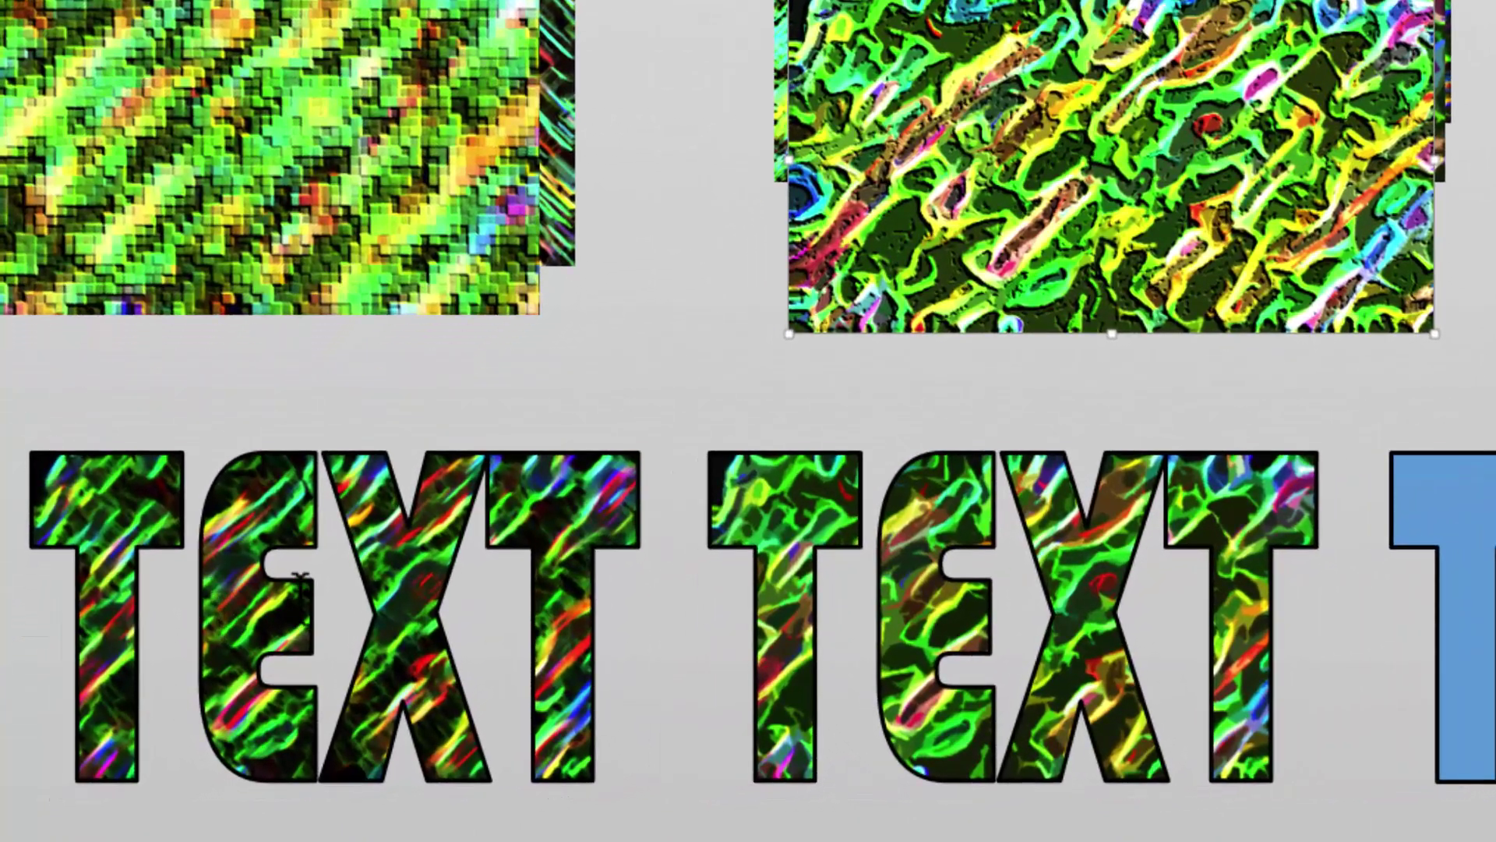
# Fill the first TEXT with the brightened Cement picture from the clipboard
pyautogui.click(168, 682)
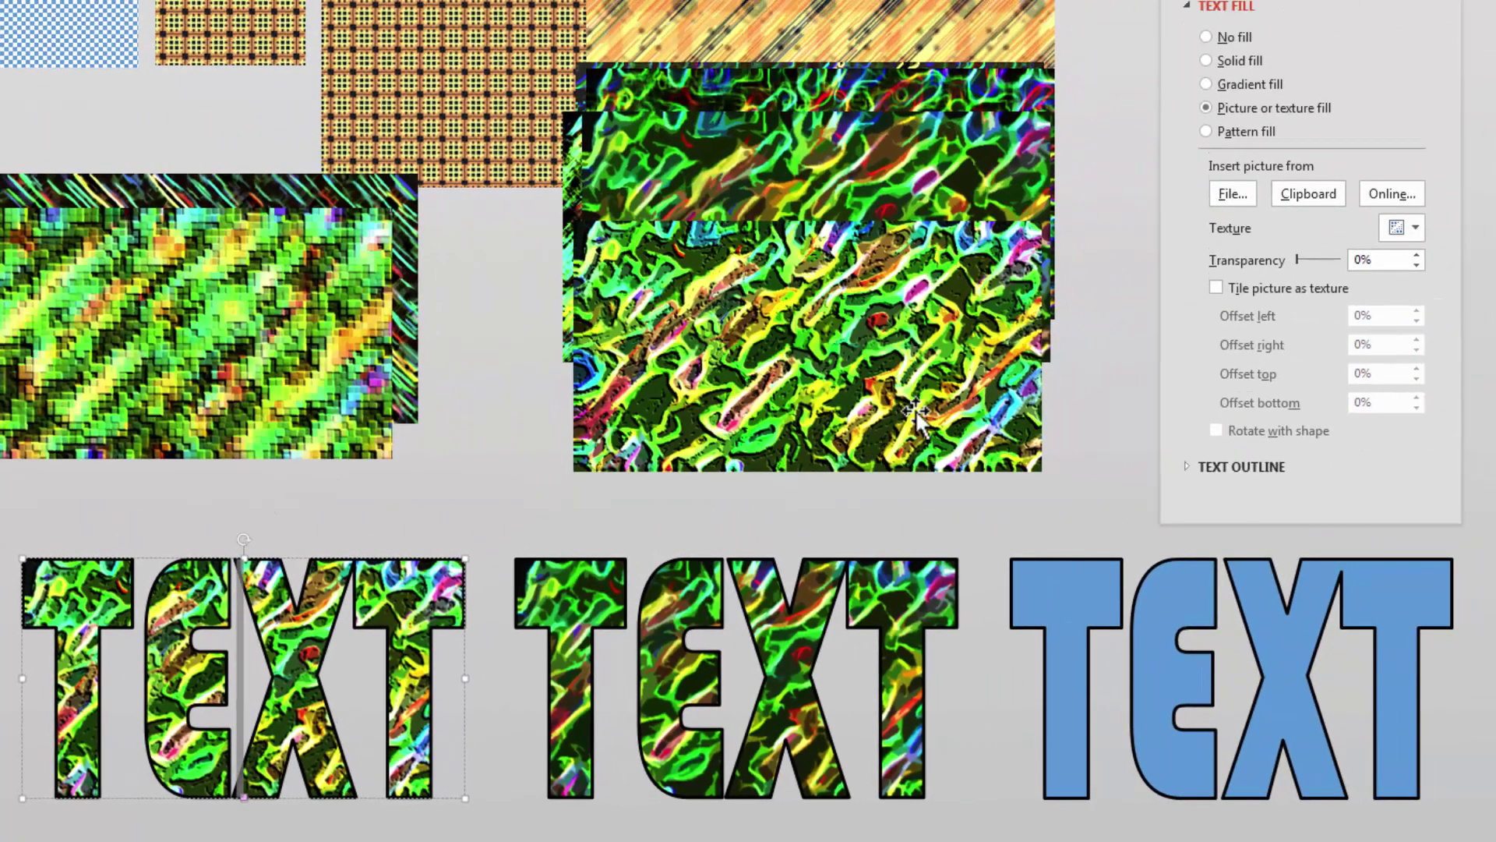
pyautogui.click(1005, 363)
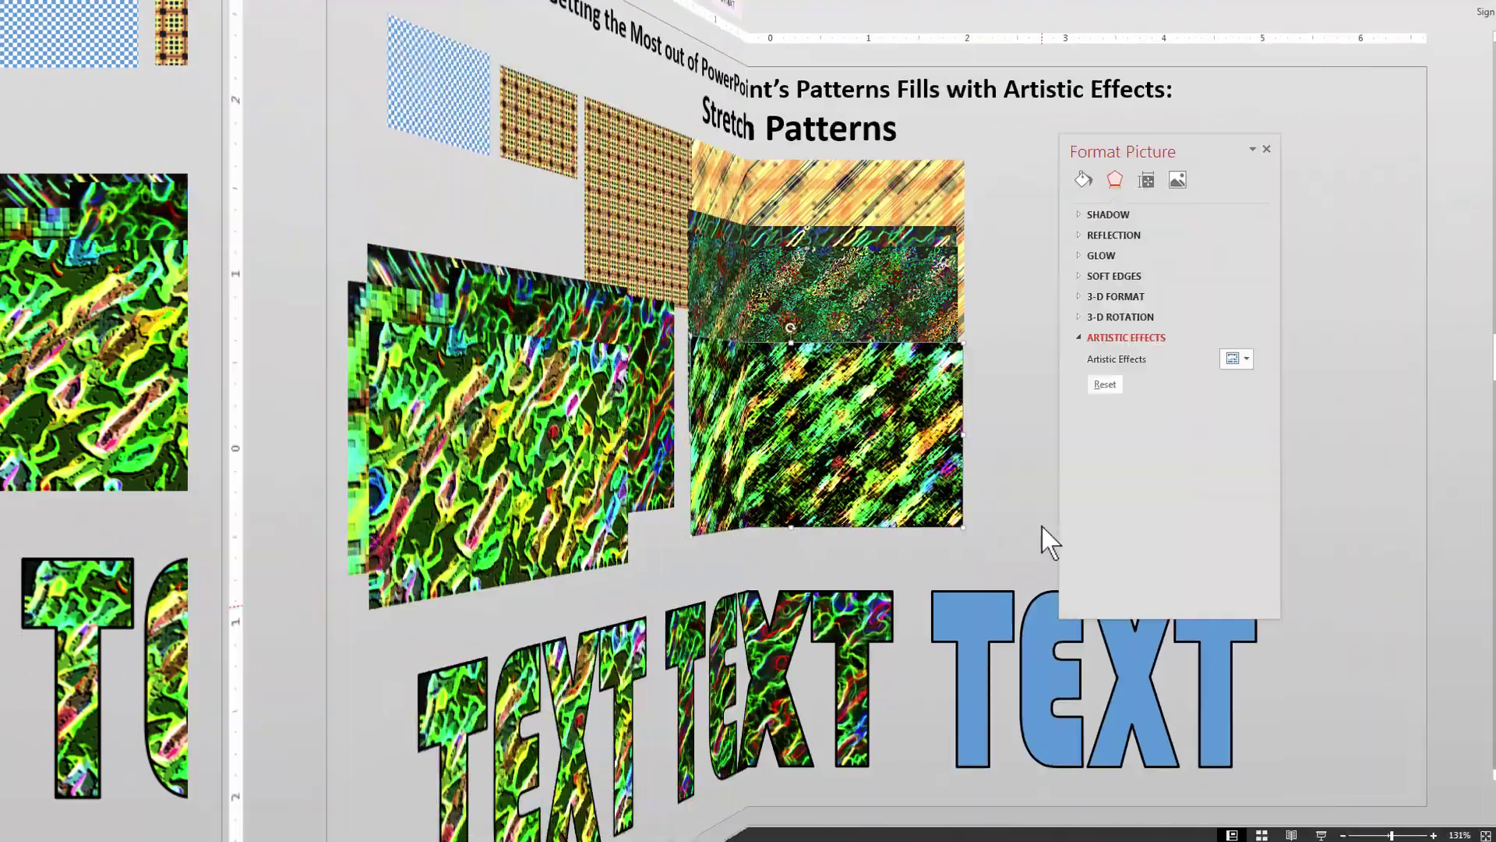
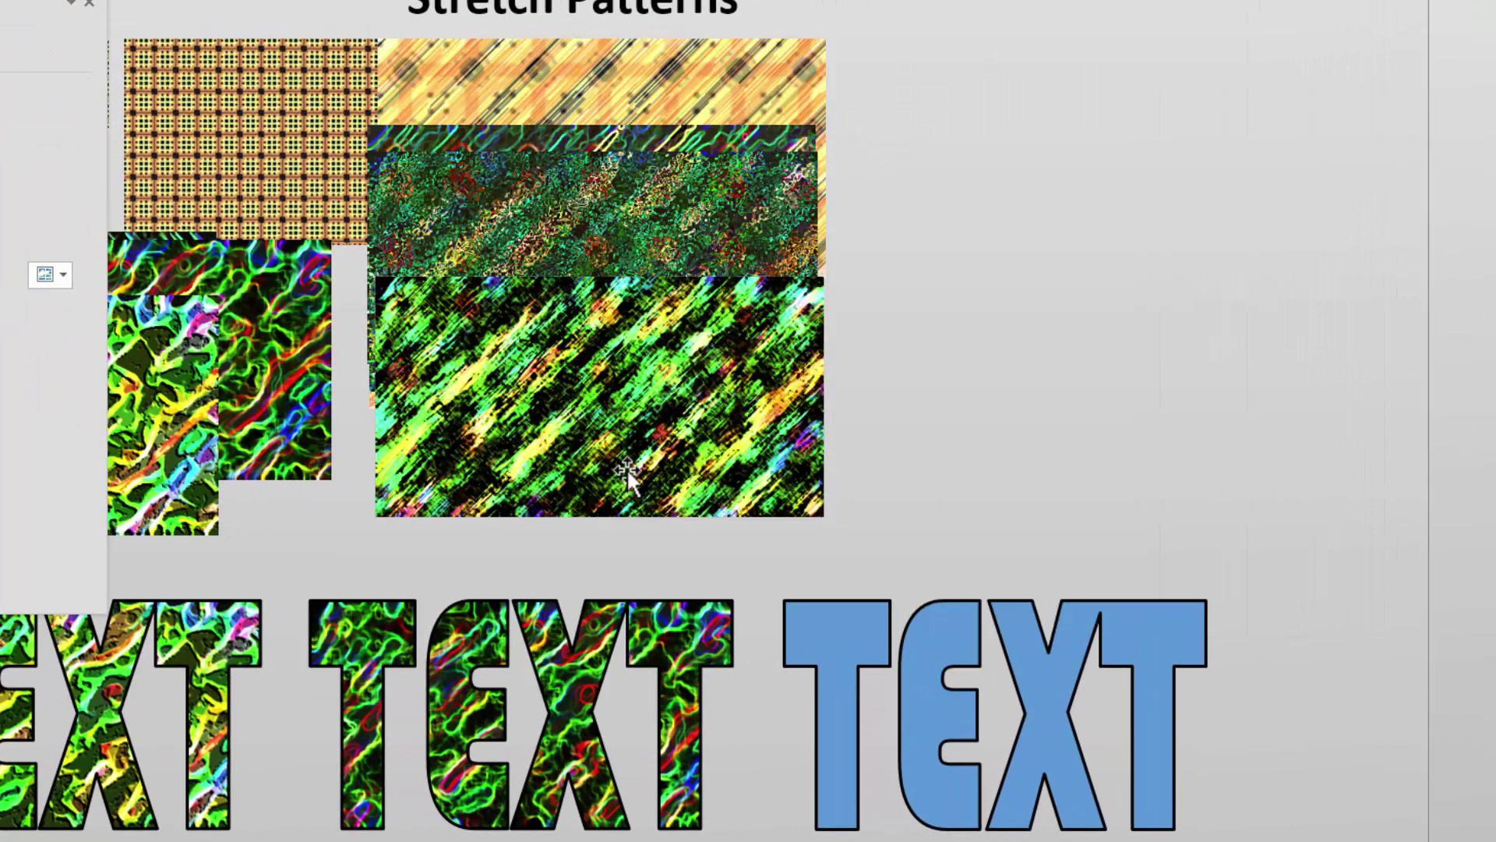
# Place two copies of the streaked green picture beside the stack and apply the Marker effect with size 97 to the upper copy
pyautogui.click(627, 469)
pyautogui.moveTo(627, 469)
pyautogui.mouseDown()
pyautogui.moveTo(1242, 250)
pyautogui.moveTo(1170, 199)
pyautogui.moveTo(1176, 478)
pyautogui.moveTo(1170, 452)
pyautogui.mouseUp()
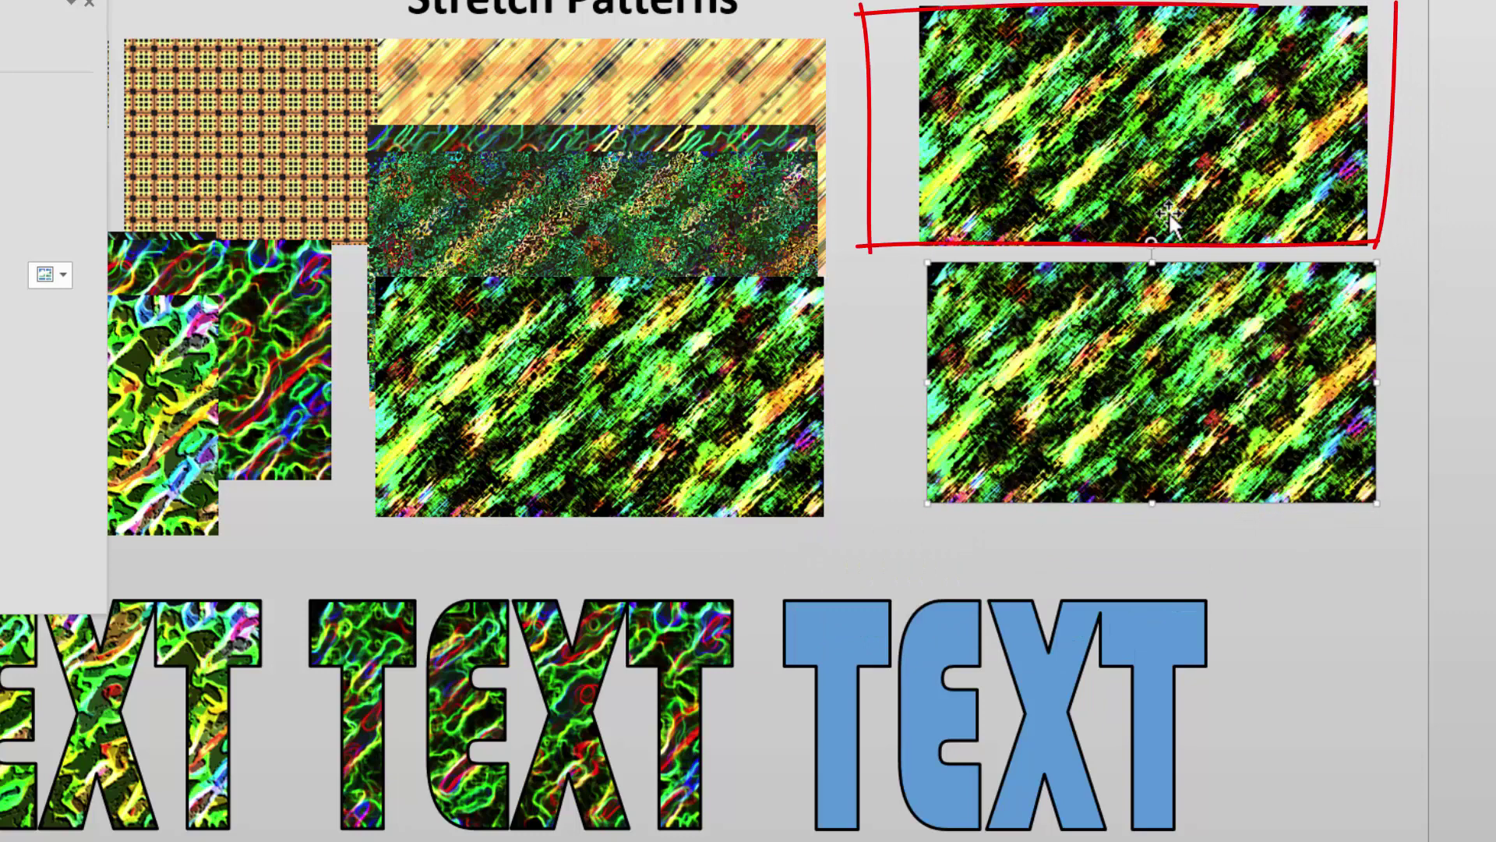
pyautogui.click(1168, 212)
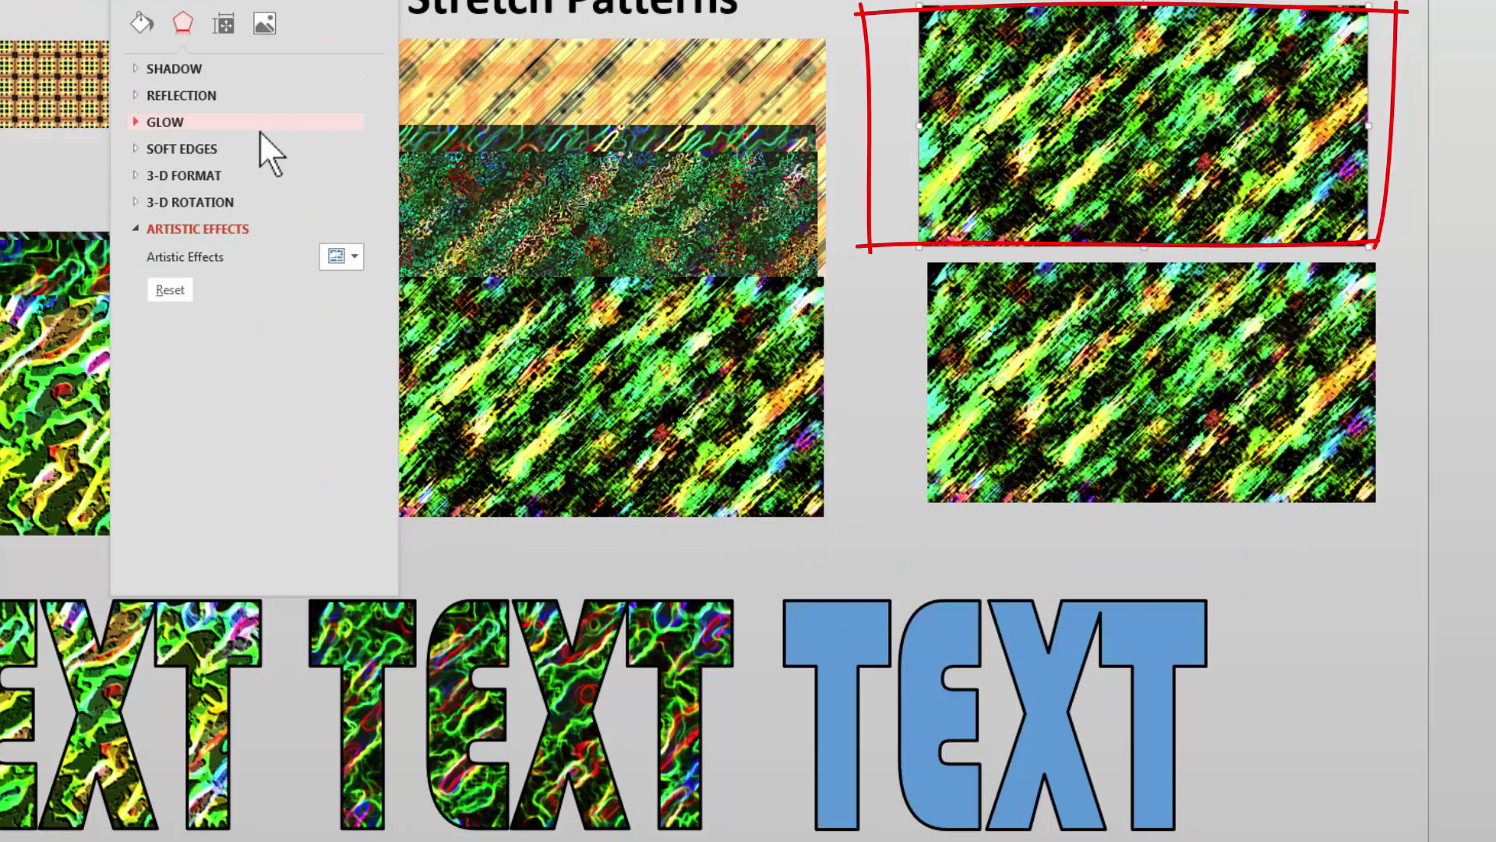
pyautogui.click(354, 258)
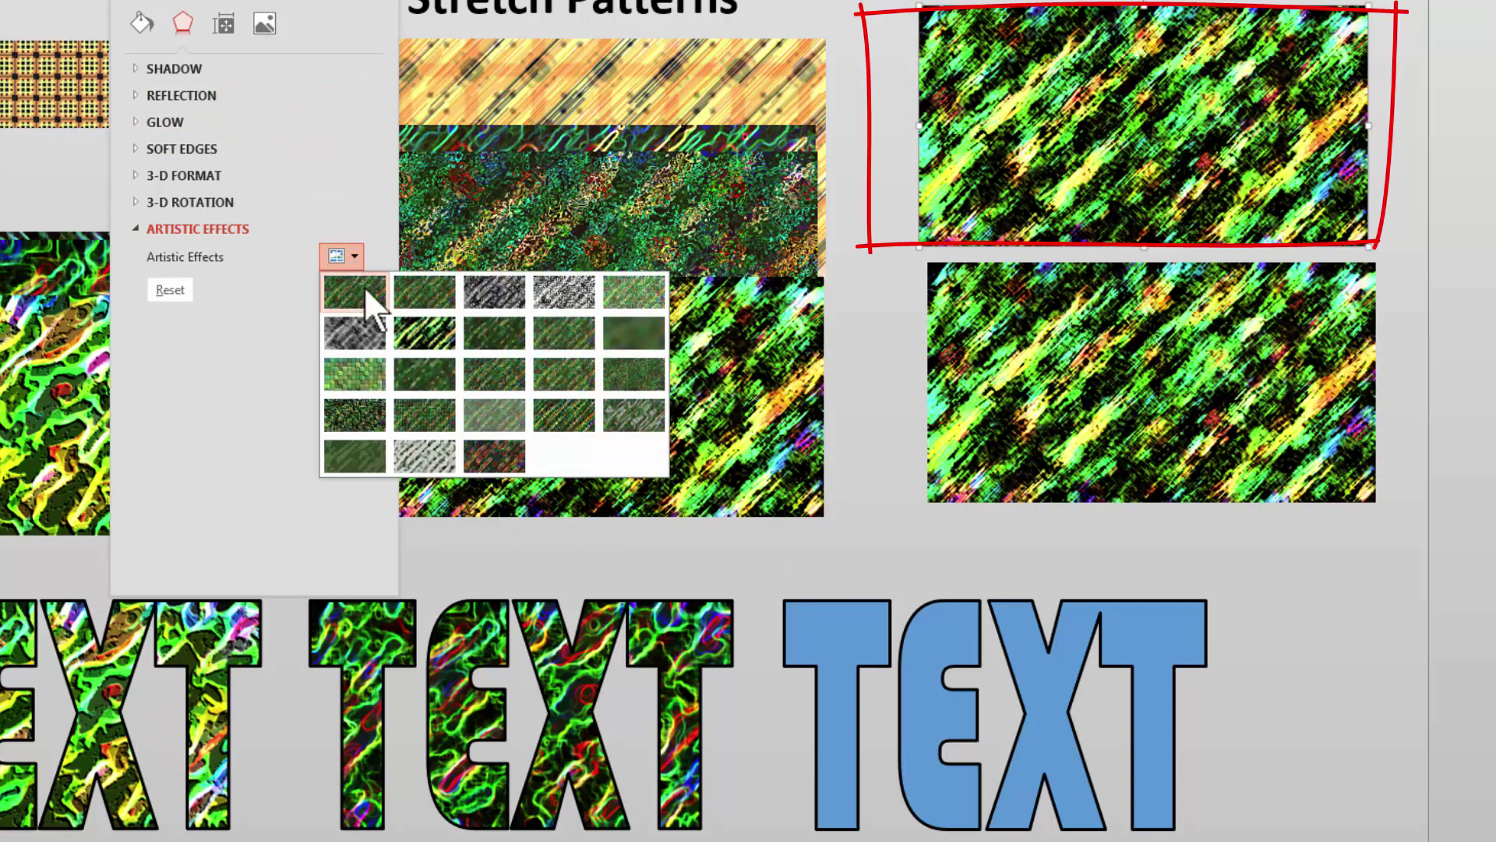
pyautogui.click(422, 290)
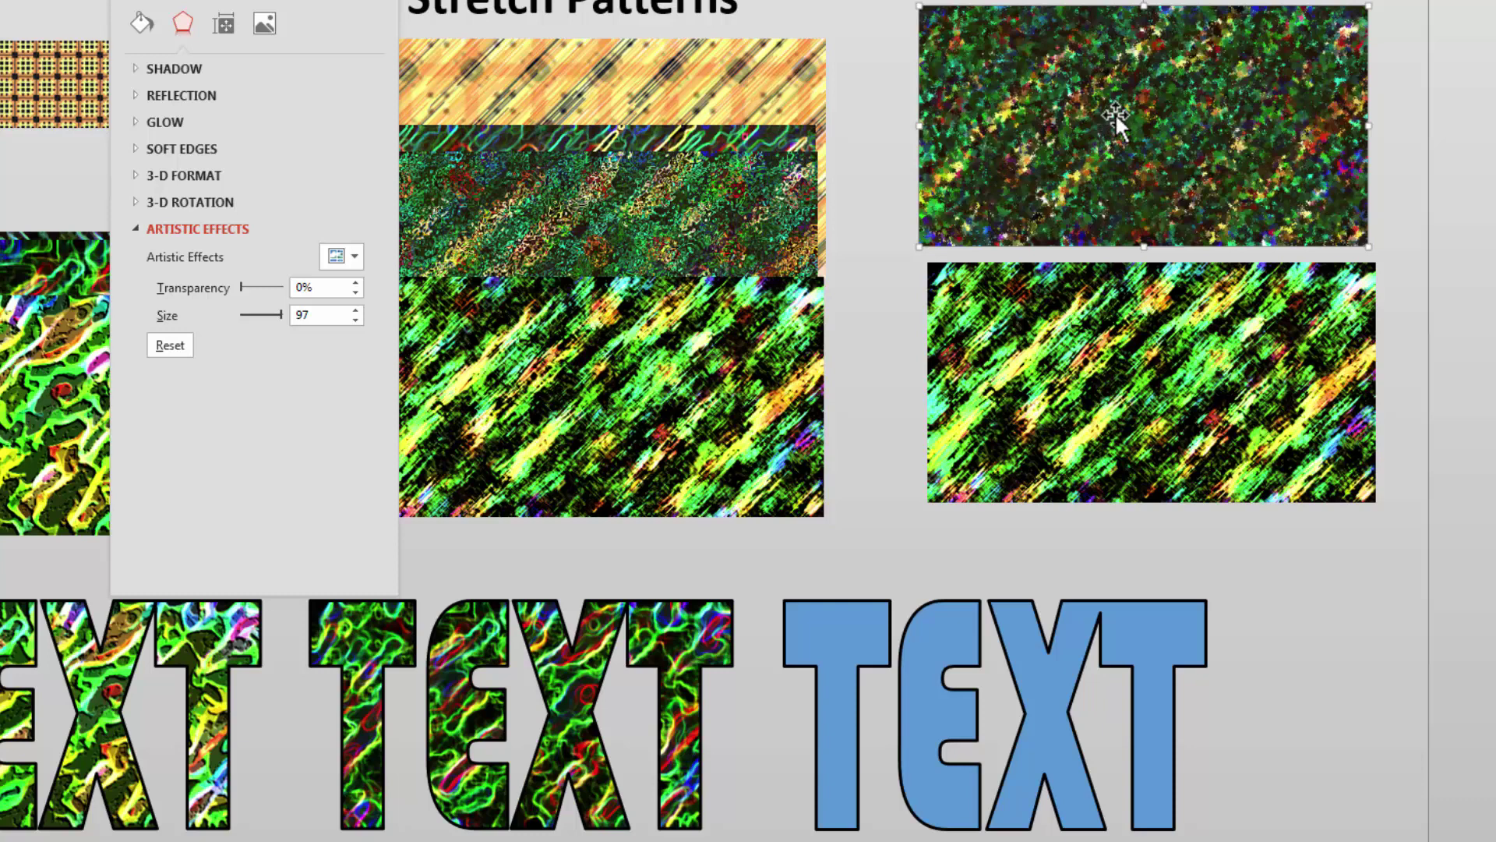
# Apply the Mosaic Bubbles artistic effect with pressure 100 to the lower copy of the streaked picture
pyautogui.click(1178, 337)
pyautogui.click(347, 253)
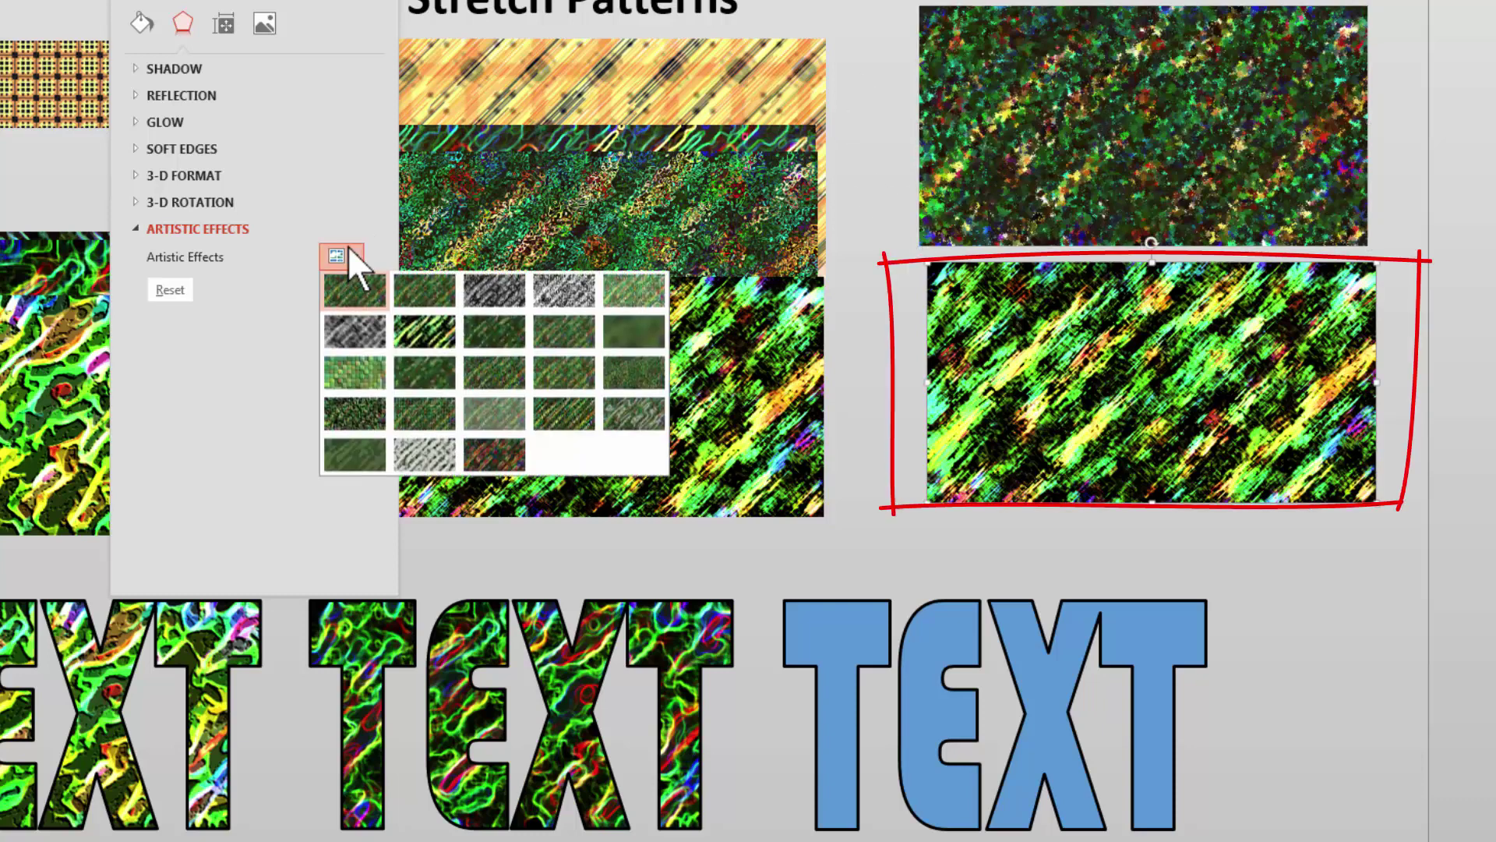
pyautogui.click(564, 376)
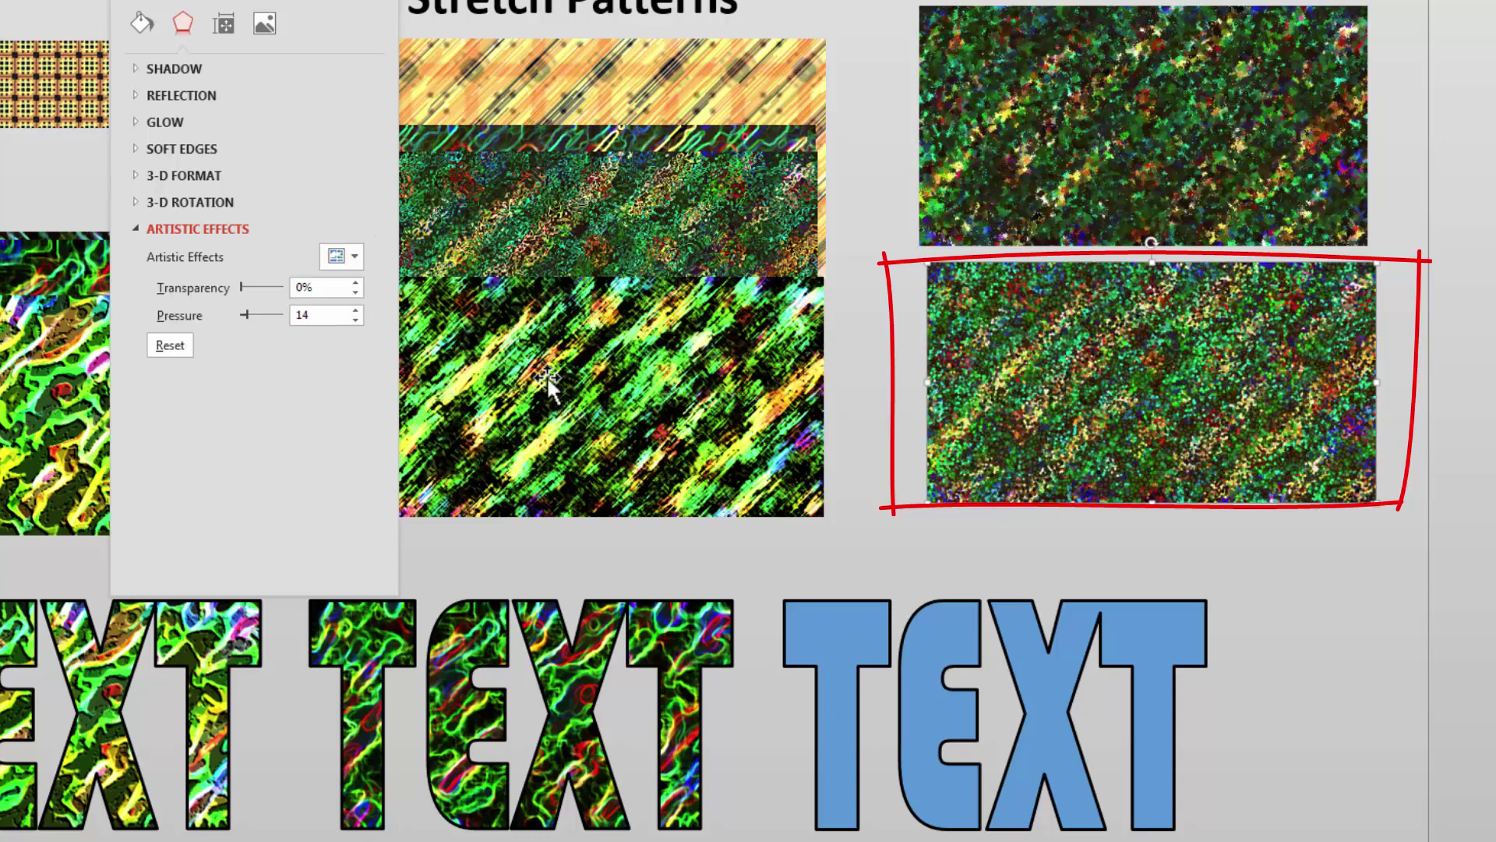
pyautogui.moveTo(246, 315); pyautogui.dragTo(365, 319)
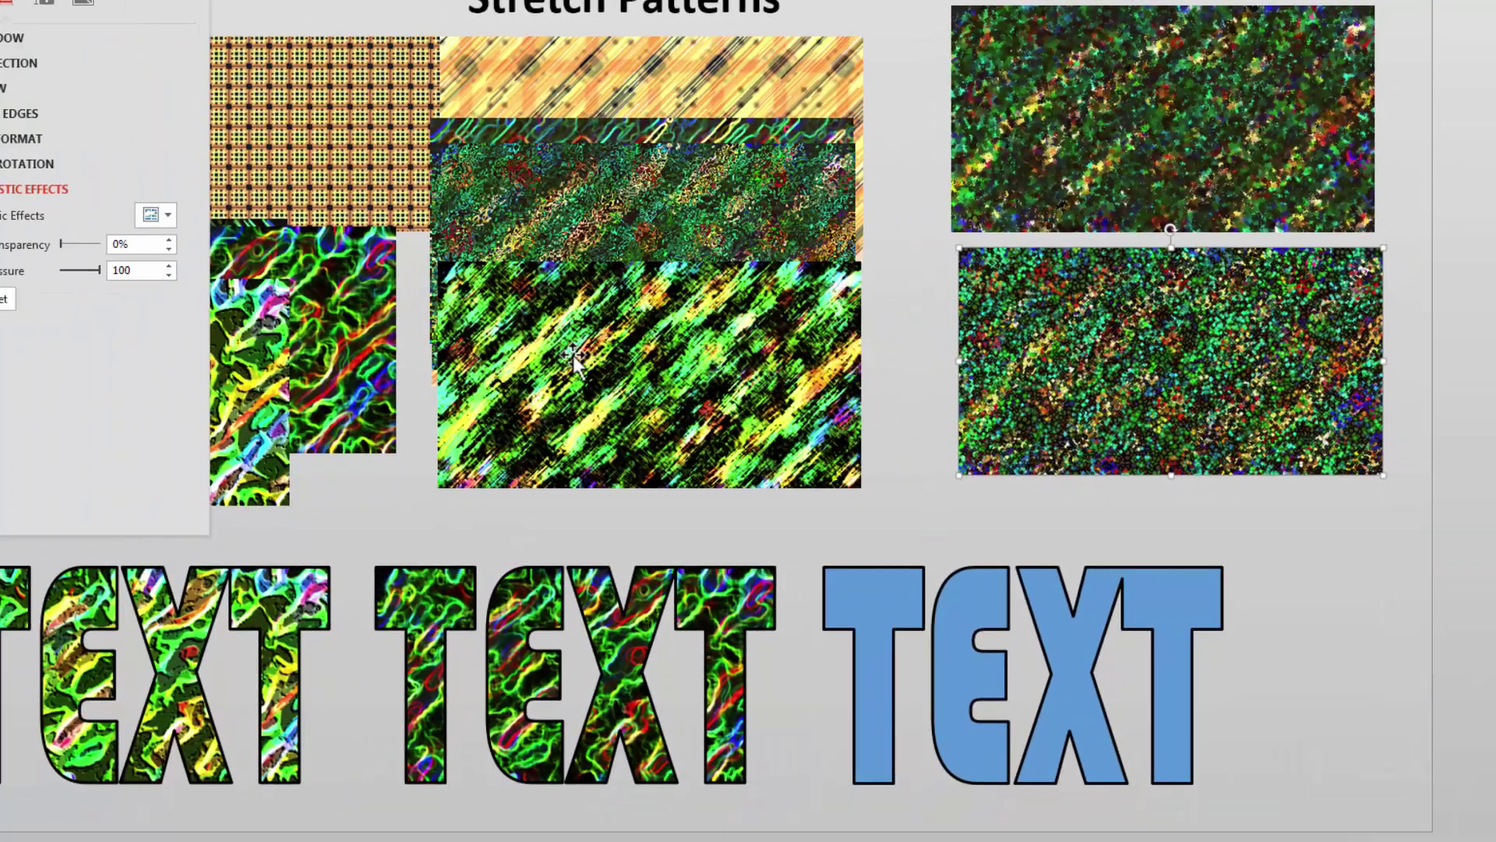
# Place a copy of the streaked picture on each side of the original so the three form a continuous row
pyautogui.click(573, 354)
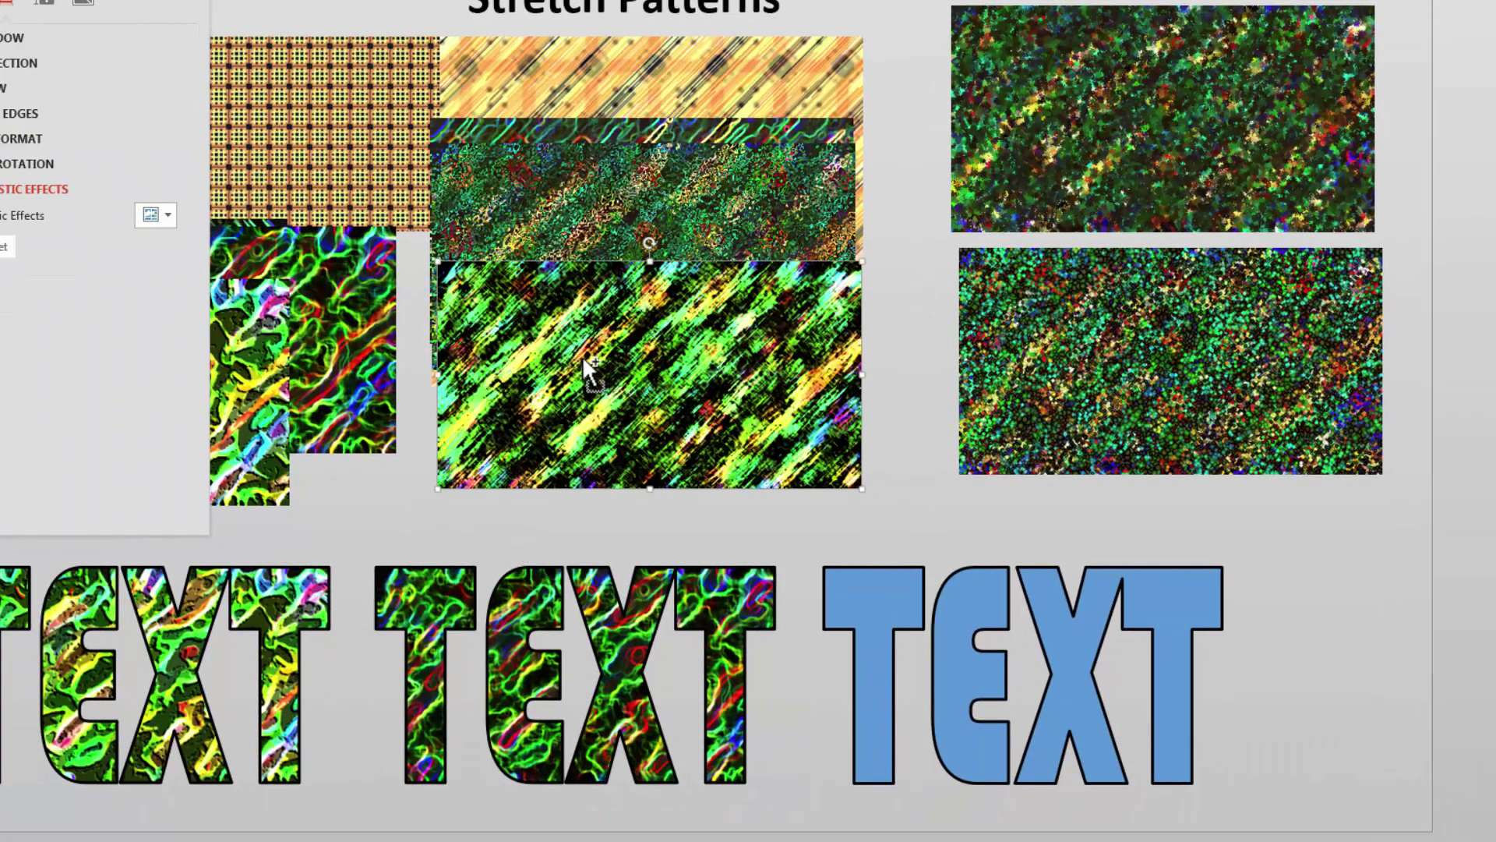
pyautogui.moveTo(584, 360); pyautogui.dragTo(1000, 400)
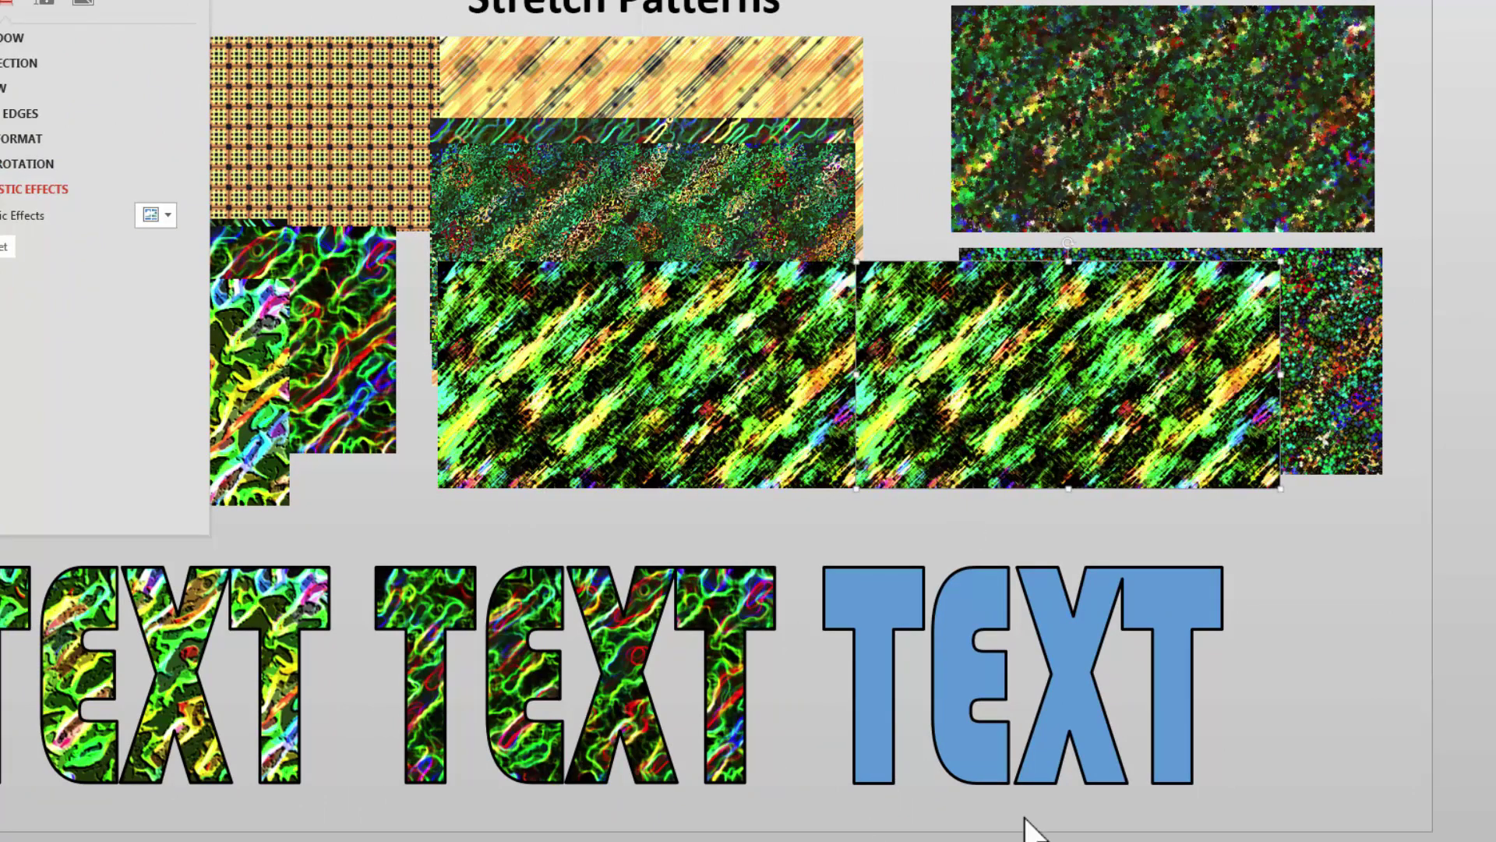
pyautogui.click(671, 368)
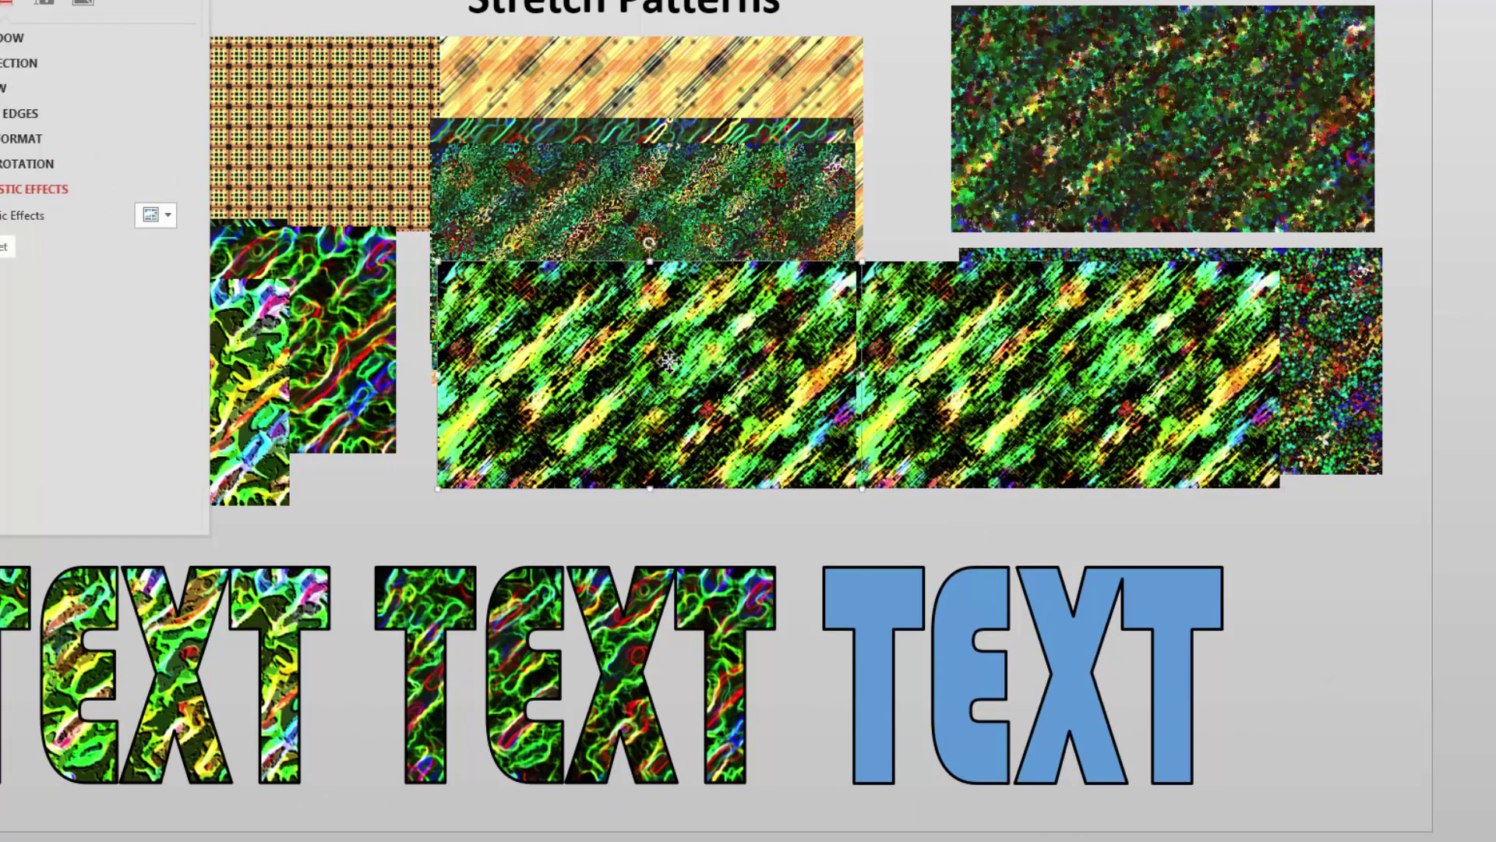
pyautogui.moveTo(669, 360); pyautogui.dragTo(254, 395)
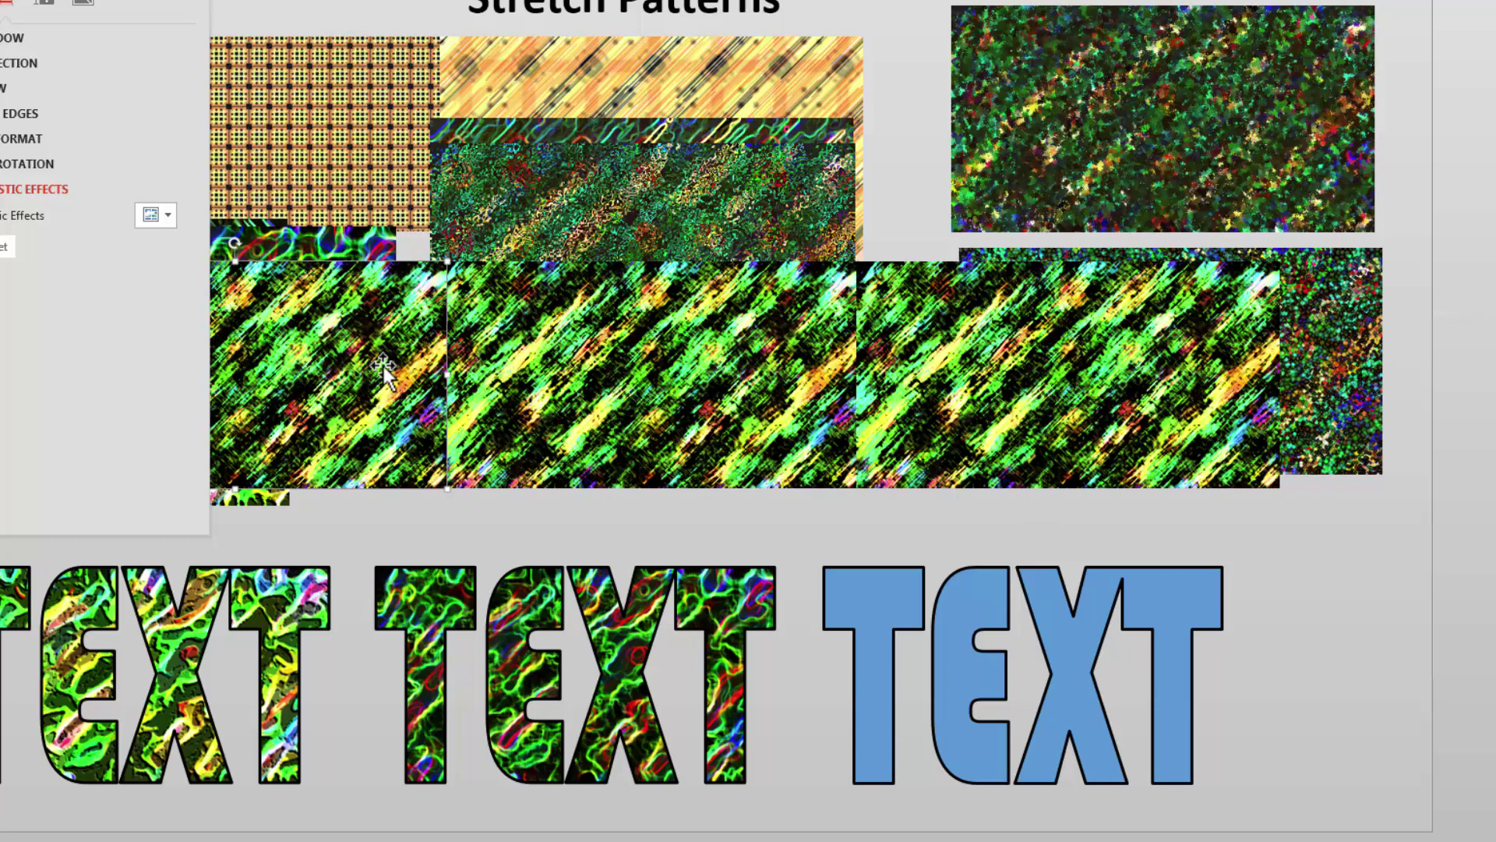
# Duplicate the row of three streaked pictures as one flattened picture and move it below the row, over the TEXT words
pyautogui.keyDown('shift'); pyautogui.click(557, 401); pyautogui.keyUp('shift')
pyautogui.keyDown('shift'); pyautogui.click(957, 394); pyautogui.keyUp('shift')
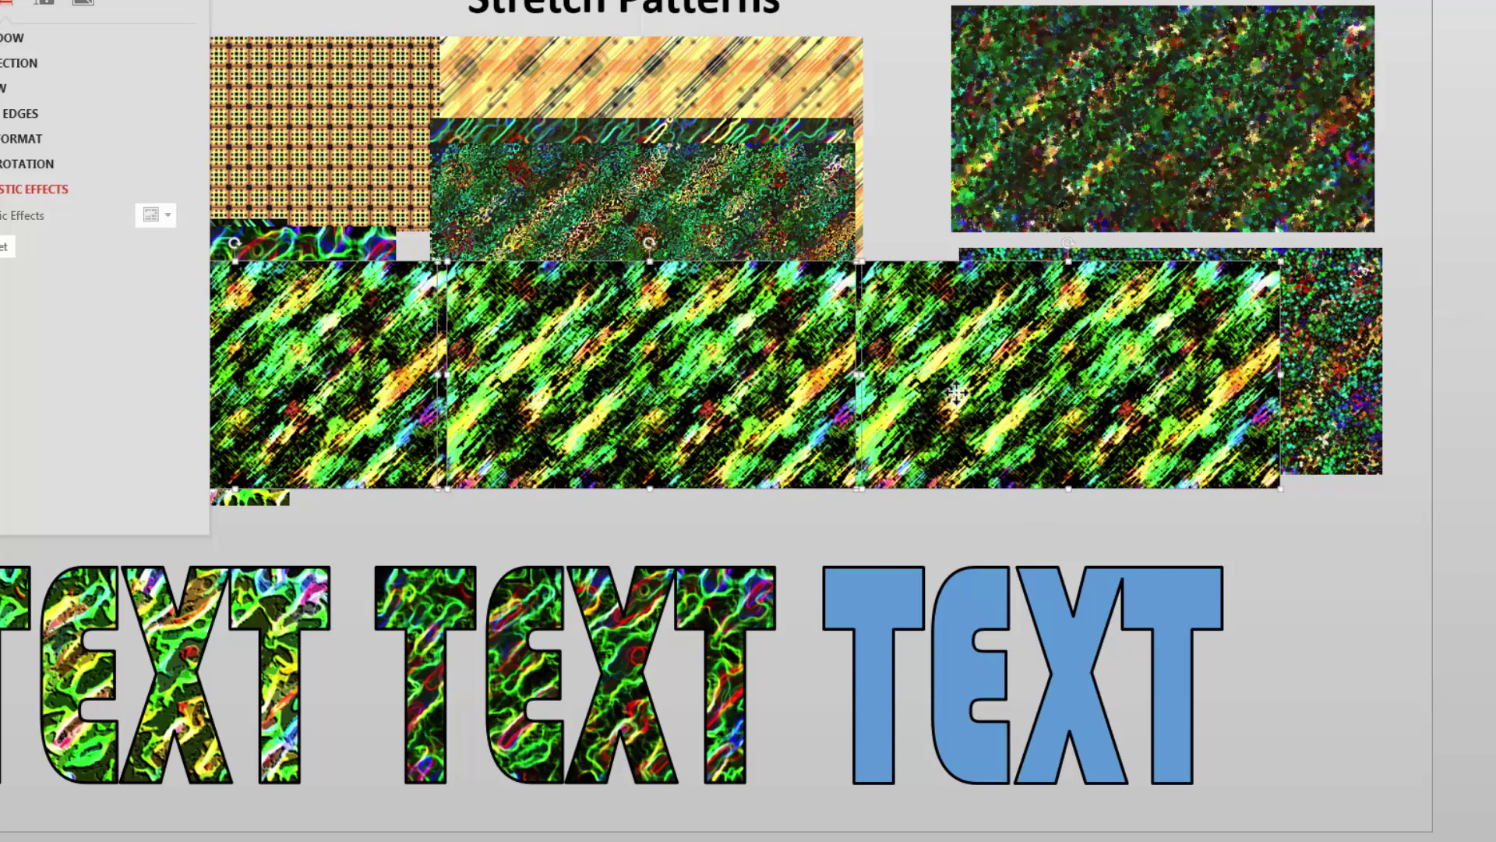
pyautogui.hotkey('ctrl', 'd')
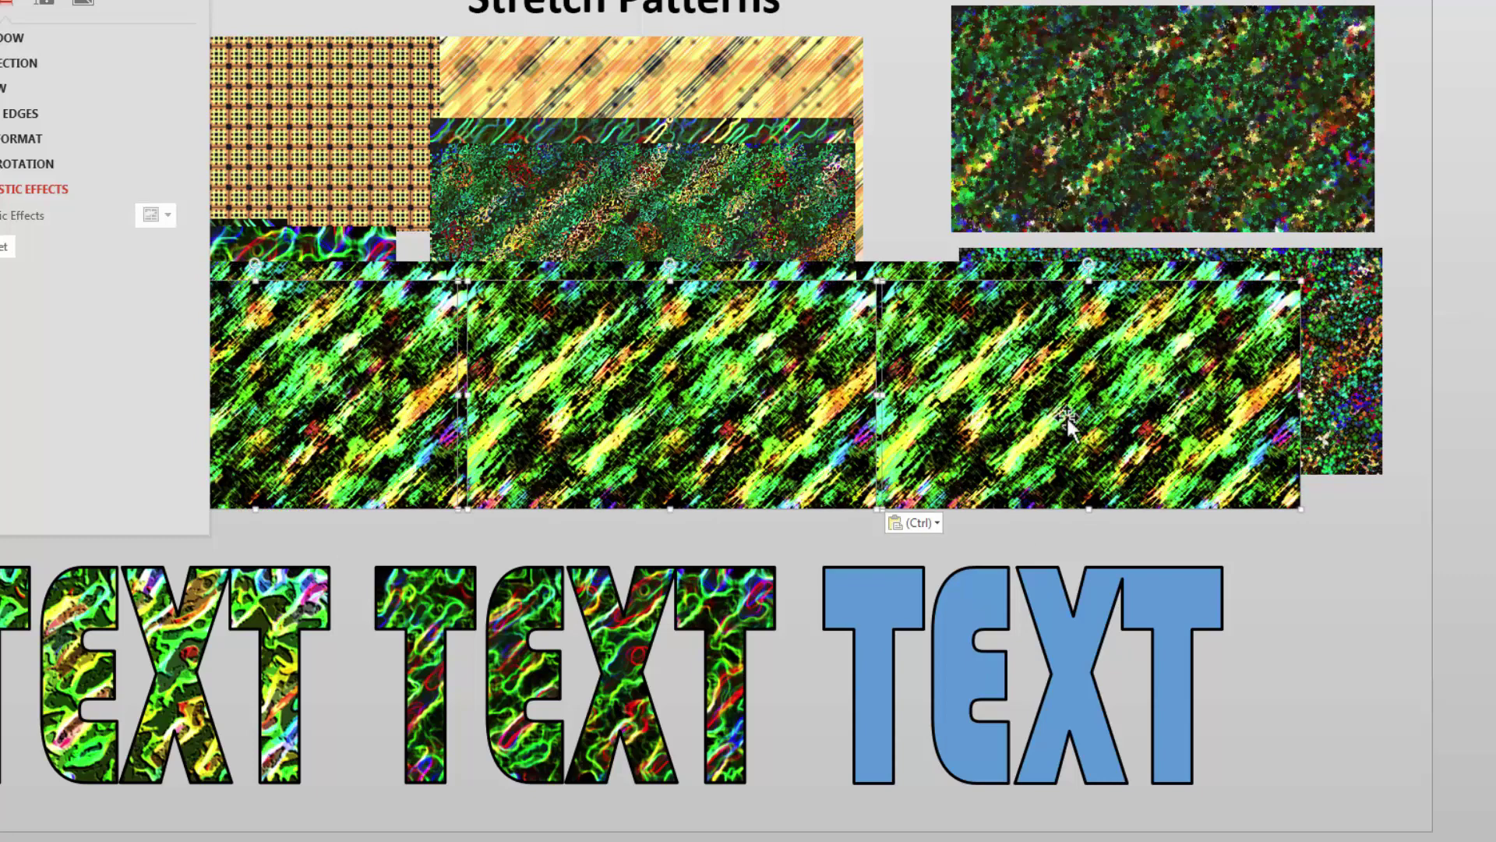
pyautogui.click(931, 522)
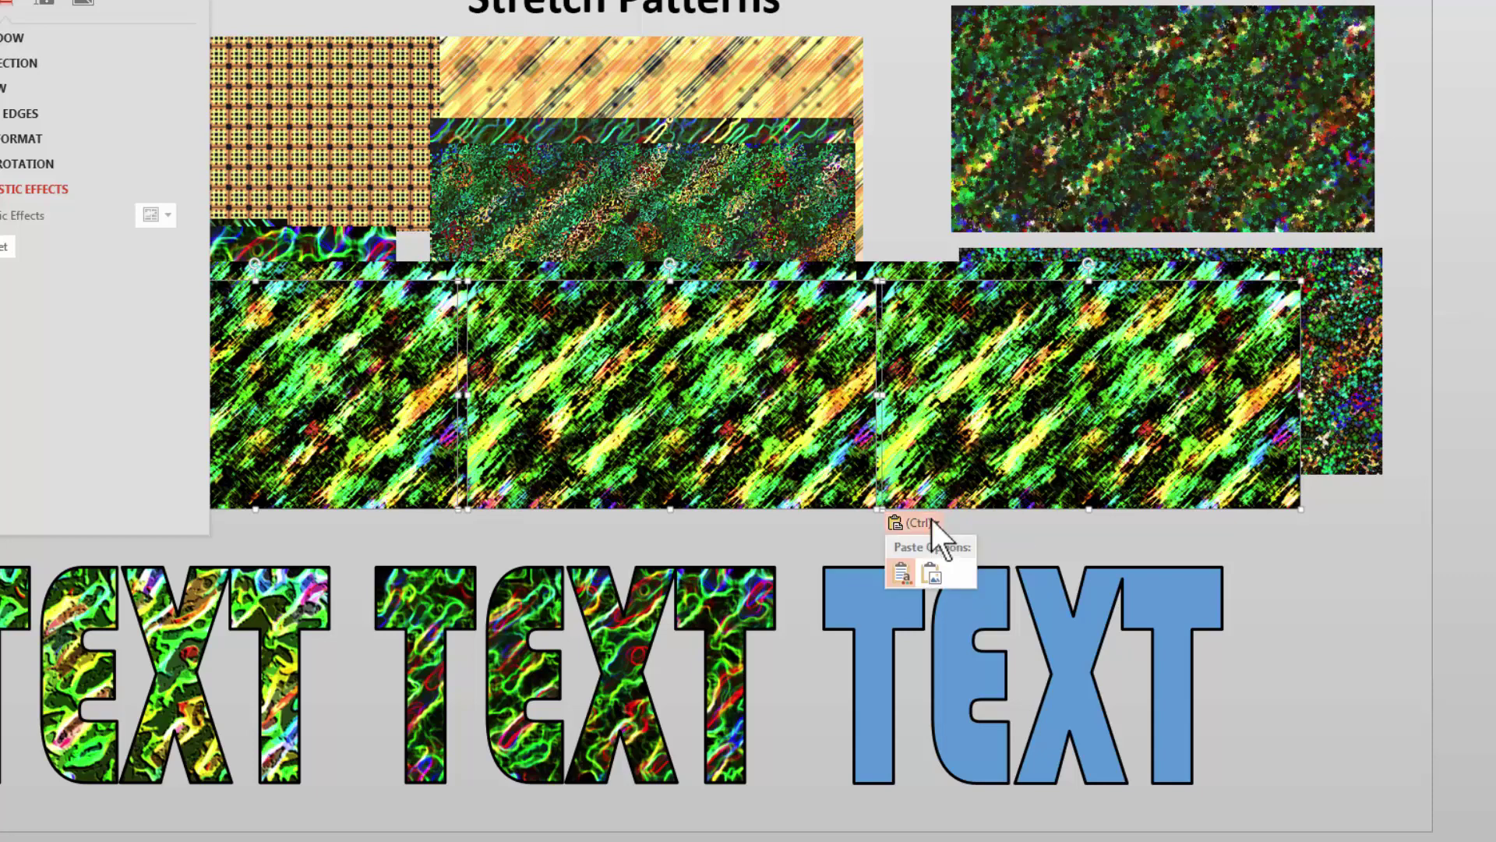
pyautogui.click(930, 572)
pyautogui.moveTo(1106, 374); pyautogui.dragTo(1086, 618)
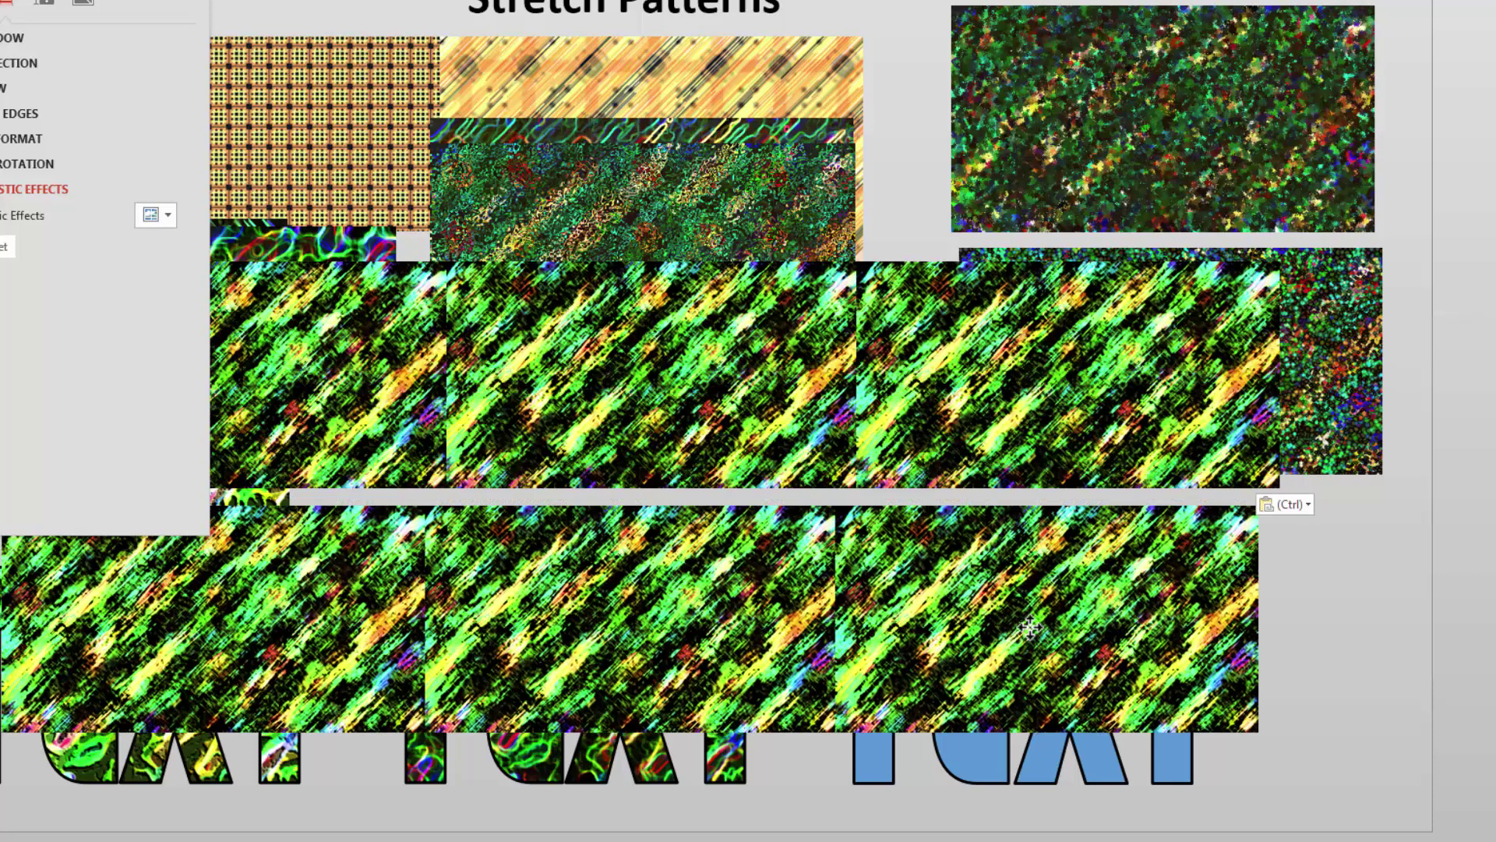
# Delete the two streaked copies beside the original and shift the flattened three-tile strip to the right beneath it
pyautogui.click(1127, 435)
pyautogui.press('Delete')
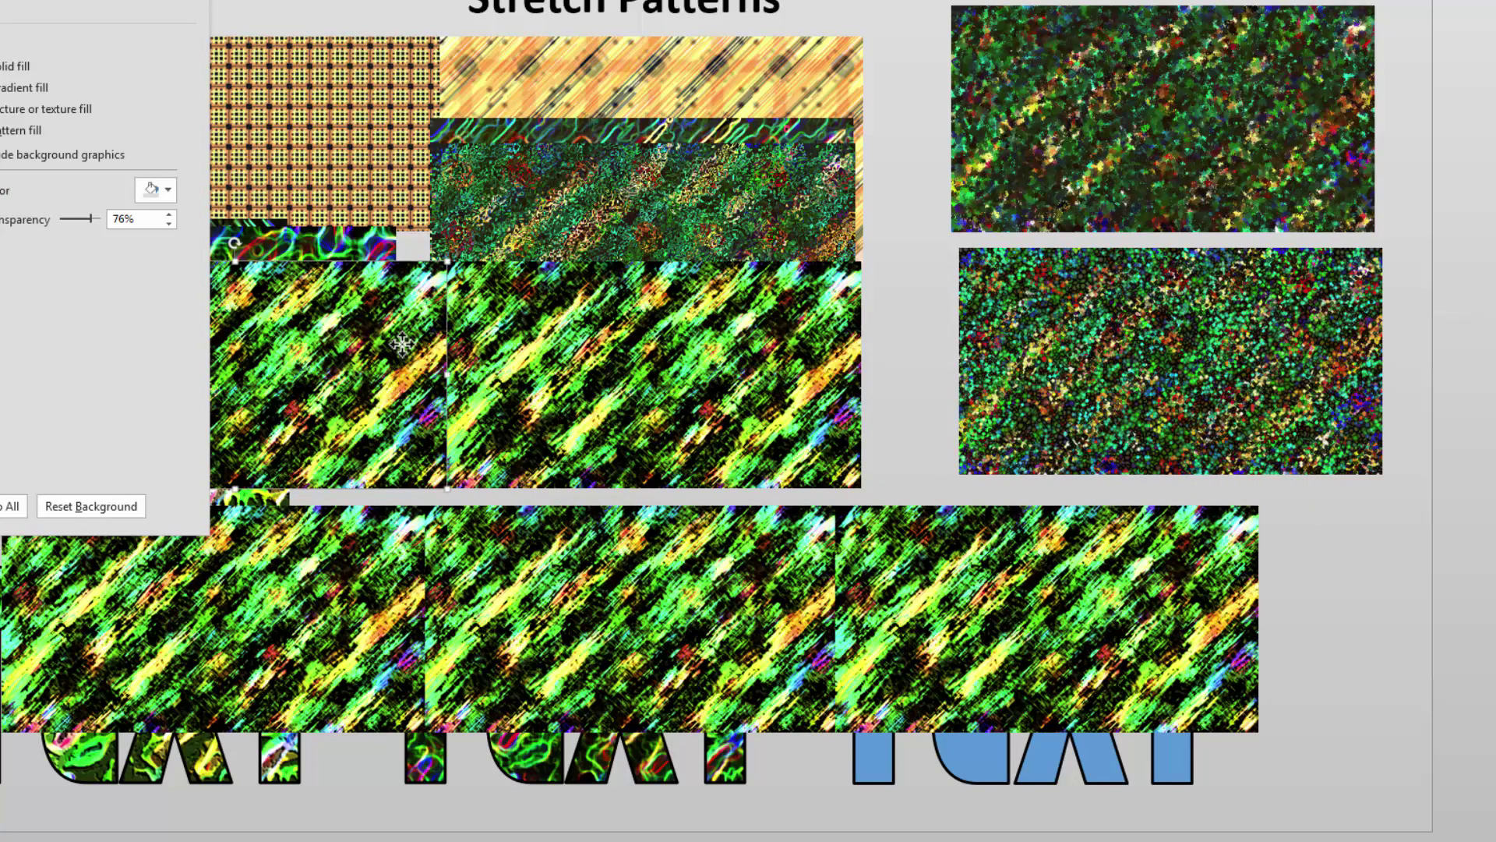
pyautogui.click(419, 342)
pyautogui.press('Delete')
pyautogui.moveTo(691, 657); pyautogui.dragTo(844, 656)
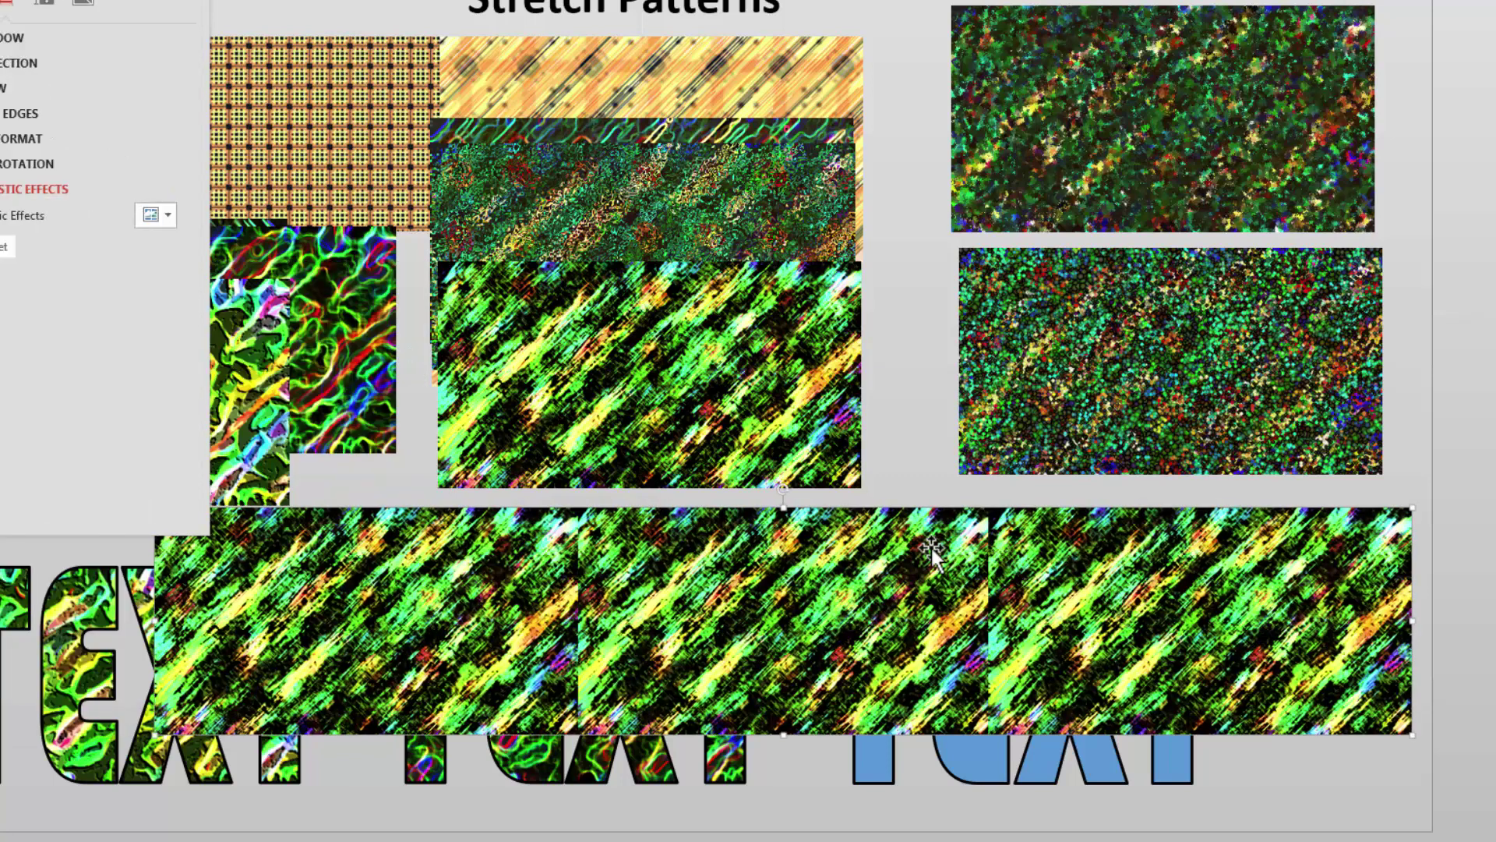
# Try the Marker artistic effect on the flattened strip, then replace it with Mosaic Bubbles at pressure 100
pyautogui.click(165, 215)
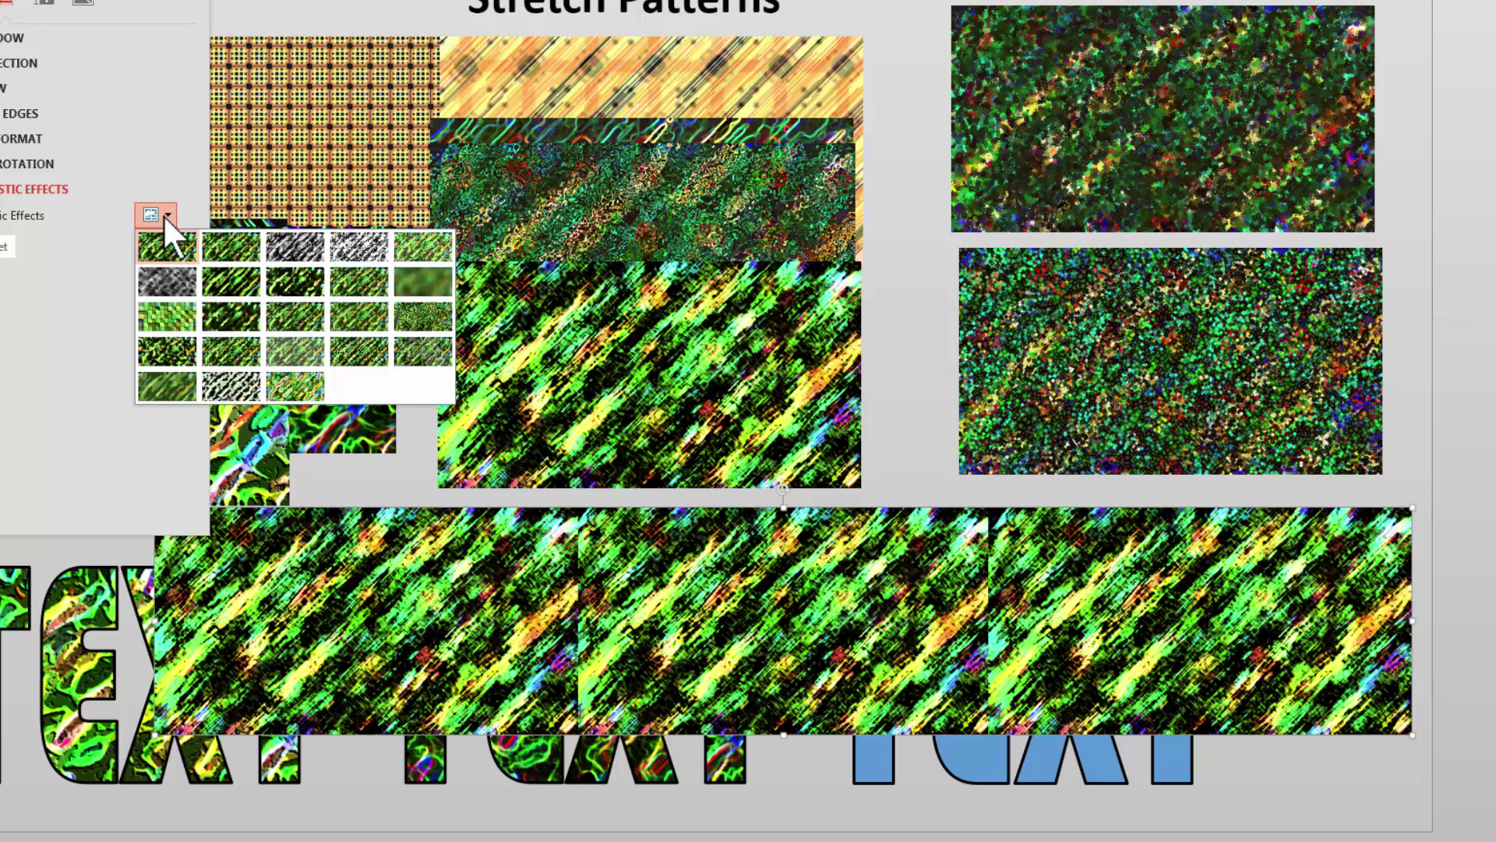
pyautogui.click(221, 236)
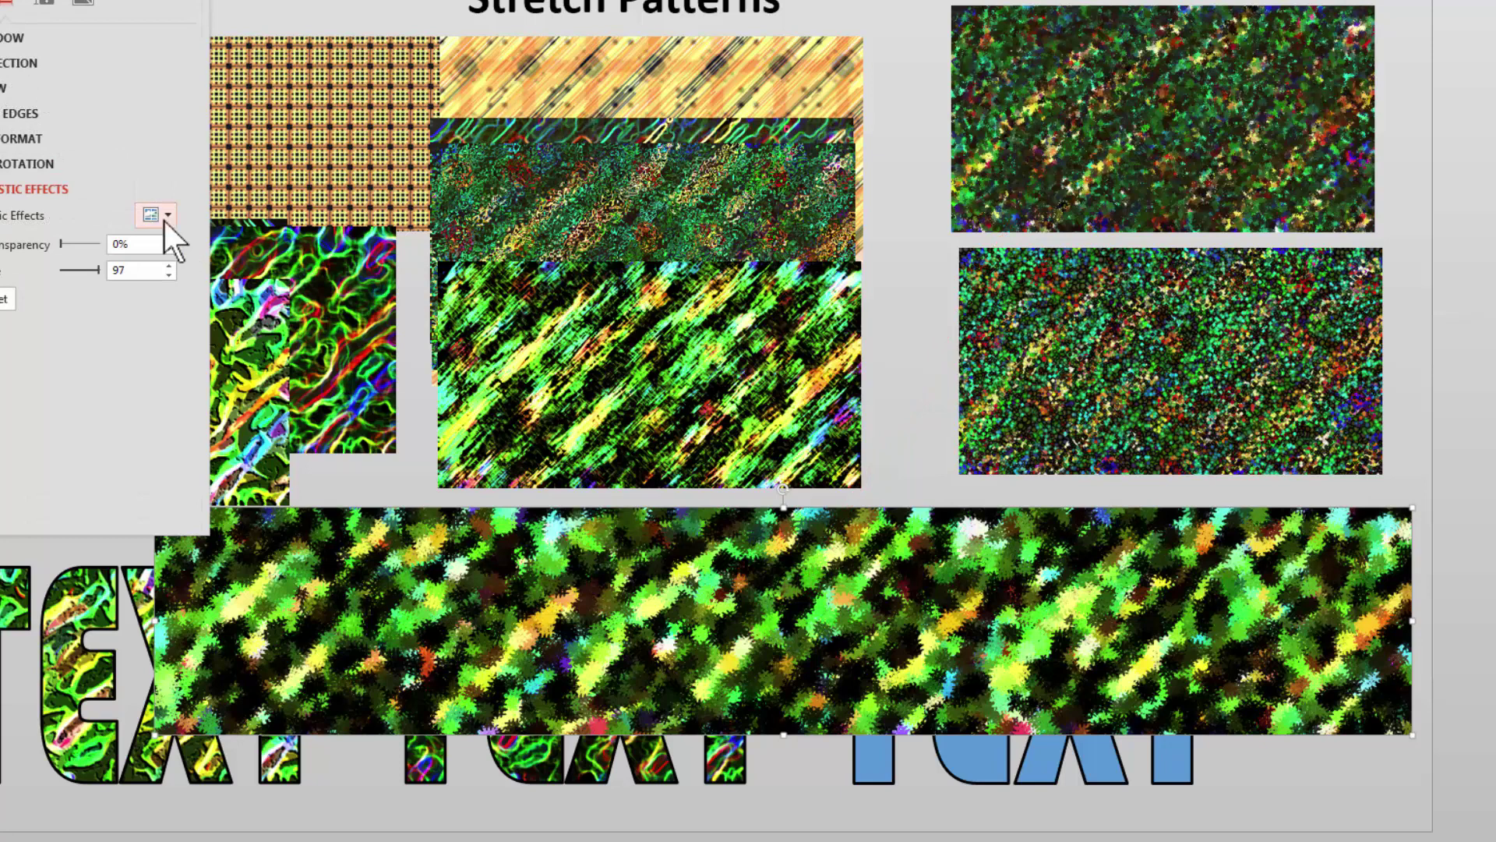
pyautogui.click(163, 214)
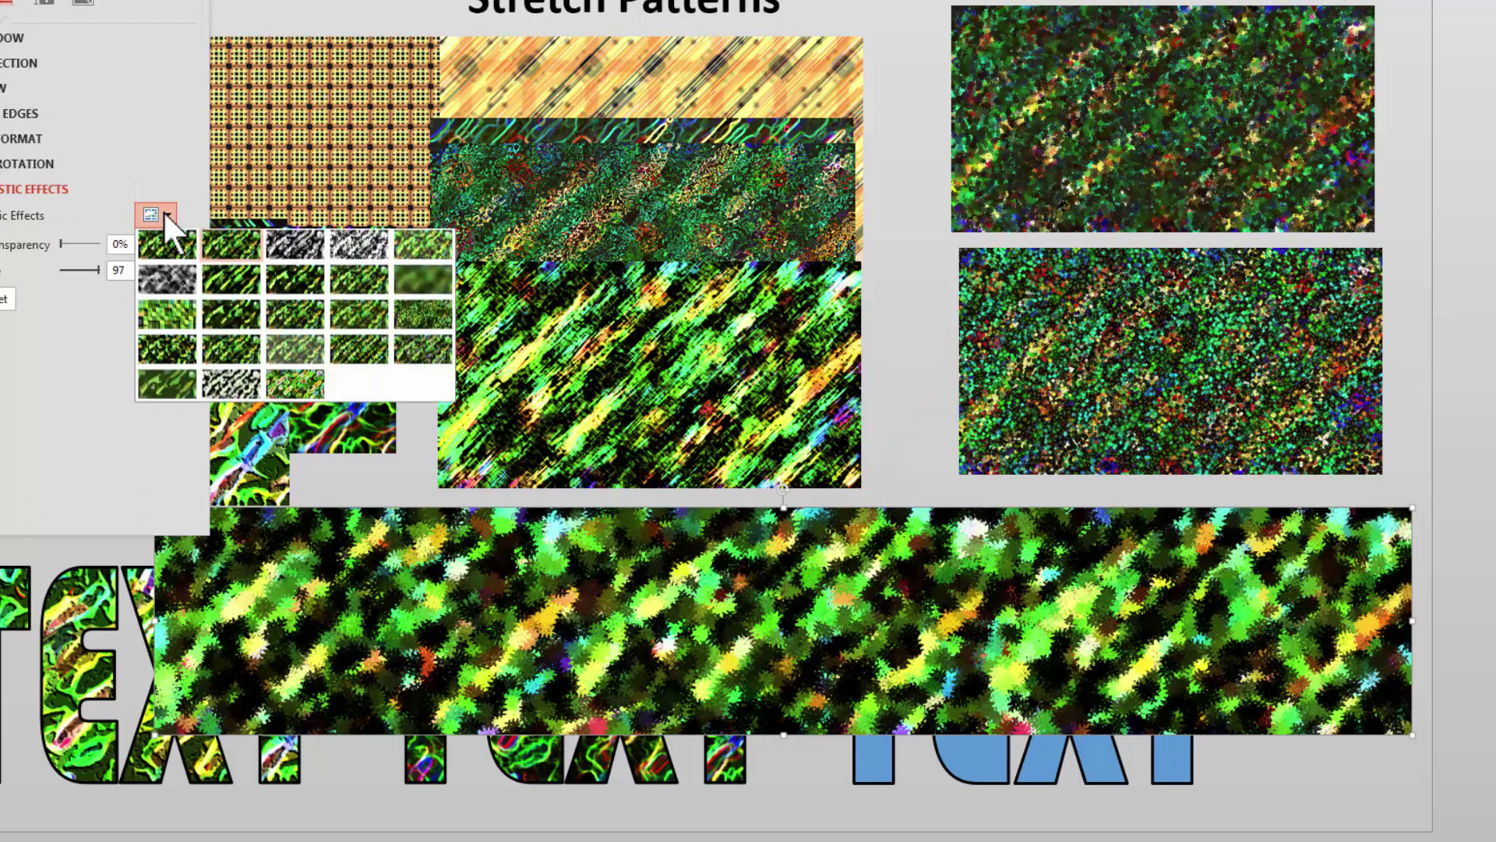
pyautogui.click(367, 311)
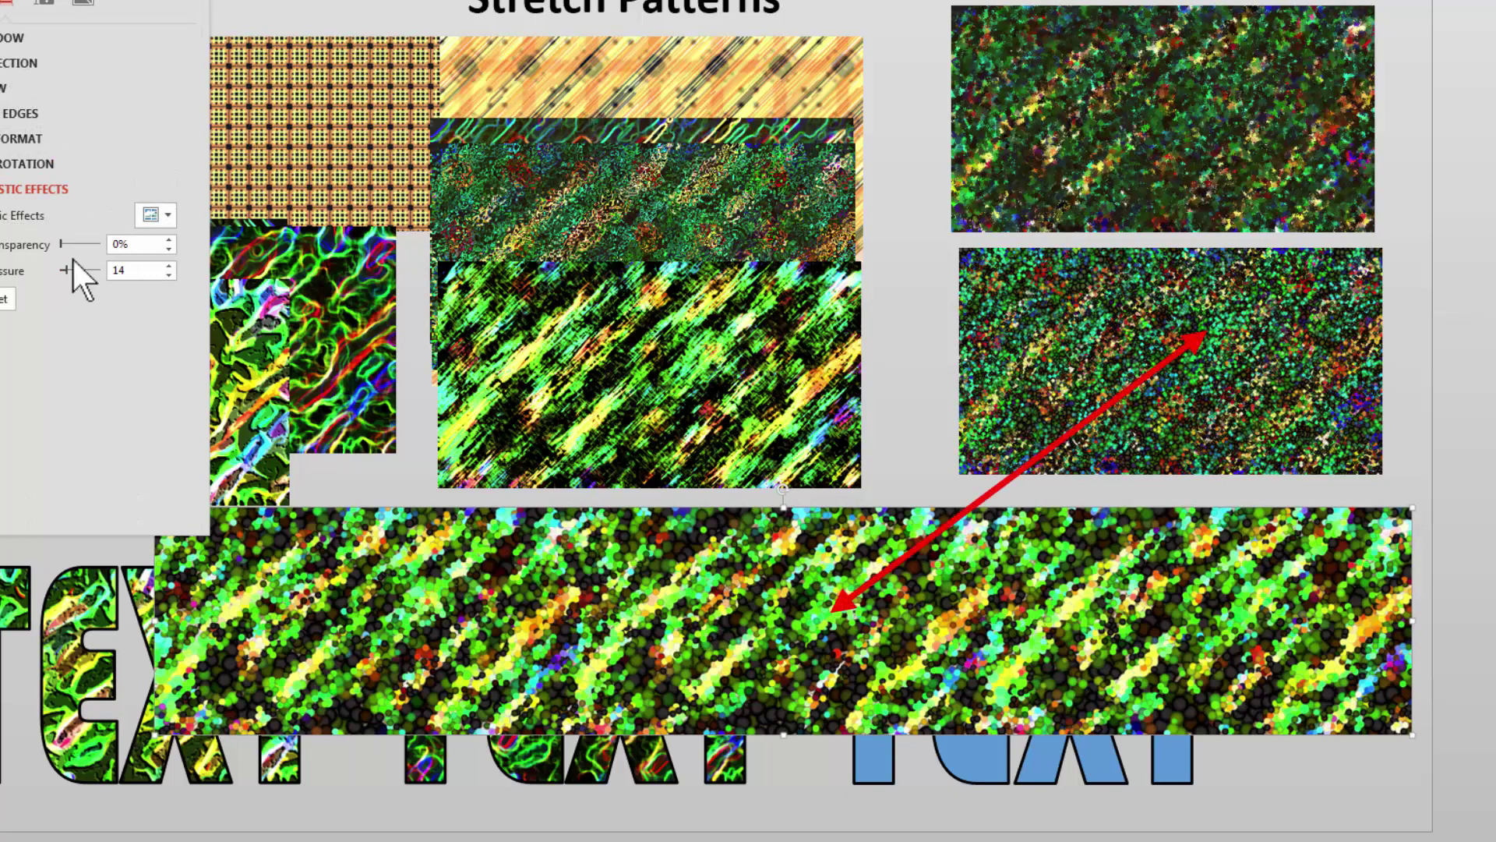
pyautogui.moveTo(64, 270); pyautogui.dragTo(100, 269)
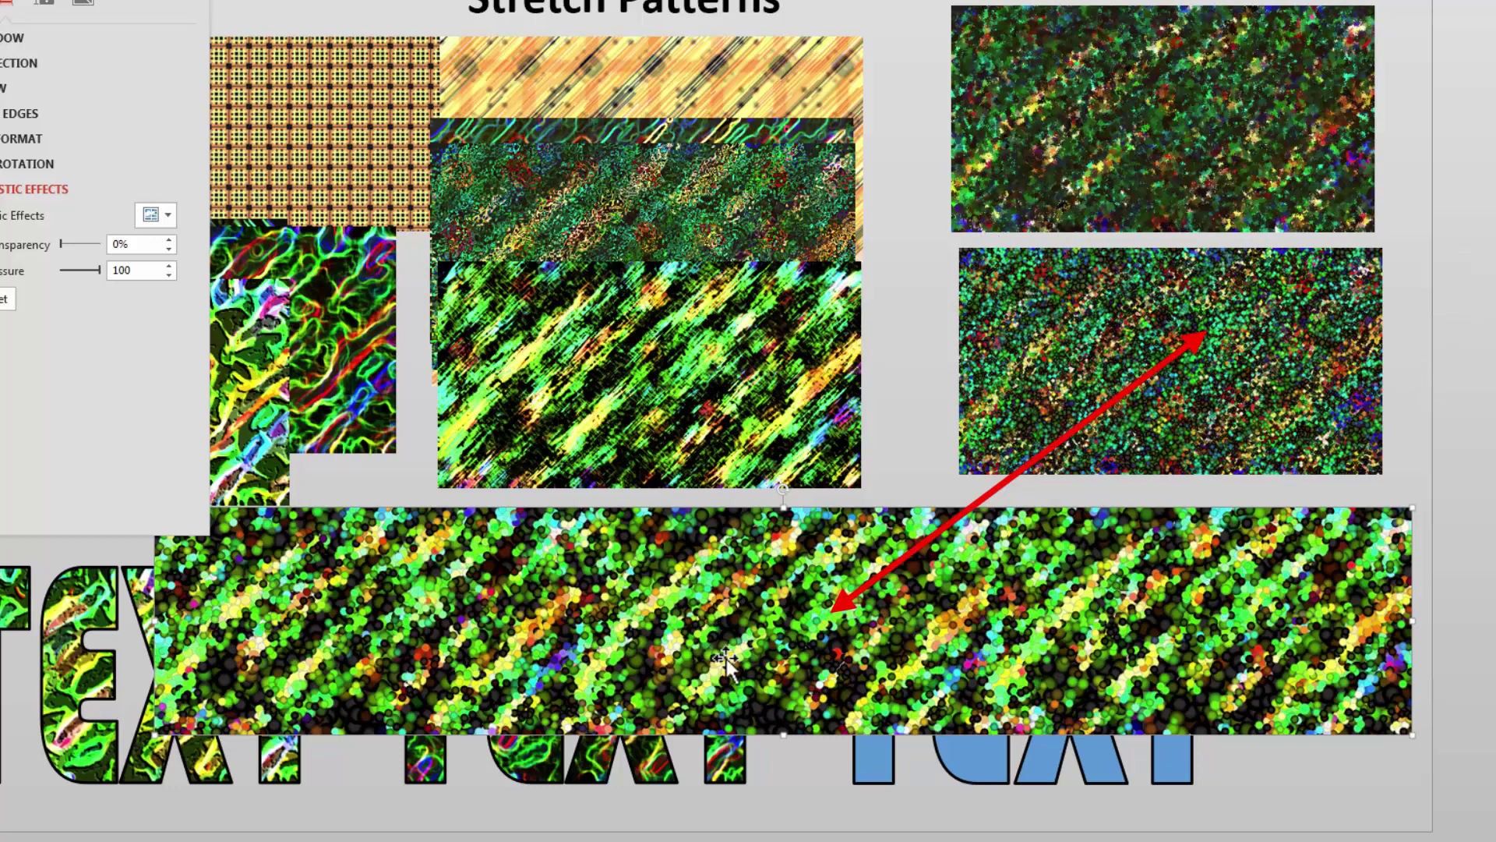
# Crop the Mosaic Bubbles strip down to roughly its leftmost third and move it up over the streaked picture
pyautogui.rightClick(1134, 584)
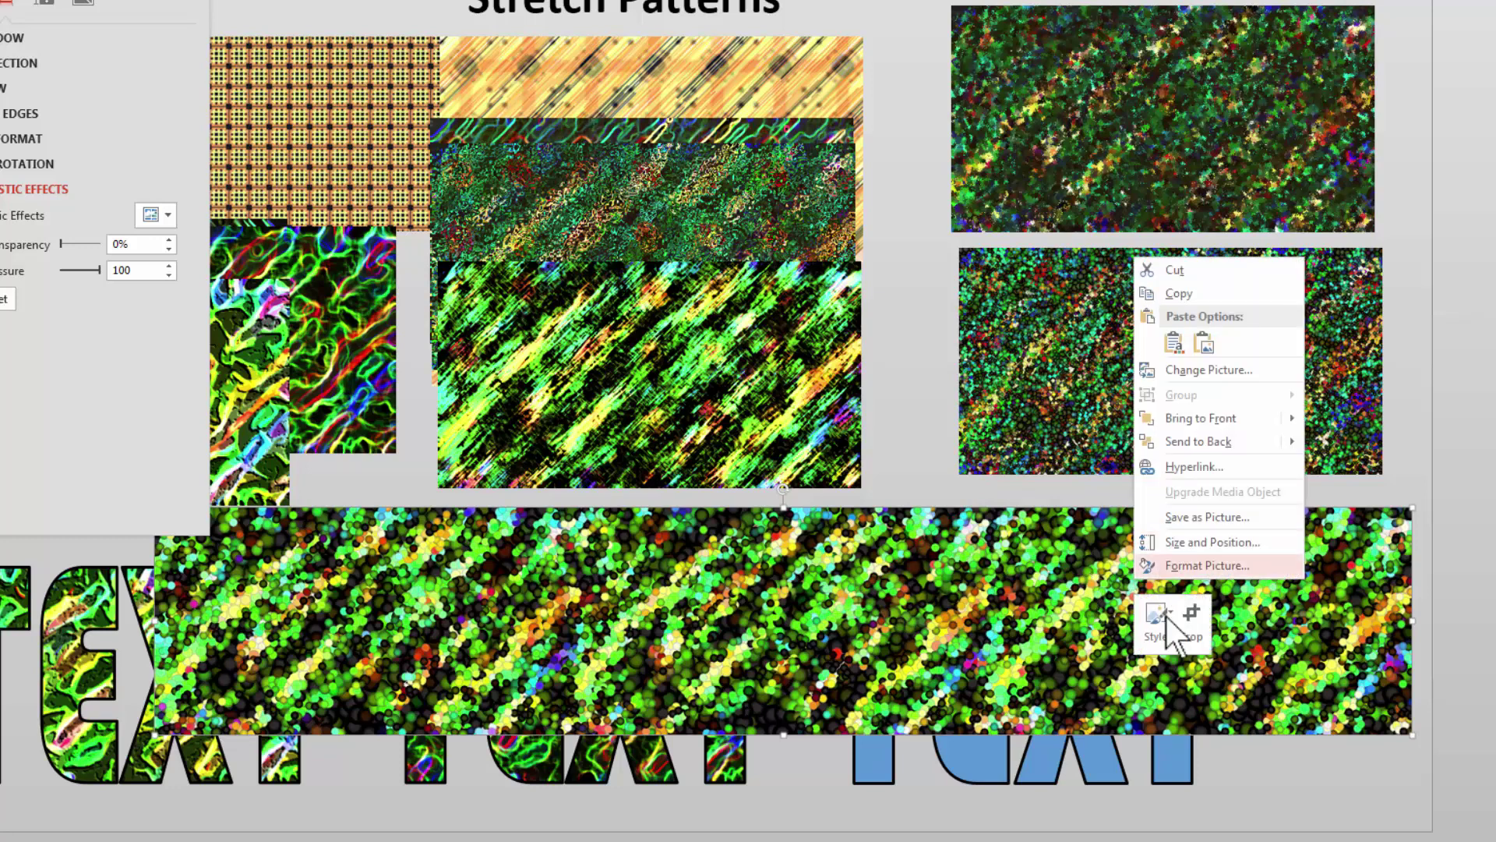
pyautogui.press('Escape')
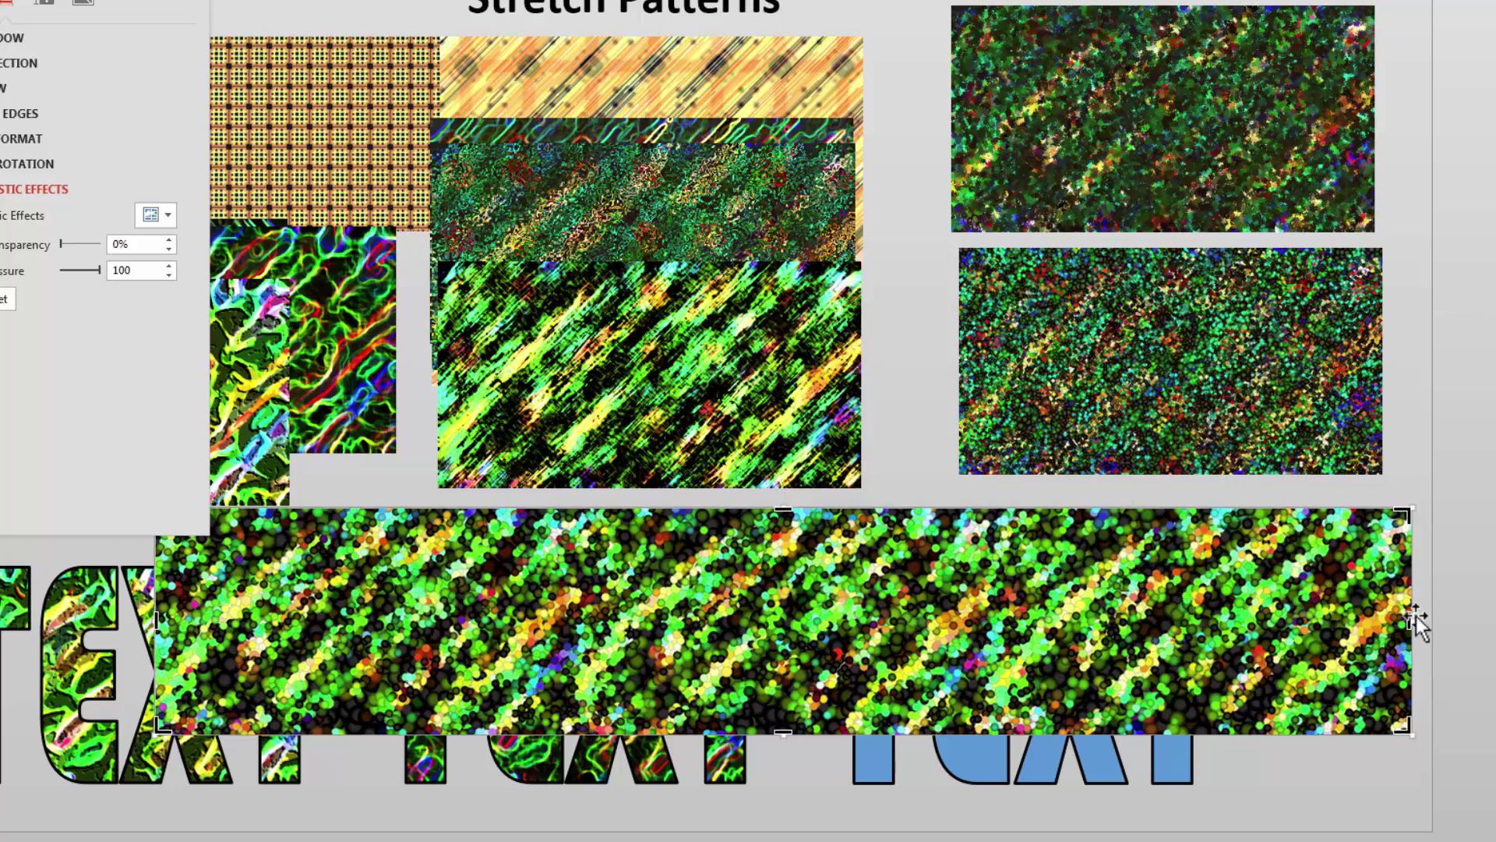
pyautogui.moveTo(1412, 617); pyautogui.dragTo(545, 620)
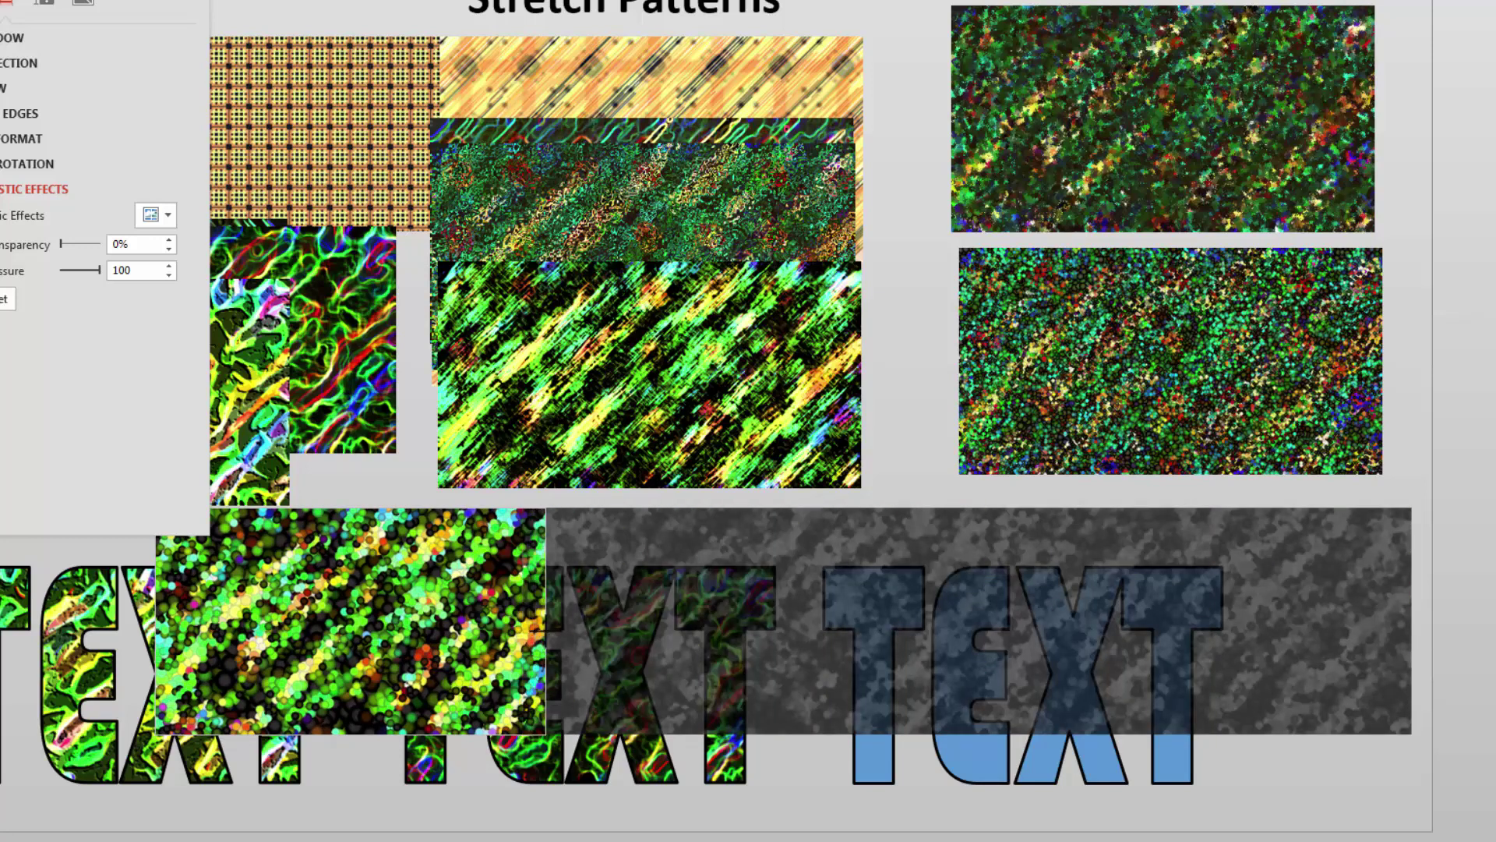
pyautogui.click(921, 501)
pyautogui.click(333, 613)
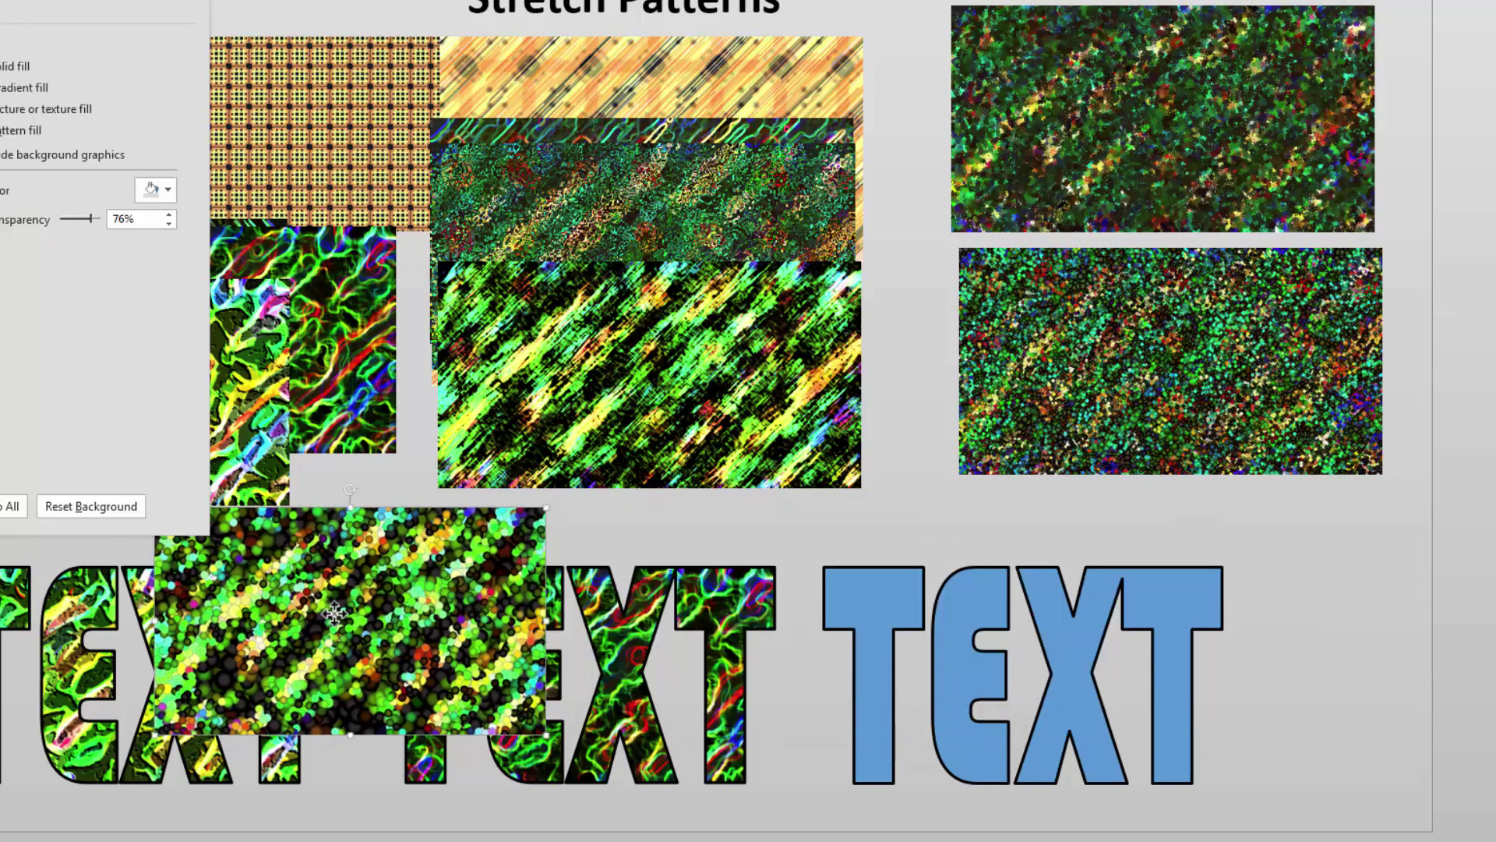
pyautogui.moveTo(334, 613); pyautogui.dragTo(712, 418)
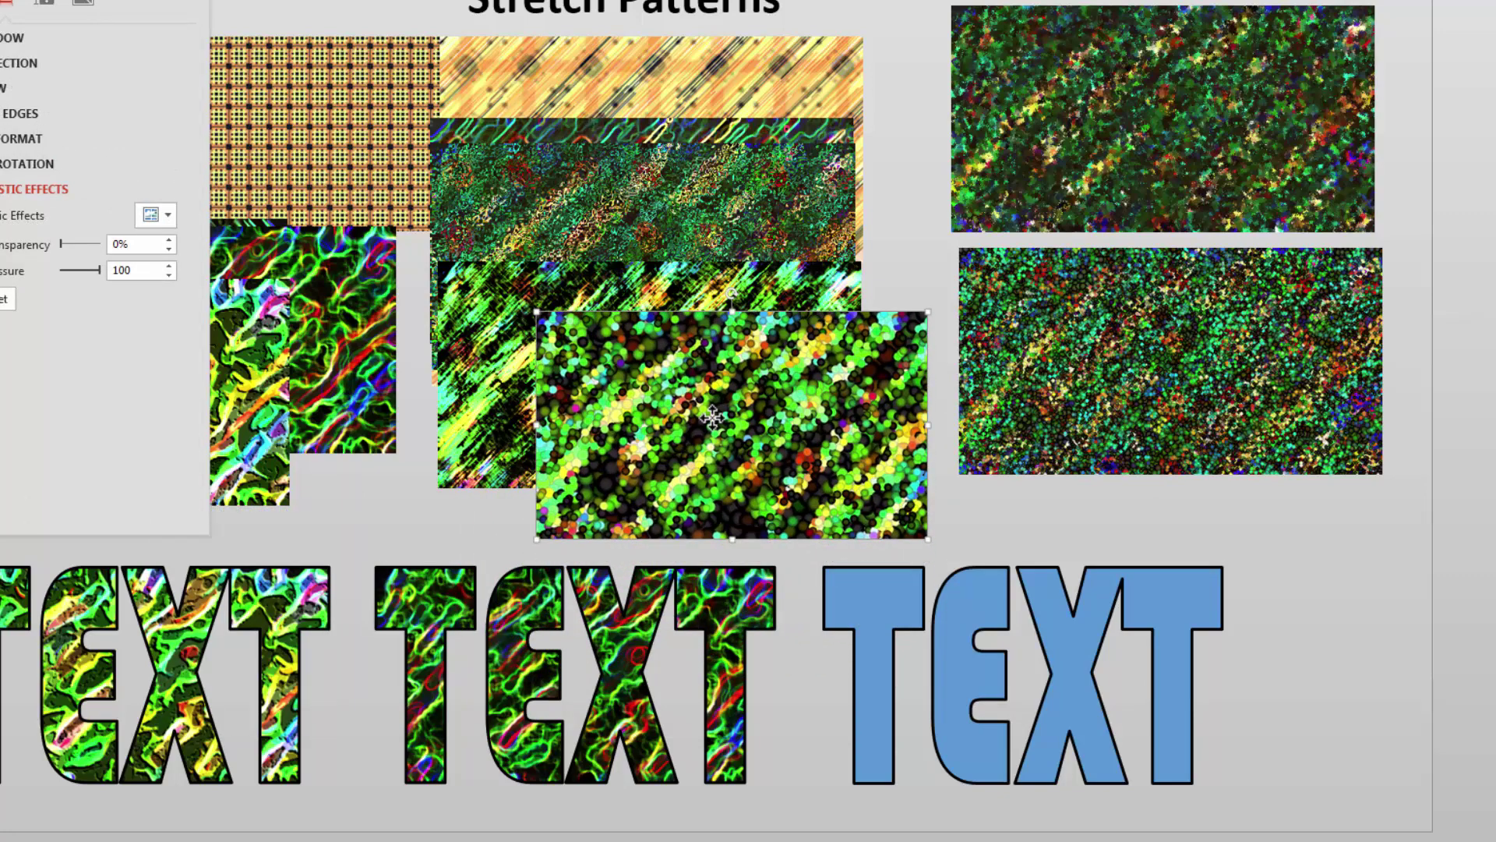
# Fill the middle TEXT word with the cropped Mosaic Bubbles picture from the clipboard
pyautogui.click(568, 600)
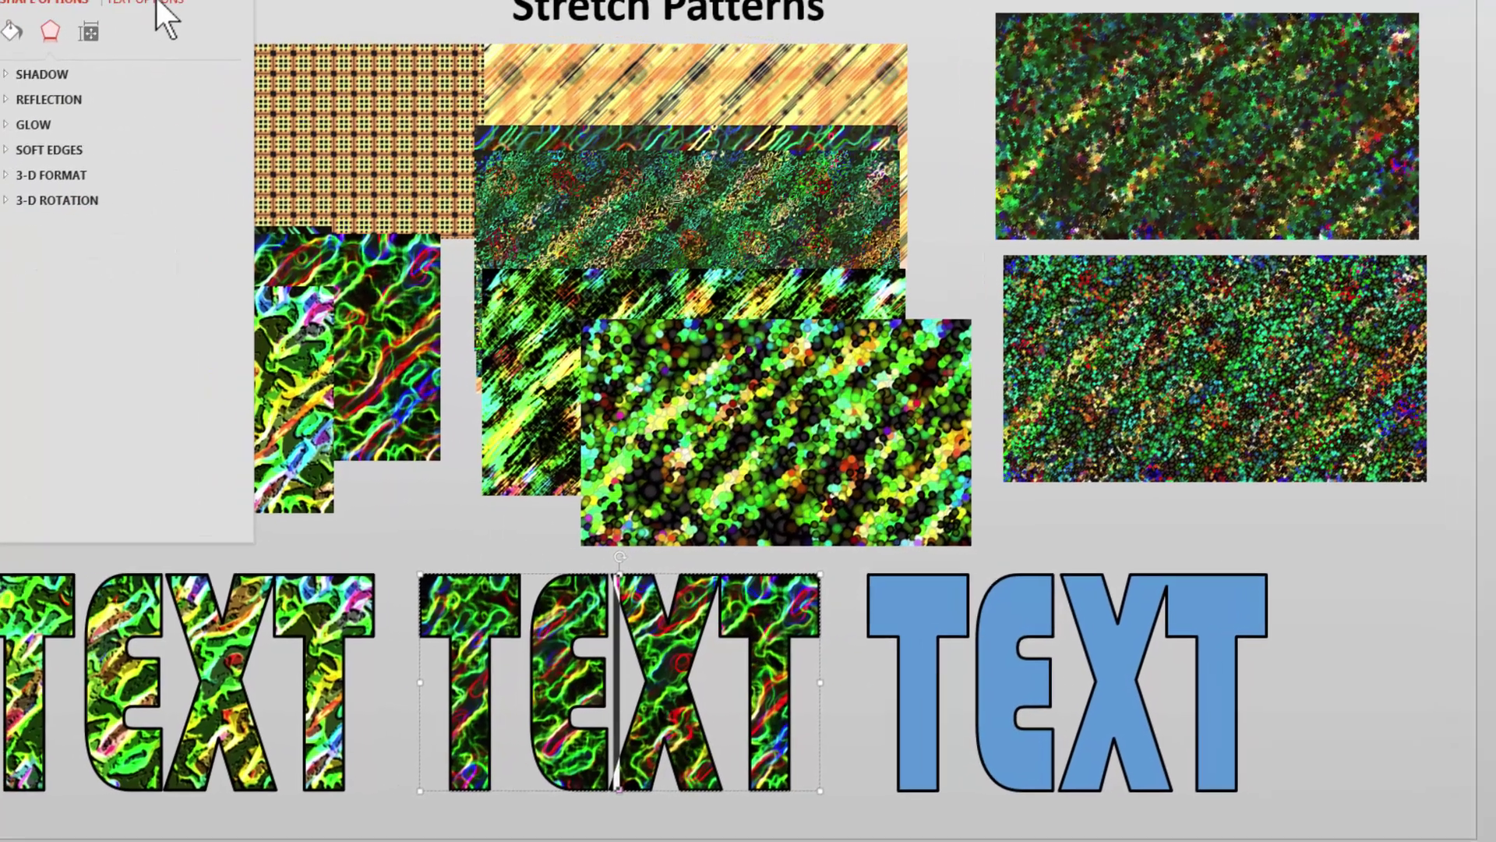
pyautogui.click(156, 3)
pyautogui.click(8, 32)
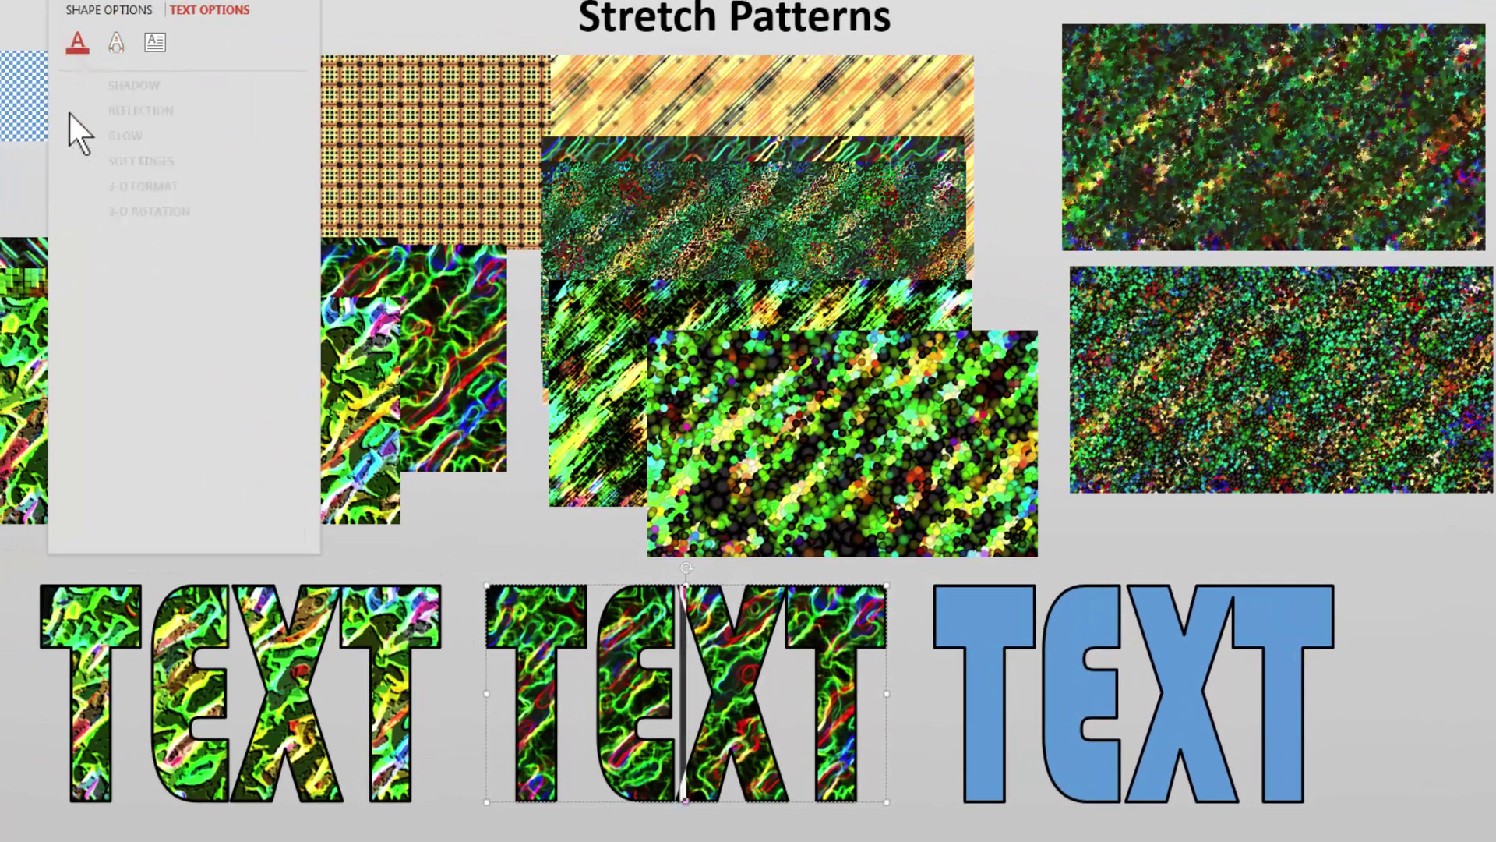
pyautogui.click(117, 240)
# Change the cropped picture's artistic effect from Mosaic Bubbles to Marker with size 97
pyautogui.click(842, 455)
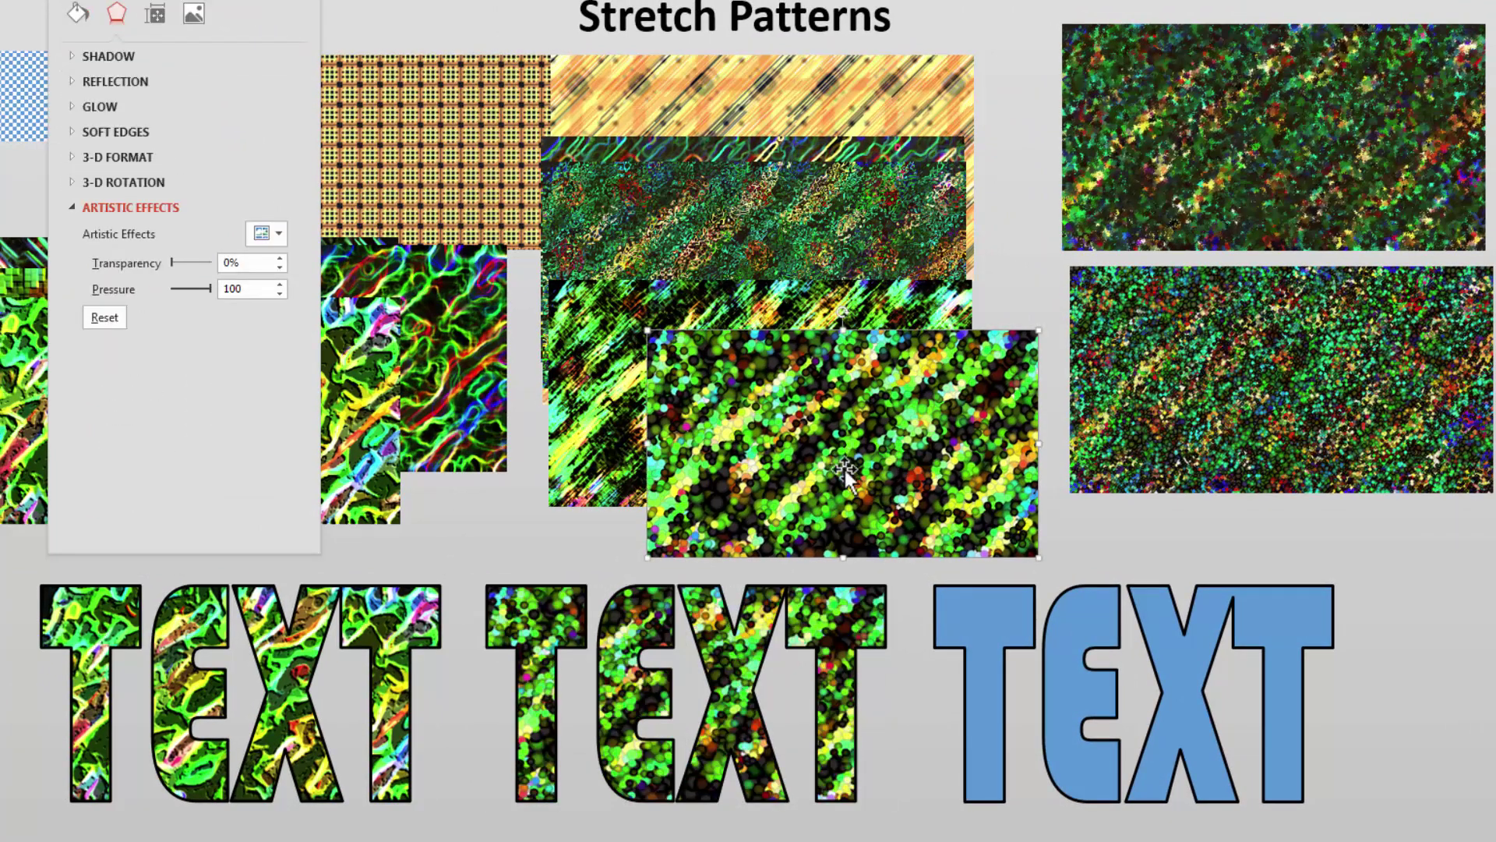
pyautogui.click(277, 230)
pyautogui.click(326, 256)
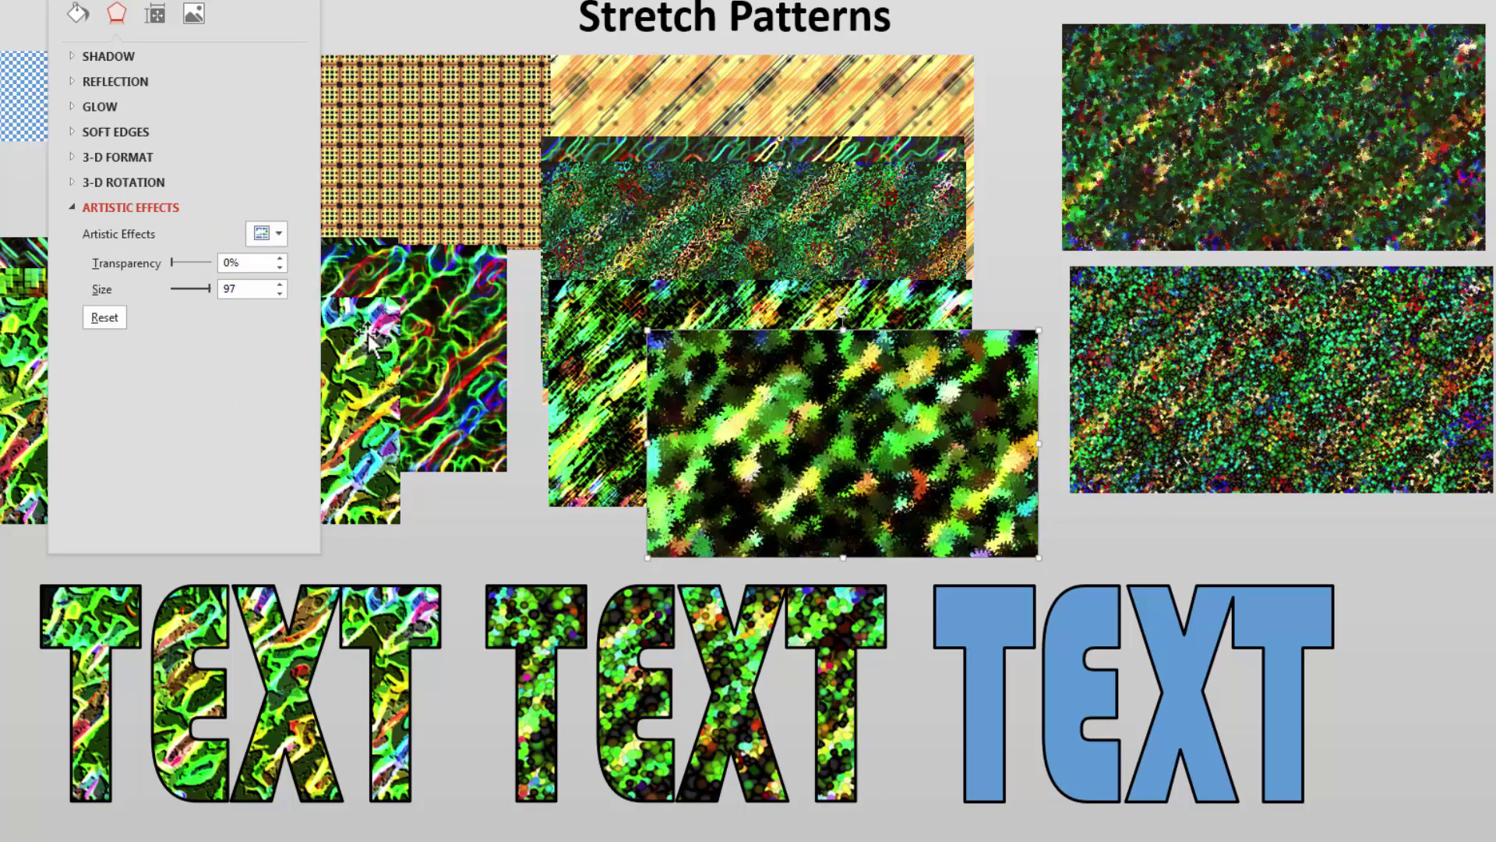
# Fill the first TEXT word with the Marker picture from the clipboard, using its text fill
pyautogui.rightClick(848, 442)
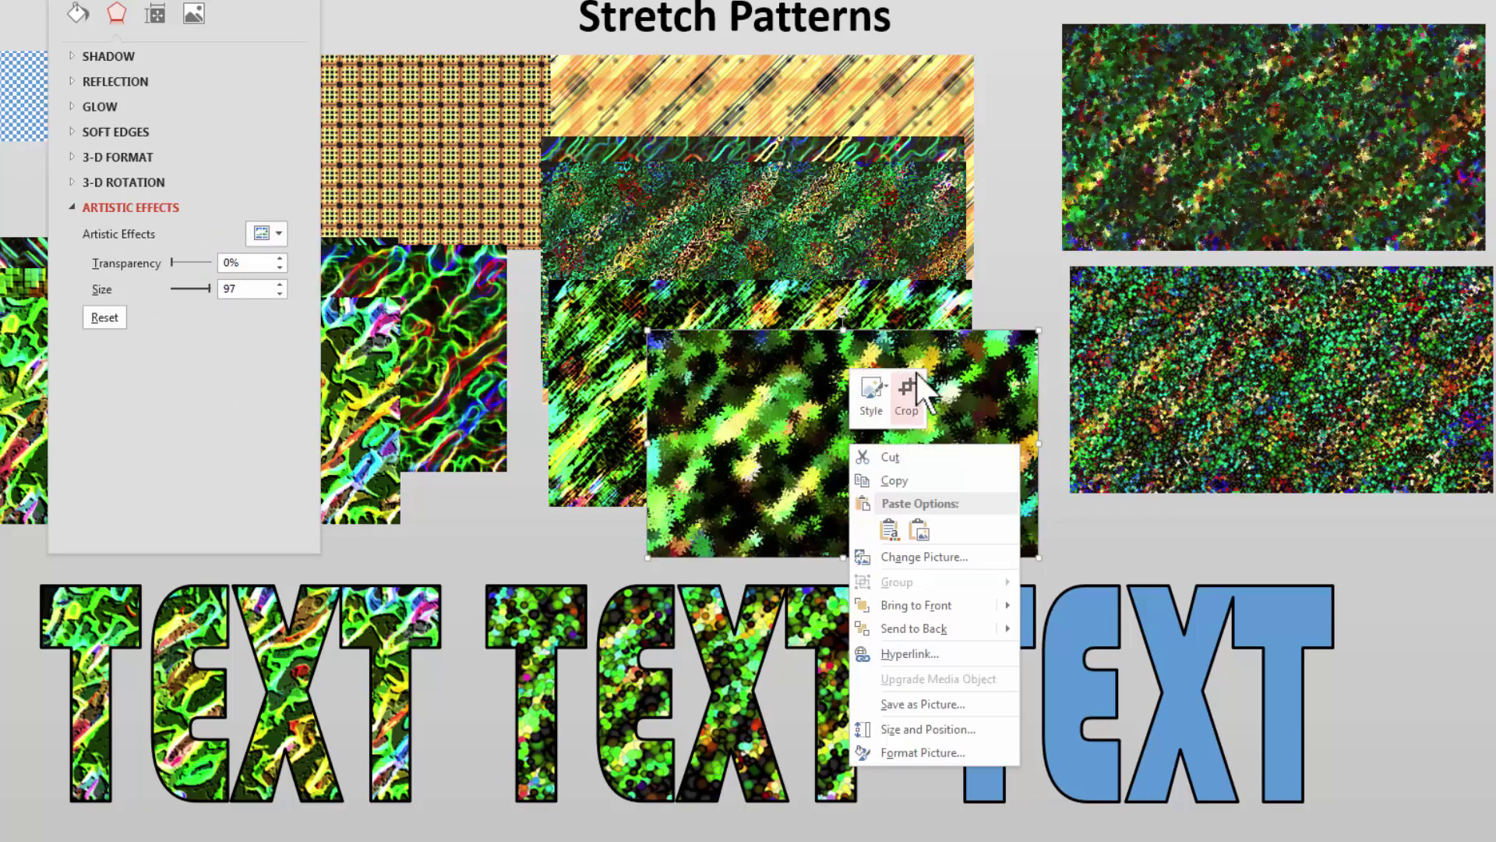
pyautogui.click(907, 390)
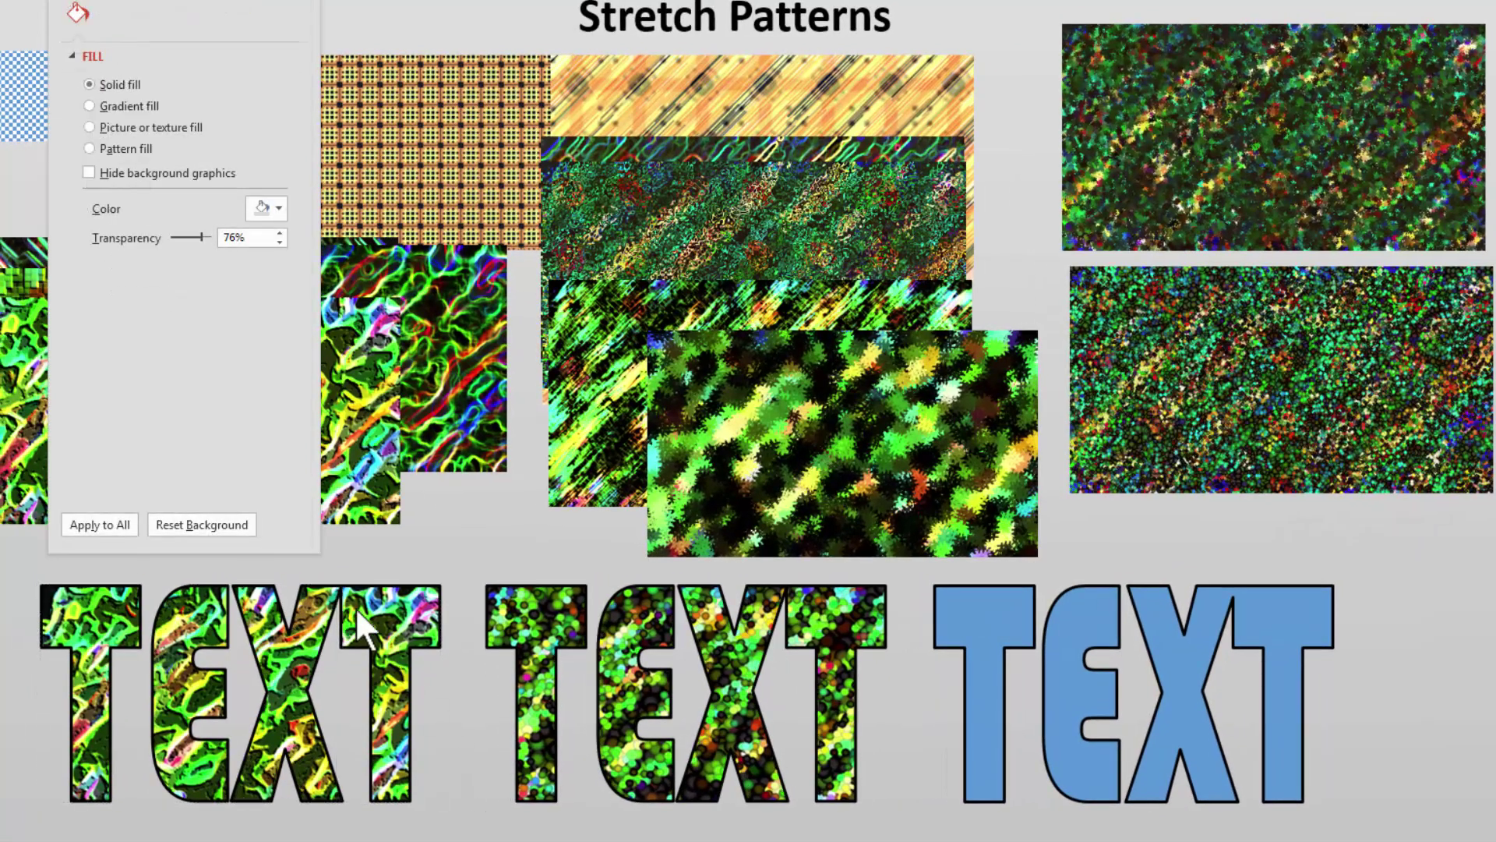
pyautogui.click(356, 607)
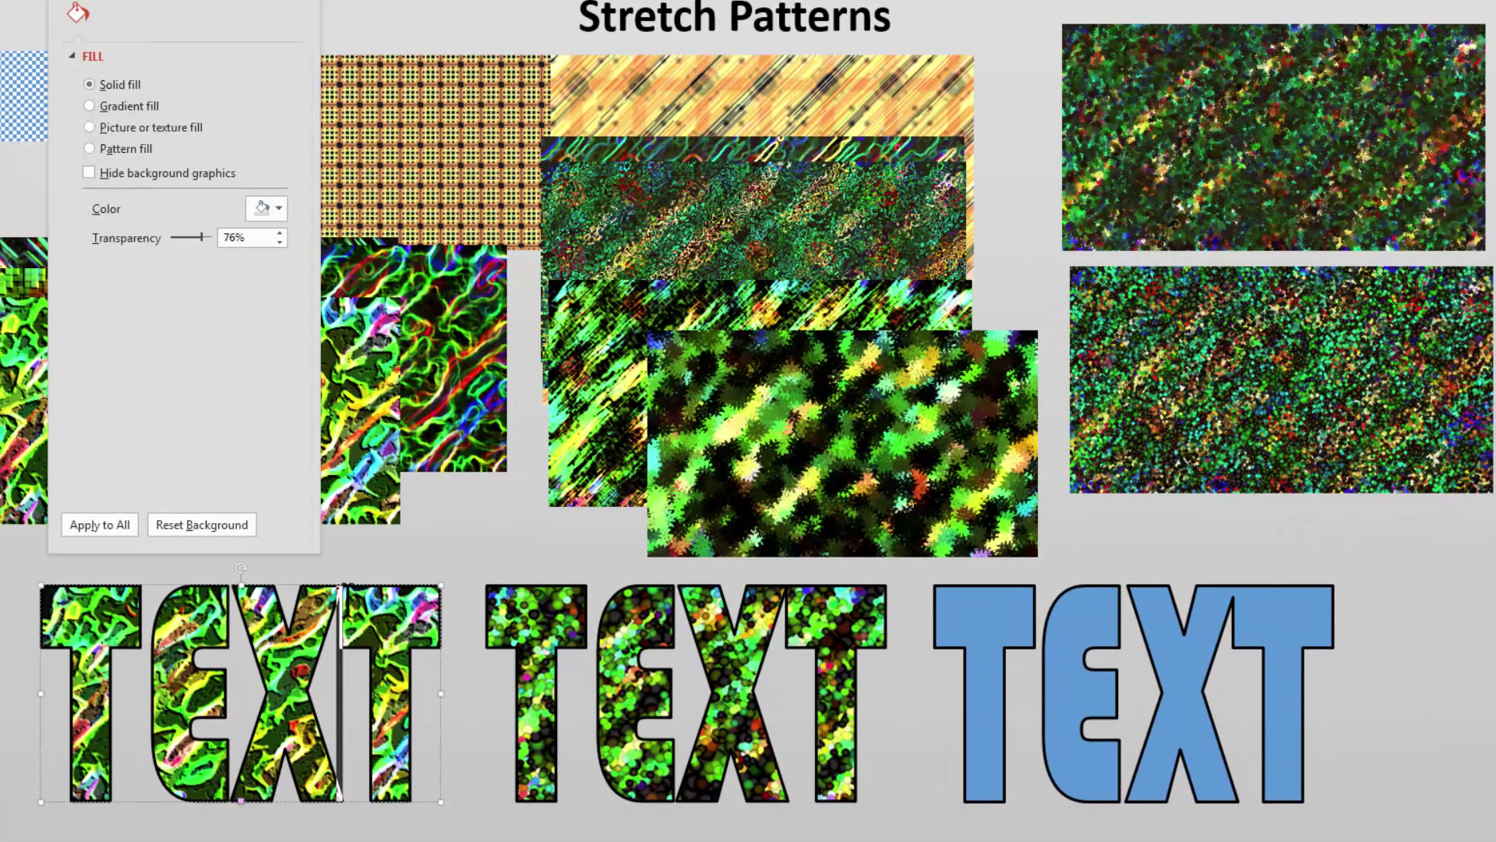
pyautogui.click(231, 14)
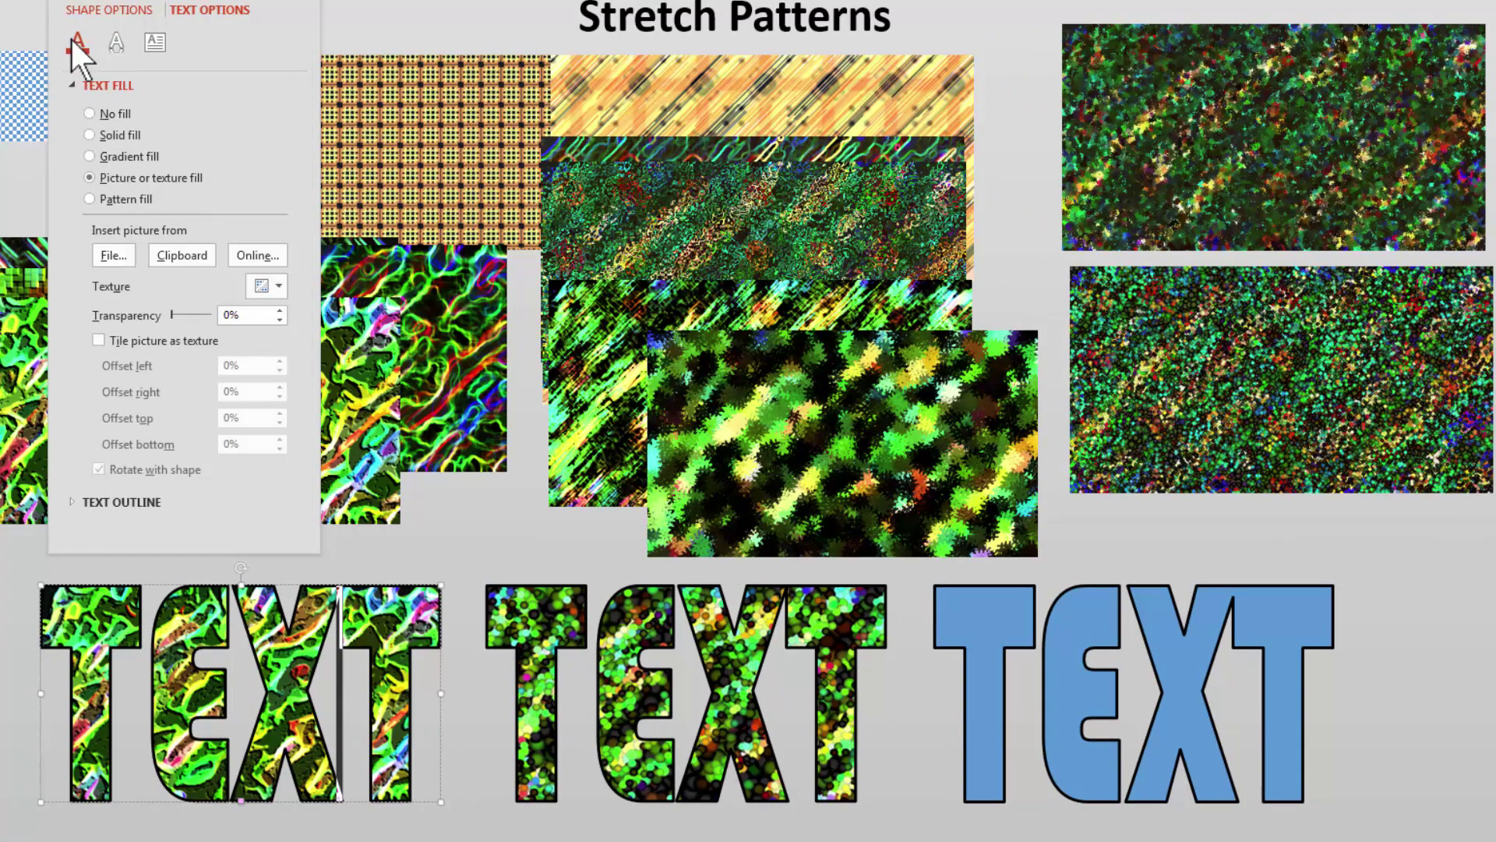
pyautogui.click(187, 259)
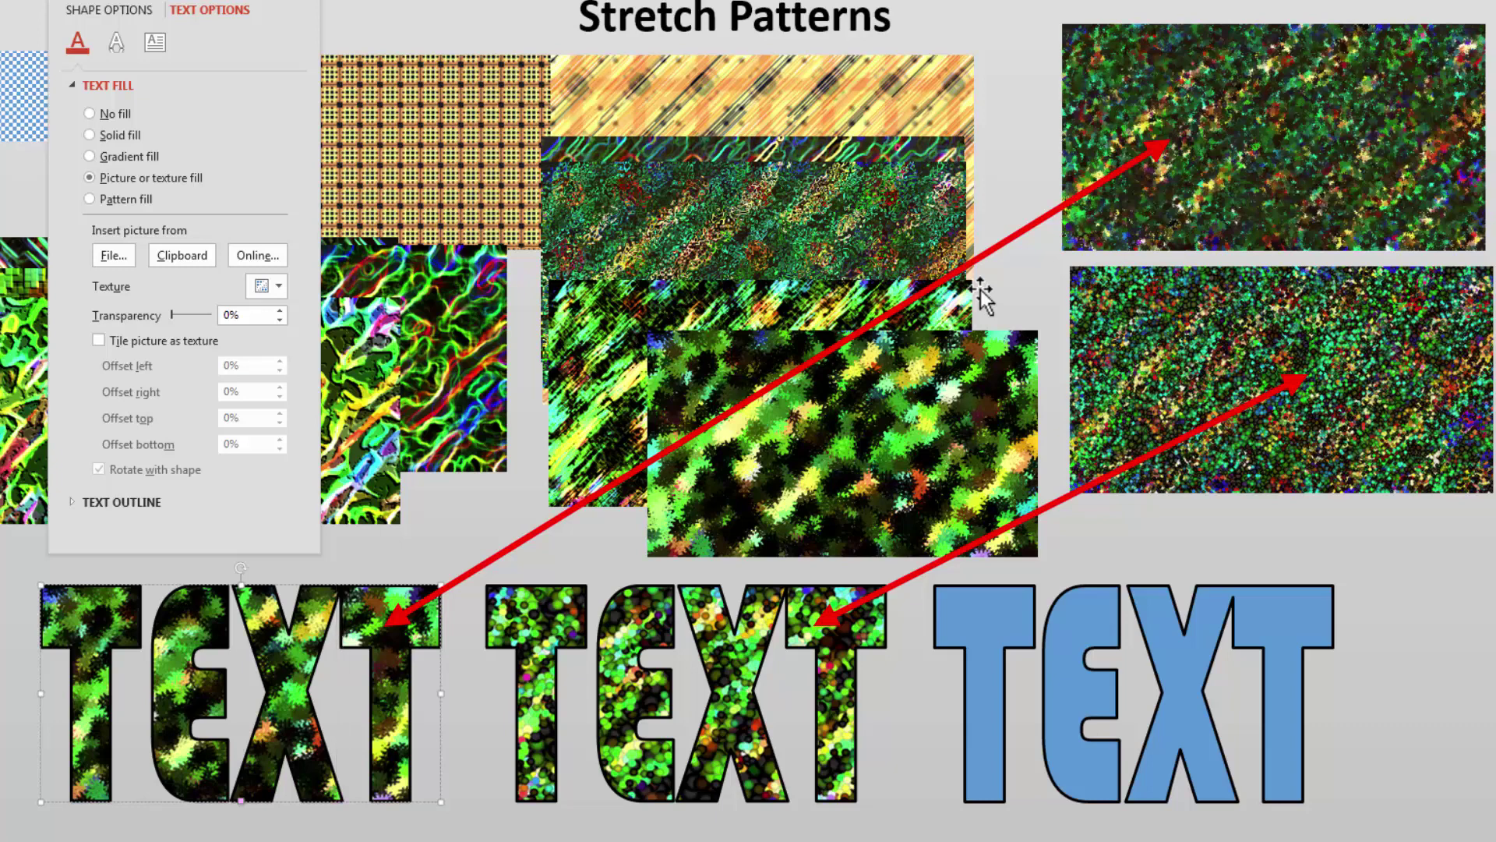
# Move the Marker picture up over the stack and paste a copy of it below, over the streaked picture
pyautogui.moveTo(983, 296); pyautogui.dragTo(962, 265)
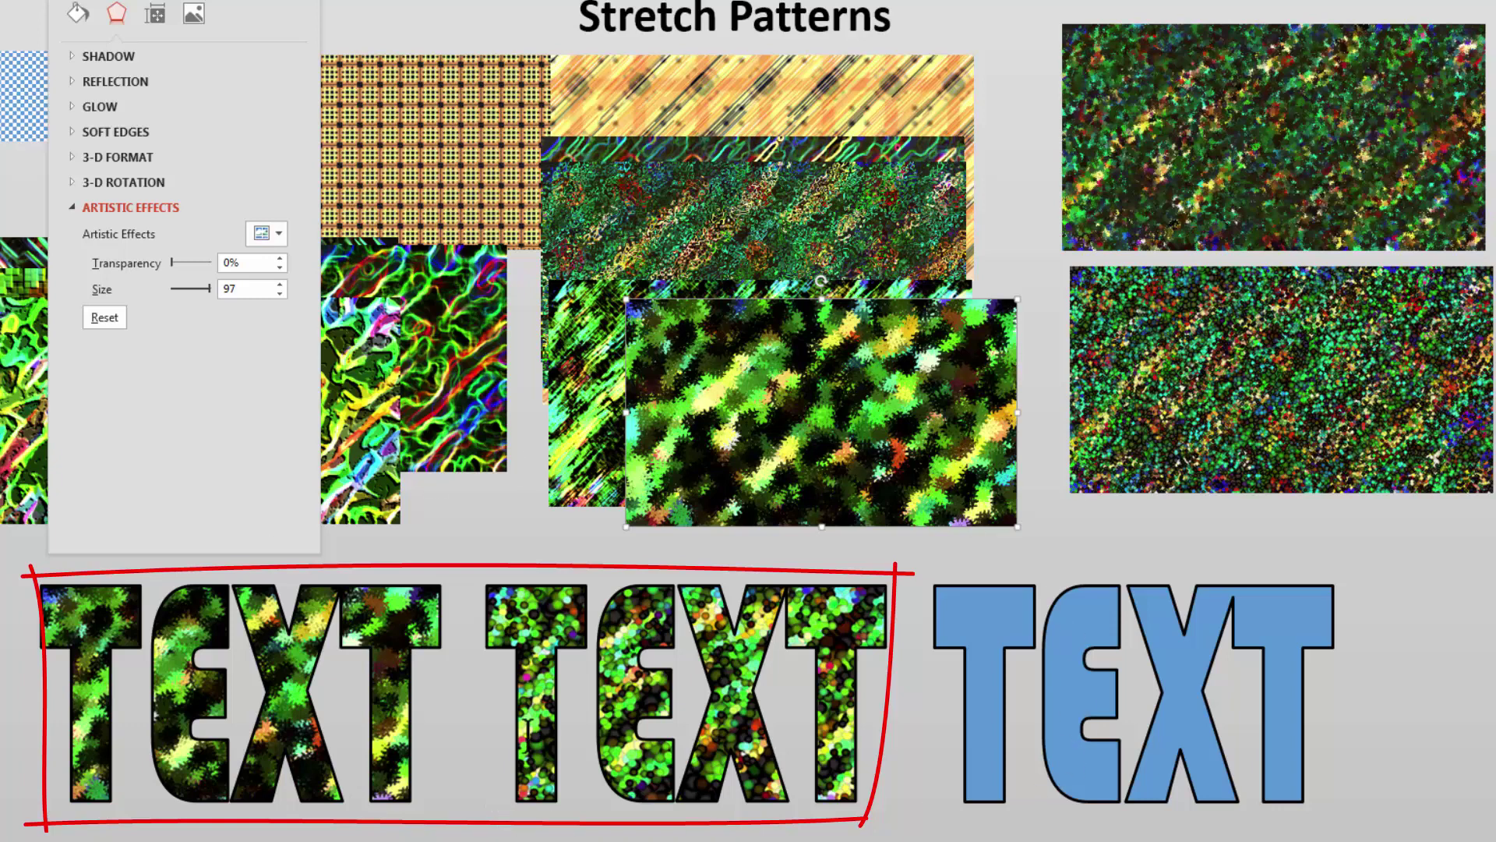
pyautogui.moveTo(789, 408); pyautogui.dragTo(761, 201)
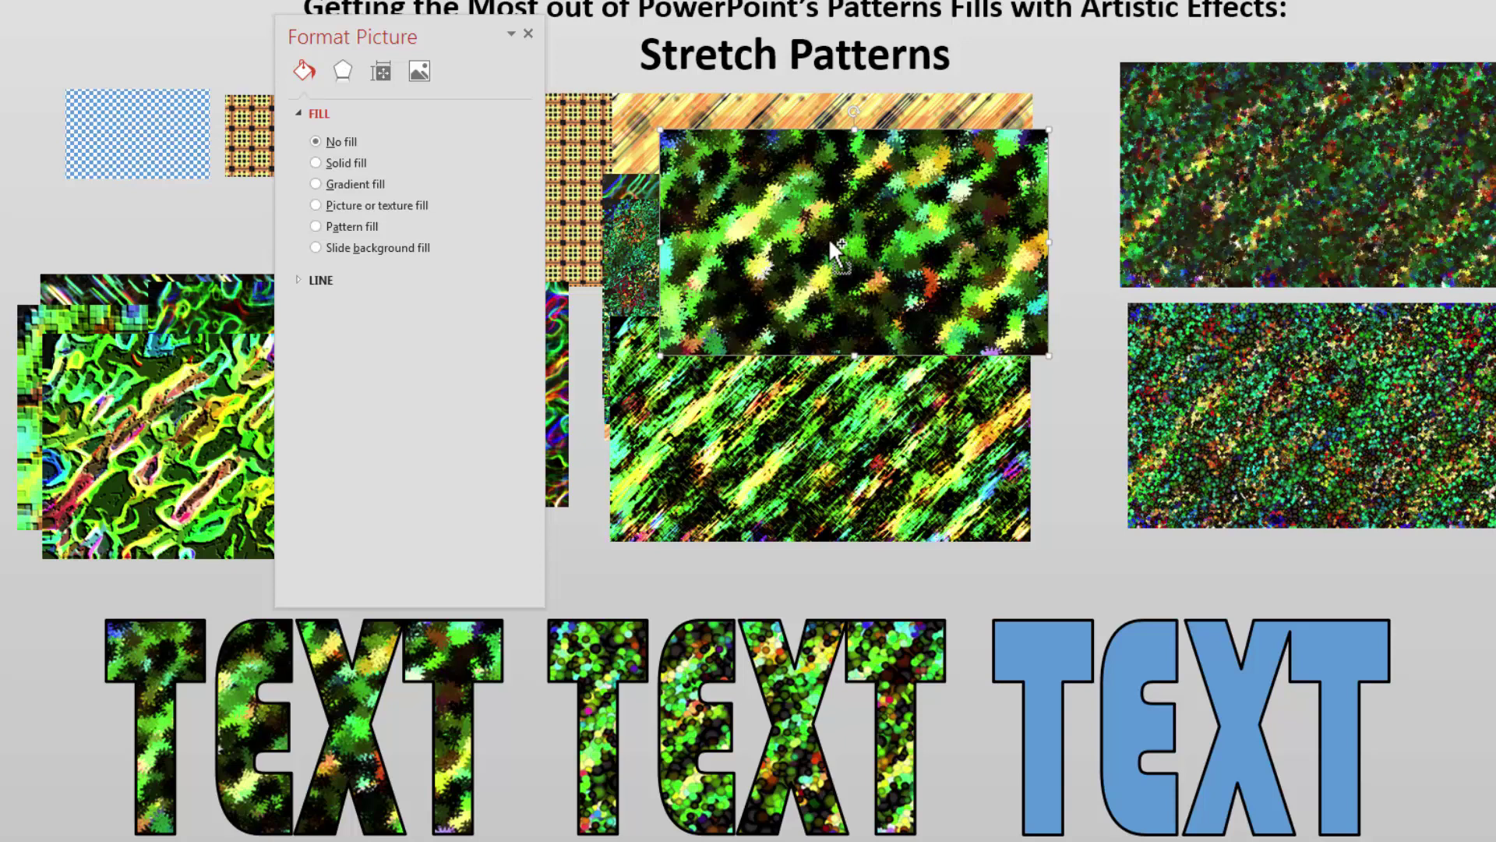
pyautogui.hotkey('ctrl', 'v')
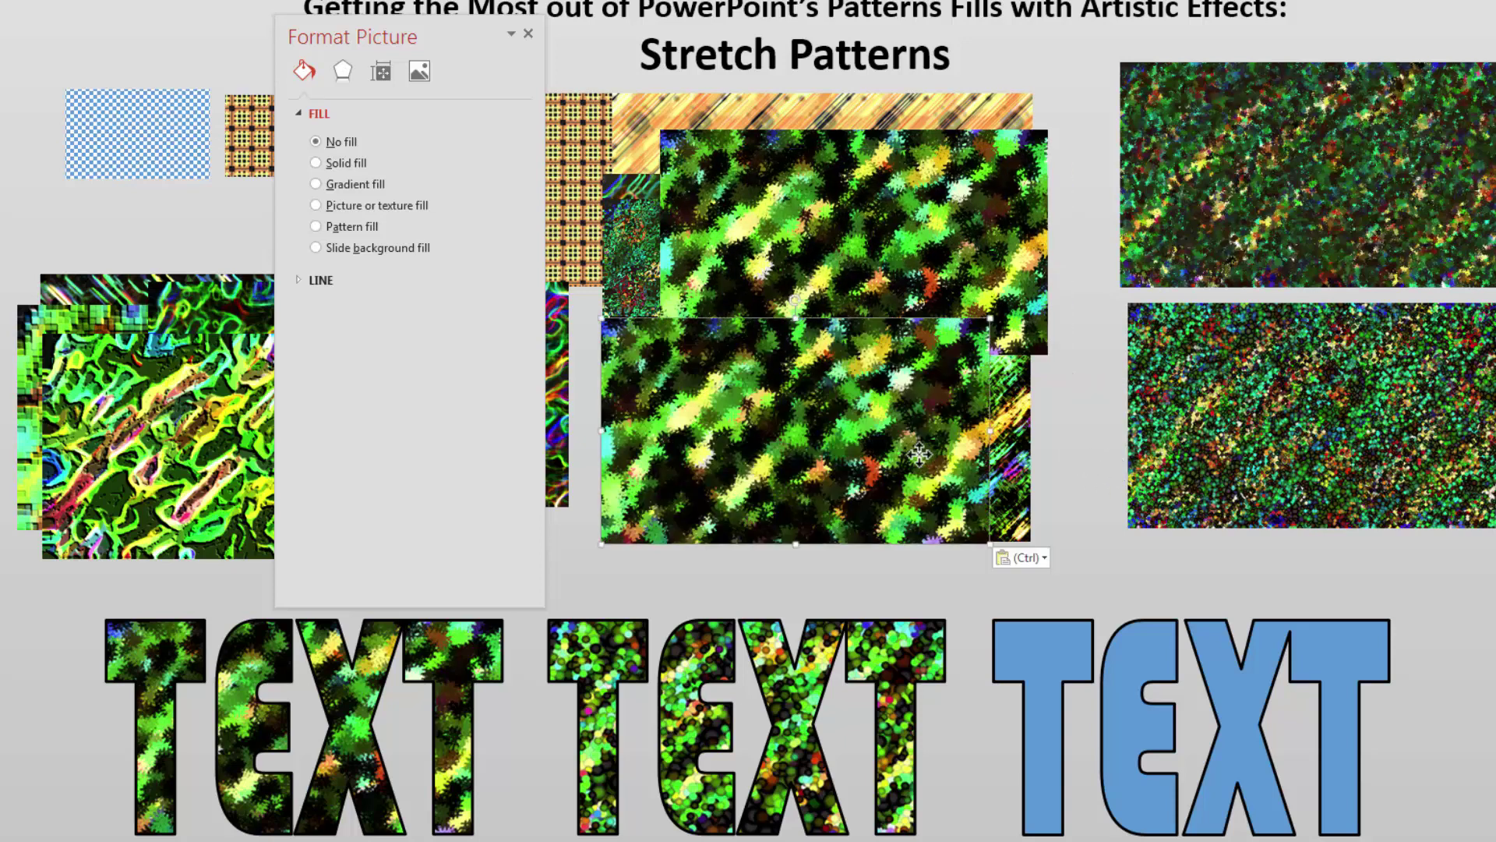
pyautogui.moveTo(1086, 467); pyautogui.dragTo(547, 331)
# Try the Paint Brush artistic effect with brush size 2 on the pasted Marker copy
pyautogui.click(343, 71)
pyautogui.click(357, 263)
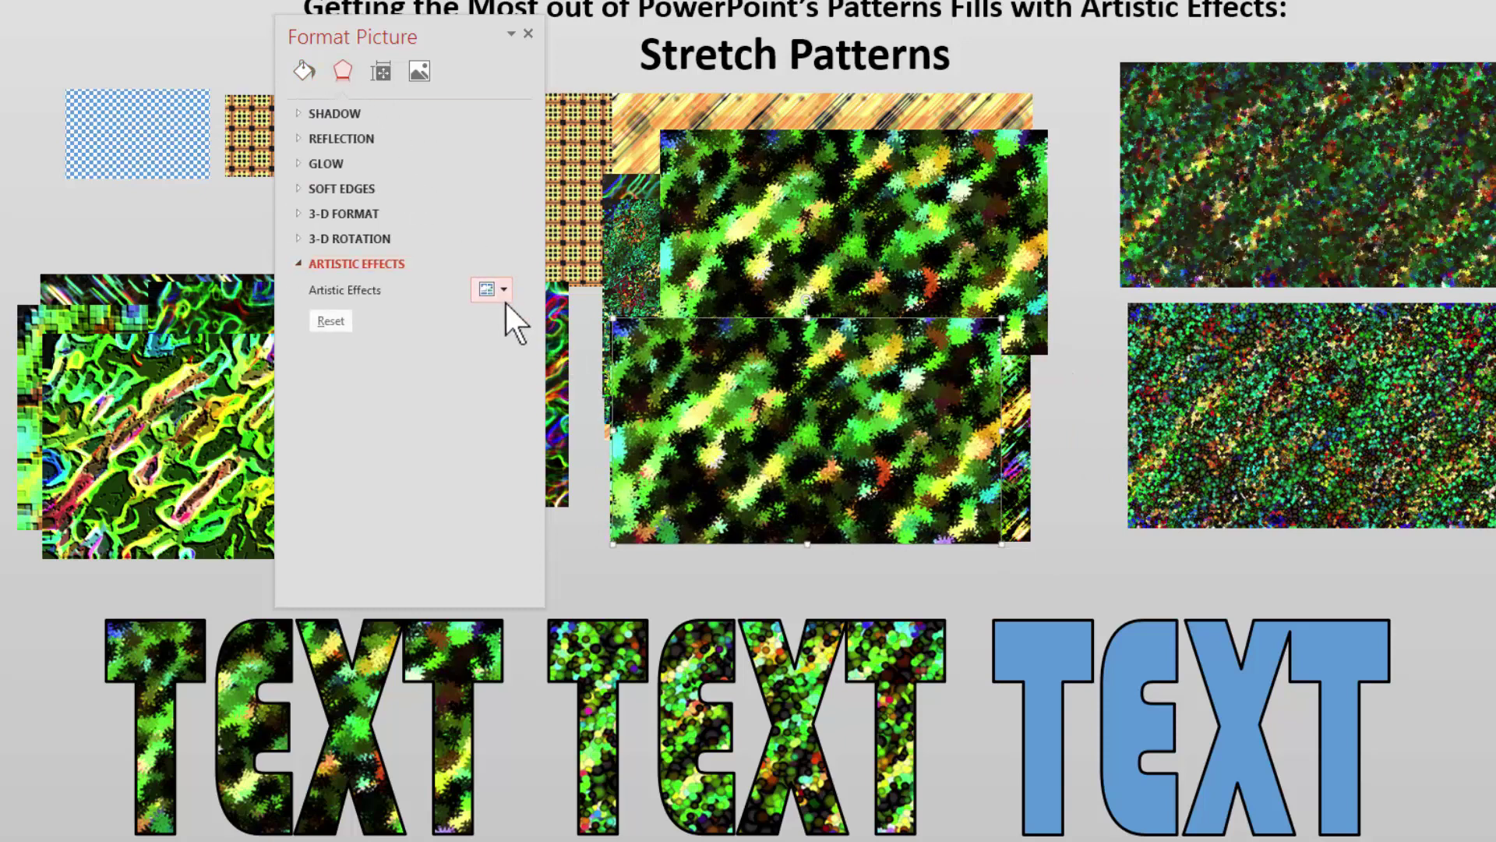
pyautogui.click(504, 294)
pyautogui.click(635, 365)
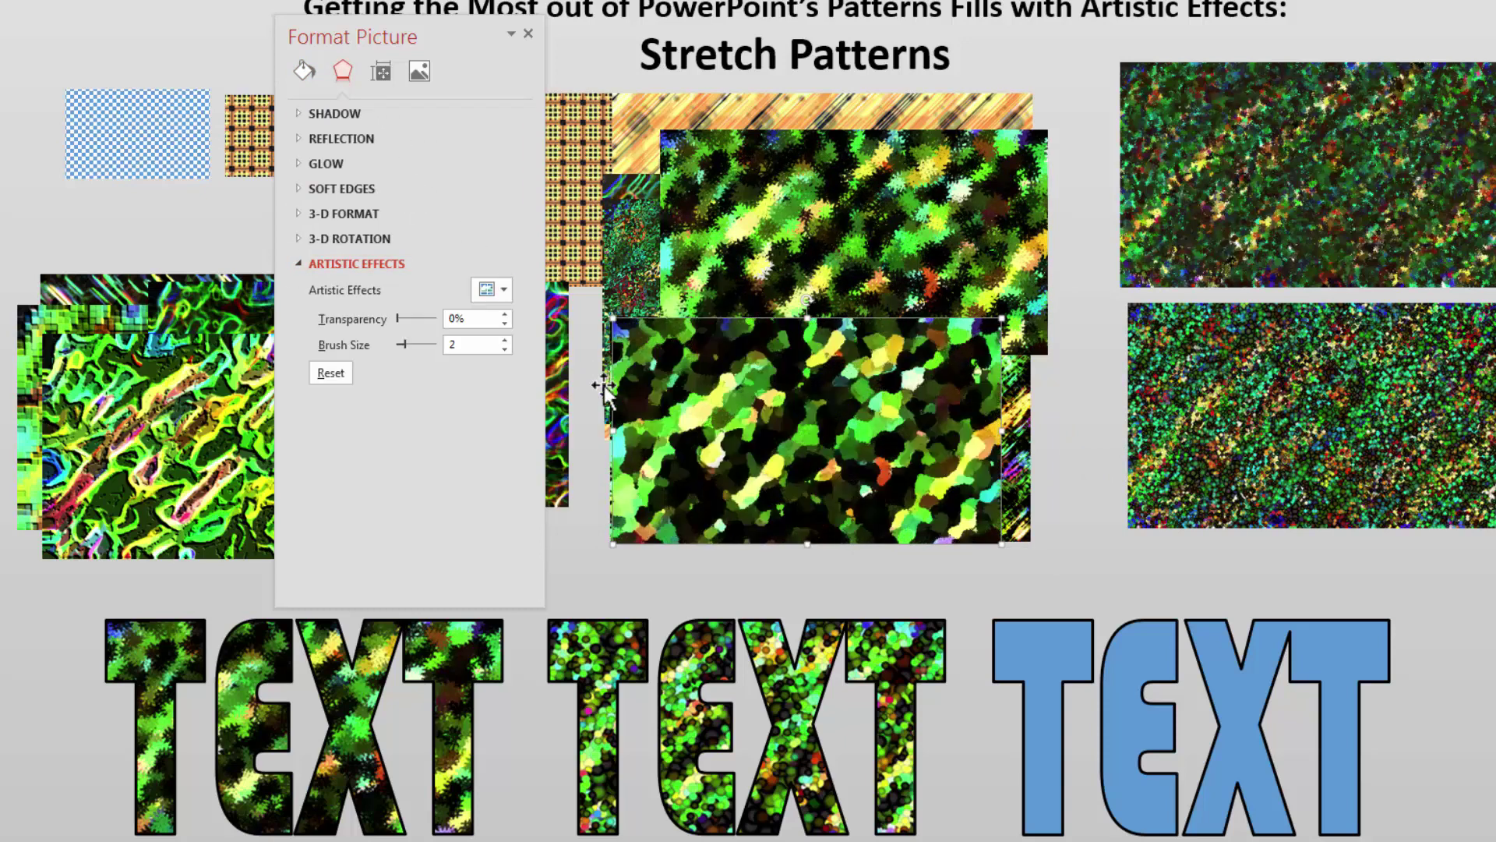
# Try Paint Strokes with intensity 0 on the pasted copy, then replace it with a brush-based artistic effect at brush size 0
pyautogui.click(502, 290)
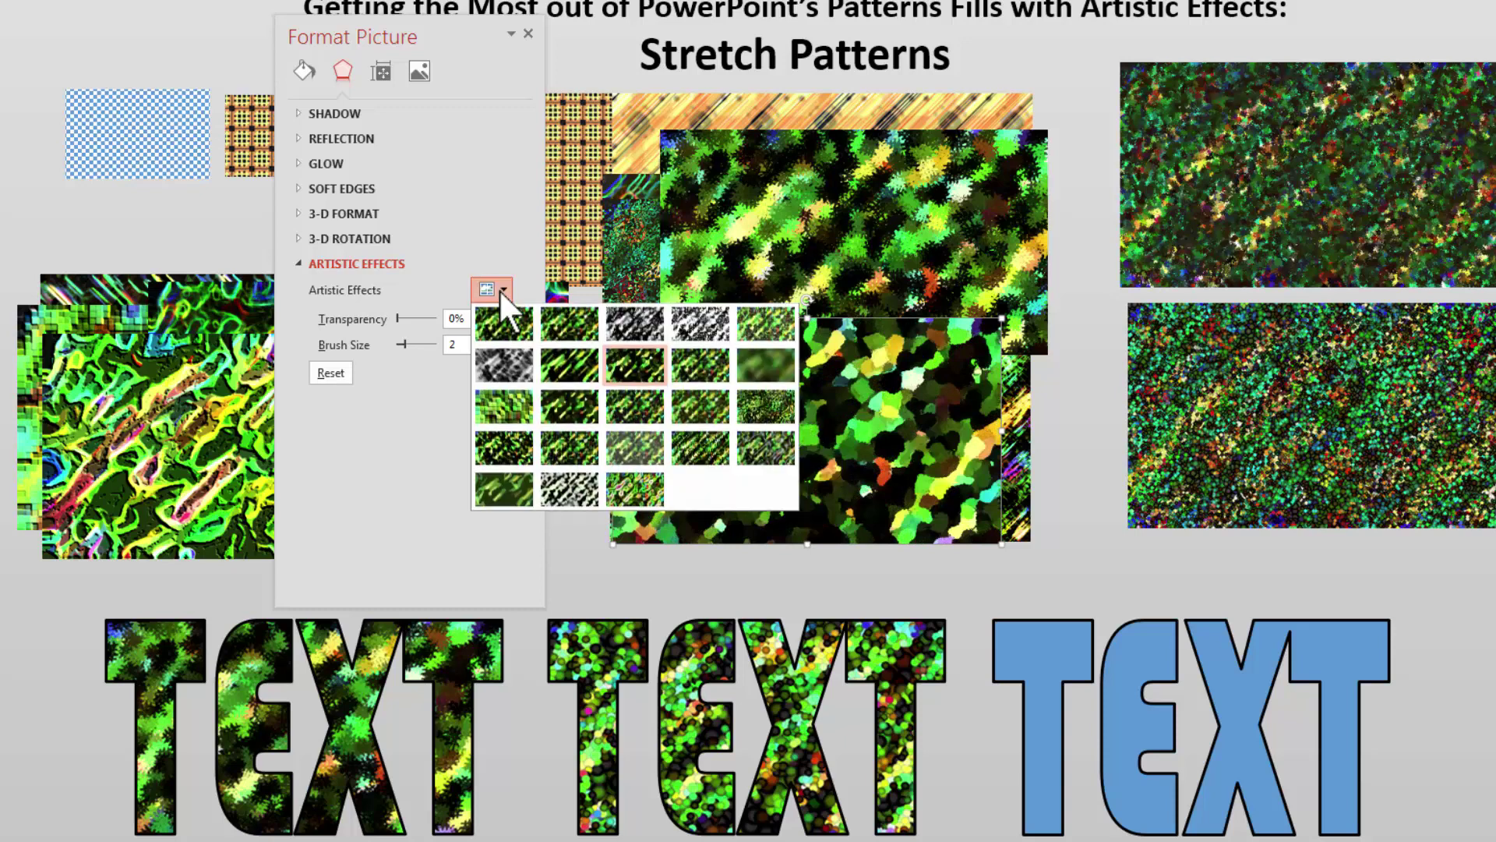
pyautogui.click(554, 355)
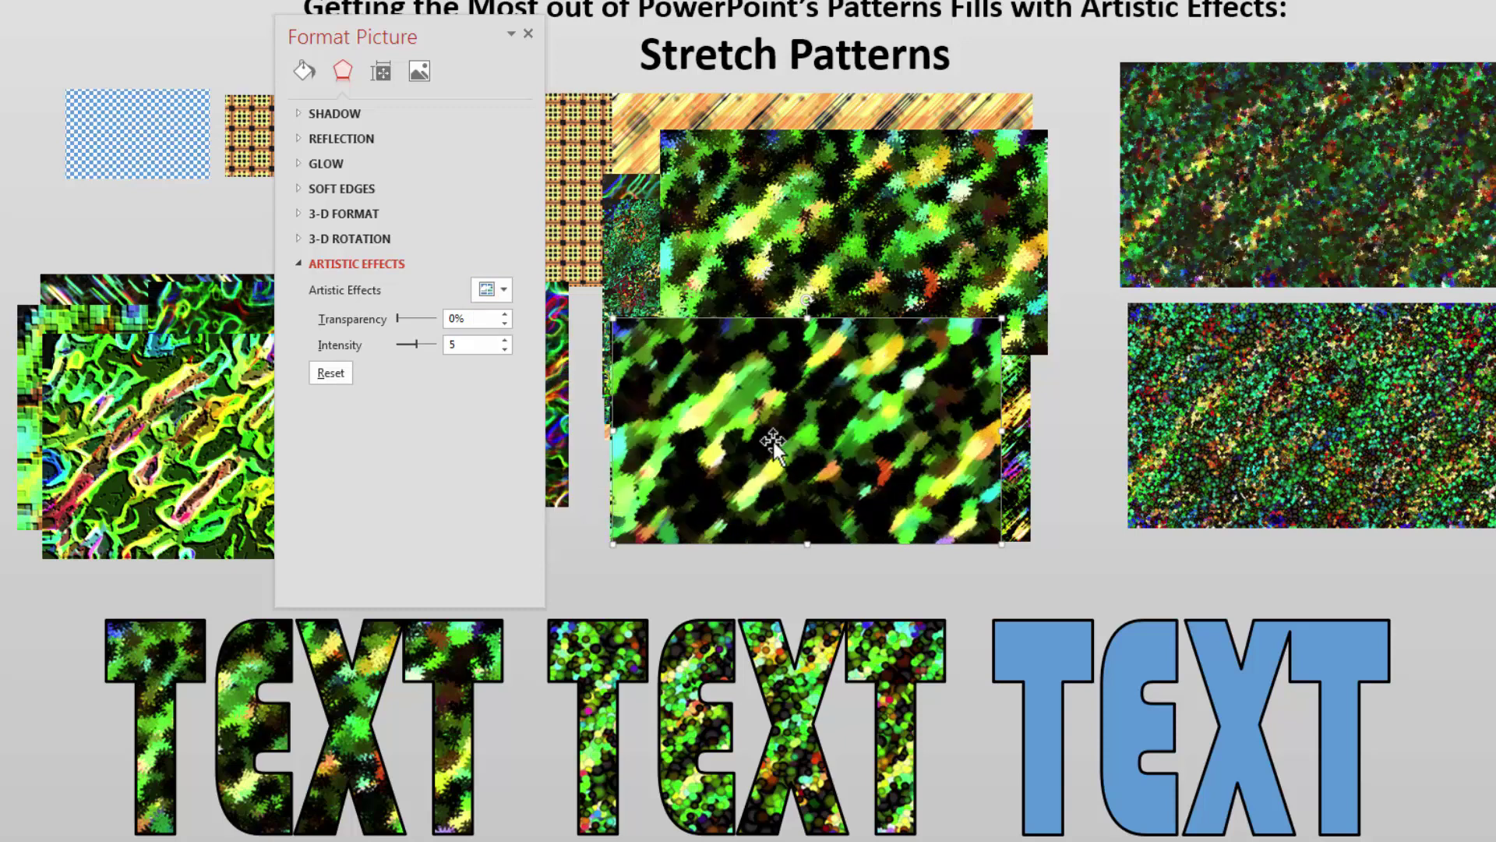
pyautogui.moveTo(767, 448); pyautogui.dragTo(786, 442)
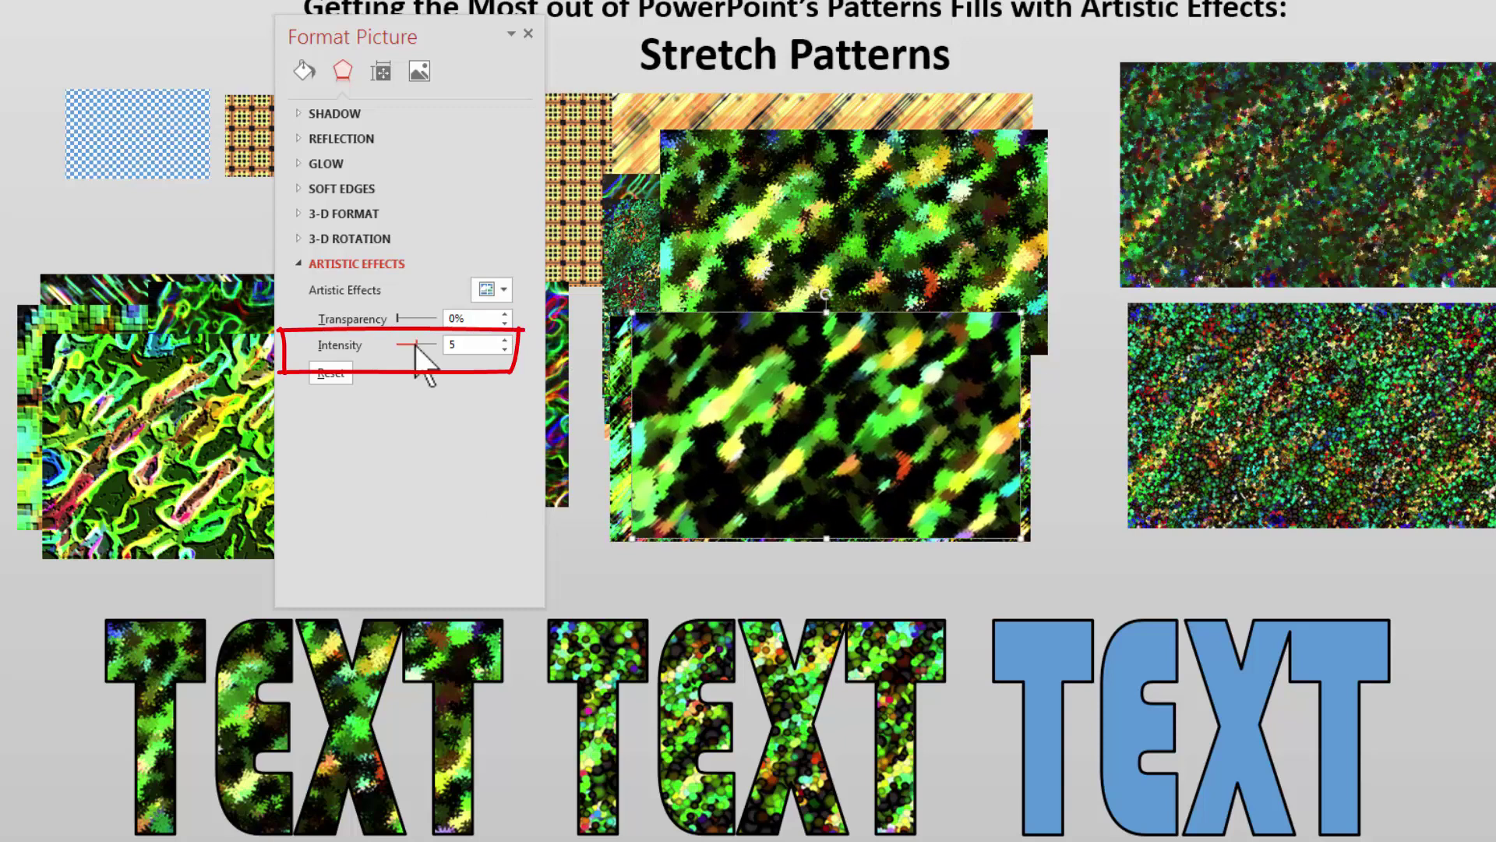
pyautogui.moveTo(417, 344); pyautogui.dragTo(397, 344)
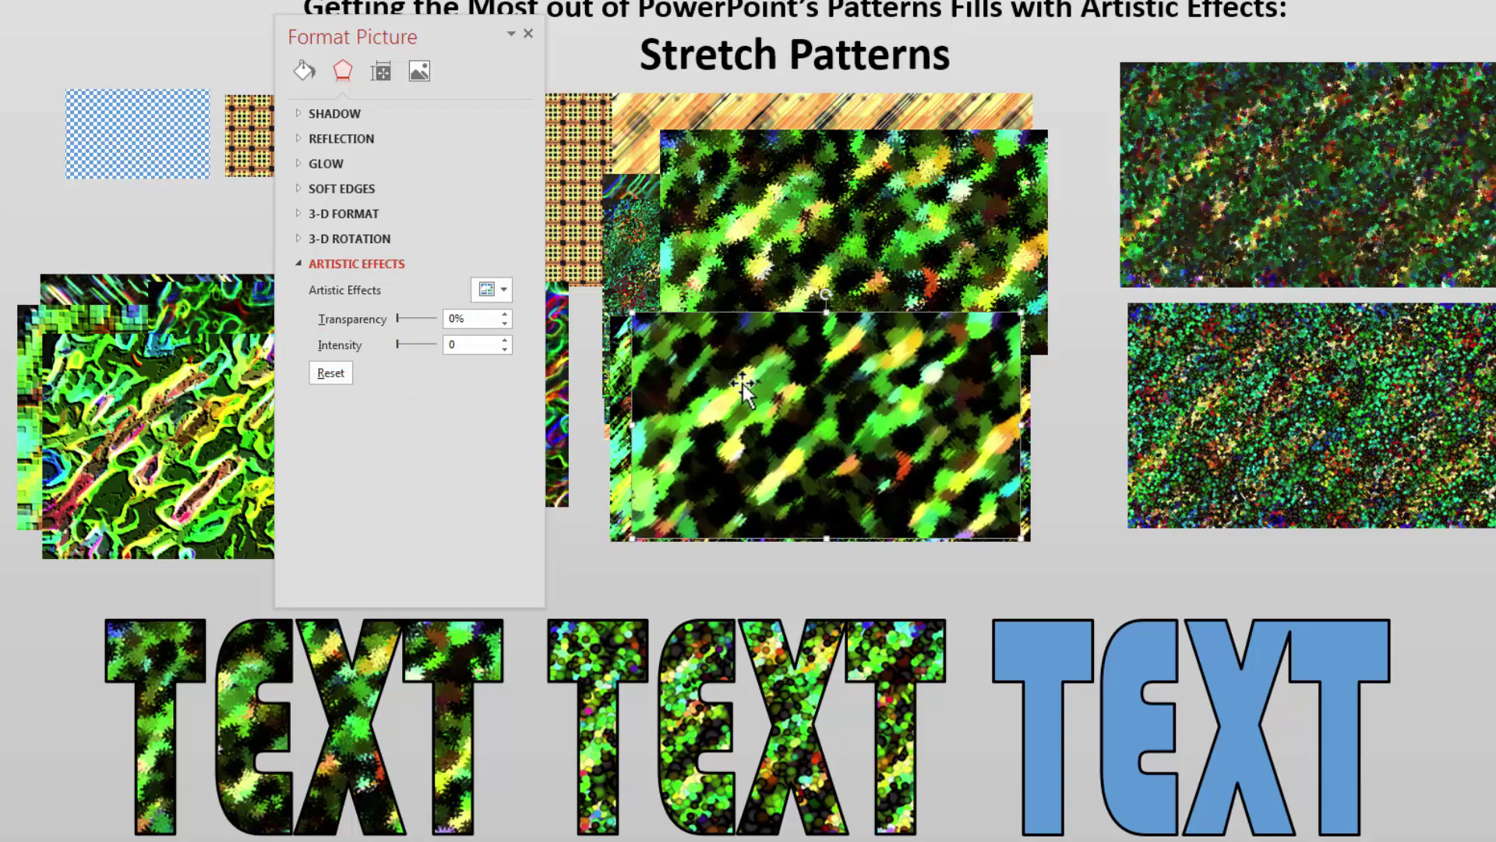
pyautogui.click(507, 296)
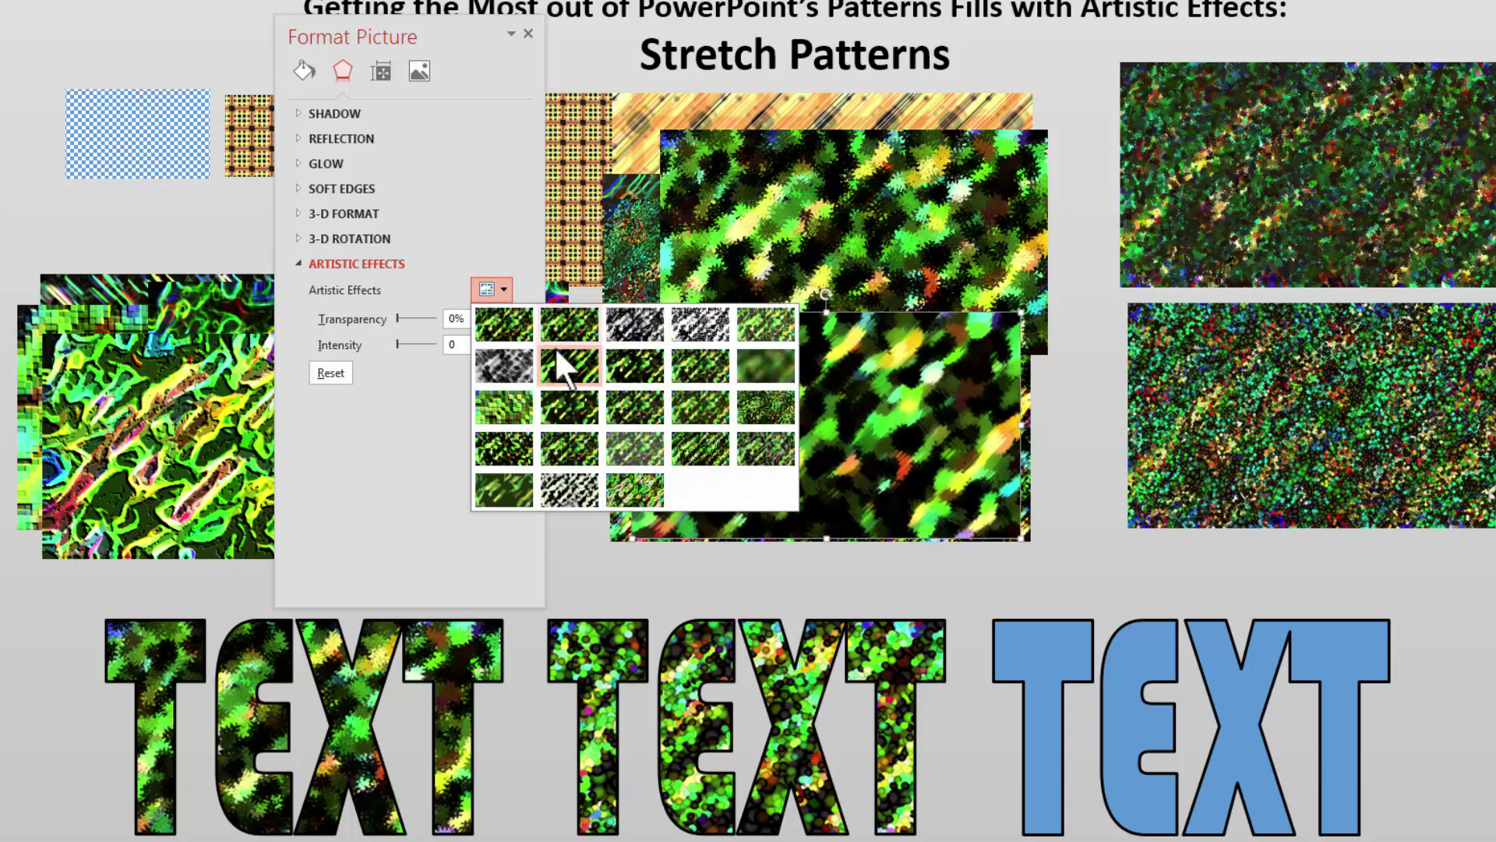
pyautogui.click(560, 366)
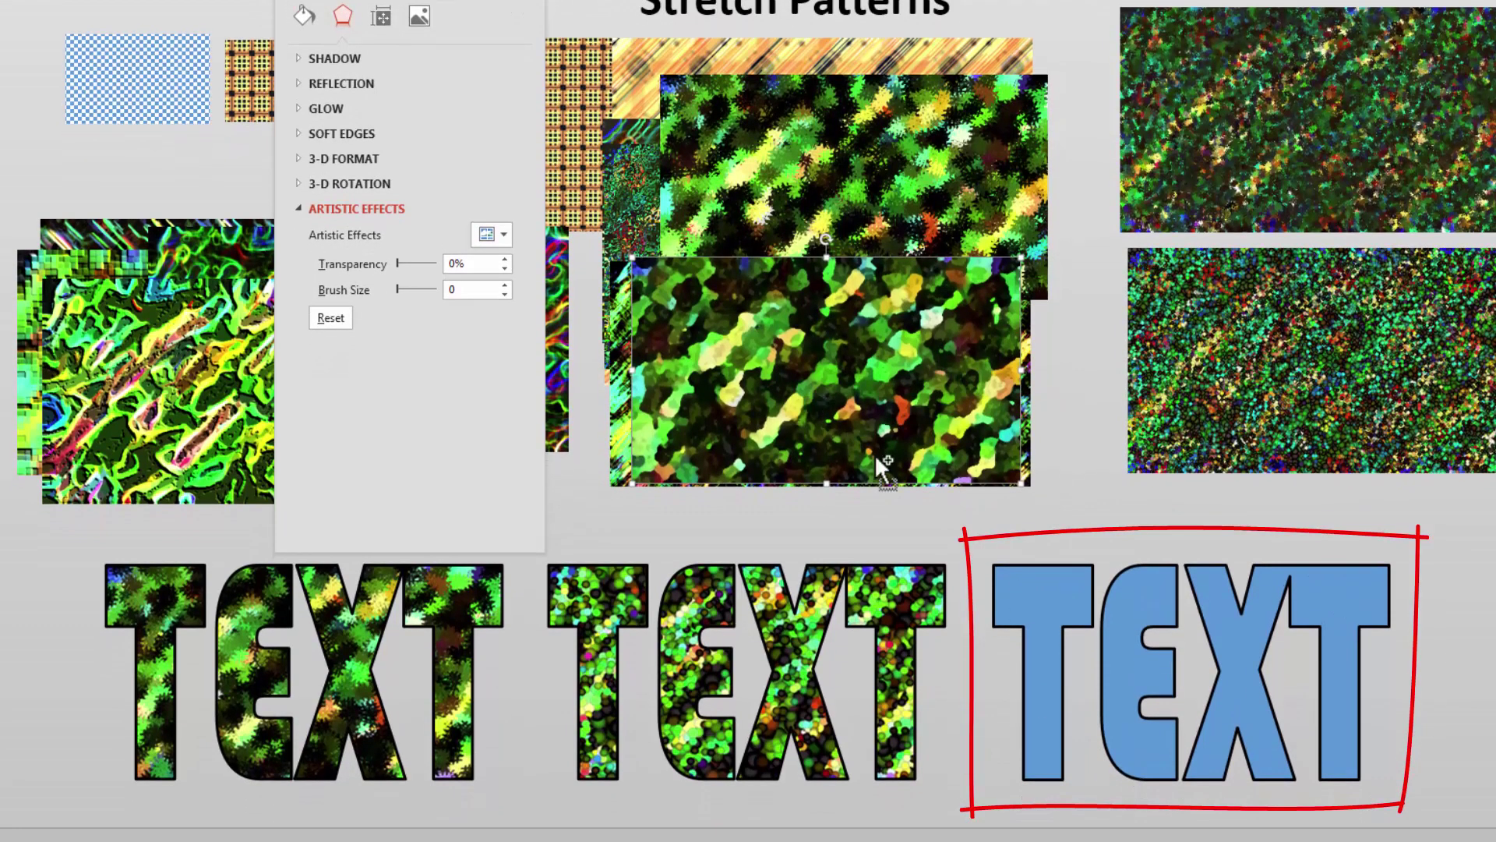
# Fill the third TEXT word with the brush-effect picture from the clipboard, using its shape picture fill
pyautogui.click(1128, 634)
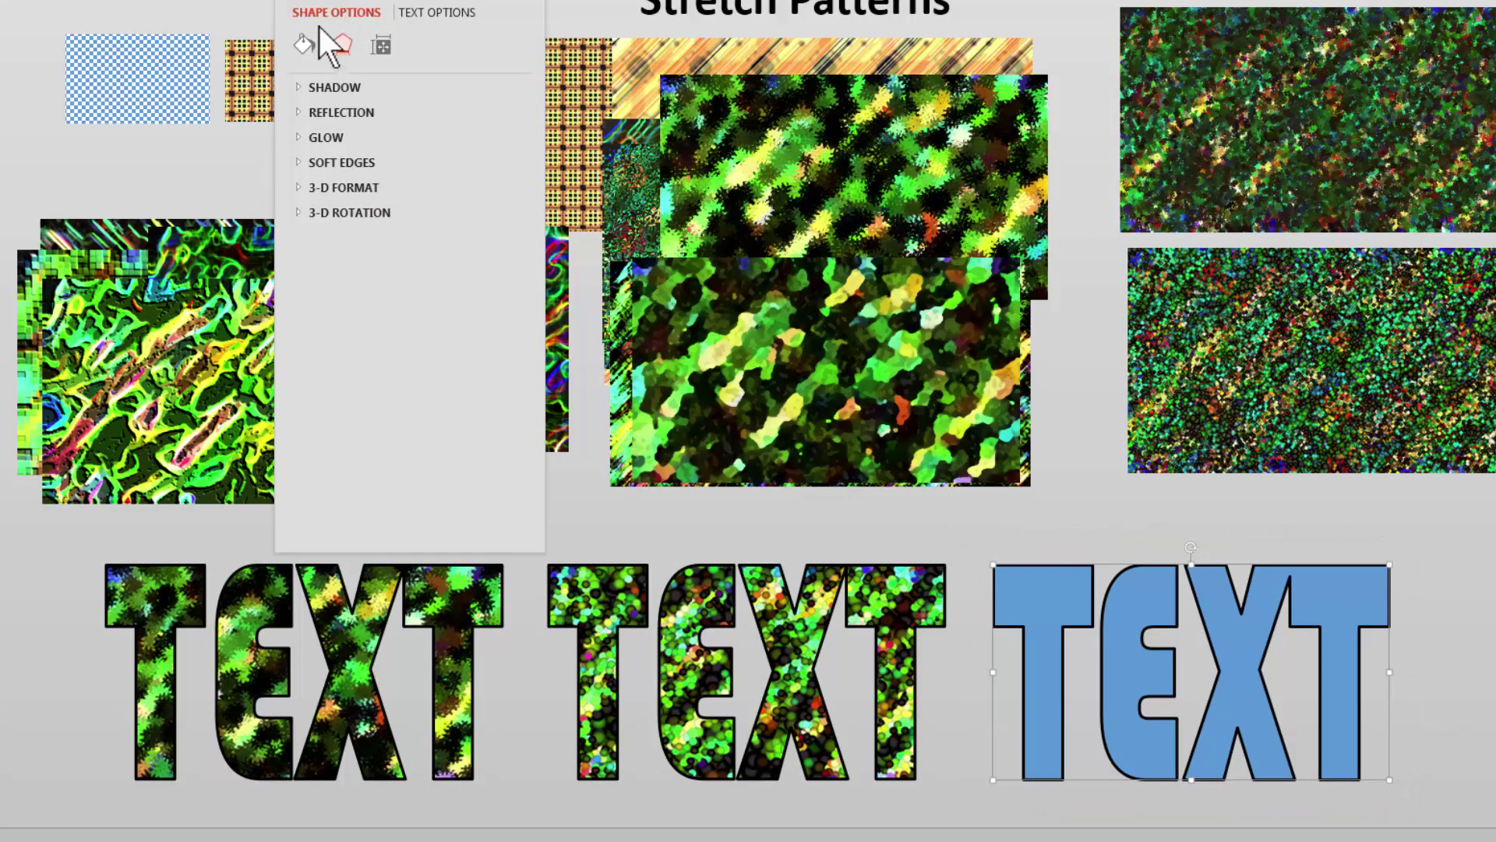
pyautogui.click(306, 45)
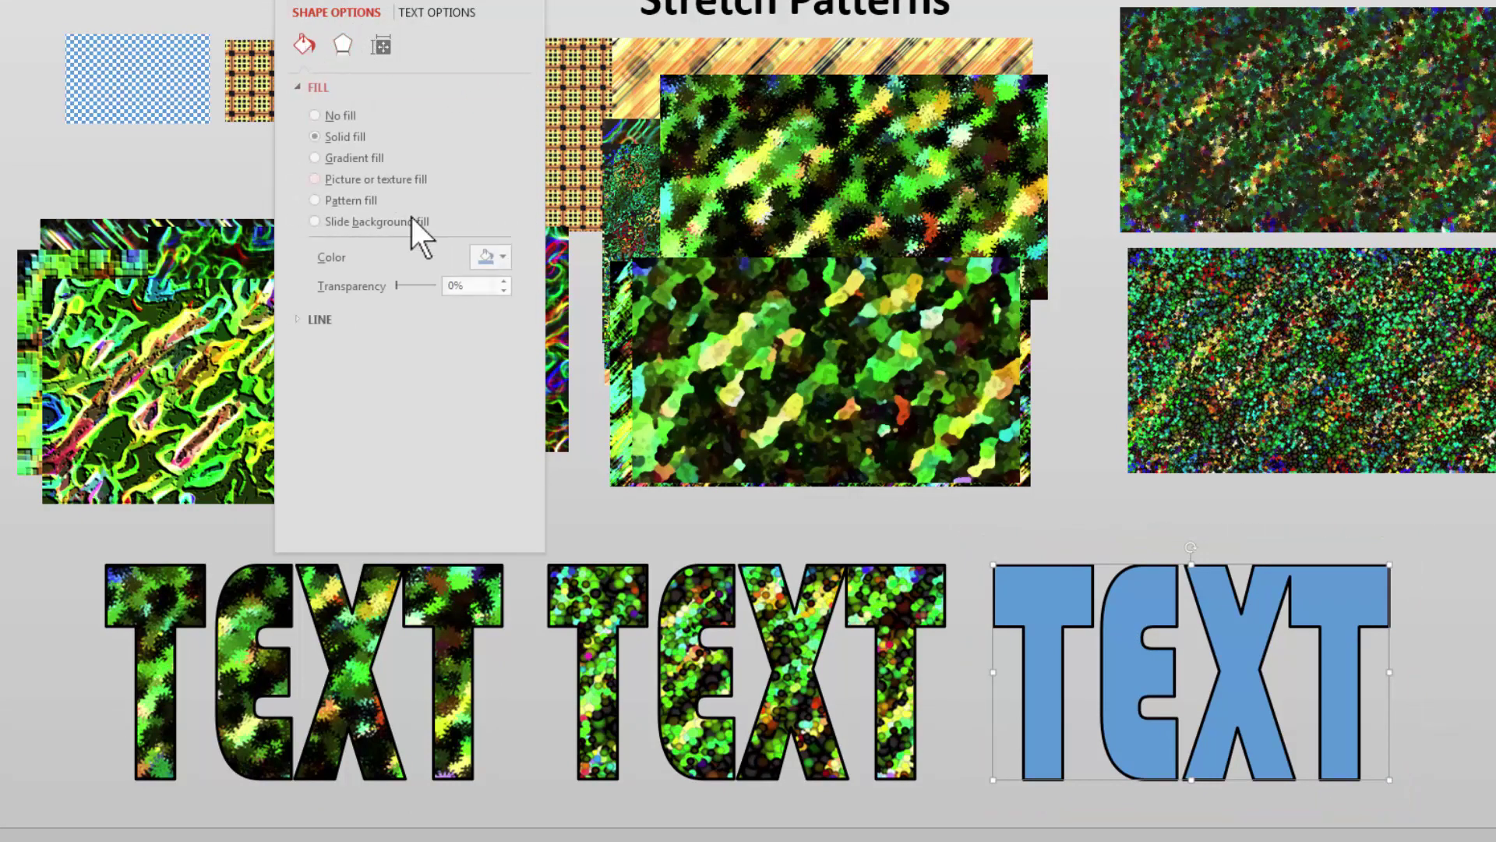
pyautogui.click(368, 180)
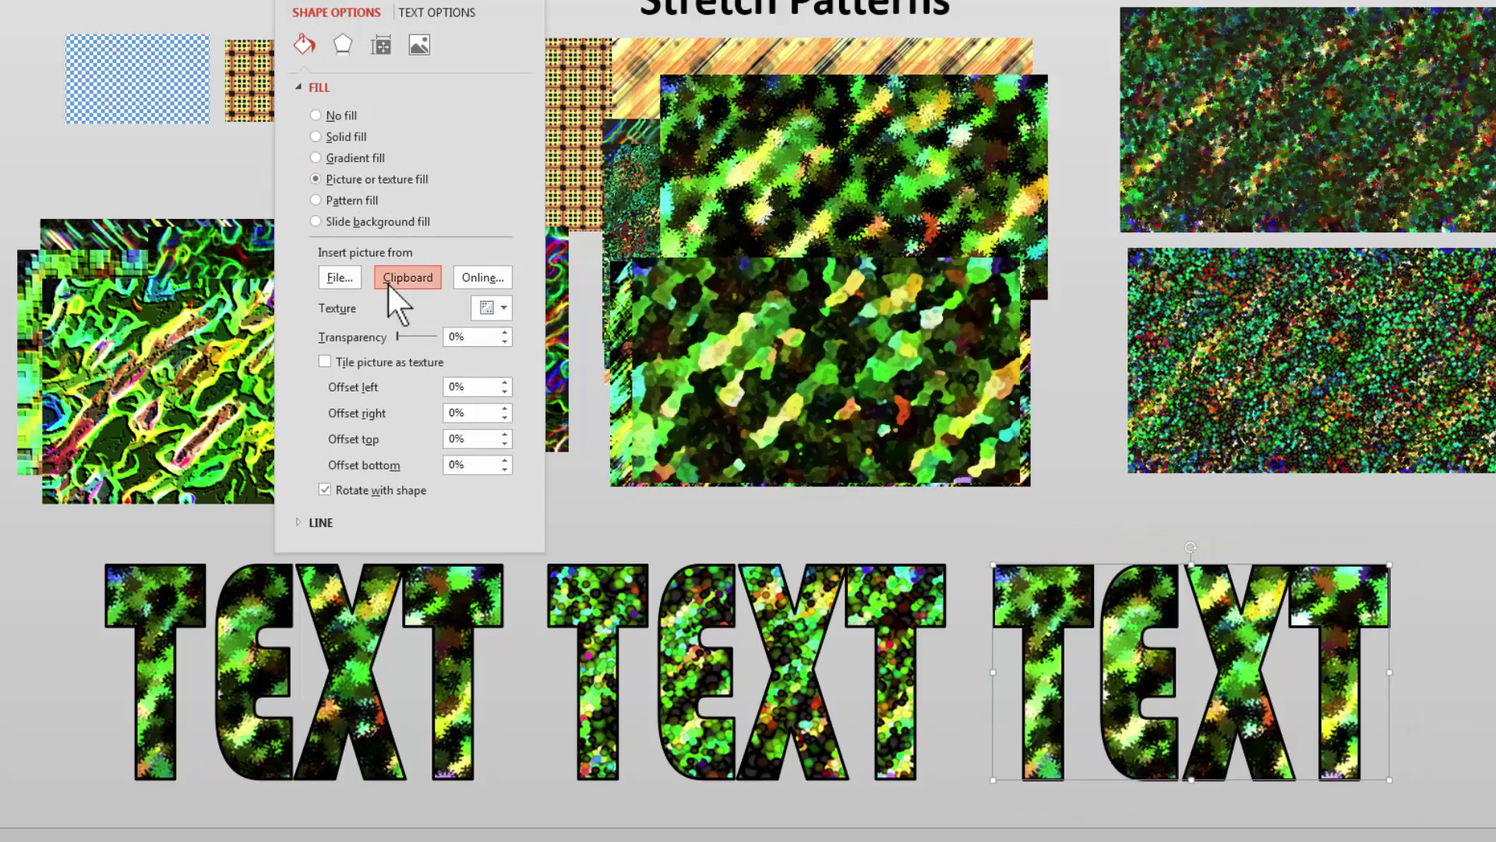
pyautogui.click(407, 277)
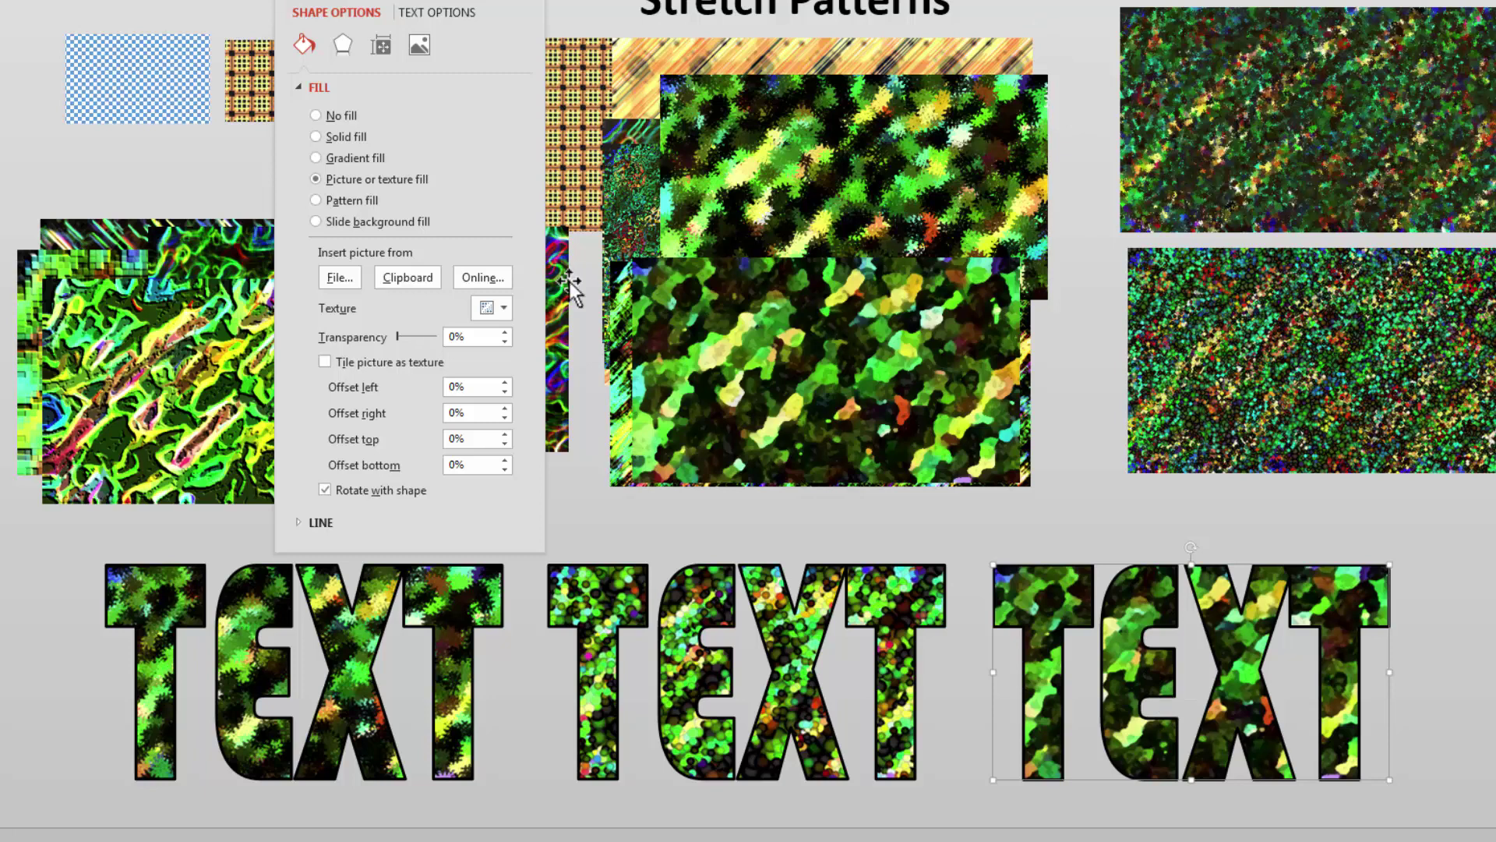
# Set the brightness of the third TEXT word's picture fill to 33%
pyautogui.click(419, 44)
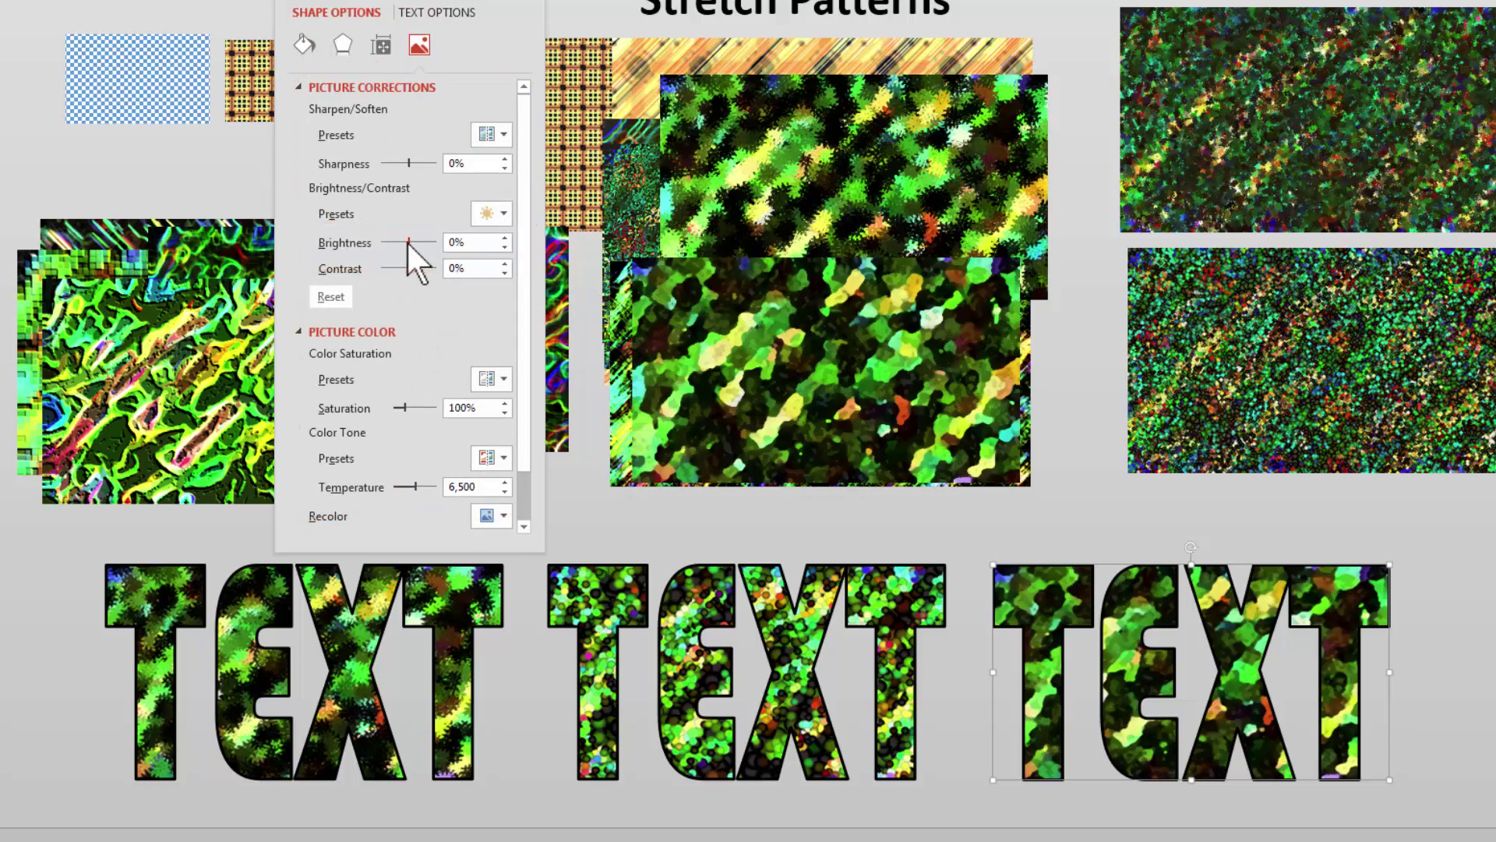
pyautogui.moveTo(408, 243); pyautogui.dragTo(419, 243)
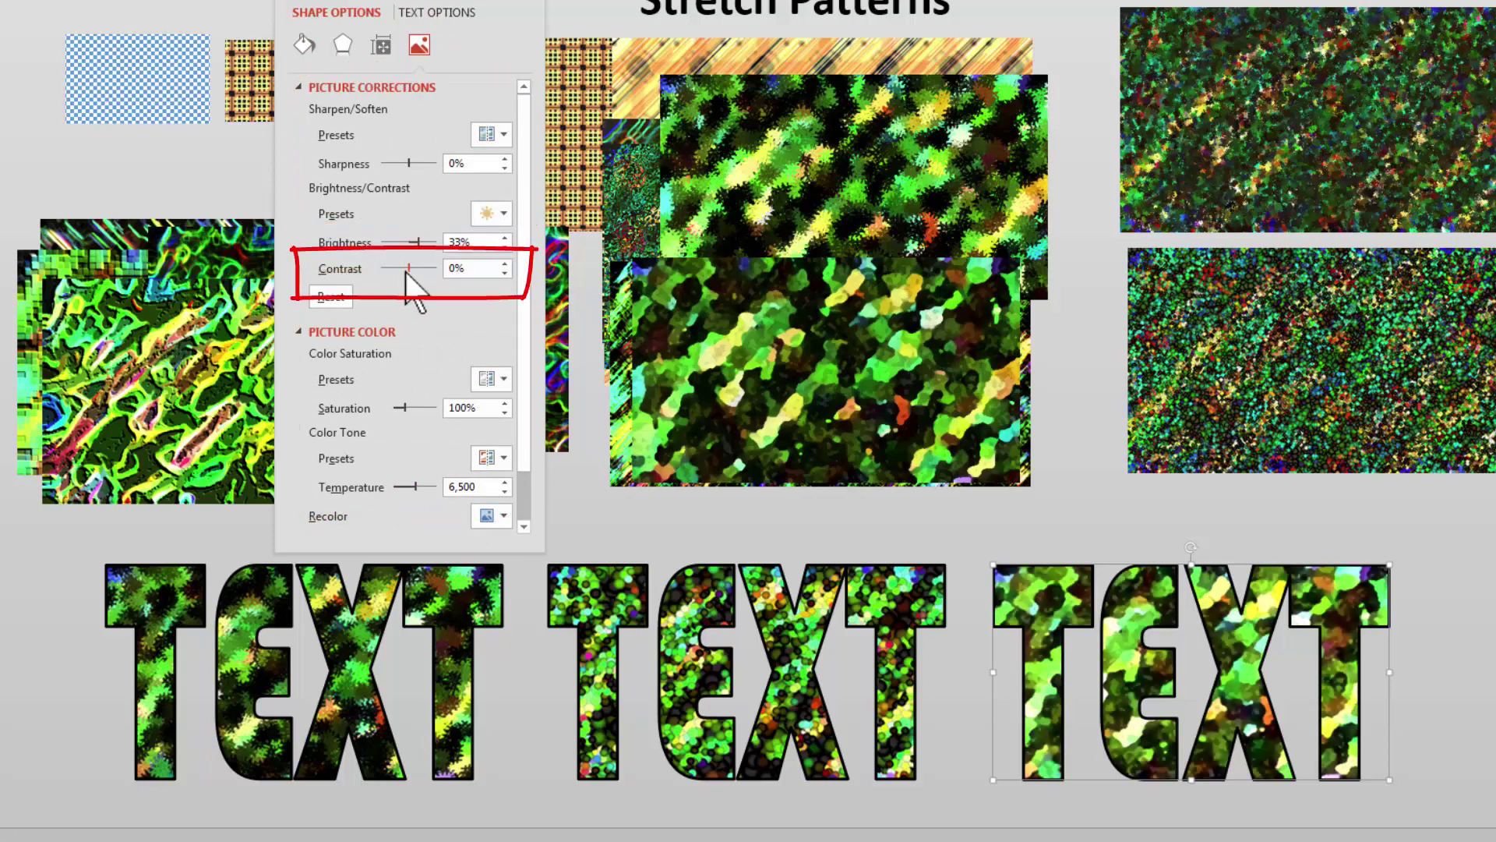
pyautogui.click(343, 44)
pyautogui.click(419, 44)
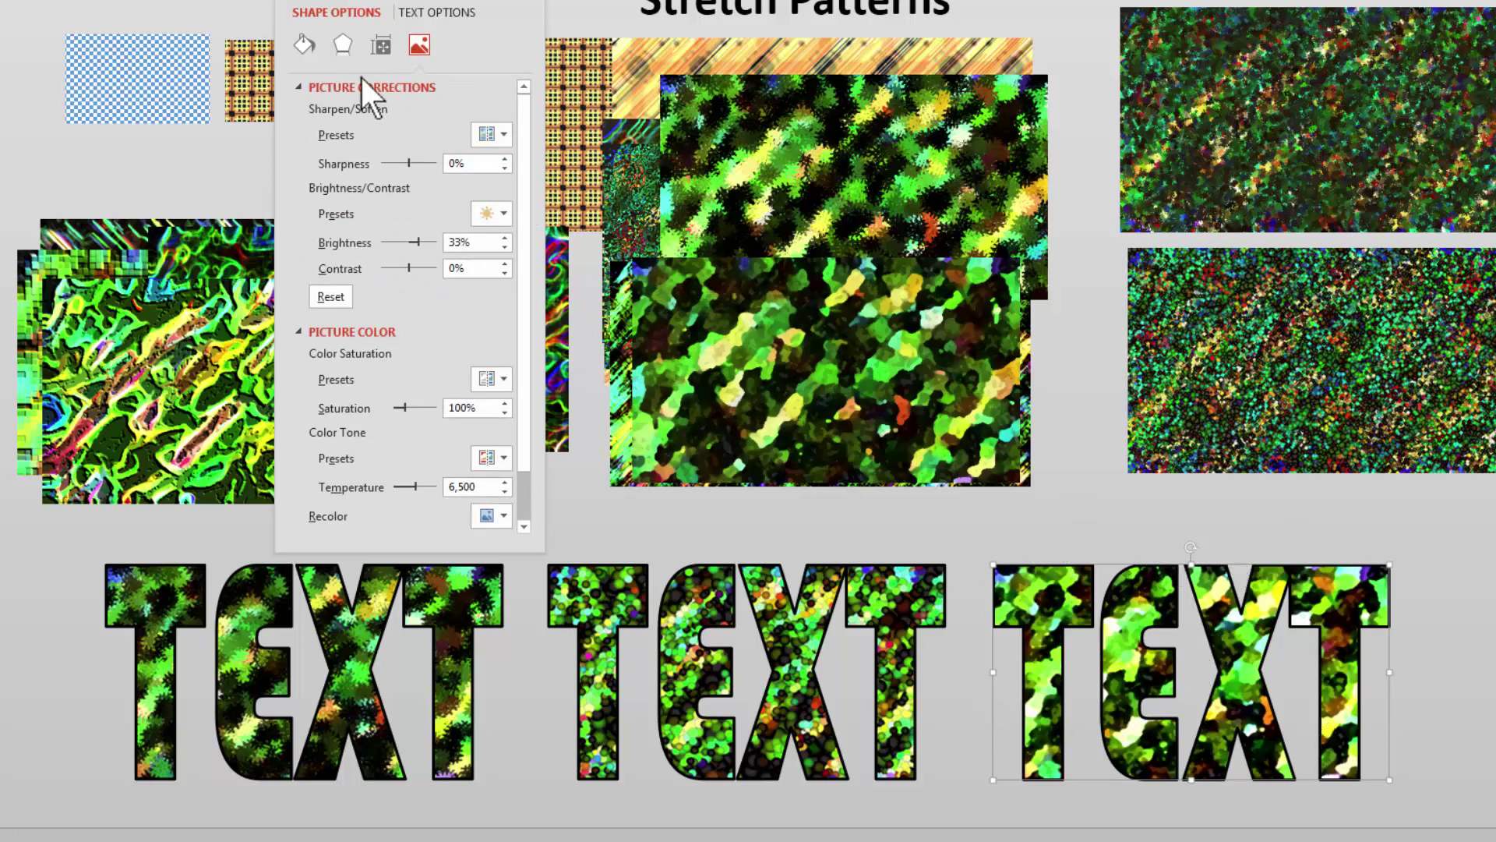
# Apply the Cement artistic effect with crack spacing 0 to the third word's fill, with brightness 27% and contrast -39%
pyautogui.click(343, 45)
pyautogui.click(504, 264)
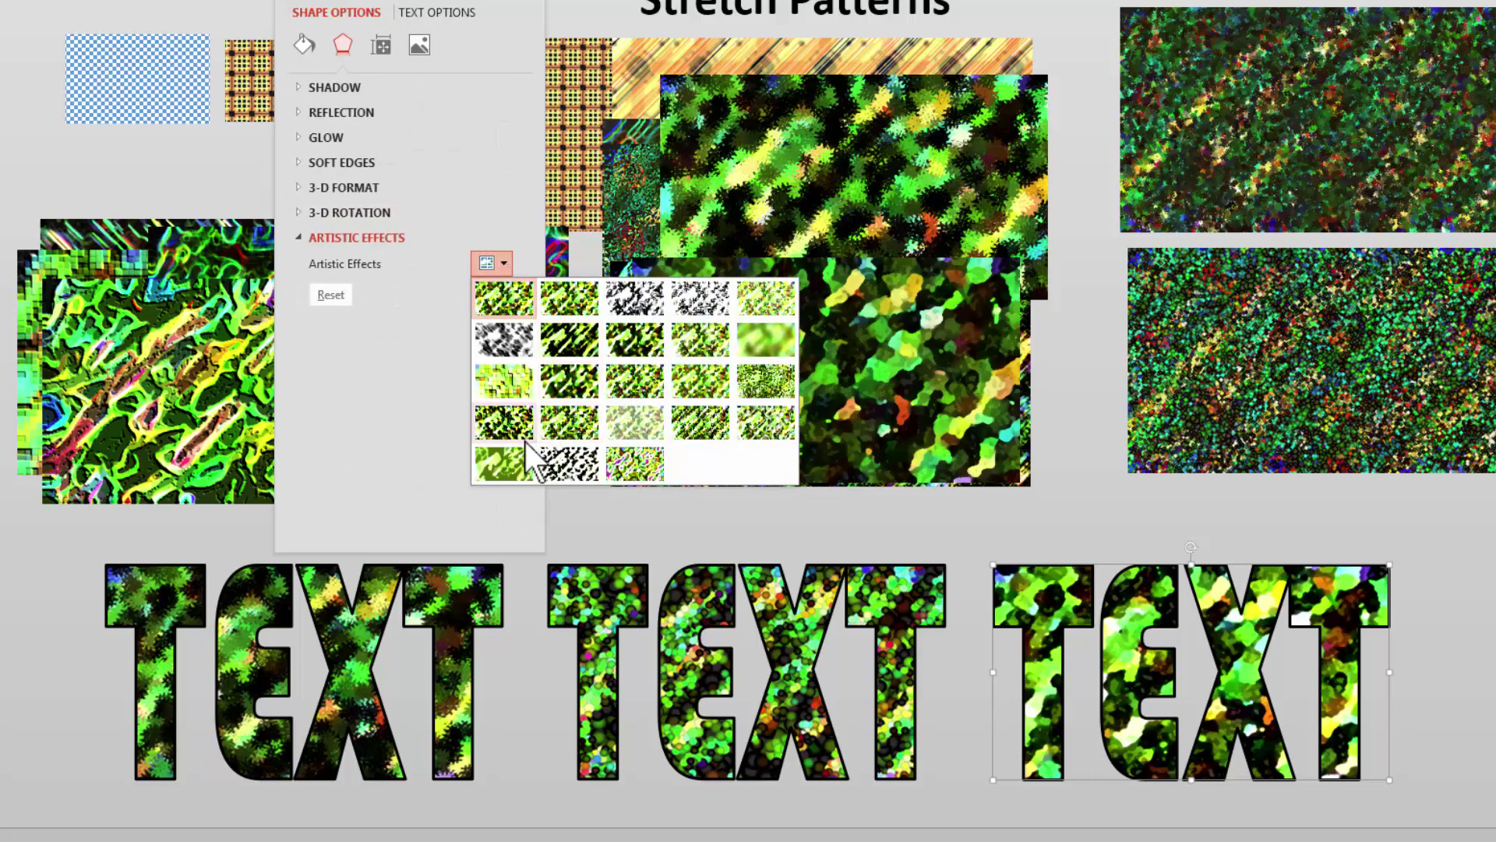
pyautogui.click(503, 419)
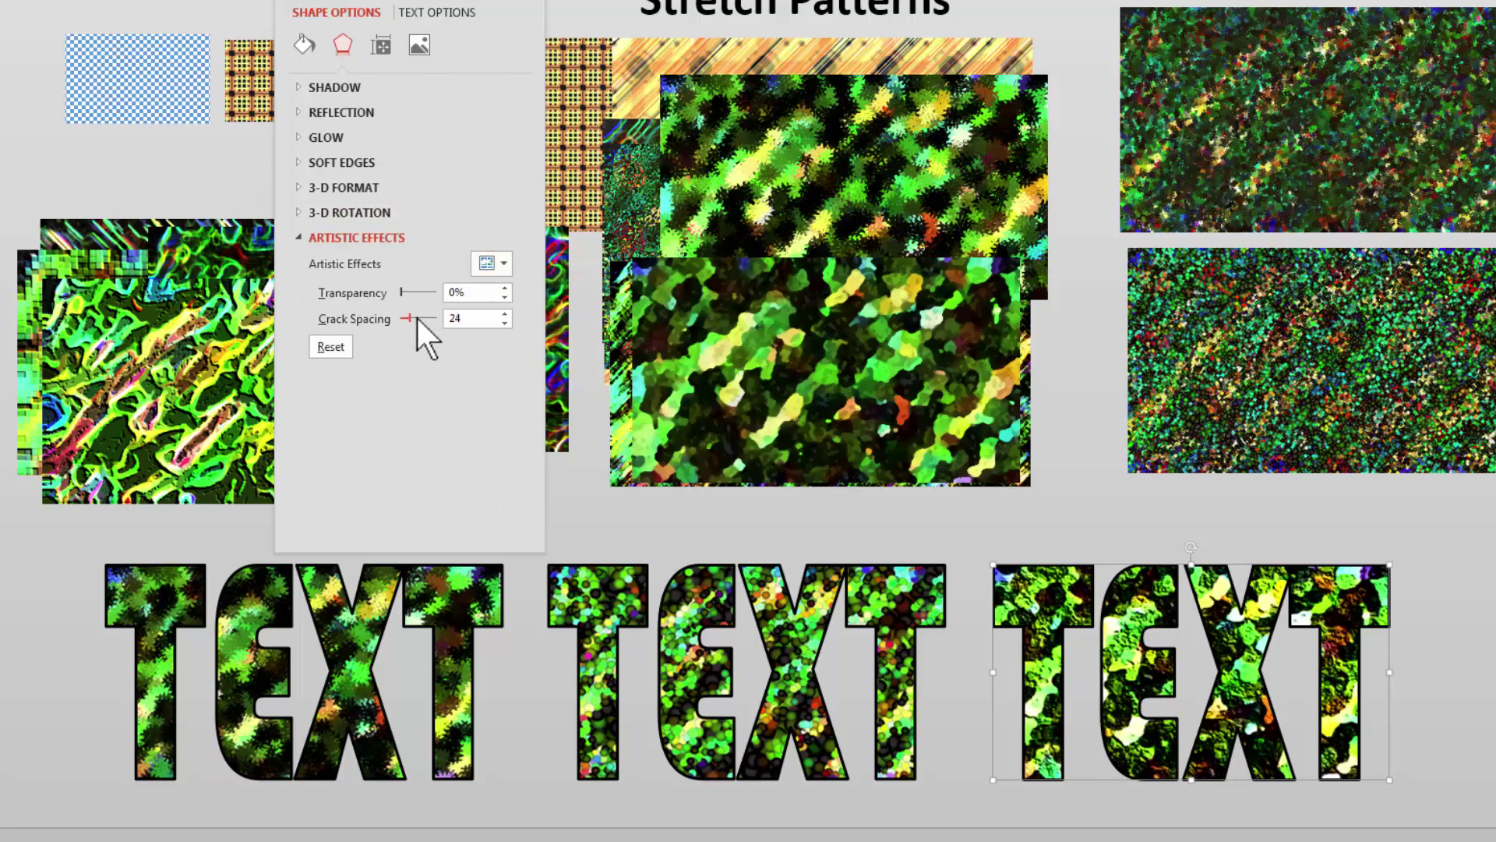
pyautogui.moveTo(418, 318); pyautogui.dragTo(409, 316)
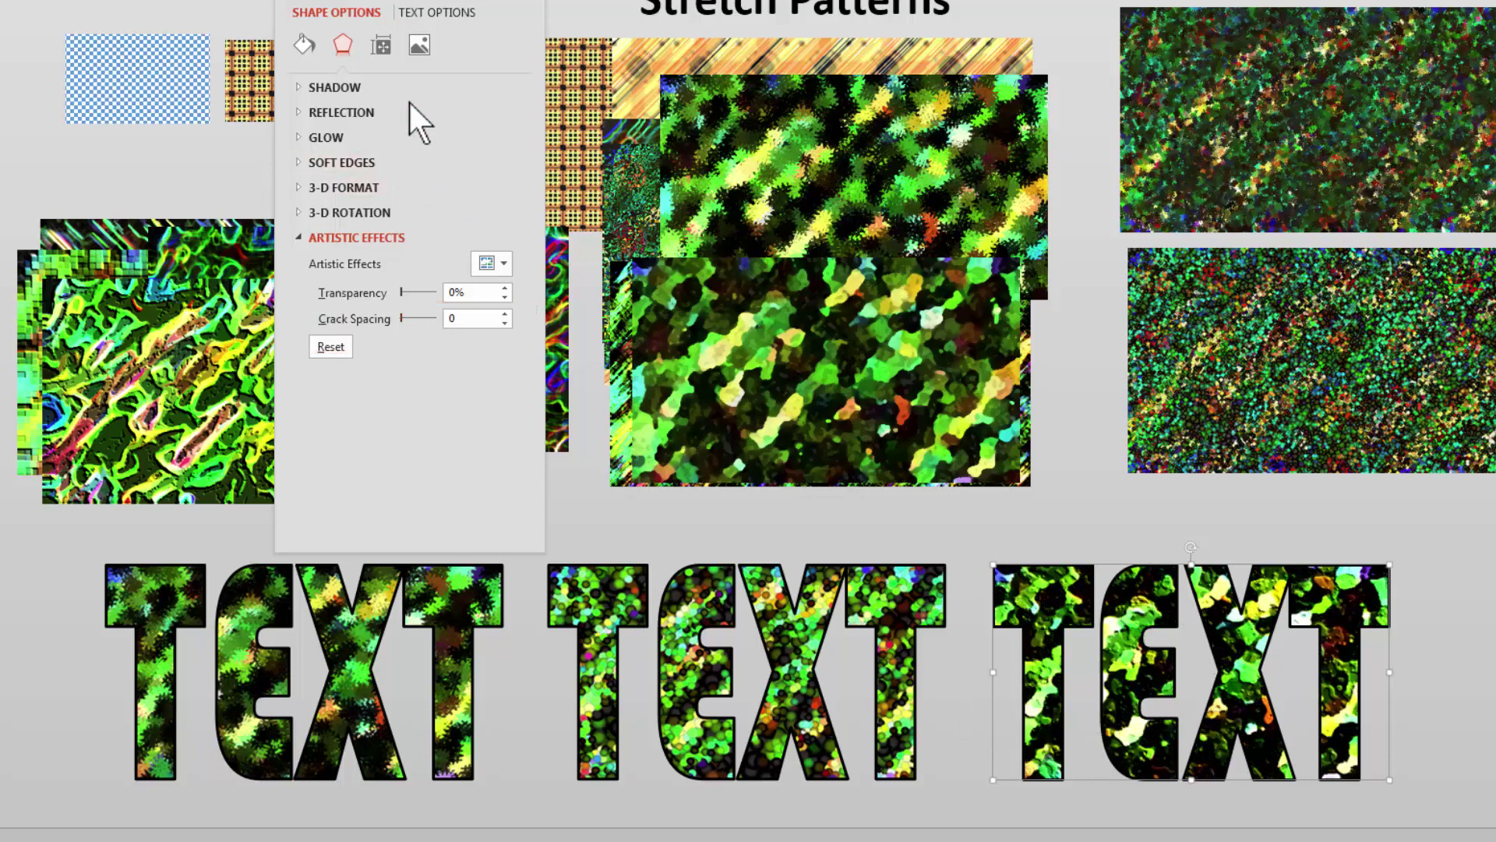
pyautogui.click(415, 45)
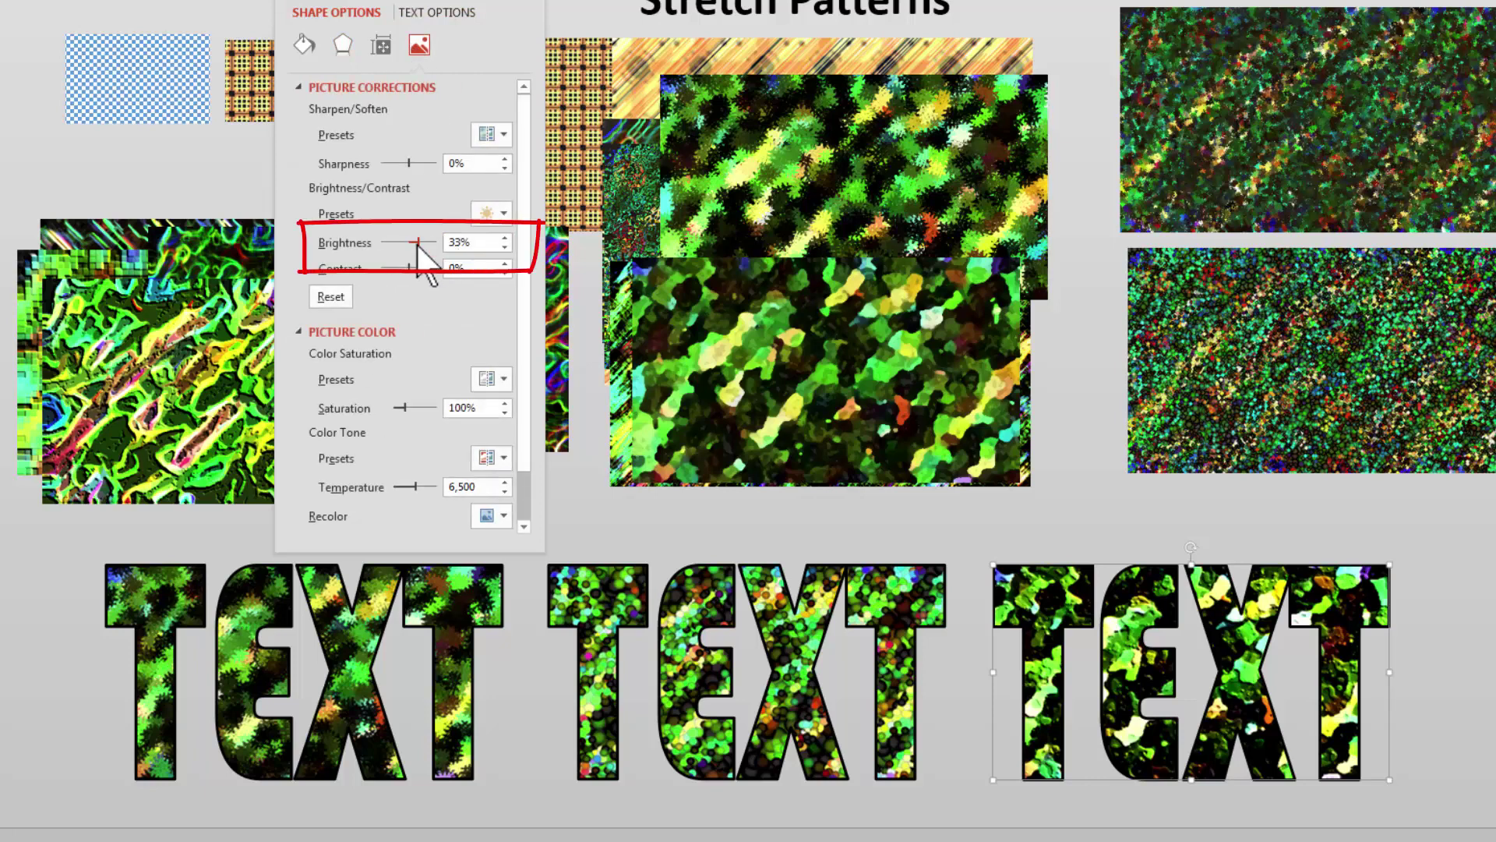
pyautogui.moveTo(418, 244); pyautogui.dragTo(401, 267)
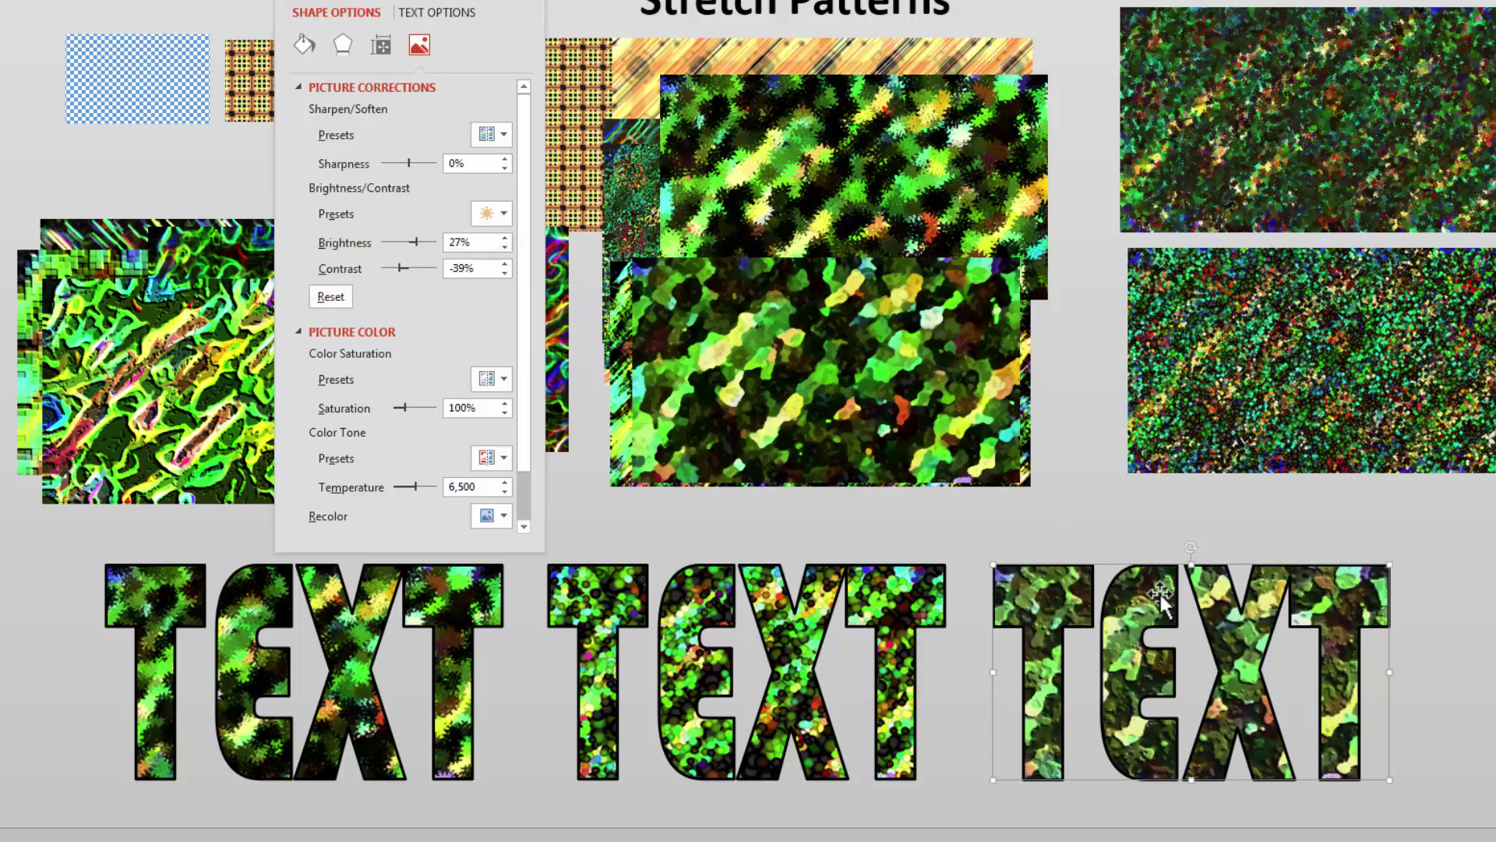
# Fill the middle TEXT word with the green brush-effect picture from the clipboard, using its text fill
pyautogui.click(945, 408)
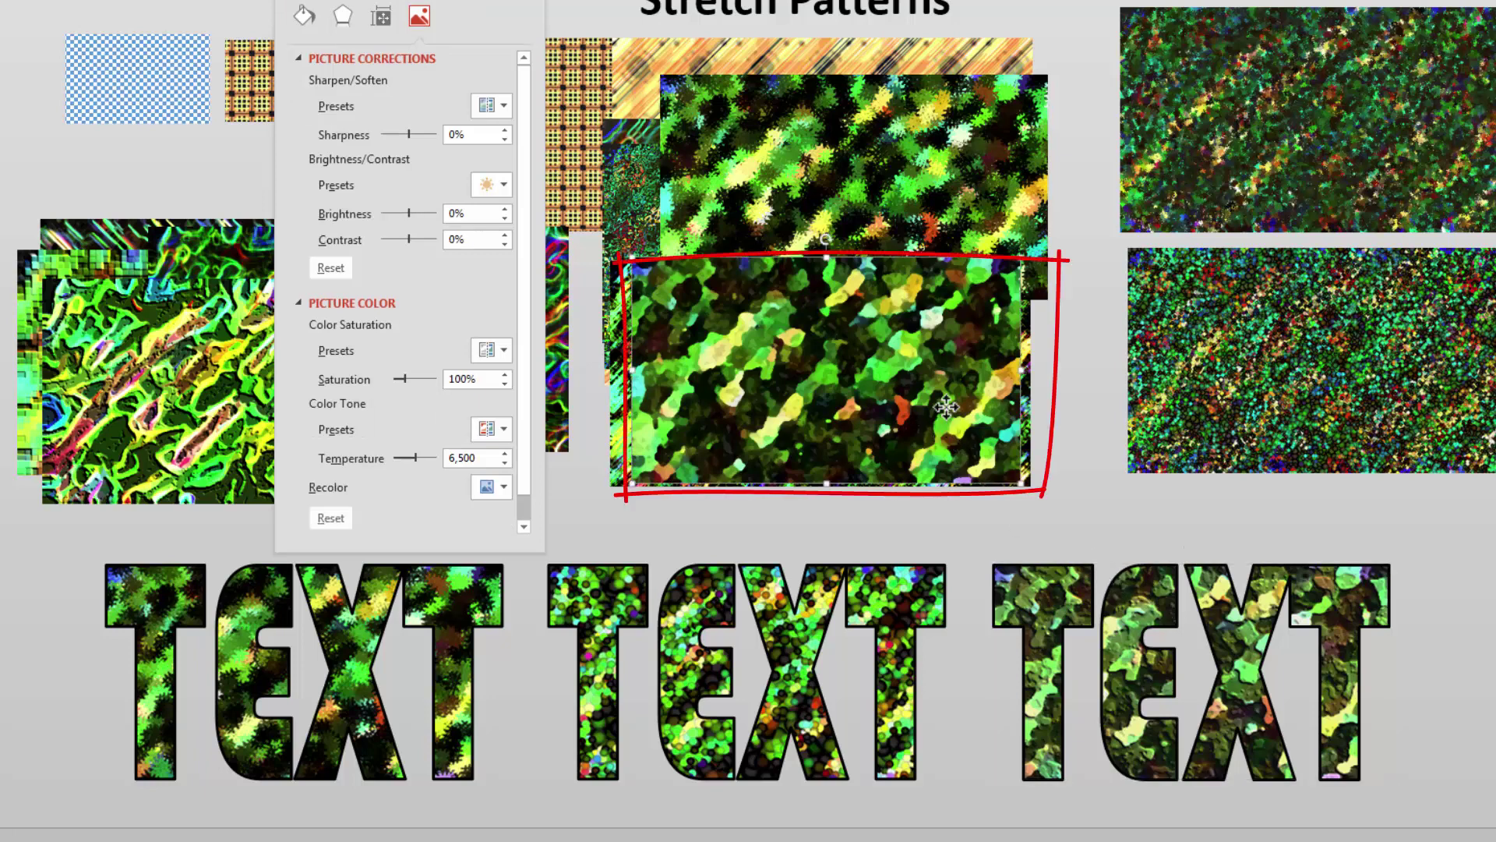
pyautogui.click(841, 670)
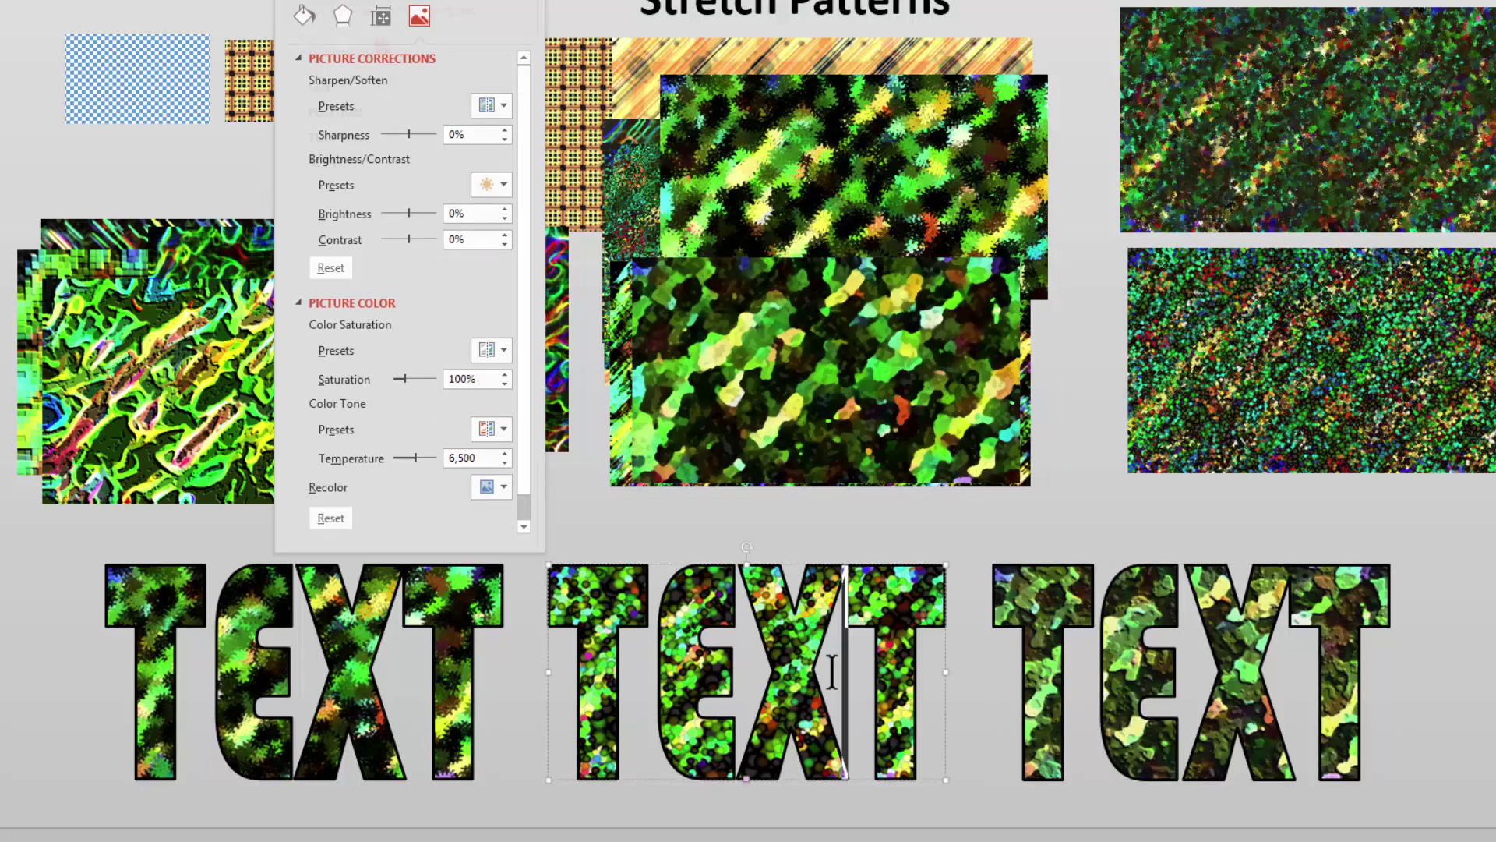
pyautogui.click(435, 13)
pyautogui.click(304, 45)
pyautogui.click(407, 255)
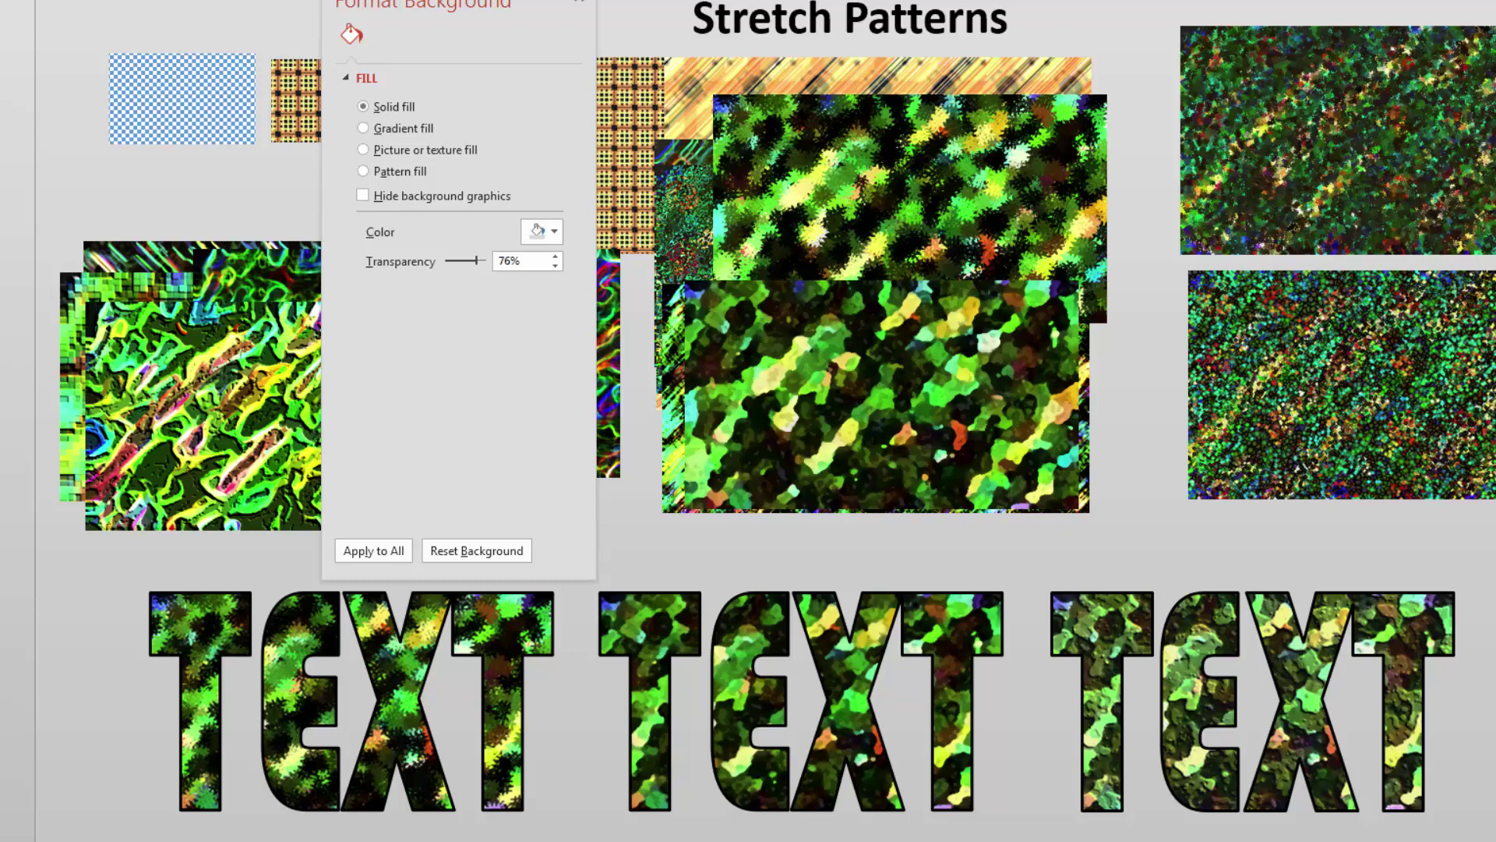
# Delete the two speckled pictures beside the stack, the brush-effect picture and the Marker picture
pyautogui.click(1381, 440)
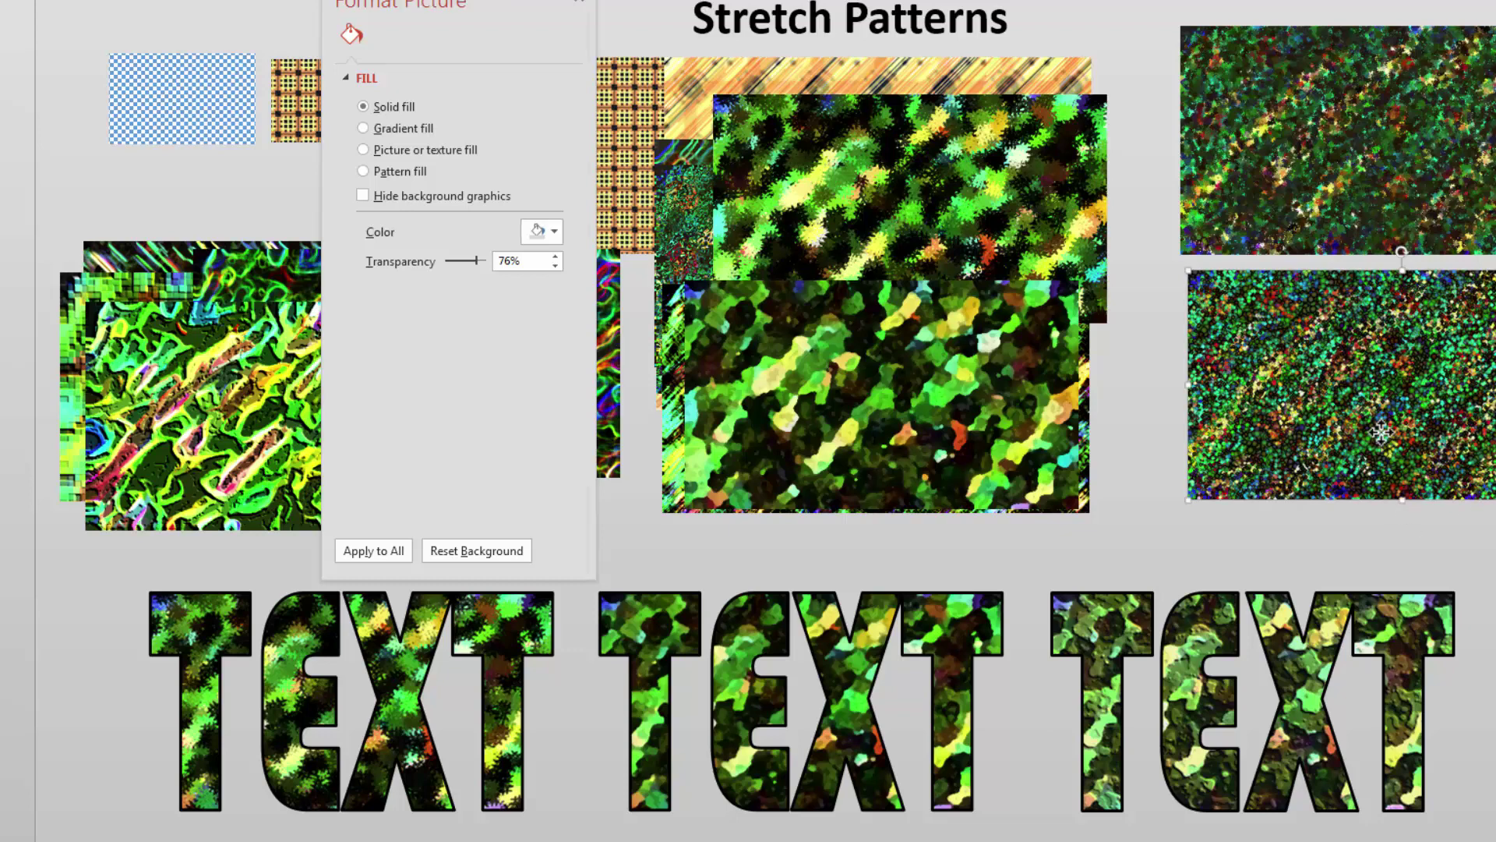
pyautogui.press('Delete')
pyautogui.click(1371, 190)
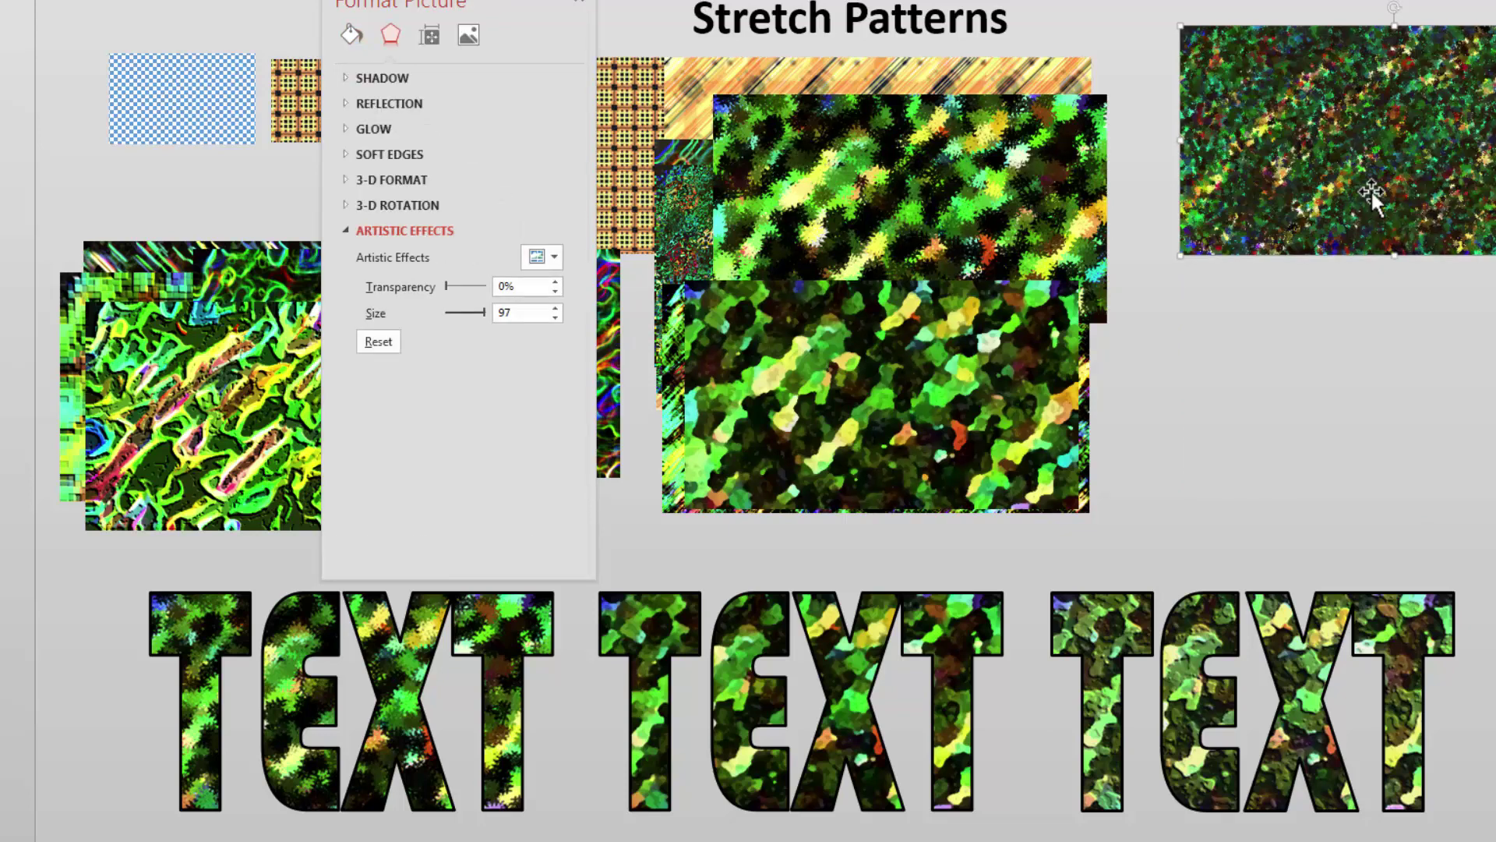
pyautogui.press('Delete')
pyautogui.click(918, 399)
pyautogui.press('Delete')
pyautogui.click(905, 241)
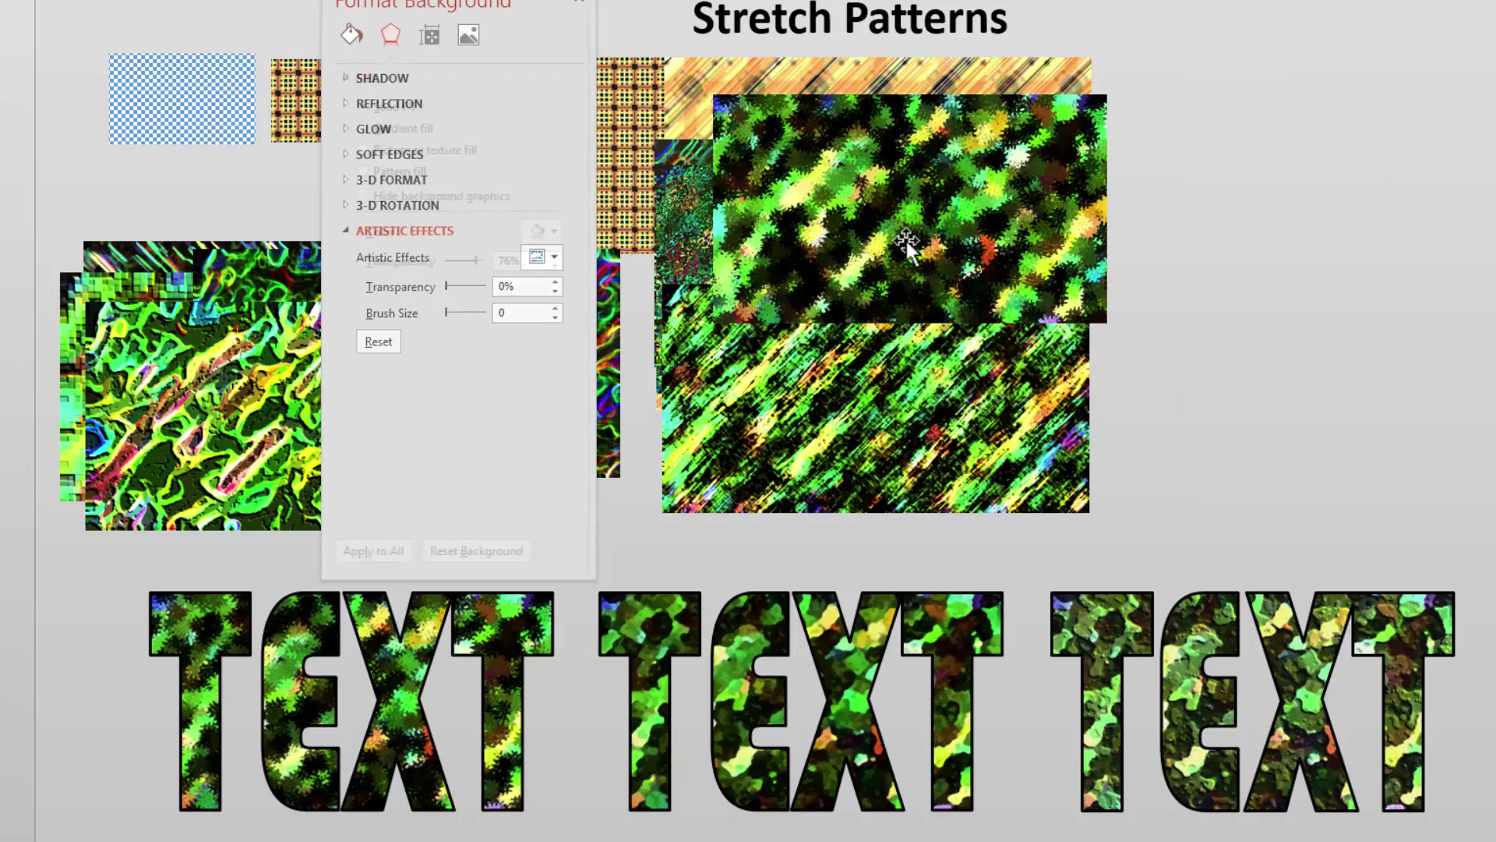
pyautogui.press('Delete')
# Clear the remaining pictures off the plain orange plaid one, moving the dark glowing-edges picture over to the other green pictures
pyautogui.click(895, 376)
pyautogui.press('Delete')
pyautogui.click(904, 199)
pyautogui.press('Delete')
pyautogui.moveTo(904, 199); pyautogui.dragTo(261, 284)
pyautogui.click(792, 277)
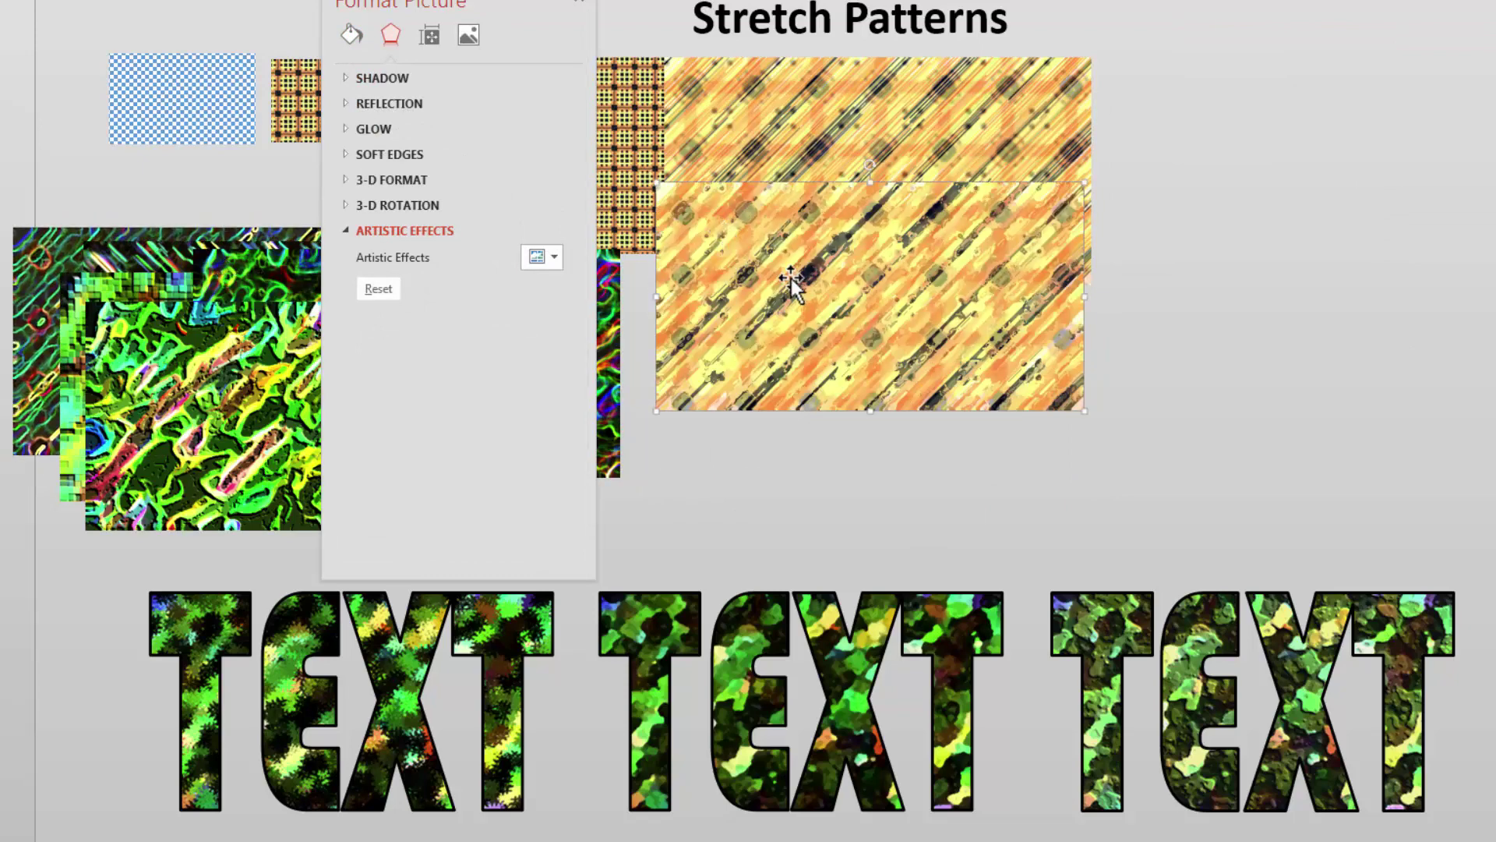
pyautogui.press('Delete')
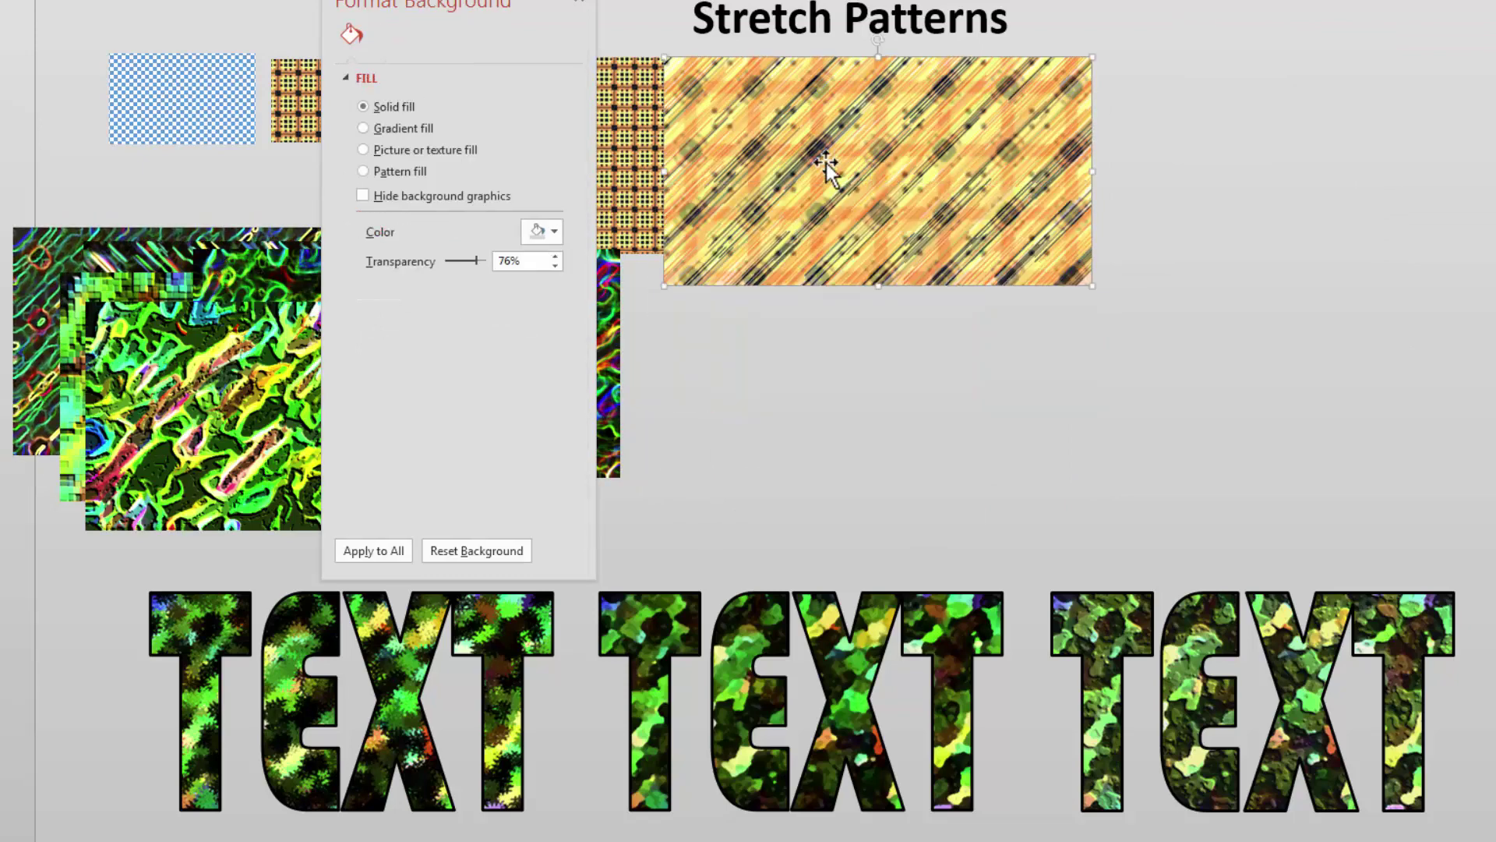
# Move the orange plaid picture into the empty area and crop it from its right edge to a narrow vertical strip
pyautogui.click(827, 161)
pyautogui.moveTo(828, 187); pyautogui.dragTo(974, 292)
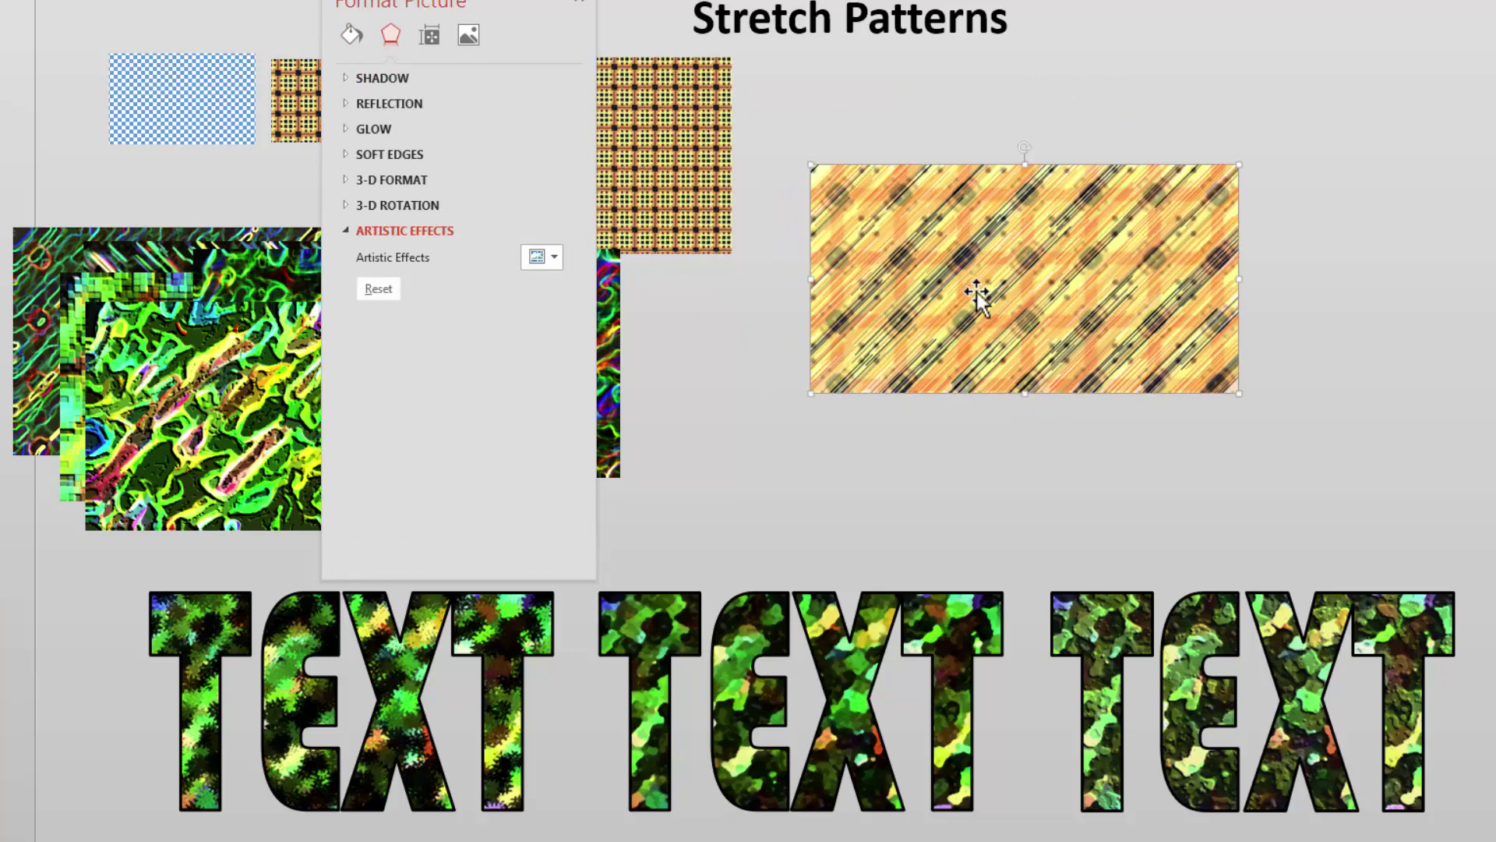
pyautogui.rightClick(975, 292)
pyautogui.click(1026, 244)
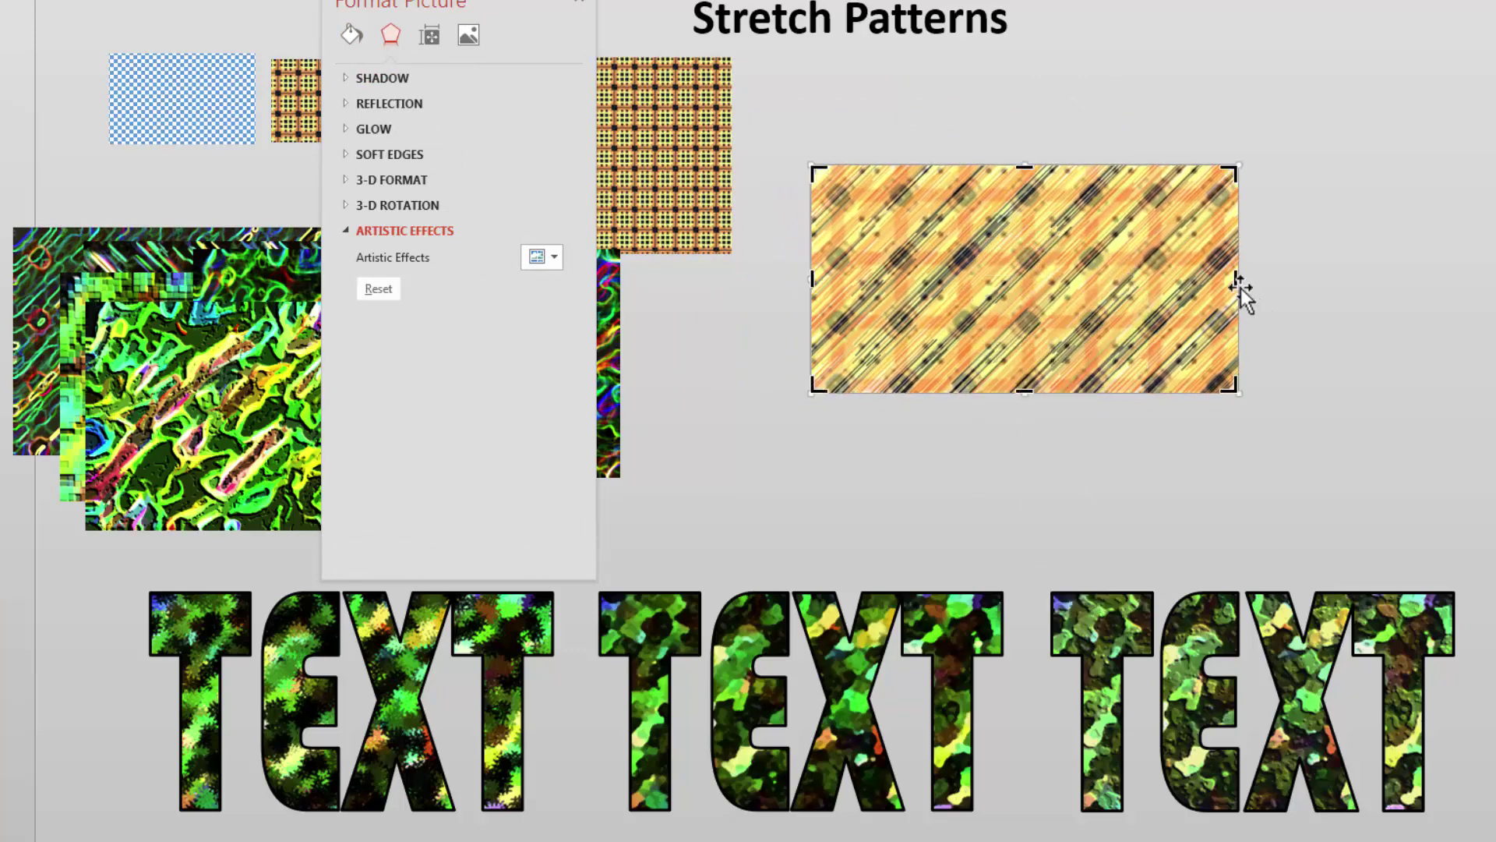
pyautogui.moveTo(1239, 283); pyautogui.dragTo(851, 283)
pyautogui.click(770, 477)
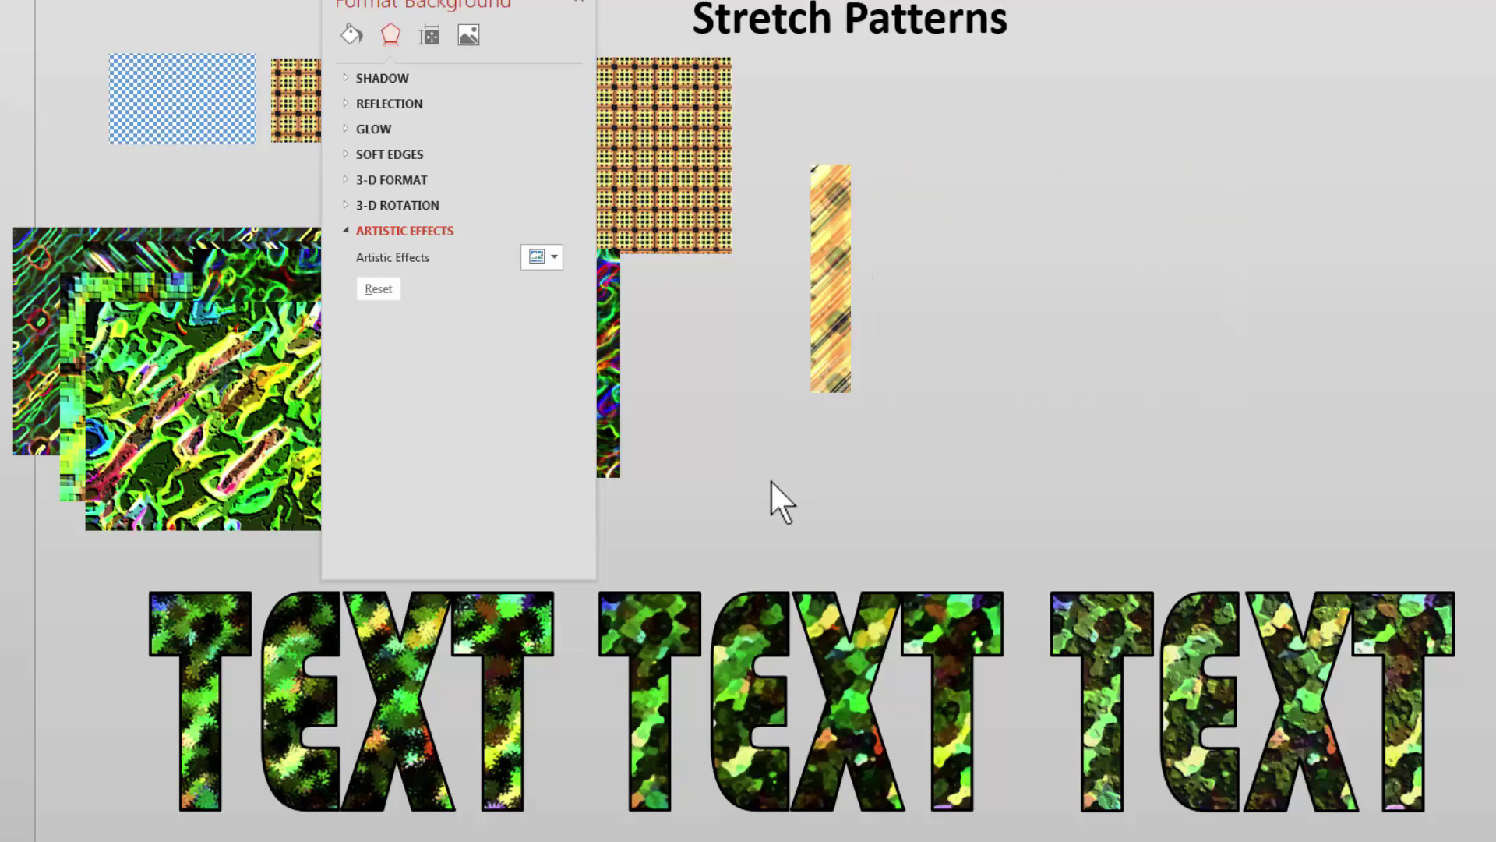
# Fill the third TEXT word with the cropped orange plaid strip from the clipboard
pyautogui.click(814, 337)
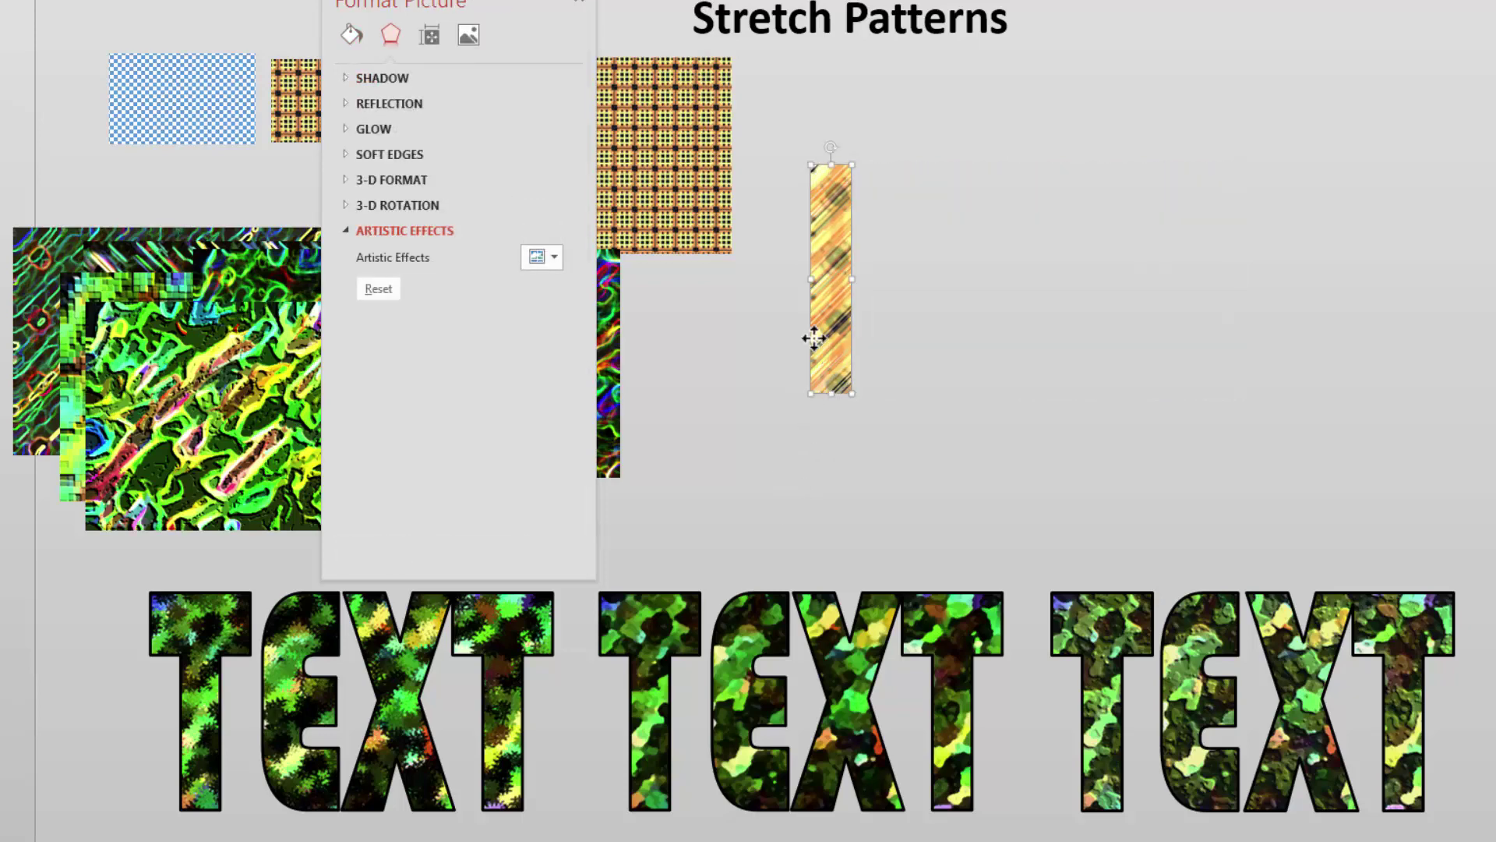
pyautogui.click(1119, 624)
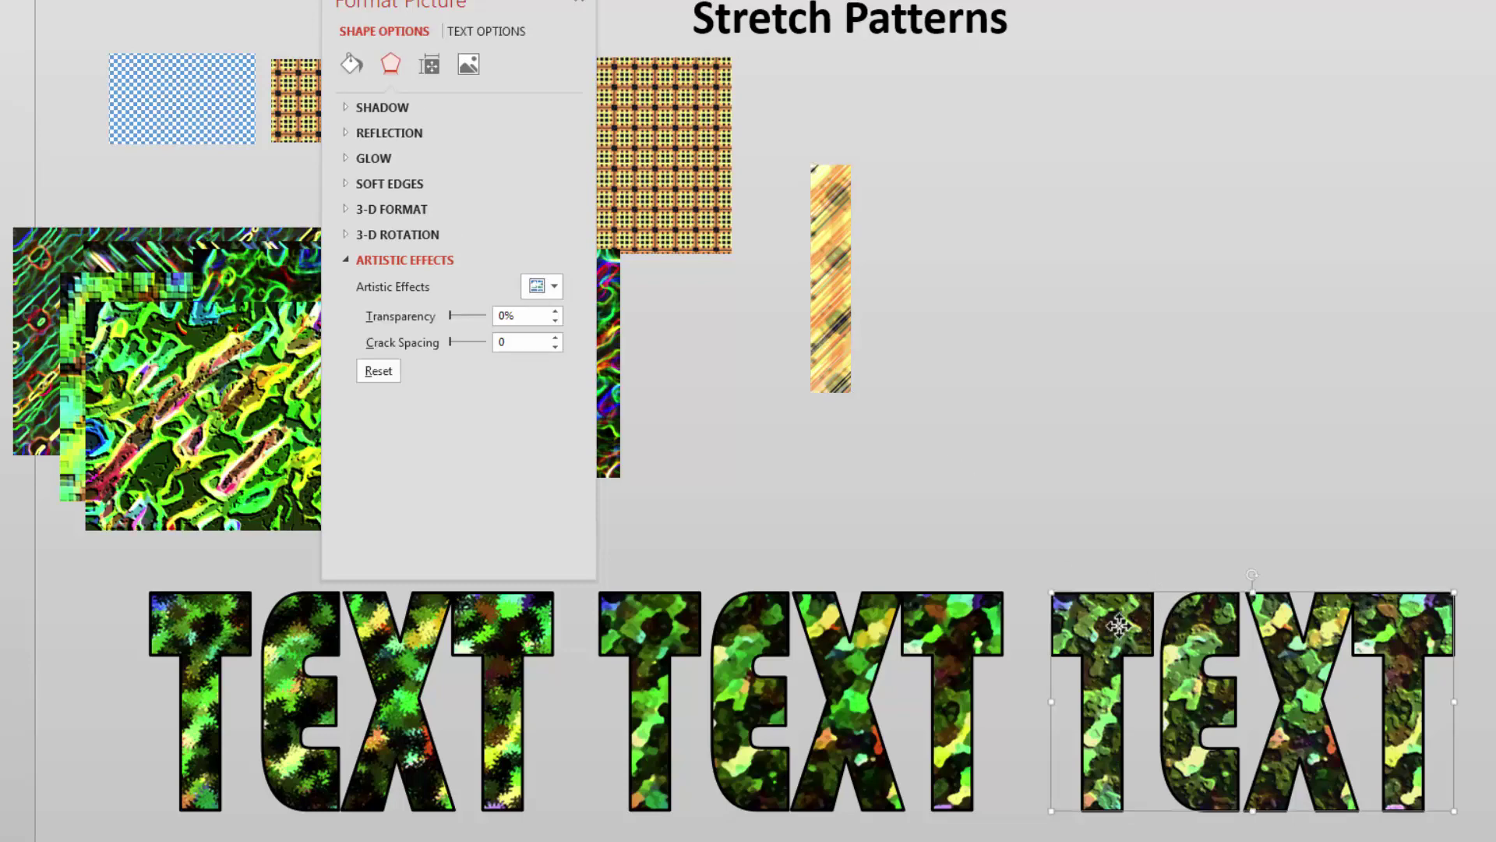
pyautogui.click(352, 64)
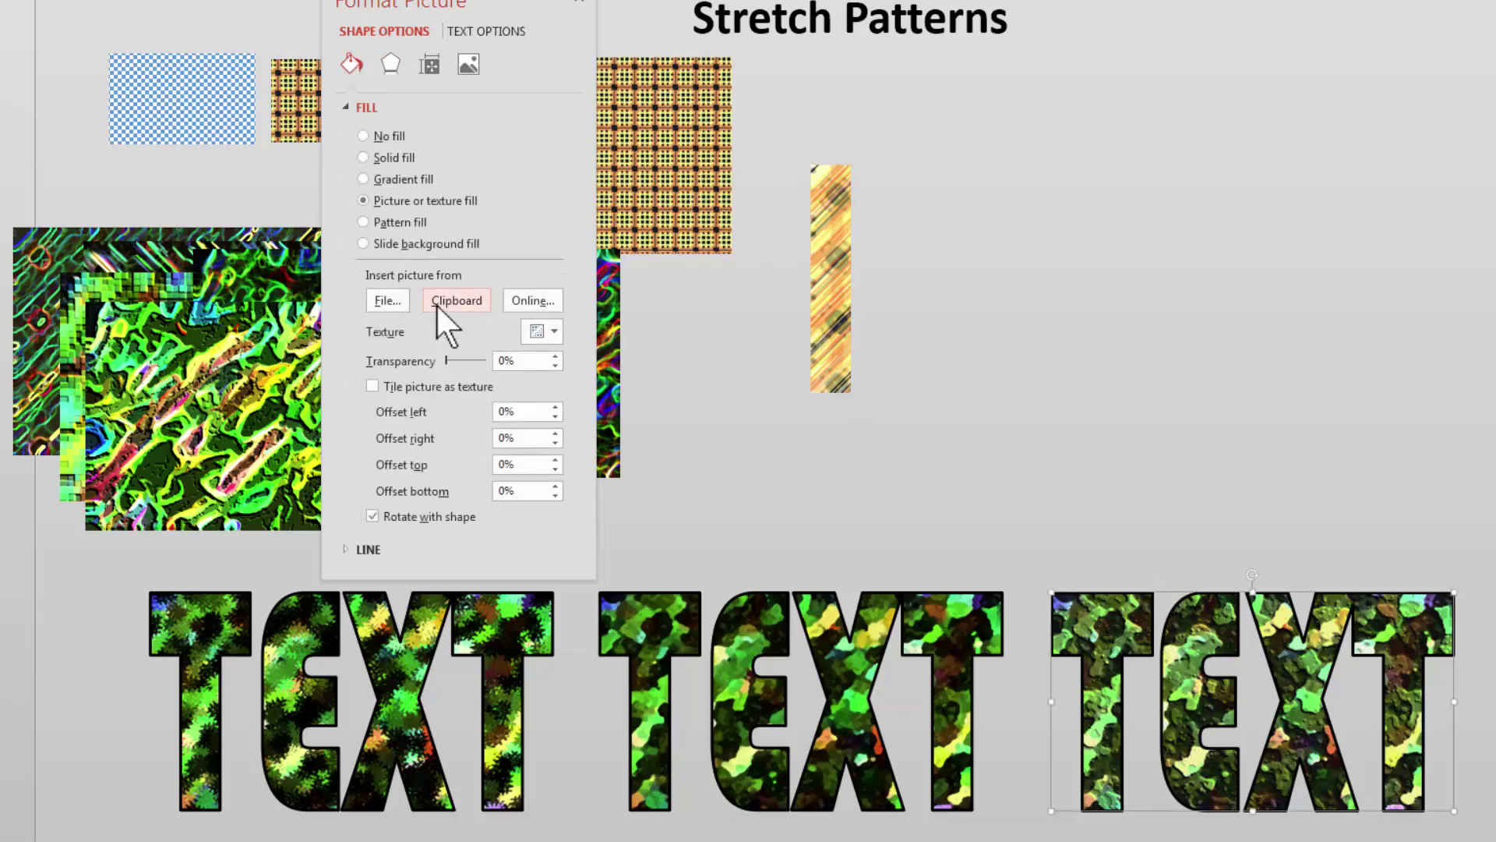
pyautogui.click(436, 303)
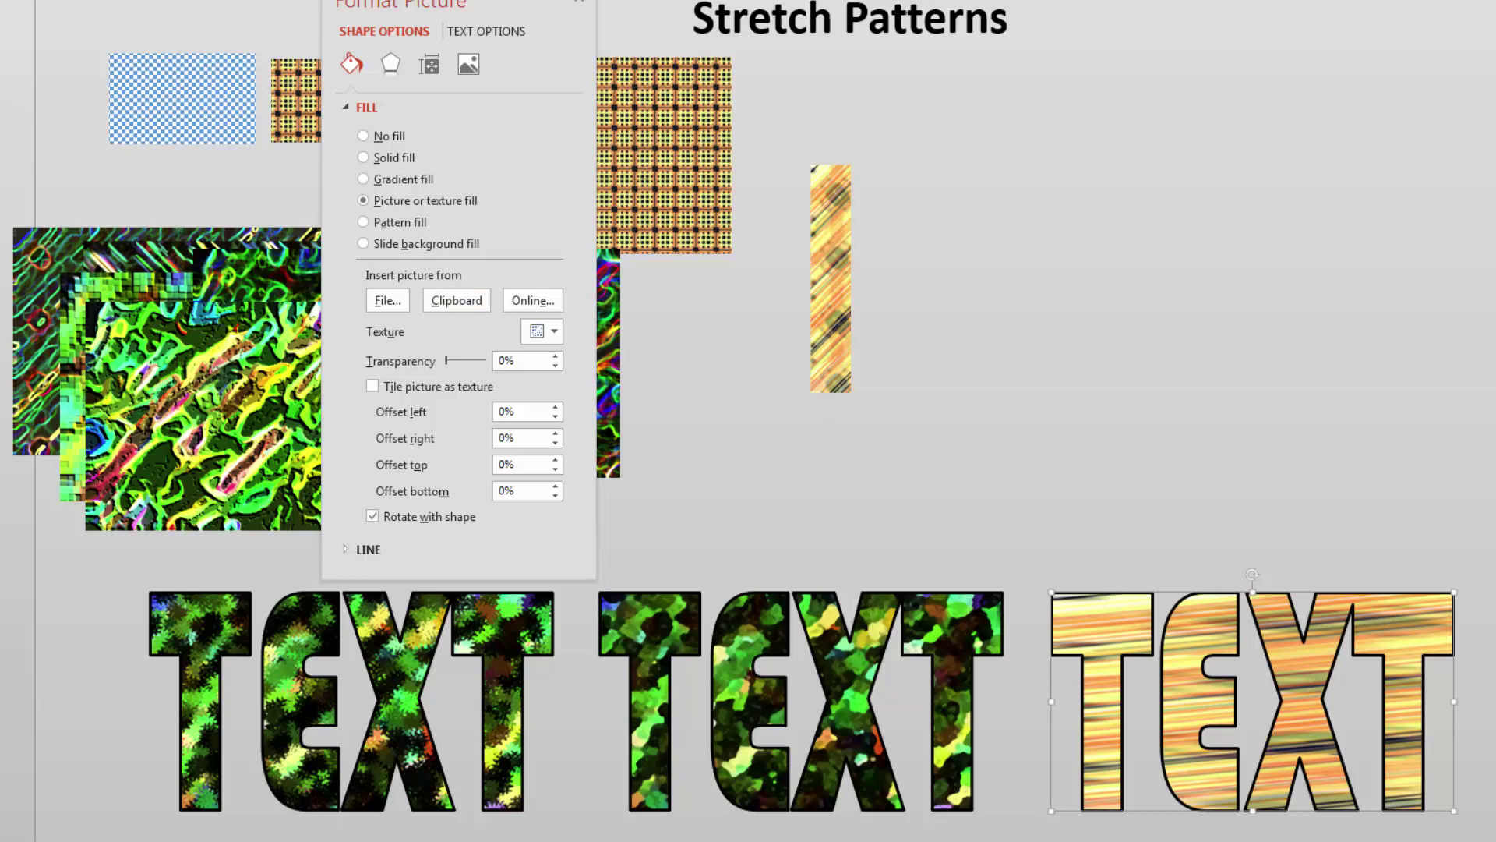
# Crop the orange plaid strip from its left edge to about half its width
pyautogui.click(1134, 471)
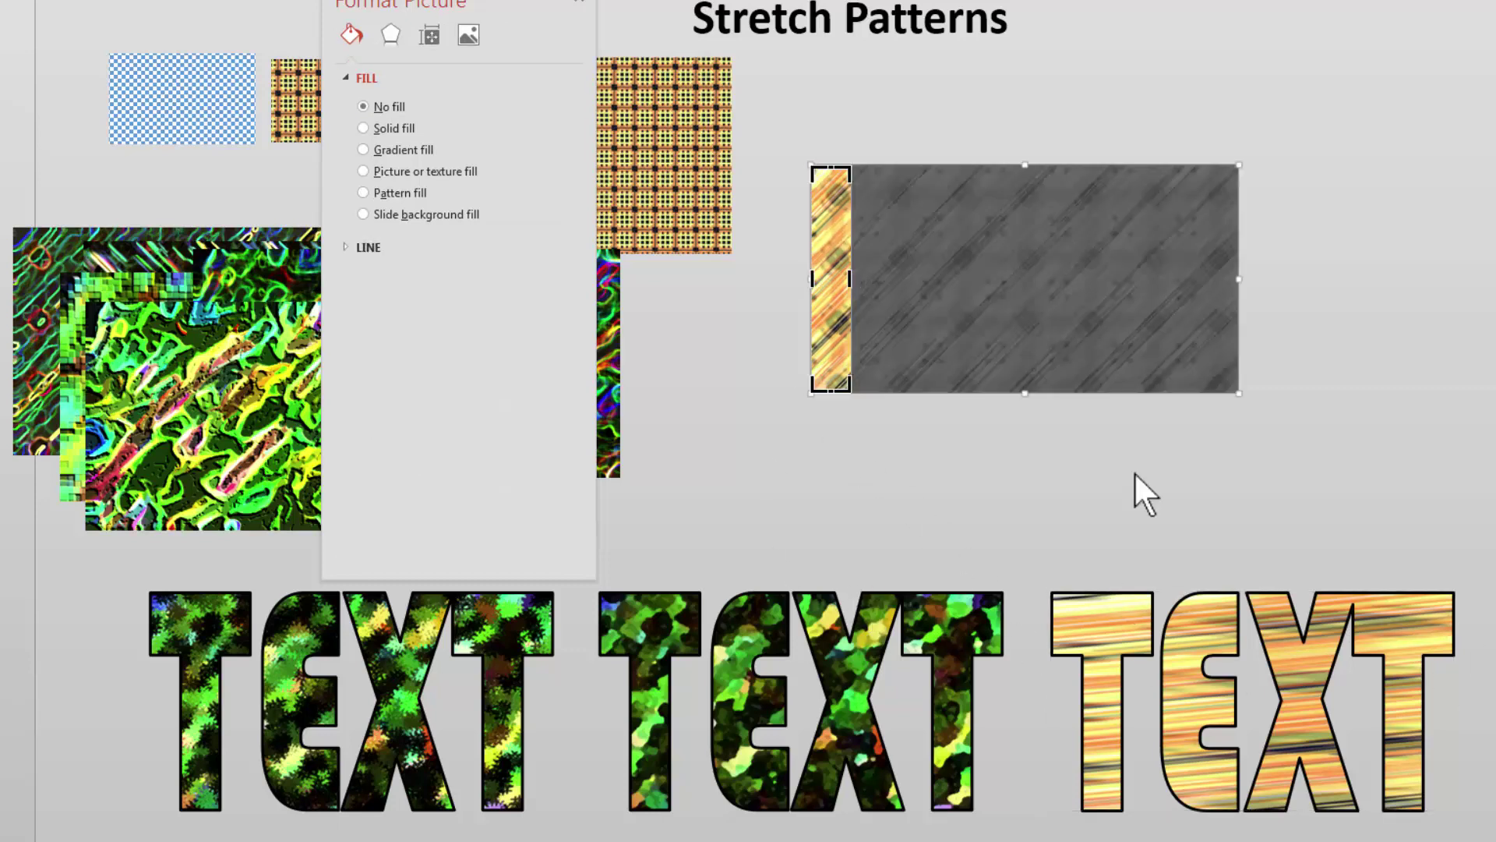
pyautogui.click(826, 288)
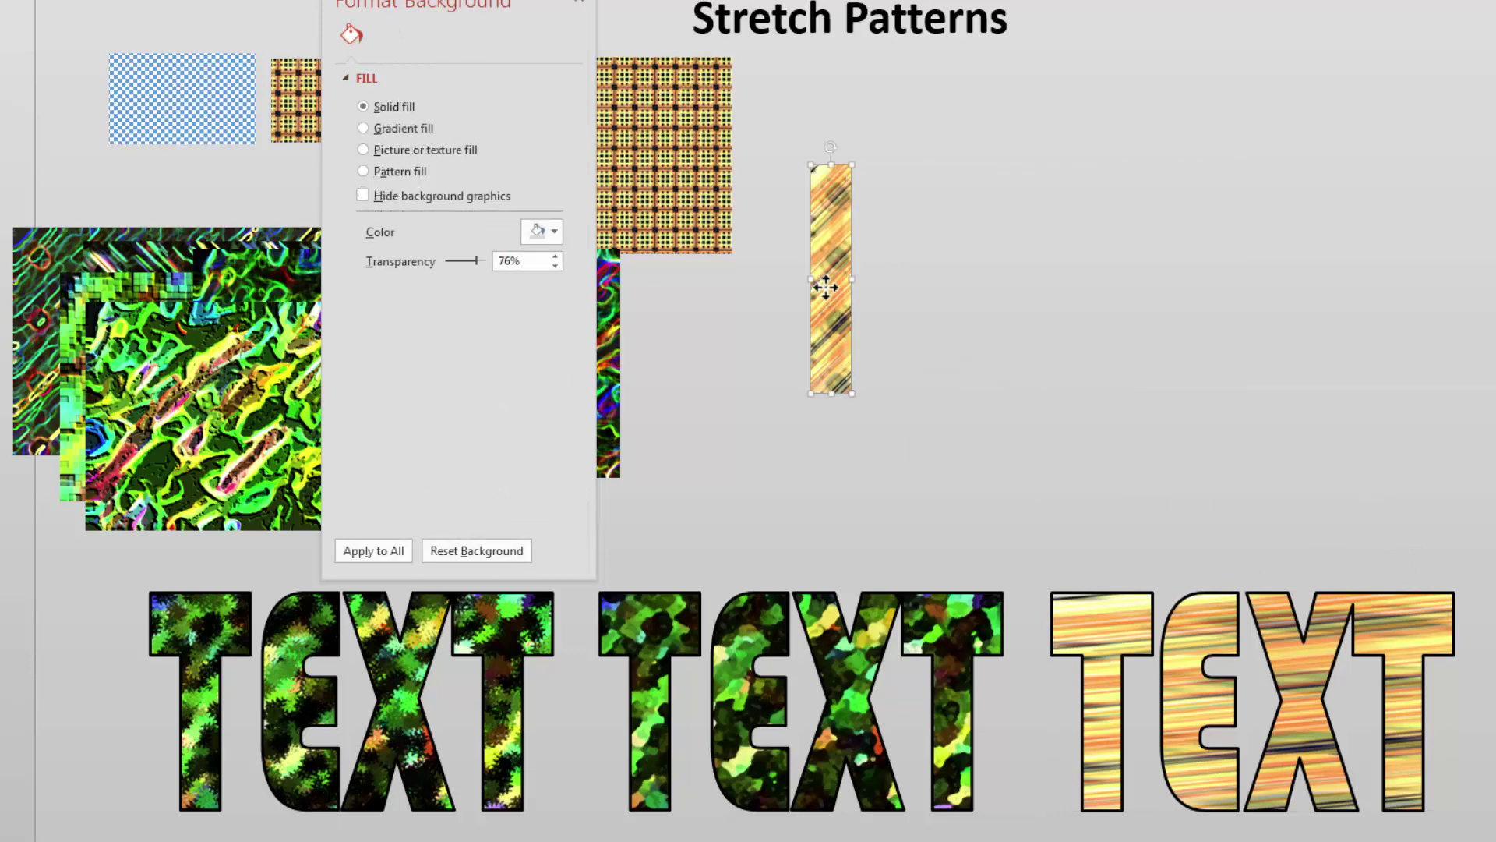
pyautogui.rightClick(834, 241)
pyautogui.click(893, 187)
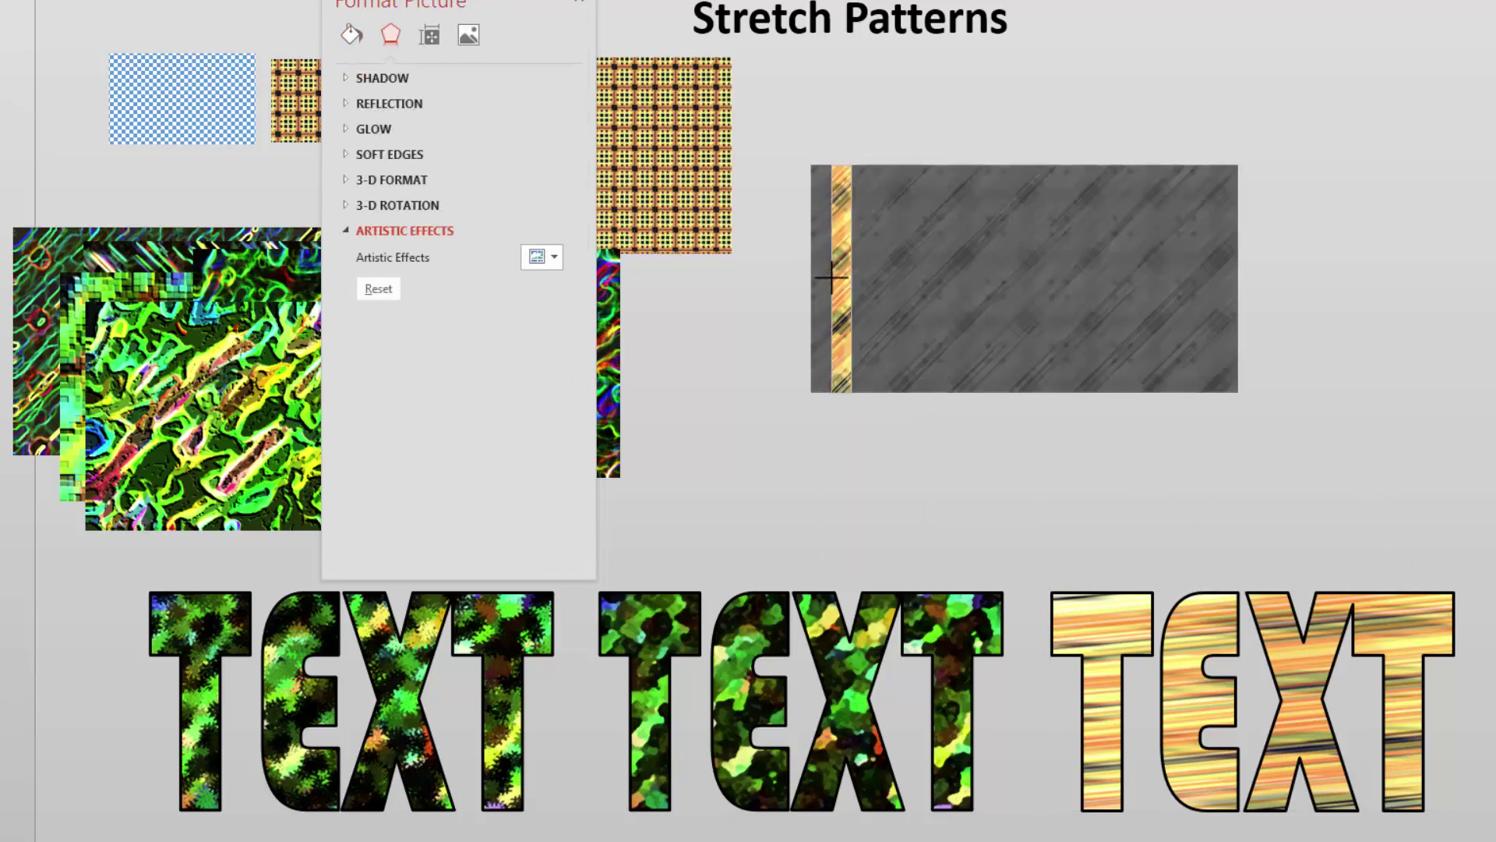
pyautogui.click(875, 524)
# Replace the third TEXT word's fill with the narrower orange plaid strip from the clipboard
pyautogui.press('Tab')
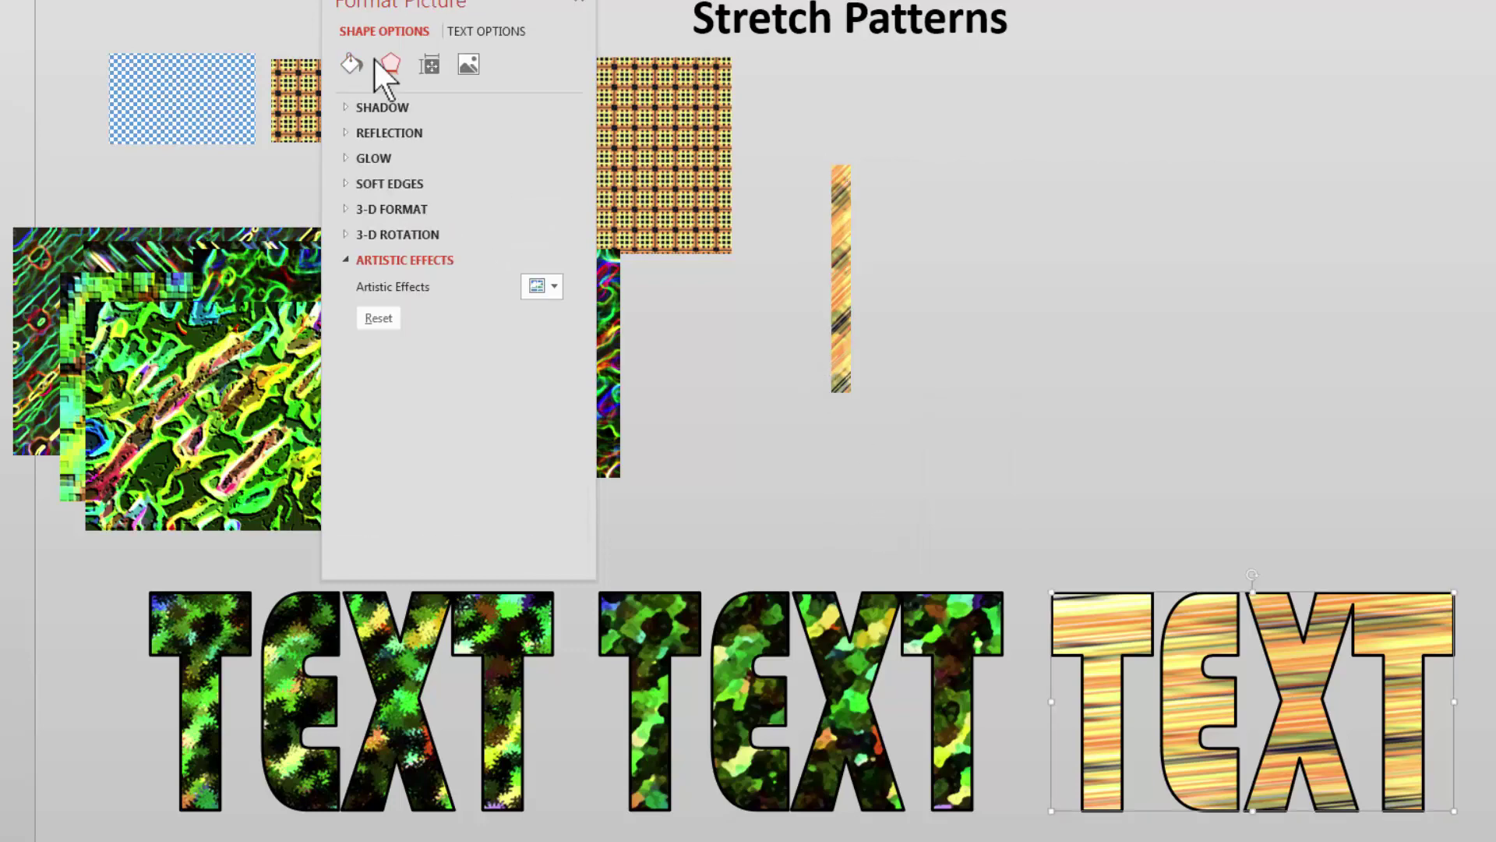
pyautogui.click(352, 64)
pyautogui.click(456, 300)
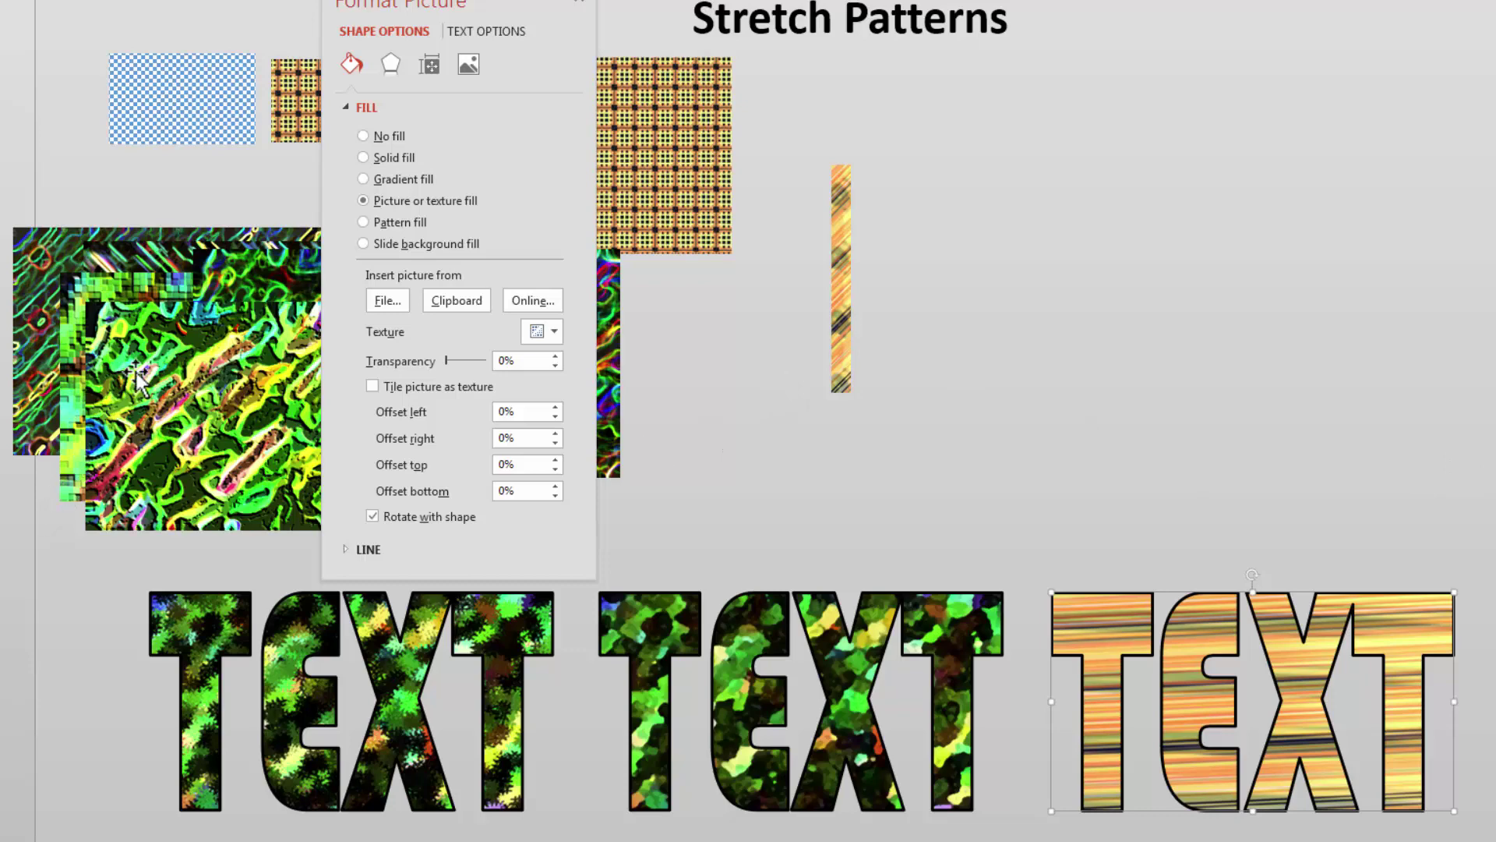
# Place a copy of the small-grid checkered picture in the empty area and crop it to a narrow vertical strip
pyautogui.moveTo(646, 173); pyautogui.dragTo(1020, 222)
pyautogui.rightClick(1229, 223)
pyautogui.click(1287, 178)
pyautogui.click(1049, 405)
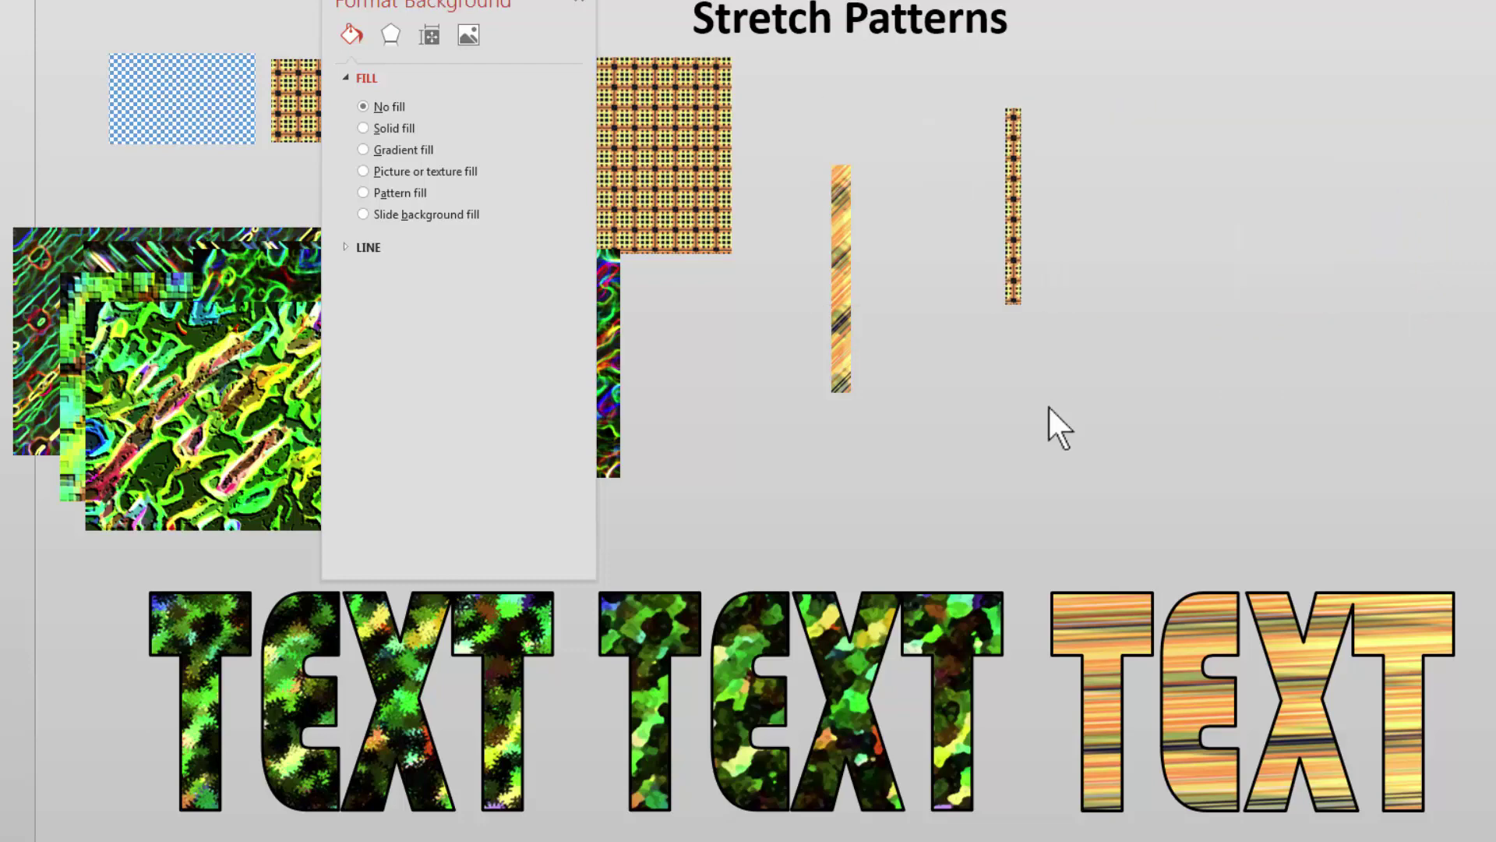
# Copy the checkered strip and use it from the clipboard as the third TEXT word's picture fill
pyautogui.click(1018, 266)
pyautogui.hotkey('ctrl', 'c')
pyautogui.press('Tab')
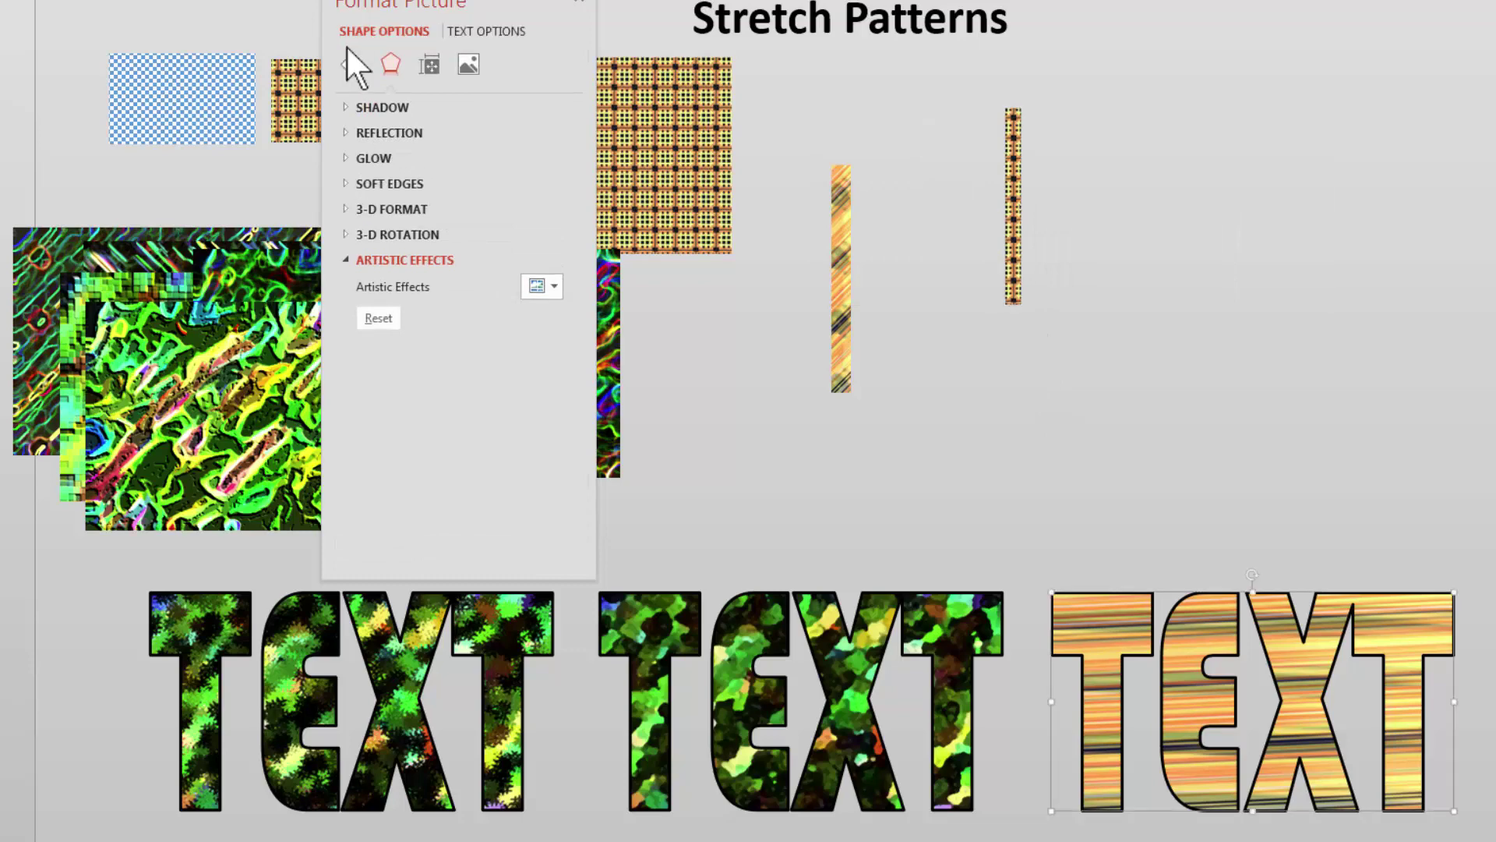
pyautogui.click(352, 62)
pyautogui.click(432, 310)
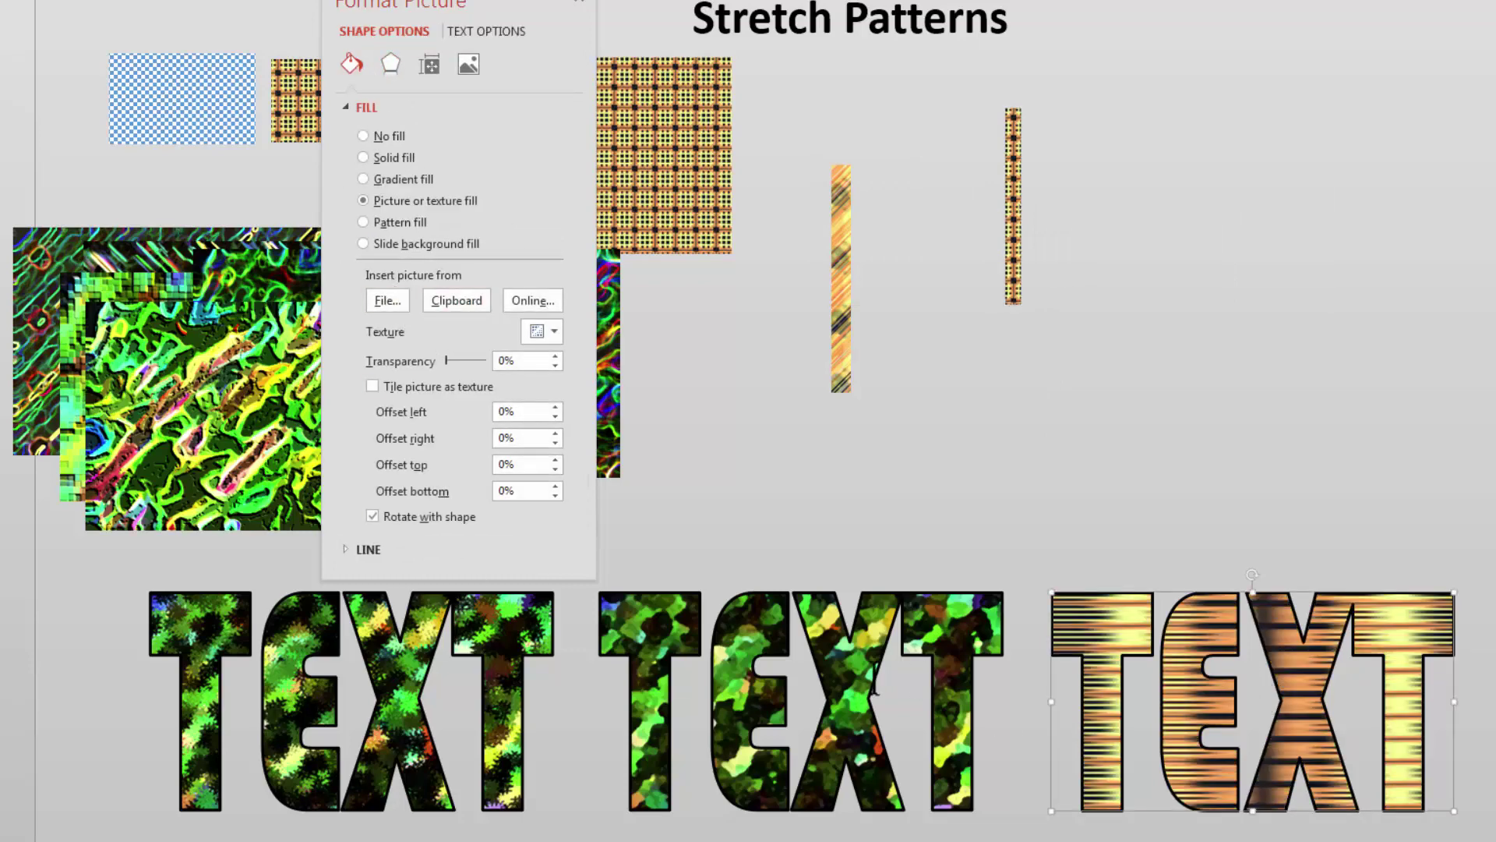
# Widen the crop of the vertical checkered strip to about double and use it from the clipboard as the third TEXT word's picture fill
pyautogui.rightClick(1013, 188)
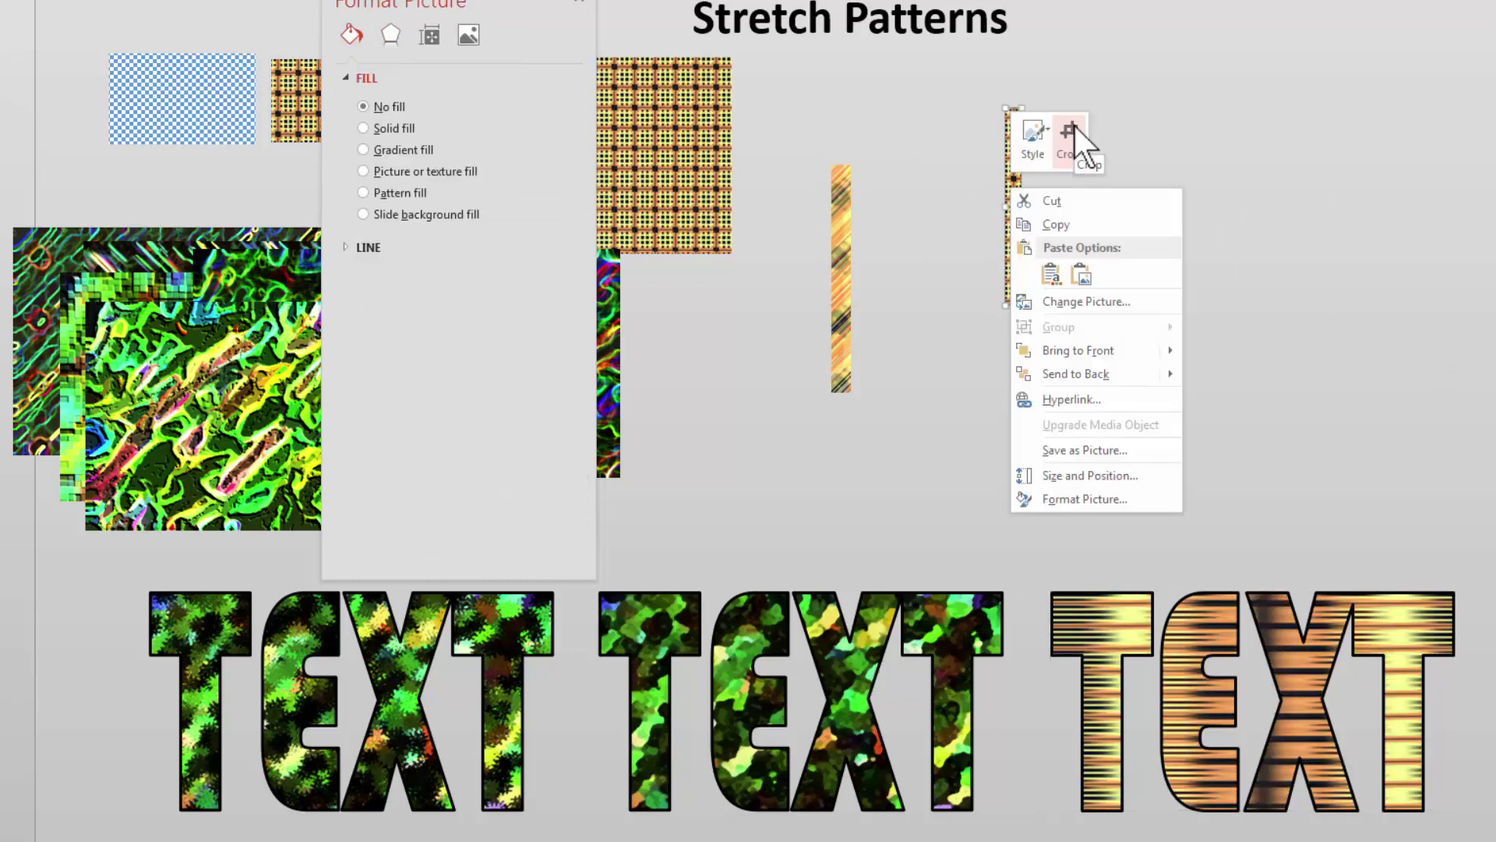
pyautogui.click(1068, 126)
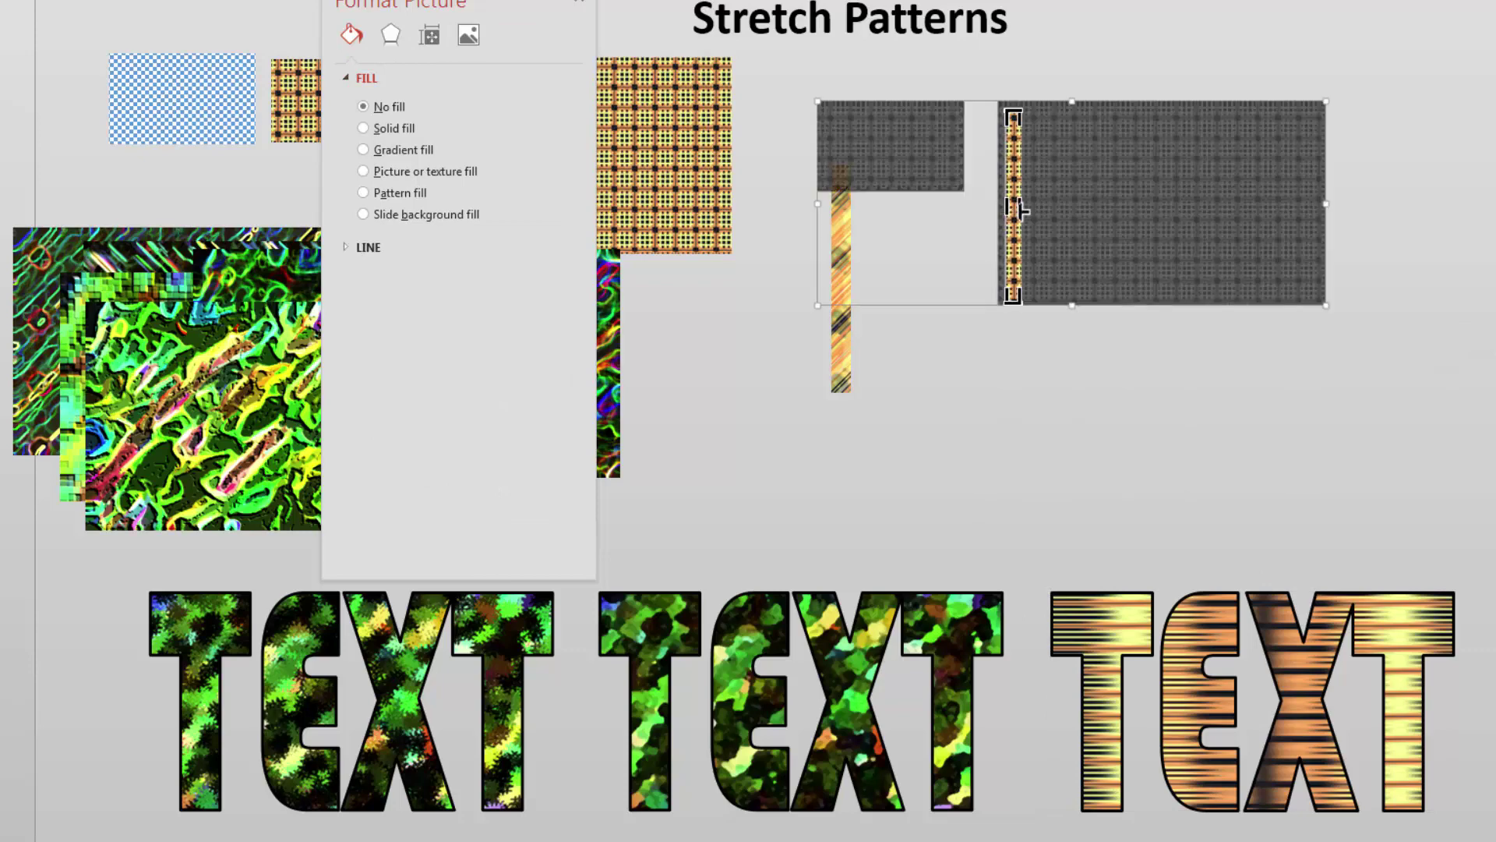
pyautogui.moveTo(1017, 205); pyautogui.dragTo(1042, 201)
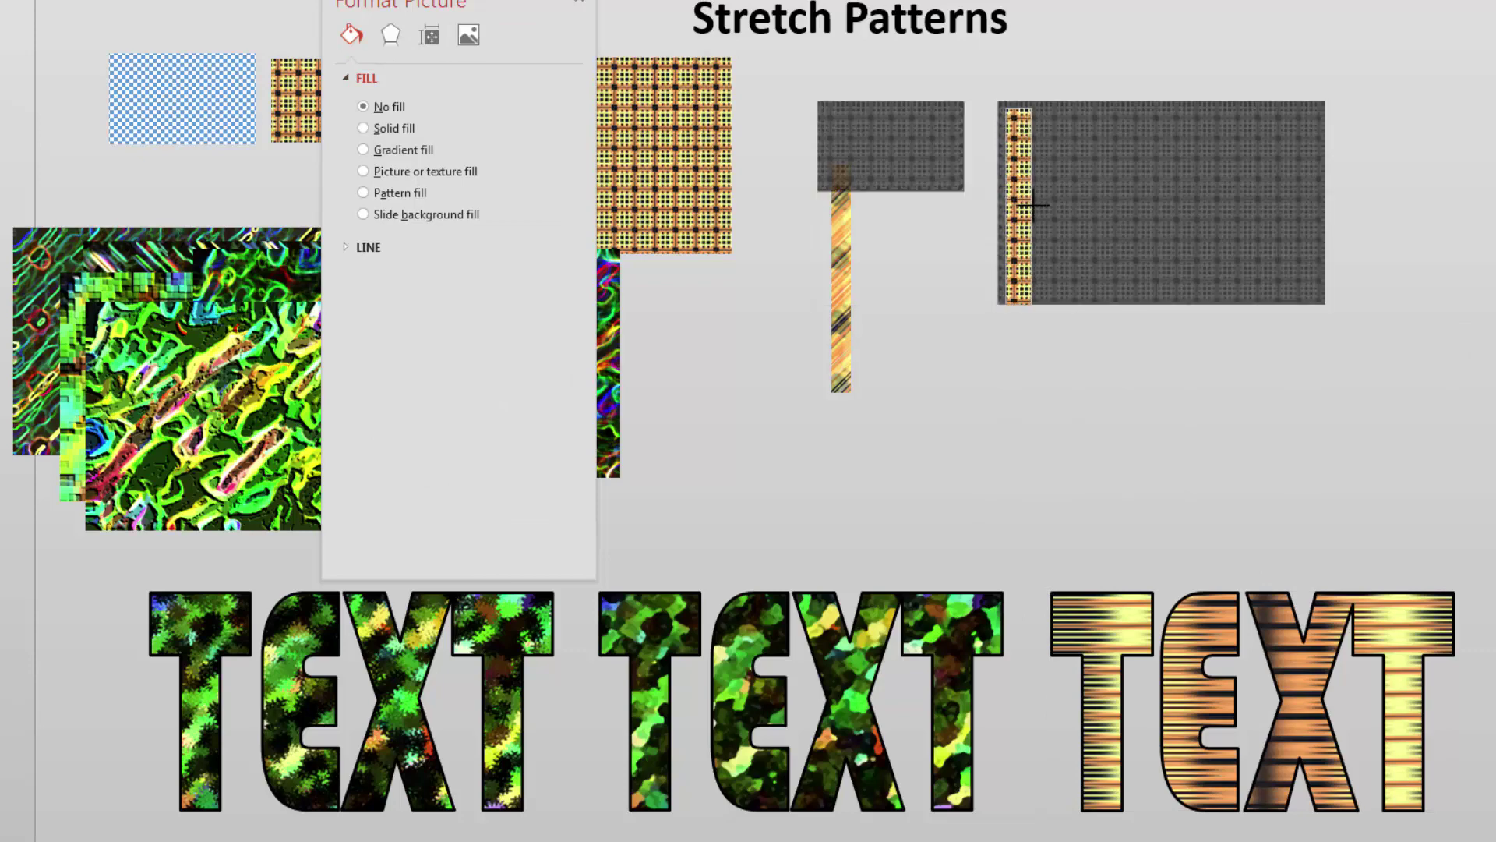
pyautogui.click(988, 452)
pyautogui.click(1106, 639)
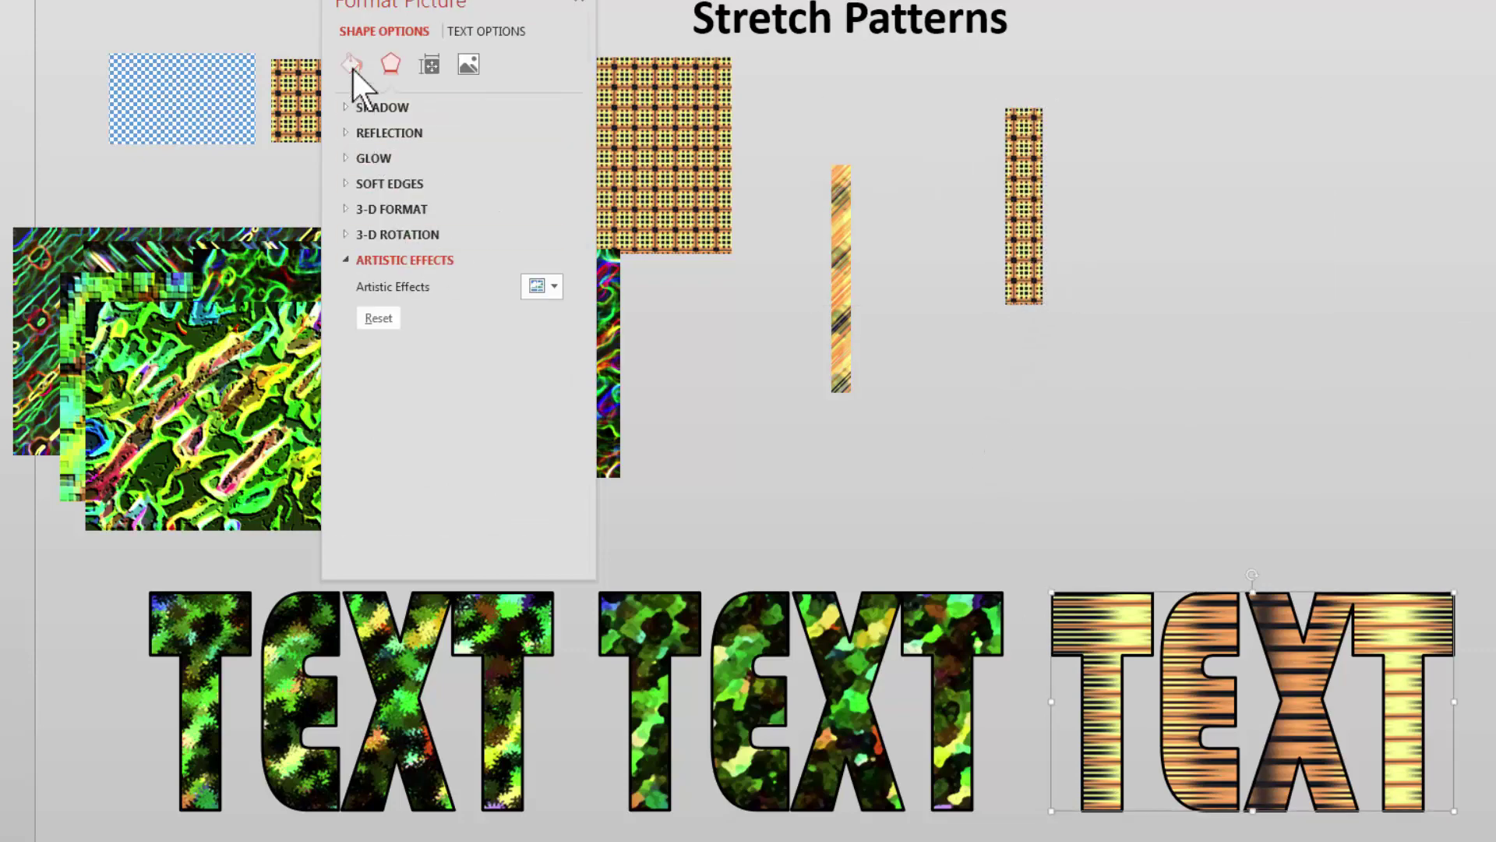
pyautogui.click(352, 65)
pyautogui.click(444, 302)
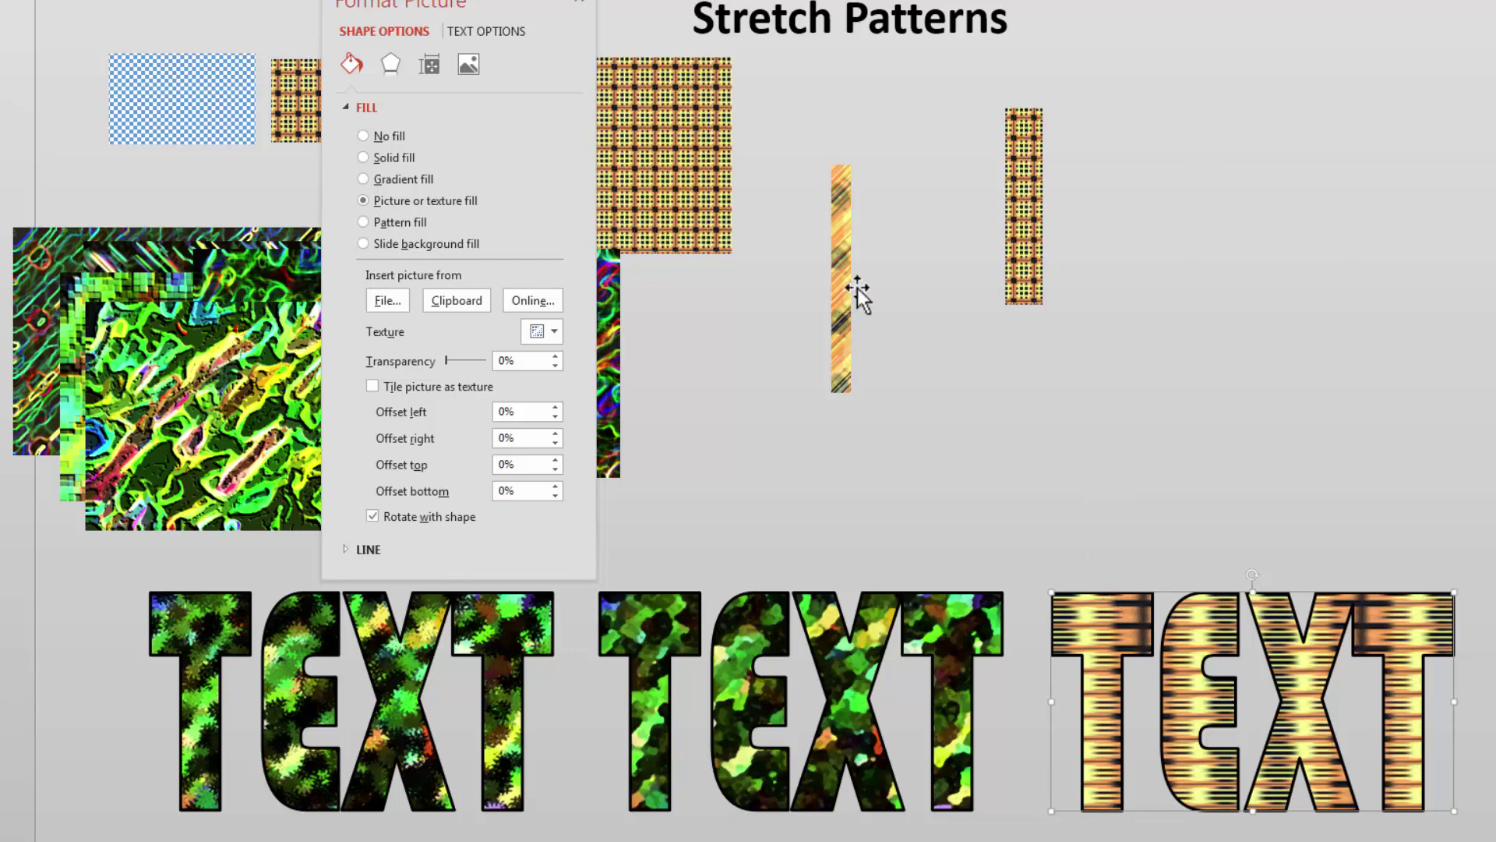
# Place a horizontally rotated copy of the checkered strip above the third TEXT word and apply it from the clipboard as that word's fill
pyautogui.click(1016, 234)
pyautogui.moveTo(1016, 234); pyautogui.dragTo(1181, 497)
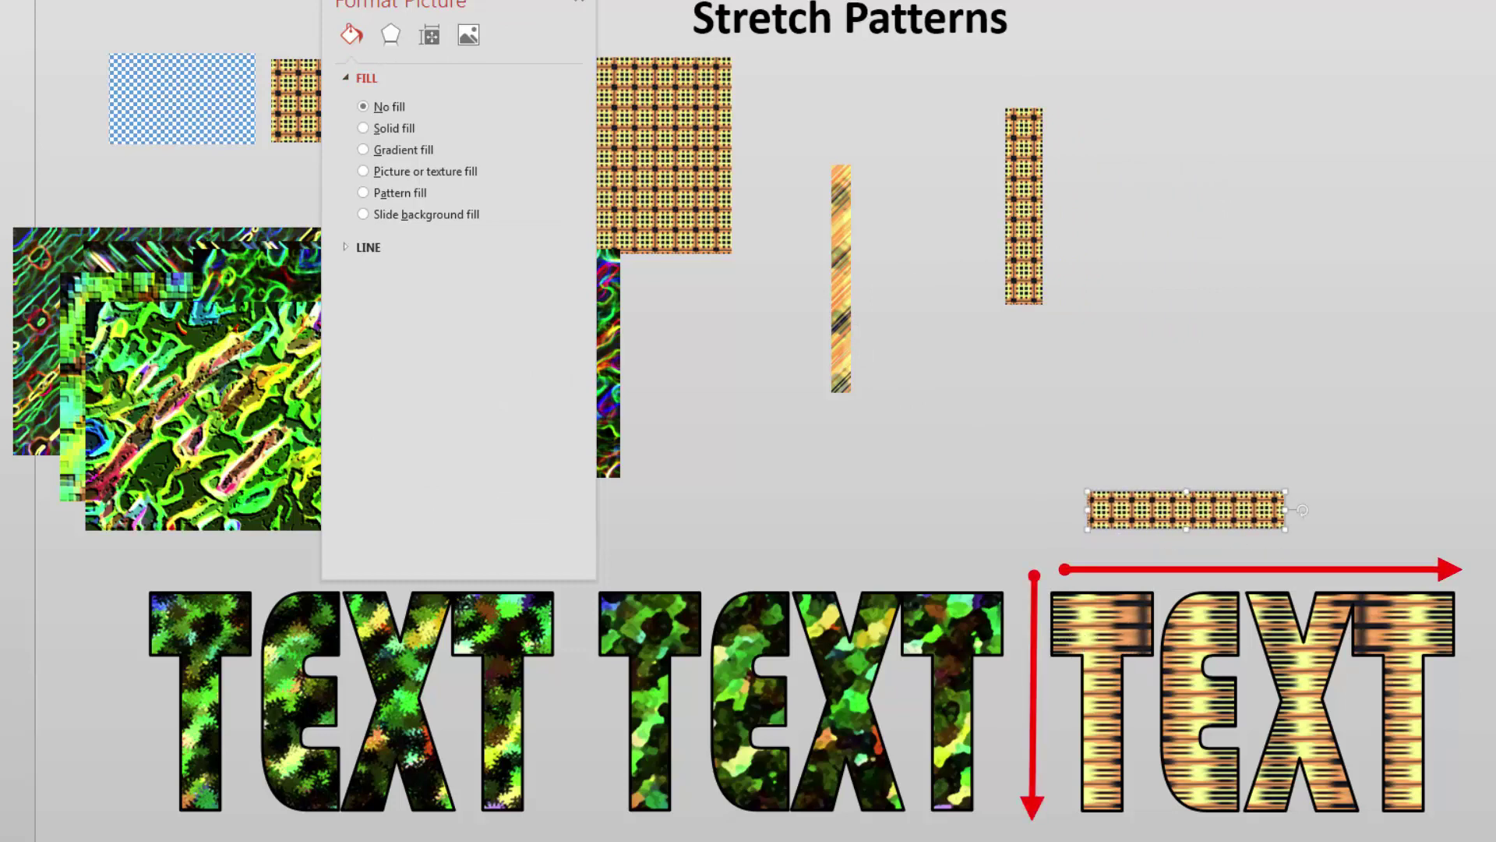
pyautogui.moveTo(1210, 521); pyautogui.dragTo(1210, 511)
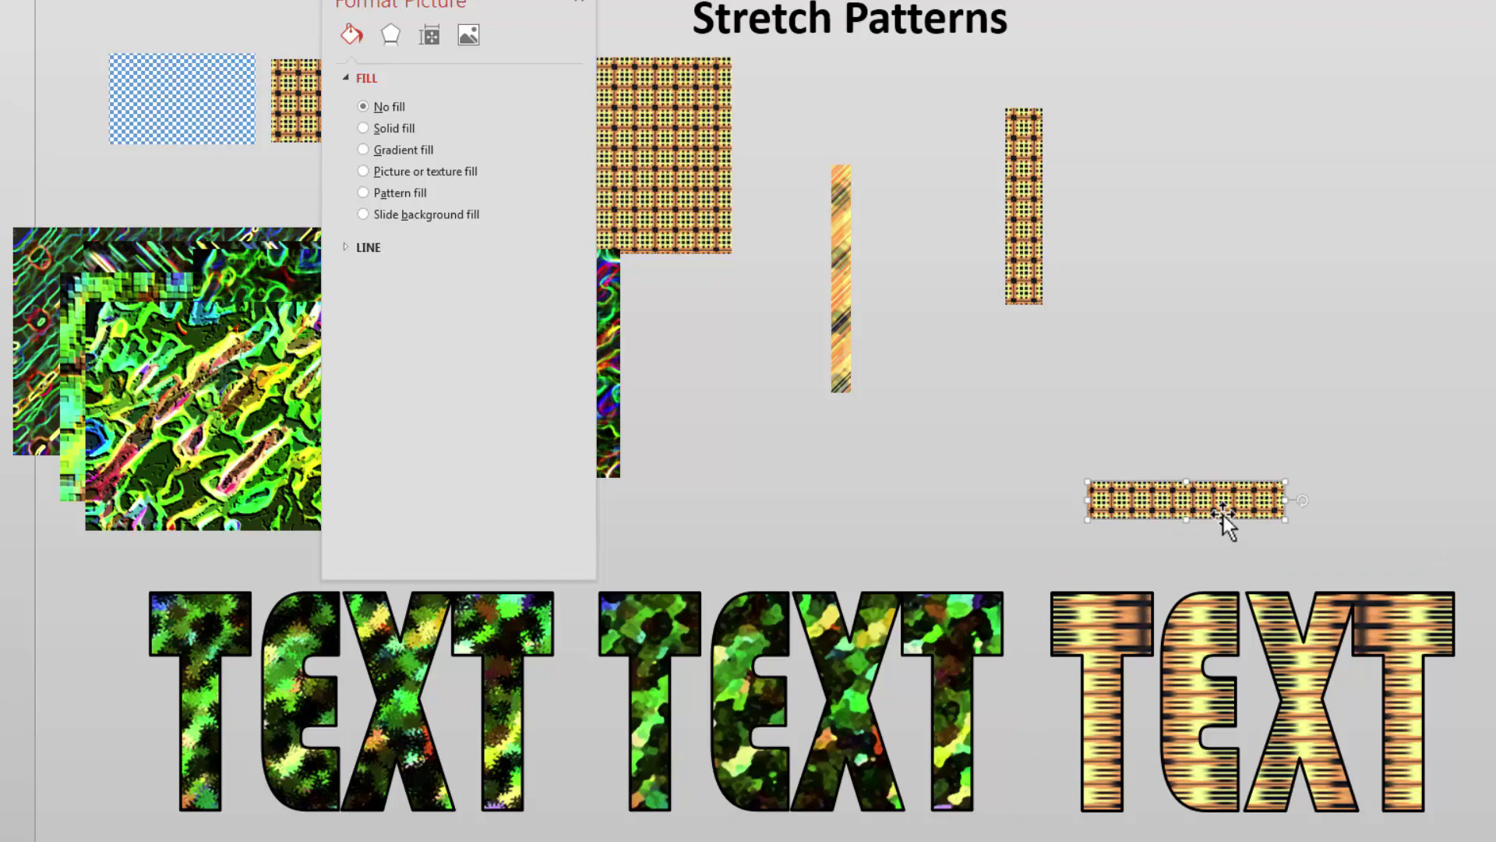
pyautogui.click(1164, 639)
pyautogui.click(457, 300)
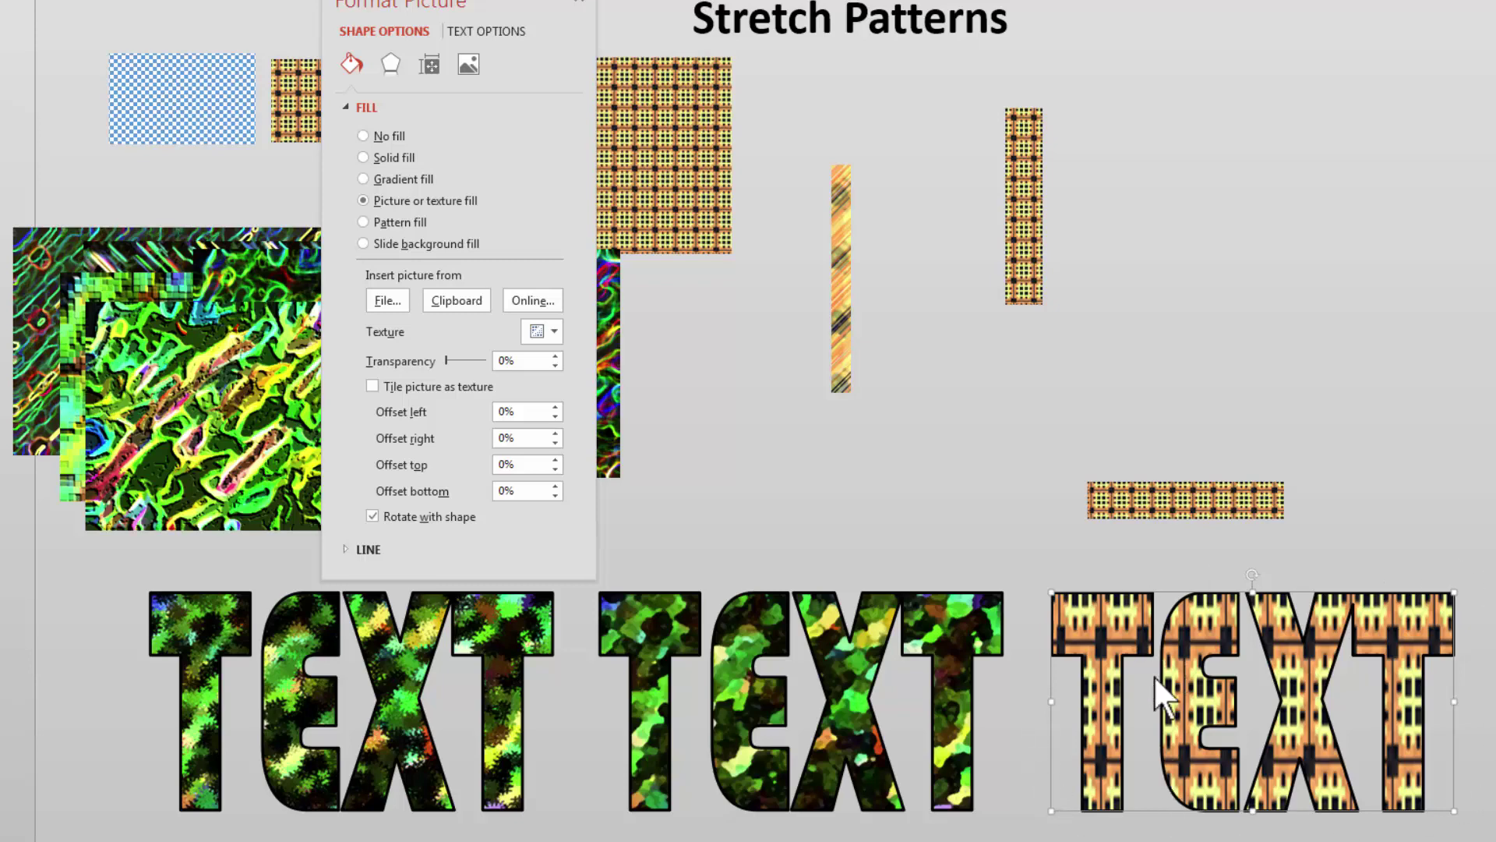
# Crop the horizontal checkered strip to about half its height and refill the third TEXT word with it from the clipboard
pyautogui.click(1159, 508)
pyautogui.rightClick(1159, 508)
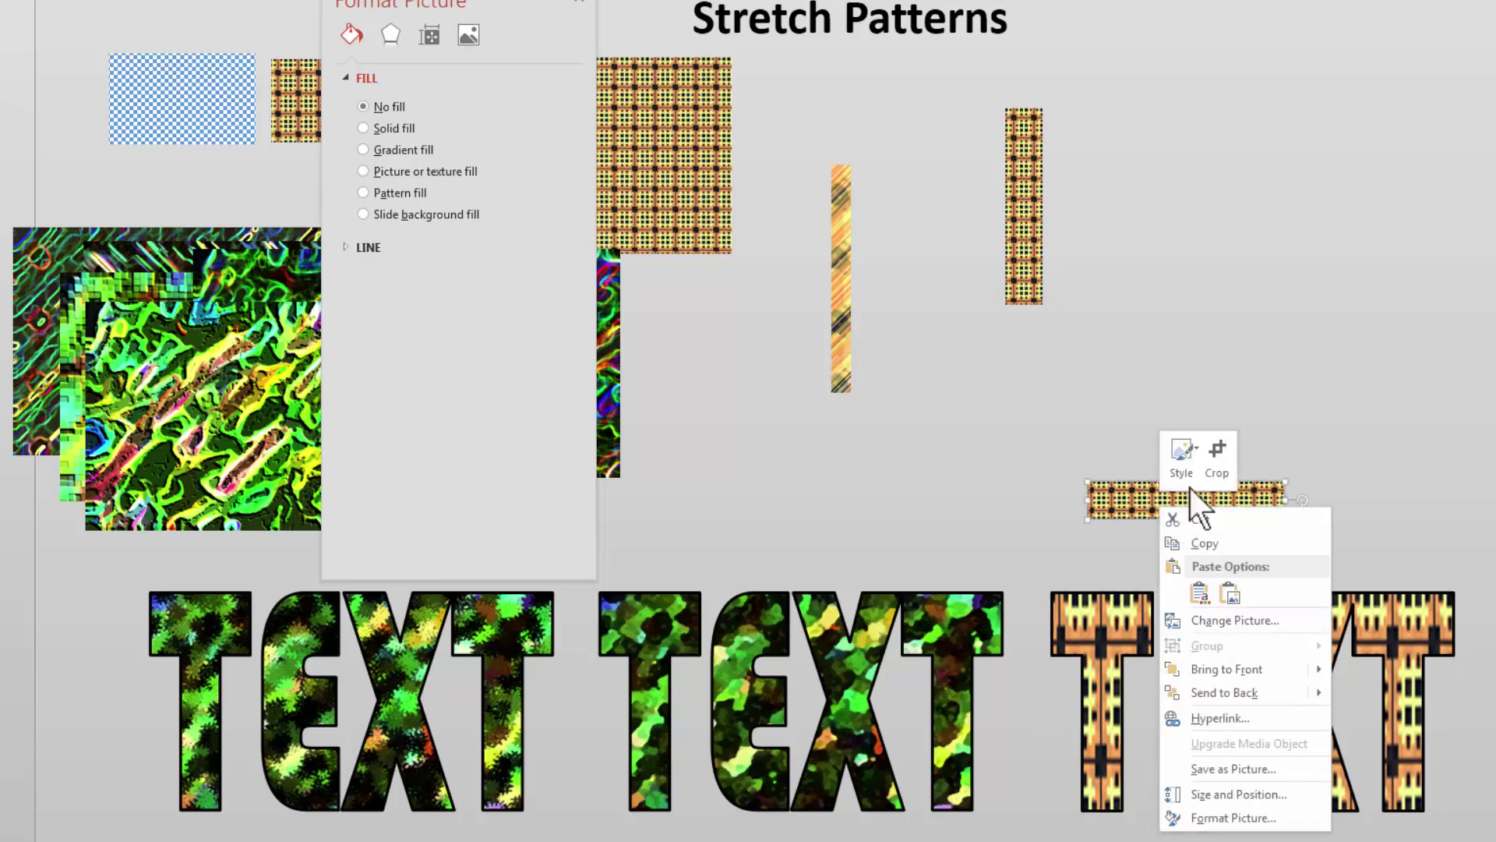
pyautogui.click(1213, 456)
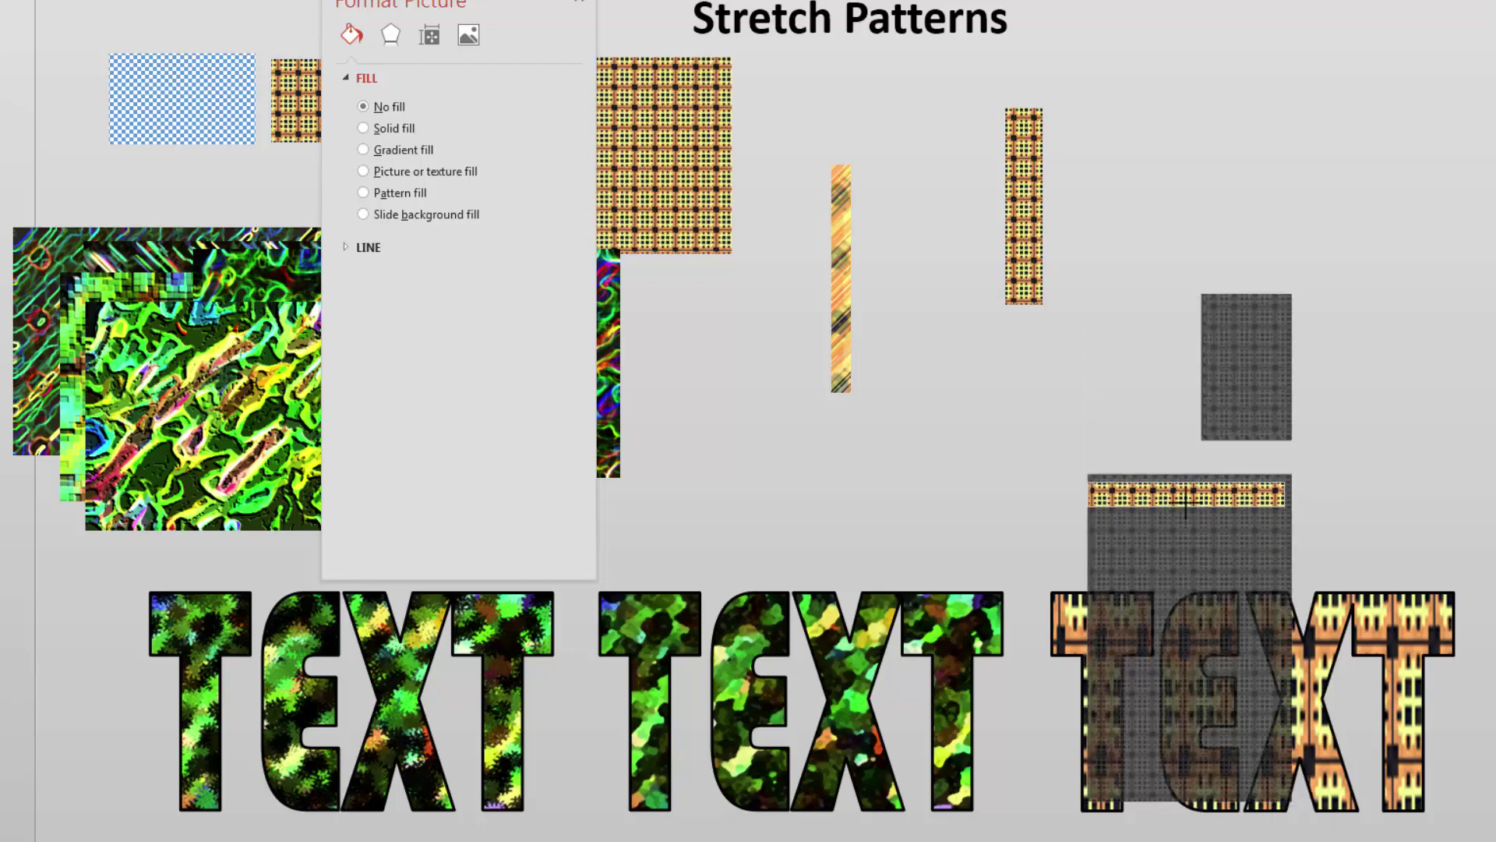
pyautogui.click(1426, 514)
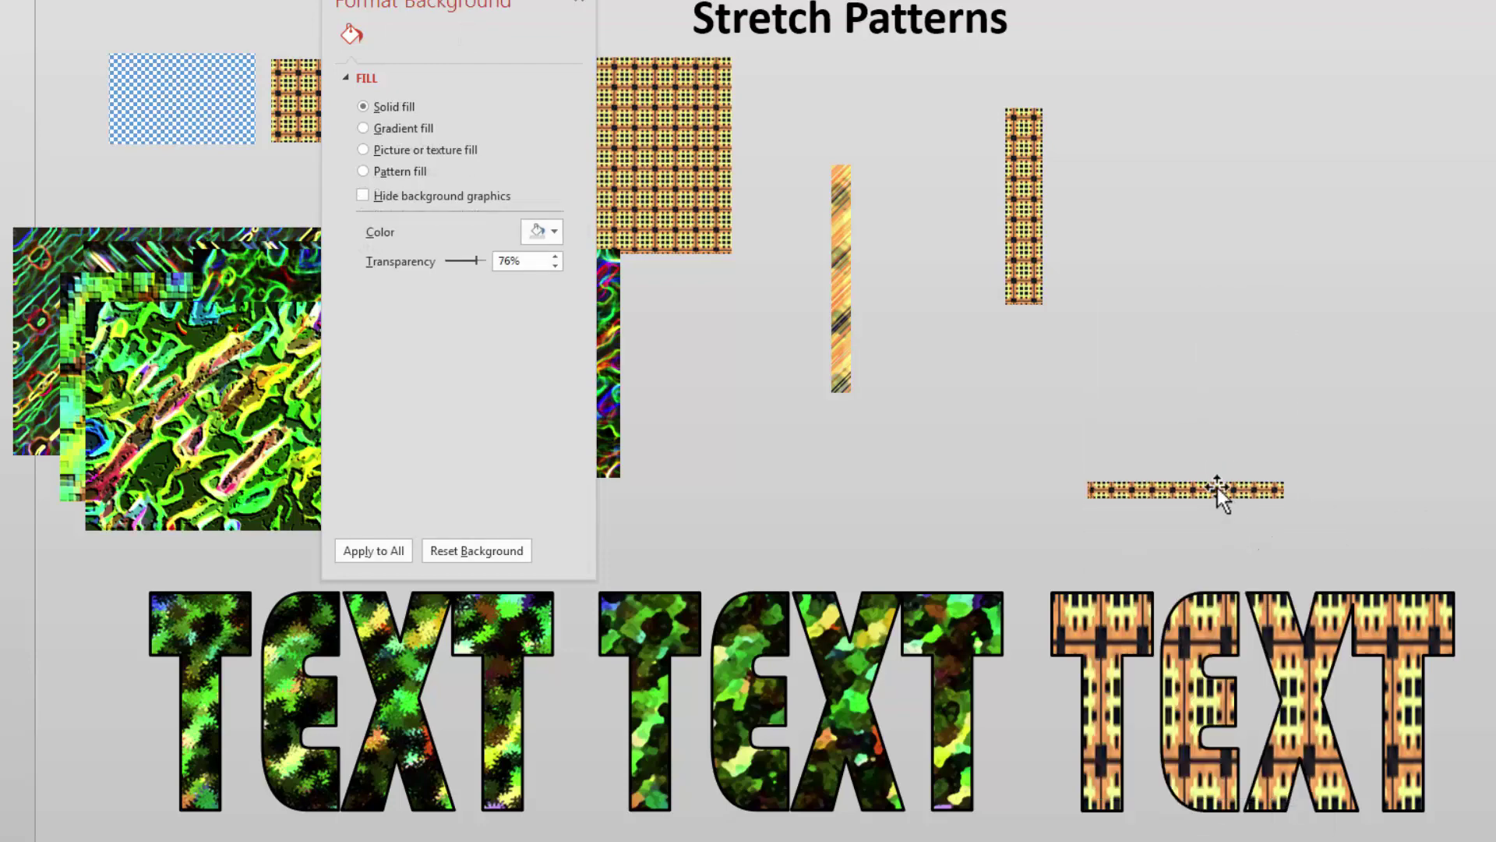
pyautogui.click(1217, 488)
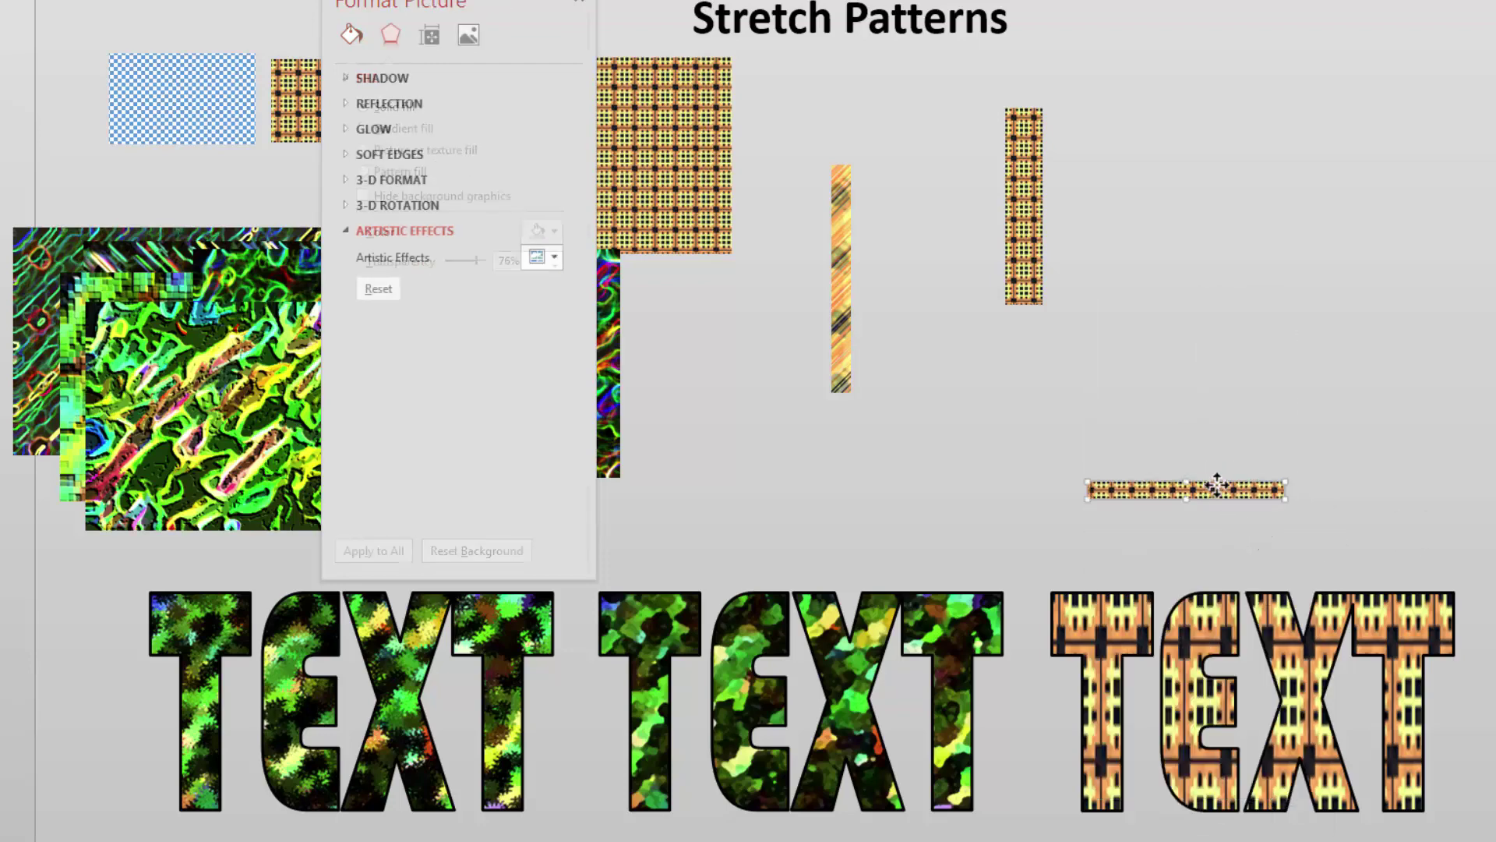
pyautogui.click(1184, 670)
pyautogui.click(353, 66)
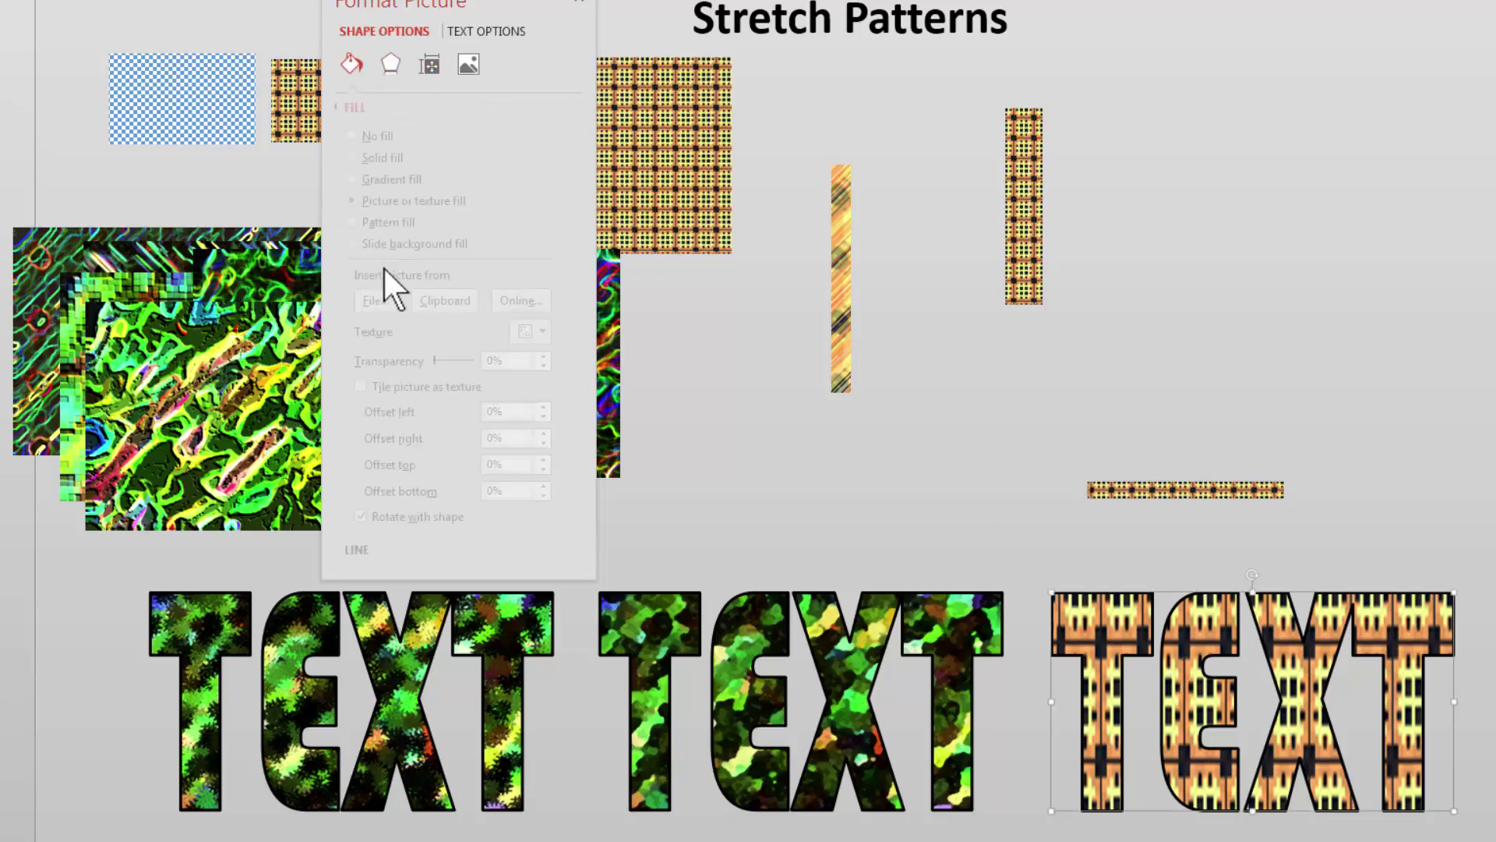
pyautogui.click(448, 302)
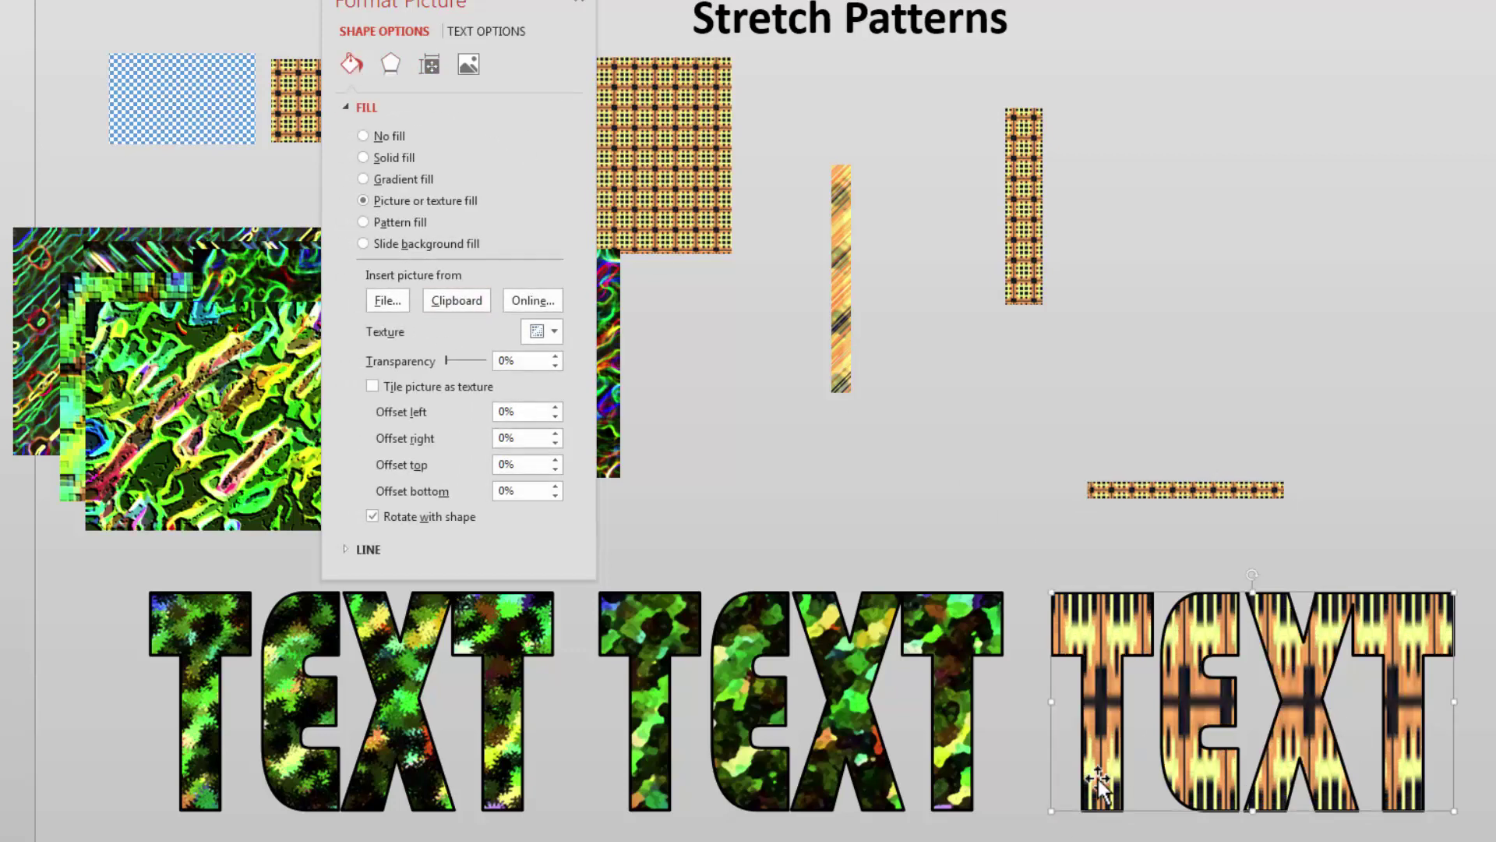
# Join two copies of the thin checkered strip end to end above the third TEXT word and use both together as its picture fill
pyautogui.moveTo(1168, 490); pyautogui.dragTo(1148, 524)
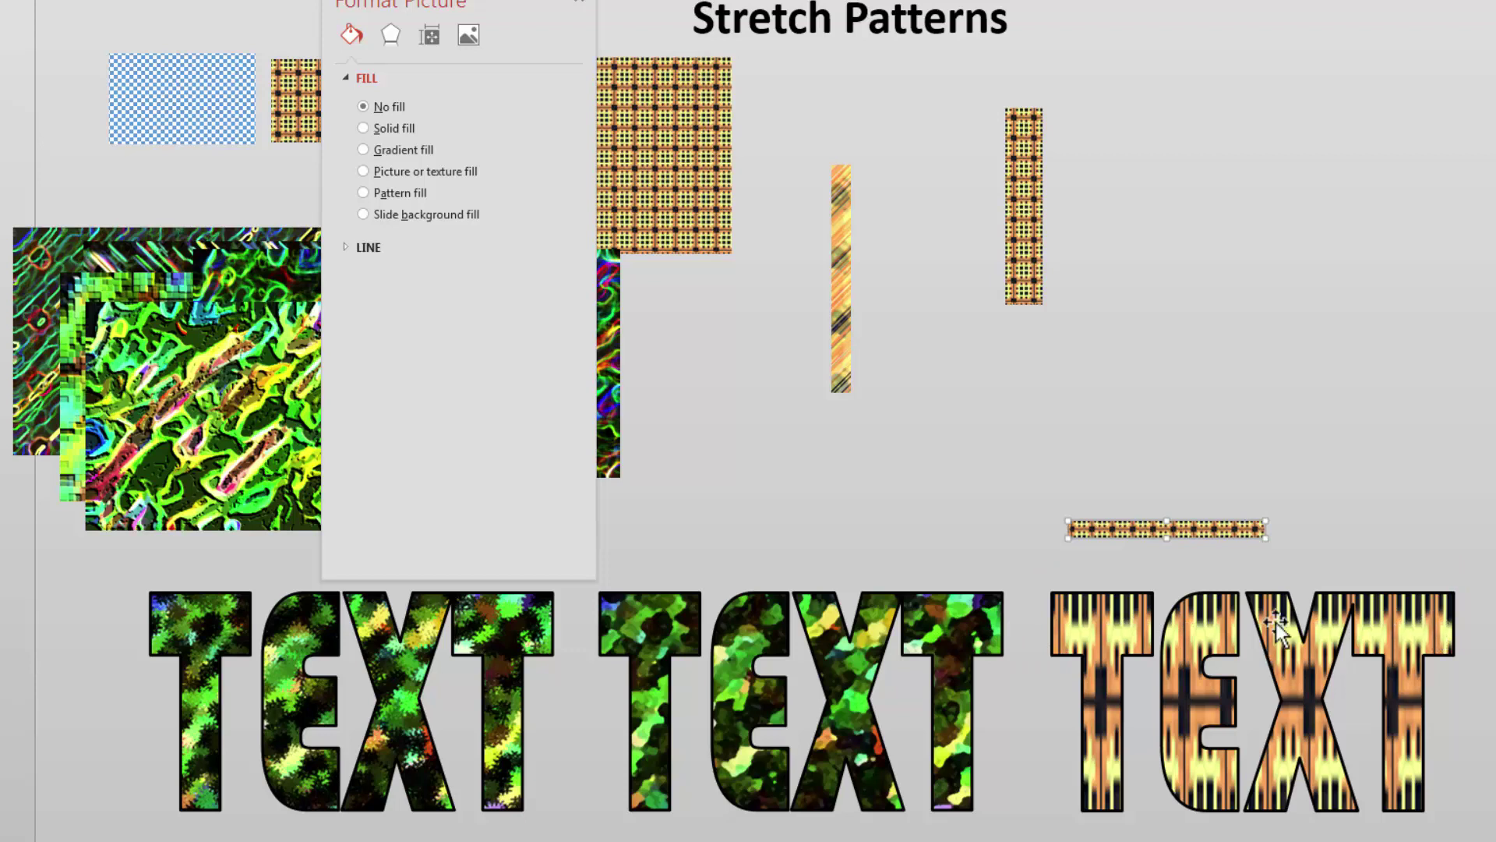
pyautogui.moveTo(1187, 530); pyautogui.dragTo(1354, 592)
pyautogui.press('Escape')
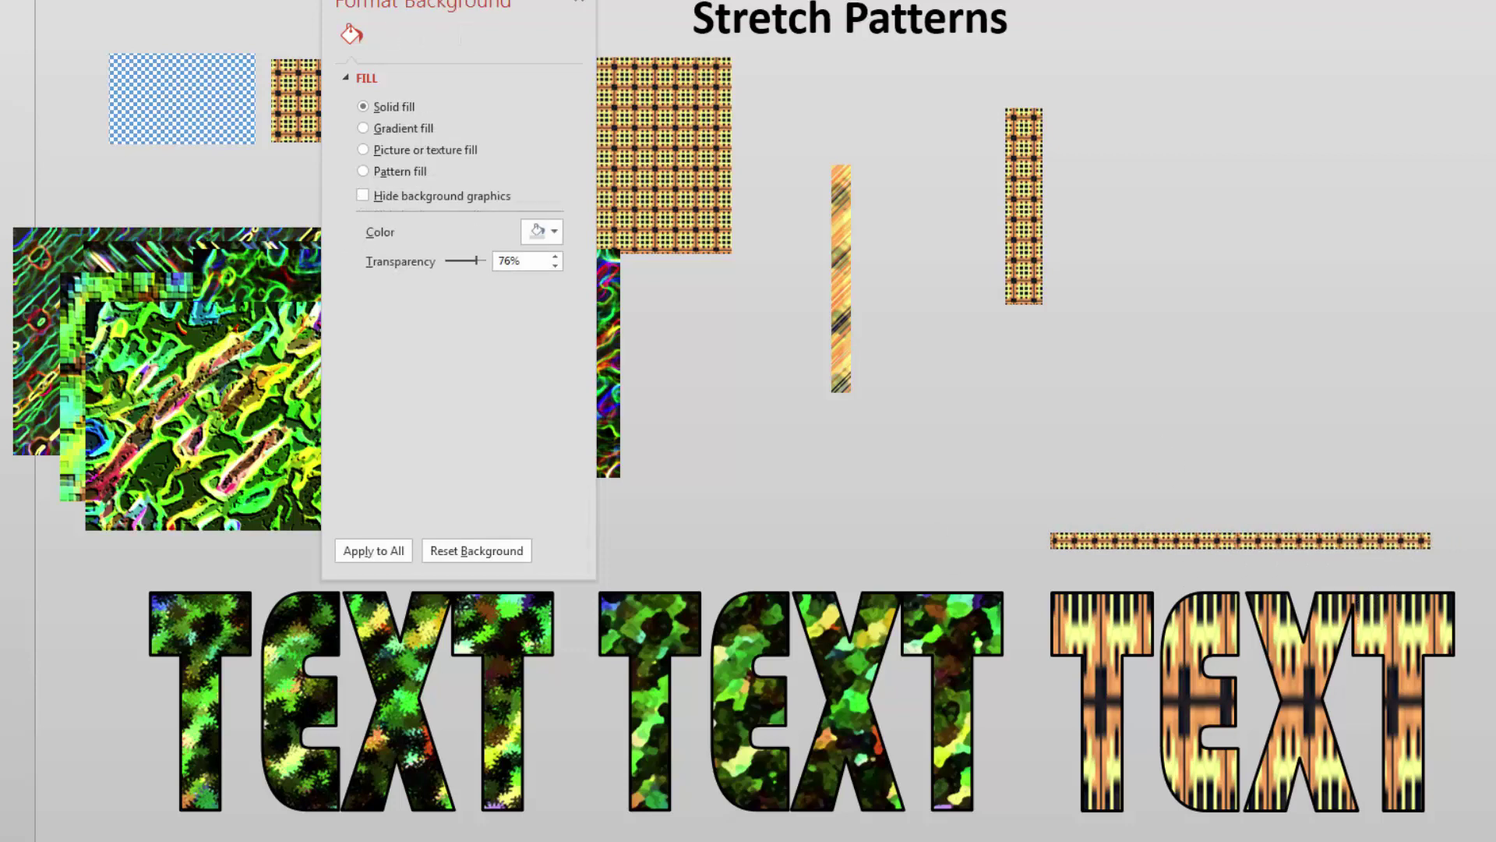
pyautogui.click(1122, 540)
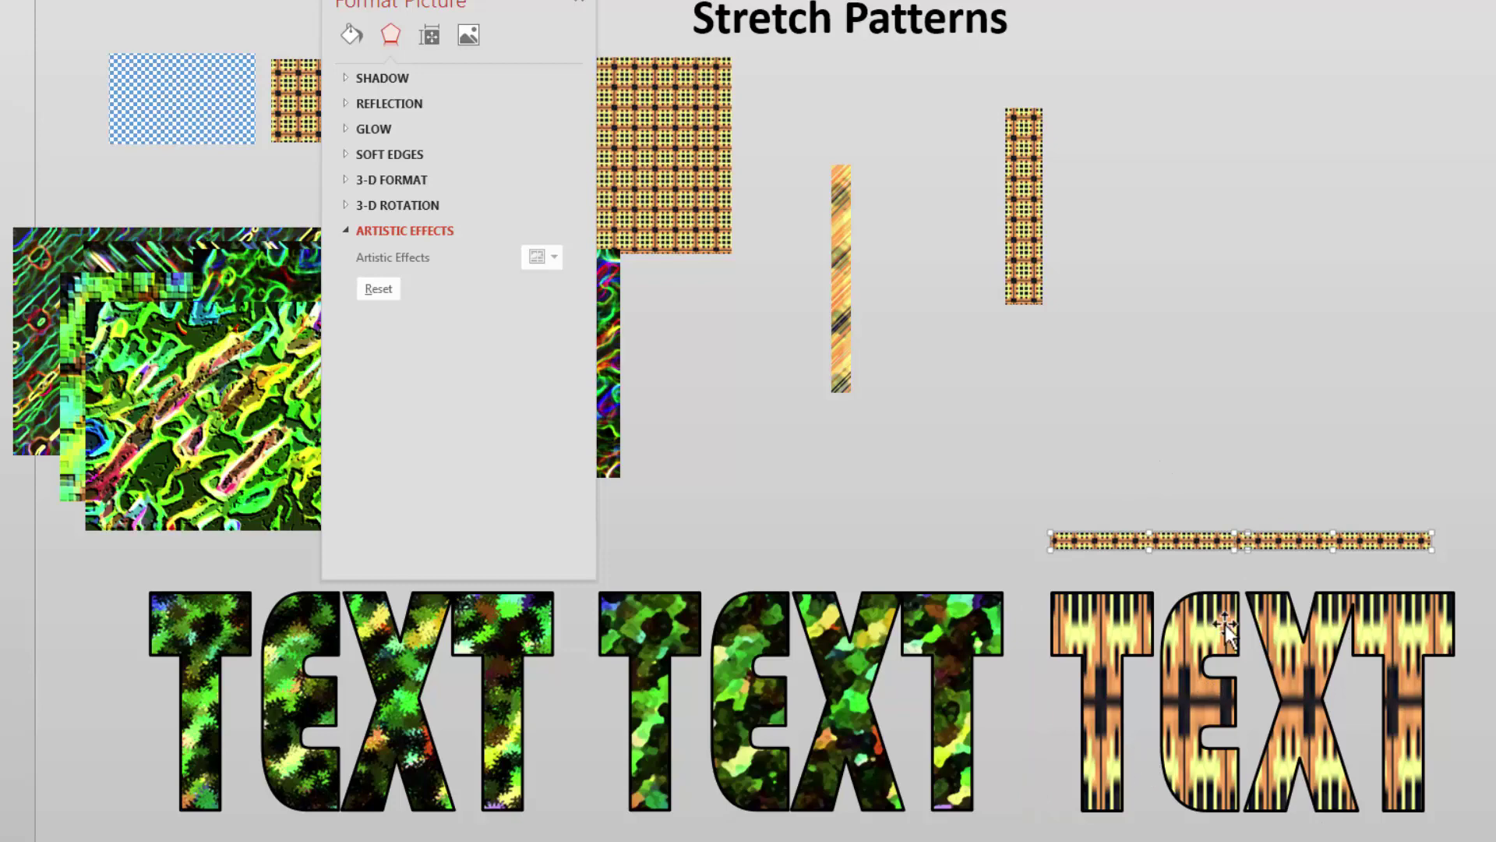
pyautogui.click(1232, 573)
pyautogui.click(457, 301)
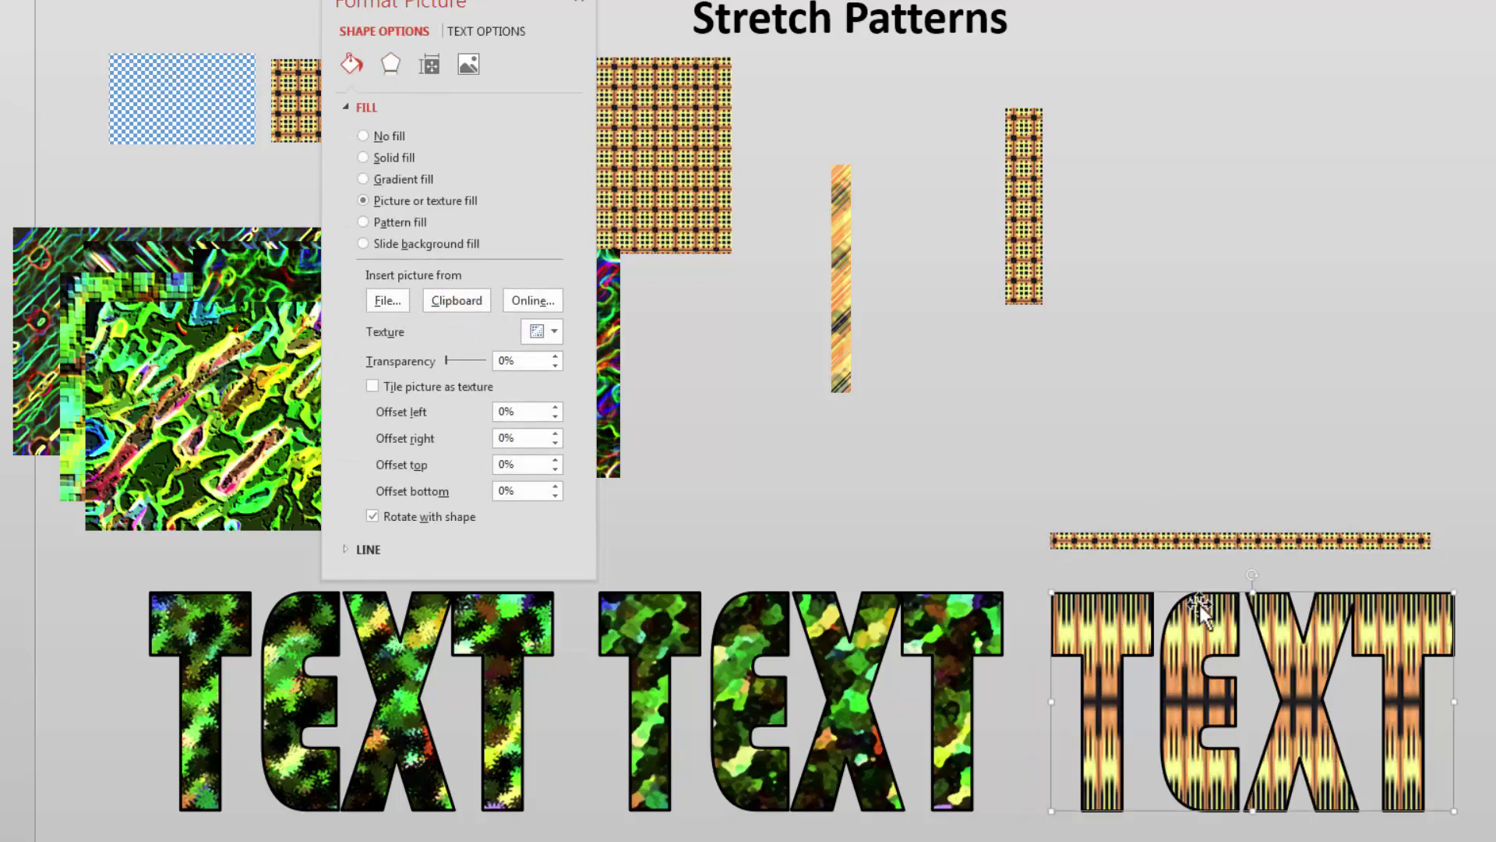
# Spread the embossed green and mosaic green pictures out into the empty area and delete the vertical checkered strip
pyautogui.click(948, 578)
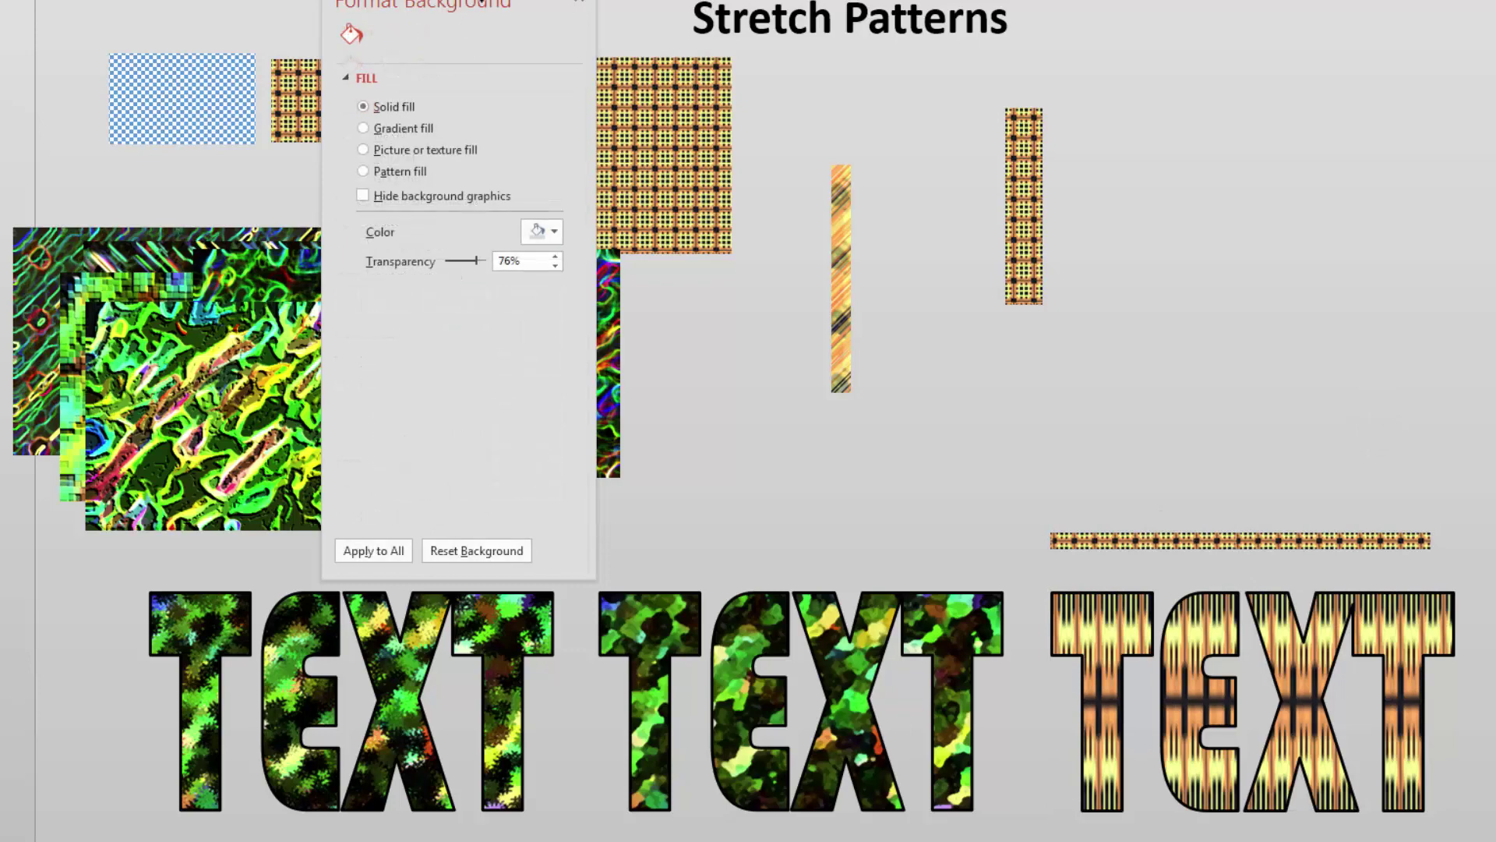
pyautogui.moveTo(484, 11); pyautogui.dragTo(1450, 11)
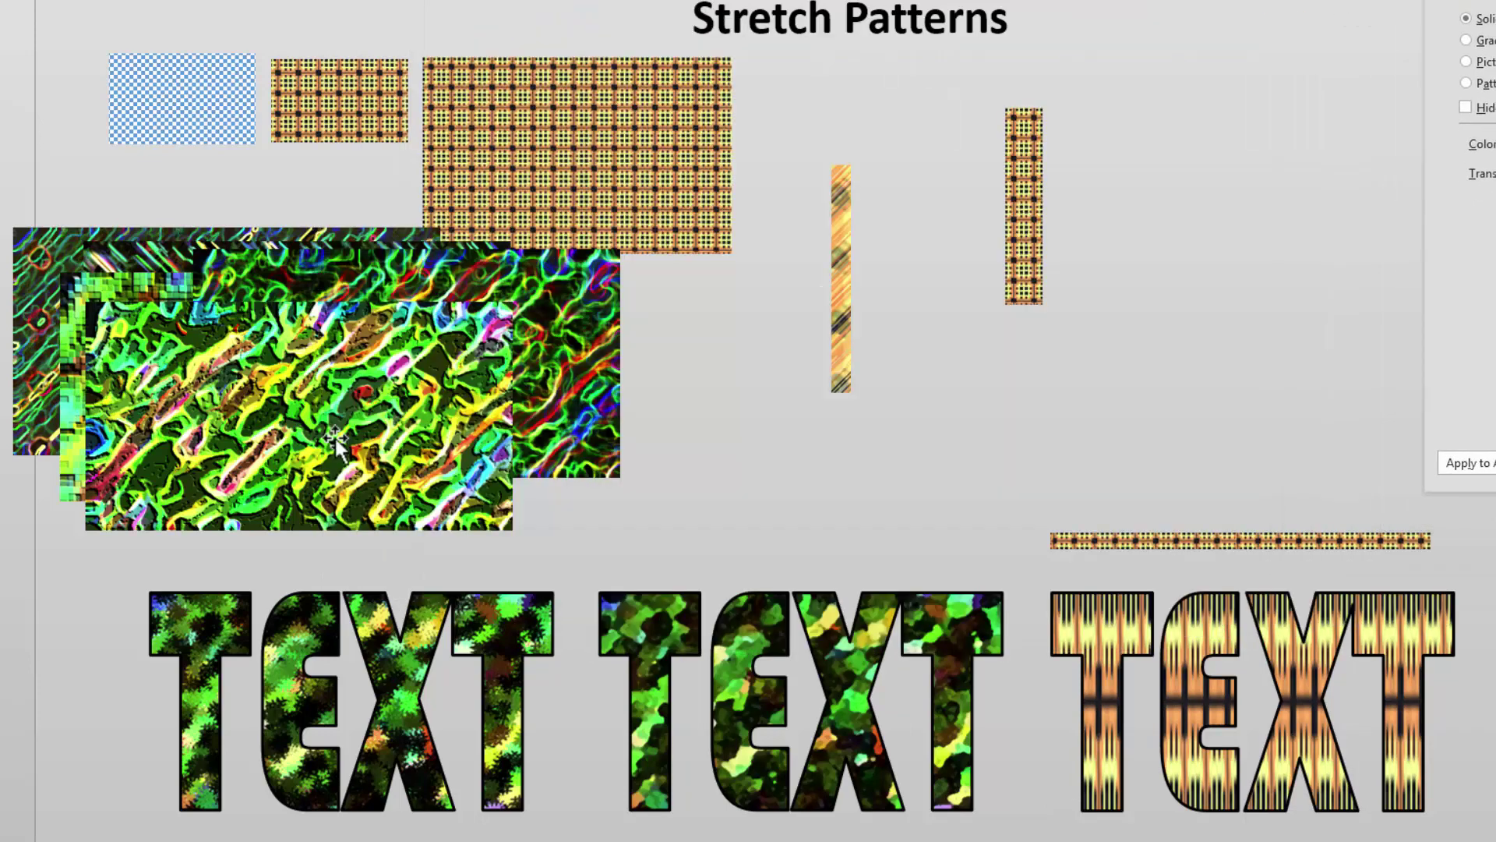
pyautogui.moveTo(337, 440); pyautogui.dragTo(905, 421)
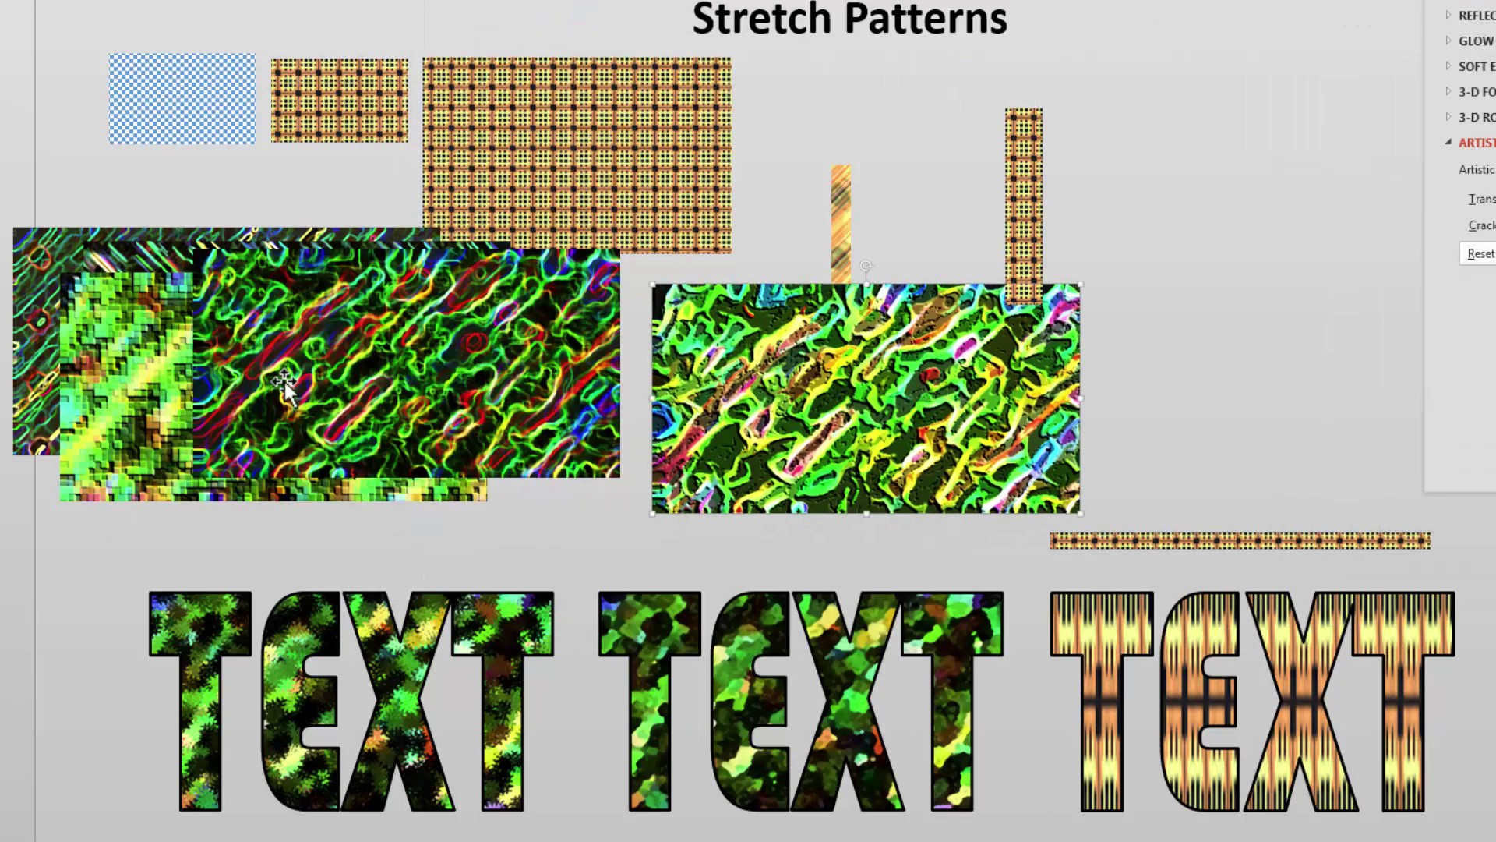
pyautogui.moveTo(156, 373); pyautogui.dragTo(1097, 150)
pyautogui.click(1015, 191)
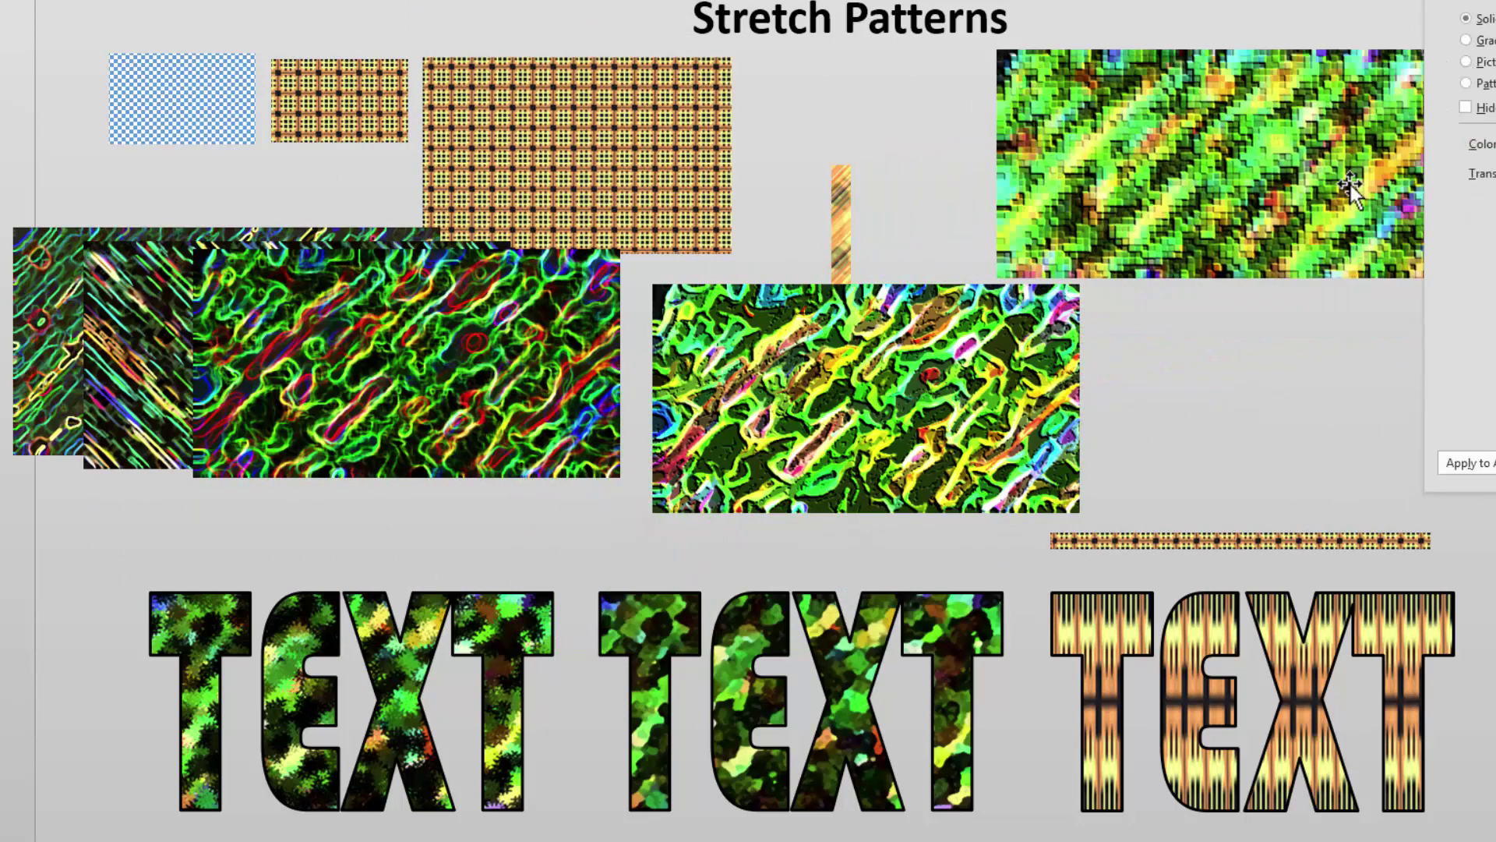
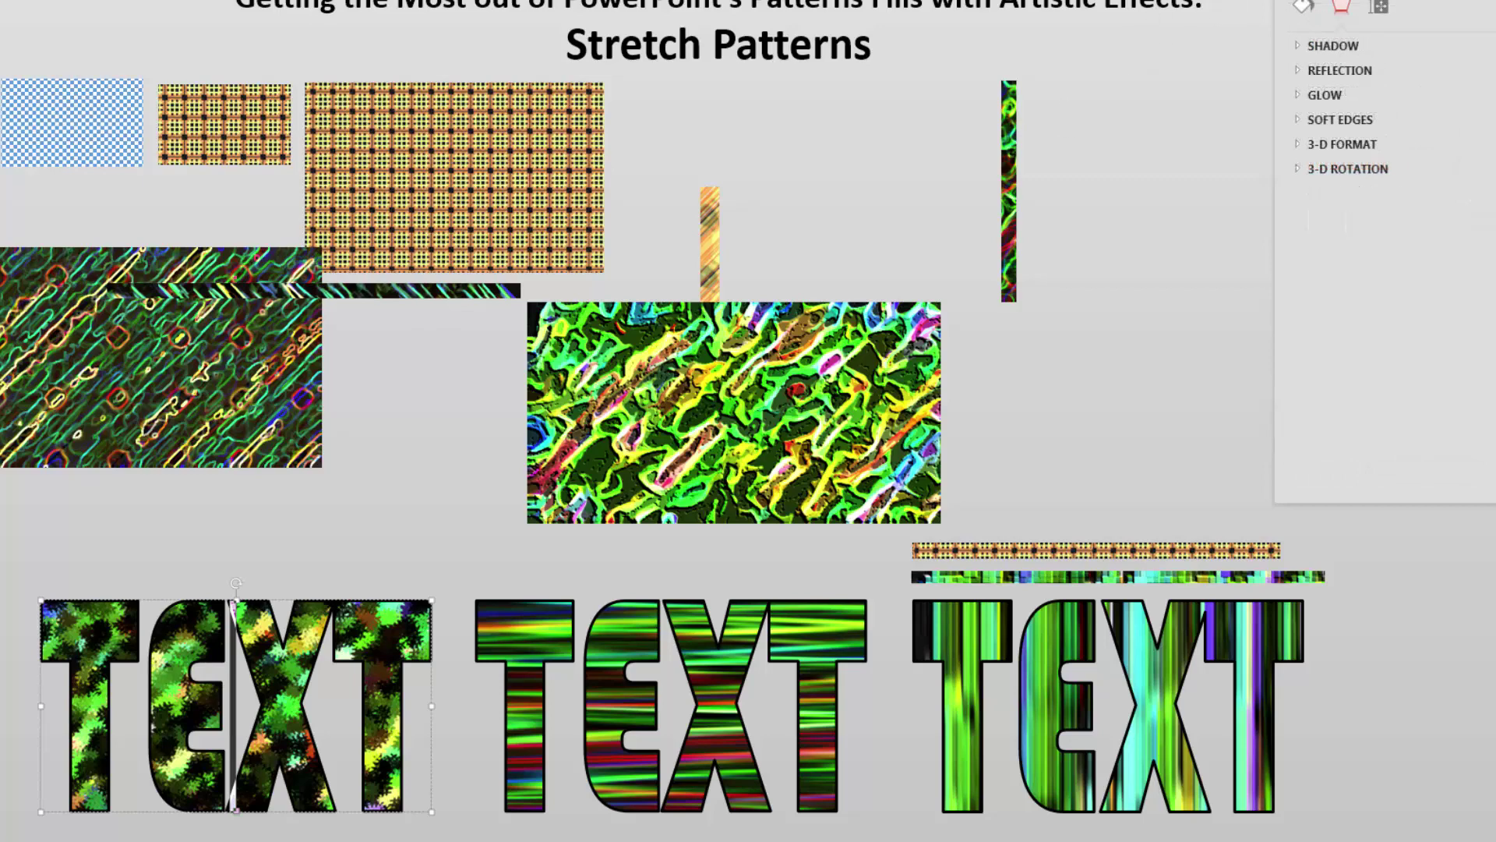
# Fill the first TEXT word with the dark streaked strip from the clipboard and move that strip to the slide's upper empty area
pyautogui.click(1303, 8)
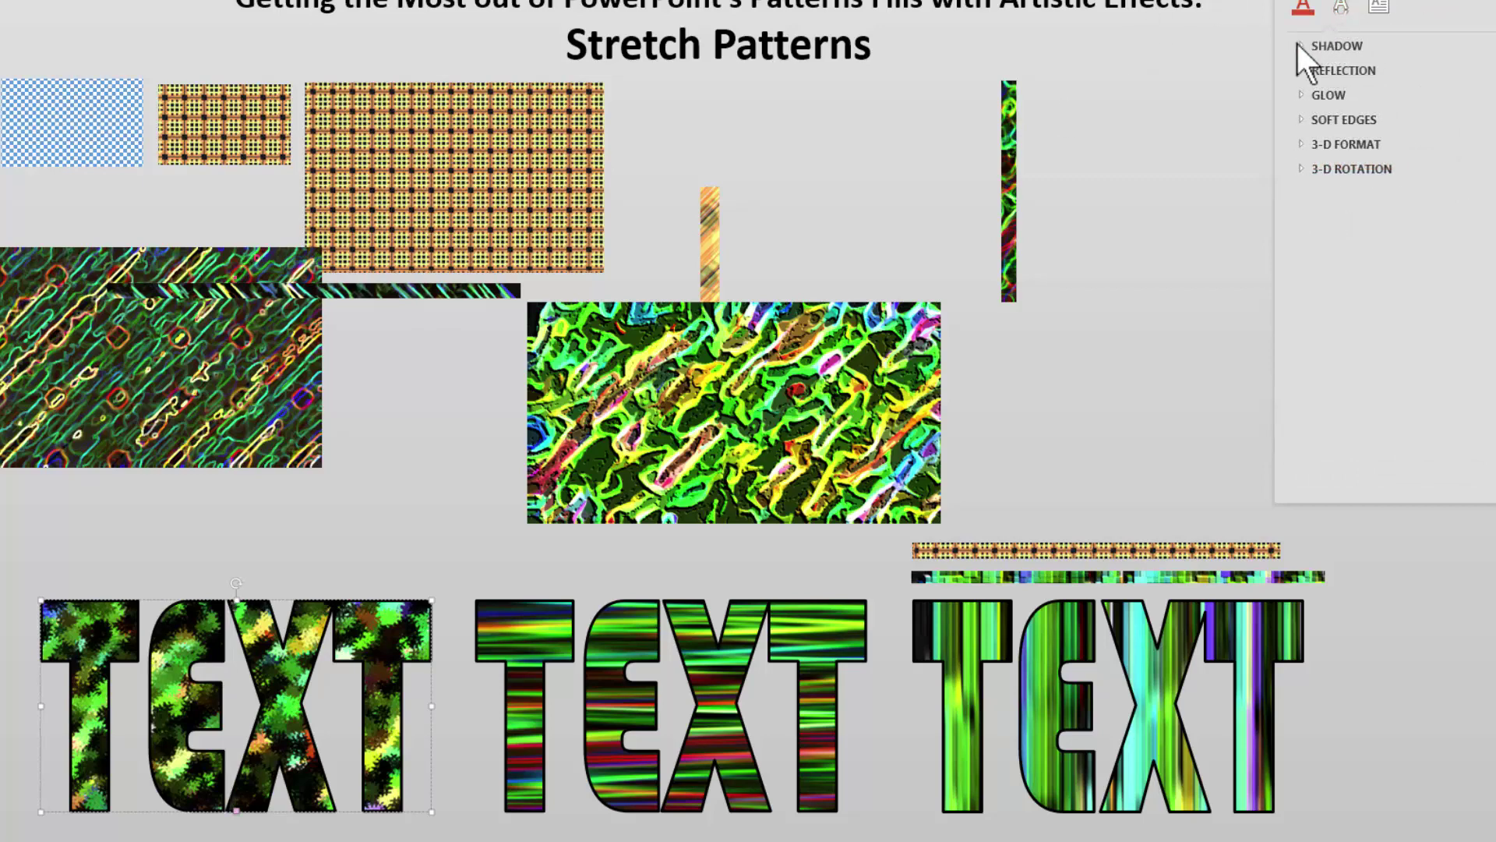
pyautogui.click(1405, 211)
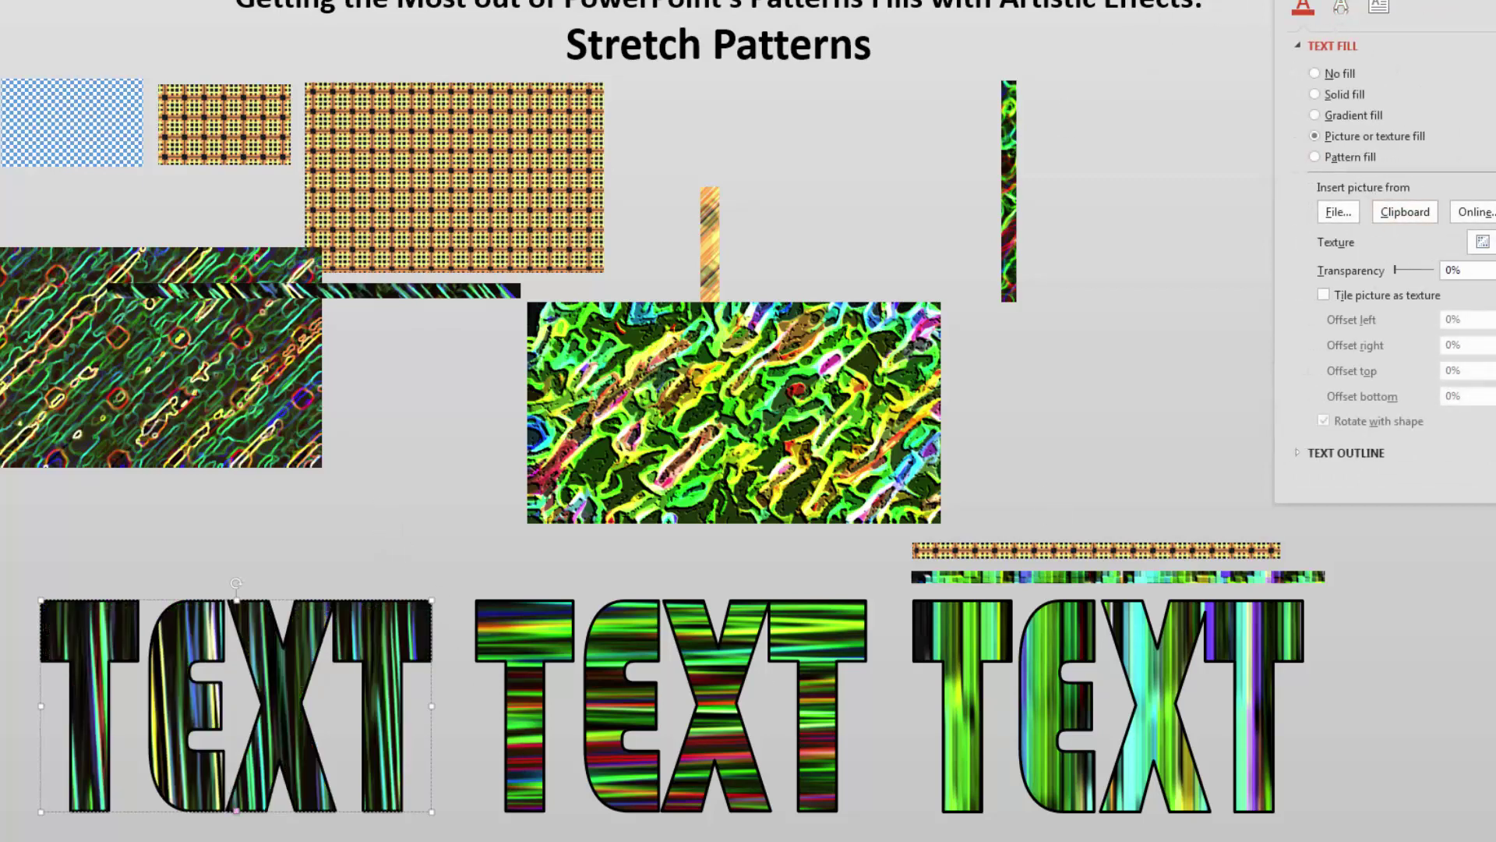
pyautogui.click(459, 292)
pyautogui.moveTo(460, 292); pyautogui.dragTo(1129, 176)
# Move the dark glowing-outline picture into clear space and crop it from both sides to a narrow vertical strip
pyautogui.moveTo(219, 390); pyautogui.dragTo(324, 440)
pyautogui.rightClick(324, 440)
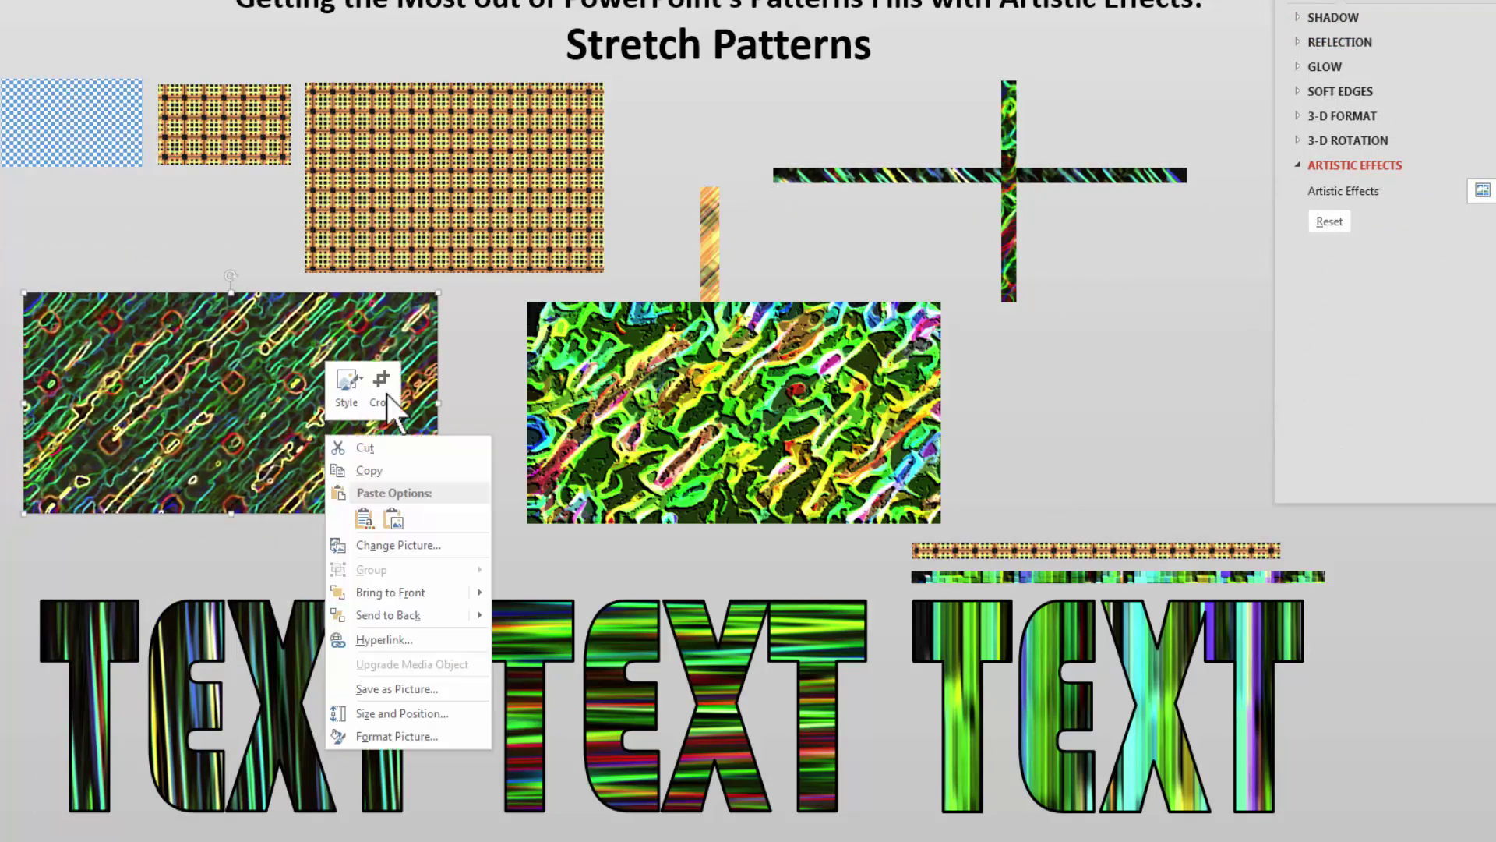
pyautogui.click(392, 385)
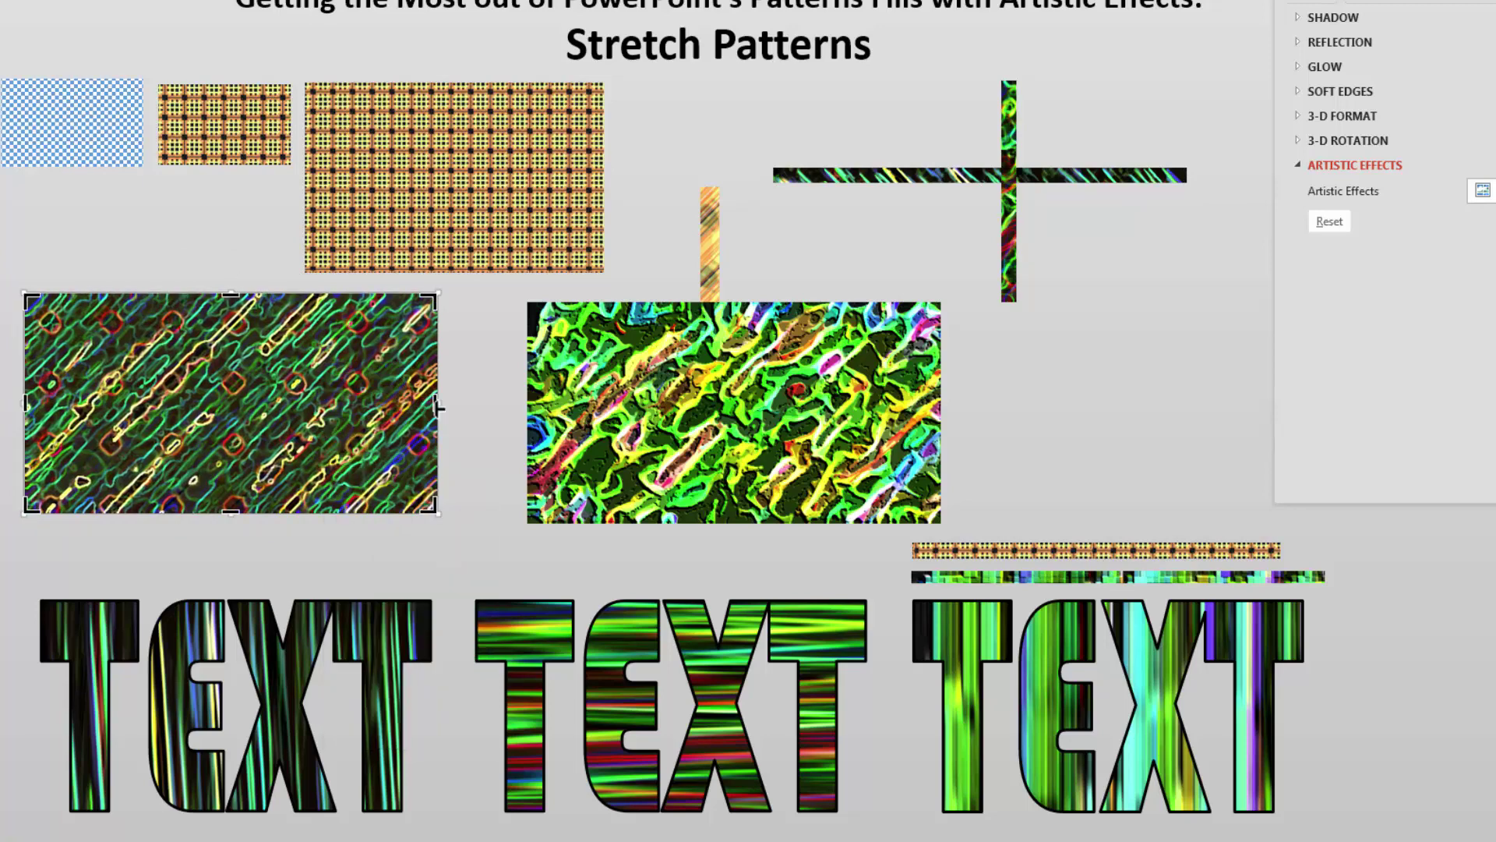
pyautogui.moveTo(439, 407); pyautogui.dragTo(134, 405)
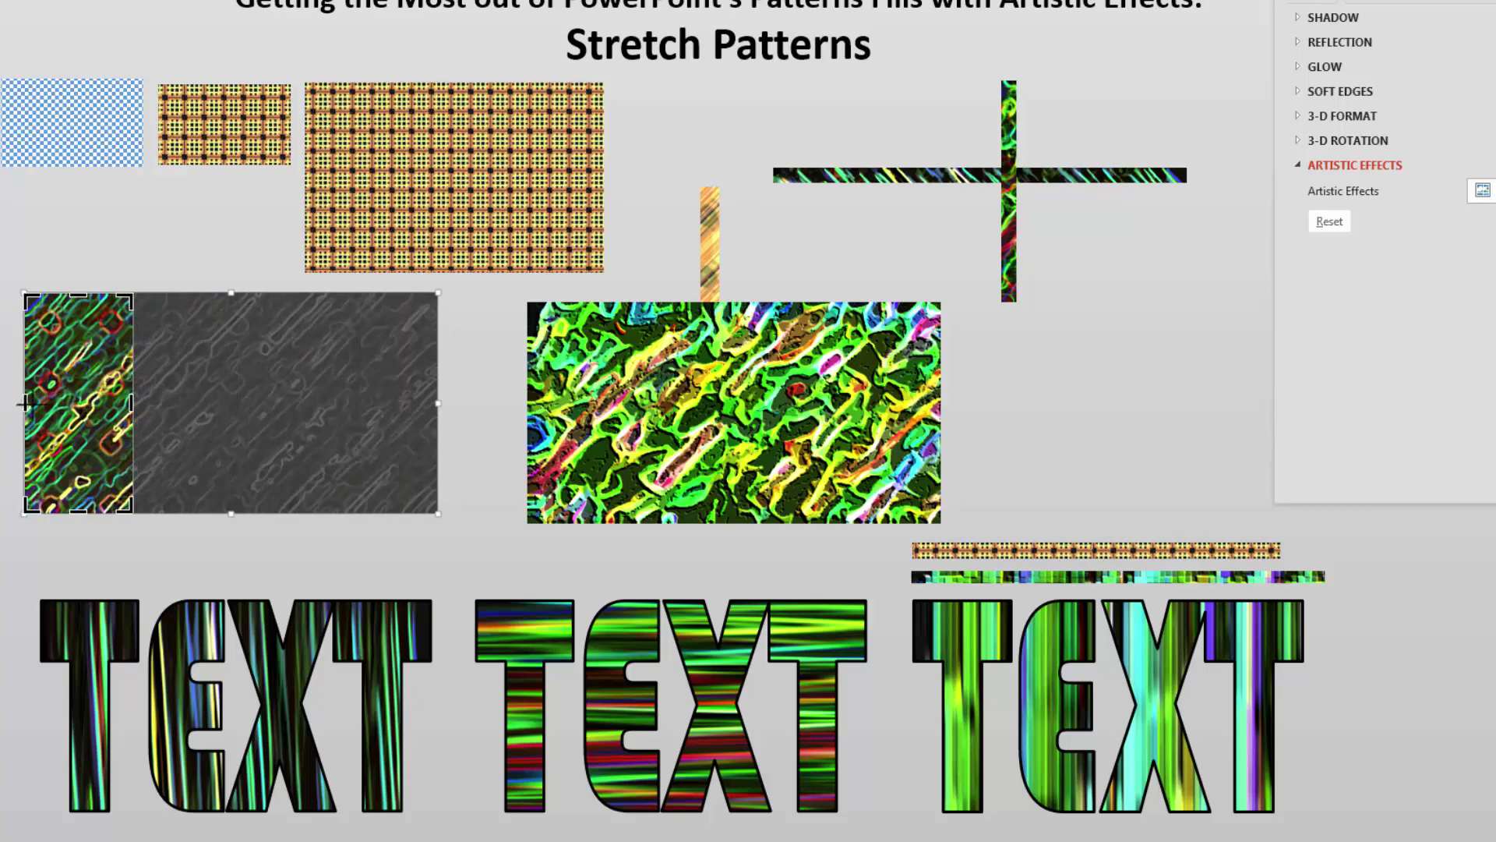
pyautogui.moveTo(25, 403); pyautogui.dragTo(97, 402)
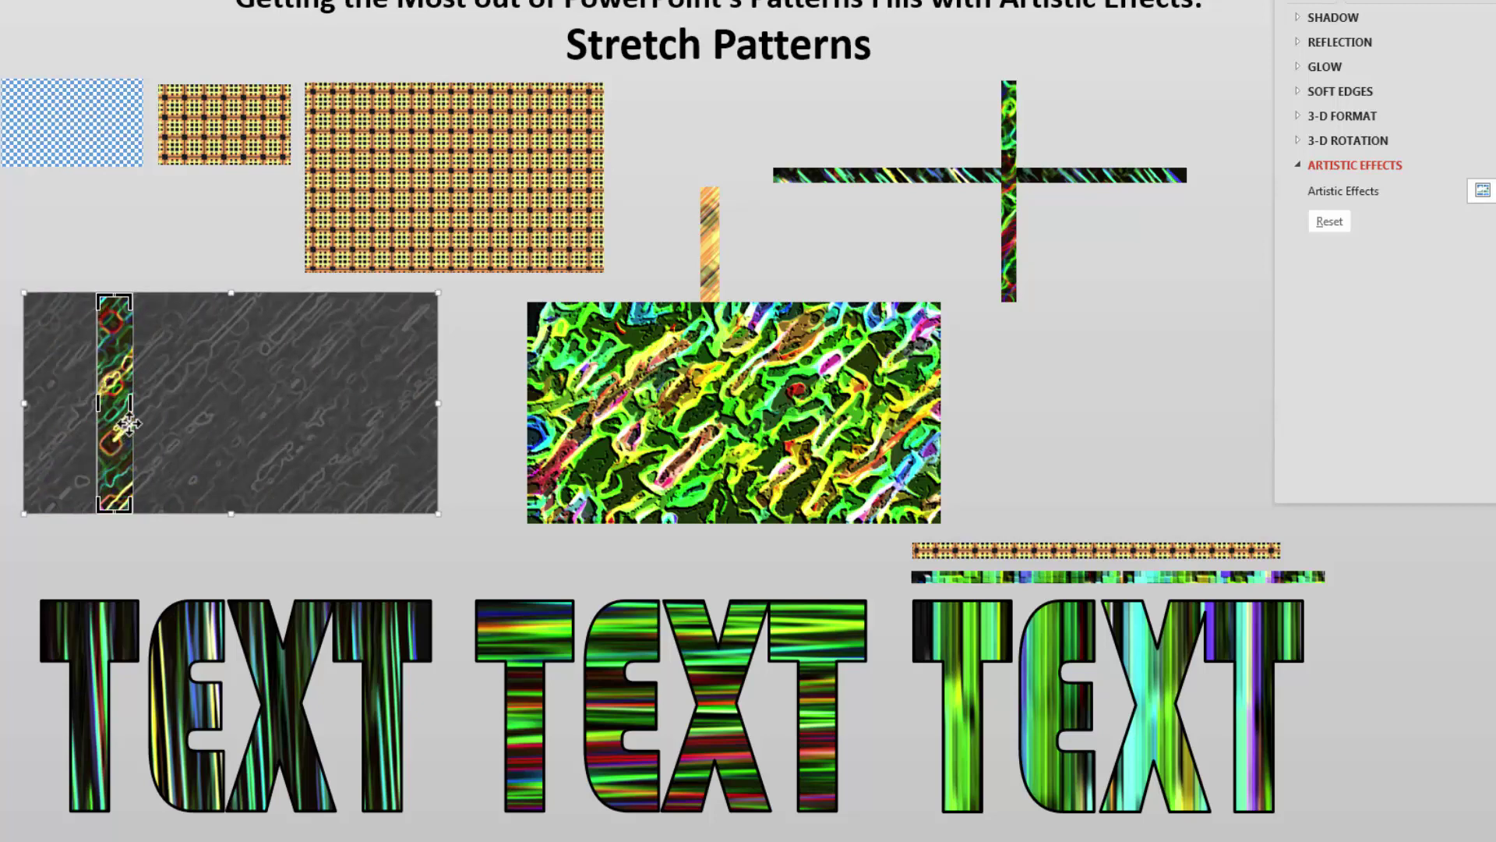
pyautogui.press('Escape')
pyautogui.press('Tab')
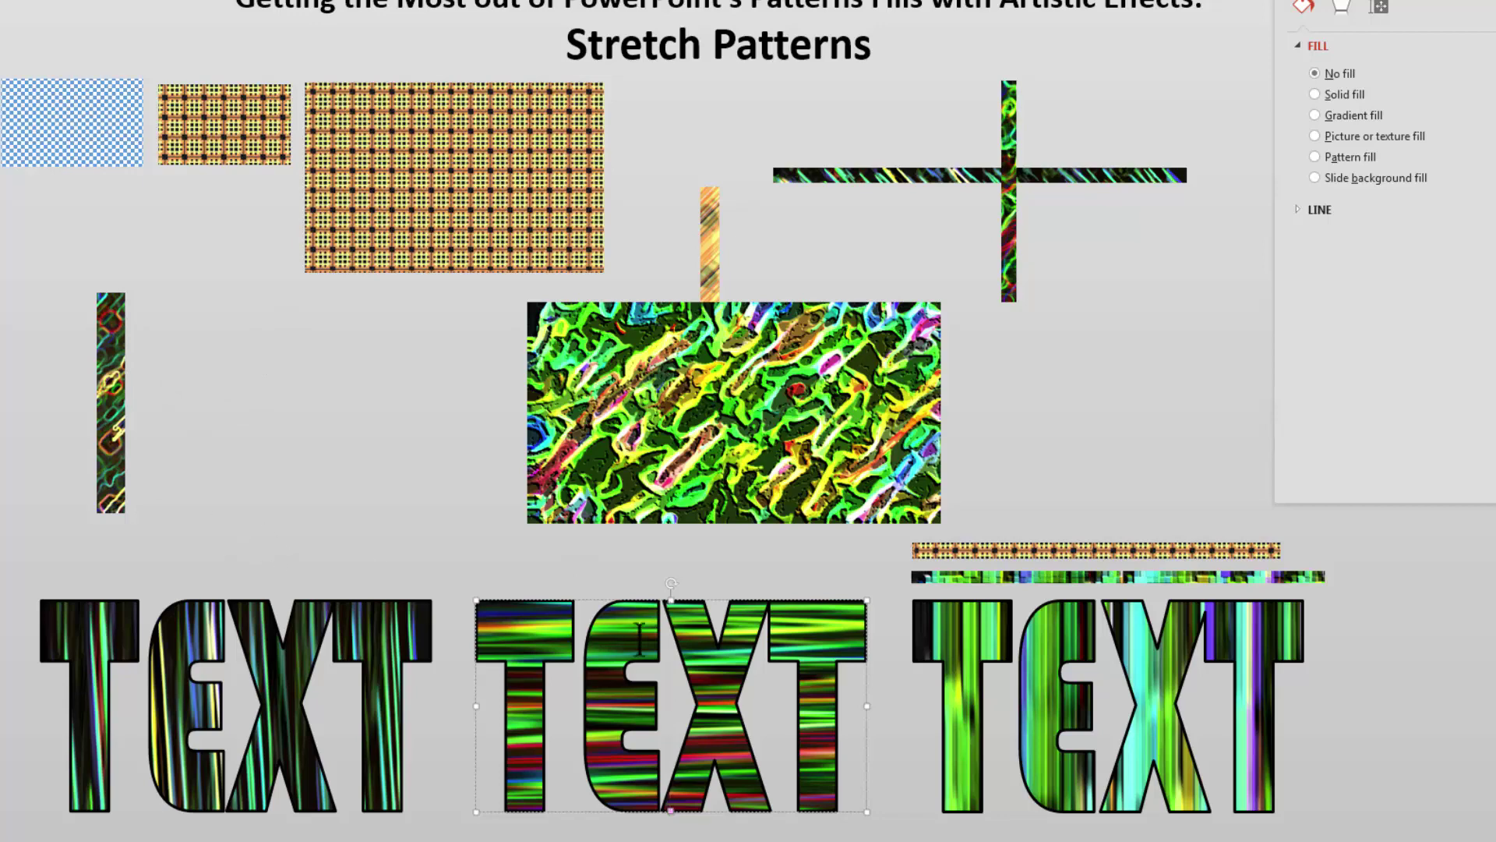
# Replace the second TEXT word with PATTERN and move it up to the middle of the slide
pyautogui.doubleClick(679, 653)
pyautogui.write('PATTERN')
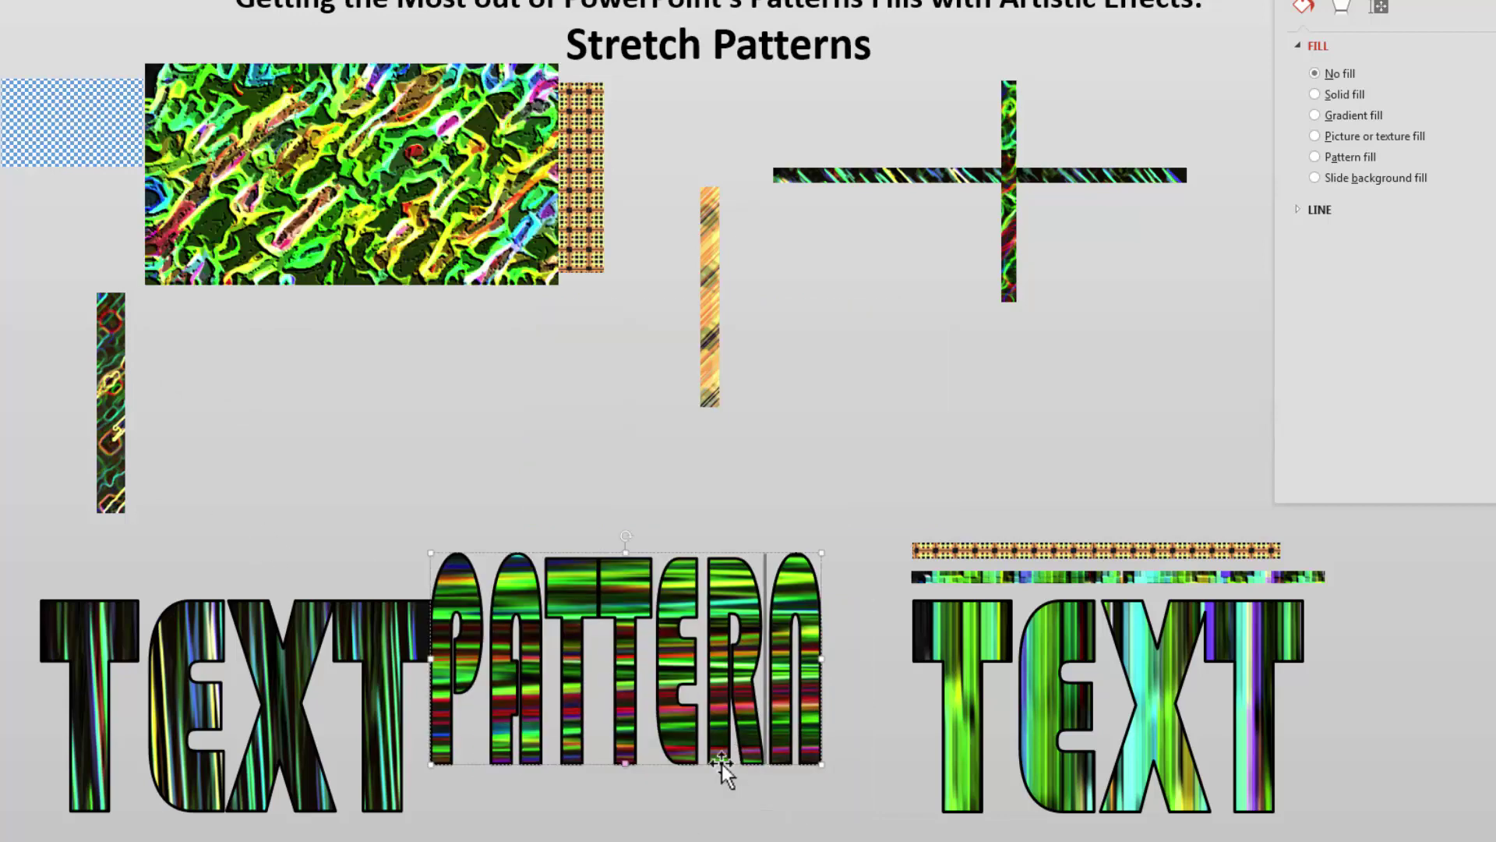
pyautogui.moveTo(721, 763); pyautogui.dragTo(716, 502)
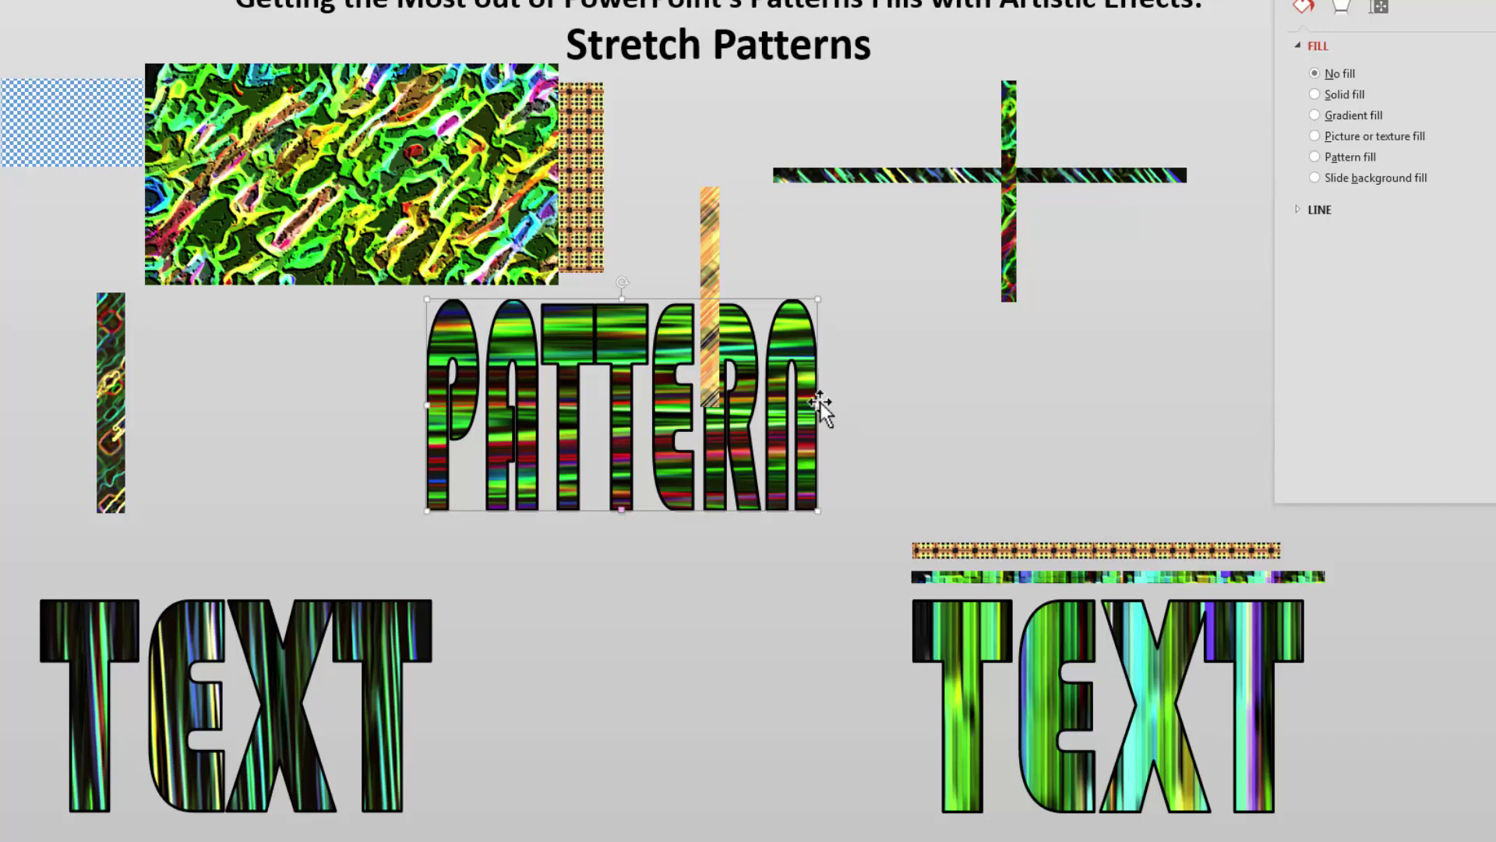
# Stretch the PATTERN word to about twice its width and move the orange plaid strip up clear of it
pyautogui.moveTo(819, 402); pyautogui.dragTo(1208, 405)
pyautogui.moveTo(709, 250); pyautogui.dragTo(722, 119)
# Copy the dark glowing-outline strip and apply it from the clipboard as the PATTERN word's picture fill
pyautogui.click(109, 392)
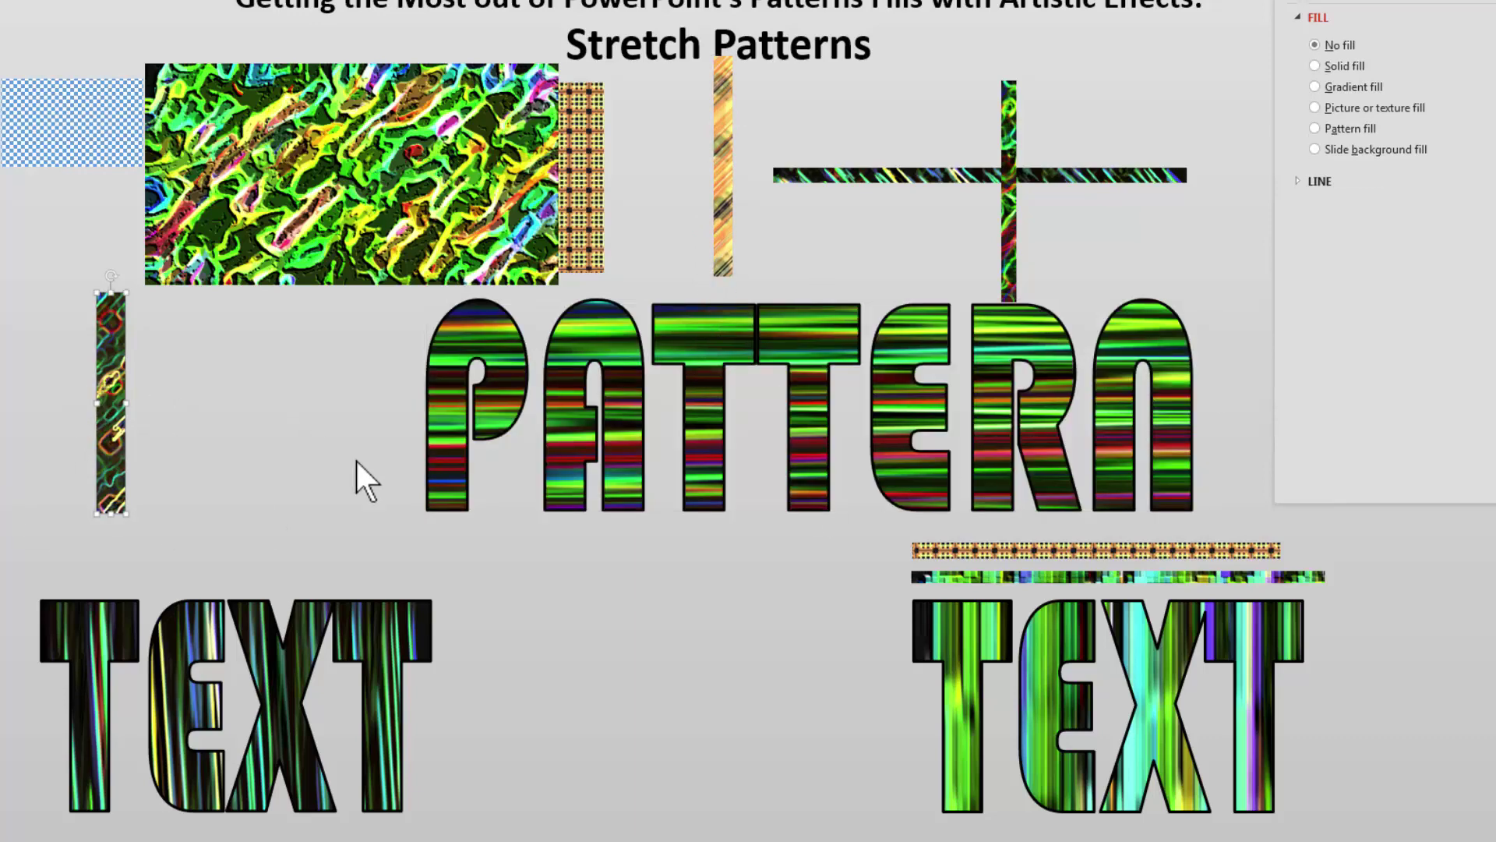
pyautogui.click(428, 393)
pyautogui.click(504, 347)
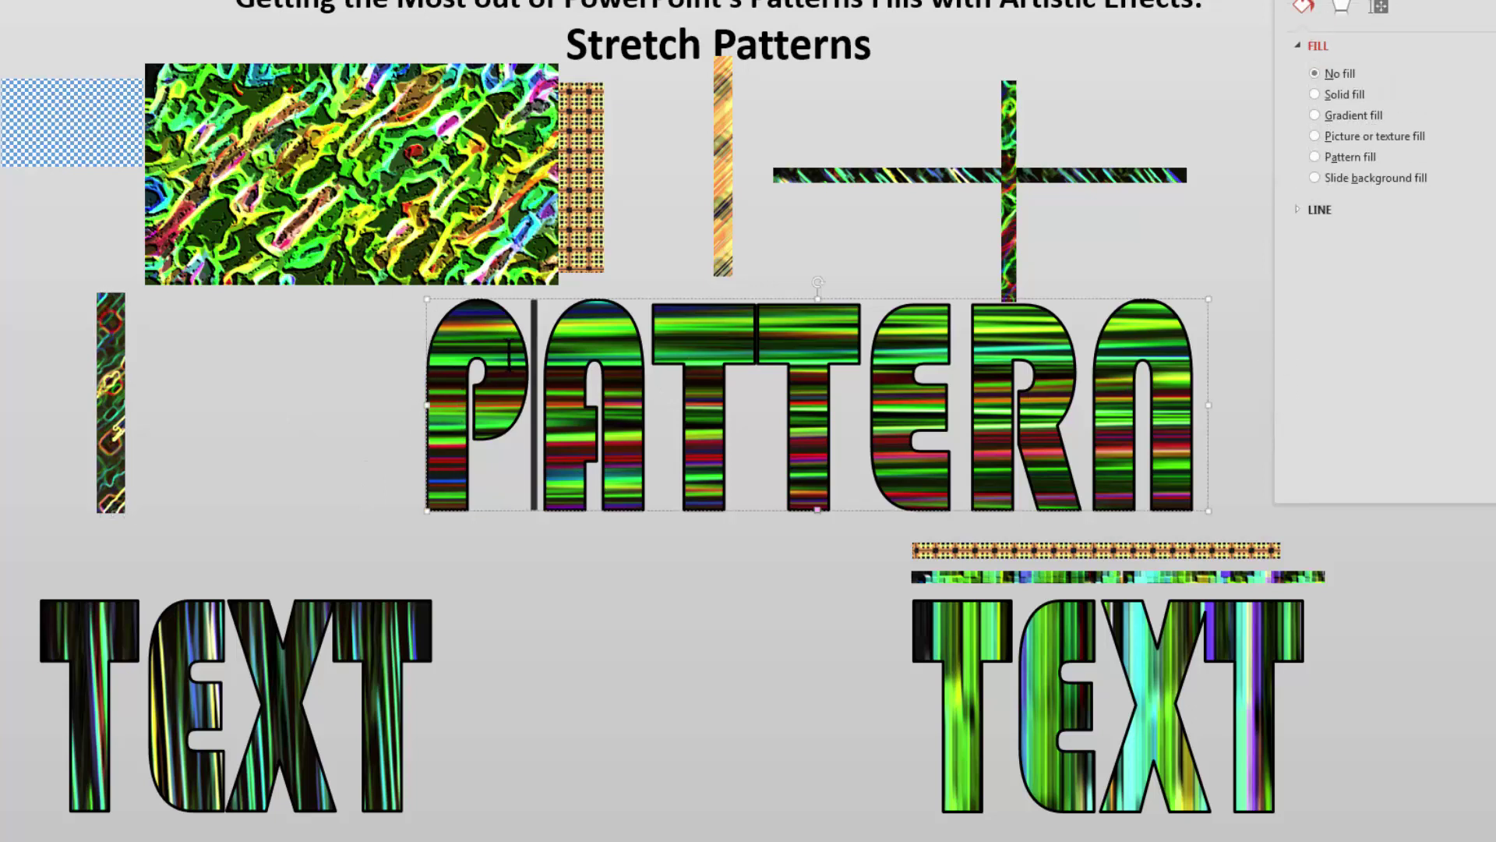
pyautogui.click(1296, 3)
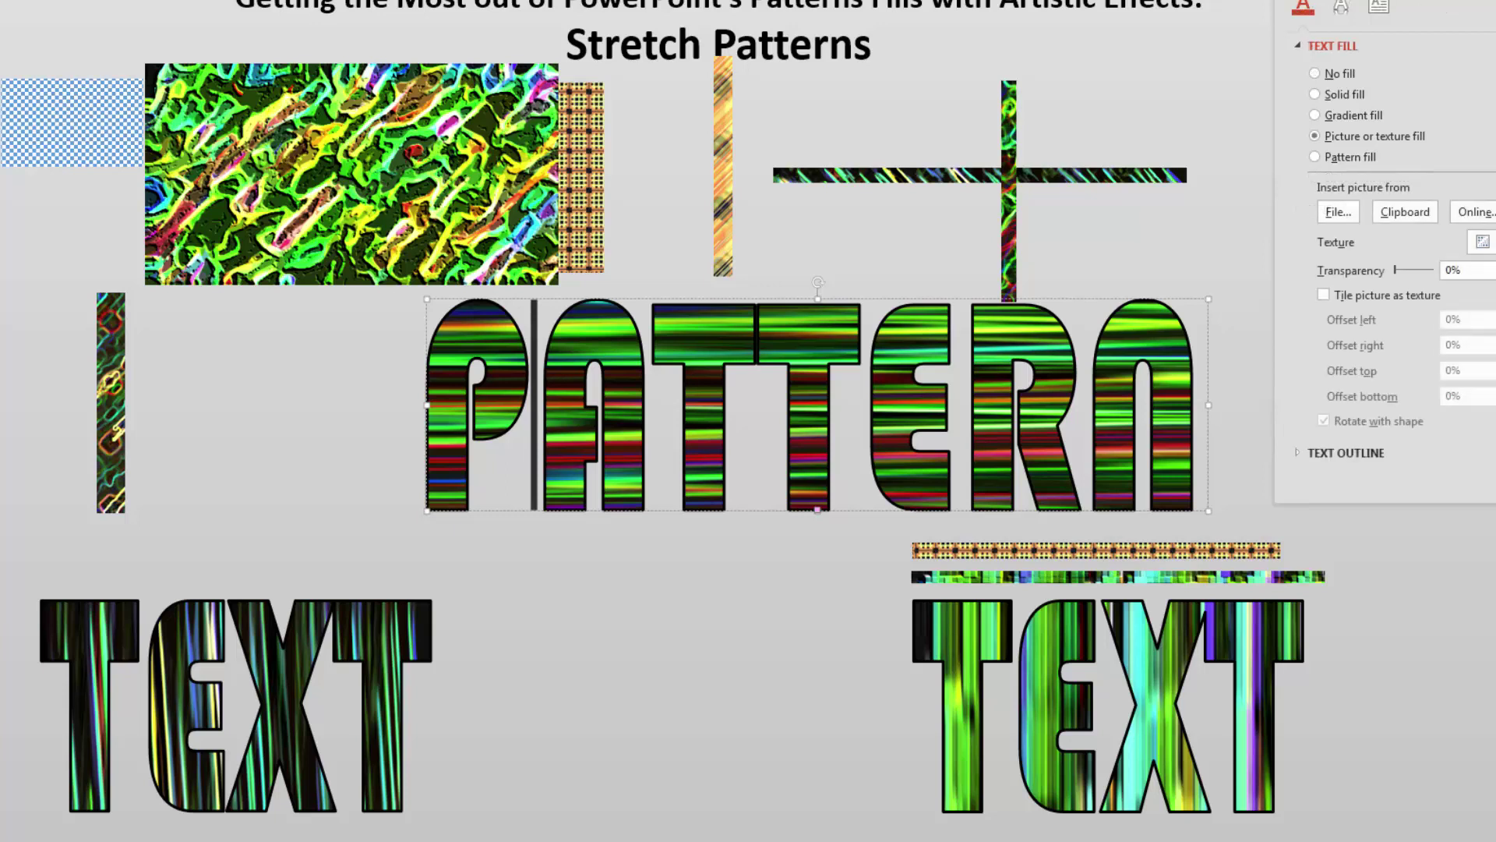
pyautogui.click(1405, 209)
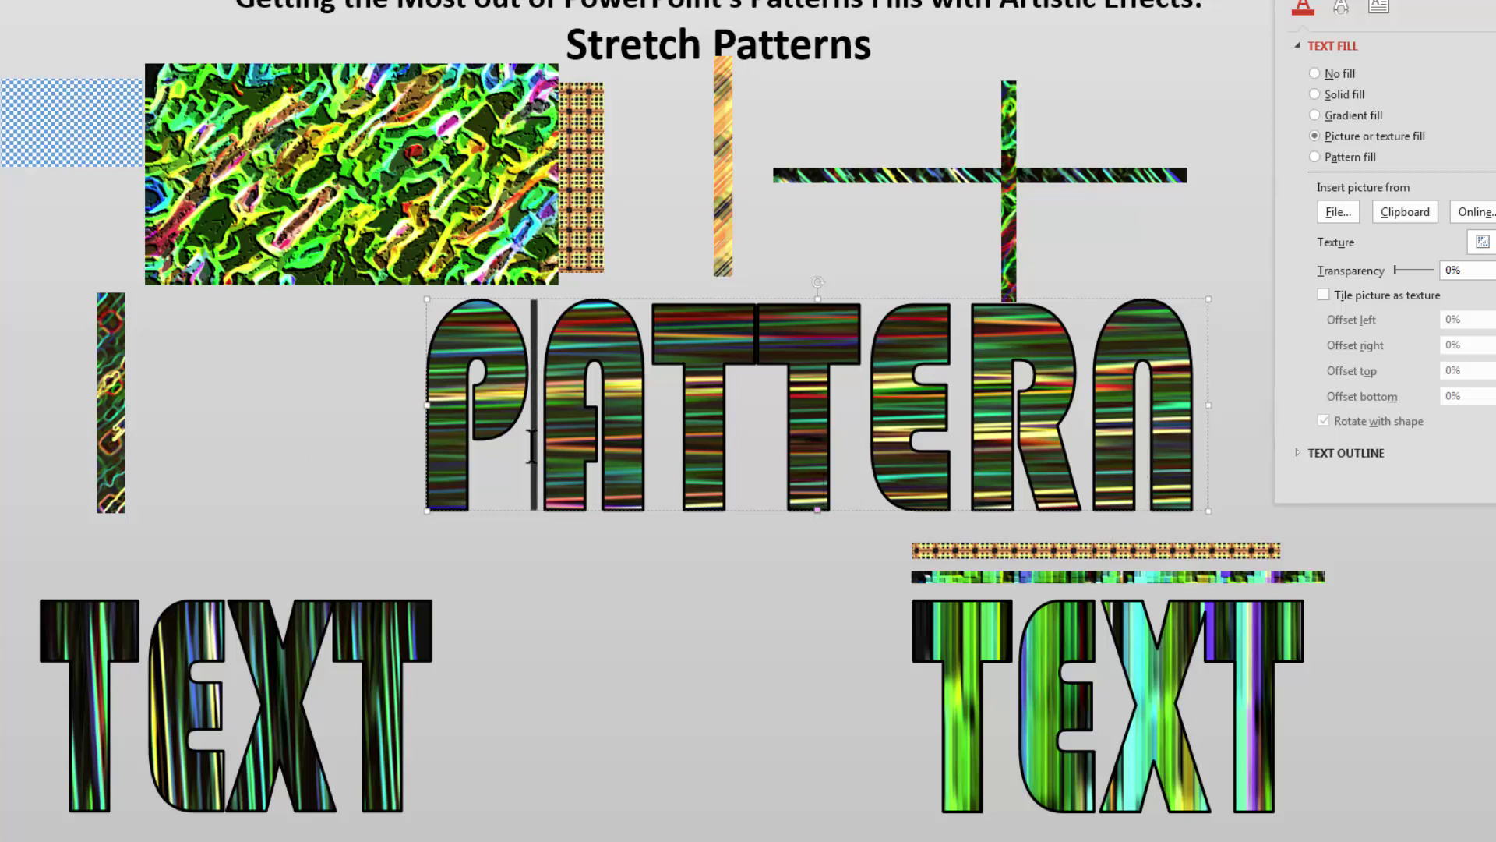
# Move the dark glowing-outline strip close beside the PATTERN word and give it the diagonal streaked artistic effect
pyautogui.click(110, 417)
pyautogui.moveTo(324, 458); pyautogui.dragTo(362, 442)
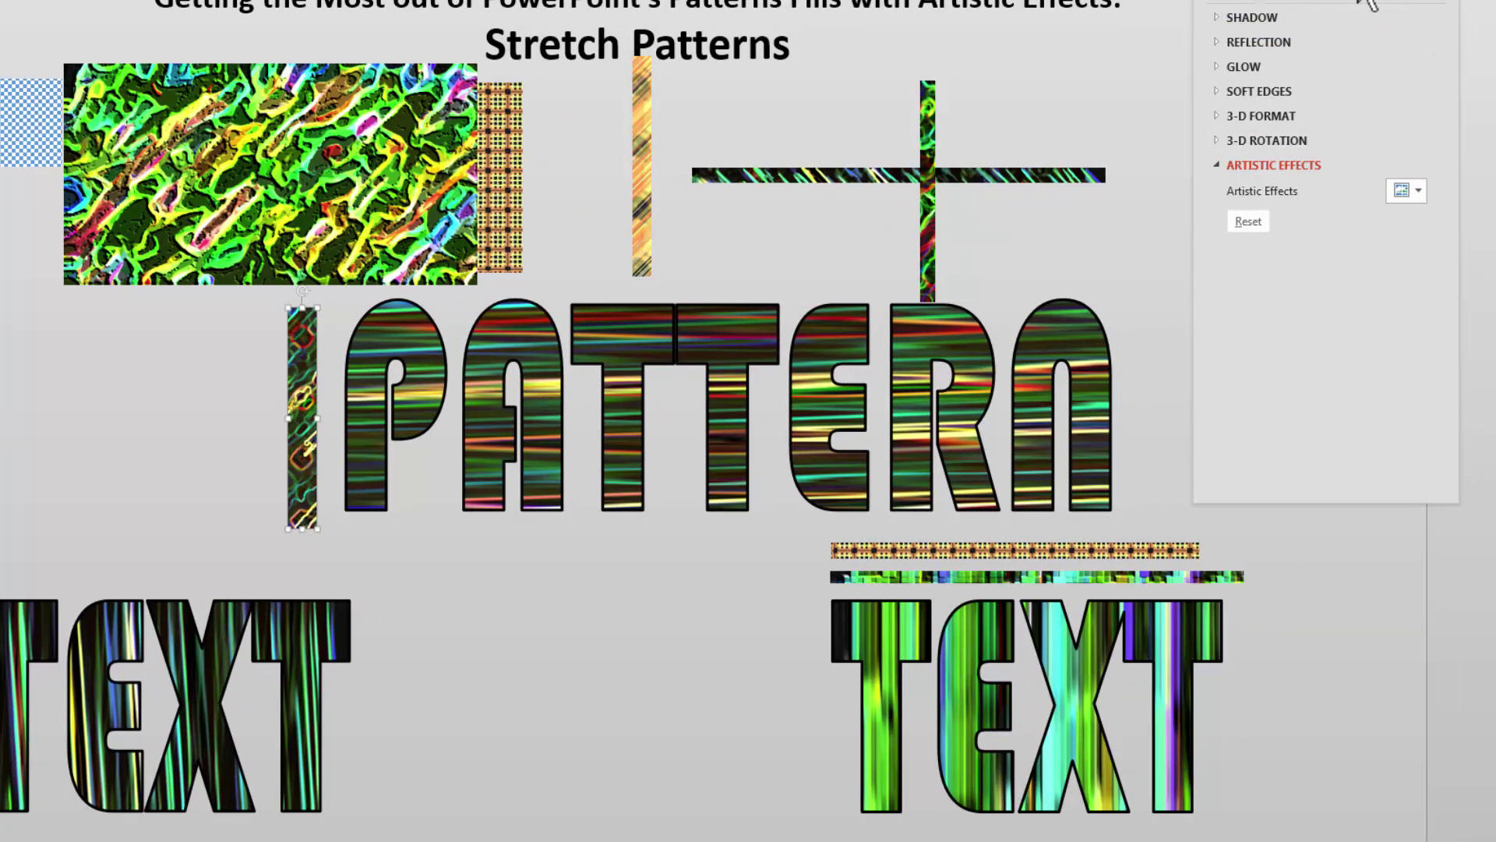
pyautogui.click(1417, 192)
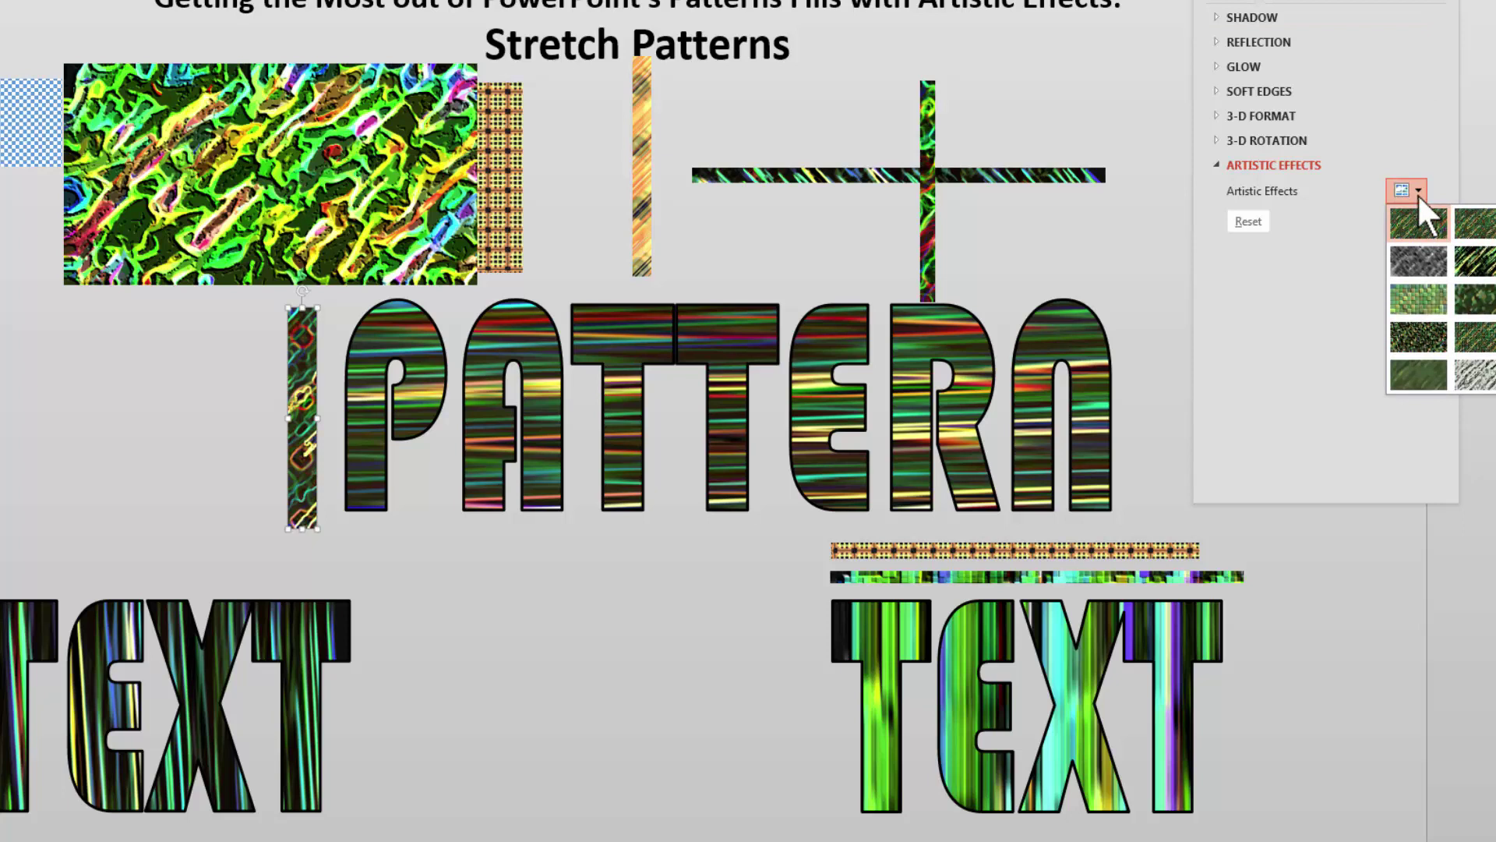
pyautogui.click(1475, 261)
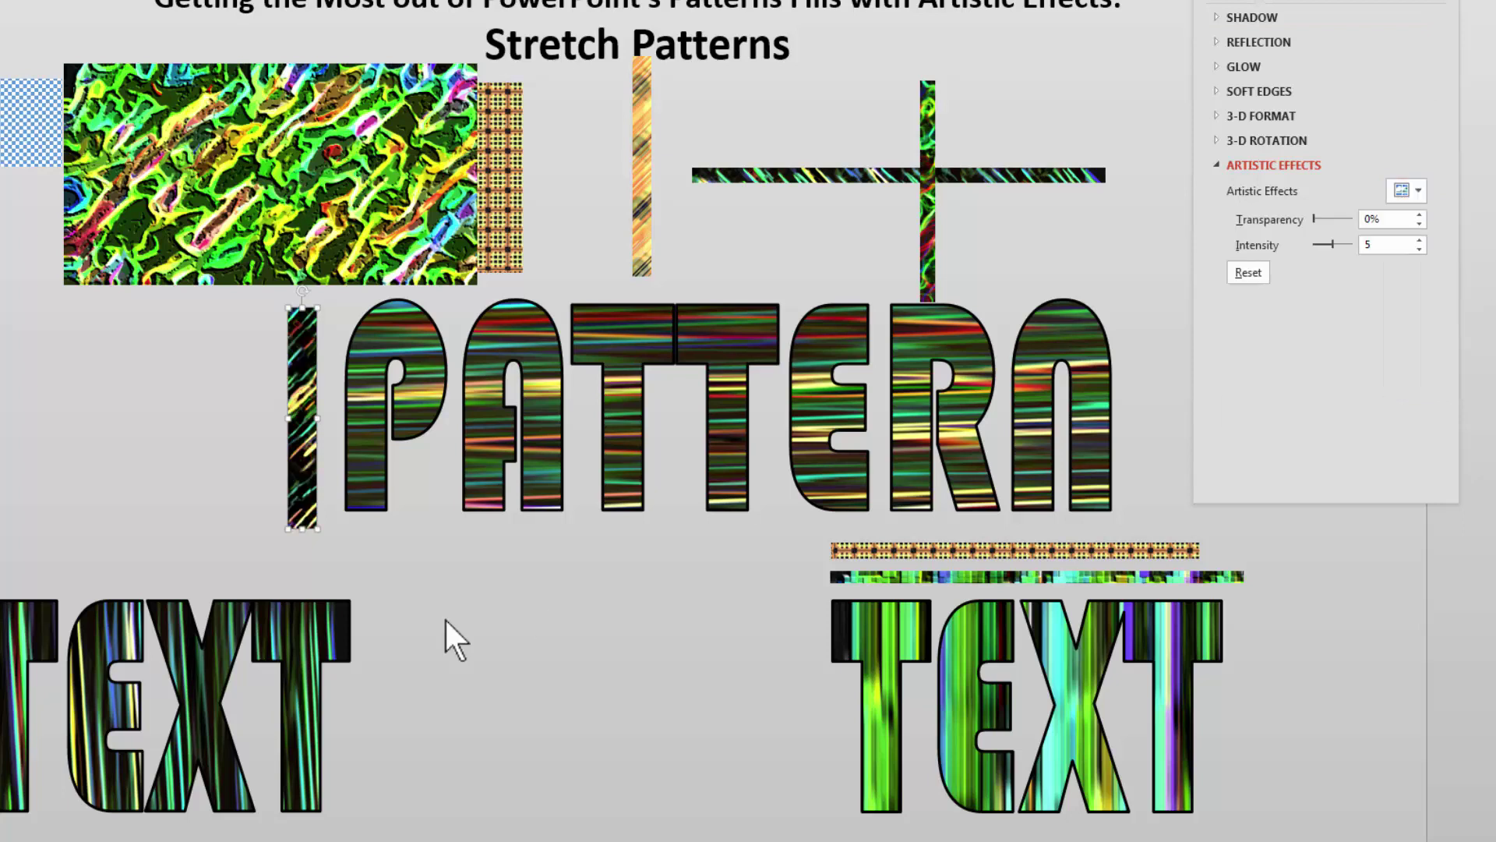
# Nudge the streaked black strip level with the PATTERN word and set its brightness to 39% and contrast to 36%
pyautogui.moveTo(316, 479); pyautogui.dragTo(313, 474)
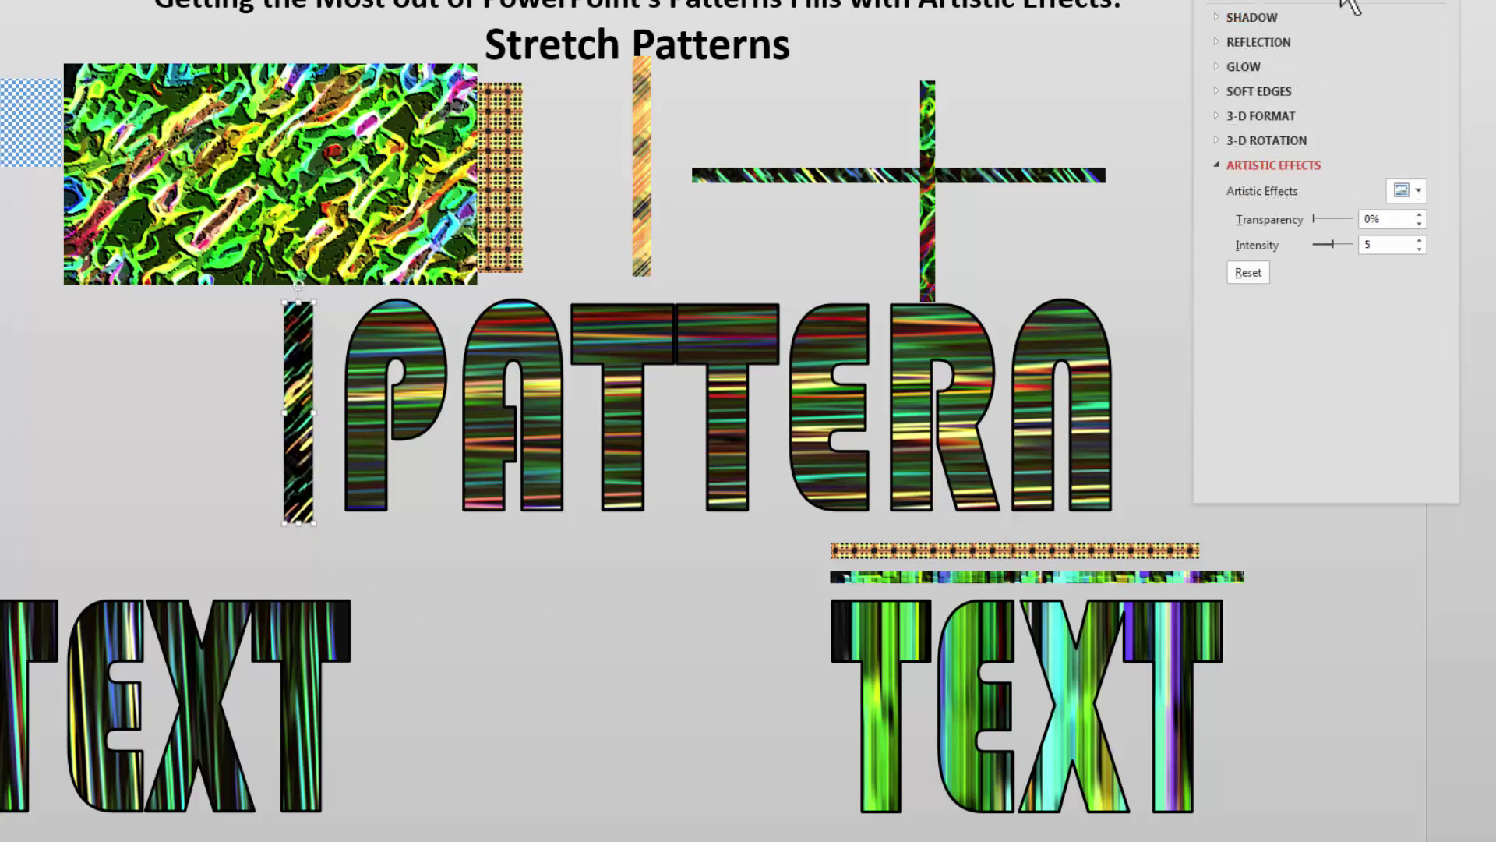
pyautogui.click(1347, 3)
pyautogui.moveTo(1324, 169); pyautogui.dragTo(1335, 167)
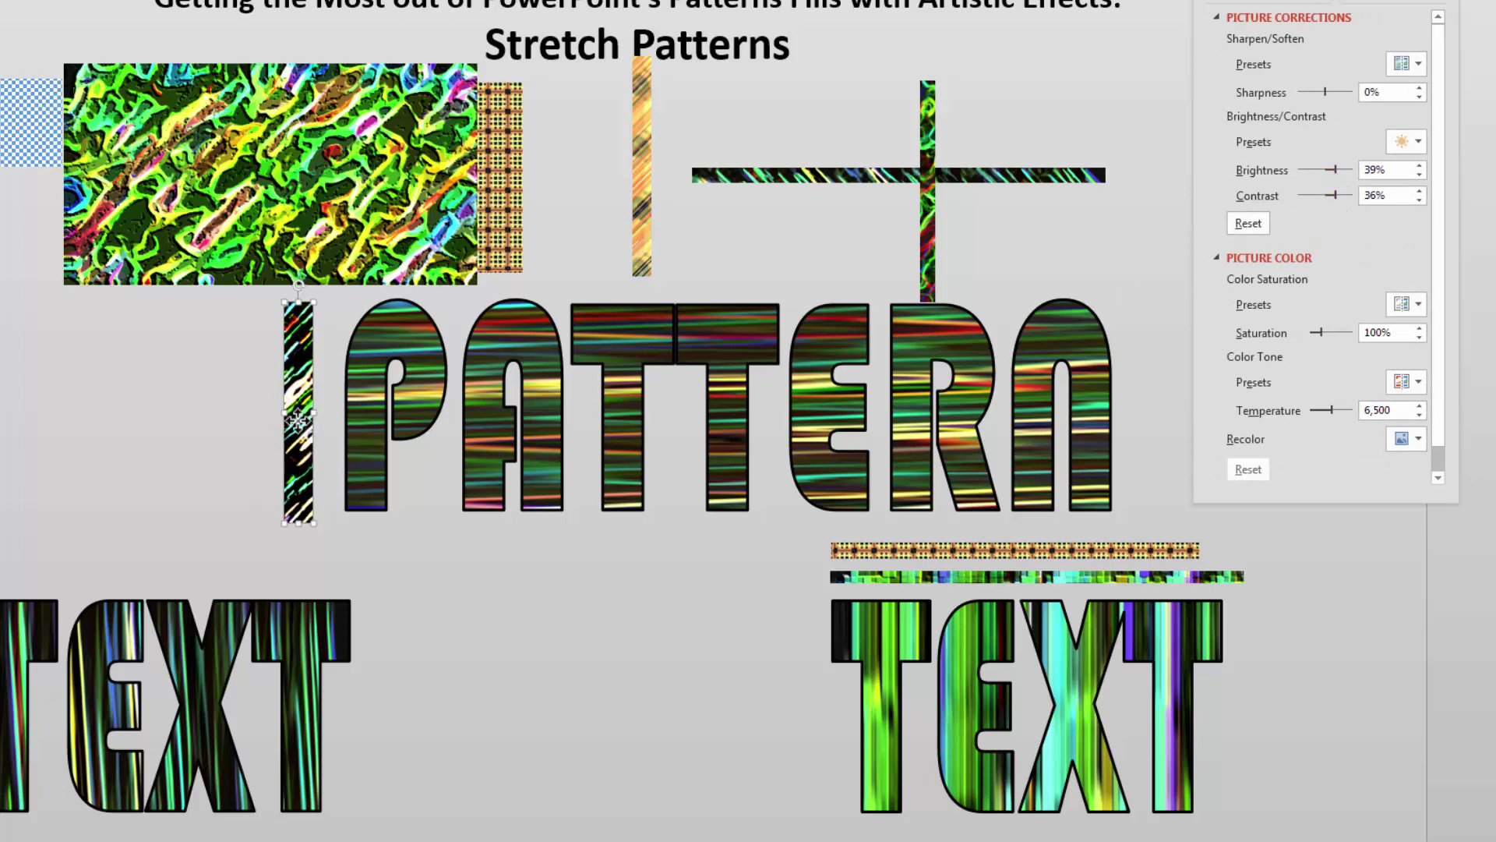
# Fill the PATTERN word with the brightened black streaked strip from the clipboard
pyautogui.click(366, 390)
pyautogui.click(1260, 8)
pyautogui.click(1221, 8)
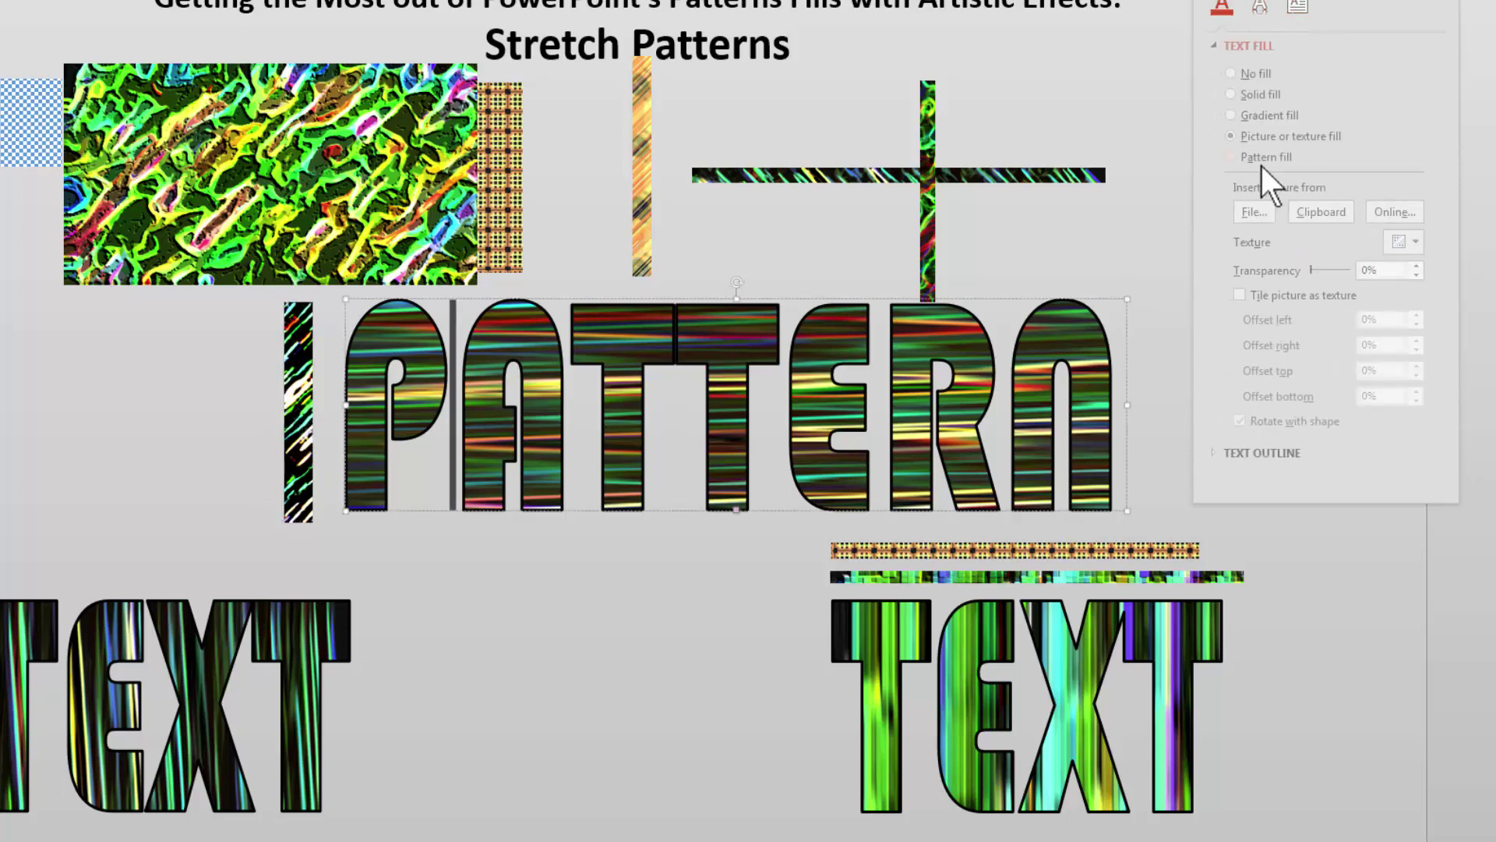
pyautogui.click(1325, 212)
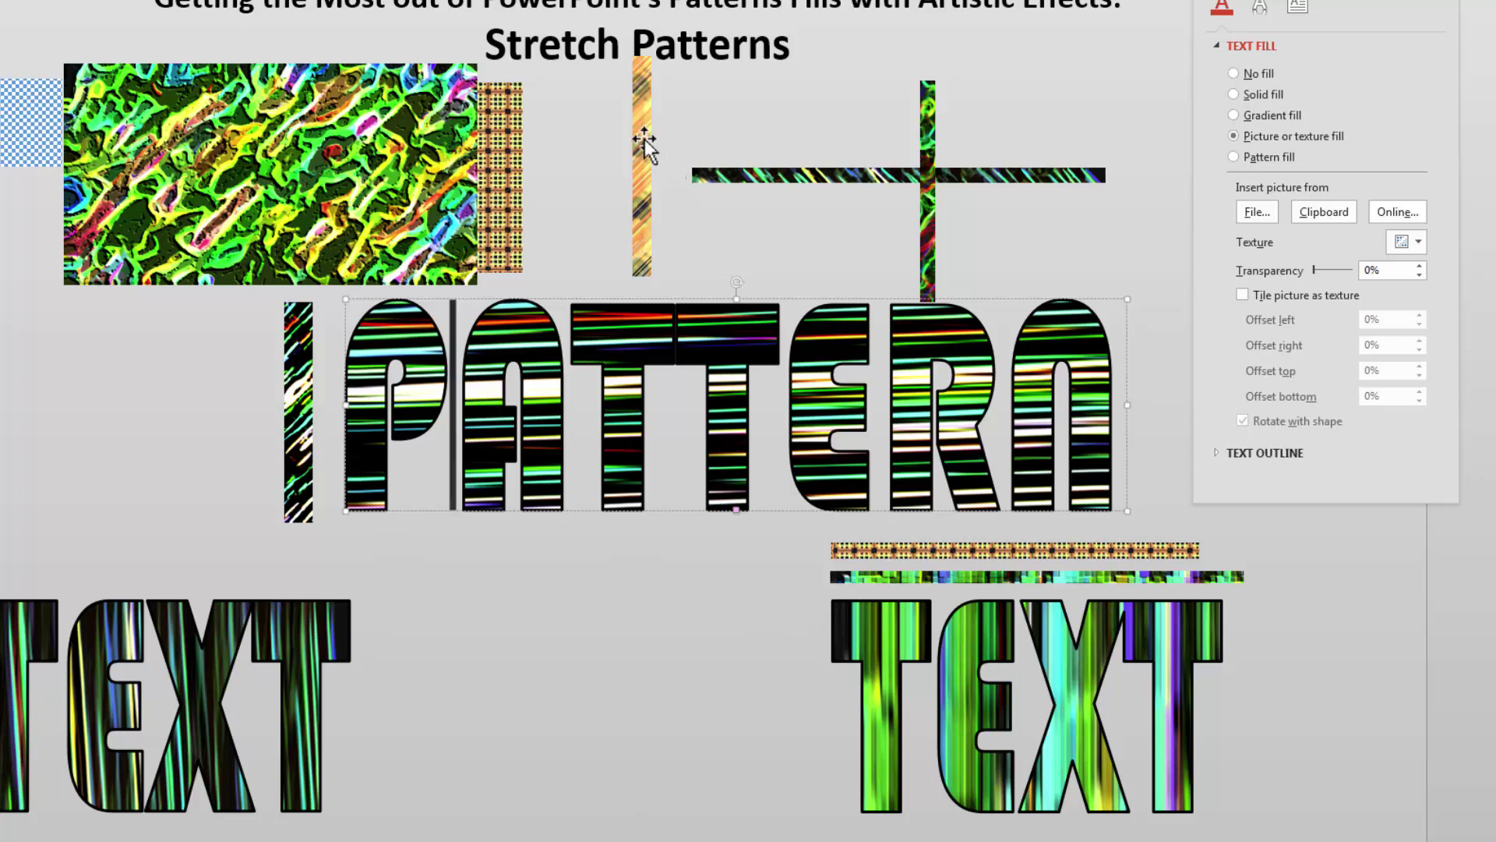
# Bring the orange plaid strip to the front and lay it over one side of the black streaked strip beside PATTERN
pyautogui.click(630, 160)
pyautogui.moveTo(629, 161); pyautogui.dragTo(319, 385)
pyautogui.rightClick(324, 387)
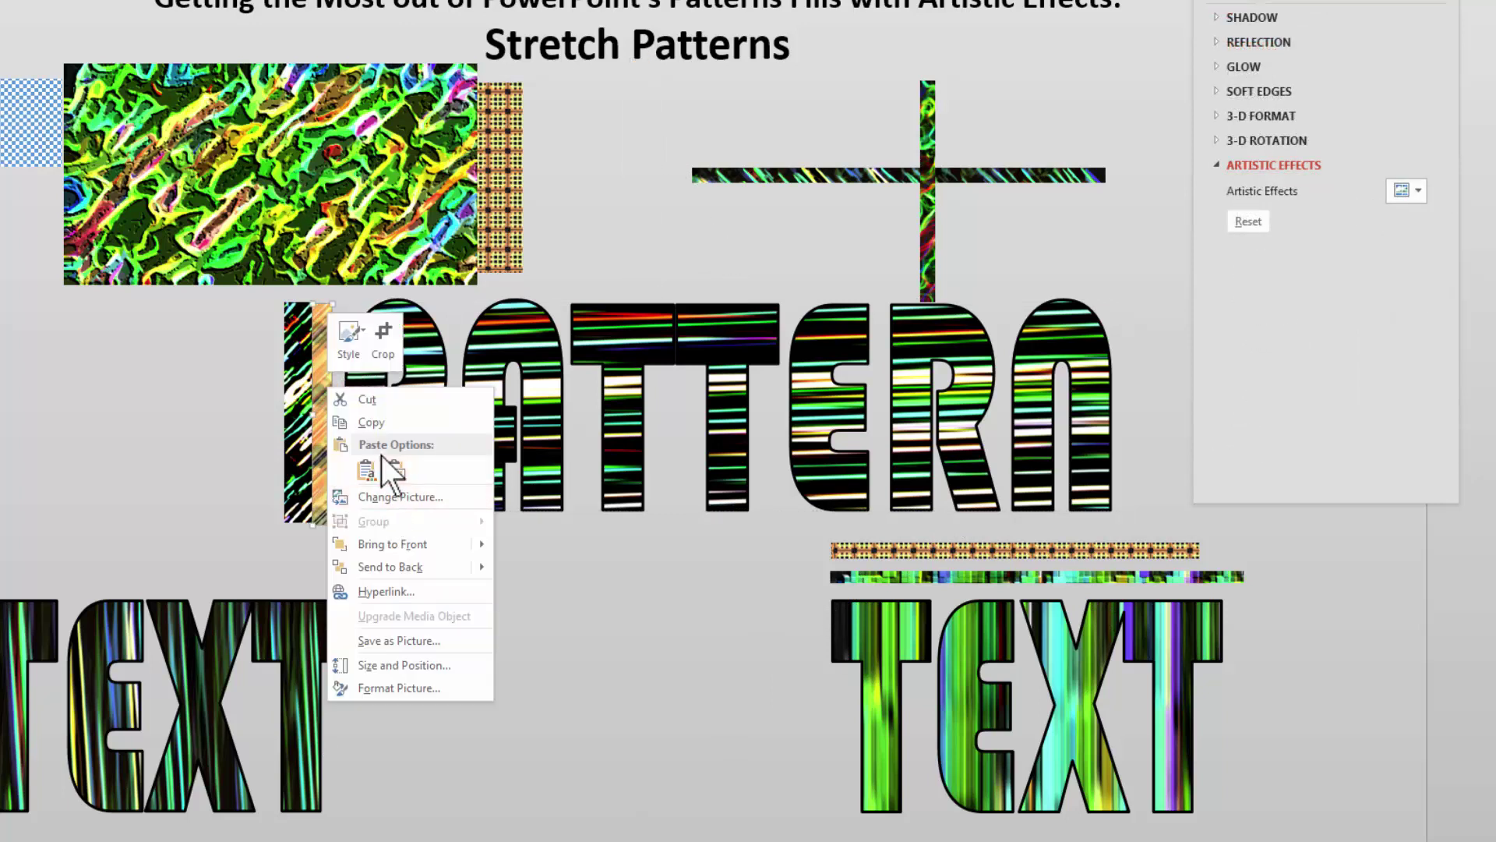
pyautogui.moveTo(467, 544)
pyautogui.click(536, 545)
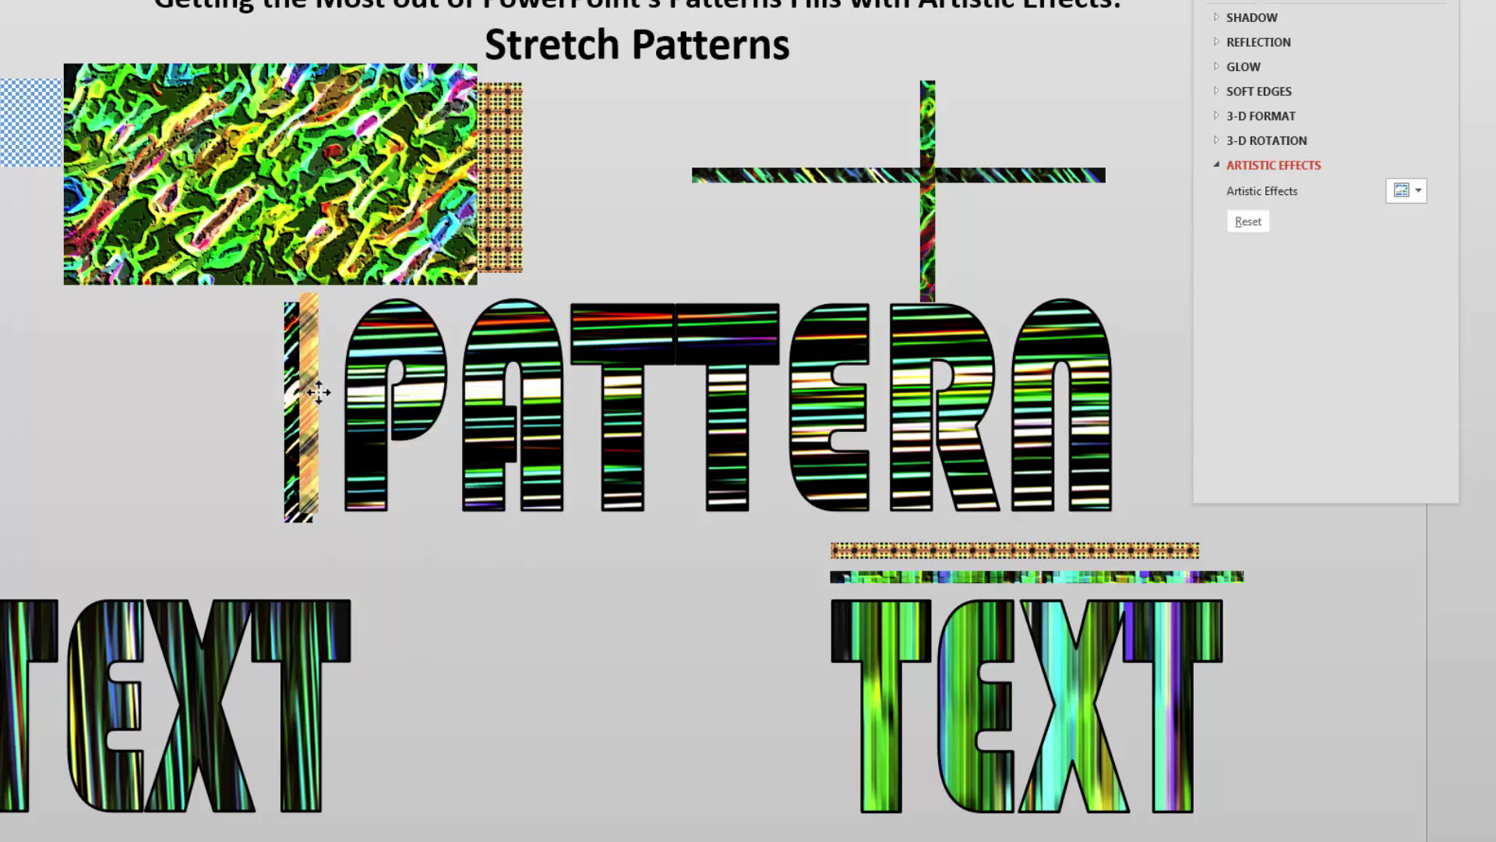
pyautogui.moveTo(319, 395); pyautogui.dragTo(305, 403)
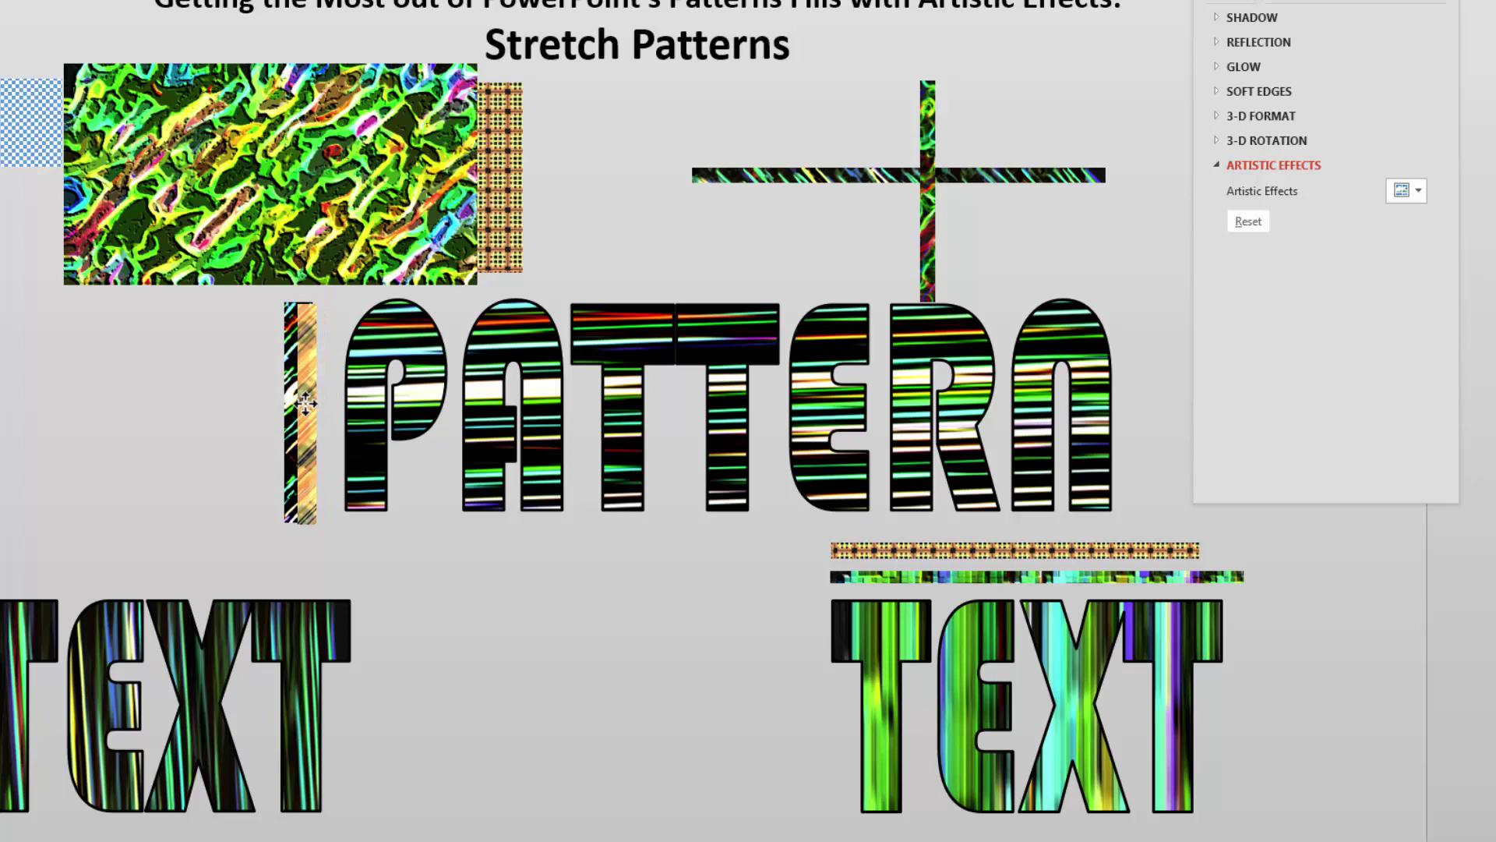
# Copy the overlapping black and orange strips together and use them as the PATTERN word's picture fill
pyautogui.click(240, 483)
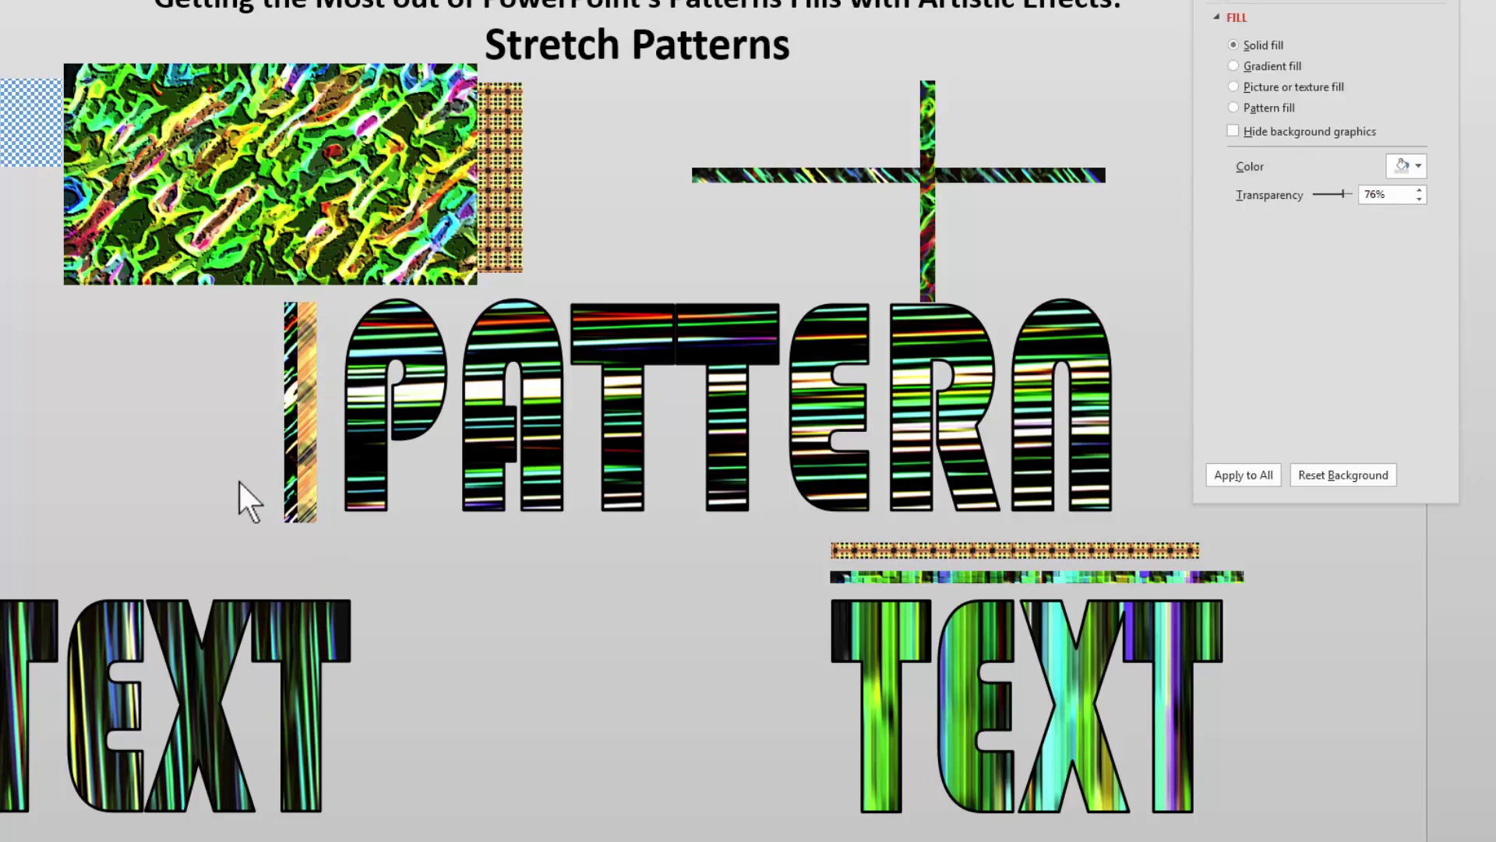
pyautogui.moveTo(395, 573); pyautogui.dragTo(125, 269)
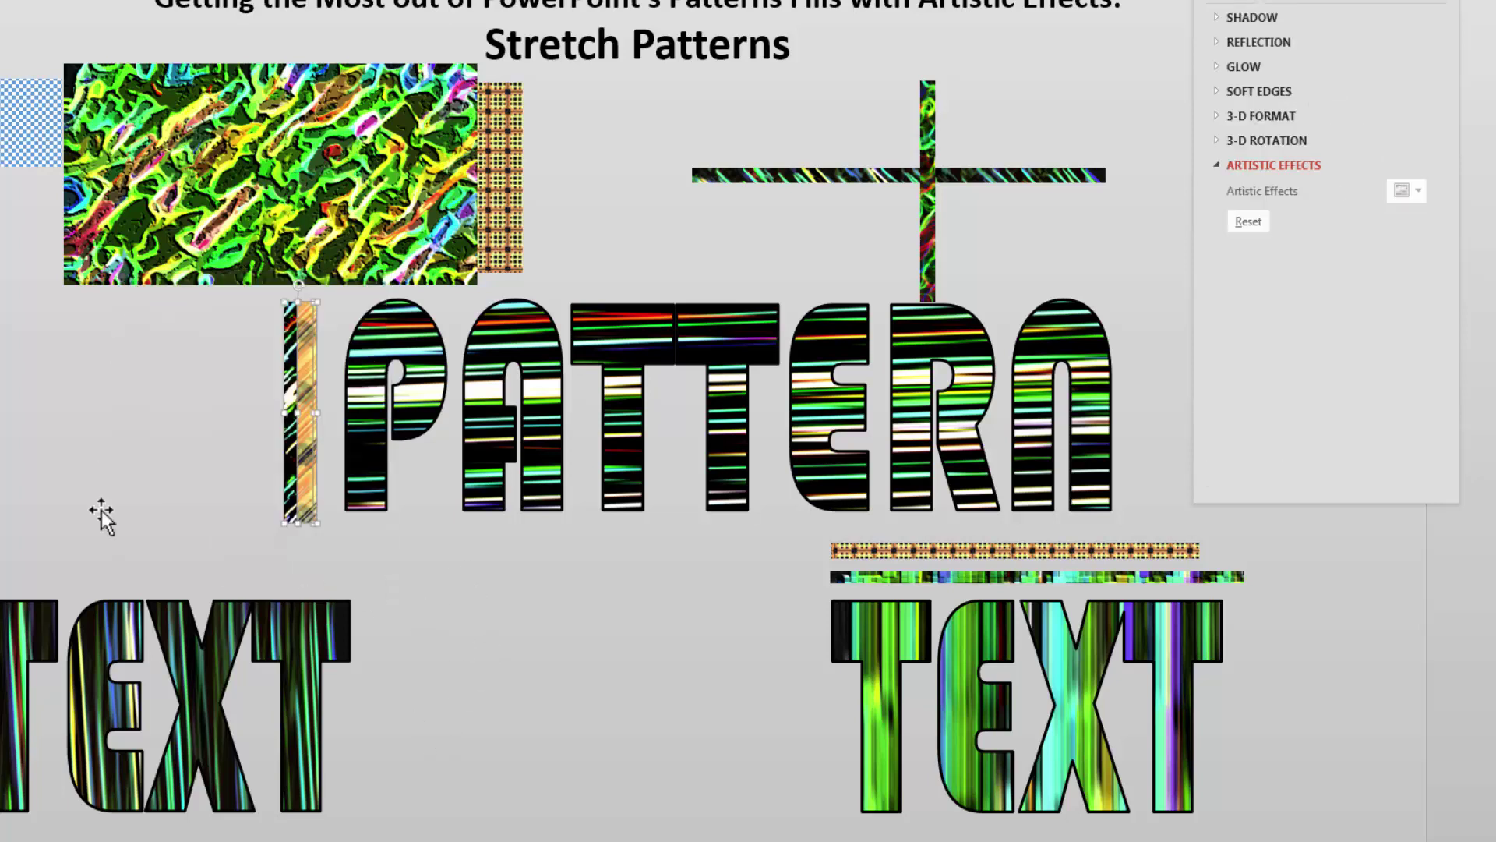
pyautogui.click(570, 406)
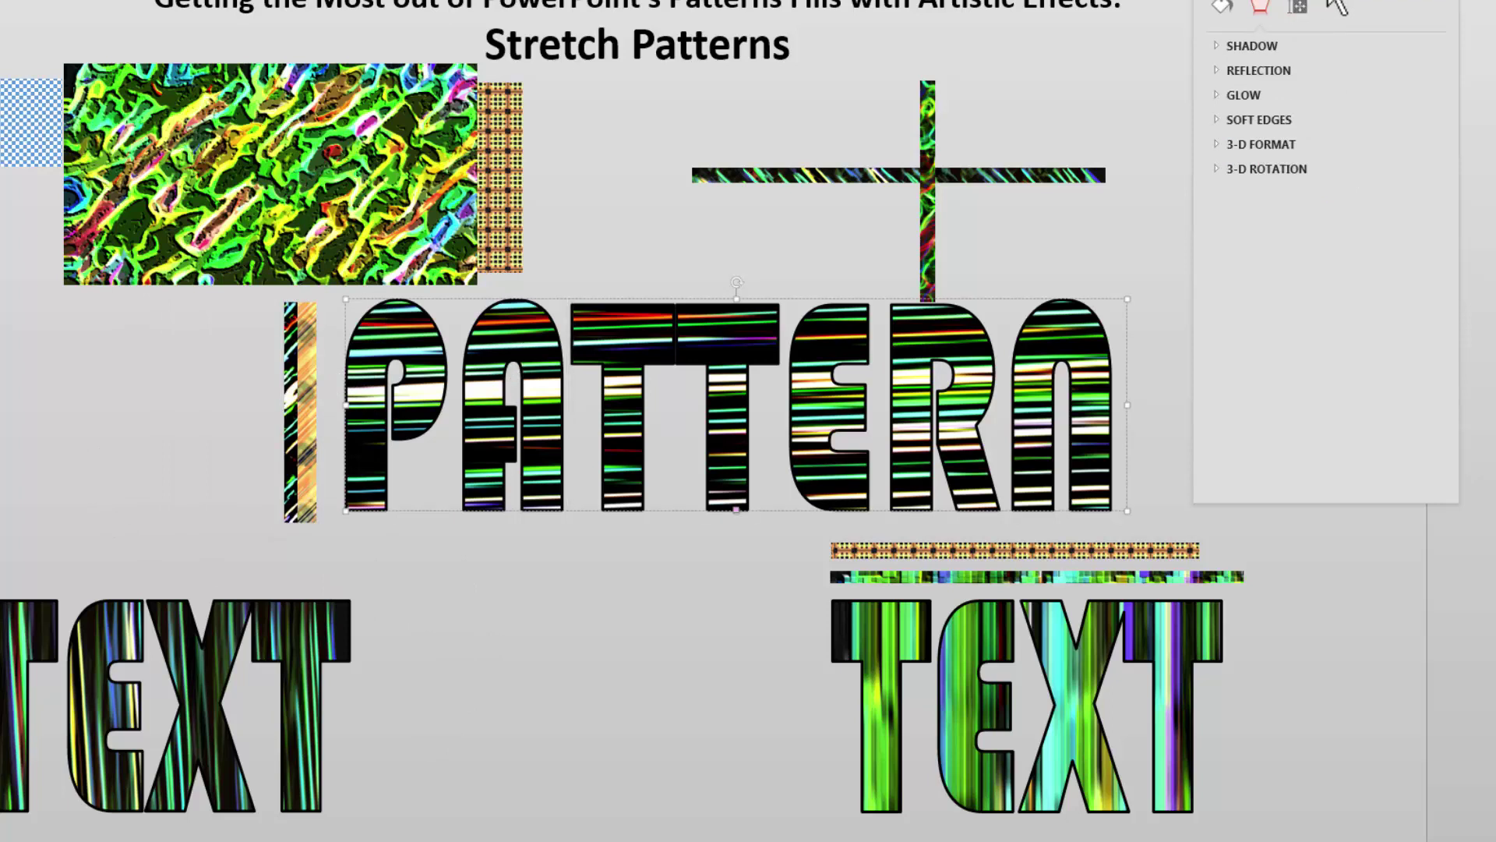
pyautogui.click(1224, 3)
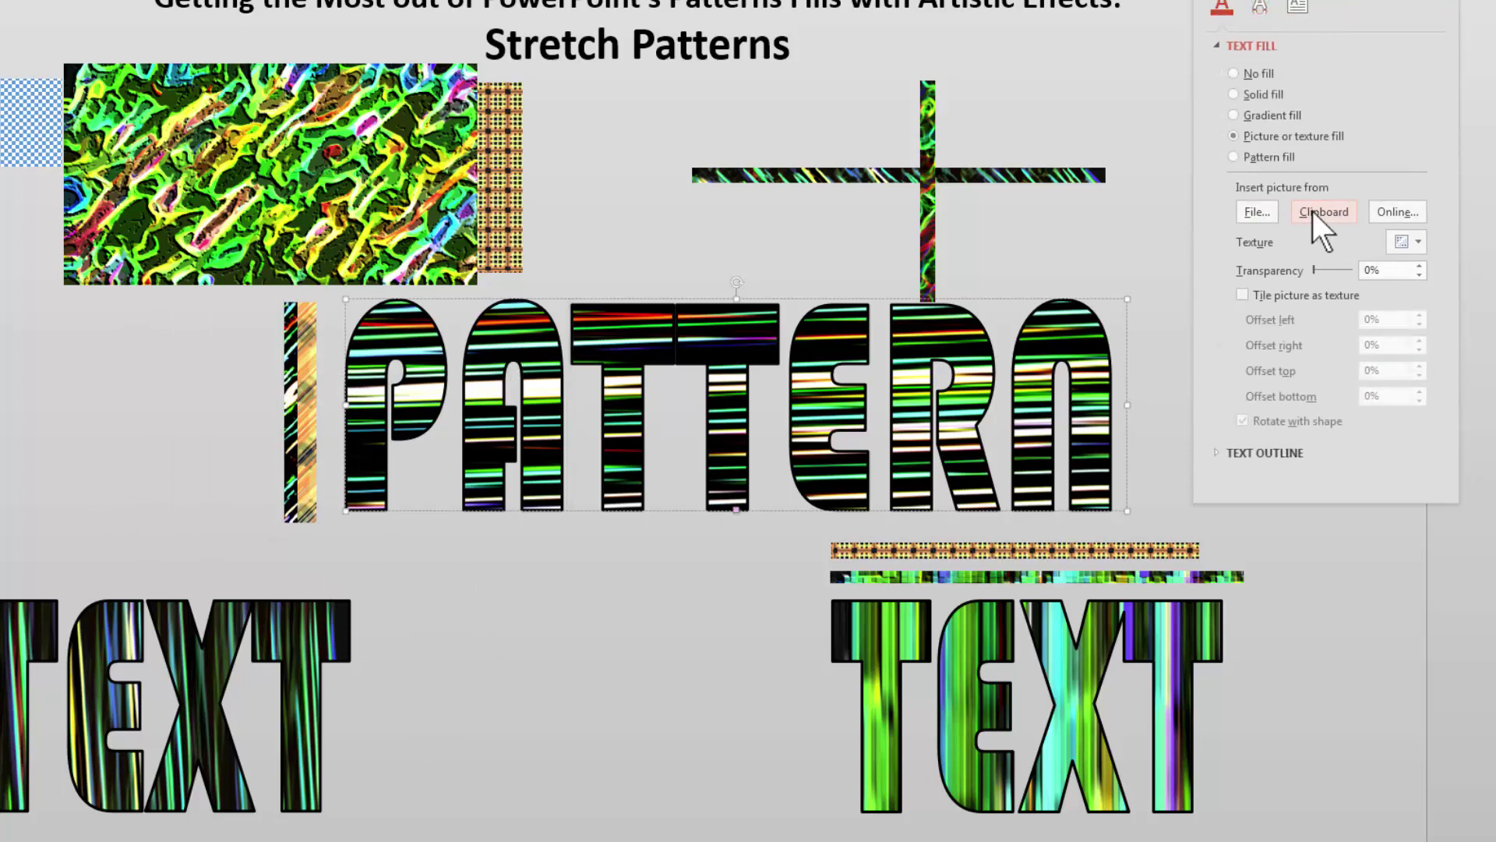
pyautogui.click(1313, 212)
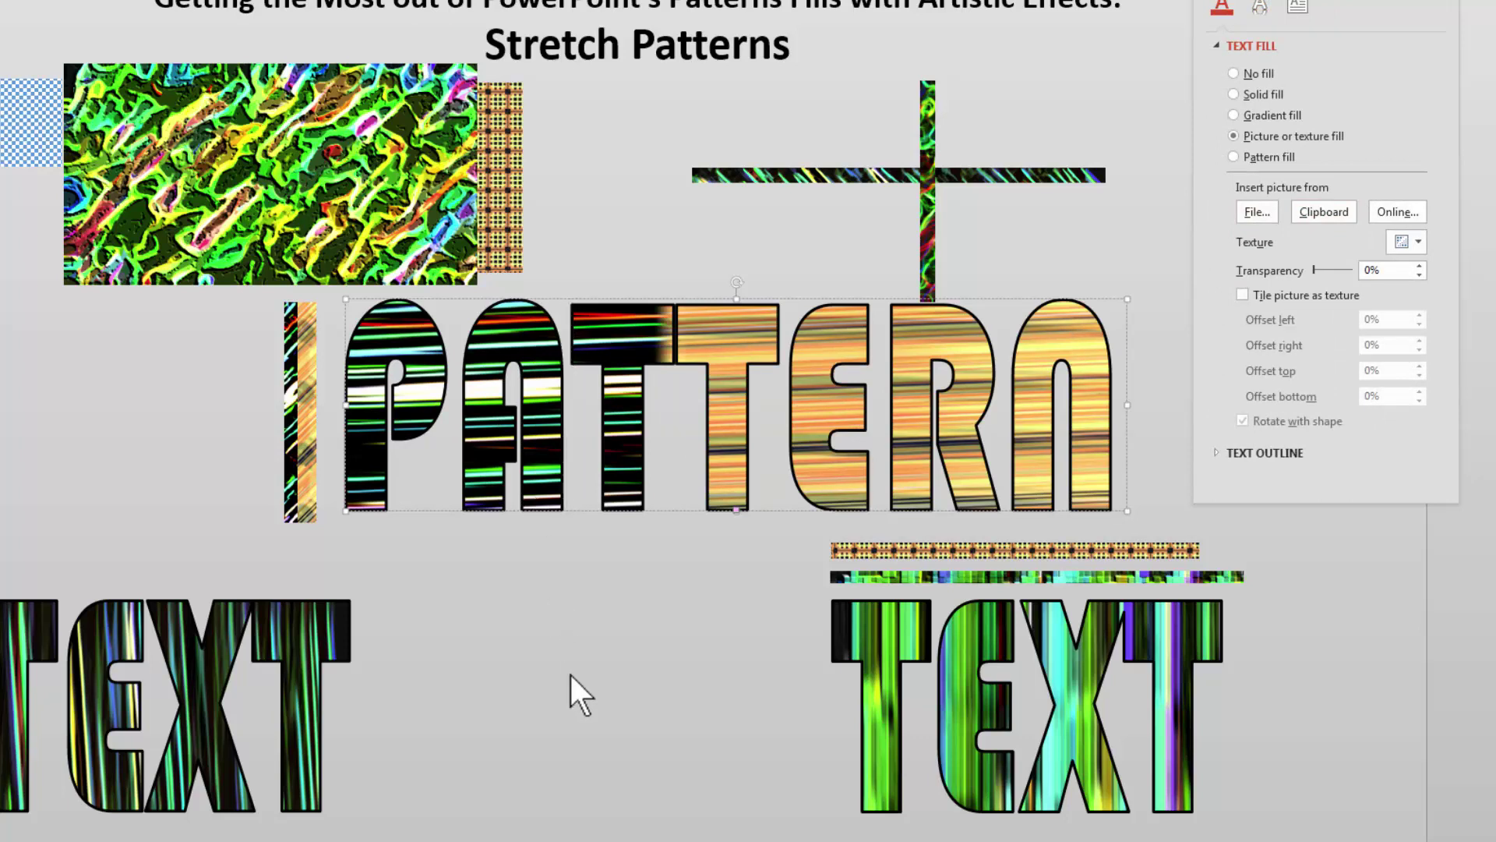
# Crop the orange plaid strip narrower and center it on the black streaked strip
pyautogui.click(276, 448)
pyautogui.click(304, 417)
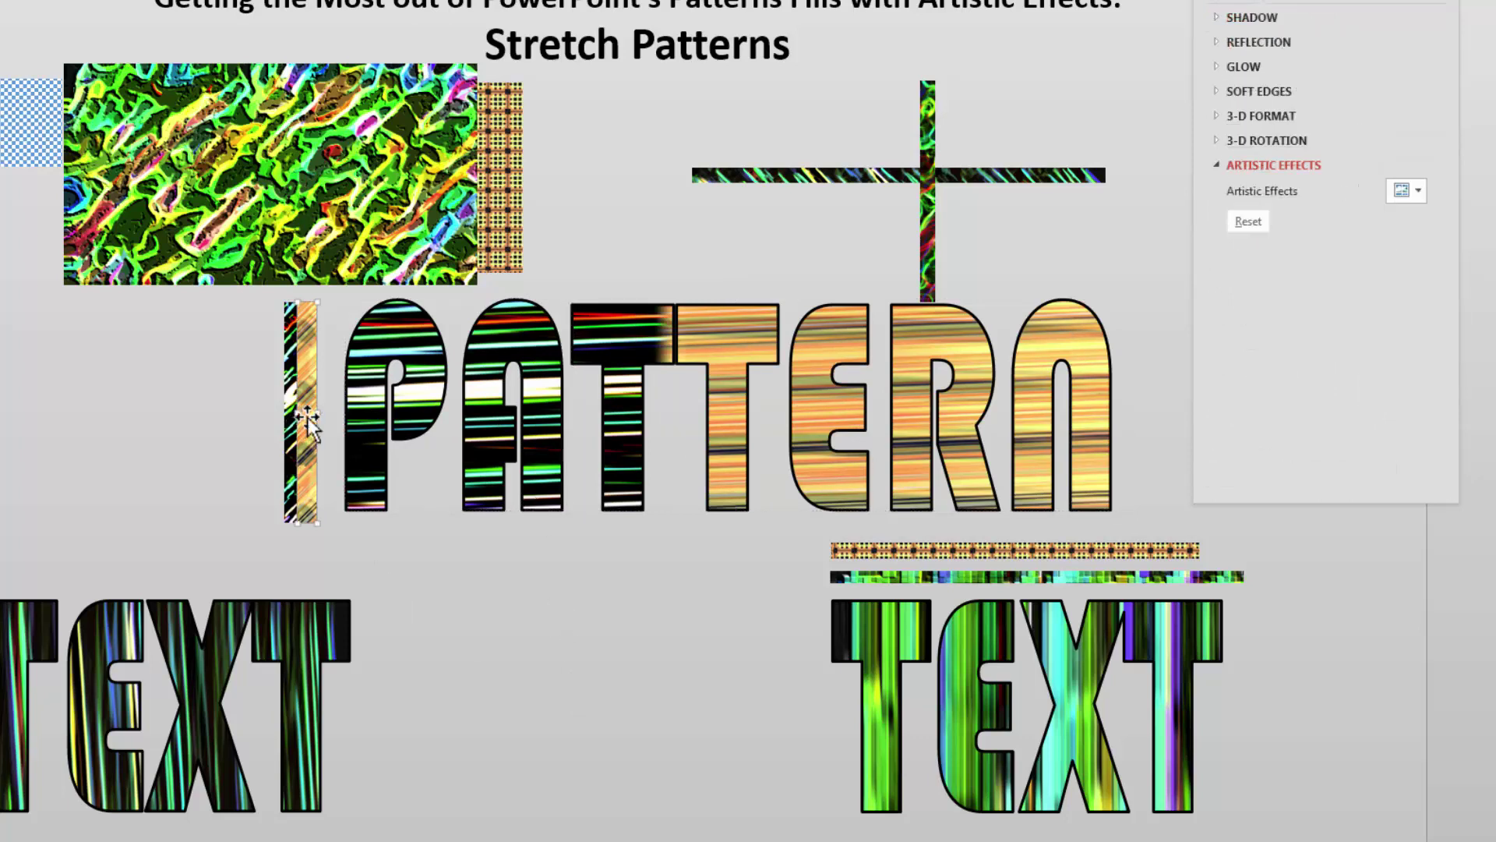
pyautogui.rightClick(309, 416)
pyautogui.click(377, 359)
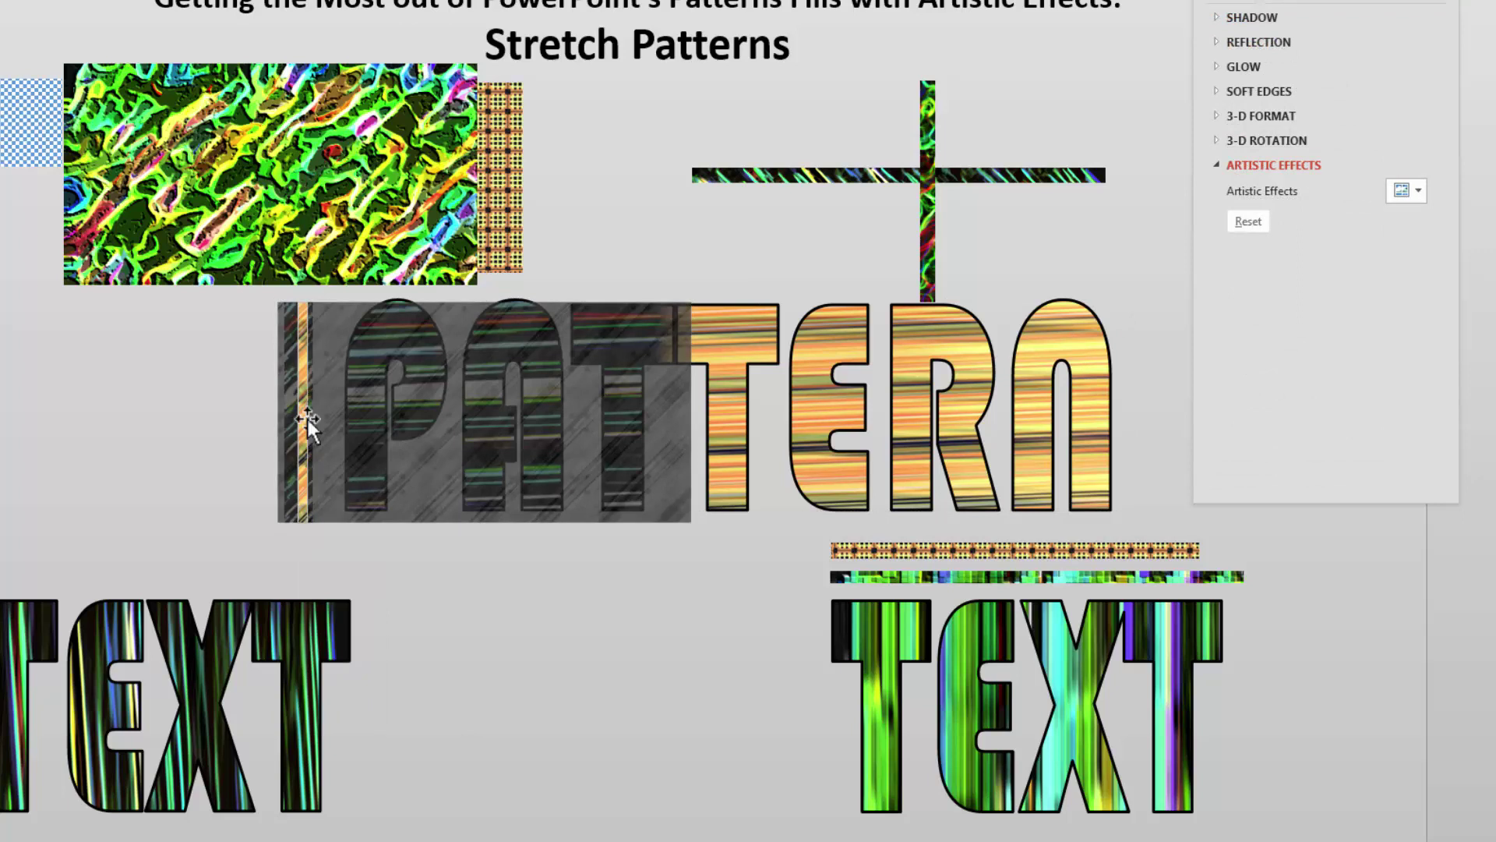
pyautogui.click(427, 652)
pyautogui.click(296, 427)
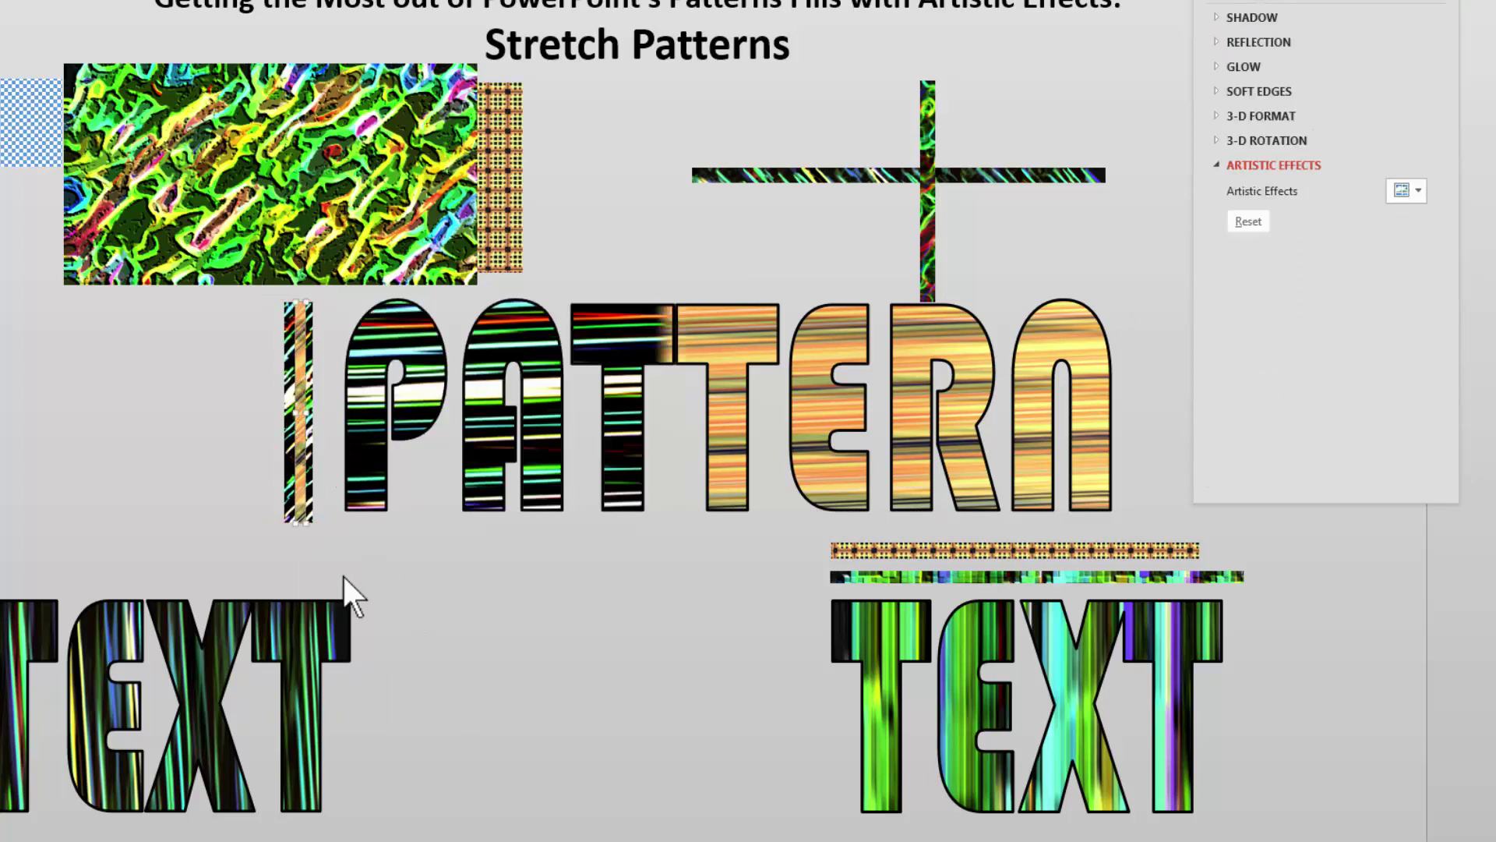
# Copy the black strip with its centered orange band and refill the PATTERN word with it
pyautogui.moveTo(354, 570); pyautogui.dragTo(221, 273)
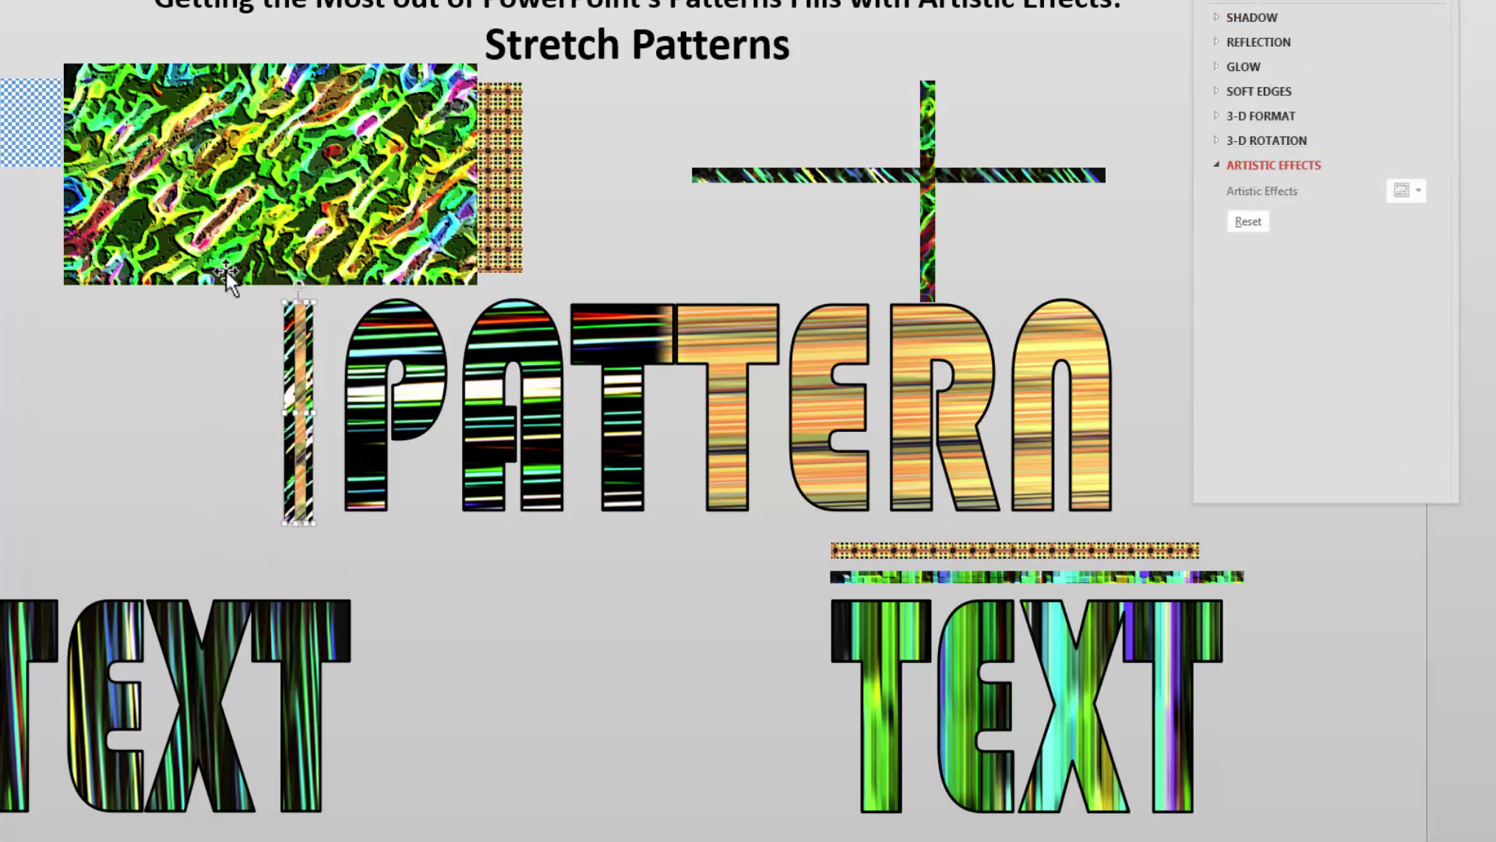
pyautogui.press('Tab')
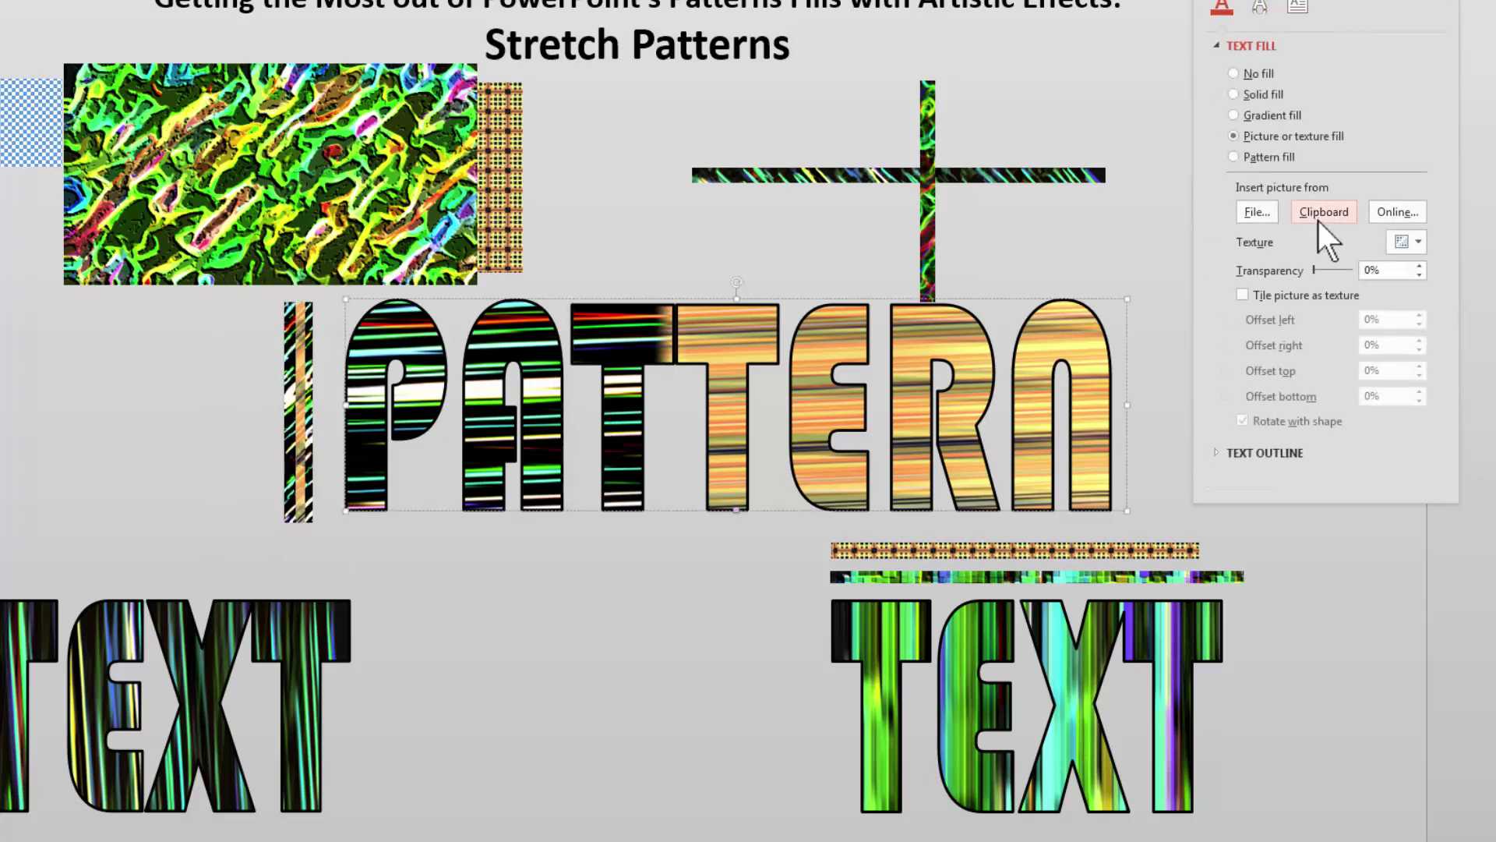
pyautogui.click(1317, 220)
pyautogui.click(614, 638)
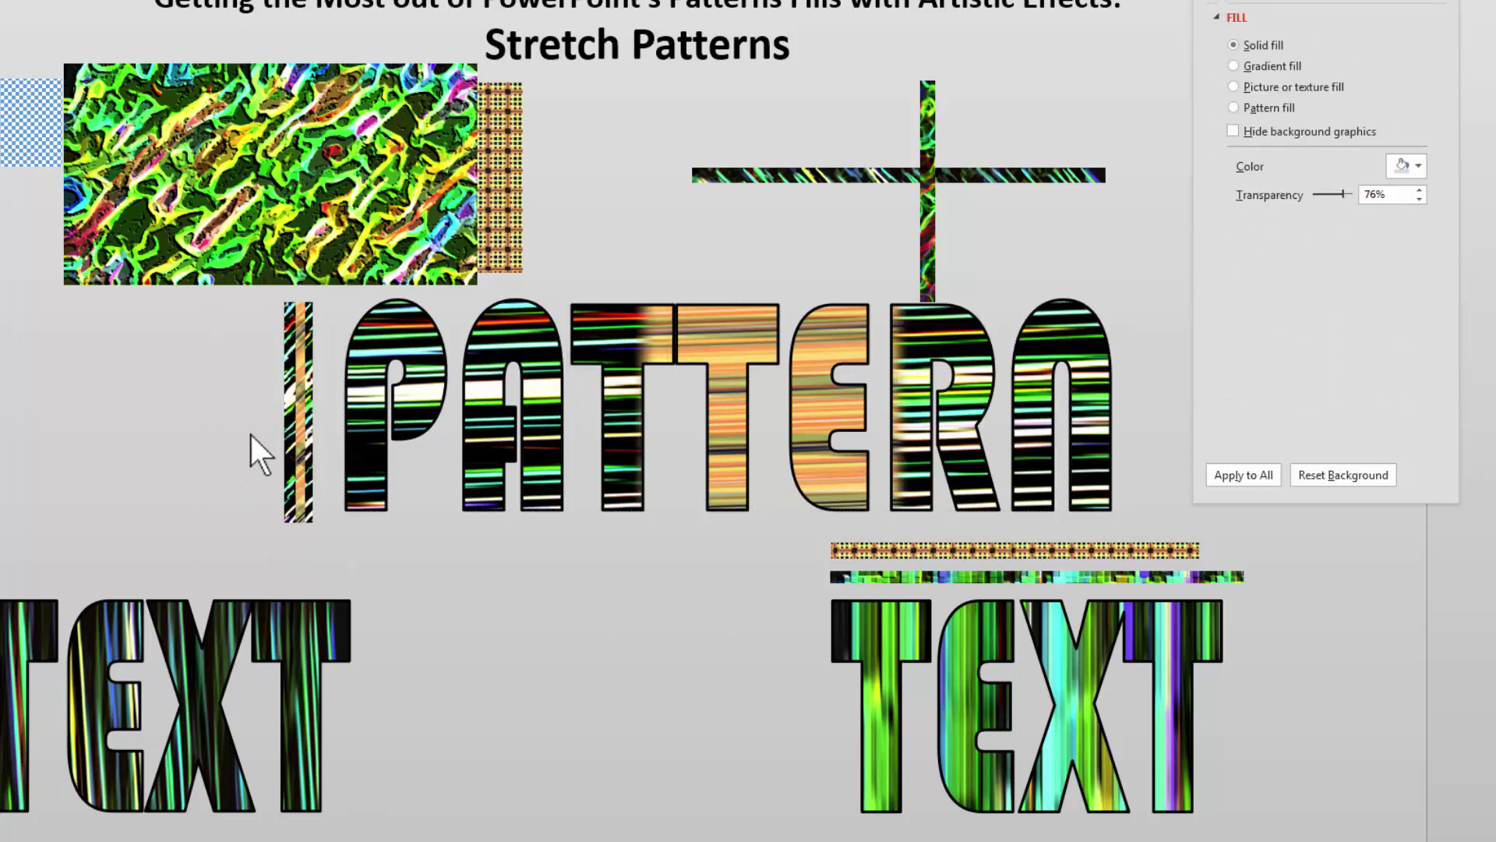
# Delete the black streaked strip and the orange plaid strip beside the PATTERN word
pyautogui.click(311, 390)
pyautogui.click(300, 399)
pyautogui.click(300, 399)
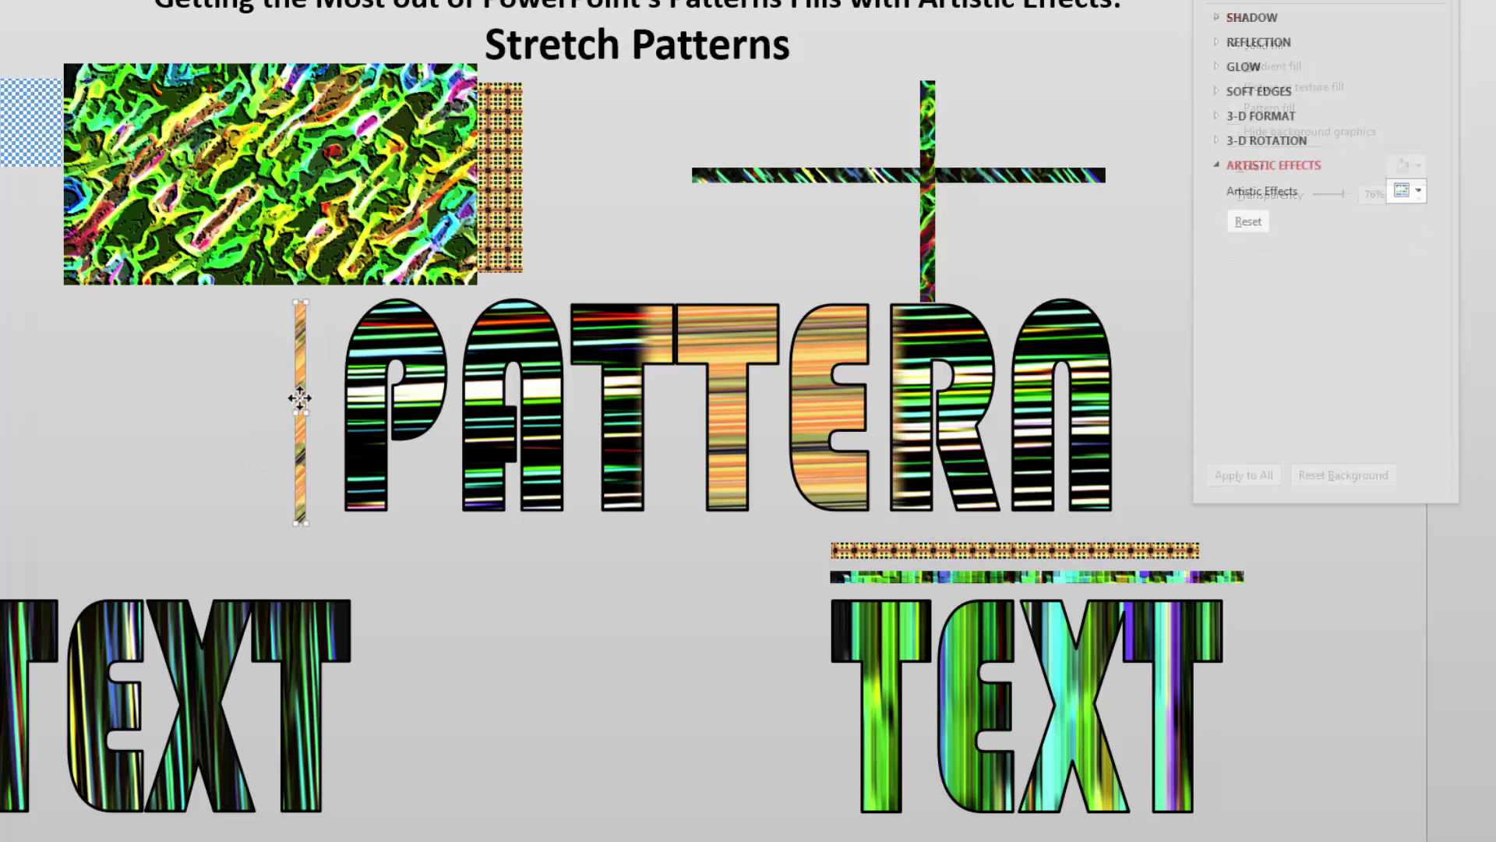
pyautogui.press('Delete')
# Turn the green mosaic strip above the second TEXT word upright beside PATTERN and use it as the PATTERN word's picture fill
pyautogui.click(1020, 580)
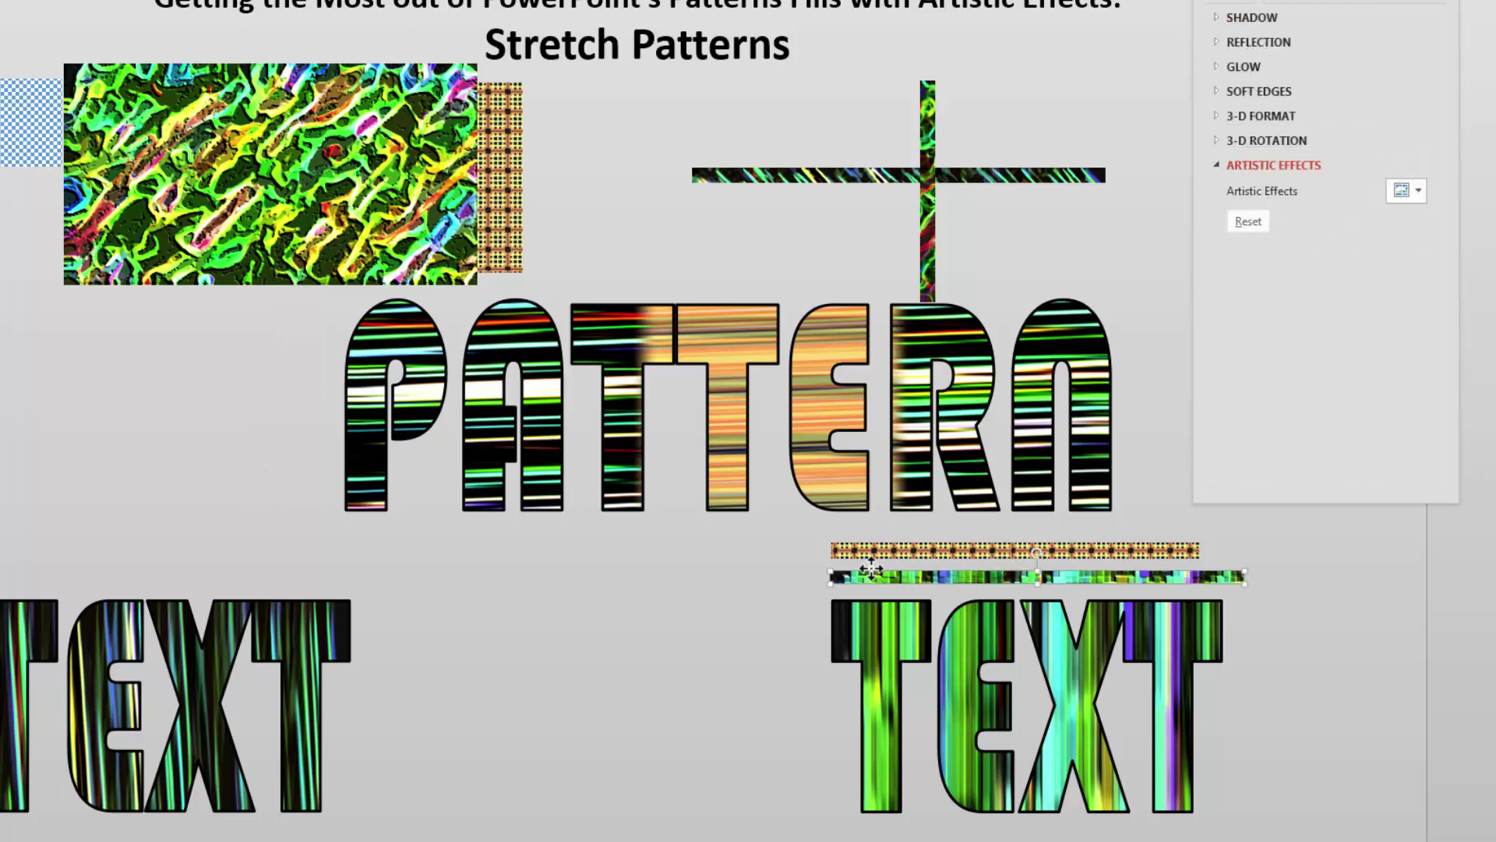
pyautogui.moveTo(951, 575); pyautogui.dragTo(284, 382)
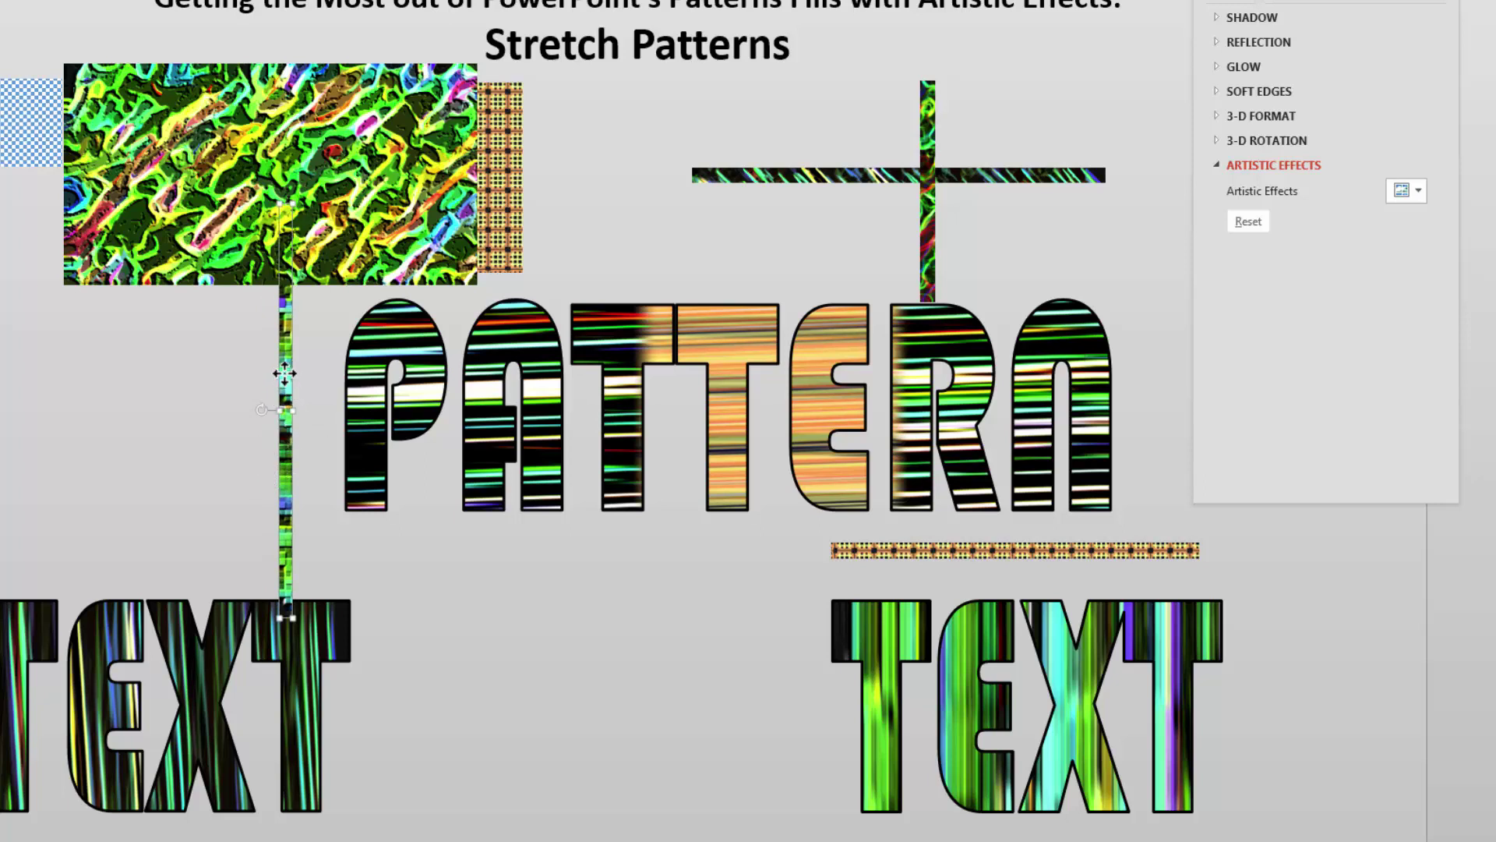
pyautogui.click(448, 424)
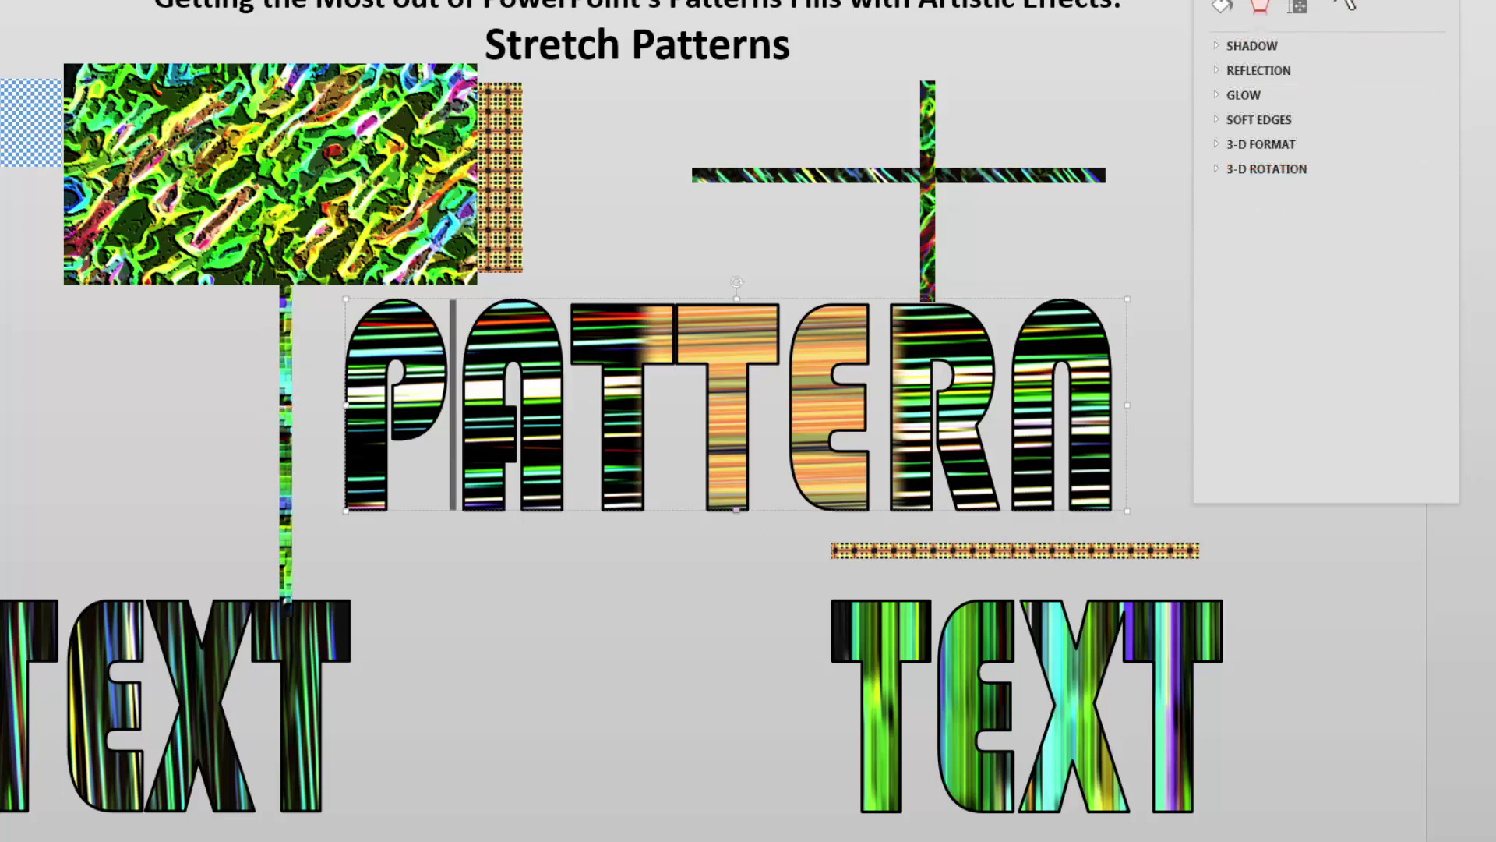
pyautogui.click(1222, 7)
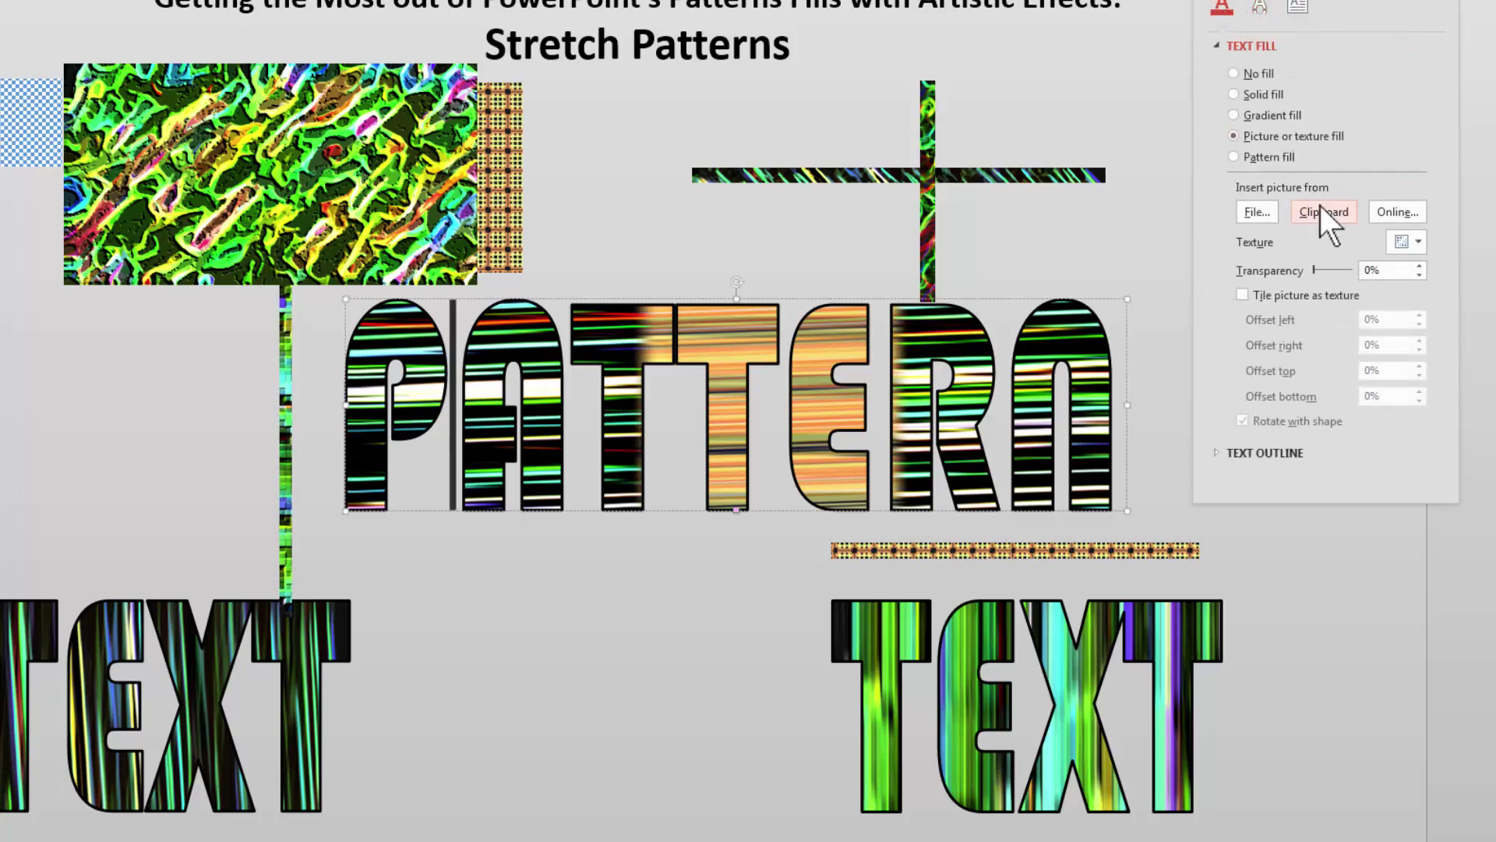
pyautogui.click(1322, 209)
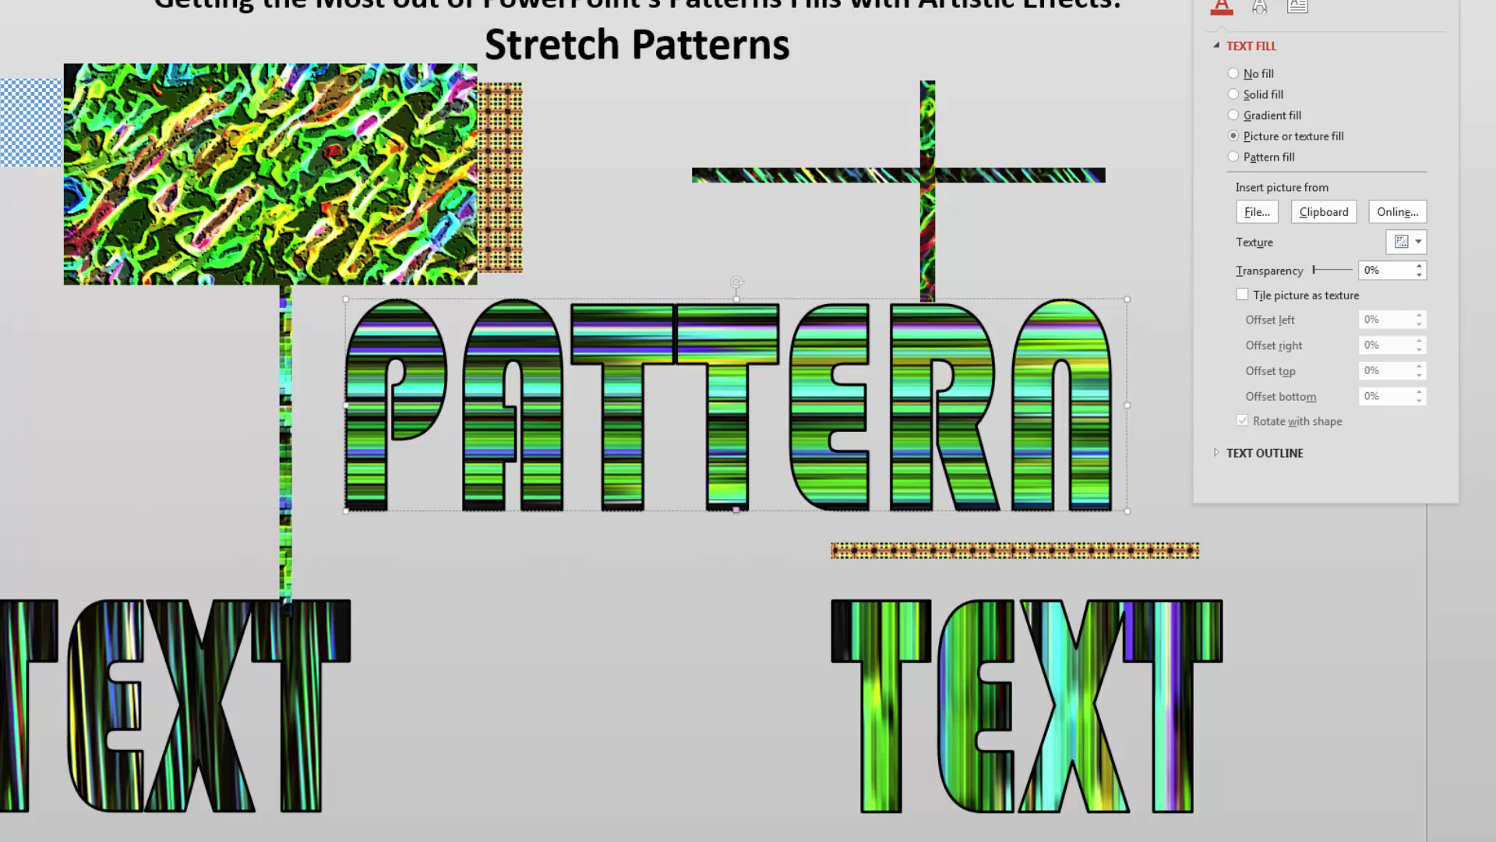
pyautogui.click(287, 401)
pyautogui.moveTo(292, 401); pyautogui.dragTo(299, 400)
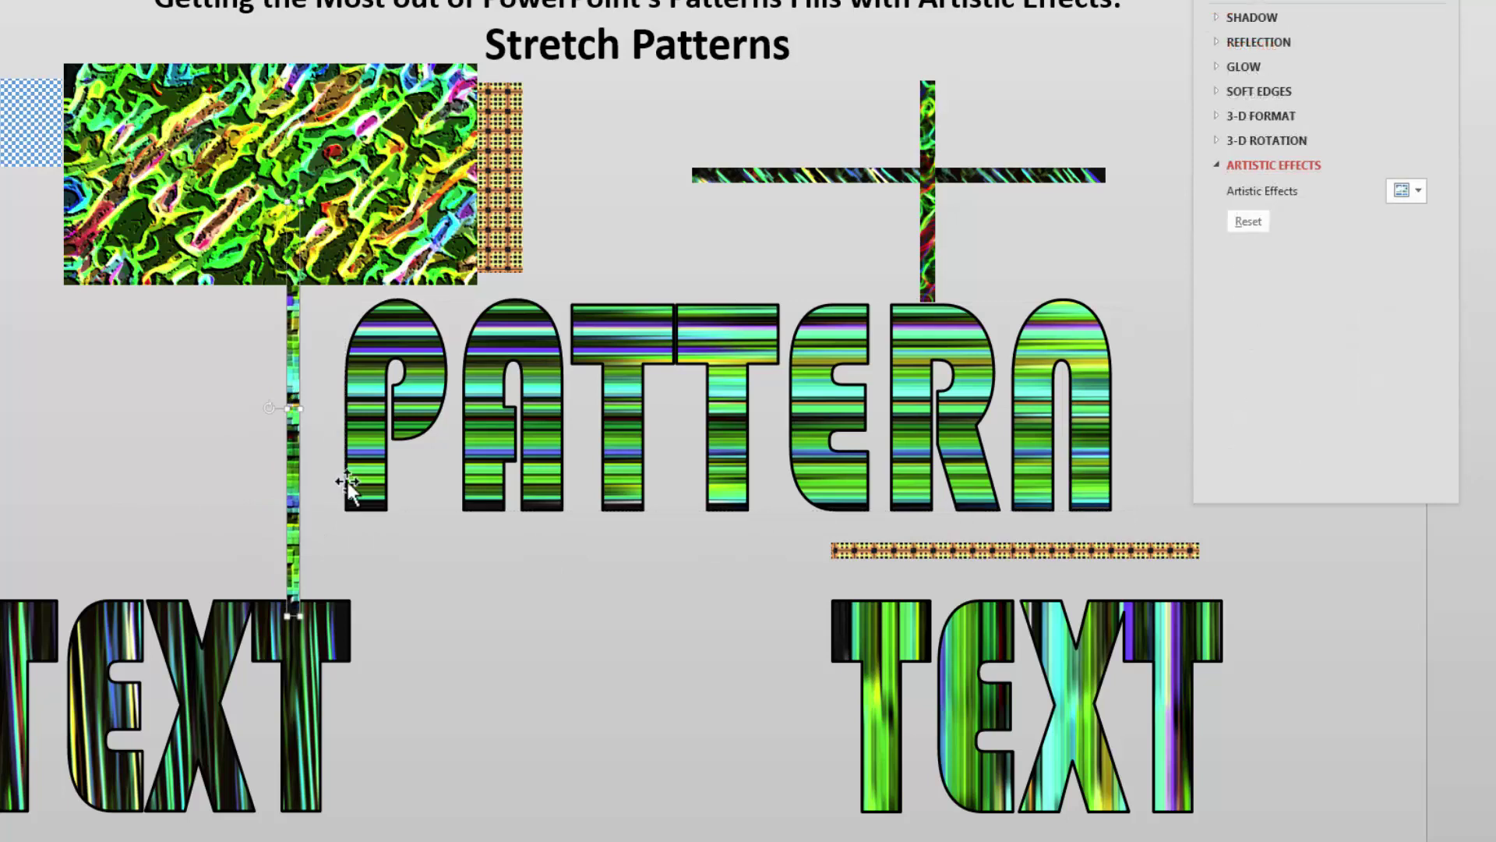